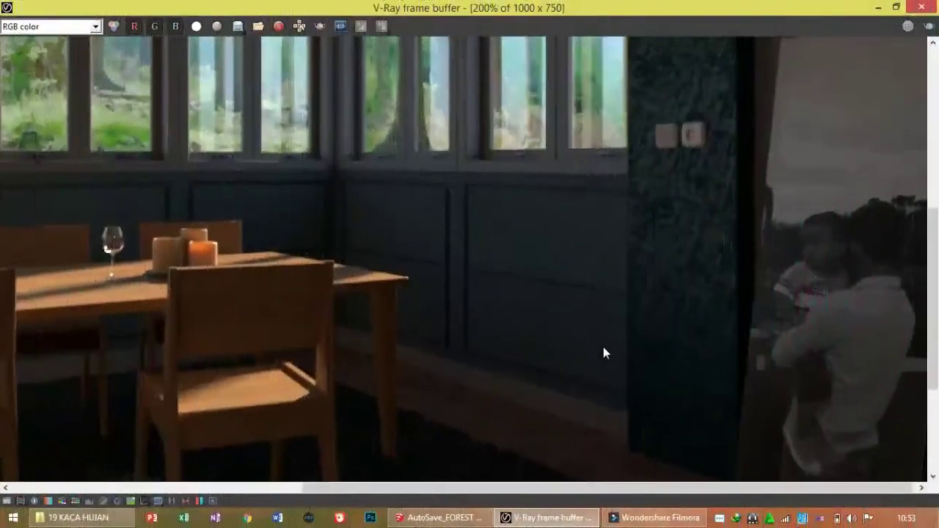
Pan across the rendered dining room to inspect the table, wooden chairs and dark rug
{"action": "middle_click_drag", "start_coordinate": [603, 352], "coordinate": [709, 253]}
{"action": "mouse_move", "coordinate": [568, 419]}
{"action": "middle_mouse_down"}
{"action": "mouse_move", "coordinate": [439, 446]}
{"action": "mouse_move", "coordinate": [698, 286]}
{"action": "middle_mouse_up"}
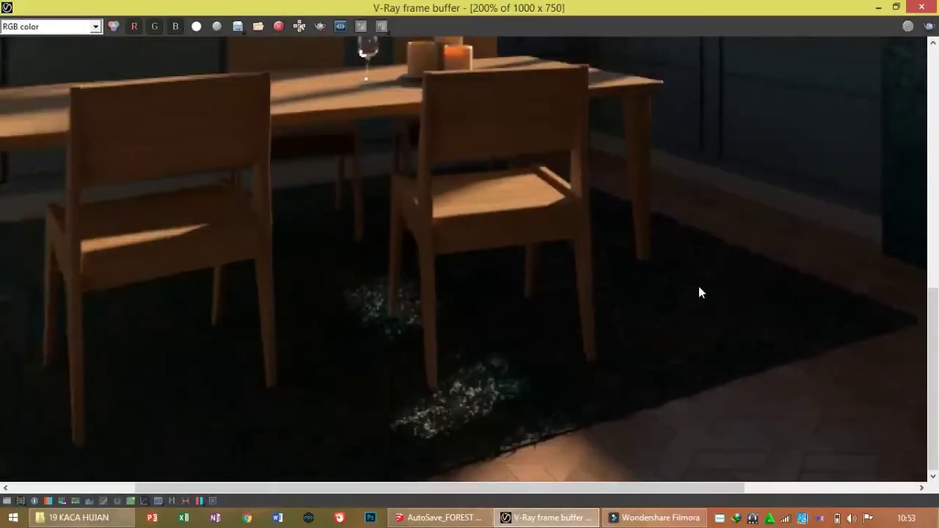
{"action": "middle_click_drag", "start_coordinate": [553, 342], "coordinate": [697, 359]}
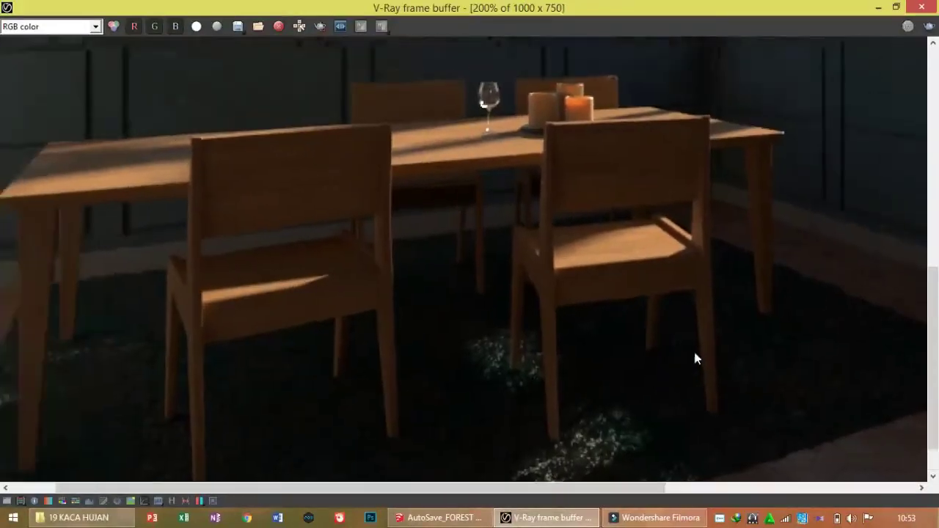
{"action": "scroll", "coordinate": [656, 359], "scroll_direction": "down", "scroll_amount": 2}
{"action": "scroll", "coordinate": [440, 380], "scroll_direction": "up", "scroll_amount": 3}
{"action": "scroll", "coordinate": [493, 359], "scroll_direction": "down", "scroll_amount": 1}
{"action": "scroll", "coordinate": [478, 347], "scroll_direction": "down", "scroll_amount": 1}
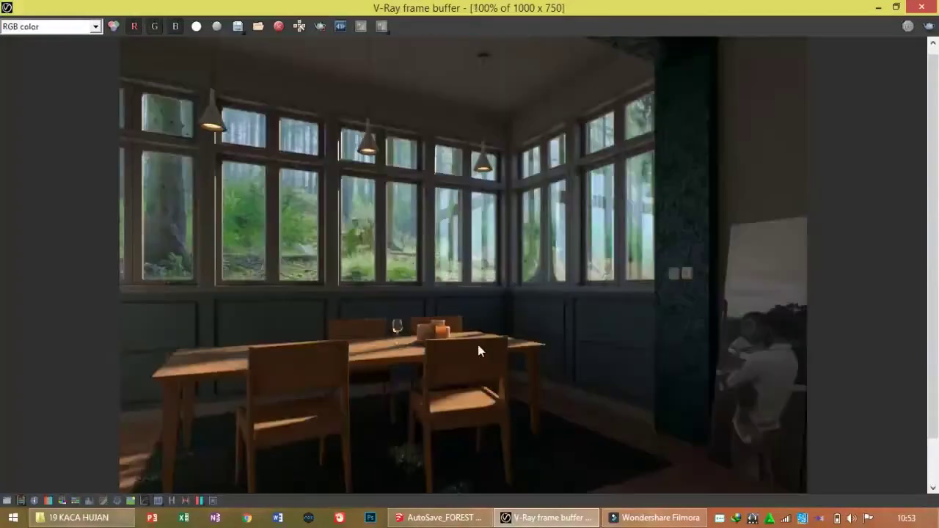
{"action": "middle_click_drag", "start_coordinate": [299, 306], "coordinate": [269, 314]}
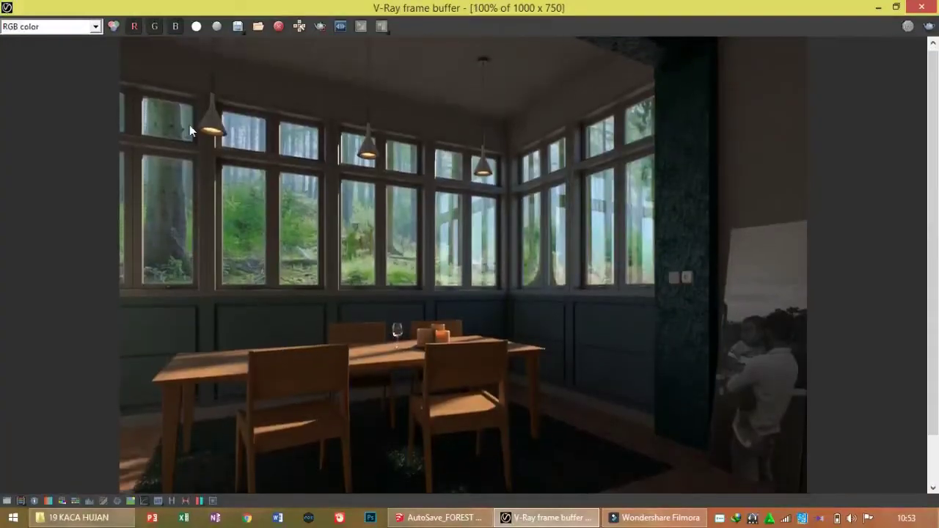
{"action": "left_click", "coordinate": [69, 26]}
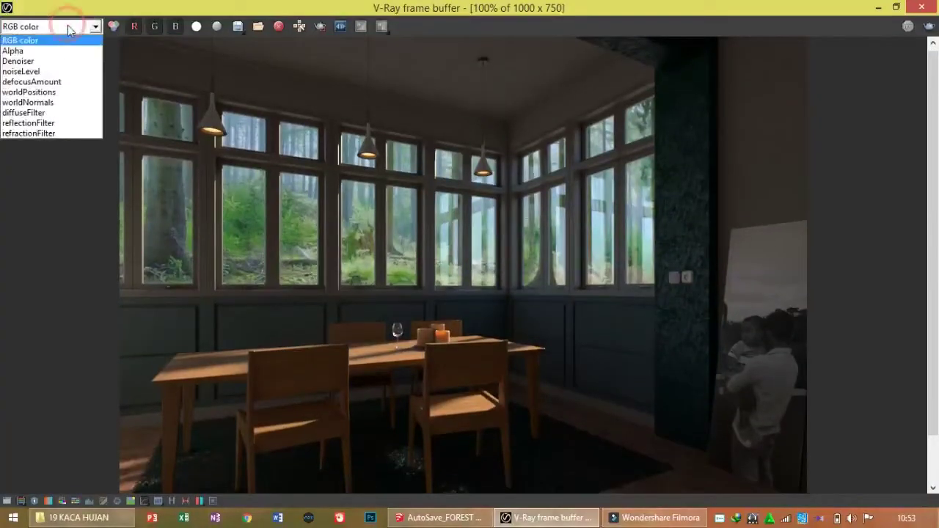
{"action": "left_click", "coordinate": [66, 62]}
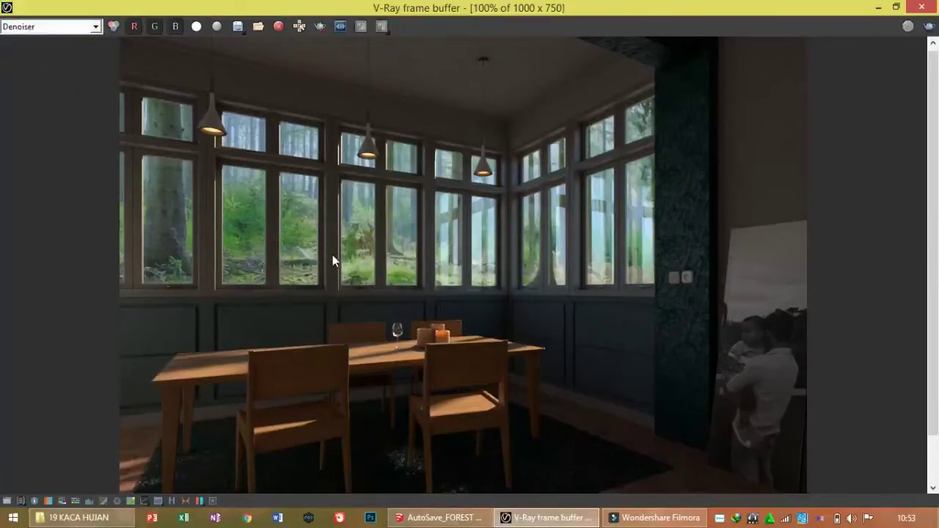
{"action": "scroll", "coordinate": [501, 291], "scroll_direction": "up", "scroll_amount": 1}
{"action": "middle_click_drag", "start_coordinate": [494, 282], "coordinate": [364, 314]}
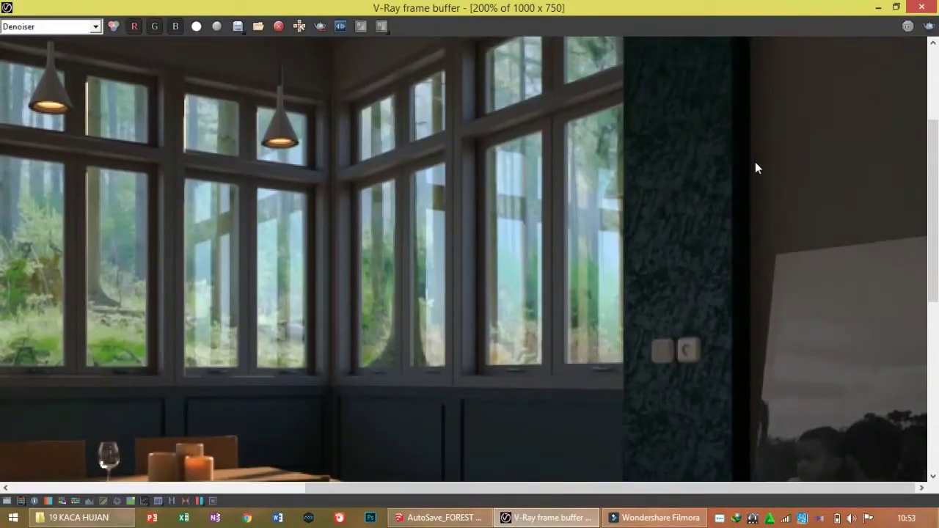
{"action": "middle_click_drag", "start_coordinate": [755, 162], "coordinate": [747, 280]}
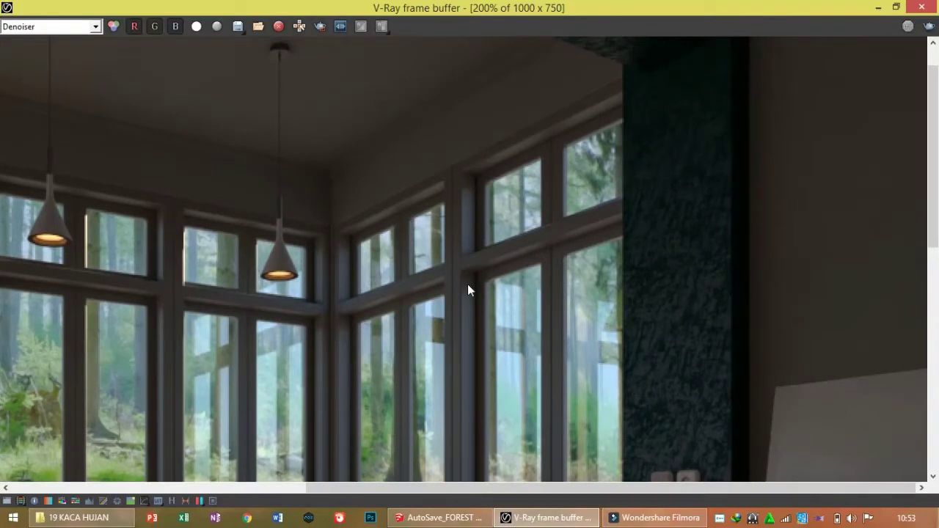
{"action": "left_click", "coordinate": [68, 29]}
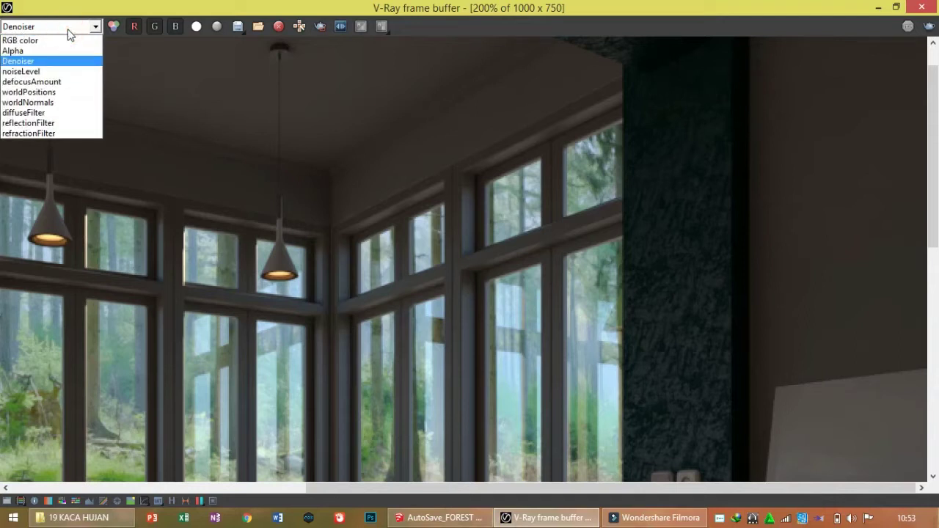
{"action": "left_click", "coordinate": [68, 40]}
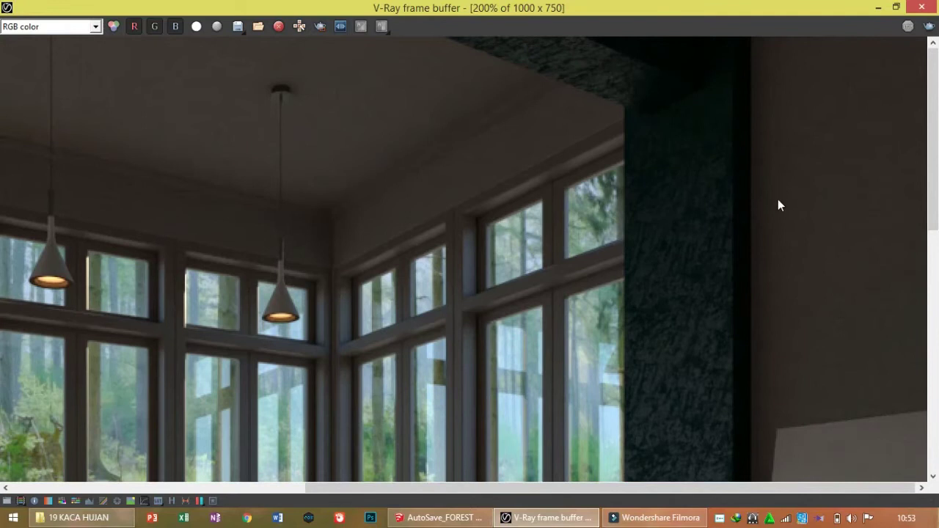
{"action": "scroll", "coordinate": [778, 206], "scroll_direction": "left", "scroll_amount": 1}
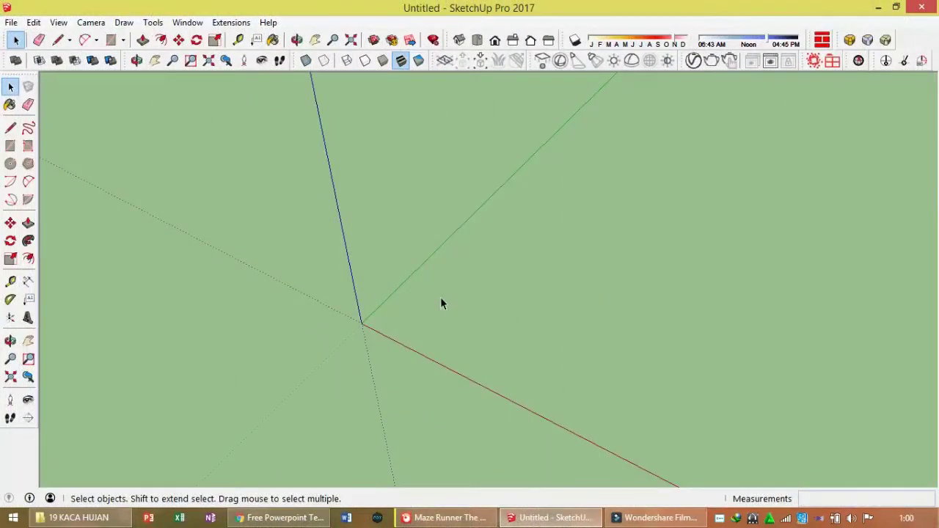
Draw a 4 by 8 rectangle anchored at the origin
{"action": "mouse_move", "coordinate": [425, 314]}
{"action": "middle_mouse_down"}
{"action": "mouse_move", "coordinate": [438, 291]}
{"action": "mouse_move", "coordinate": [432, 309]}
{"action": "middle_mouse_up"}
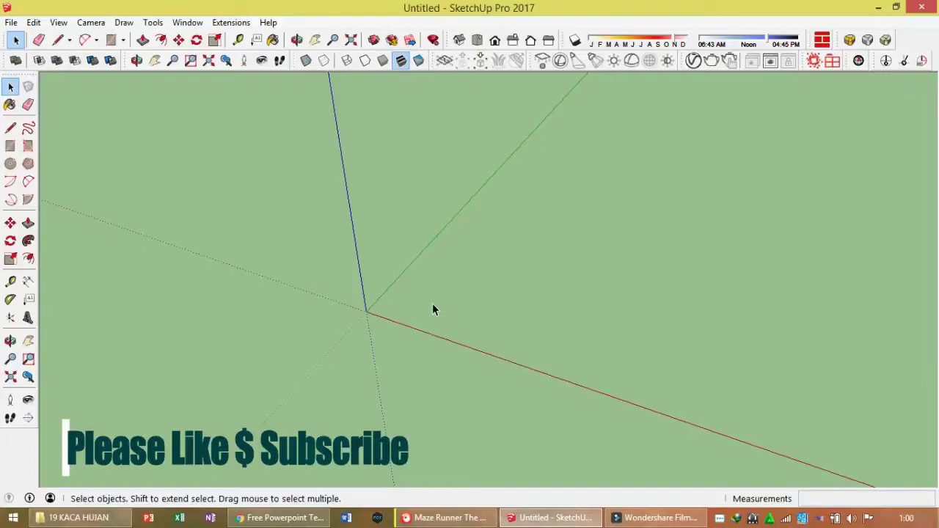
{"action": "key", "text": "r"}
{"action": "left_click", "coordinate": [366, 311]}
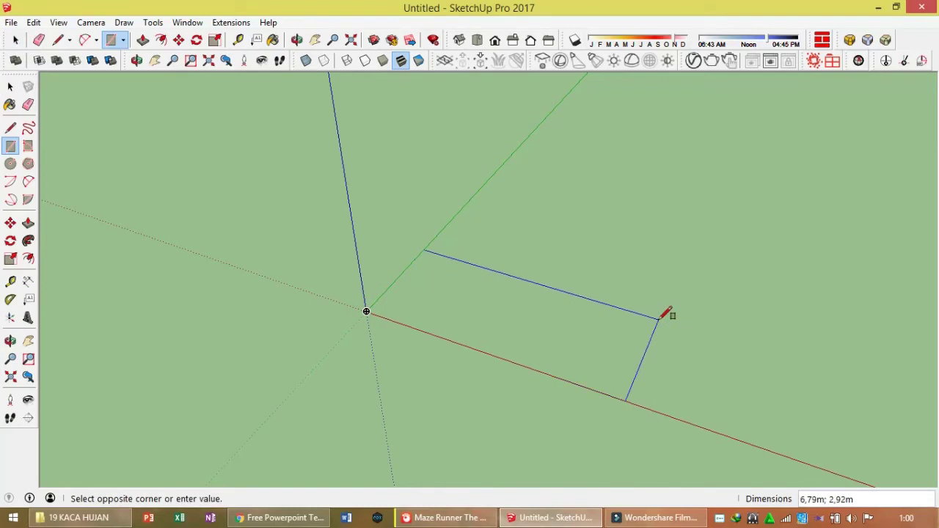
{"action": "type", "text": "4;"}
{"action": "type", "text": "8"}
{"action": "key", "text": "Return"}
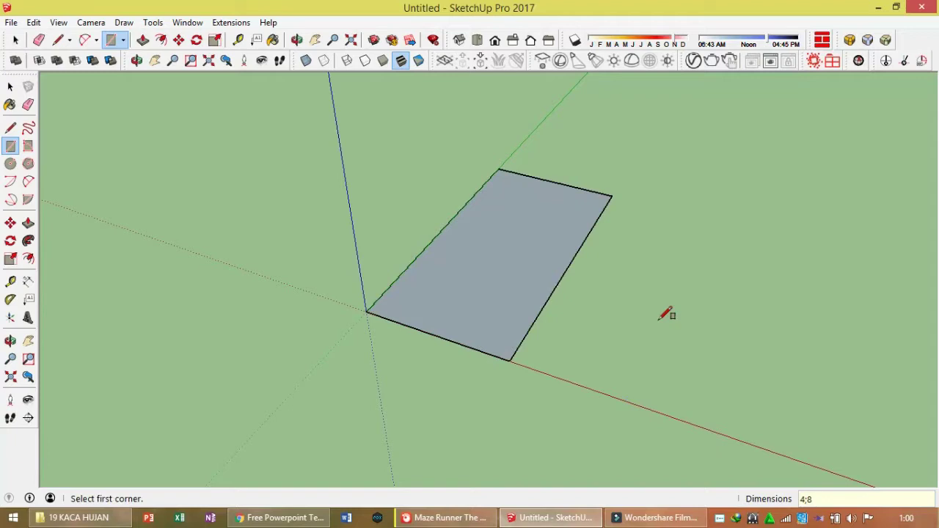
Select the new rectangular face and start Push/Pull on it
{"action": "key", "text": "space"}
{"action": "left_click", "coordinate": [524, 284]}
{"action": "scroll", "coordinate": [524, 284], "scroll_direction": "up", "scroll_amount": 2}
{"action": "key", "text": "p"}
{"action": "scroll", "coordinate": [524, 291], "scroll_direction": "up", "scroll_amount": 2}
Extrude the face into a 0,12 m thick floor slab
{"action": "left_click", "coordinate": [524, 287]}
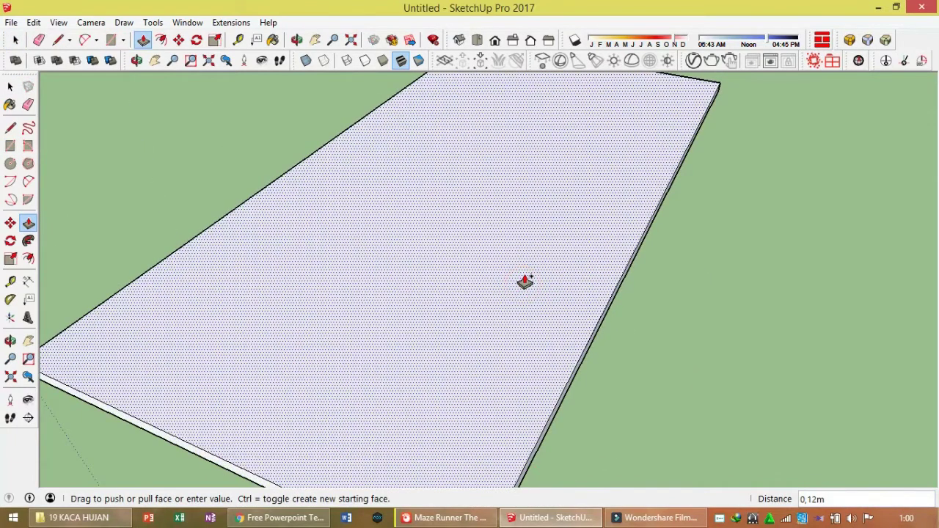
{"action": "left_click", "coordinate": [524, 283]}
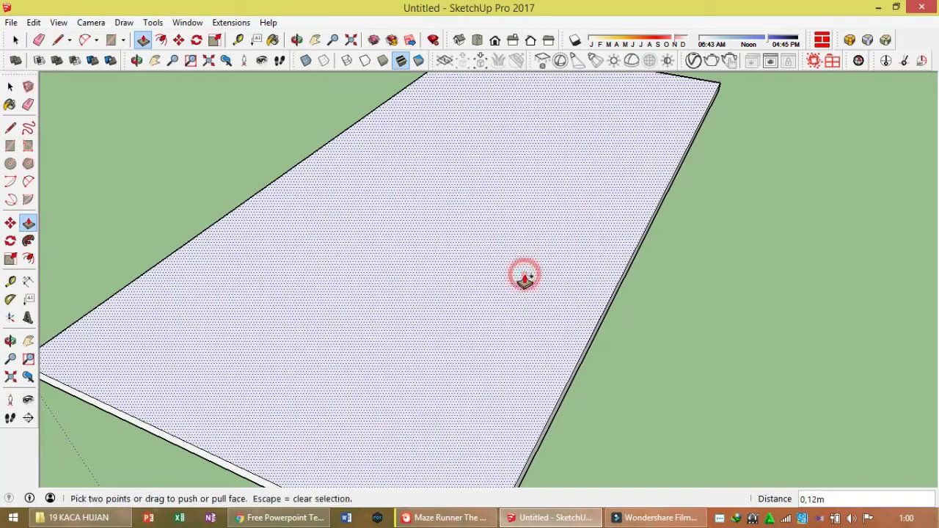
{"action": "scroll", "coordinate": [474, 314], "scroll_direction": "down", "scroll_amount": 3}
{"action": "middle_click_drag", "start_coordinate": [474, 314], "coordinate": [445, 327]}
{"action": "scroll", "coordinate": [442, 330], "scroll_direction": "up", "scroll_amount": 3}
Offset the slab's top face 0,13 m inward to mark a border strip
{"action": "key", "text": "f"}
{"action": "left_click", "coordinate": [441, 331]}
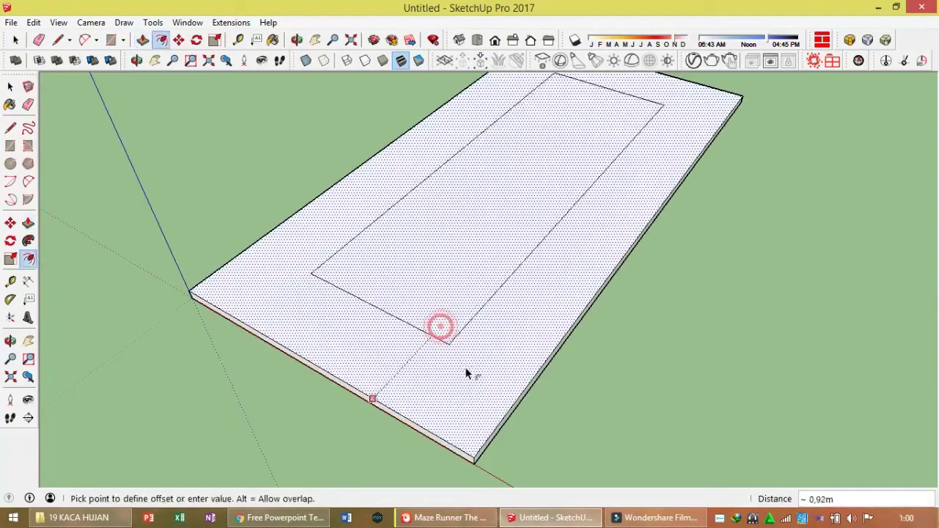
{"action": "type", "text": "13"}
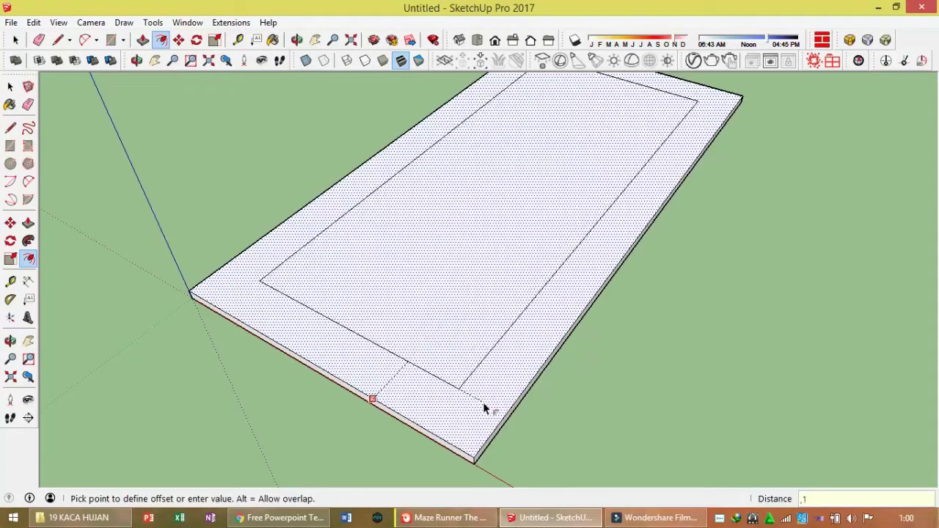
{"action": "key", "text": "Return"}
Raise the outer border strip 3 m into walls and look inside the room
{"action": "key", "text": "p"}
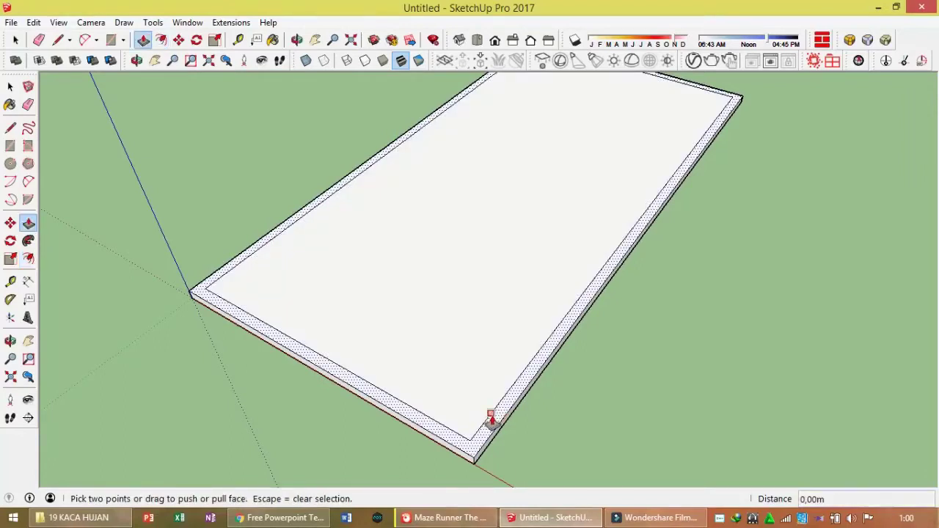
{"action": "left_click", "coordinate": [490, 415]}
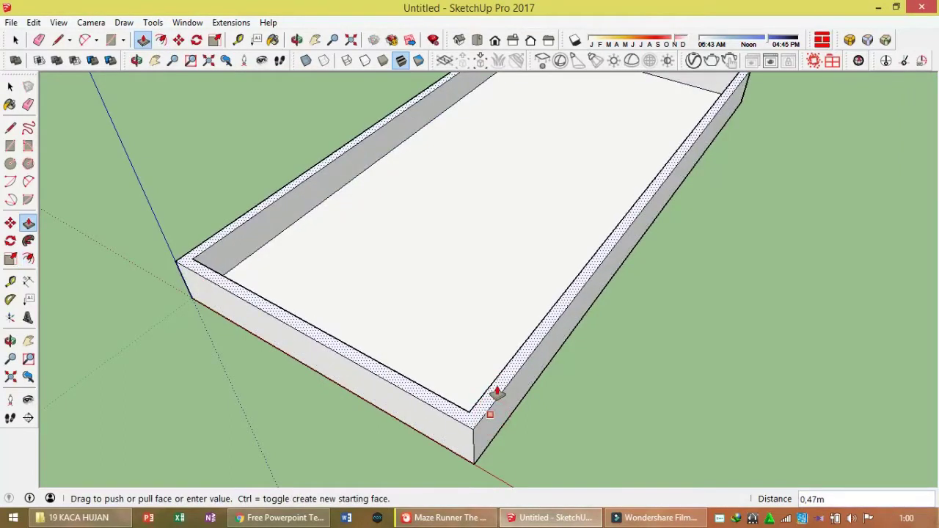
{"action": "type", "text": "3"}
{"action": "key", "text": "Return"}
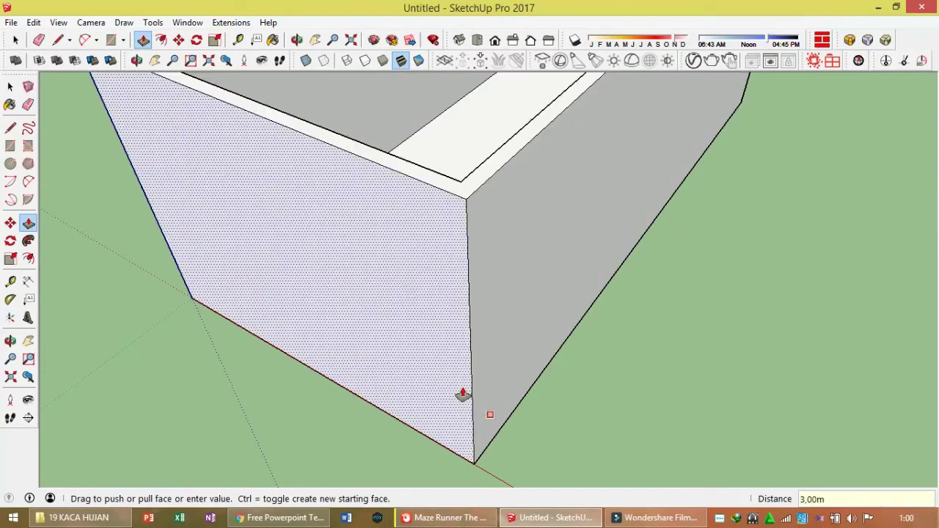
{"action": "key", "text": "space"}
{"action": "scroll", "coordinate": [538, 295], "scroll_direction": "down", "scroll_amount": 5}
{"action": "mouse_move", "coordinate": [538, 296]}
{"action": "middle_mouse_down"}
{"action": "mouse_move", "coordinate": [157, 323]}
{"action": "mouse_move", "coordinate": [450, 409]}
{"action": "mouse_move", "coordinate": [388, 366]}
{"action": "mouse_move", "coordinate": [561, 216]}
{"action": "middle_mouse_up"}
{"action": "scroll", "coordinate": [543, 246], "scroll_direction": "up", "scroll_amount": 3}
{"action": "middle_click_drag", "start_coordinate": [540, 256], "coordinate": [501, 213]}
{"action": "scroll", "coordinate": [501, 213], "scroll_direction": "up", "scroll_amount": 3}
Copy the inner corner edge 2 m along the wall, then copy it again beside it
{"action": "left_click", "coordinate": [405, 214]}
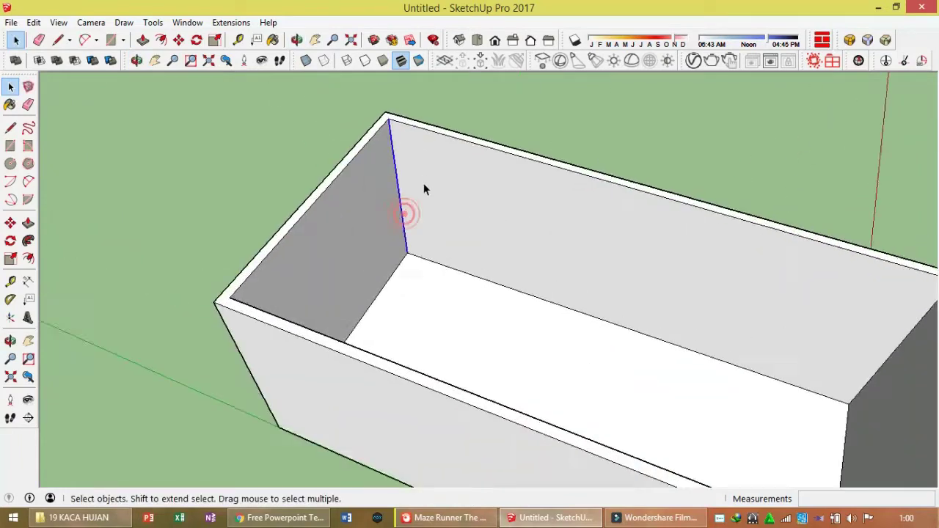
{"action": "scroll", "coordinate": [423, 190], "scroll_direction": "up", "scroll_amount": 2}
{"action": "key", "text": "m"}
{"action": "left_click", "coordinate": [424, 189]}
{"action": "key", "text": "ctrl"}
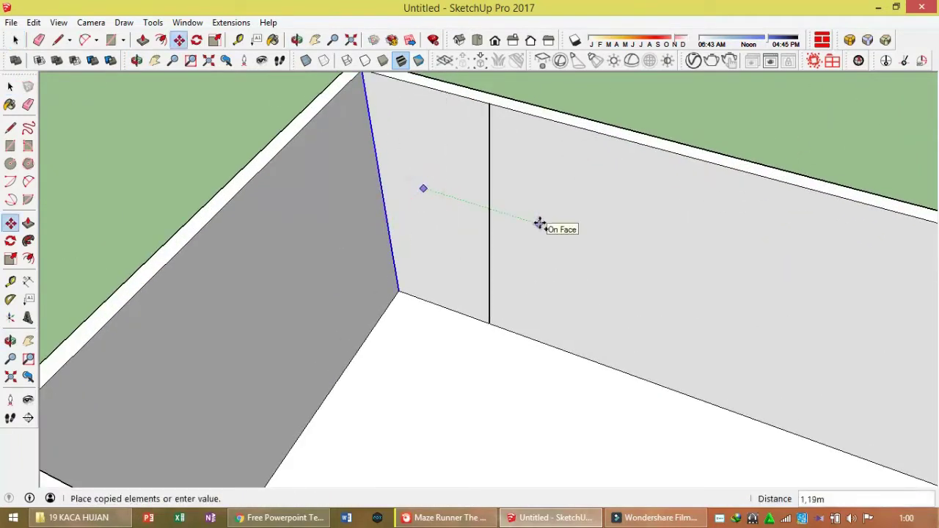
{"action": "type", "text": "2"}
{"action": "key", "text": "Return"}
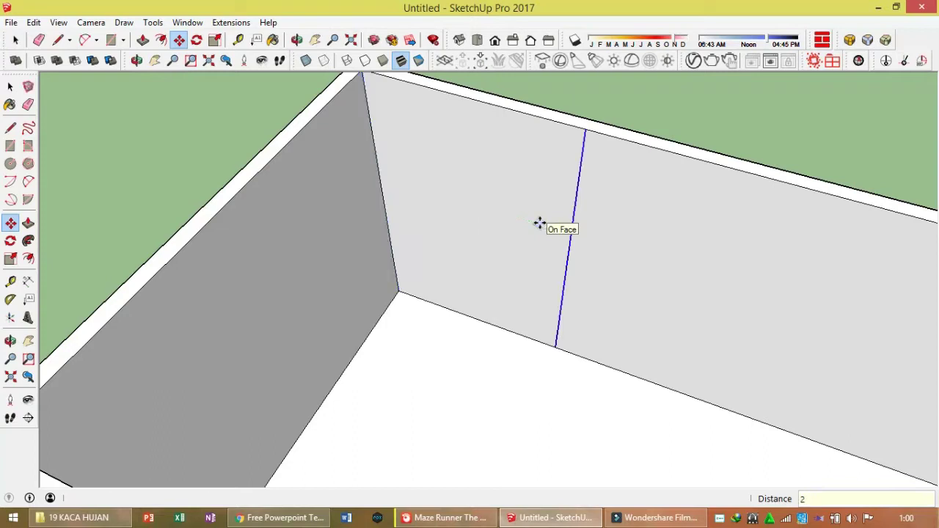
{"action": "left_click", "coordinate": [595, 230]}
{"action": "key", "text": "ctrl"}
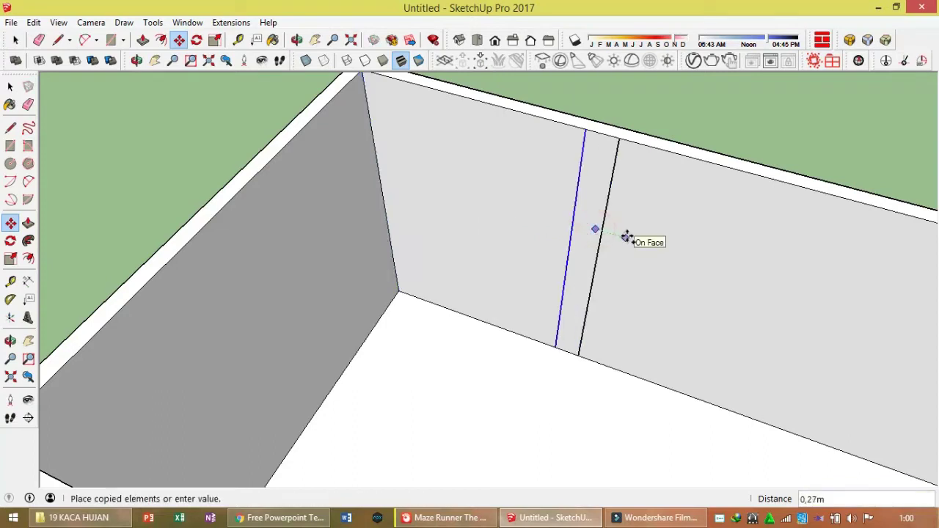
{"action": "key", "text": "Return"}
Pull the strip between the copied edges out 0,10 m into a pillar
{"action": "key", "text": "p"}
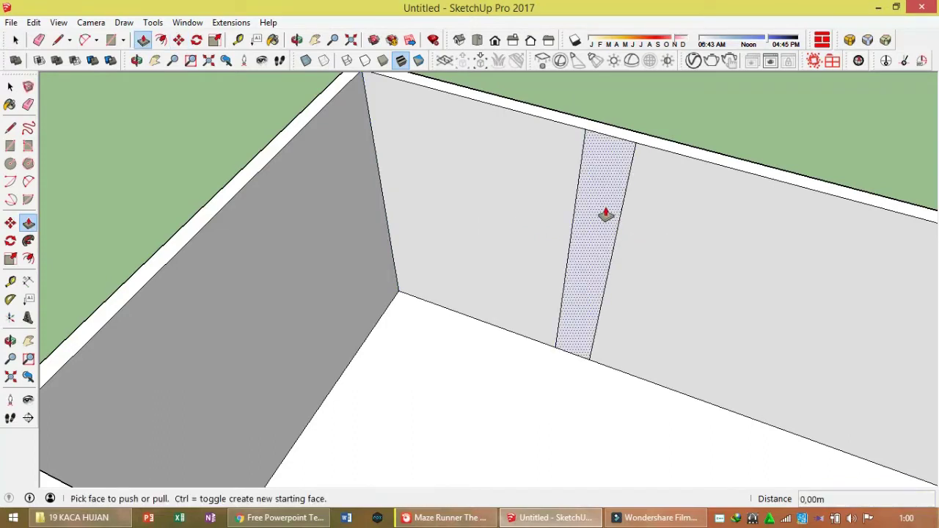
{"action": "left_click", "coordinate": [605, 218]}
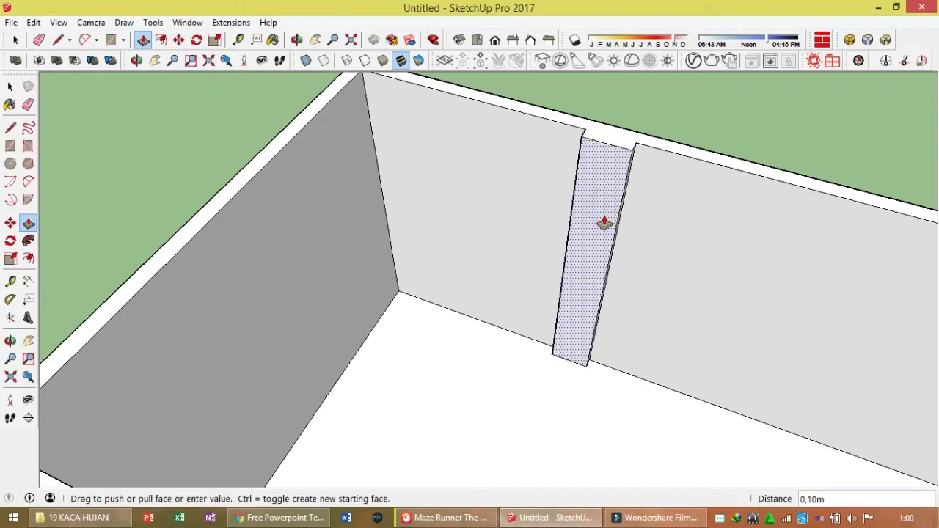
{"action": "left_click", "coordinate": [605, 221]}
{"action": "key", "text": "space"}
{"action": "mouse_move", "coordinate": [528, 222]}
{"action": "middle_mouse_down"}
{"action": "mouse_move", "coordinate": [647, 237]}
{"action": "mouse_move", "coordinate": [650, 247]}
{"action": "middle_mouse_up"}
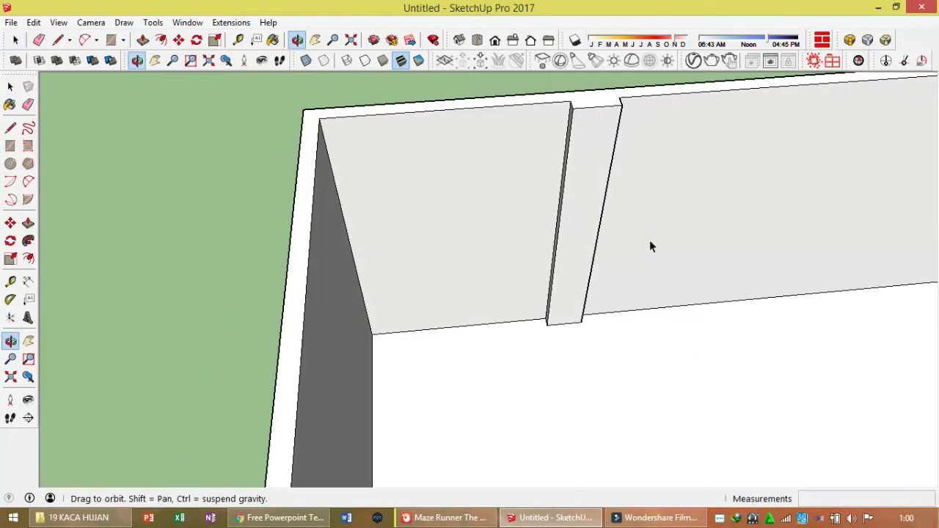
Copy the wall panel's bottom edge 0.1 m upward
{"action": "left_click", "coordinate": [486, 209]}
{"action": "scroll", "coordinate": [482, 323], "scroll_direction": "up", "scroll_amount": 2}
{"action": "left_click", "coordinate": [481, 329]}
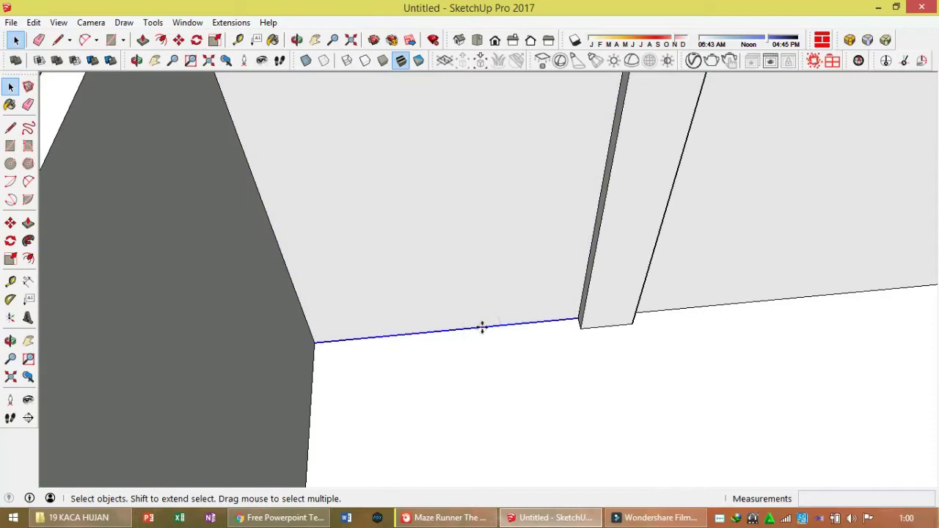
{"action": "key", "text": "m"}
{"action": "key", "text": "ctrl"}
{"action": "left_click", "coordinate": [477, 247]}
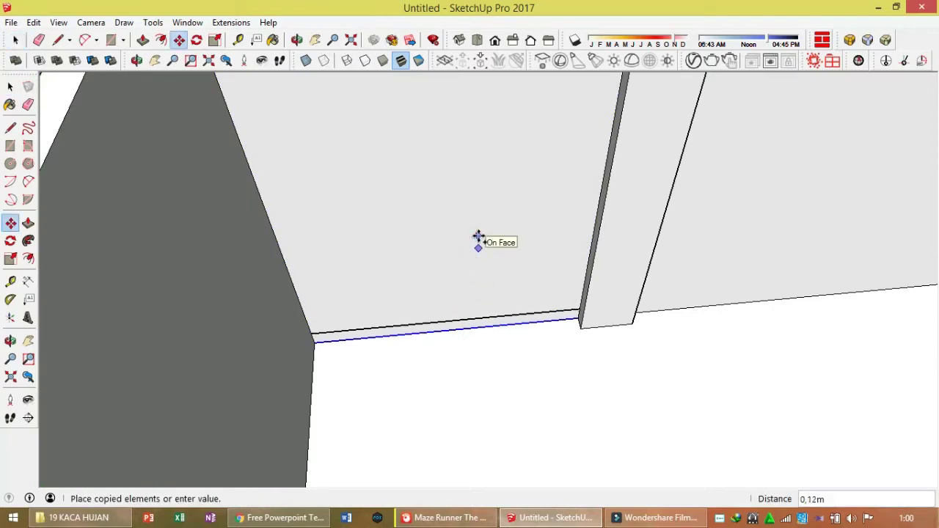
{"action": "key", "text": "Return"}
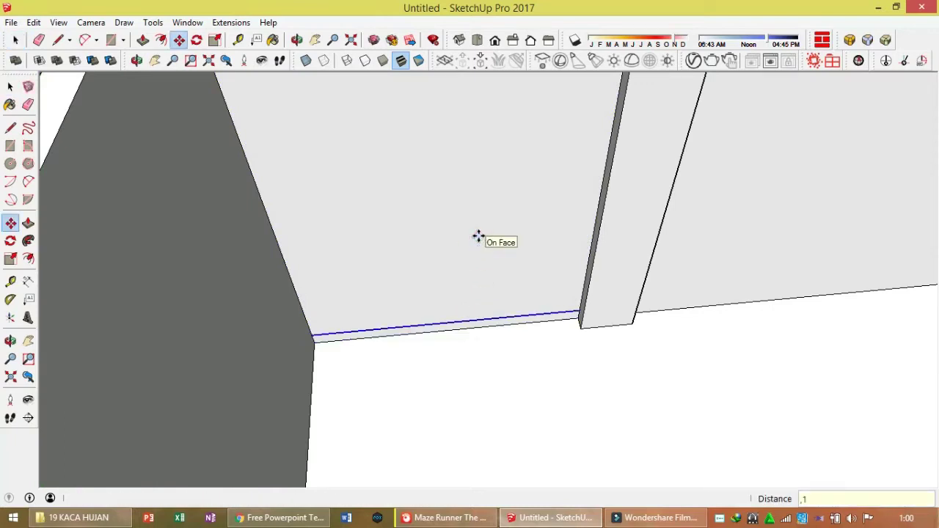
Copy the wall panel's top edge 0.3 m downward
{"action": "scroll", "coordinate": [477, 228], "scroll_direction": "down", "scroll_amount": 3}
{"action": "mouse_move", "coordinate": [475, 220]}
{"action": "middle_mouse_down"}
{"action": "mouse_move", "coordinate": [455, 130]}
{"action": "mouse_move", "coordinate": [431, 117]}
{"action": "middle_mouse_up"}
{"action": "scroll", "coordinate": [458, 126], "scroll_direction": "up", "scroll_amount": 2}
{"action": "key", "text": "space"}
{"action": "left_click", "coordinate": [466, 121]}
{"action": "key", "text": "m"}
{"action": "key", "text": "ctrl"}
{"action": "left_click", "coordinate": [415, 118]}
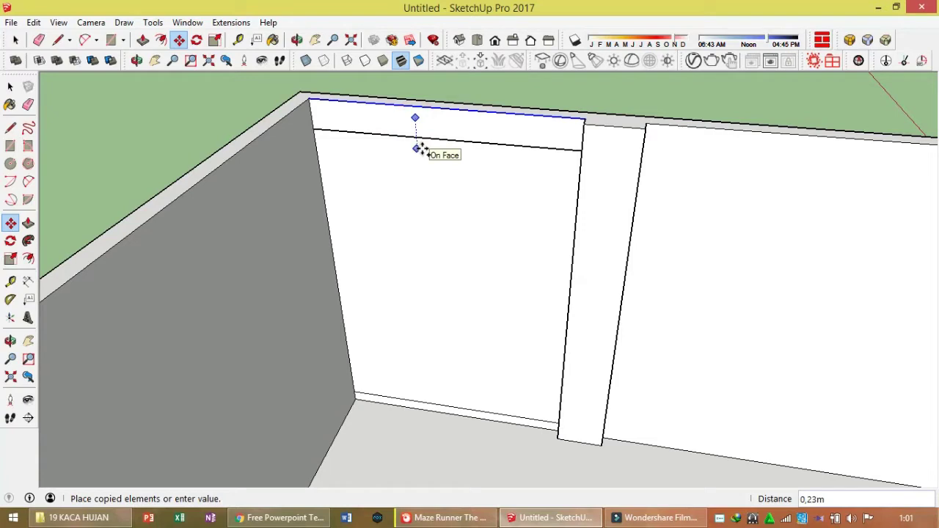
{"action": "key", "text": "Return"}
{"action": "key", "text": "space"}
{"action": "middle_click_drag", "start_coordinate": [428, 216], "coordinate": [556, 236]}
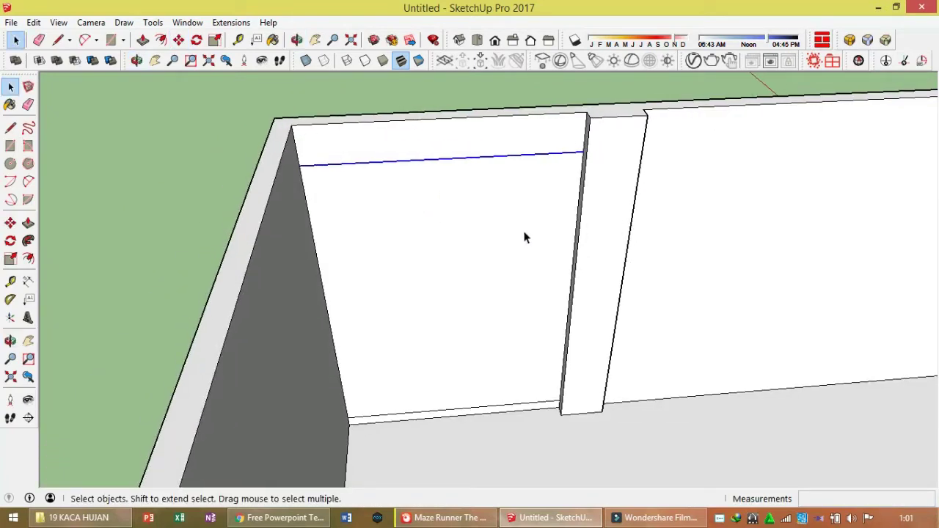
Push the marked wall face through the wall to cut an opening
{"action": "key", "text": "p"}
{"action": "left_click", "coordinate": [523, 272]}
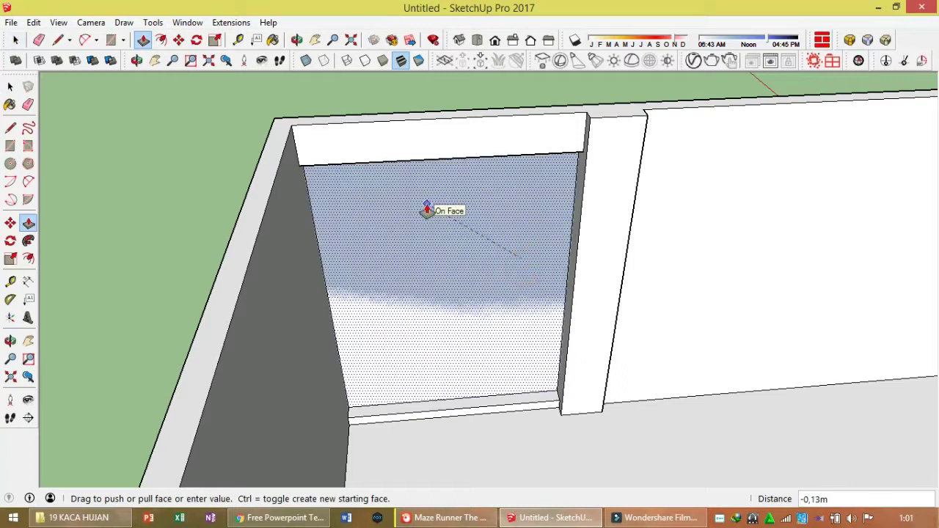
{"action": "left_click", "coordinate": [426, 211]}
{"action": "middle_click_drag", "start_coordinate": [470, 289], "coordinate": [380, 281]}
Select all the connected wall geometry and make it a group
{"action": "key", "text": "space"}
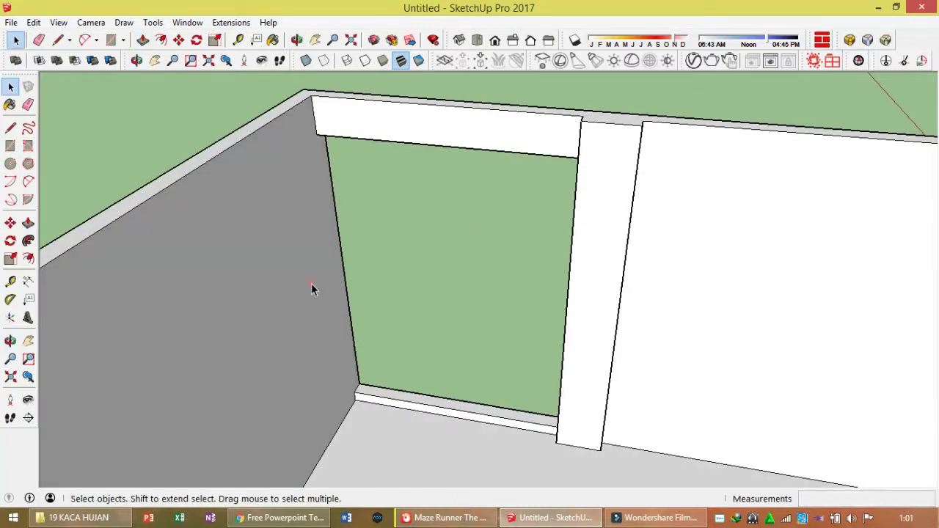
{"action": "triple_click", "coordinate": [311, 283]}
{"action": "right_click", "coordinate": [311, 283]}
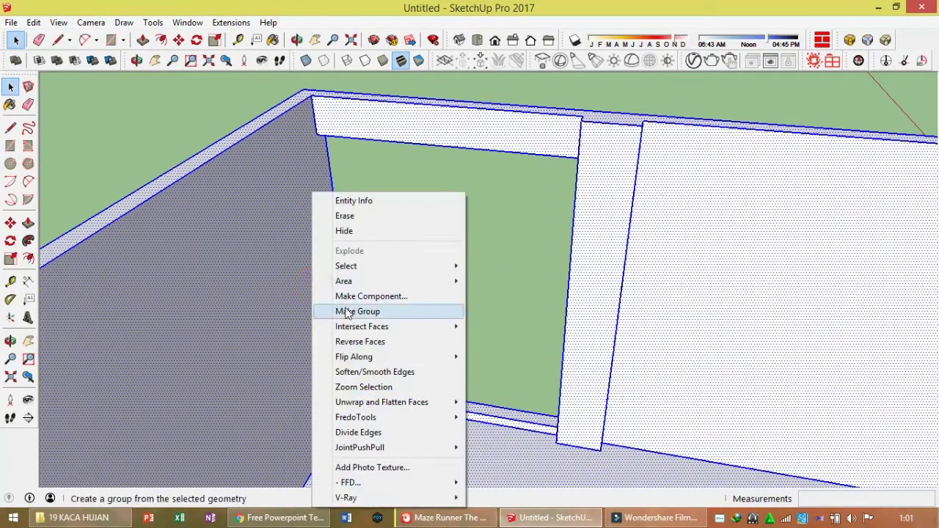
{"action": "left_click", "coordinate": [396, 310]}
{"action": "scroll", "coordinate": [375, 386], "scroll_direction": "up", "scroll_amount": 2}
{"action": "scroll", "coordinate": [374, 386], "scroll_direction": "up", "scroll_amount": 2}
Draw a rectangle on the ledge and pull it up into a 1 m wide, 2.60 m tall door panel
{"action": "key", "text": "r"}
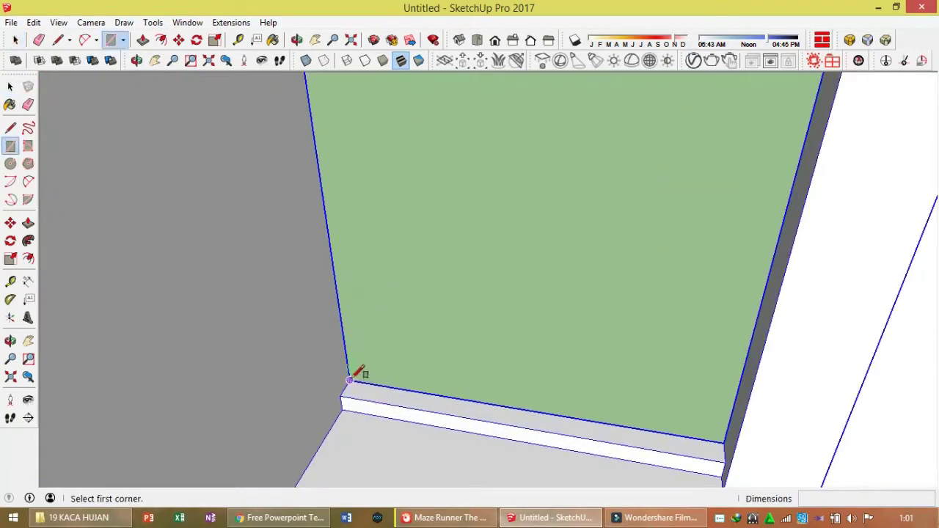
{"action": "left_click", "coordinate": [350, 381]}
{"action": "left_click", "coordinate": [530, 419]}
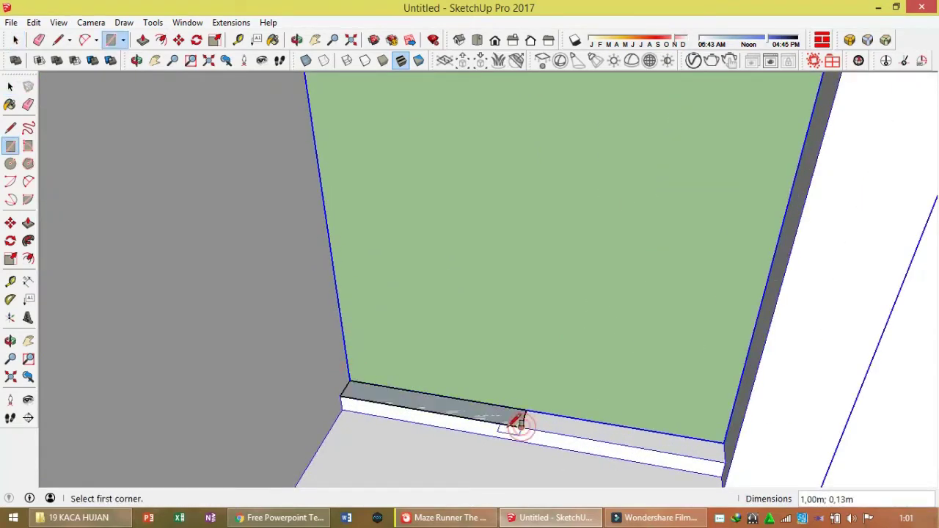
{"action": "scroll", "coordinate": [509, 421], "scroll_direction": "up", "scroll_amount": 2}
{"action": "key", "text": "p"}
{"action": "left_click", "coordinate": [505, 419]}
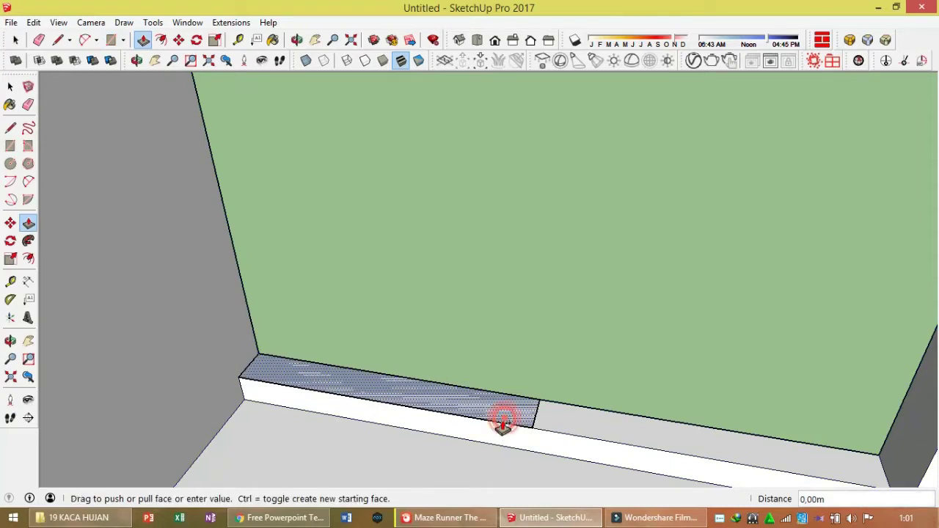
{"action": "scroll", "coordinate": [504, 421], "scroll_direction": "down", "scroll_amount": 3}
{"action": "scroll", "coordinate": [505, 421], "scroll_direction": "down", "scroll_amount": 3}
{"action": "left_click", "coordinate": [538, 231]}
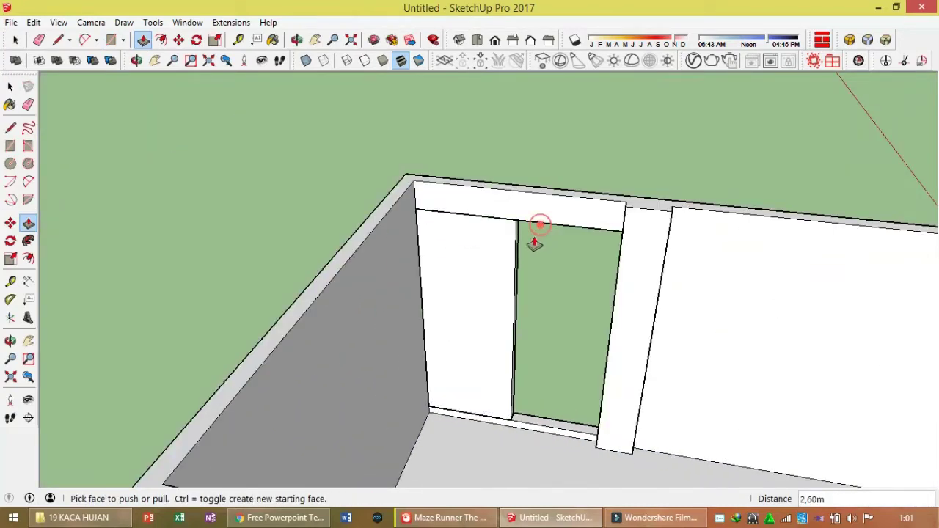
{"action": "key", "text": "space"}
{"action": "left_click", "coordinate": [552, 433]}
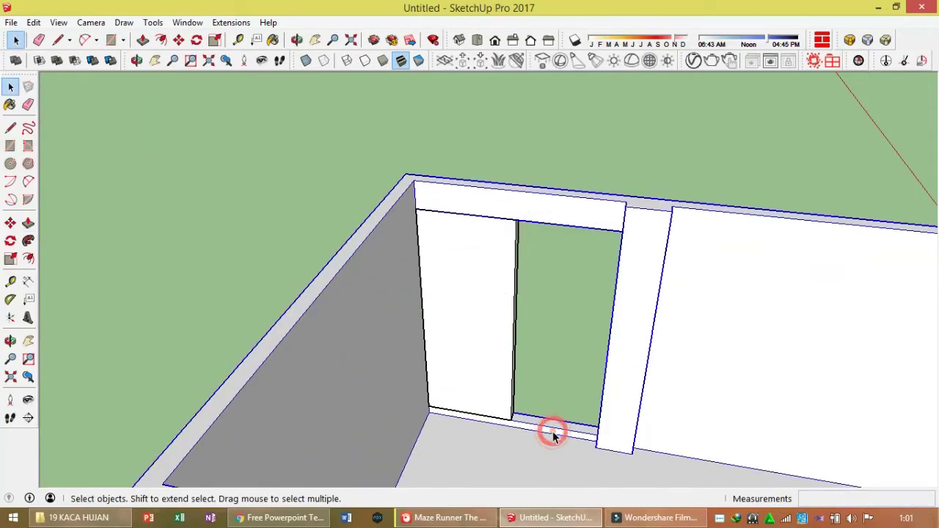
{"action": "double_click", "coordinate": [495, 340]}
Group the door panel and hide the wall group to isolate it
{"action": "right_click", "coordinate": [495, 341]}
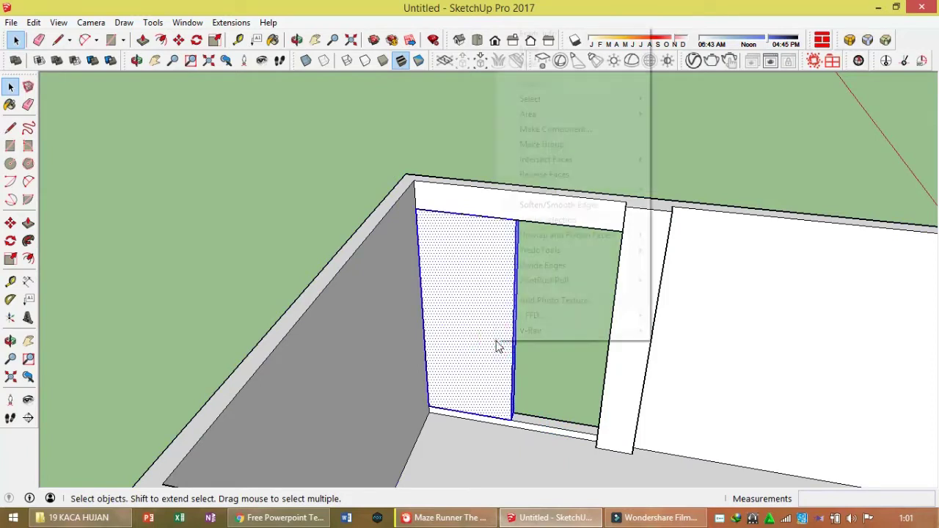
{"action": "left_click", "coordinate": [545, 144]}
{"action": "left_click", "coordinate": [548, 204]}
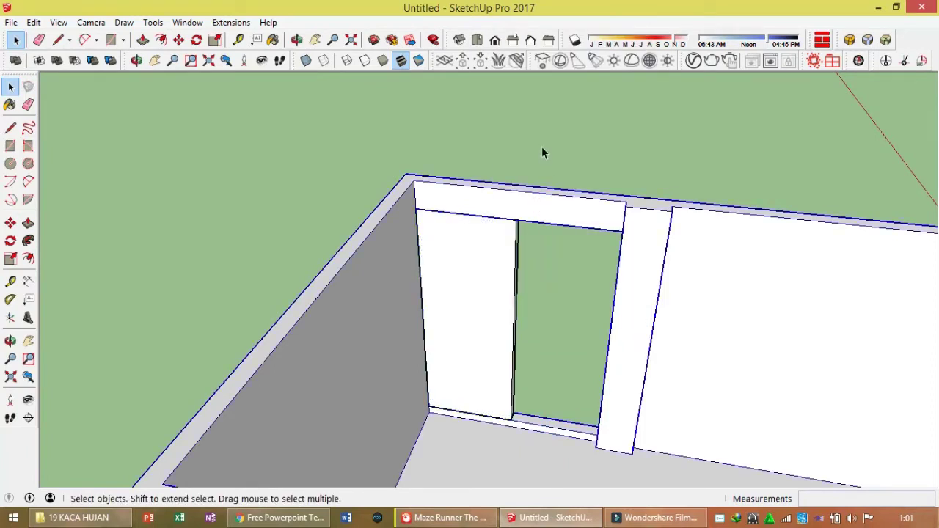
{"action": "left_click", "coordinate": [488, 249]}
{"action": "left_click", "coordinate": [543, 209]}
{"action": "right_click", "coordinate": [543, 209]}
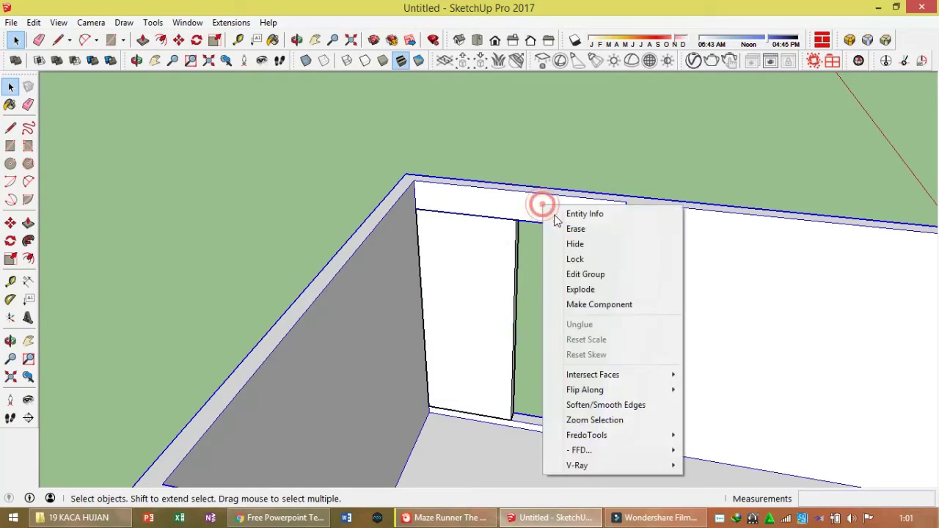
{"action": "left_click", "coordinate": [578, 244]}
{"action": "scroll", "coordinate": [521, 275], "scroll_direction": "up", "scroll_amount": 2}
Enter the door group and select its bottom edge
{"action": "double_click", "coordinate": [507, 277]}
{"action": "scroll", "coordinate": [490, 335], "scroll_direction": "down", "scroll_amount": 1}
{"action": "scroll", "coordinate": [467, 440], "scroll_direction": "up", "scroll_amount": 2}
{"action": "left_click", "coordinate": [471, 433]}
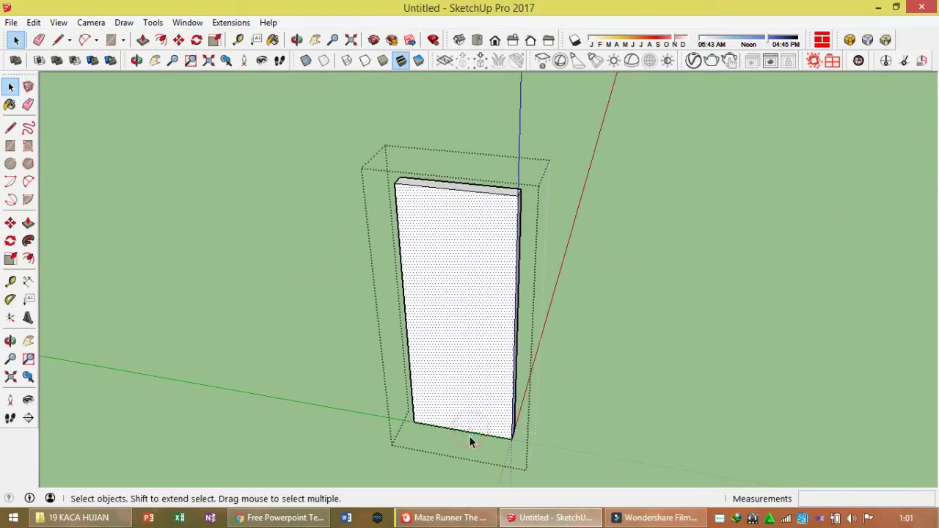
{"action": "scroll", "coordinate": [472, 436], "scroll_direction": "up", "scroll_amount": 1}
{"action": "left_click", "coordinate": [472, 432]}
{"action": "scroll", "coordinate": [471, 435], "scroll_direction": "up", "scroll_amount": 1}
Copy the door's bottom edge upward to 0.9 m
{"action": "key", "text": "m"}
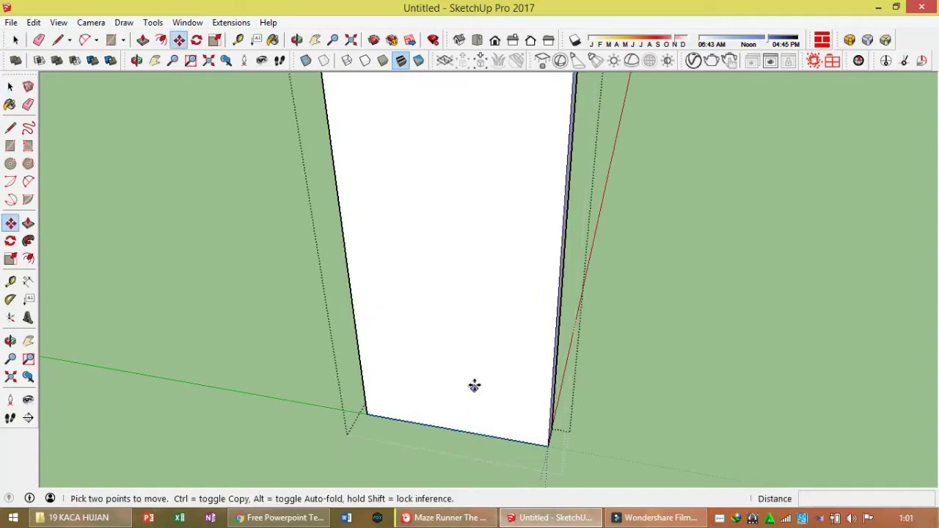
{"action": "key", "text": "ctrl"}
{"action": "left_click", "coordinate": [473, 384]}
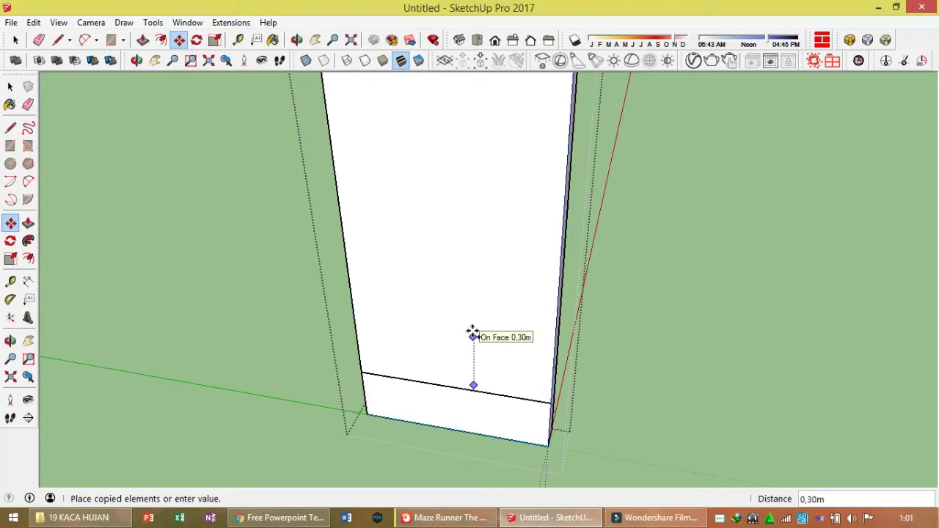
{"action": "key", "text": "Return"}
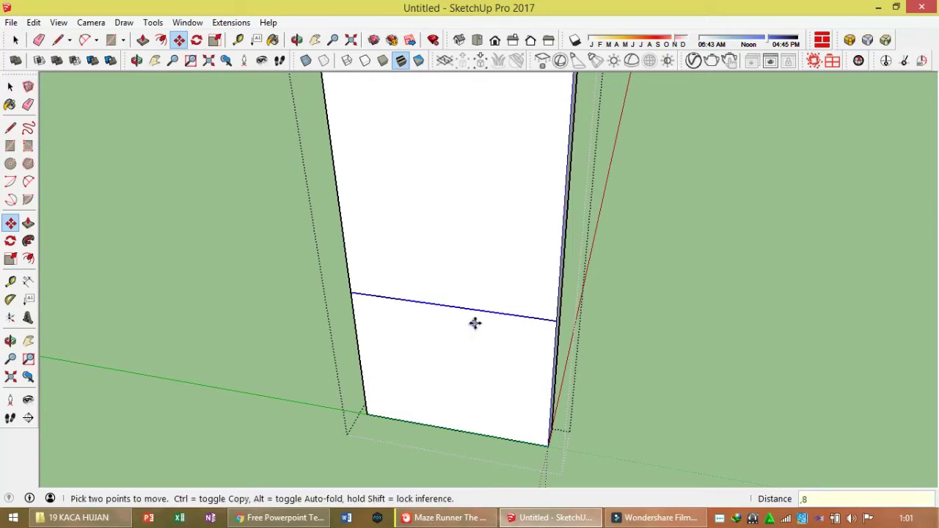
{"action": "key", "text": "Return"}
{"action": "mouse_move", "coordinate": [474, 323]}
{"action": "middle_mouse_down"}
{"action": "mouse_move", "coordinate": [471, 311]}
{"action": "mouse_move", "coordinate": [457, 319]}
{"action": "mouse_move", "coordinate": [468, 306]}
{"action": "mouse_move", "coordinate": [492, 316]}
{"action": "middle_mouse_up"}
{"action": "scroll", "coordinate": [467, 297], "scroll_direction": "up", "scroll_amount": 1}
{"action": "scroll", "coordinate": [468, 301], "scroll_direction": "down", "scroll_amount": 1}
Offset the lower door face twice: a 0.05 m frame, then a 0.03 m inner inset
{"action": "scroll", "coordinate": [494, 317], "scroll_direction": "up", "scroll_amount": 1}
{"action": "key", "text": "f"}
{"action": "left_click", "coordinate": [460, 258]}
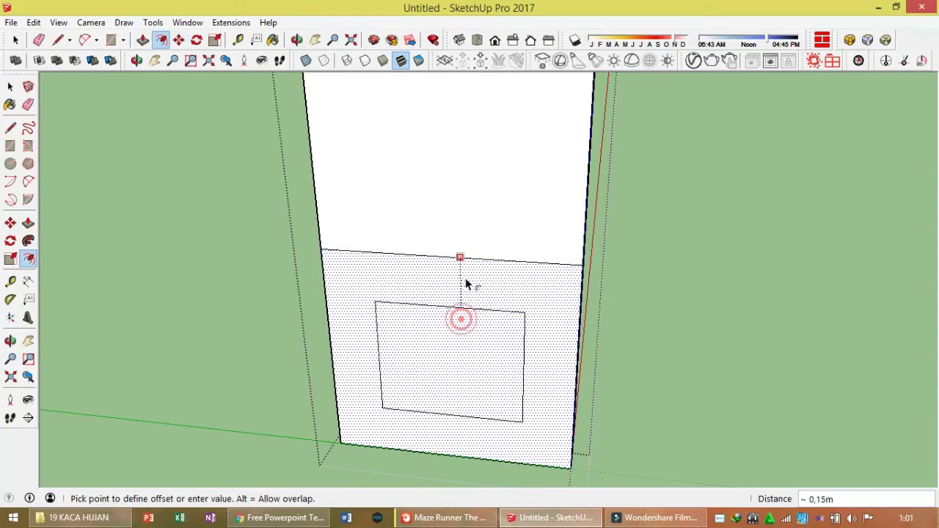
{"action": "left_click", "coordinate": [467, 272]}
{"action": "left_click", "coordinate": [458, 348]}
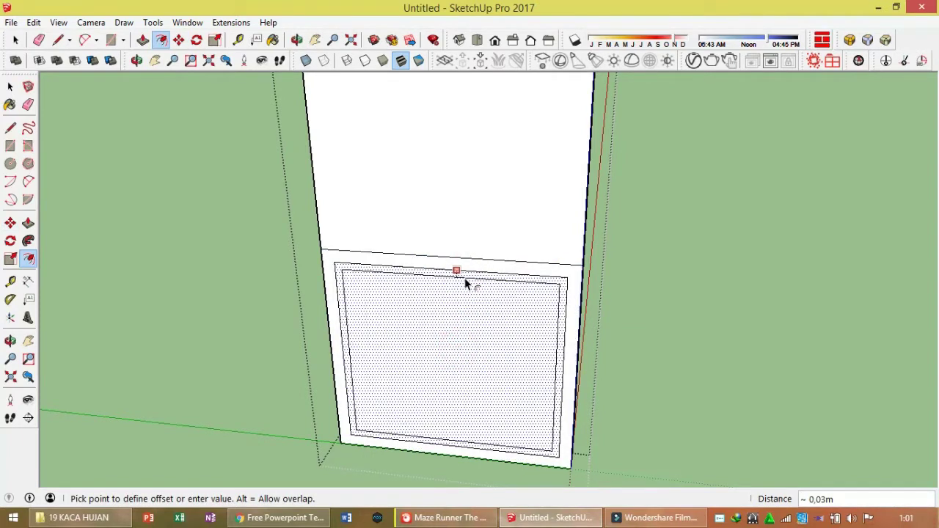
{"action": "left_click", "coordinate": [465, 284]}
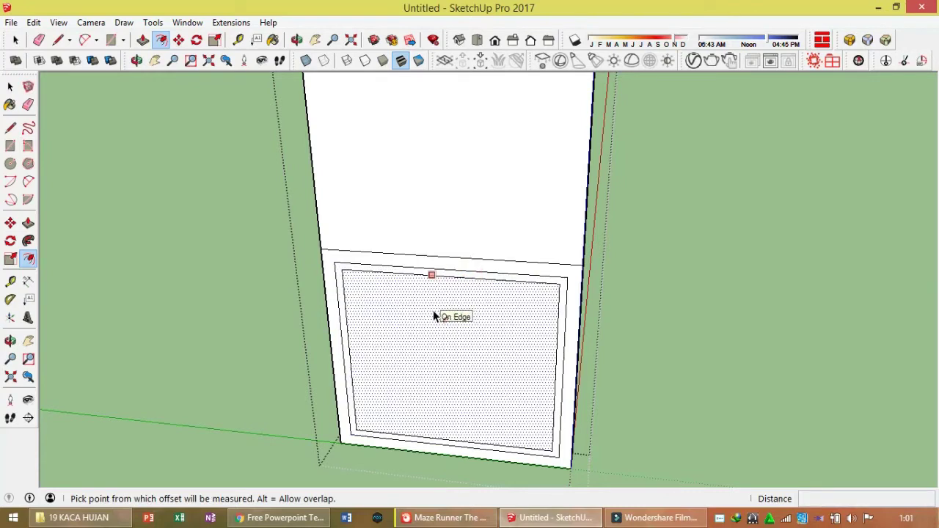
Draw a horizontal line across the inner panel to split it
{"action": "key", "text": "l"}
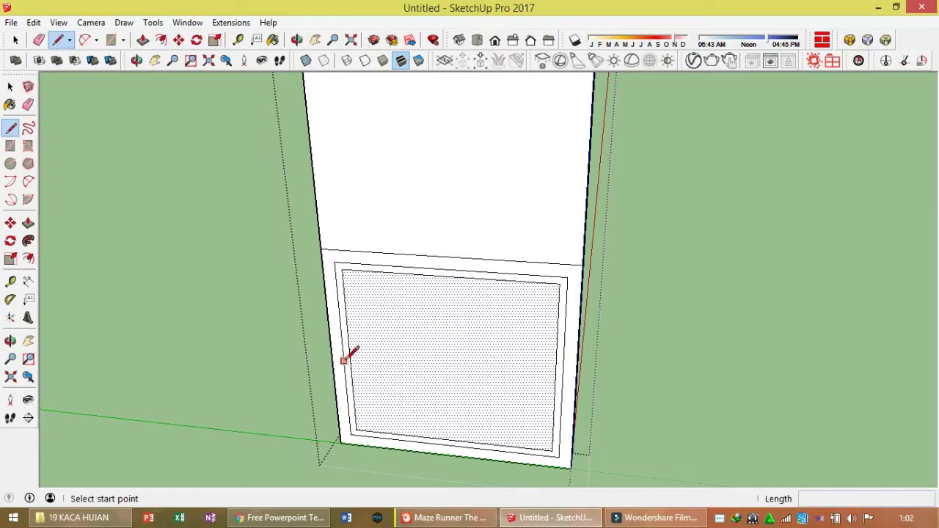
{"action": "left_click", "coordinate": [350, 353]}
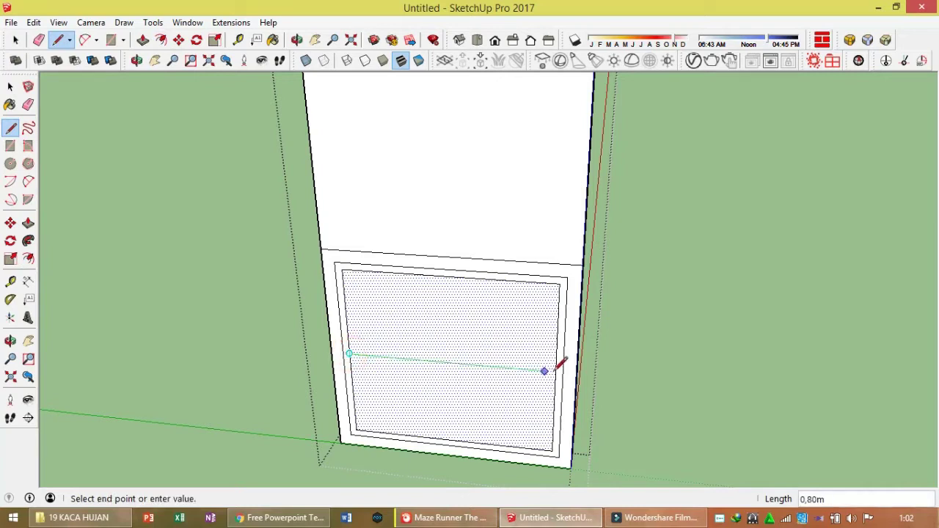
{"action": "left_click", "coordinate": [556, 367]}
{"action": "key", "text": "space"}
{"action": "scroll", "coordinate": [529, 374], "scroll_direction": "up", "scroll_amount": 2}
Copy the dividing line 0.01 m away, then copy it again lower down, forming a rail
{"action": "left_click", "coordinate": [525, 367]}
{"action": "scroll", "coordinate": [523, 367], "scroll_direction": "up", "scroll_amount": 3}
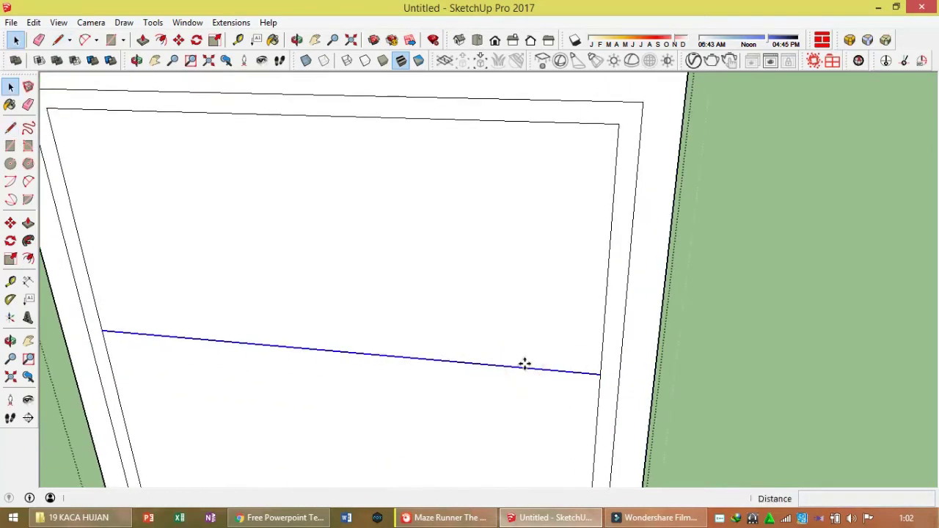
{"action": "key", "text": "m"}
{"action": "key", "text": "ctrl"}
{"action": "left_click", "coordinate": [526, 355]}
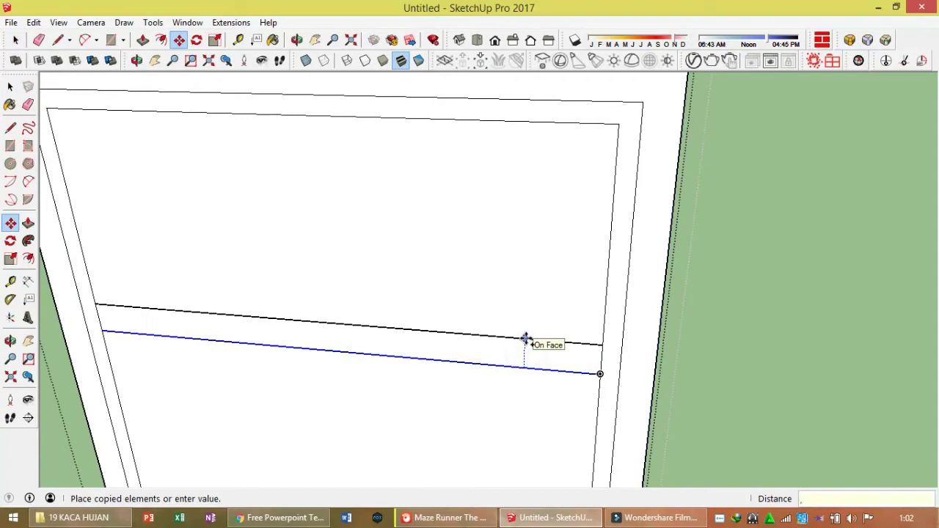
{"action": "type", "text": ",01"}
{"action": "key", "text": "Return"}
{"action": "left_click", "coordinate": [516, 248]}
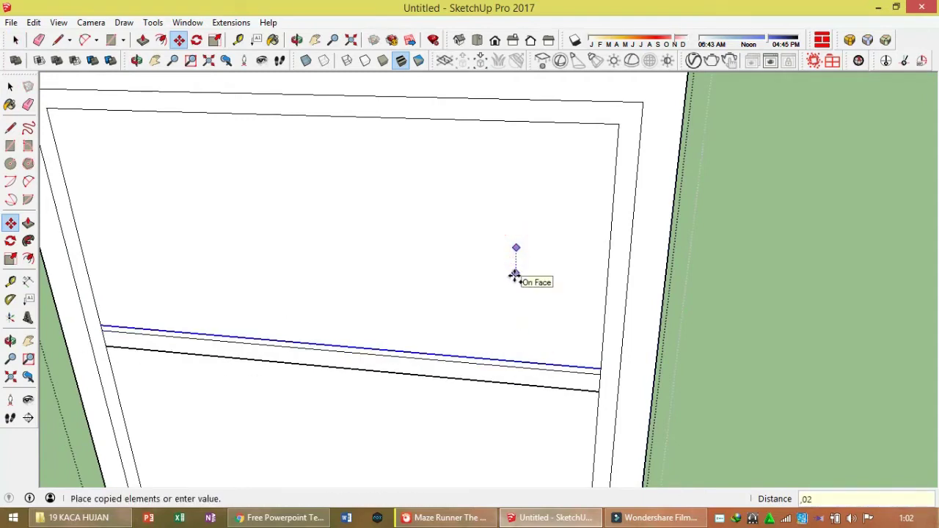
{"action": "key", "text": "Return"}
Erase one of the doubled lines and orbit to an angled view of the door
{"action": "scroll", "coordinate": [513, 379], "scroll_direction": "up", "scroll_amount": 2}
{"action": "scroll", "coordinate": [537, 361], "scroll_direction": "up", "scroll_amount": 1}
{"action": "key", "text": "e"}
{"action": "left_click", "coordinate": [531, 359]}
{"action": "scroll", "coordinate": [624, 363], "scroll_direction": "up", "scroll_amount": 1}
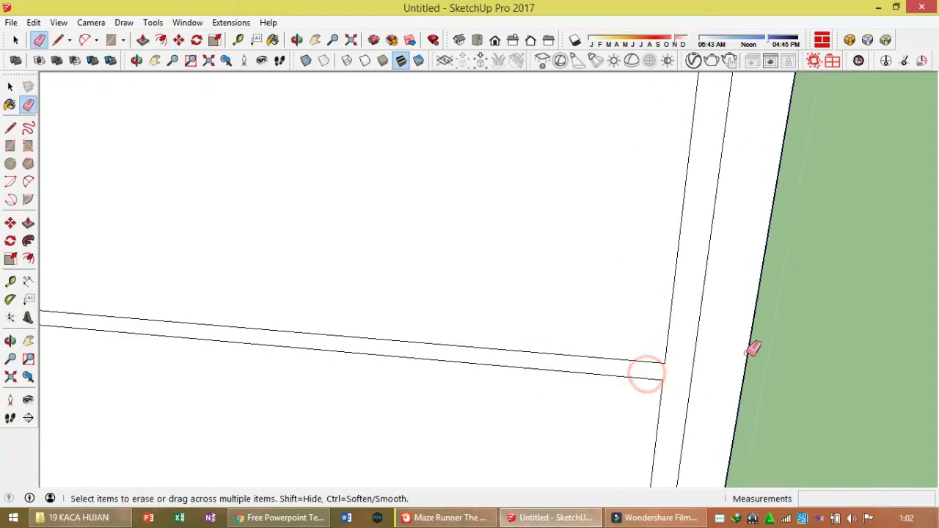
{"action": "scroll", "coordinate": [573, 337], "scroll_direction": "down", "scroll_amount": 3}
{"action": "scroll", "coordinate": [220, 325], "scroll_direction": "up", "scroll_amount": 3}
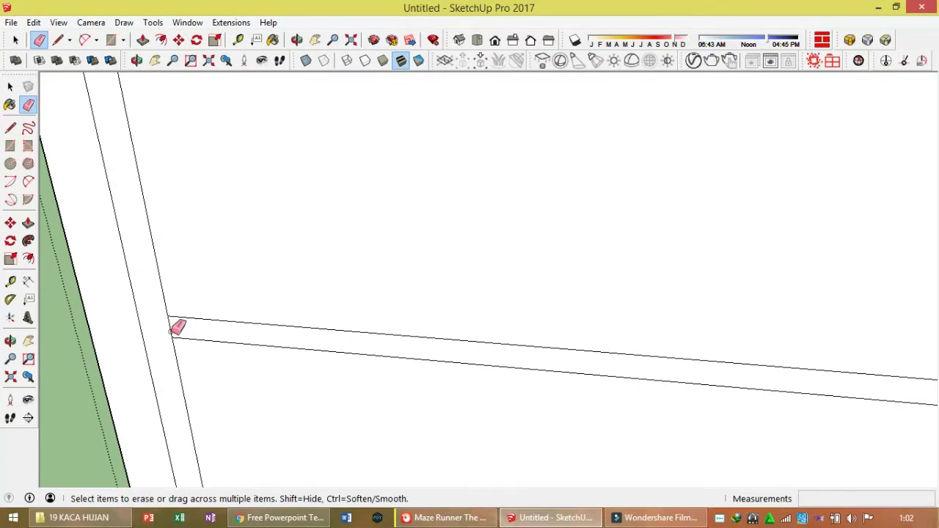
{"action": "scroll", "coordinate": [179, 325], "scroll_direction": "down", "scroll_amount": 1}
{"action": "scroll", "coordinate": [242, 302], "scroll_direction": "down", "scroll_amount": 2}
{"action": "middle_click_drag", "start_coordinate": [307, 303], "coordinate": [311, 293]}
{"action": "scroll", "coordinate": [434, 256], "scroll_direction": "down", "scroll_amount": 1}
{"action": "scroll", "coordinate": [433, 253], "scroll_direction": "up", "scroll_amount": 1}
Push the lower panel frame 0.02 m into the door slab
{"action": "key", "text": "p"}
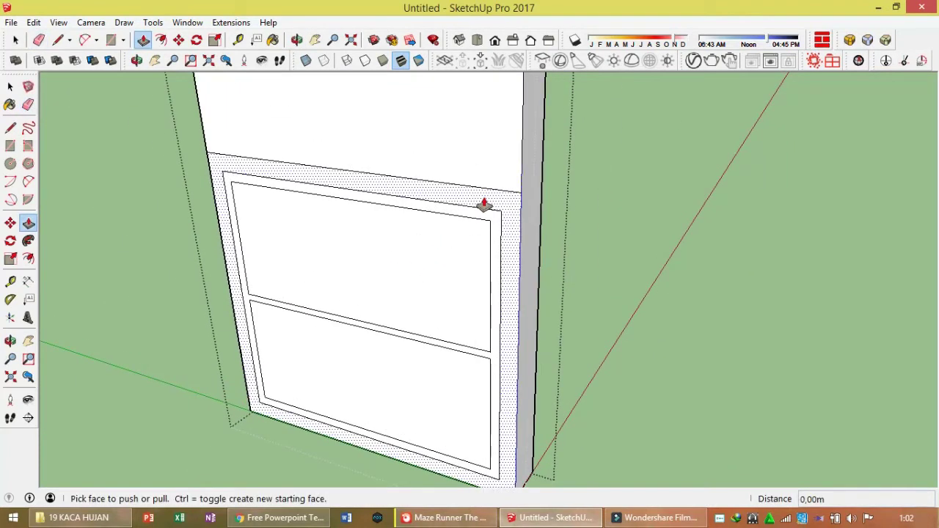
{"action": "left_click", "coordinate": [484, 204]}
{"action": "scroll", "coordinate": [482, 206], "scroll_direction": "up", "scroll_amount": 2}
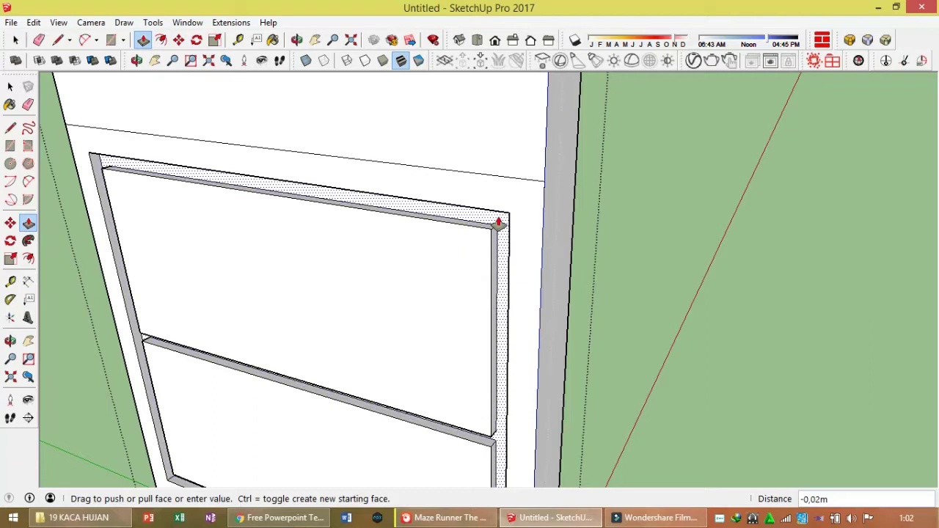
{"action": "left_click", "coordinate": [499, 222]}
{"action": "scroll", "coordinate": [507, 301], "scroll_direction": "down", "scroll_amount": 2}
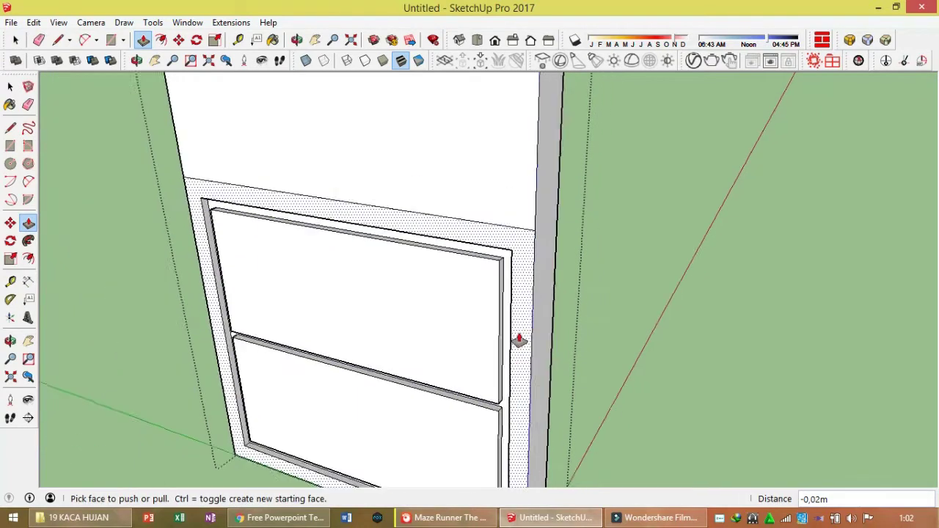
{"action": "scroll", "coordinate": [477, 301], "scroll_direction": "down", "scroll_amount": 1}
Orbit to a frontal view and select the door's tall upper face
{"action": "mouse_move", "coordinate": [440, 269]}
{"action": "middle_mouse_down"}
{"action": "mouse_move", "coordinate": [621, 203]}
{"action": "mouse_move", "coordinate": [419, 287]}
{"action": "mouse_move", "coordinate": [450, 419]}
{"action": "middle_mouse_up"}
{"action": "scroll", "coordinate": [438, 305], "scroll_direction": "up", "scroll_amount": 1}
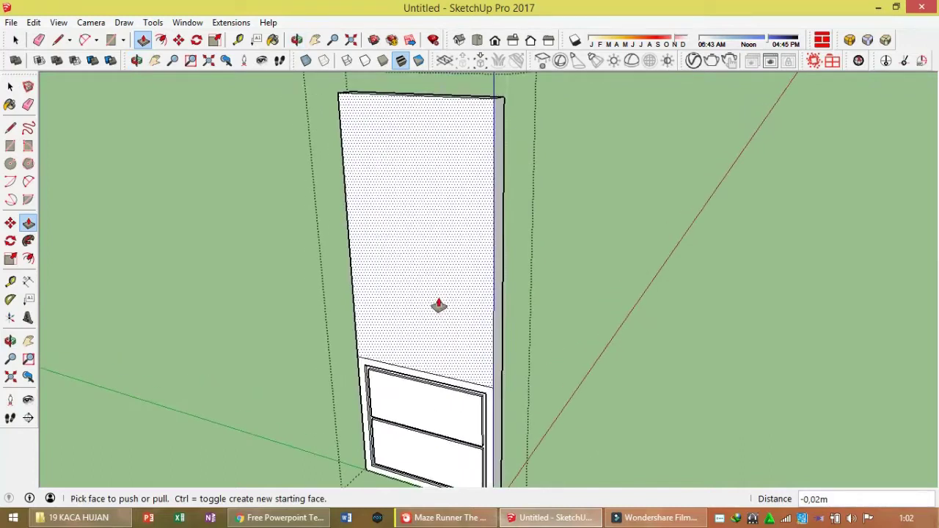
{"action": "key", "text": "space"}
{"action": "left_click", "coordinate": [439, 292]}
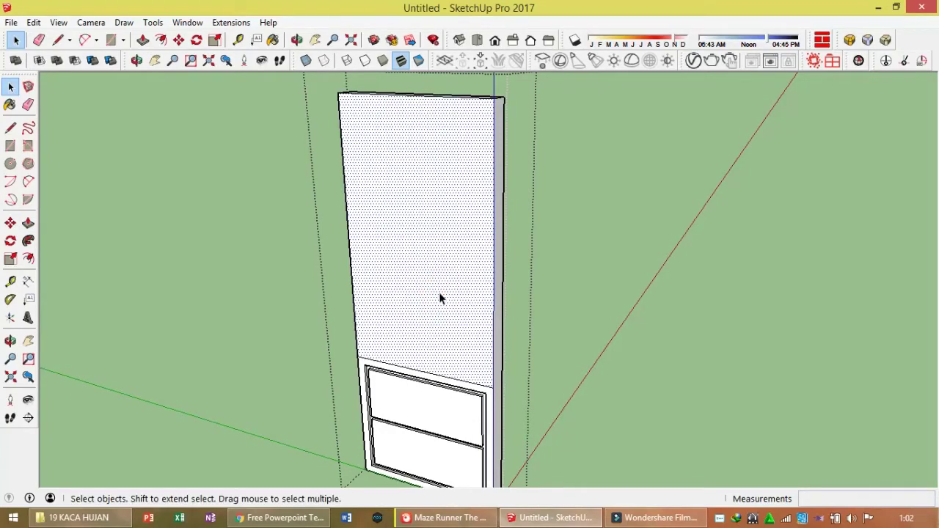
Select the door slab and Paste In Place the copied face
{"action": "left_click", "coordinate": [404, 224]}
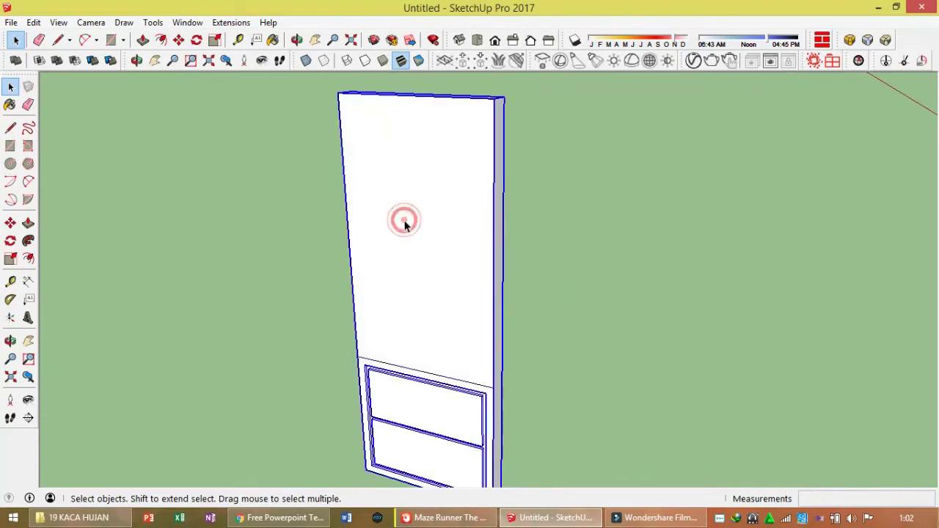
{"action": "left_click", "coordinate": [33, 22]}
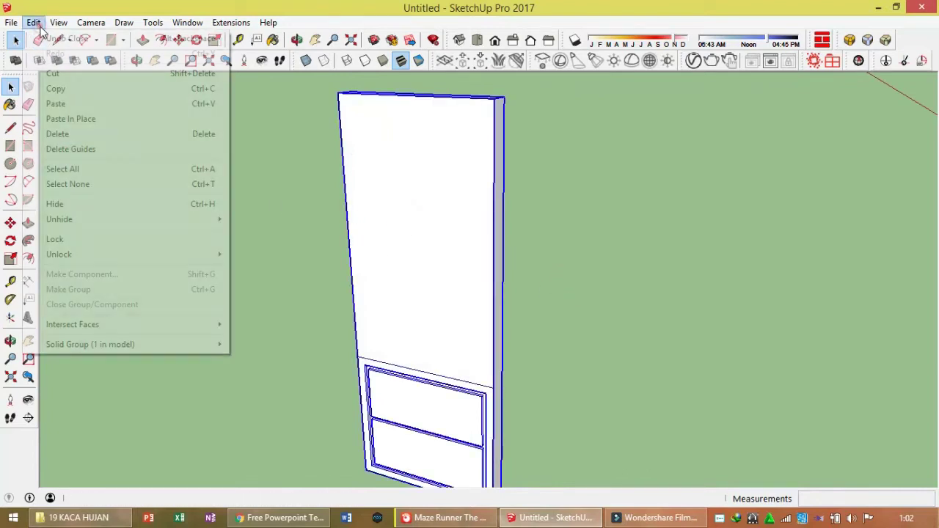
{"action": "left_click", "coordinate": [79, 122]}
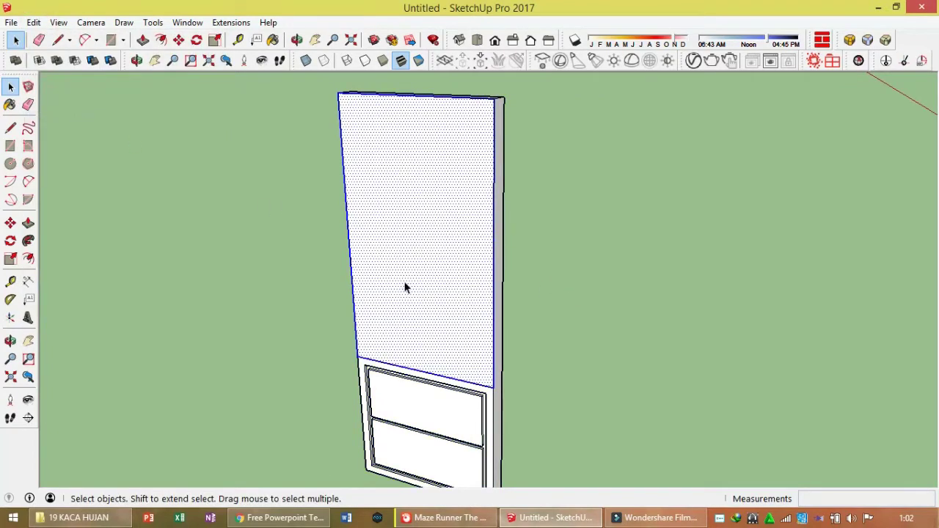
{"action": "middle_click_drag", "start_coordinate": [404, 287], "coordinate": [249, 295]}
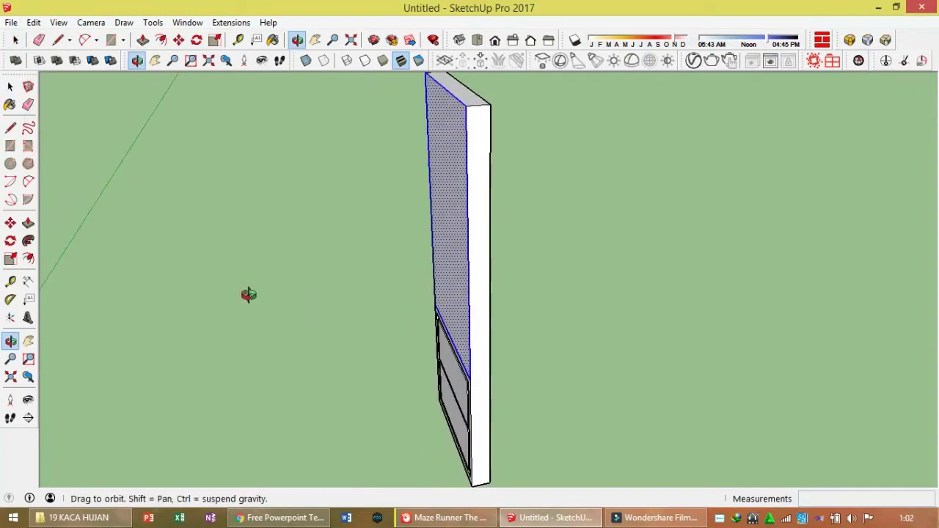
{"action": "middle_click_drag", "start_coordinate": [362, 276], "coordinate": [408, 250]}
{"action": "left_click", "coordinate": [509, 260]}
{"action": "mouse_move", "coordinate": [509, 260]}
{"action": "middle_mouse_down"}
{"action": "mouse_move", "coordinate": [639, 296]}
{"action": "mouse_move", "coordinate": [575, 233]}
{"action": "middle_mouse_up"}
Push the slab's top face down 1.70 m
{"action": "key", "text": "p"}
{"action": "left_click_drag", "start_coordinate": [496, 151], "coordinate": [487, 388]}
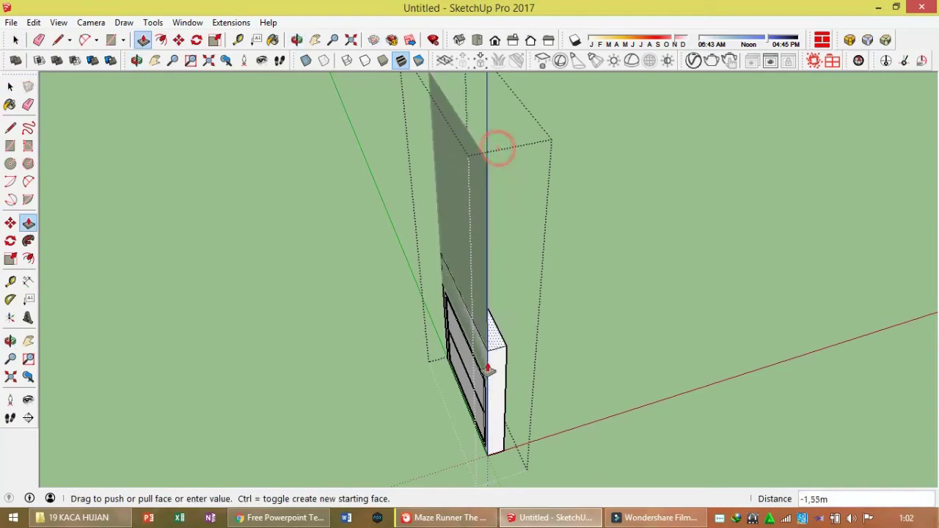
{"action": "scroll", "coordinate": [486, 387], "scroll_direction": "up", "scroll_amount": 2}
{"action": "scroll", "coordinate": [486, 388], "scroll_direction": "up", "scroll_amount": 2}
{"action": "scroll", "coordinate": [487, 392], "scroll_direction": "up", "scroll_amount": 2}
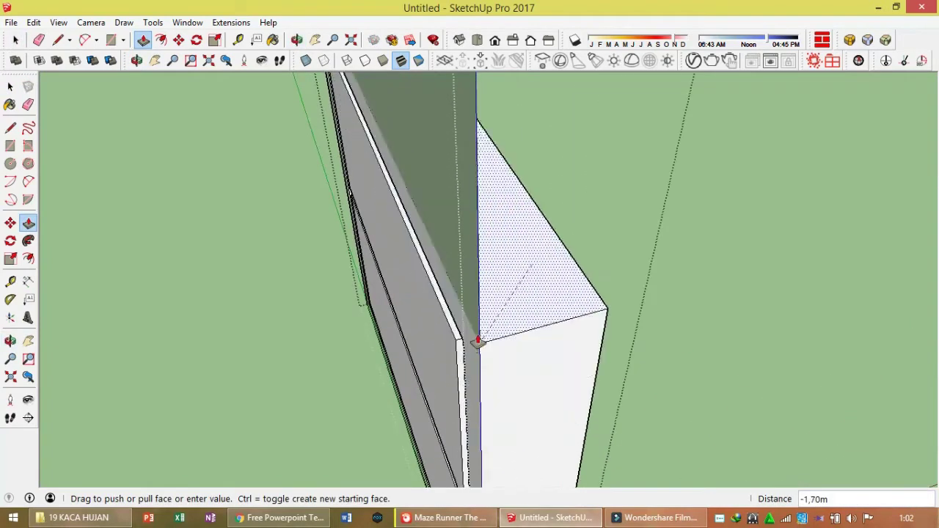
{"action": "middle_click_drag", "start_coordinate": [479, 348], "coordinate": [675, 256]}
{"action": "scroll", "coordinate": [665, 262], "scroll_direction": "up", "scroll_amount": 3}
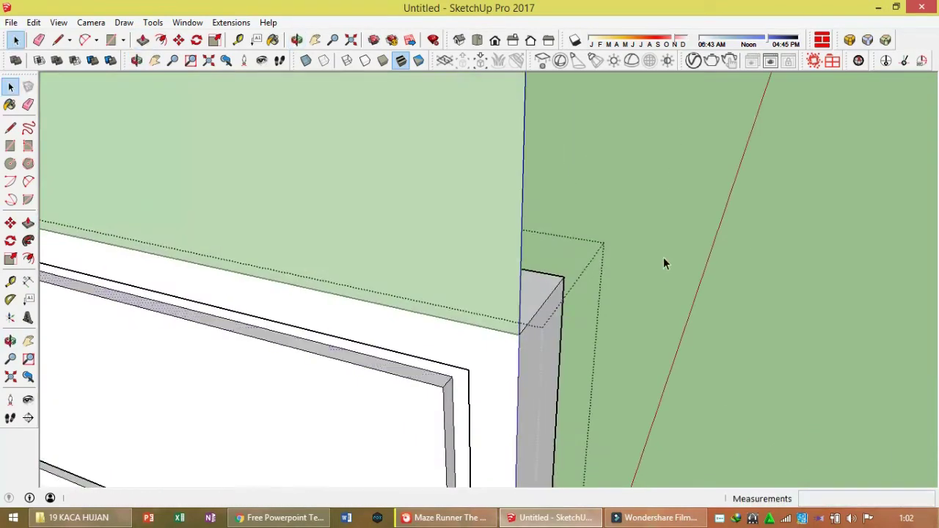
Select the upper door face with its edges and orbit to inspect the door
{"action": "key", "text": "space"}
{"action": "left_click", "coordinate": [470, 232]}
{"action": "double_click", "coordinate": [468, 229]}
{"action": "middle_click_drag", "start_coordinate": [617, 393], "coordinate": [514, 382]}
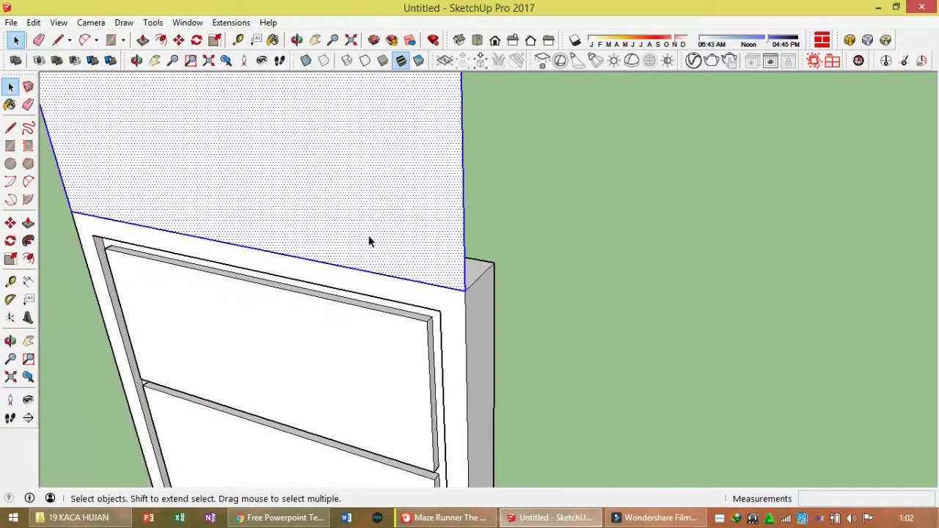
{"action": "scroll", "coordinate": [356, 216], "scroll_direction": "down", "scroll_amount": 2}
{"action": "scroll", "coordinate": [356, 216], "scroll_direction": "down", "scroll_amount": 2}
{"action": "middle_click_drag", "start_coordinate": [357, 216], "coordinate": [354, 239]}
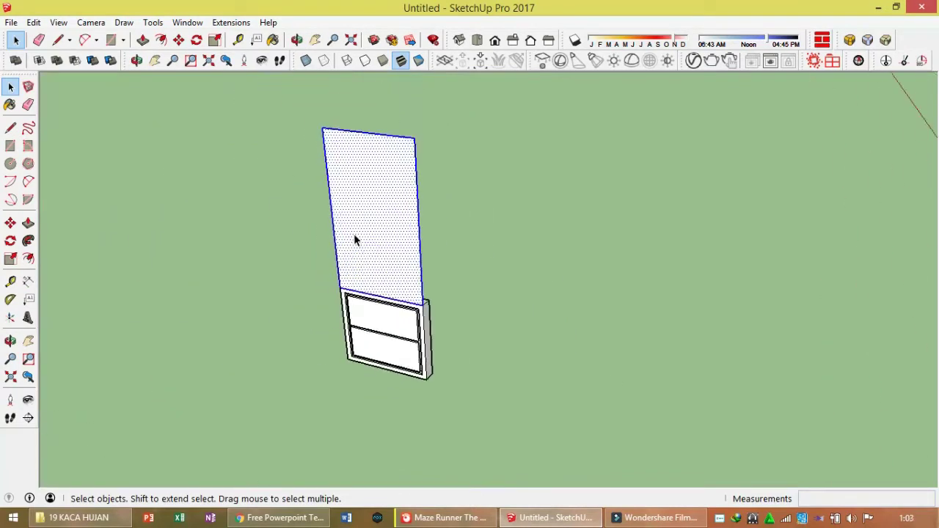
{"action": "scroll", "coordinate": [389, 257], "scroll_direction": "up", "scroll_amount": 3}
{"action": "scroll", "coordinate": [389, 256], "scroll_direction": "down", "scroll_amount": 3}
{"action": "scroll", "coordinate": [385, 285], "scroll_direction": "up", "scroll_amount": 3}
Offset the upper door face's outline inward by 5 to make a thin border
{"action": "left_click", "coordinate": [385, 284]}
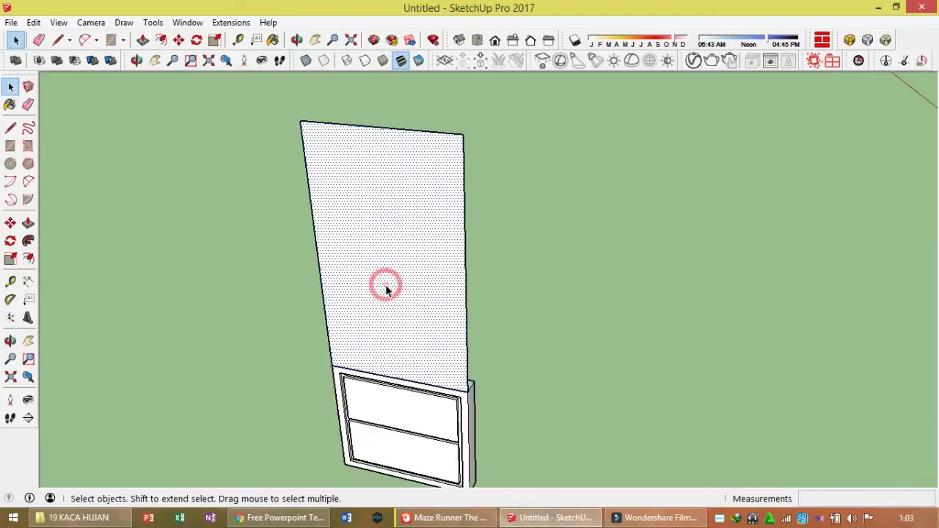
{"action": "key", "text": "f"}
{"action": "left_click", "coordinate": [386, 278]}
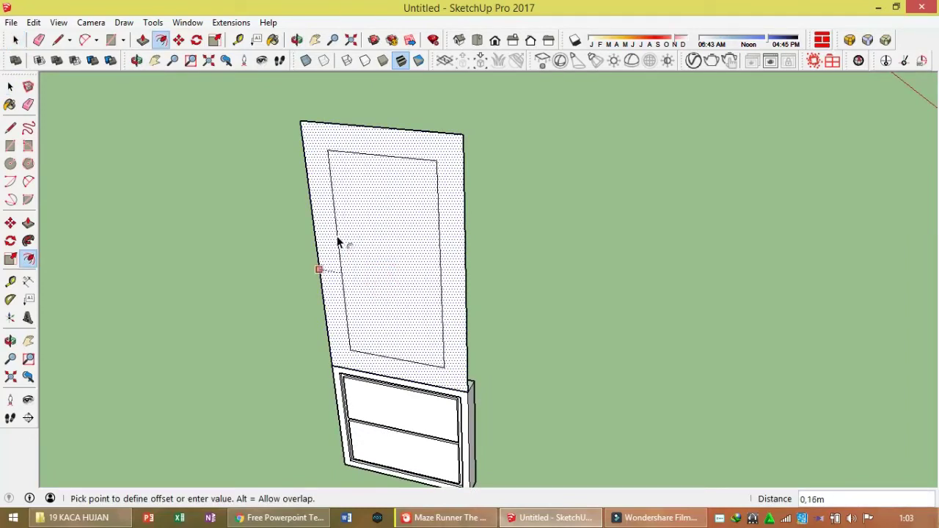
{"action": "type", "text": "5"}
{"action": "key", "text": "Return"}
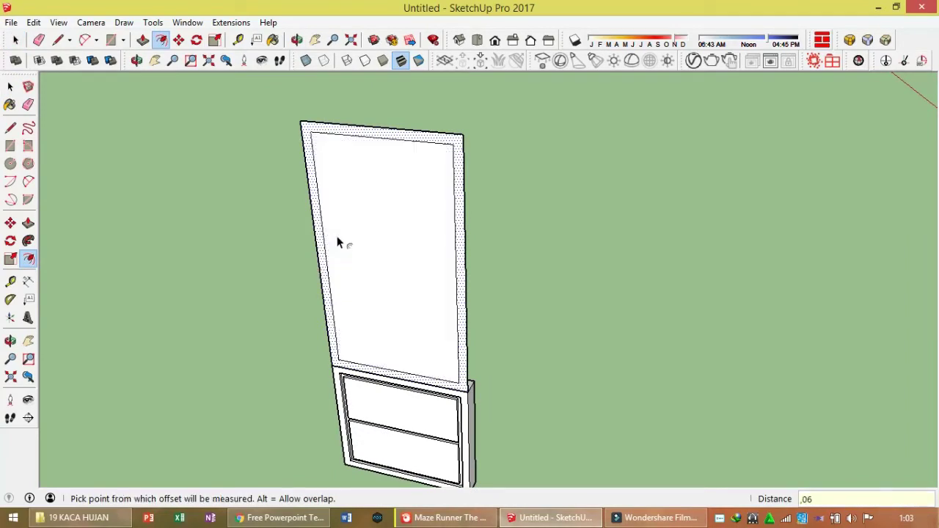
{"action": "key", "text": "space"}
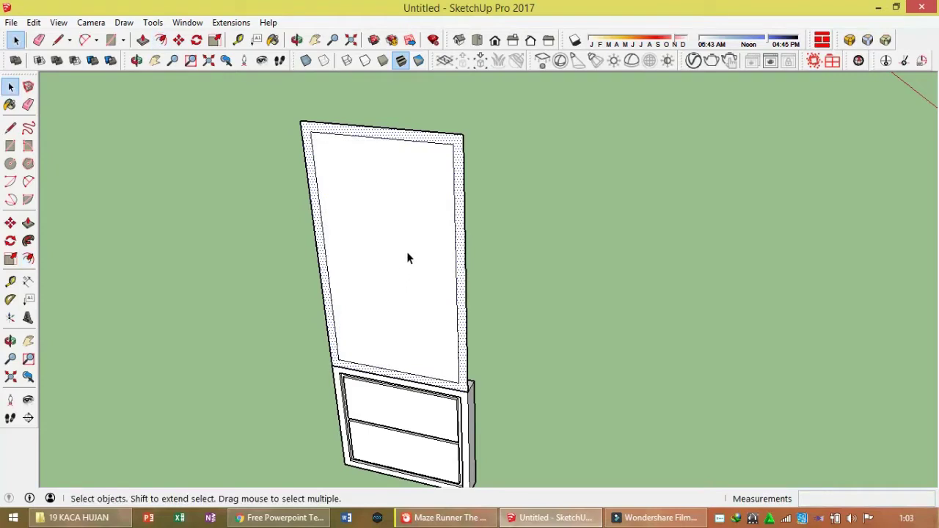
Copy the inner face's top edge down twice, at 4 and 0.06, forming a rail
{"action": "left_click", "coordinate": [410, 141]}
{"action": "key", "text": "m"}
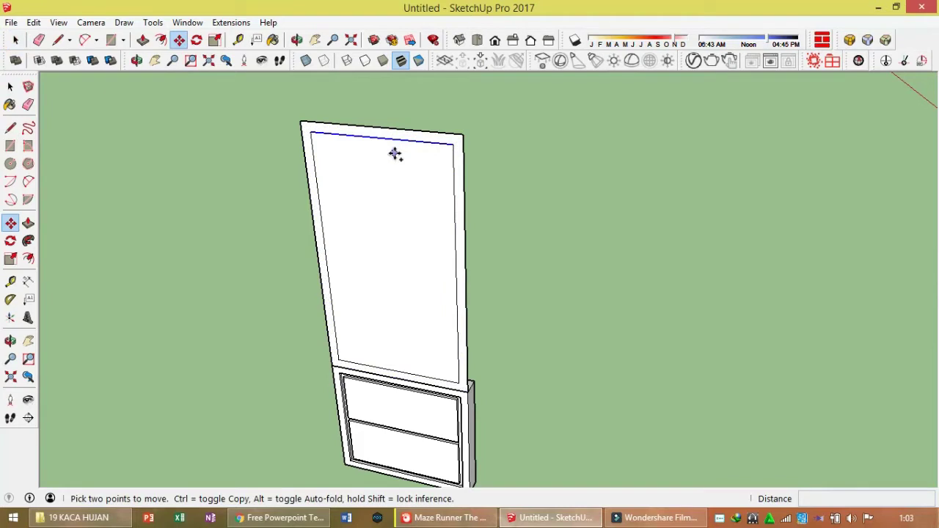
{"action": "key", "text": "ctrl"}
{"action": "left_click", "coordinate": [394, 153]}
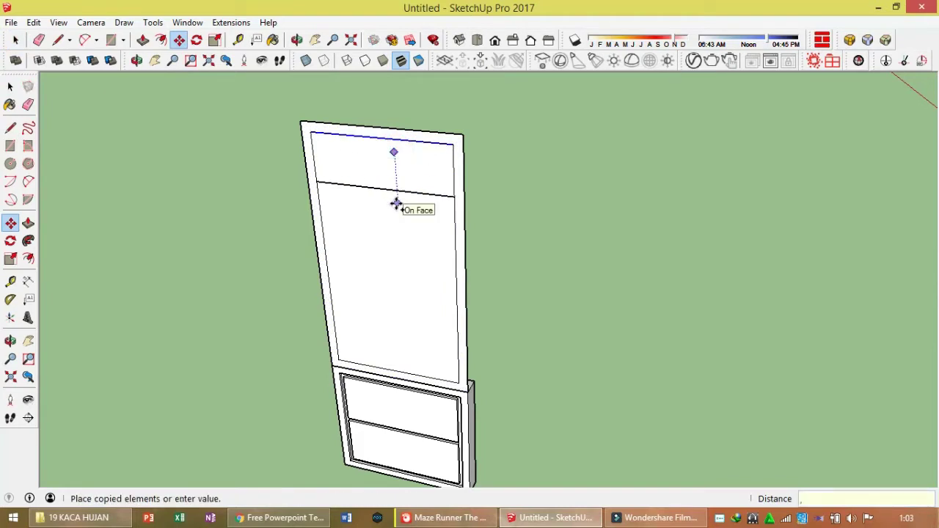
{"action": "left_click", "coordinate": [396, 204]}
{"action": "type", "text": "4"}
{"action": "scroll", "coordinate": [396, 204], "scroll_direction": "up", "scroll_amount": 2}
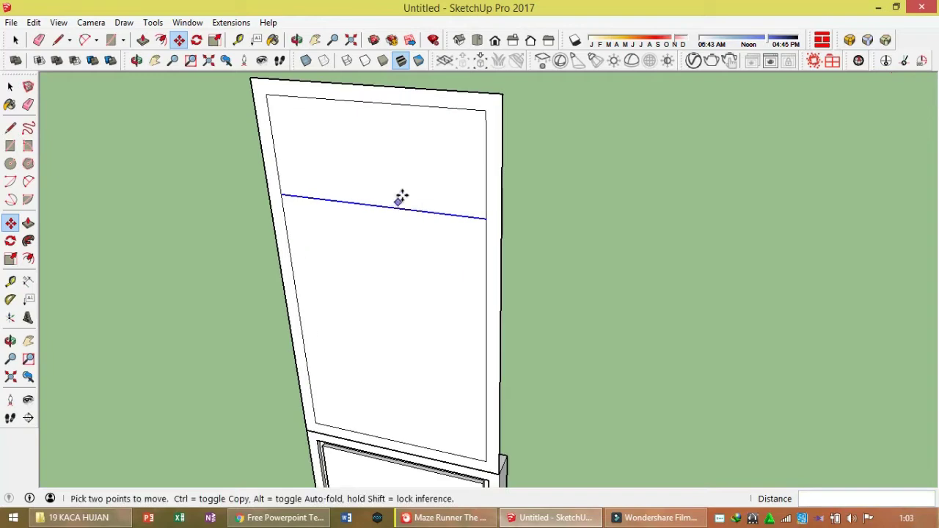
{"action": "key", "text": "ctrl"}
{"action": "left_click", "coordinate": [408, 141]}
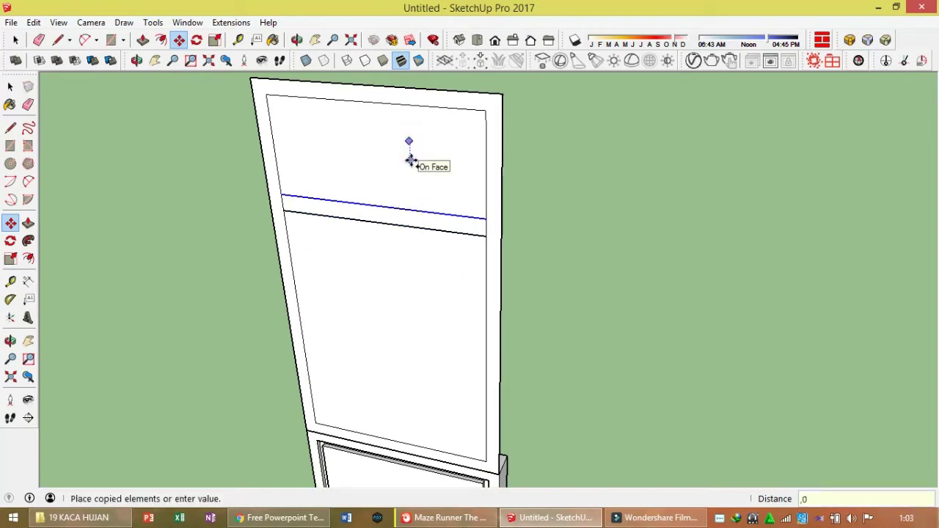
{"action": "type", "text": "6"}
{"action": "key", "text": "Return"}
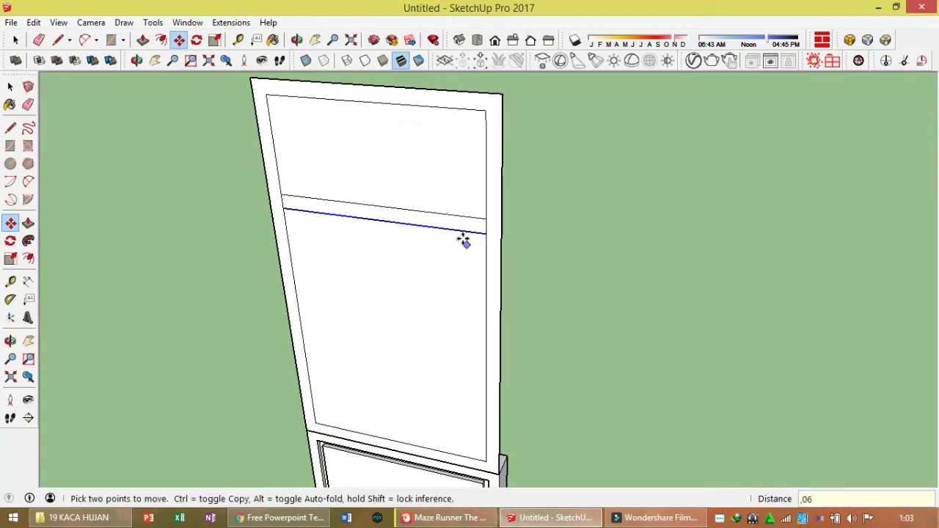
Delete the upper and lower opening faces inside the frame
{"action": "scroll", "coordinate": [470, 233], "scroll_direction": "up", "scroll_amount": 2}
{"action": "key", "text": "e"}
{"action": "scroll", "coordinate": [140, 191], "scroll_direction": "up", "scroll_amount": 1}
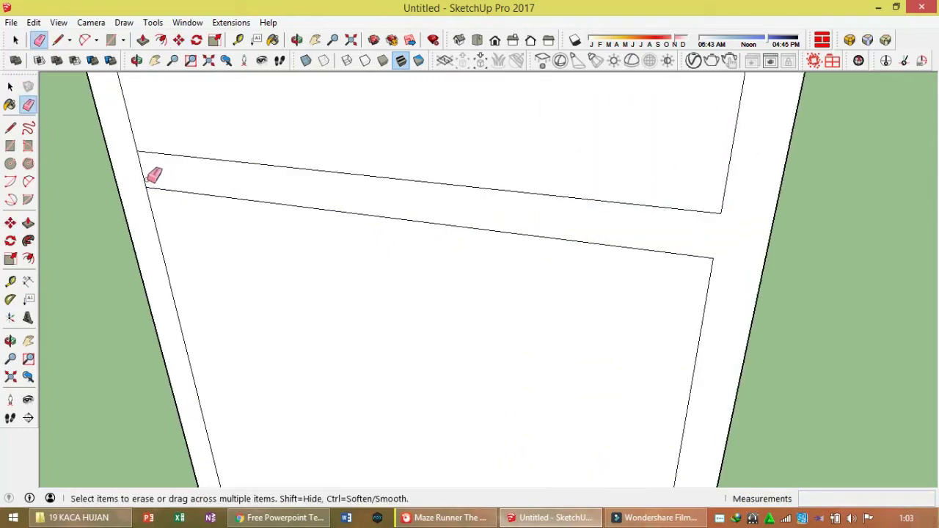
{"action": "scroll", "coordinate": [249, 205], "scroll_direction": "down", "scroll_amount": 2}
{"action": "key", "text": "space"}
{"action": "left_click", "coordinate": [308, 142]}
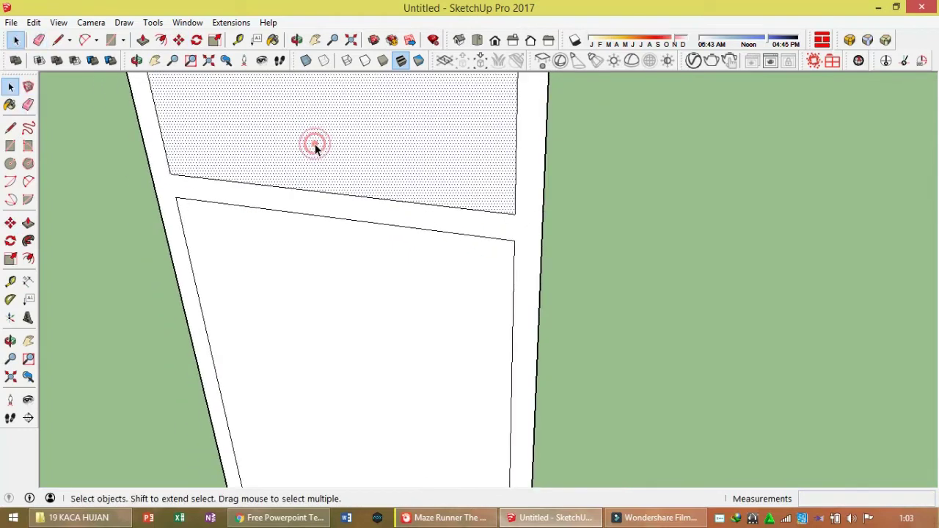
{"action": "key", "text": "Delete"}
{"action": "left_click", "coordinate": [347, 264]}
{"action": "key", "text": "Delete"}
{"action": "scroll", "coordinate": [347, 269], "scroll_direction": "down", "scroll_amount": 2}
Extrude the upper frame 0.13 m and orient its reversed faces outward
{"action": "mouse_move", "coordinate": [488, 285]}
{"action": "middle_mouse_down"}
{"action": "mouse_move", "coordinate": [140, 289]}
{"action": "mouse_move", "coordinate": [447, 416]}
{"action": "middle_mouse_up"}
{"action": "scroll", "coordinate": [447, 415], "scroll_direction": "up", "scroll_amount": 2}
{"action": "key", "text": "p"}
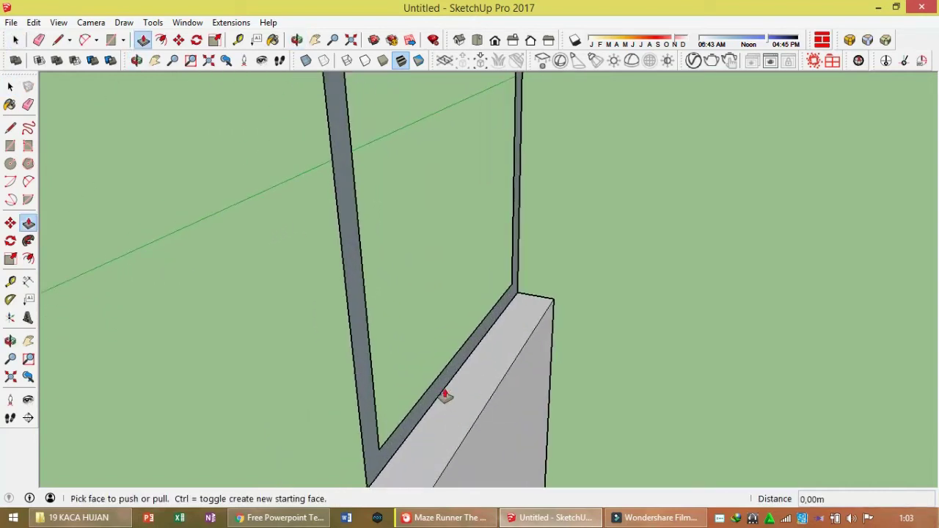
{"action": "mouse_move", "coordinate": [442, 391]}
{"action": "left_mouse_down"}
{"action": "mouse_move", "coordinate": [466, 438]}
{"action": "mouse_move", "coordinate": [446, 440]}
{"action": "left_mouse_up"}
{"action": "middle_click_drag", "start_coordinate": [446, 440], "coordinate": [691, 413]}
{"action": "scroll", "coordinate": [690, 411], "scroll_direction": "up", "scroll_amount": 2}
{"action": "right_click", "coordinate": [687, 407]}
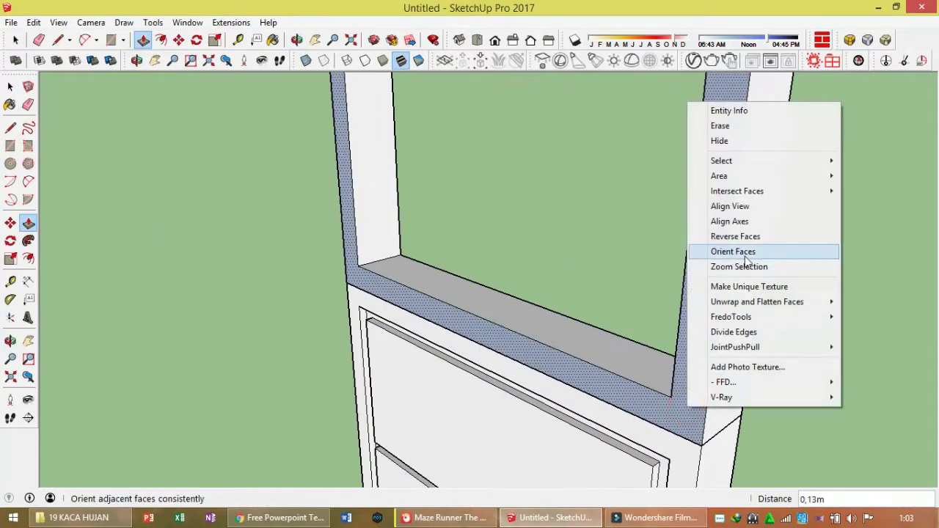
{"action": "left_click", "coordinate": [747, 255]}
{"action": "key", "text": "space"}
Select the sill's front edge, the opening's right inner edge and the middle rail's underside edge
{"action": "mouse_move", "coordinate": [692, 340]}
{"action": "middle_mouse_down"}
{"action": "mouse_move", "coordinate": [578, 395]}
{"action": "mouse_move", "coordinate": [587, 375]}
{"action": "middle_mouse_up"}
{"action": "left_click", "coordinate": [587, 374]}
{"action": "middle_click_drag", "start_coordinate": [575, 422], "coordinate": [476, 308]}
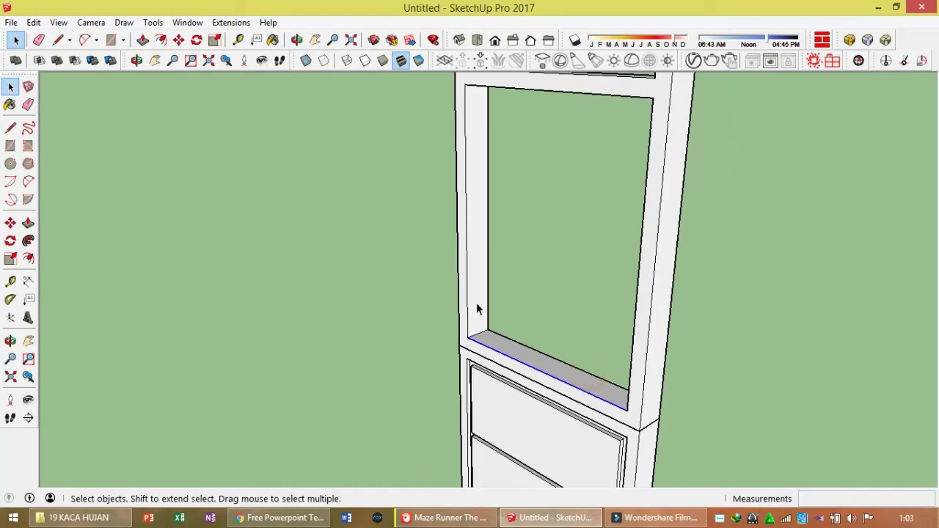
{"action": "left_click", "coordinate": [637, 326], "text": "shift"}
{"action": "mouse_move", "coordinate": [637, 325]}
{"action": "middle_mouse_down"}
{"action": "mouse_move", "coordinate": [612, 377]}
{"action": "mouse_move", "coordinate": [600, 218]}
{"action": "mouse_move", "coordinate": [590, 204]}
{"action": "middle_mouse_up"}
{"action": "scroll", "coordinate": [568, 418], "scroll_direction": "up", "scroll_amount": 3}
{"action": "scroll", "coordinate": [553, 180], "scroll_direction": "down", "scroll_amount": 3}
{"action": "scroll", "coordinate": [513, 184], "scroll_direction": "up", "scroll_amount": 2}
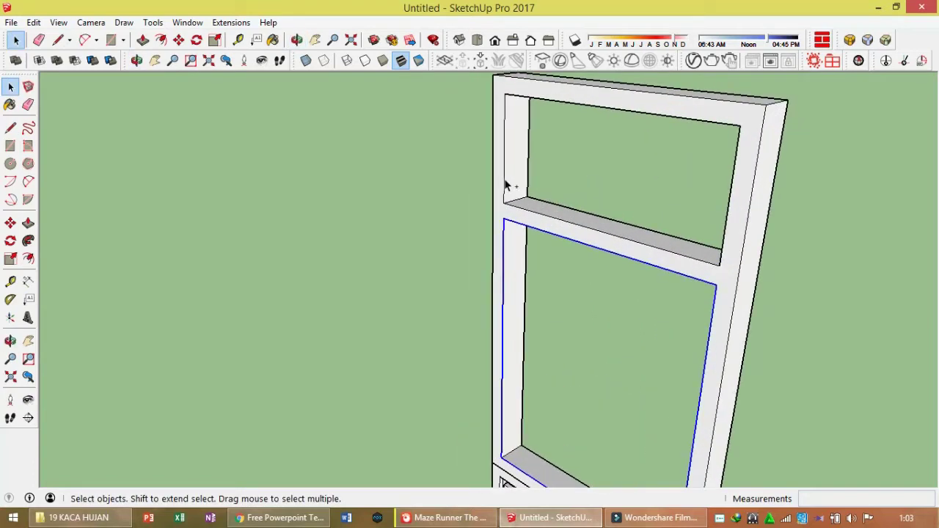
{"action": "left_click", "coordinate": [525, 211], "text": "shift"}
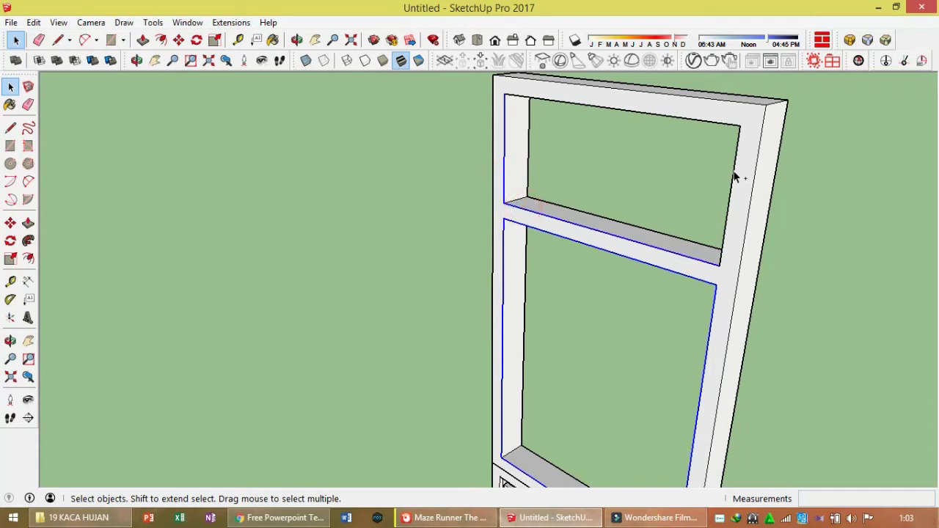
{"action": "middle_click_drag", "start_coordinate": [650, 180], "coordinate": [539, 204]}
{"action": "scroll", "coordinate": [525, 201], "scroll_direction": "up", "scroll_amount": 3}
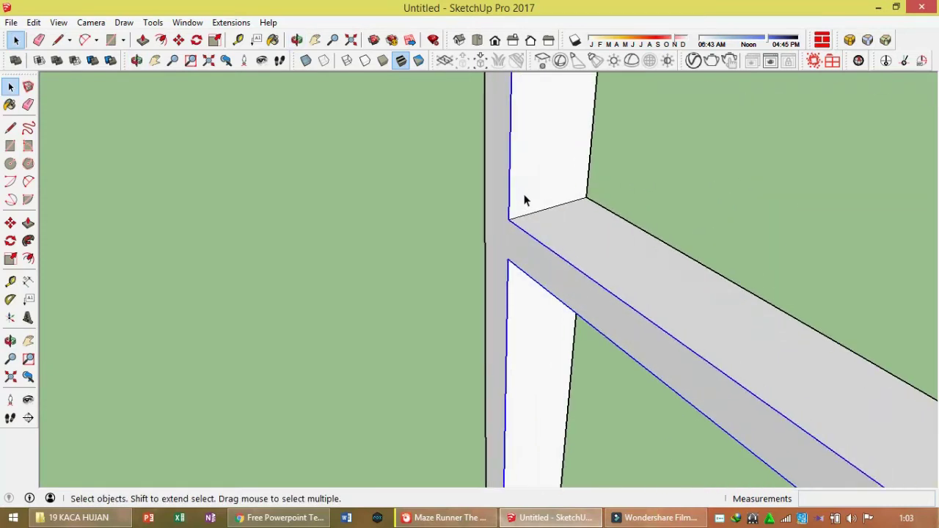
{"action": "key", "text": "m"}
{"action": "scroll", "coordinate": [522, 206], "scroll_direction": "up", "scroll_amount": 2}
Copy the edges to the rail corner and recess the upper rail's top face 0.01 m
{"action": "left_click", "coordinate": [505, 225], "text": "ctrl"}
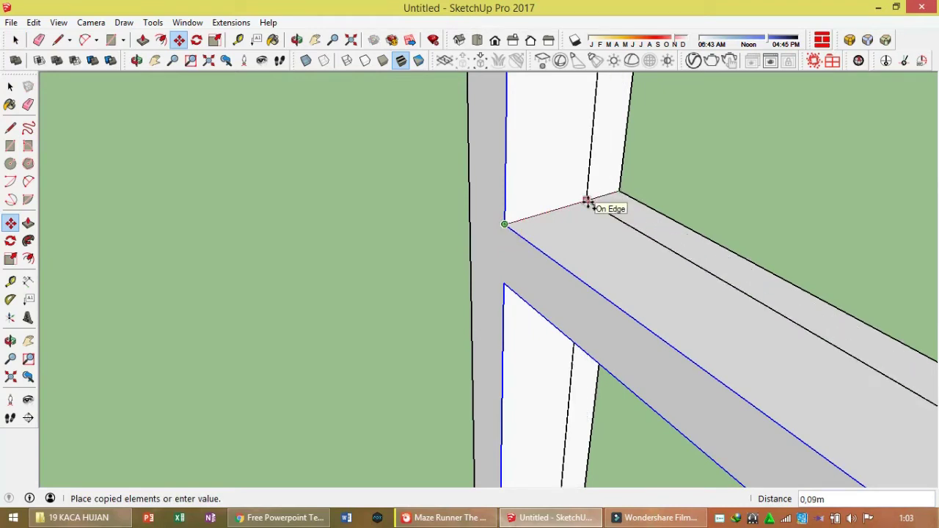
{"action": "left_click", "coordinate": [587, 202]}
{"action": "middle_click_drag", "start_coordinate": [589, 203], "coordinate": [687, 272]}
{"action": "key", "text": "p"}
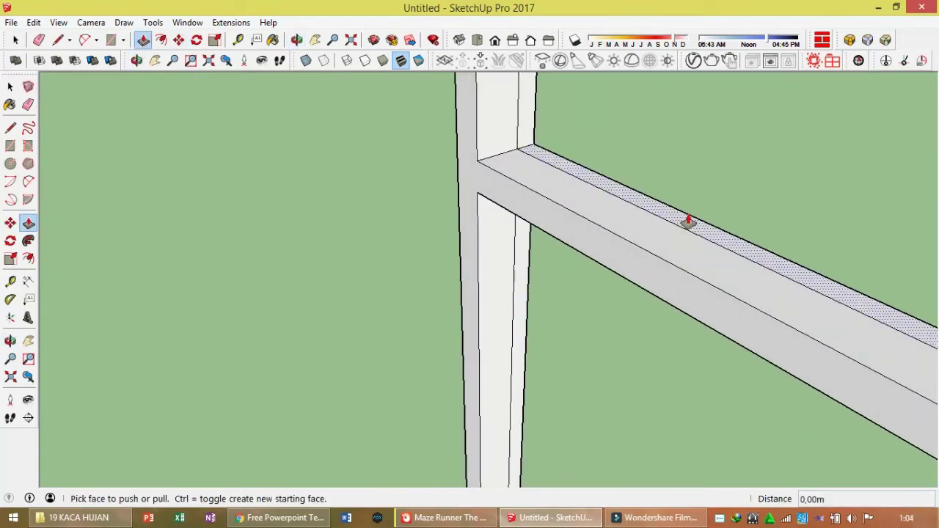
{"action": "left_click", "coordinate": [689, 222]}
{"action": "left_click", "coordinate": [692, 225]}
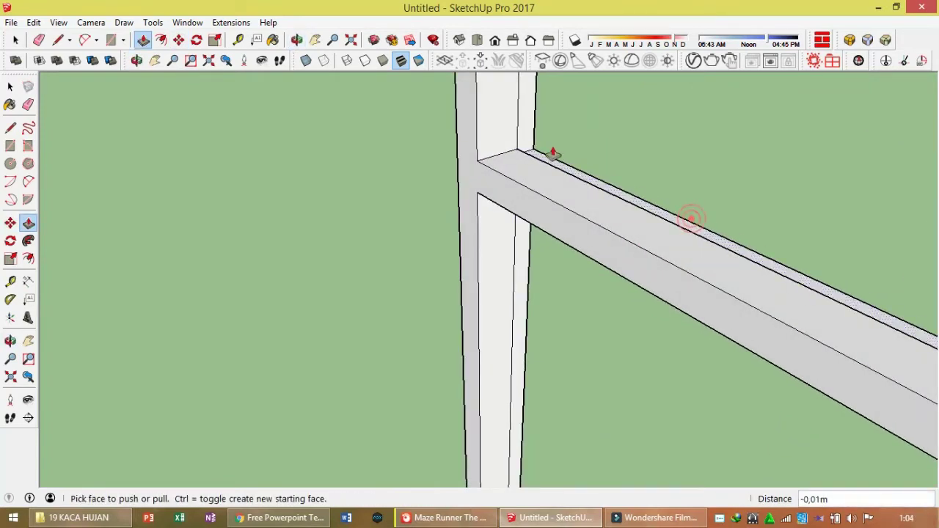
{"action": "scroll", "coordinate": [503, 228], "scroll_direction": "down", "scroll_amount": 3}
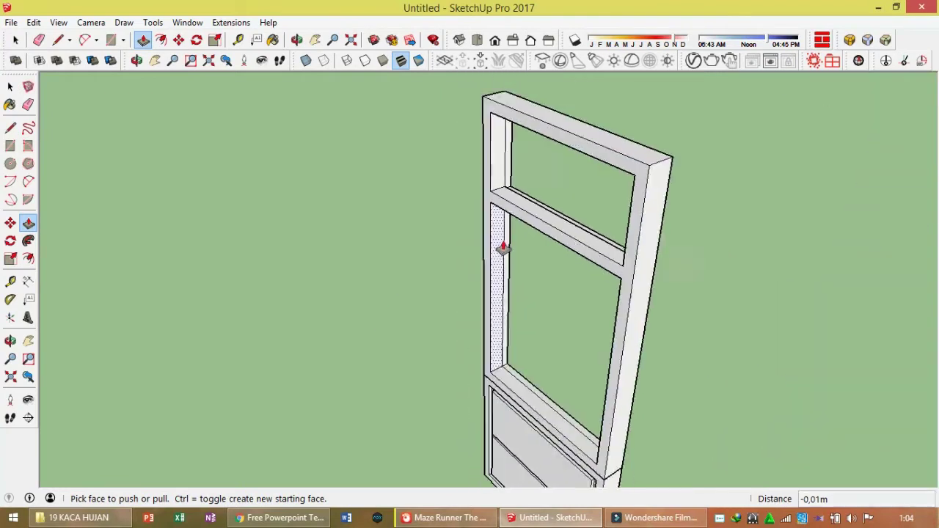
{"action": "scroll", "coordinate": [506, 220], "scroll_direction": "up", "scroll_amount": 2}
{"action": "scroll", "coordinate": [509, 199], "scroll_direction": "up", "scroll_amount": 2}
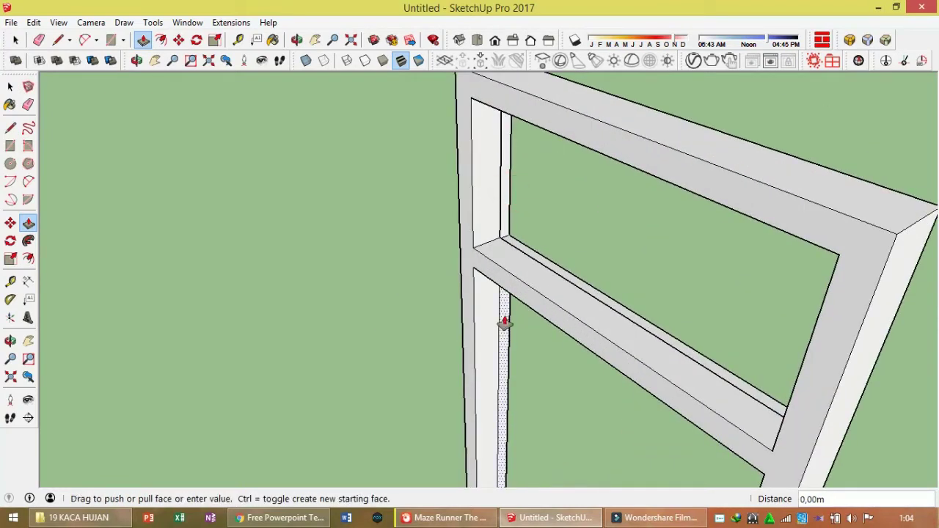
From the other side, push in the lower rail face to match
{"action": "middle_click_drag", "start_coordinate": [450, 284], "coordinate": [762, 275]}
{"action": "scroll", "coordinate": [685, 195], "scroll_direction": "up", "scroll_amount": 3}
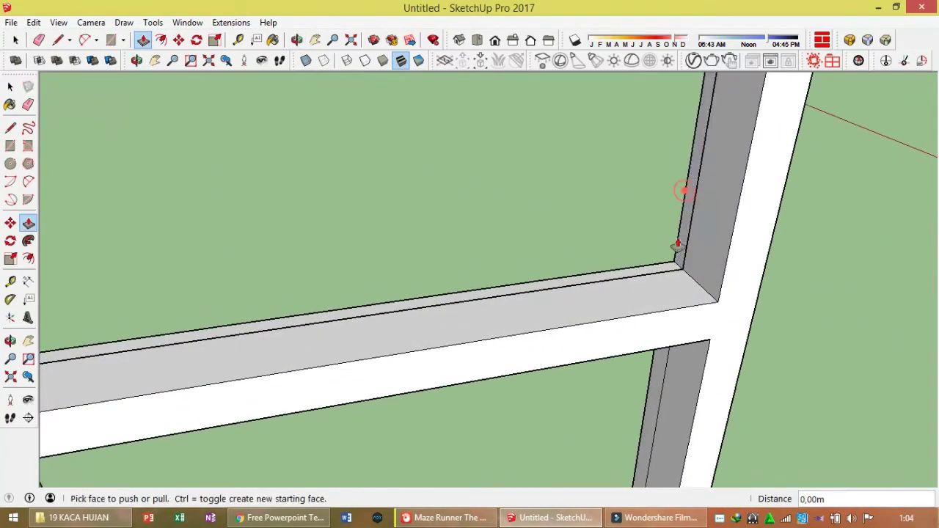
{"action": "scroll", "coordinate": [582, 195], "scroll_direction": "down", "scroll_amount": 3}
{"action": "scroll", "coordinate": [589, 444], "scroll_direction": "up", "scroll_amount": 3}
{"action": "left_click", "coordinate": [597, 426]}
{"action": "left_click", "coordinate": [597, 418]}
{"action": "scroll", "coordinate": [591, 387], "scroll_direction": "down", "scroll_amount": 3}
Push in the middle rail's face and orbit to an angled view to check
{"action": "mouse_move", "coordinate": [612, 338]}
{"action": "middle_mouse_down"}
{"action": "mouse_move", "coordinate": [895, 262]}
{"action": "mouse_move", "coordinate": [601, 272]}
{"action": "mouse_move", "coordinate": [645, 129]}
{"action": "middle_mouse_up"}
{"action": "scroll", "coordinate": [507, 146], "scroll_direction": "up", "scroll_amount": 3}
{"action": "scroll", "coordinate": [498, 209], "scroll_direction": "down", "scroll_amount": 3}
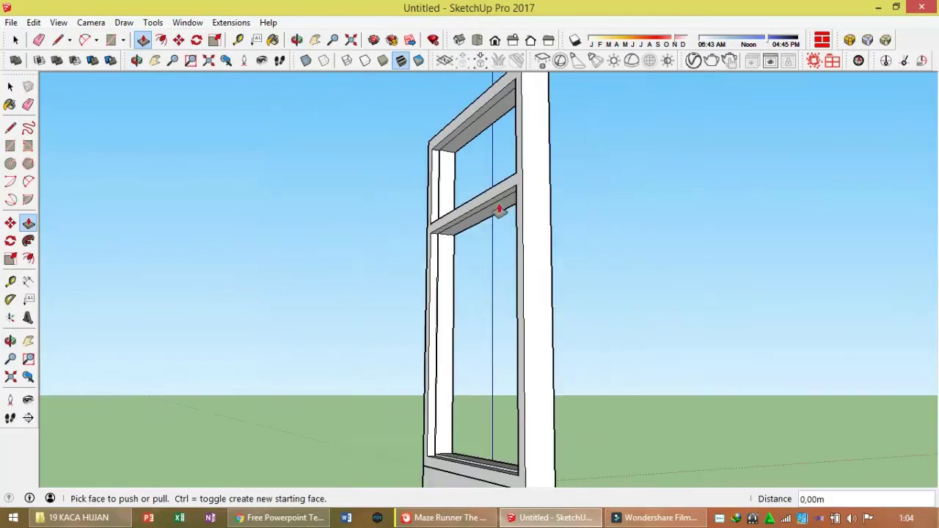
{"action": "middle_click_drag", "start_coordinate": [499, 210], "coordinate": [494, 193]}
{"action": "scroll", "coordinate": [498, 195], "scroll_direction": "up", "scroll_amount": 2}
{"action": "left_click", "coordinate": [497, 195]}
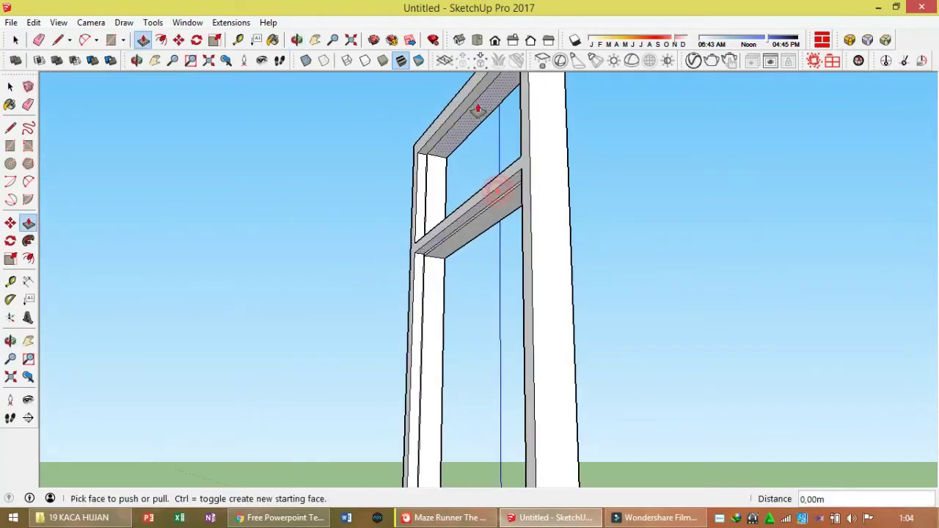
{"action": "mouse_move", "coordinate": [499, 111]}
{"action": "middle_mouse_down"}
{"action": "mouse_move", "coordinate": [425, 283]}
{"action": "mouse_move", "coordinate": [335, 310]}
{"action": "middle_mouse_up"}
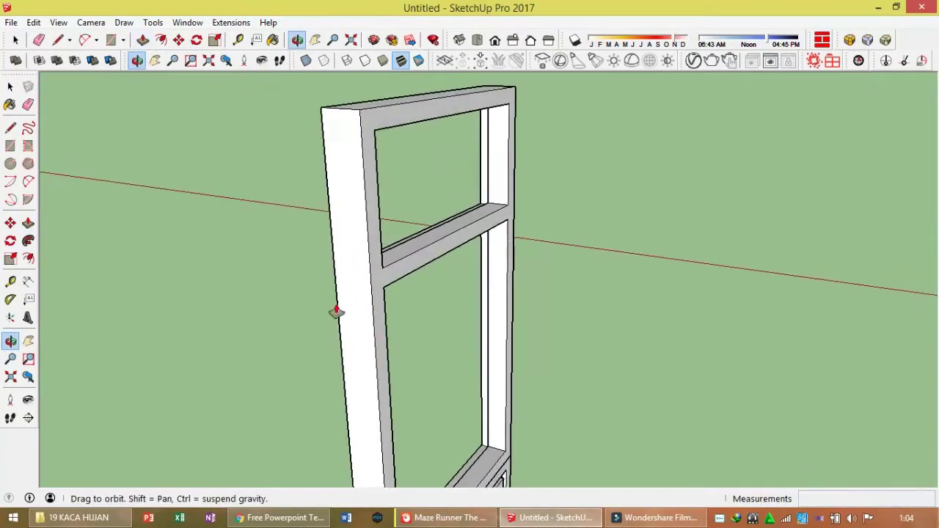
{"action": "key", "text": "space"}
Draw a trial rectangle across the window frame's lower opening
{"action": "scroll", "coordinate": [508, 248], "scroll_direction": "down", "scroll_amount": 3}
{"action": "mouse_move", "coordinate": [555, 247]}
{"action": "middle_mouse_down"}
{"action": "mouse_move", "coordinate": [453, 344]}
{"action": "mouse_move", "coordinate": [575, 299]}
{"action": "mouse_move", "coordinate": [440, 242]}
{"action": "mouse_move", "coordinate": [598, 293]}
{"action": "mouse_move", "coordinate": [463, 300]}
{"action": "mouse_move", "coordinate": [649, 322]}
{"action": "mouse_move", "coordinate": [353, 329]}
{"action": "mouse_move", "coordinate": [504, 294]}
{"action": "mouse_move", "coordinate": [655, 273]}
{"action": "middle_mouse_up"}
{"action": "left_click", "coordinate": [488, 273]}
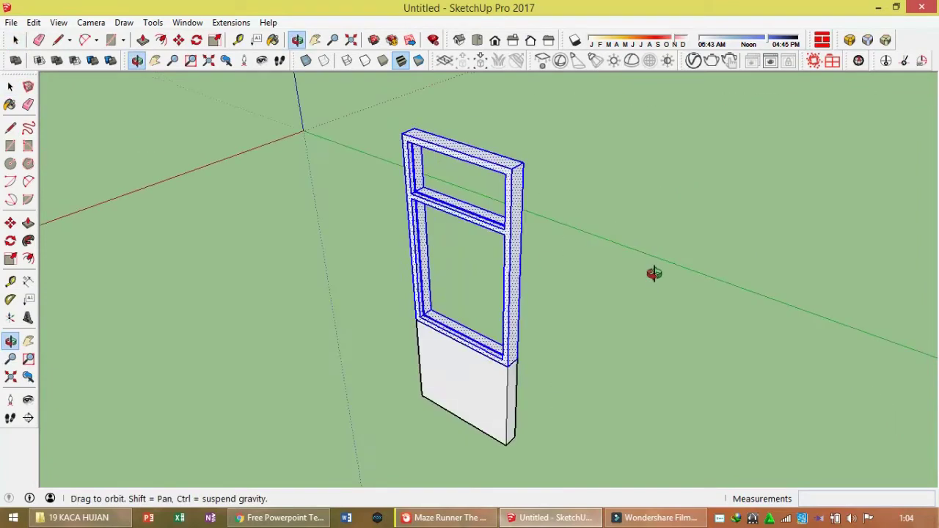
{"action": "mouse_move", "coordinate": [522, 279]}
{"action": "middle_mouse_down"}
{"action": "mouse_move", "coordinate": [562, 272]}
{"action": "mouse_move", "coordinate": [392, 314]}
{"action": "mouse_move", "coordinate": [381, 293]}
{"action": "mouse_move", "coordinate": [496, 291]}
{"action": "mouse_move", "coordinate": [790, 252]}
{"action": "mouse_move", "coordinate": [566, 373]}
{"action": "middle_mouse_up"}
{"action": "scroll", "coordinate": [497, 294], "scroll_direction": "up", "scroll_amount": 5}
{"action": "scroll", "coordinate": [644, 330], "scroll_direction": "down", "scroll_amount": 5}
{"action": "key", "text": "r"}
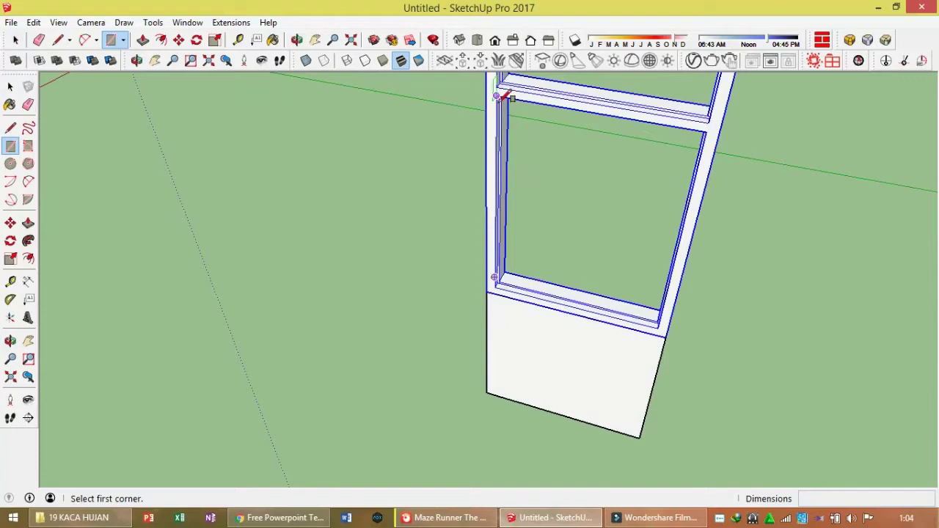
{"action": "left_click", "coordinate": [497, 96]}
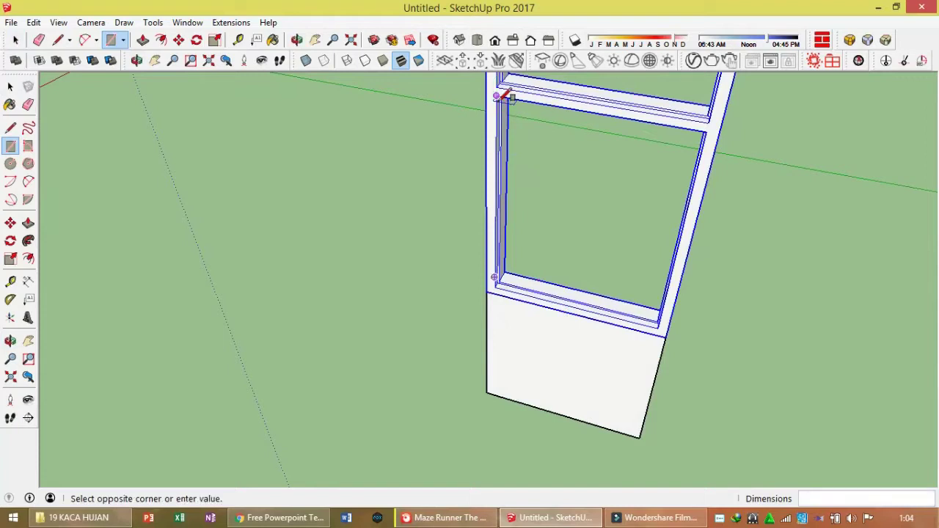
{"action": "left_click", "coordinate": [576, 305]}
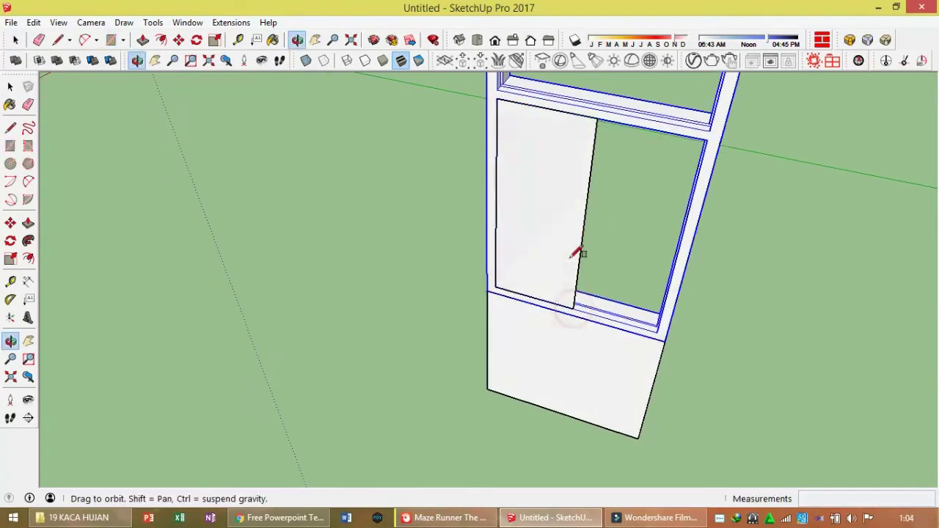
Offset the trial rectangle inward by 8, then delete it from the opening
{"action": "middle_click_drag", "start_coordinate": [576, 305], "coordinate": [553, 223]}
{"action": "key", "text": "space"}
{"action": "left_click", "coordinate": [544, 217]}
{"action": "key", "text": "f"}
{"action": "left_click", "coordinate": [544, 217]}
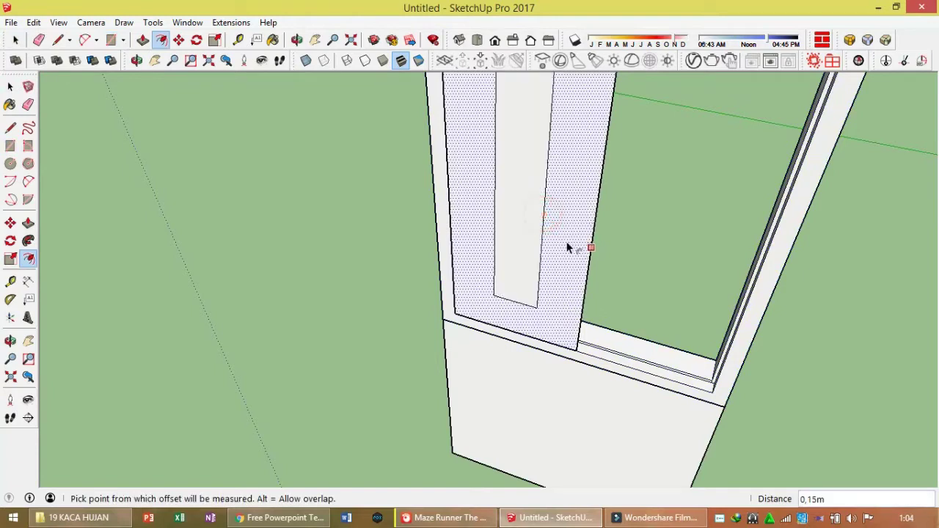
{"action": "key", "text": "ctrl+z"}
{"action": "left_click", "coordinate": [514, 182]}
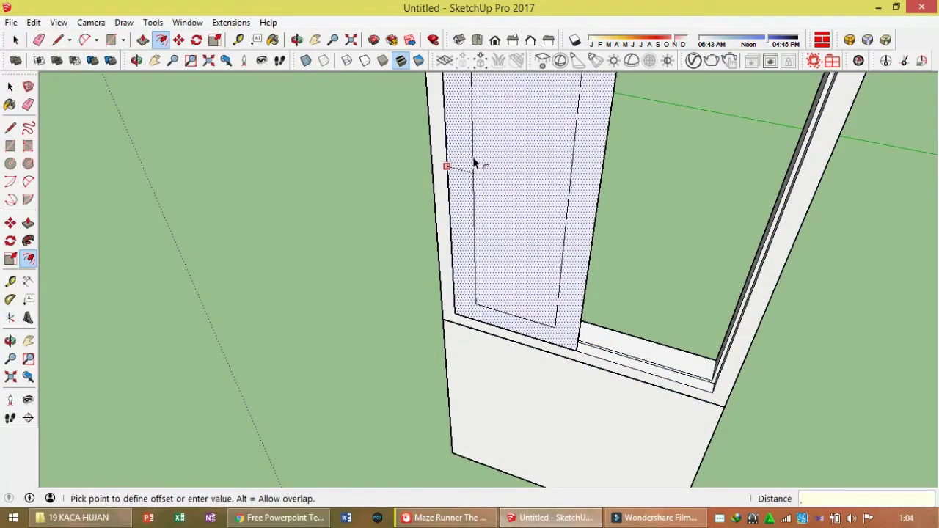
{"action": "type", "text": "06"}
{"action": "key", "text": "Return"}
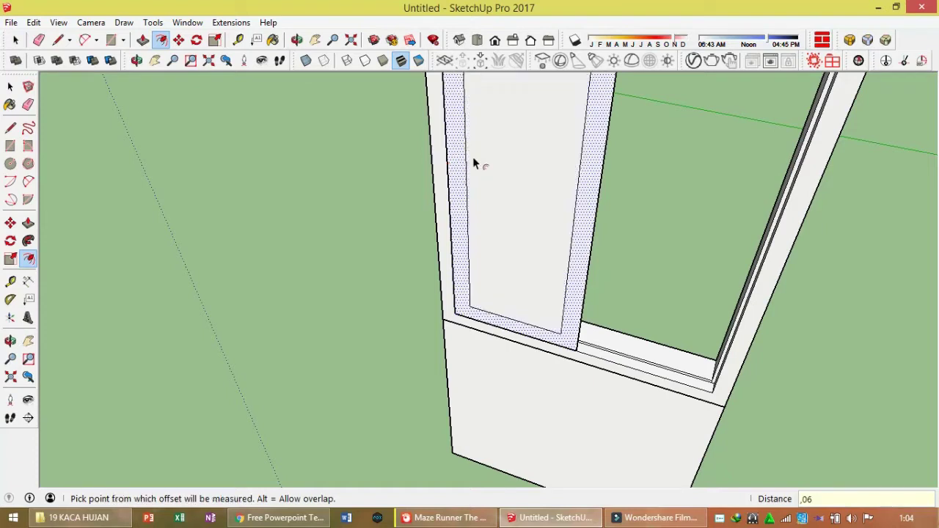
{"action": "type", "text": "8"}
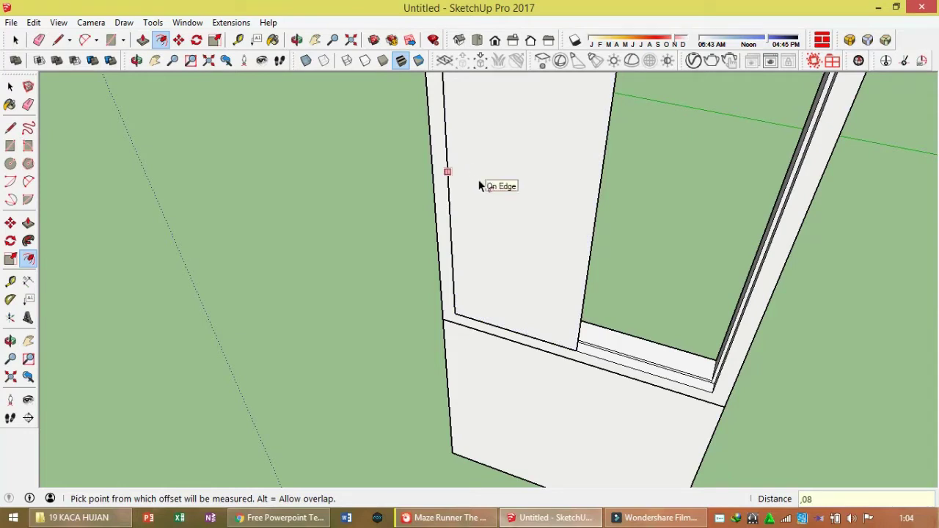
{"action": "key", "text": "Delete"}
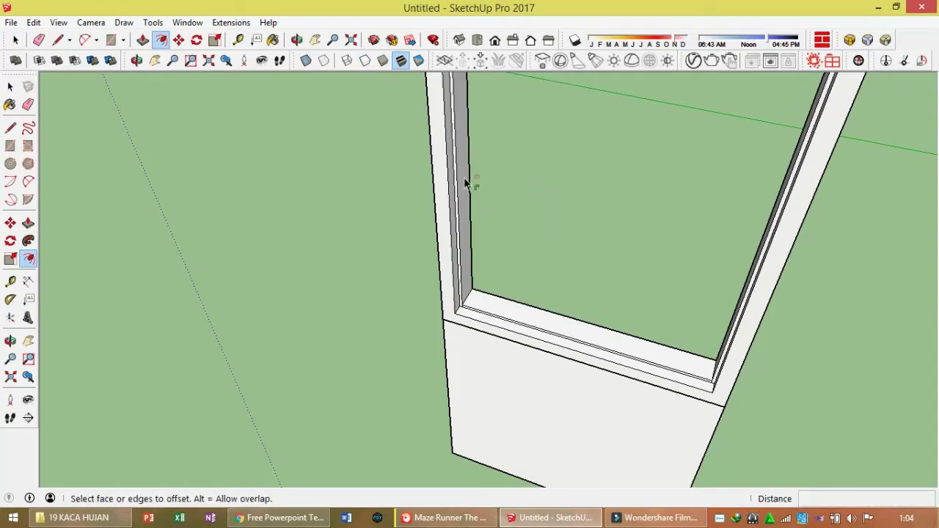
Start a new 1,14m by 0,45m rectangle at the lower opening's inner corner
{"action": "key", "text": "r"}
{"action": "left_click", "coordinate": [455, 317]}
{"action": "scroll", "coordinate": [456, 317], "scroll_direction": "down", "scroll_amount": 3}
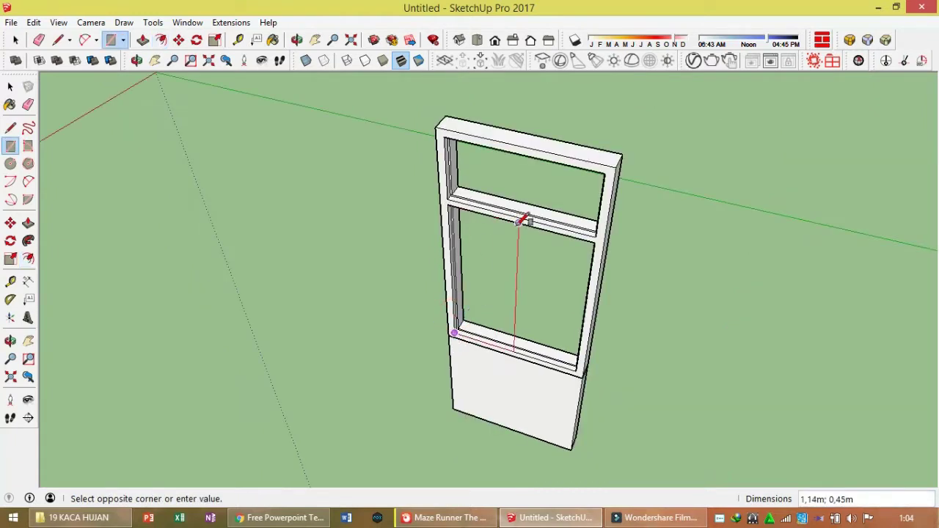
Finish the sash rectangle and offset its outline 0,08 inward
{"action": "left_click", "coordinate": [519, 222]}
{"action": "scroll", "coordinate": [499, 286], "scroll_direction": "up", "scroll_amount": 3}
{"action": "key", "text": "space"}
{"action": "left_click", "coordinate": [494, 281]}
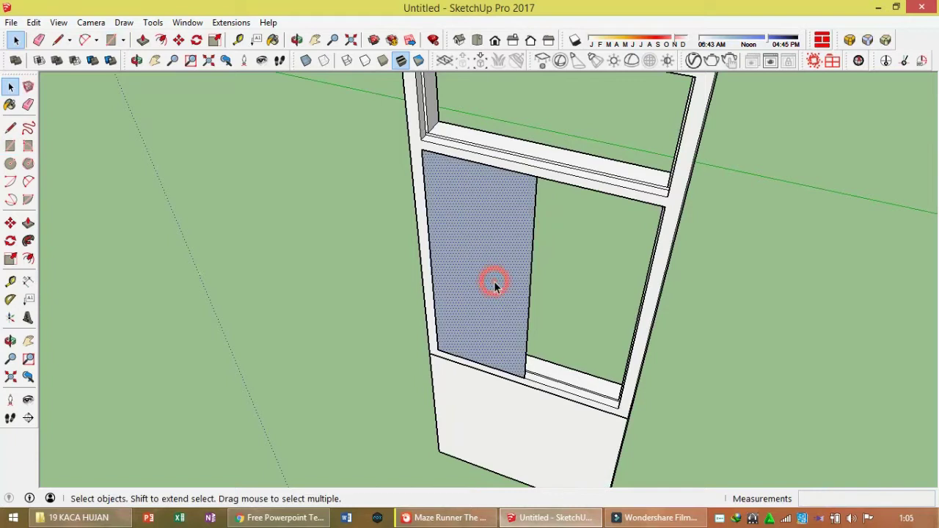
{"action": "key", "text": "f"}
{"action": "left_click", "coordinate": [494, 281]}
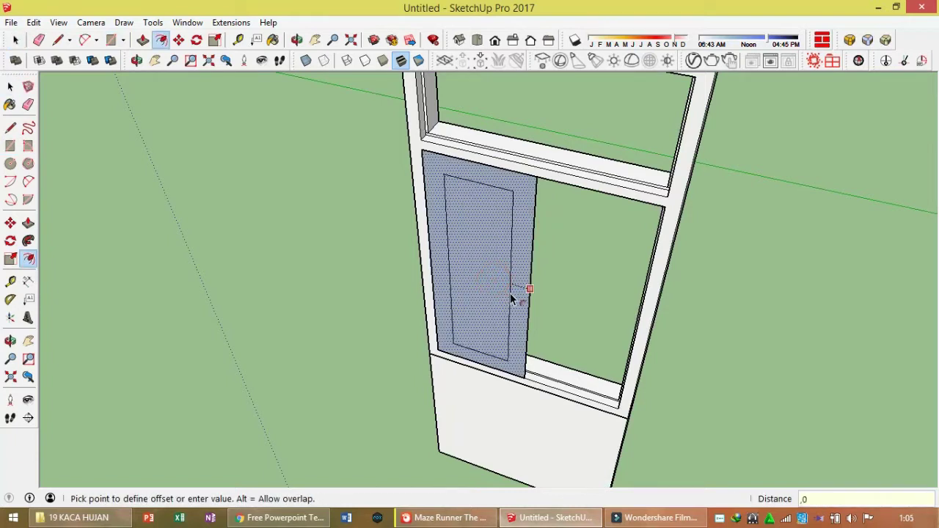
{"action": "type", "text": "8"}
{"action": "key", "text": "Return"}
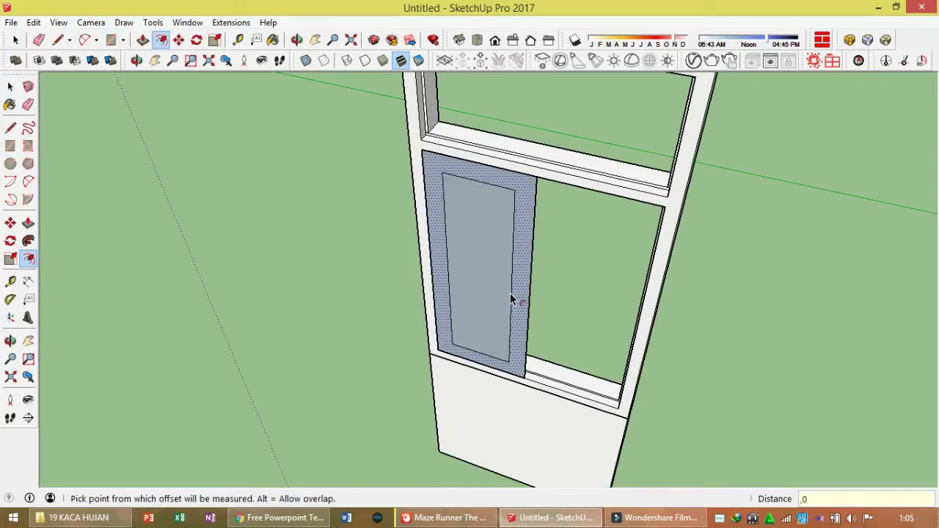
Delete the sash's inner face and pull the remaining ring out 0,03m
{"action": "key", "text": "space"}
{"action": "left_click", "coordinate": [502, 288]}
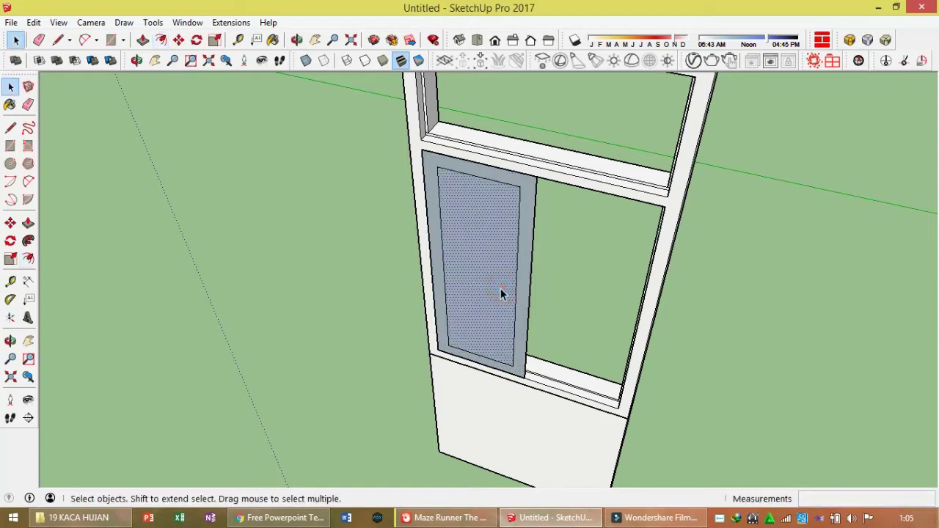
{"action": "key", "text": "Delete"}
{"action": "left_click", "coordinate": [524, 303]}
{"action": "scroll", "coordinate": [523, 304], "scroll_direction": "up", "scroll_amount": 3}
{"action": "scroll", "coordinate": [541, 426], "scroll_direction": "up", "scroll_amount": 2}
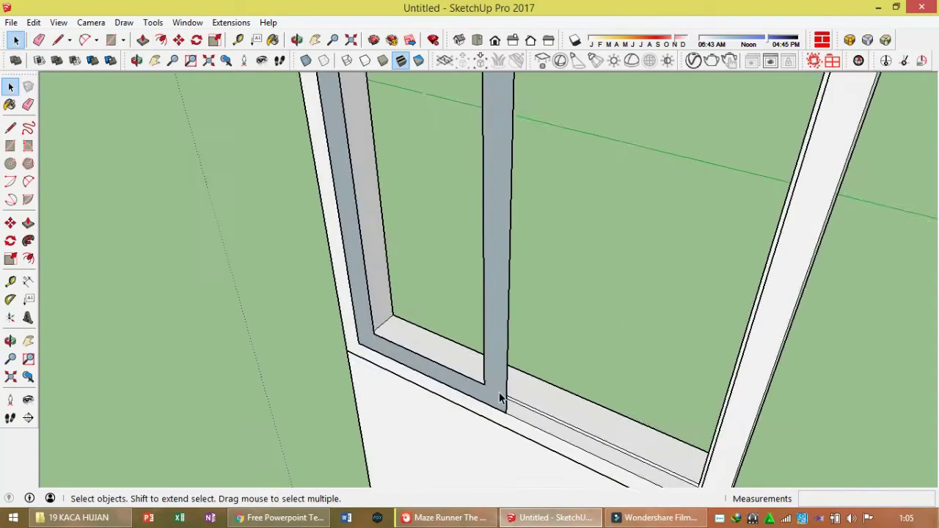
{"action": "scroll", "coordinate": [503, 398], "scroll_direction": "up", "scroll_amount": 2}
{"action": "key", "text": "p"}
{"action": "middle_click_drag", "start_coordinate": [497, 425], "coordinate": [410, 396]}
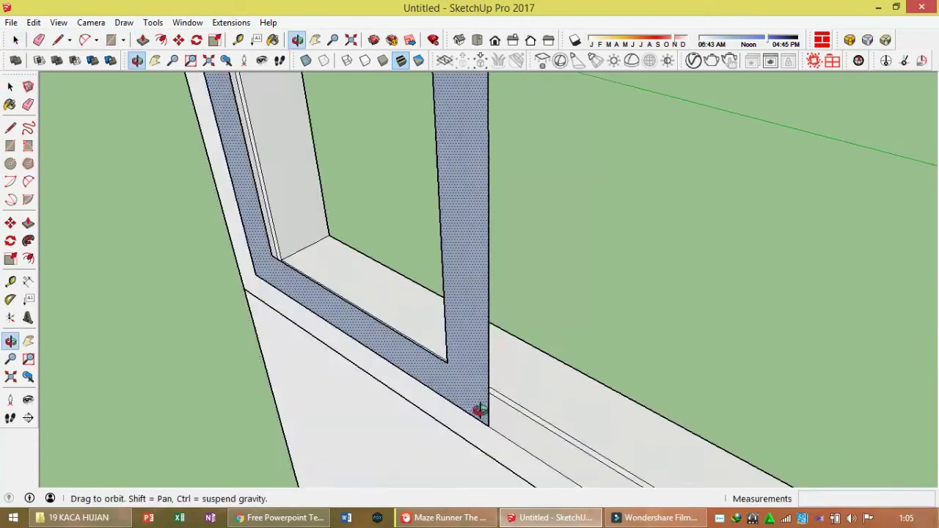
{"action": "left_click", "coordinate": [411, 396]}
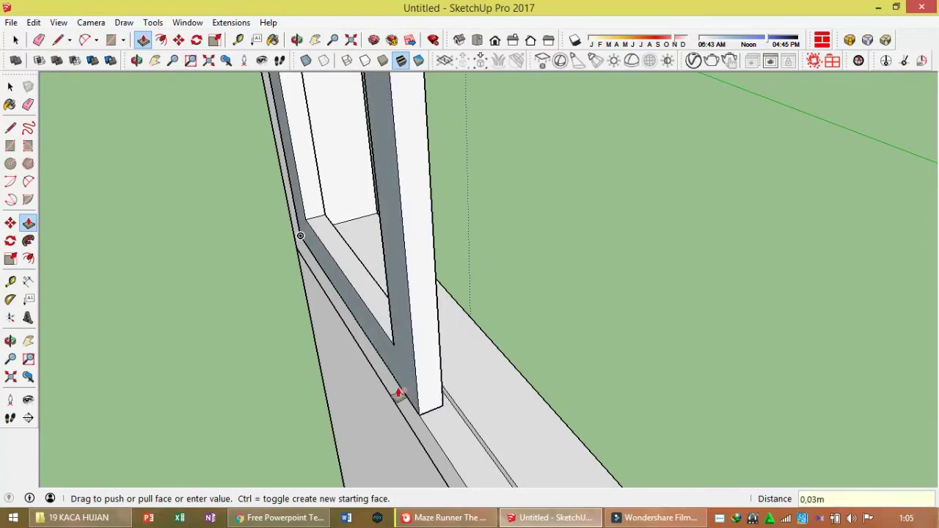
Reverse the faces of the new sash frame
{"action": "middle_click_drag", "start_coordinate": [411, 378], "coordinate": [601, 300]}
{"action": "right_click", "coordinate": [538, 312]}
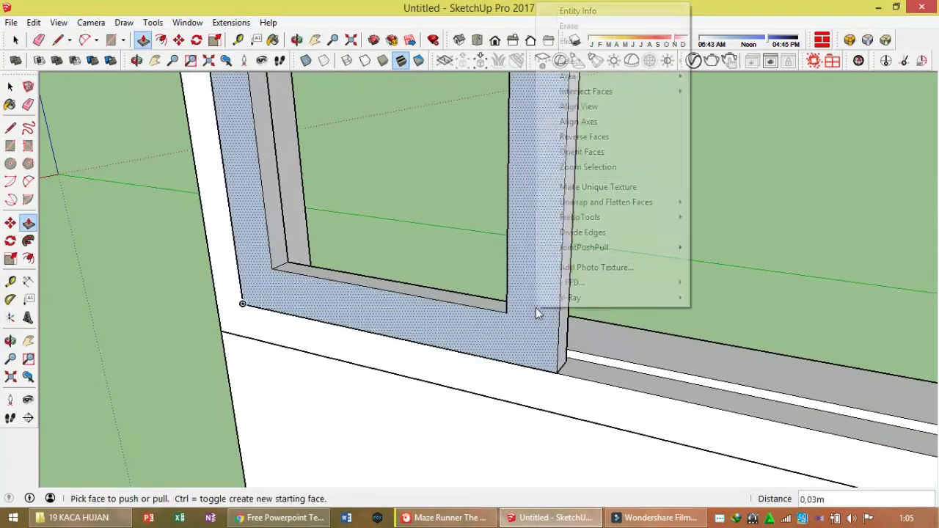
{"action": "left_click", "coordinate": [587, 136]}
{"action": "mouse_move", "coordinate": [661, 179]}
{"action": "middle_mouse_down"}
{"action": "mouse_move", "coordinate": [194, 293]}
{"action": "mouse_move", "coordinate": [572, 285]}
{"action": "mouse_move", "coordinate": [482, 314]}
{"action": "mouse_move", "coordinate": [628, 277]}
{"action": "mouse_move", "coordinate": [534, 343]}
{"action": "mouse_move", "coordinate": [446, 362]}
{"action": "middle_mouse_up"}
{"action": "scroll", "coordinate": [504, 329], "scroll_direction": "down", "scroll_amount": 3}
{"action": "middle_click_drag", "start_coordinate": [504, 330], "coordinate": [463, 291]}
{"action": "scroll", "coordinate": [499, 337], "scroll_direction": "up", "scroll_amount": 4}
Make the whole sash frame a component named '3'
{"action": "key", "text": "space"}
{"action": "double_click", "coordinate": [499, 337]}
{"action": "scroll", "coordinate": [500, 334], "scroll_direction": "down", "scroll_amount": 3}
{"action": "scroll", "coordinate": [497, 328], "scroll_direction": "up", "scroll_amount": 3}
{"action": "right_click", "coordinate": [497, 327]}
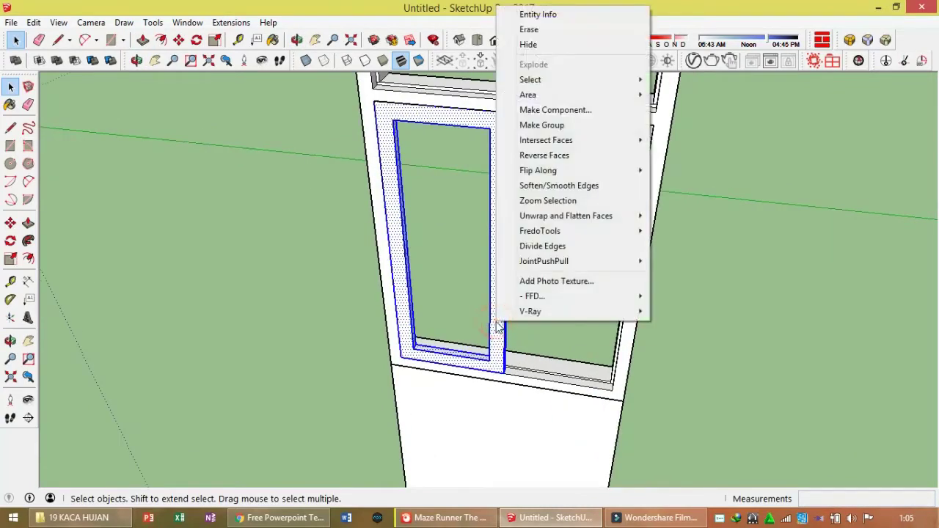
{"action": "left_click", "coordinate": [556, 110]}
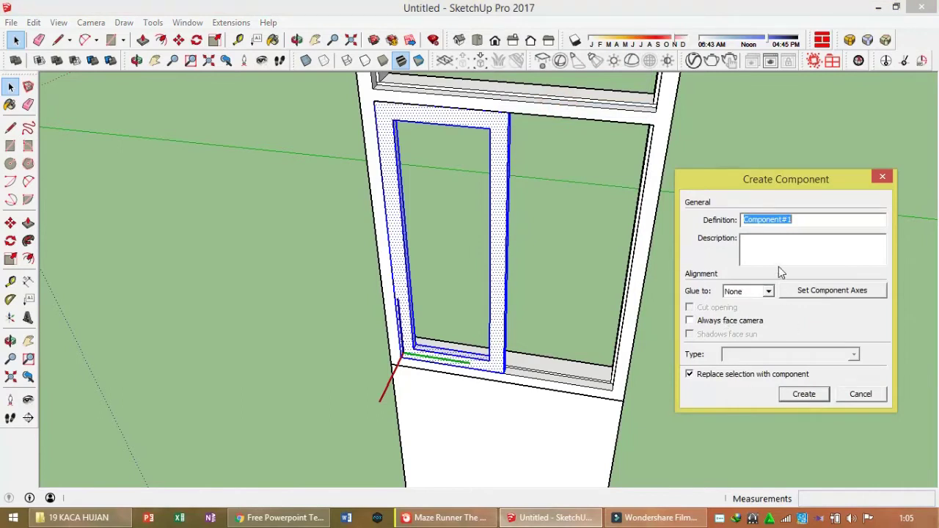
{"action": "type", "text": "3"}
{"action": "left_click", "coordinate": [802, 395]}
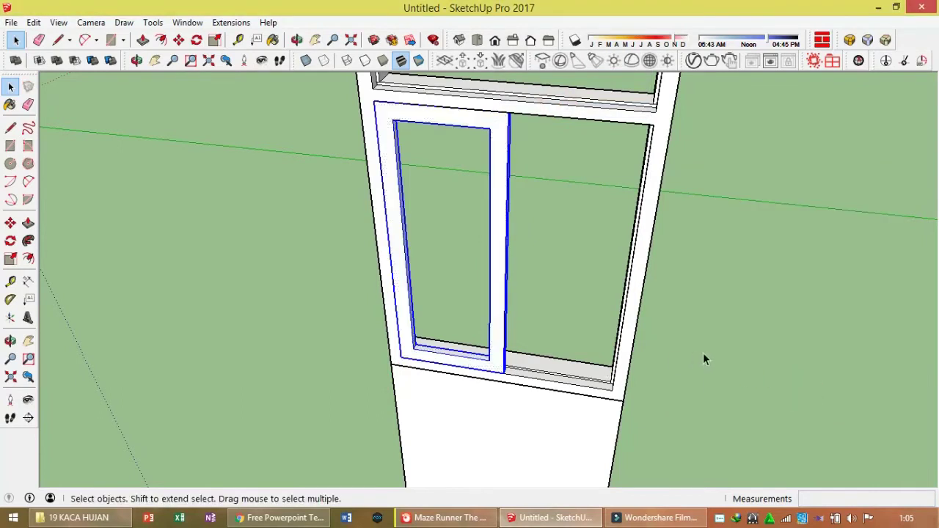
Copy the lower-left sash frame out of the window component and paste it
{"action": "middle_click_drag", "start_coordinate": [703, 359], "coordinate": [675, 339]}
{"action": "scroll", "coordinate": [615, 364], "scroll_direction": "down", "scroll_amount": 3}
{"action": "scroll", "coordinate": [580, 330], "scroll_direction": "up", "scroll_amount": 1}
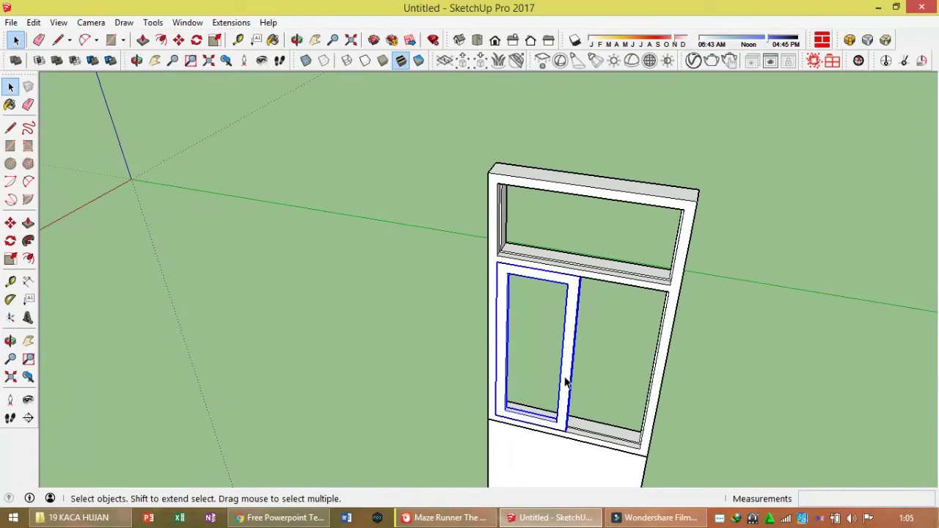
{"action": "scroll", "coordinate": [567, 381], "scroll_direction": "up", "scroll_amount": 1}
{"action": "key", "text": "m"}
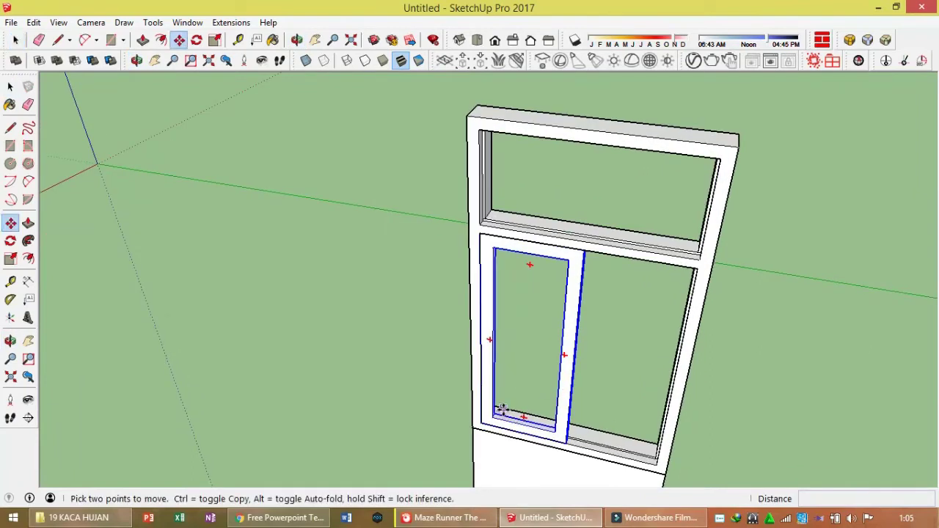
{"action": "key", "text": "space"}
{"action": "double_click", "coordinate": [489, 402]}
{"action": "double_click", "coordinate": [489, 402]}
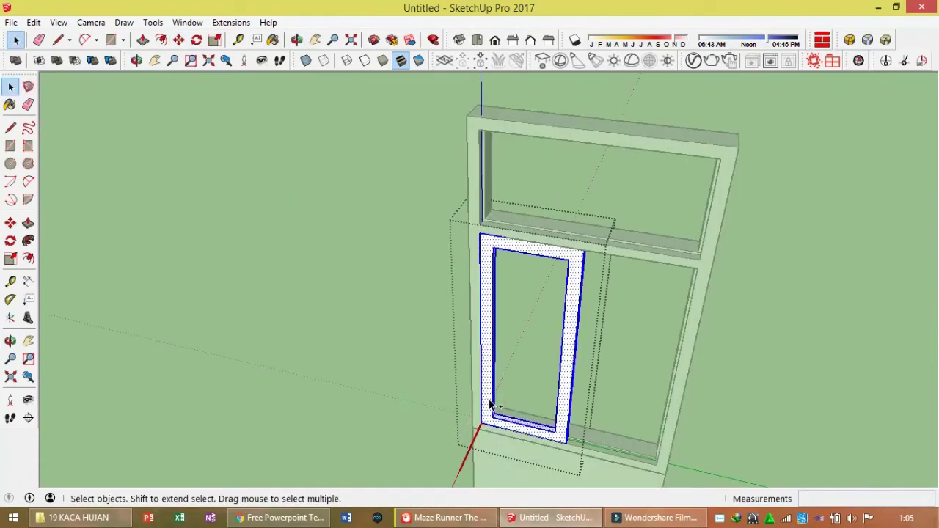
{"action": "key", "text": "Escape"}
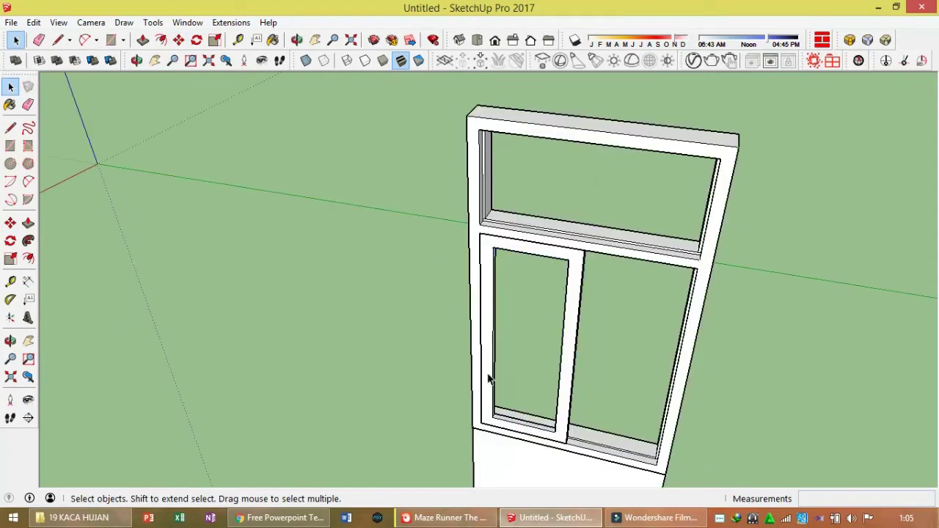
{"action": "key", "text": "ctrl+v"}
Place the pasted sash at the transom corner, group it, and nudge it 0.03m into position
{"action": "scroll", "coordinate": [484, 231], "scroll_direction": "up", "scroll_amount": 3}
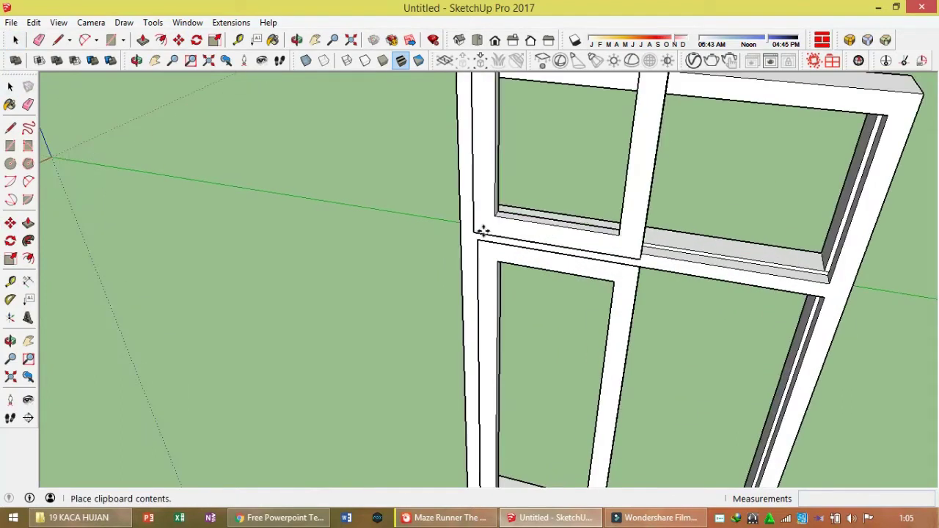
{"action": "mouse_move", "coordinate": [482, 227]}
{"action": "middle_mouse_down"}
{"action": "mouse_move", "coordinate": [461, 227]}
{"action": "mouse_move", "coordinate": [535, 241]}
{"action": "middle_mouse_up"}
{"action": "left_click", "coordinate": [460, 229]}
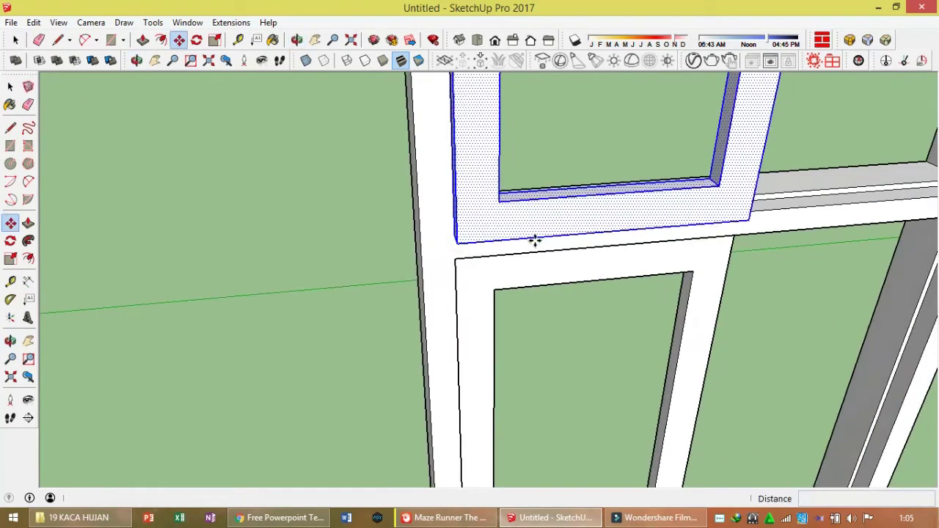
{"action": "right_click", "coordinate": [523, 218]}
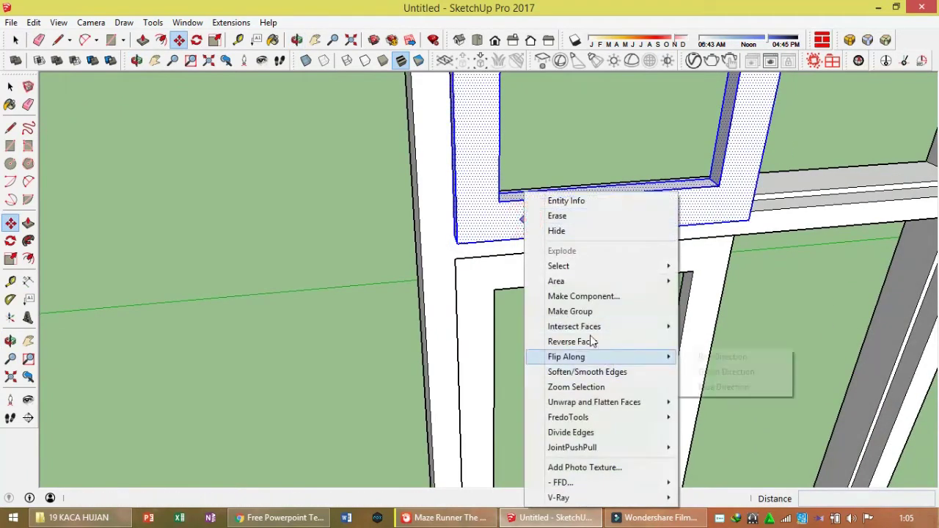
{"action": "left_click", "coordinate": [589, 312]}
{"action": "mouse_move", "coordinate": [517, 287]}
{"action": "middle_mouse_down"}
{"action": "mouse_move", "coordinate": [482, 241]}
{"action": "mouse_move", "coordinate": [461, 245]}
{"action": "middle_mouse_up"}
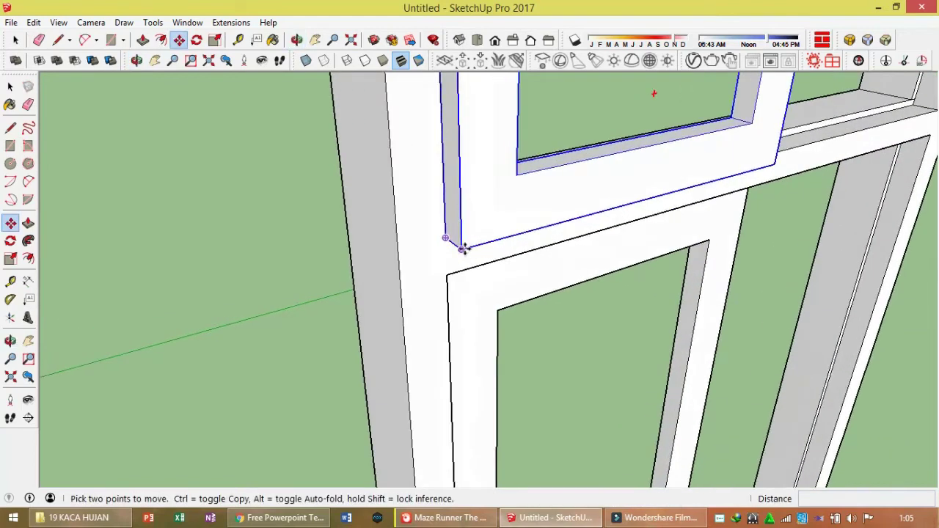
{"action": "left_click", "coordinate": [460, 244]}
{"action": "scroll", "coordinate": [447, 239], "scroll_direction": "down", "scroll_amount": 3}
{"action": "scroll", "coordinate": [476, 323], "scroll_direction": "down", "scroll_amount": 3}
{"action": "left_click", "coordinate": [580, 227]}
{"action": "scroll", "coordinate": [630, 277], "scroll_direction": "down", "scroll_amount": 2}
Inside the sash group, move the top edge down 0.43m to fit the upper opening
{"action": "key", "text": "space"}
{"action": "double_click", "coordinate": [563, 191]}
{"action": "mouse_move", "coordinate": [565, 188]}
{"action": "middle_mouse_down"}
{"action": "mouse_move", "coordinate": [566, 287]}
{"action": "mouse_move", "coordinate": [506, 211]}
{"action": "middle_mouse_up"}
{"action": "scroll", "coordinate": [572, 232], "scroll_direction": "up", "scroll_amount": 3}
{"action": "scroll", "coordinate": [572, 231], "scroll_direction": "up", "scroll_amount": 2}
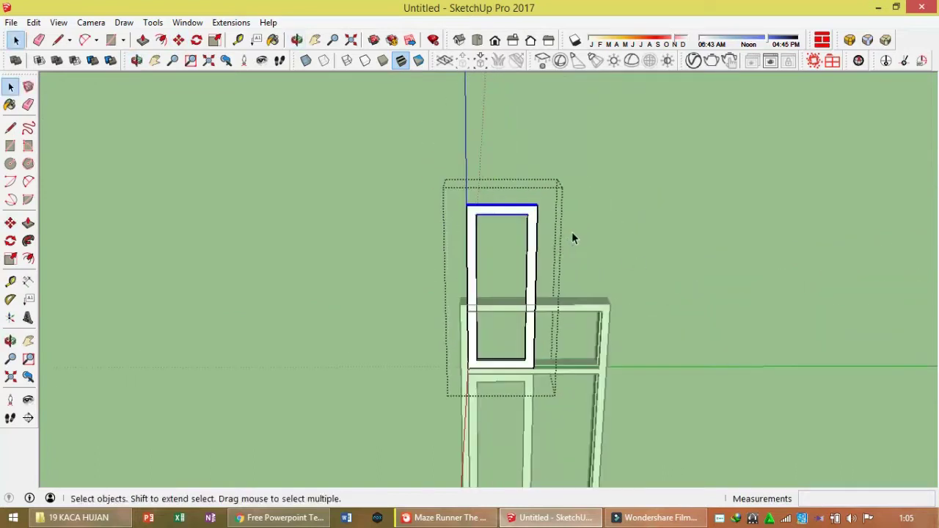
{"action": "key", "text": "m"}
{"action": "scroll", "coordinate": [571, 232], "scroll_direction": "up", "scroll_amount": 2}
{"action": "middle_click_drag", "start_coordinate": [571, 231], "coordinate": [589, 232]}
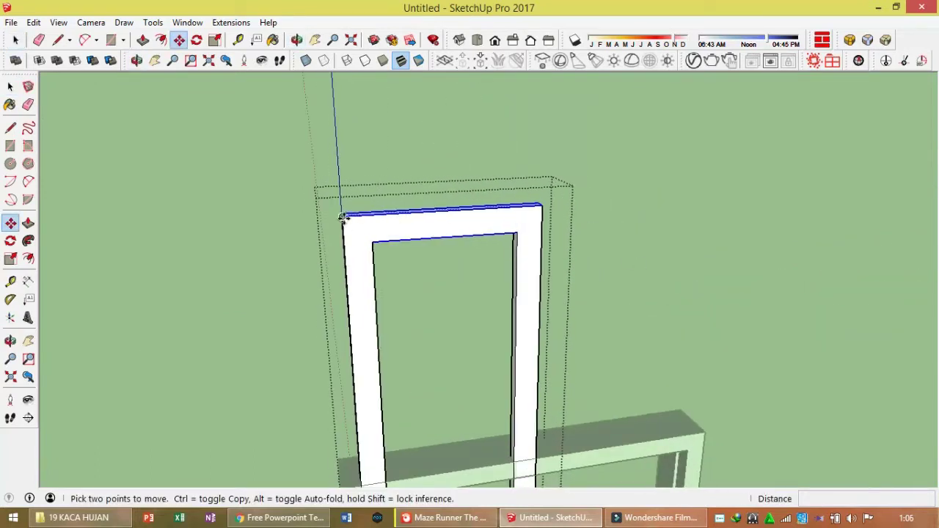
{"action": "scroll", "coordinate": [345, 214], "scroll_direction": "down", "scroll_amount": 3}
{"action": "left_click", "coordinate": [348, 331]}
{"action": "mouse_move", "coordinate": [375, 250]}
{"action": "middle_mouse_down"}
{"action": "mouse_move", "coordinate": [403, 335]}
{"action": "mouse_move", "coordinate": [436, 326]}
{"action": "middle_mouse_up"}
{"action": "key", "text": "space"}
Explode the upper sash group and turn it into a component
{"action": "right_click", "coordinate": [439, 323]}
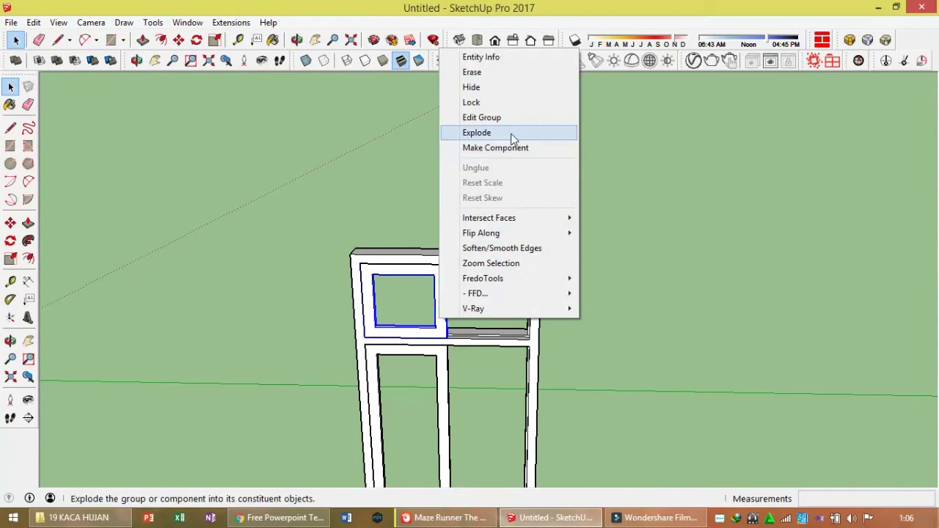
{"action": "left_click", "coordinate": [511, 134]}
{"action": "right_click", "coordinate": [442, 295]}
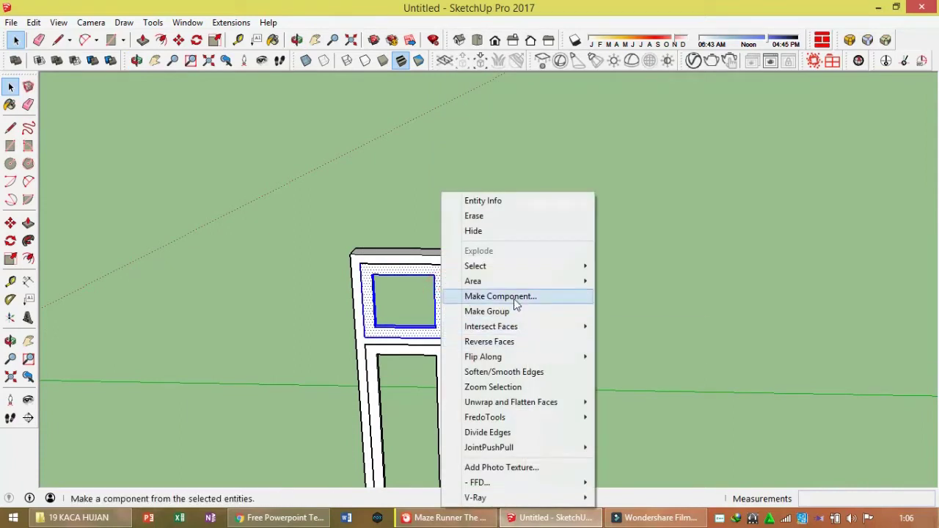
{"action": "left_click", "coordinate": [517, 299]}
{"action": "type", "text": "2"}
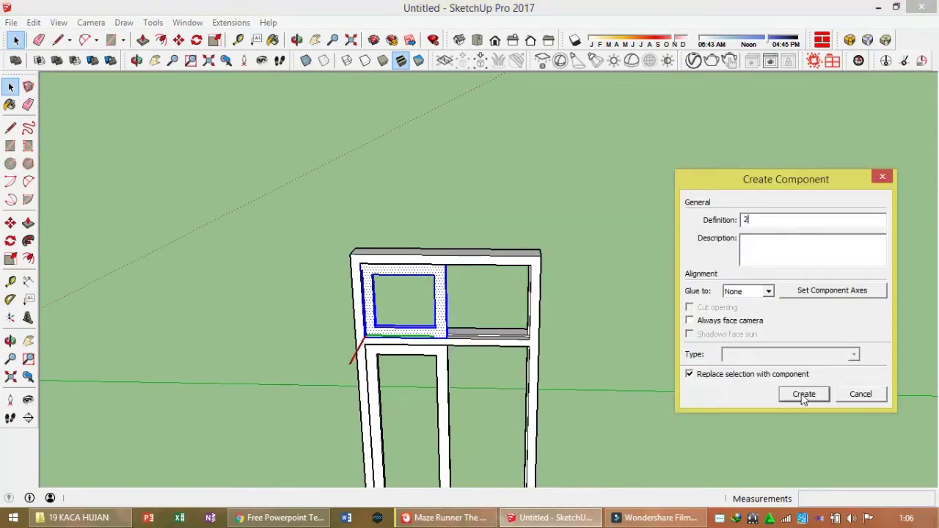
{"action": "left_click", "coordinate": [804, 394]}
Copy both left-hand sashes 0.45m to the right into the right halves
{"action": "mouse_move", "coordinate": [708, 398]}
{"action": "middle_mouse_down"}
{"action": "mouse_move", "coordinate": [518, 330]}
{"action": "mouse_move", "coordinate": [481, 395]}
{"action": "middle_mouse_up"}
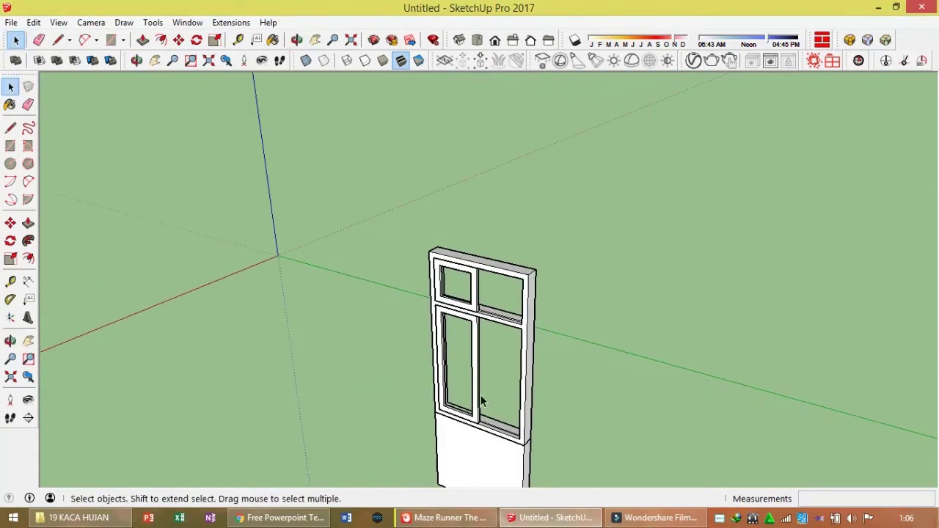
{"action": "left_click", "coordinate": [484, 409]}
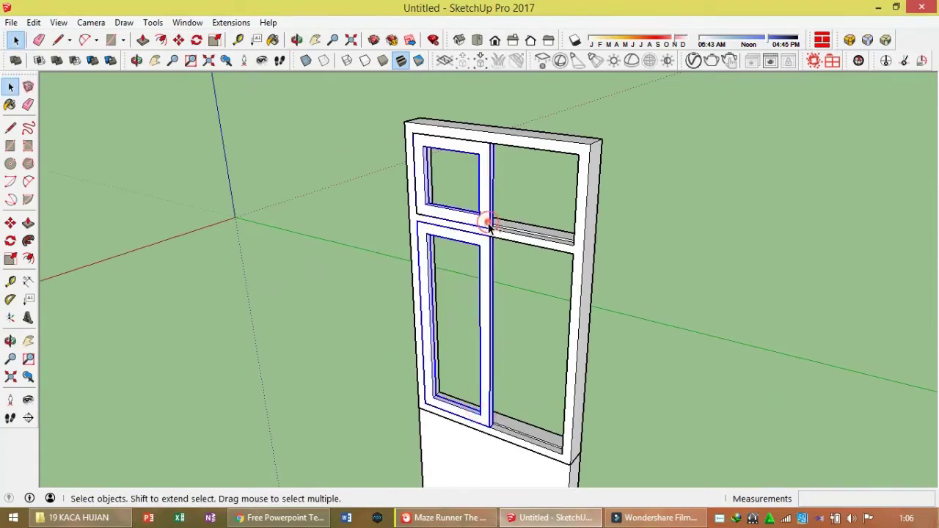
{"action": "key", "text": "m"}
{"action": "scroll", "coordinate": [406, 212], "scroll_direction": "up", "scroll_amount": 3}
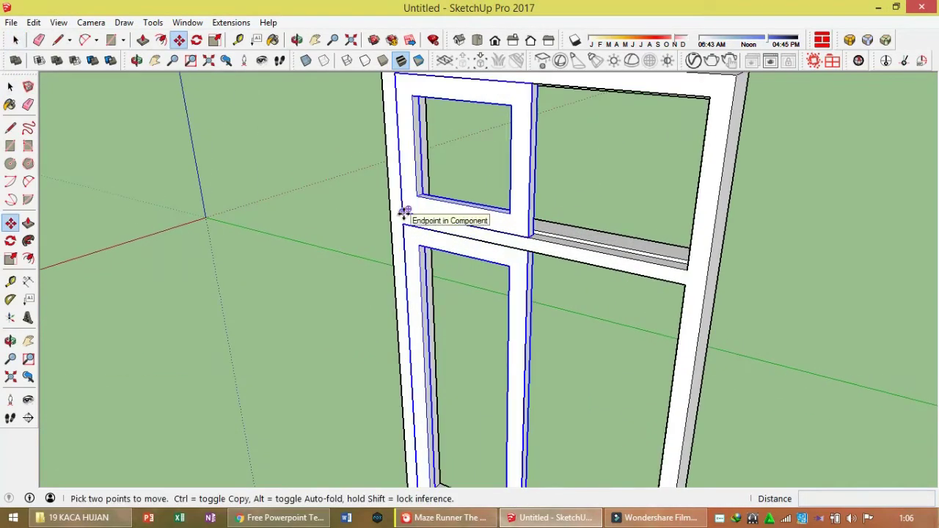
{"action": "left_click", "coordinate": [404, 211]}
{"action": "key", "text": "ctrl"}
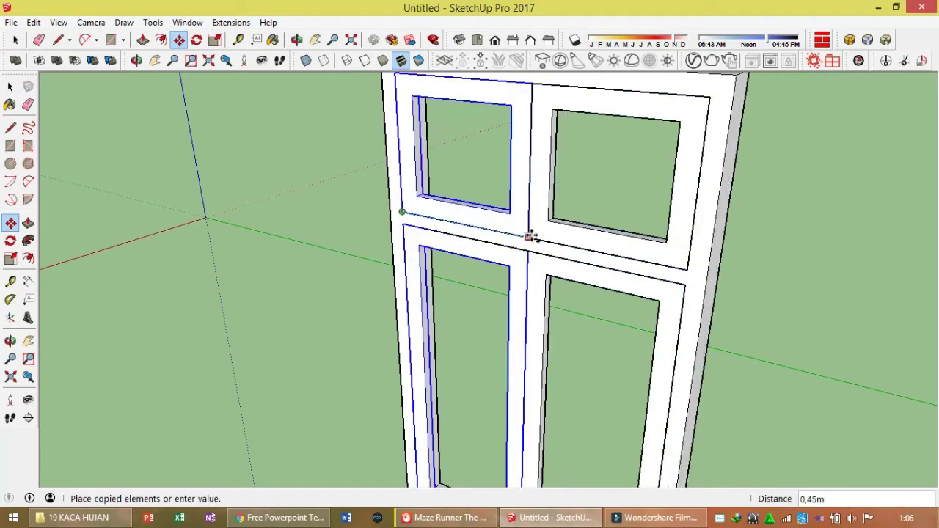
{"action": "left_click", "coordinate": [530, 236]}
{"action": "scroll", "coordinate": [549, 210], "scroll_direction": "down", "scroll_amount": 3}
{"action": "scroll", "coordinate": [644, 253], "scroll_direction": "down", "scroll_amount": 3}
{"action": "mouse_move", "coordinate": [644, 254]}
{"action": "middle_mouse_down"}
{"action": "mouse_move", "coordinate": [186, 262]}
{"action": "mouse_move", "coordinate": [268, 218]}
{"action": "middle_mouse_up"}
Select the outer window frame
{"action": "key", "text": "m"}
{"action": "mouse_move", "coordinate": [555, 294]}
{"action": "middle_mouse_down"}
{"action": "mouse_move", "coordinate": [449, 325]}
{"action": "mouse_move", "coordinate": [538, 373]}
{"action": "mouse_move", "coordinate": [477, 321]}
{"action": "middle_mouse_up"}
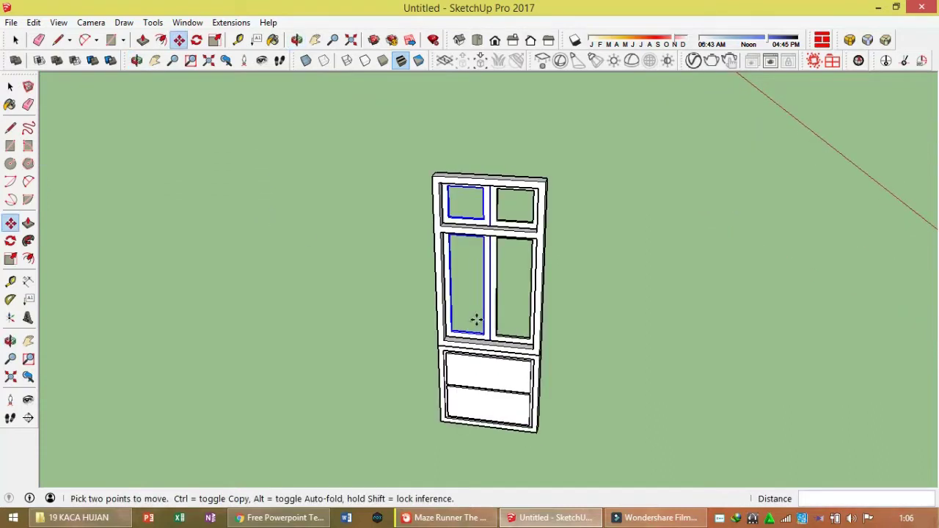
{"action": "scroll", "coordinate": [477, 320], "scroll_direction": "up", "scroll_amount": 3}
{"action": "scroll", "coordinate": [497, 343], "scroll_direction": "up", "scroll_amount": 3}
{"action": "key", "text": "space"}
{"action": "left_click", "coordinate": [491, 387]}
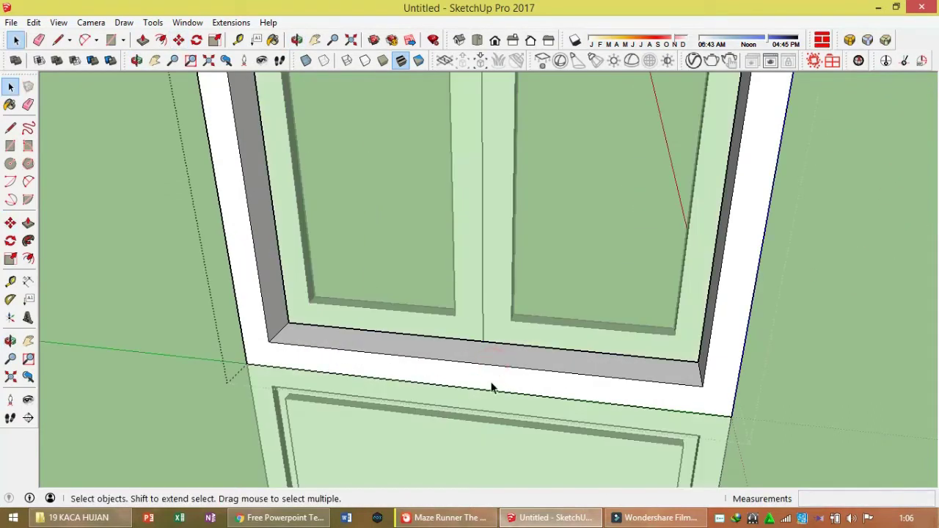
{"action": "scroll", "coordinate": [491, 387], "scroll_direction": "down", "scroll_amount": 3}
{"action": "scroll", "coordinate": [418, 365], "scroll_direction": "down", "scroll_amount": 4}
{"action": "scroll", "coordinate": [474, 263], "scroll_direction": "up", "scroll_amount": 1}
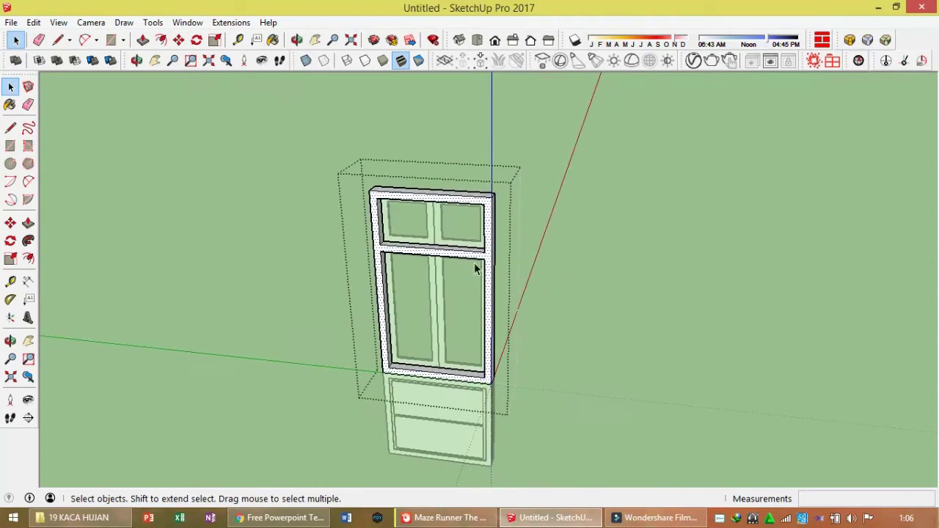
Bevel the outer frame's edges with a 0.01m RoundCorner offset
{"action": "left_click", "coordinate": [886, 42]}
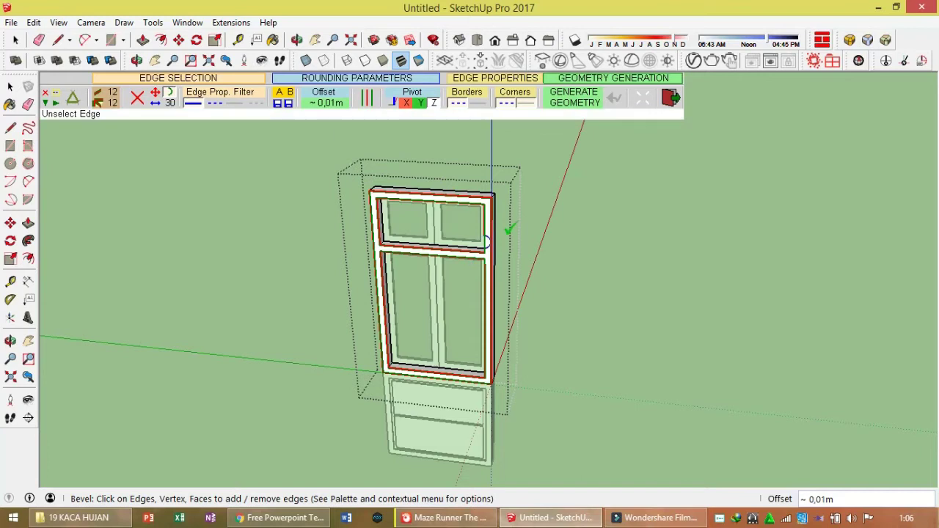
{"action": "scroll", "coordinate": [487, 230], "scroll_direction": "up", "scroll_amount": 5}
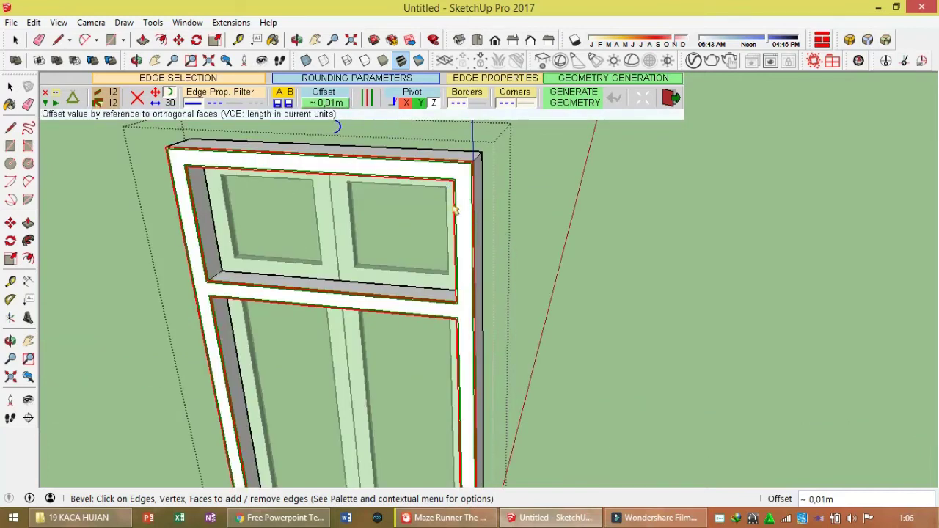
{"action": "left_click", "coordinate": [497, 218]}
{"action": "key", "text": "space"}
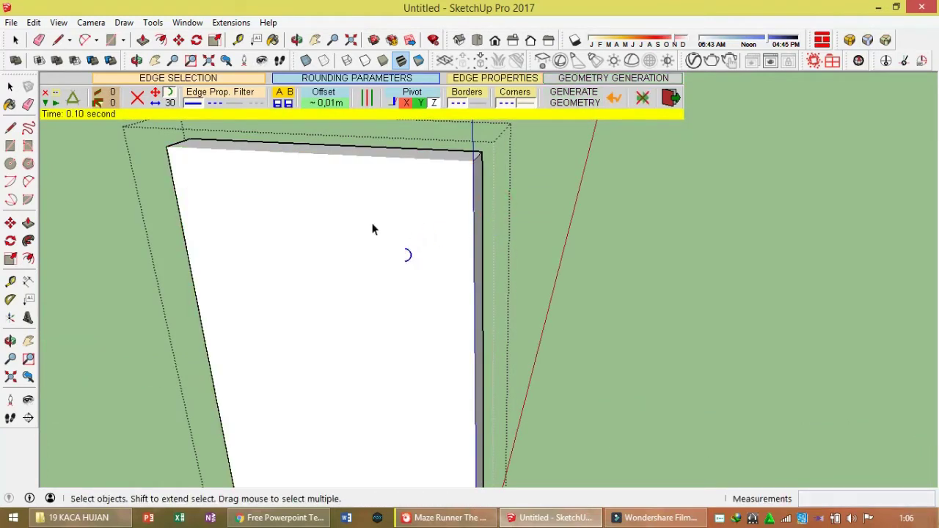
Delete the upper and lower white faces the bevel created over the openings
{"action": "left_click", "coordinate": [361, 220]}
{"action": "key", "text": "Delete"}
{"action": "left_click", "coordinate": [367, 360]}
{"action": "key", "text": "Delete"}
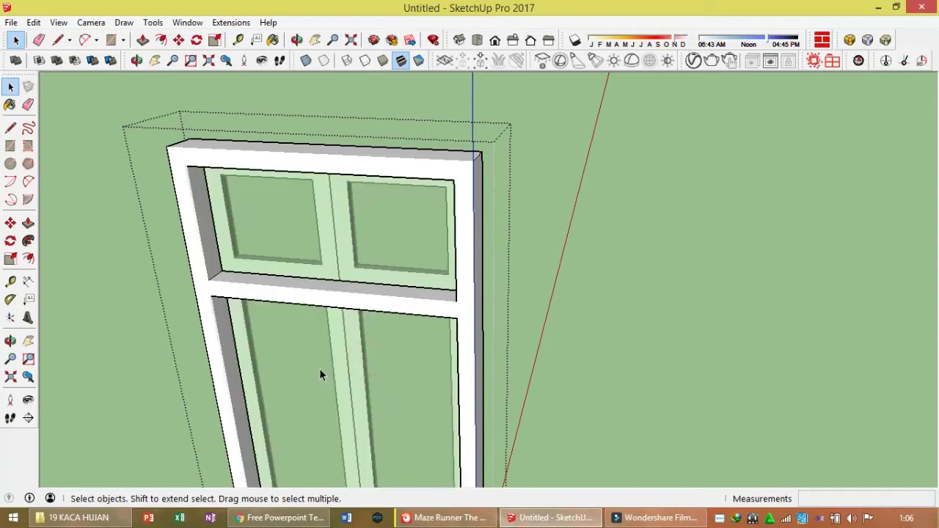
{"action": "scroll", "coordinate": [375, 325], "scroll_direction": "down", "scroll_amount": 2}
{"action": "scroll", "coordinate": [380, 331], "scroll_direction": "up", "scroll_amount": 2}
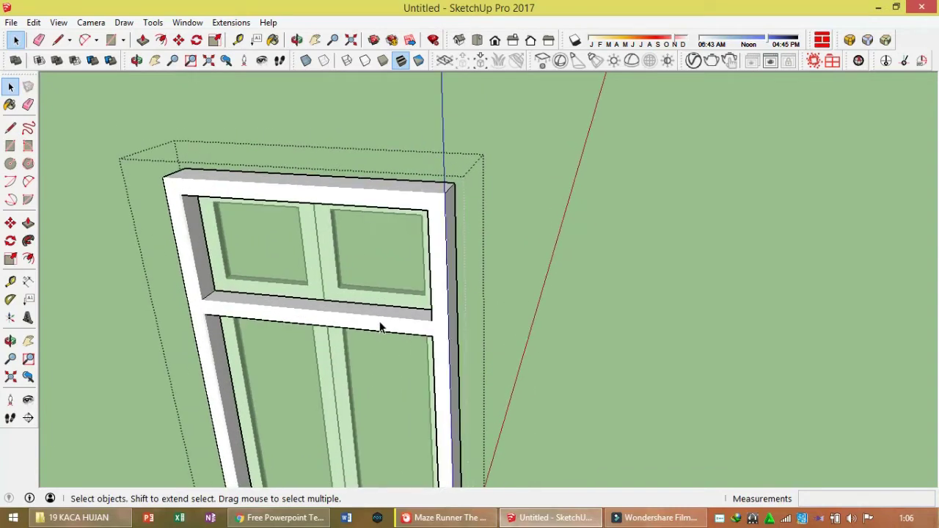
Soften and smooth the whole window frame's edges at 20 degrees
{"action": "triple_click", "coordinate": [380, 327]}
{"action": "right_click", "coordinate": [380, 323]}
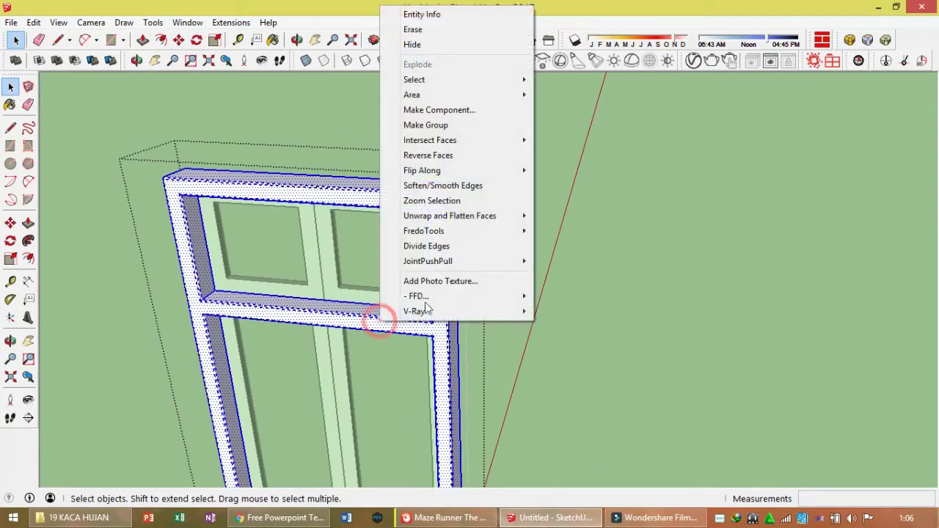
{"action": "left_click", "coordinate": [477, 187]}
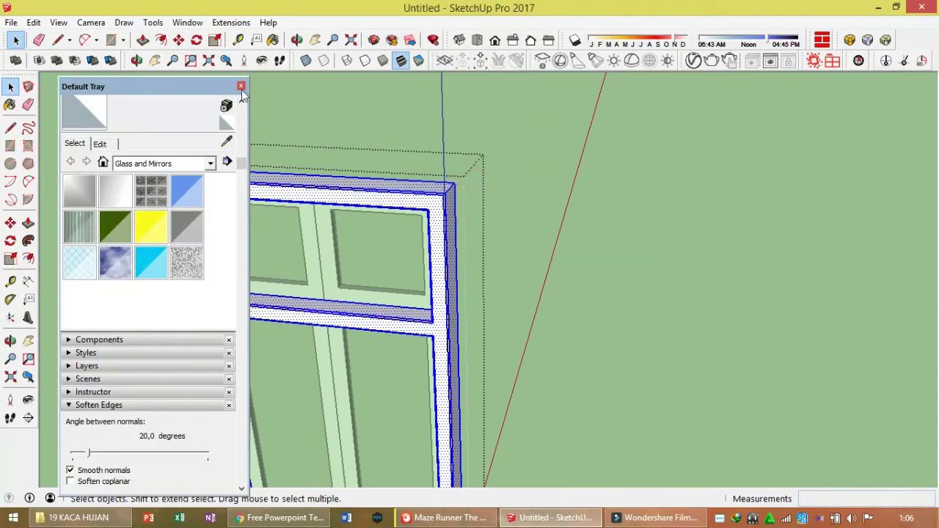
{"action": "left_click", "coordinate": [241, 86]}
{"action": "left_click", "coordinate": [497, 170]}
Open the frame group and select the face around the upper opening
{"action": "scroll", "coordinate": [499, 205], "scroll_direction": "up", "scroll_amount": 2}
{"action": "scroll", "coordinate": [541, 226], "scroll_direction": "up", "scroll_amount": 2}
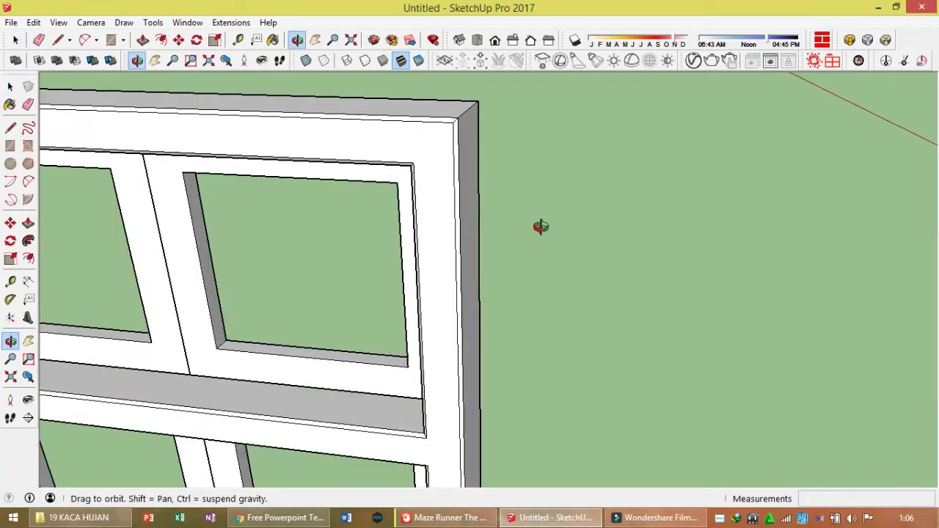
{"action": "scroll", "coordinate": [504, 126], "scroll_direction": "up", "scroll_amount": 2}
{"action": "scroll", "coordinate": [533, 110], "scroll_direction": "up", "scroll_amount": 2}
{"action": "middle_click_drag", "start_coordinate": [533, 109], "coordinate": [615, 105]}
{"action": "middle_click_drag", "start_coordinate": [515, 163], "coordinate": [419, 251]}
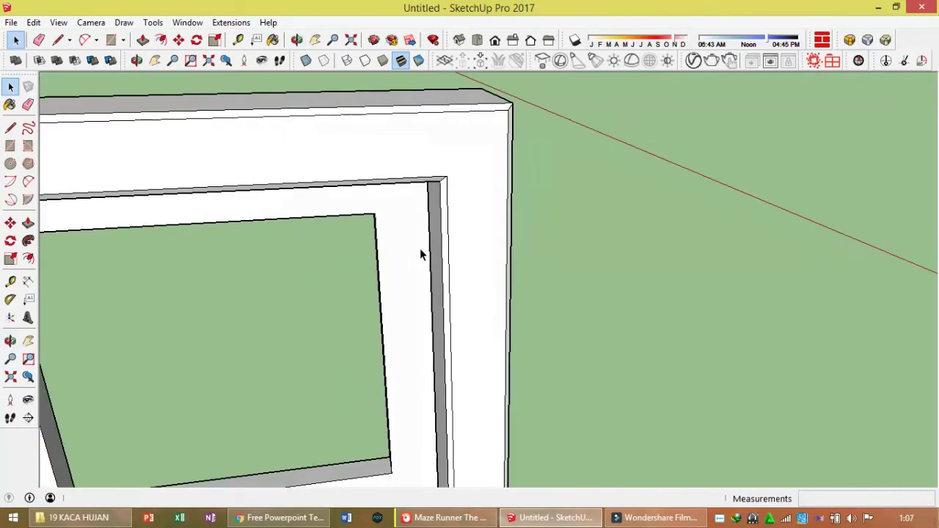
{"action": "scroll", "coordinate": [451, 214], "scroll_direction": "down", "scroll_amount": 2}
{"action": "scroll", "coordinate": [389, 314], "scroll_direction": "up", "scroll_amount": 1}
{"action": "scroll", "coordinate": [375, 296], "scroll_direction": "up", "scroll_amount": 2}
{"action": "double_click", "coordinate": [376, 291]}
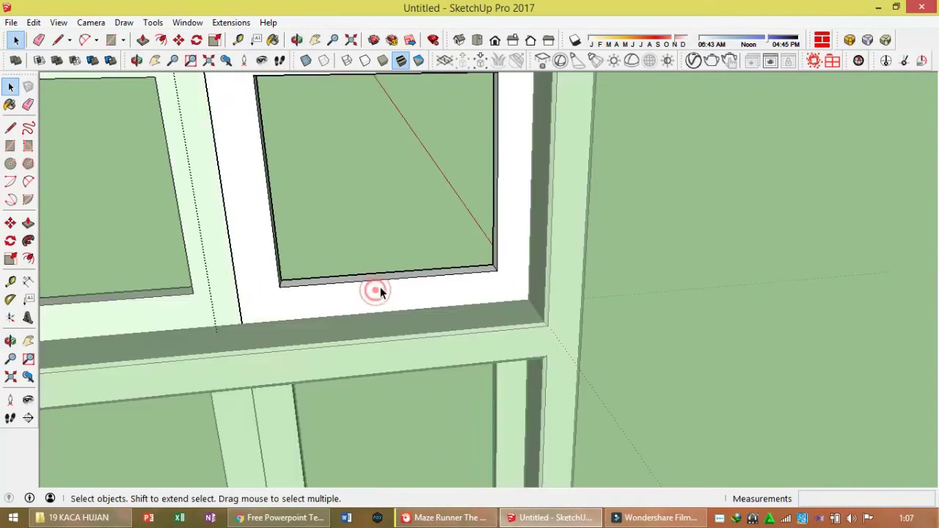
{"action": "left_click", "coordinate": [381, 284]}
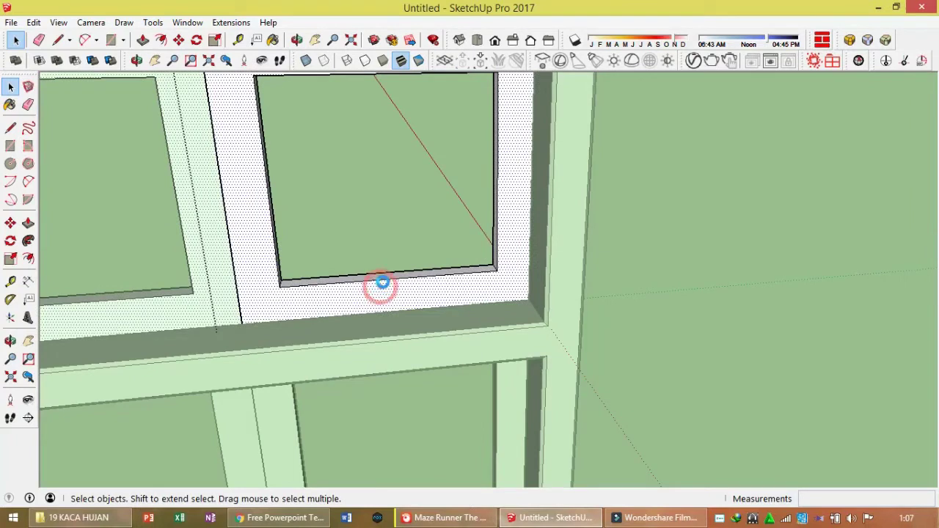
Bevel the upper pane's inner edges with RoundCorner and delete the white pane face
{"action": "left_click", "coordinate": [885, 40]}
{"action": "left_click", "coordinate": [679, 202]}
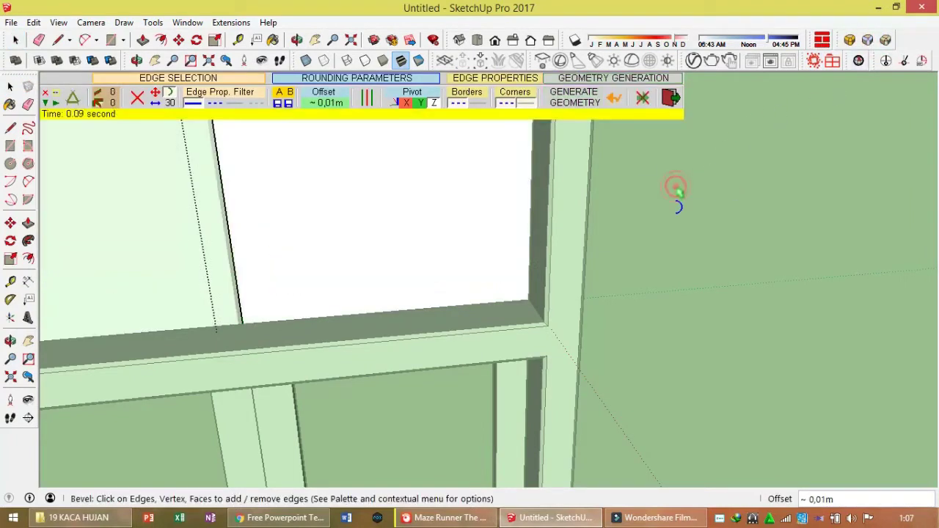
{"action": "key", "text": "space"}
{"action": "left_click", "coordinate": [445, 186]}
{"action": "key", "text": "Delete"}
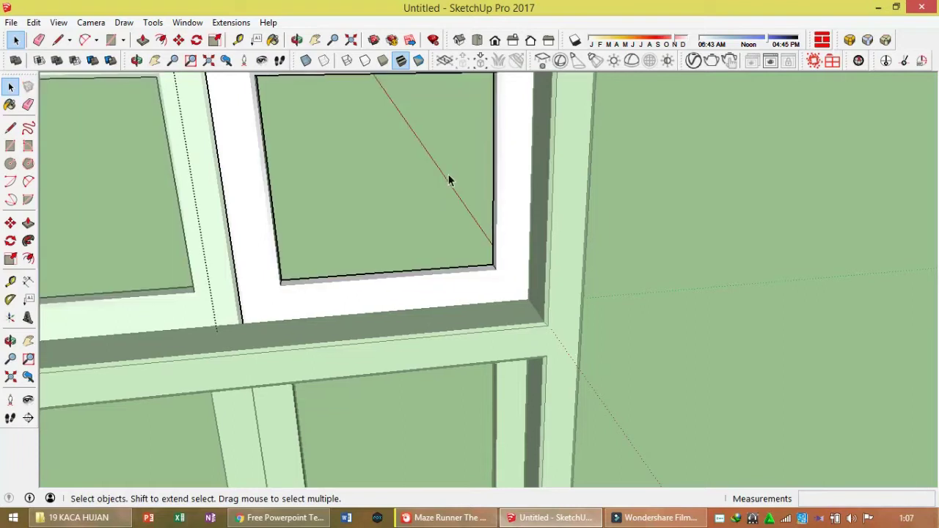
Select the lower frame strips and bevel their edges with RoundCorner
{"action": "middle_click_drag", "start_coordinate": [449, 174], "coordinate": [417, 231]}
{"action": "left_click", "coordinate": [391, 213]}
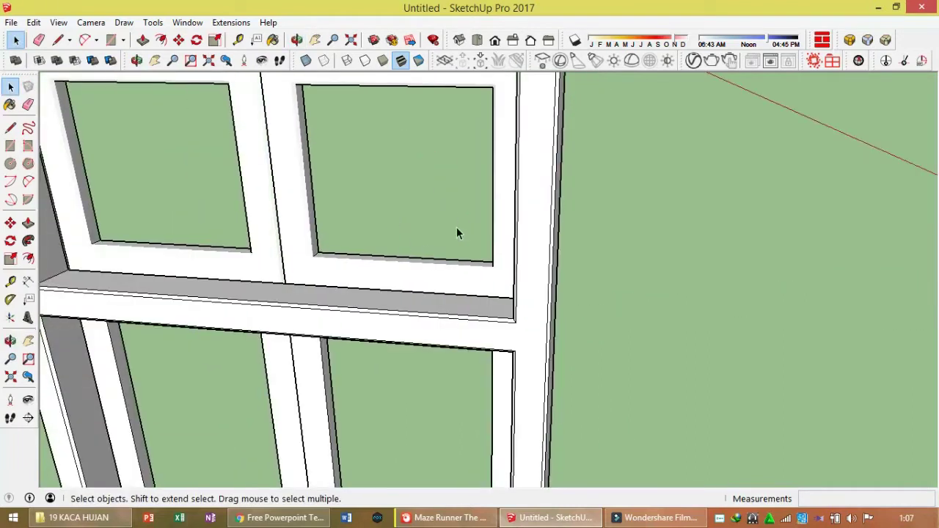
{"action": "left_click", "coordinate": [501, 409]}
{"action": "left_click", "coordinate": [498, 410]}
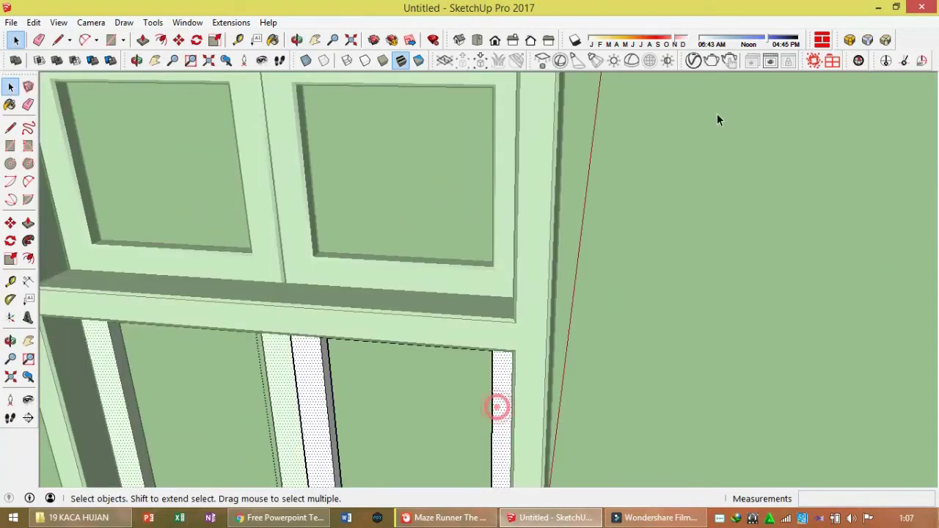
{"action": "left_click", "coordinate": [885, 60]}
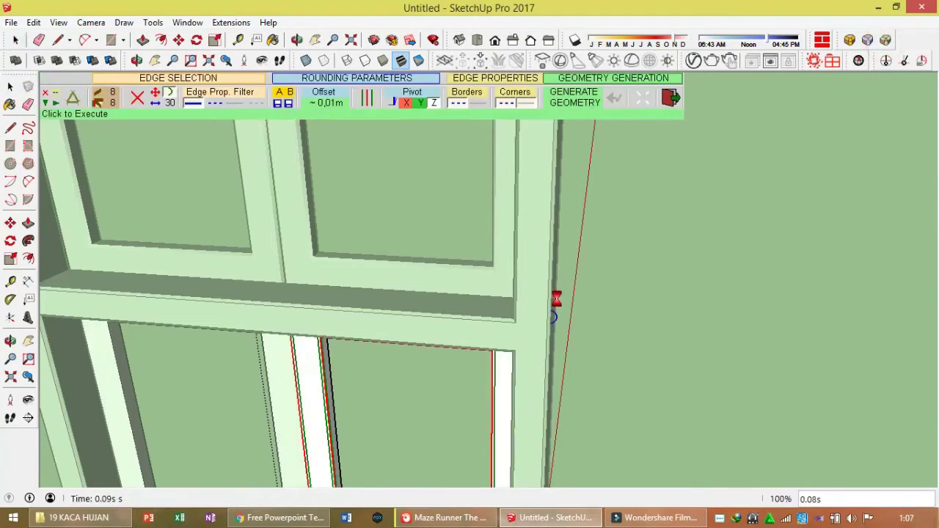
{"action": "key", "text": "space"}
{"action": "left_click", "coordinate": [449, 406]}
Soften and smooth the edges of the bevelled lower frame strips
{"action": "left_click", "coordinate": [515, 402]}
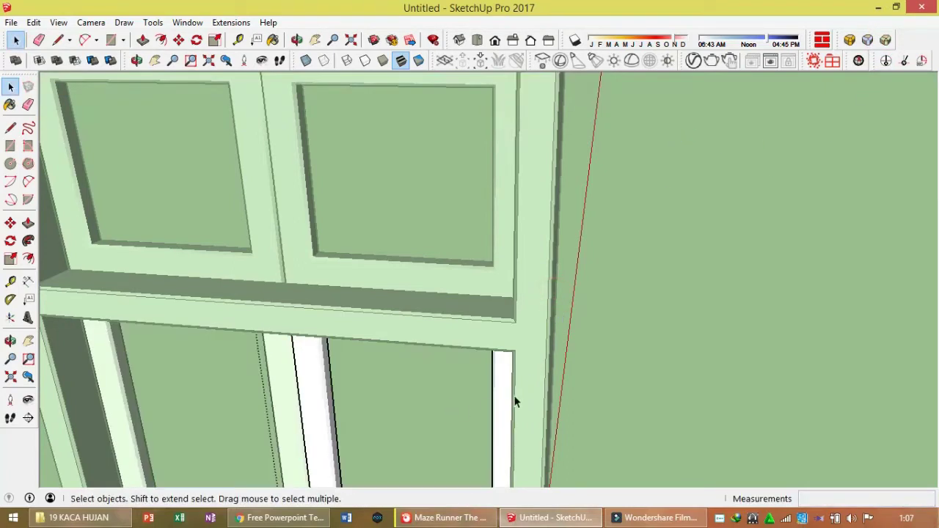
{"action": "left_click", "coordinate": [504, 391]}
{"action": "right_click", "coordinate": [503, 389]}
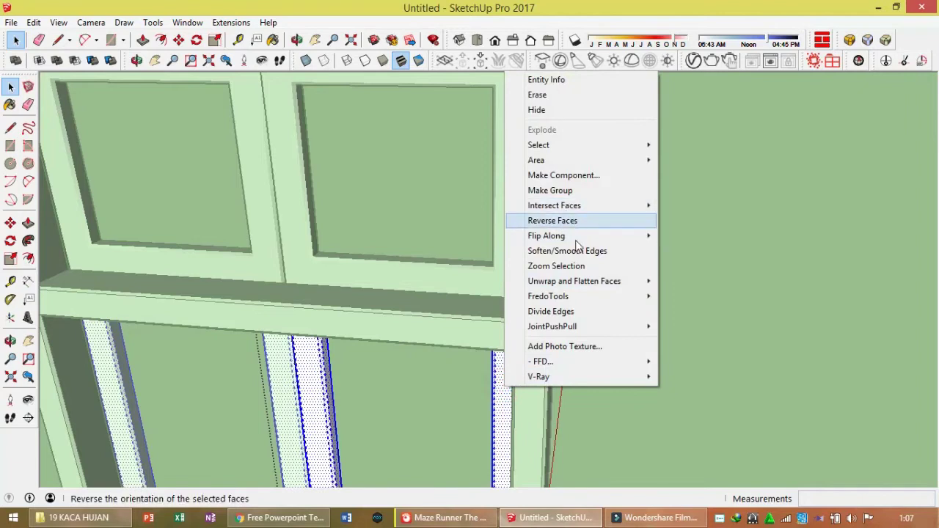
{"action": "left_click", "coordinate": [582, 251]}
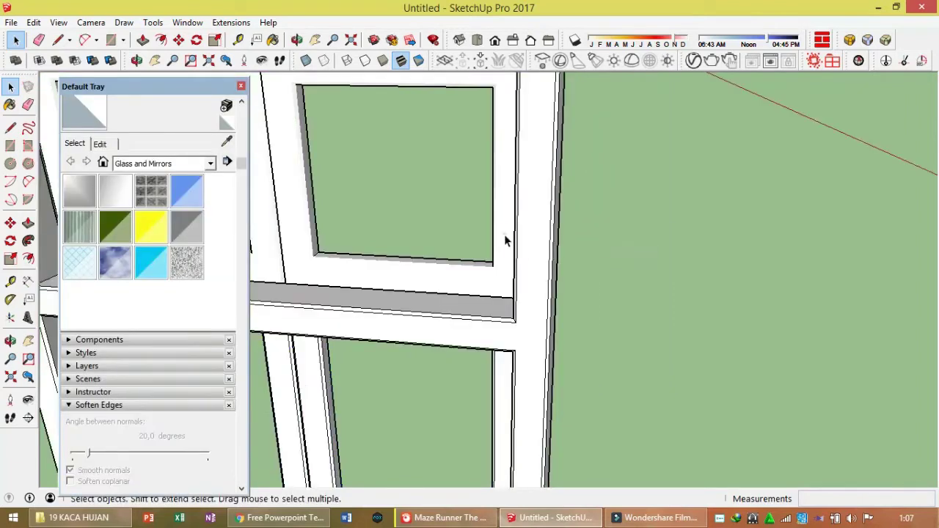
Soften and smooth the upper pane frame's edges and close the settings side panel
{"action": "double_click", "coordinate": [505, 239]}
{"action": "right_click", "coordinate": [504, 238]}
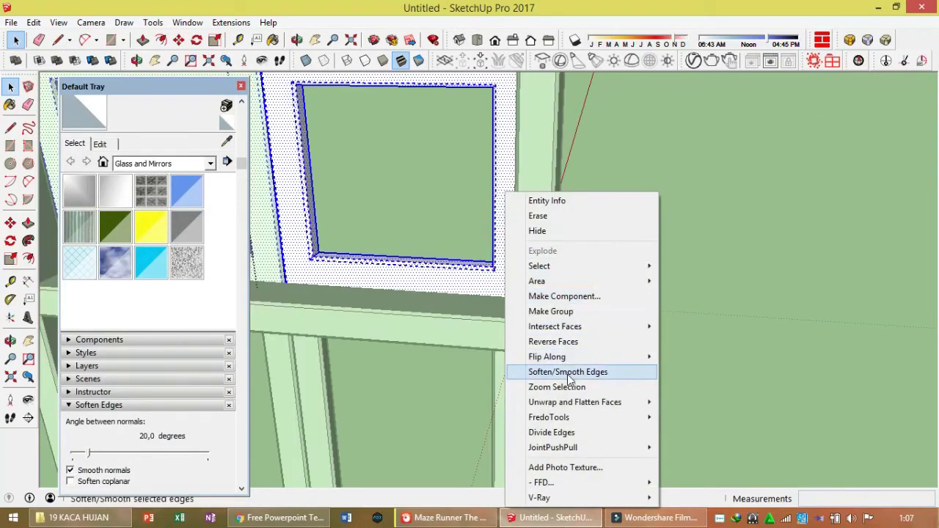
{"action": "left_click", "coordinate": [568, 374]}
{"action": "left_click", "coordinate": [241, 86]}
{"action": "left_click", "coordinate": [671, 213]}
{"action": "scroll", "coordinate": [671, 214], "scroll_direction": "down", "scroll_amount": 2}
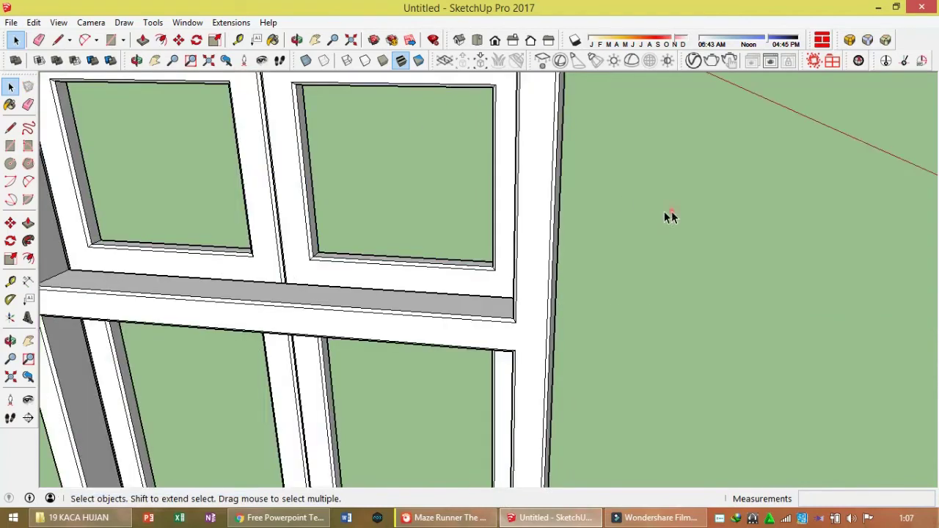
{"action": "scroll", "coordinate": [513, 258], "scroll_direction": "down", "scroll_amount": 2}
{"action": "scroll", "coordinate": [552, 286], "scroll_direction": "down", "scroll_amount": 2}
{"action": "scroll", "coordinate": [543, 308], "scroll_direction": "down", "scroll_amount": 2}
Orbit and zoom to the window, then briefly enter and exit the inner frame group
{"action": "scroll", "coordinate": [506, 367], "scroll_direction": "down", "scroll_amount": 1}
{"action": "mouse_move", "coordinate": [479, 397]}
{"action": "middle_mouse_down"}
{"action": "mouse_move", "coordinate": [454, 413]}
{"action": "mouse_move", "coordinate": [457, 389]}
{"action": "middle_mouse_up"}
{"action": "scroll", "coordinate": [457, 388], "scroll_direction": "up", "scroll_amount": 2}
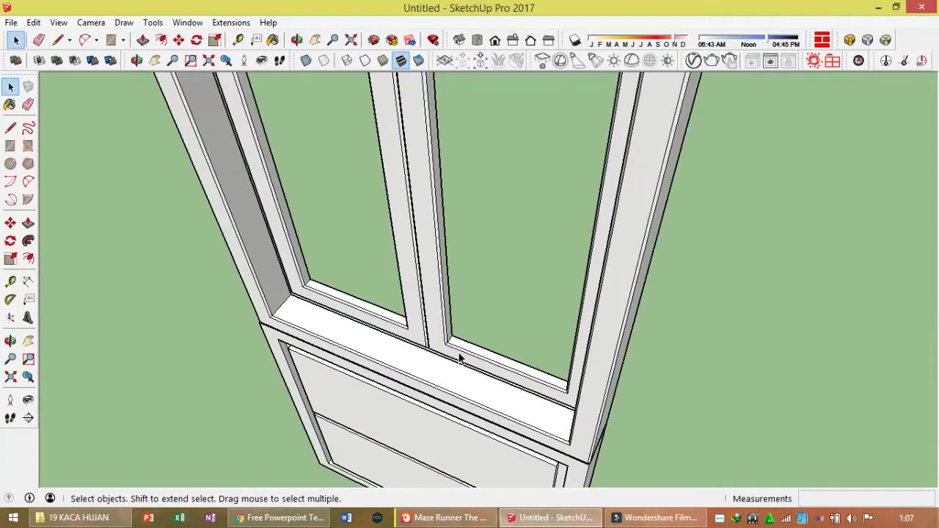
{"action": "scroll", "coordinate": [457, 357], "scroll_direction": "up", "scroll_amount": 2}
{"action": "scroll", "coordinate": [460, 350], "scroll_direction": "up", "scroll_amount": 1}
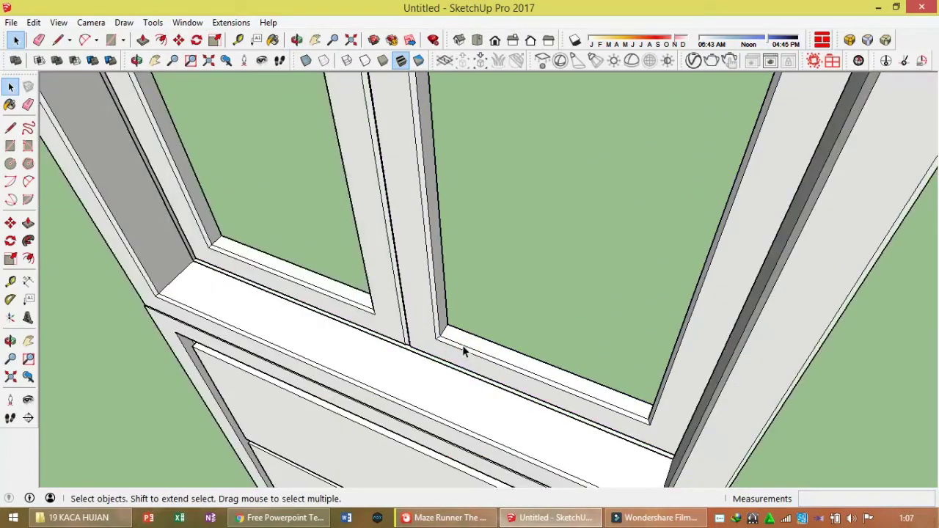
{"action": "left_click", "coordinate": [463, 351]}
{"action": "double_click", "coordinate": [463, 350]}
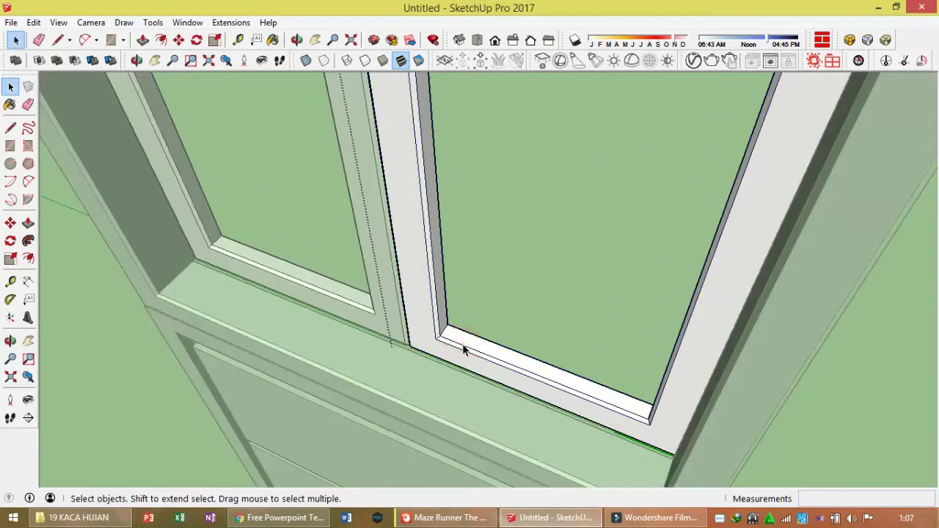
{"action": "key", "text": "Escape"}
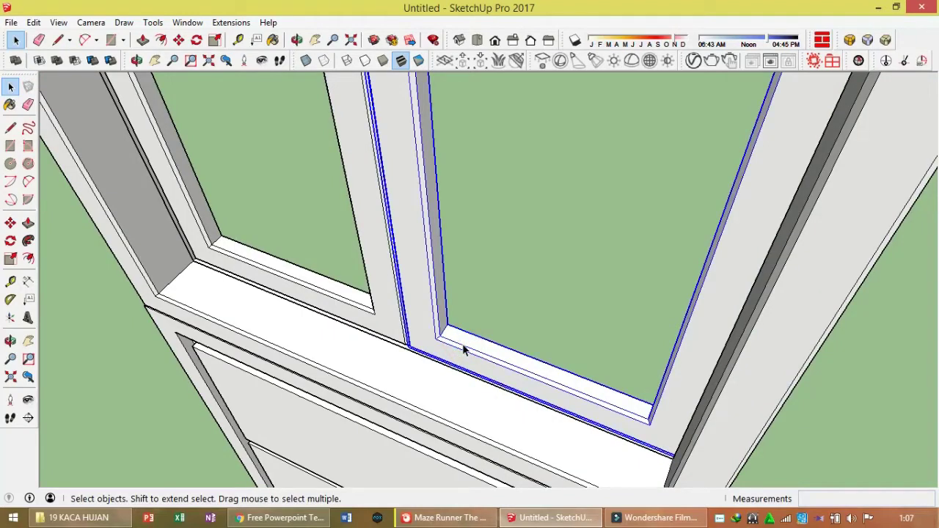
Open the window frame group for editing and select the upper-right pane frame edge
{"action": "key", "text": "r"}
{"action": "key", "text": "space"}
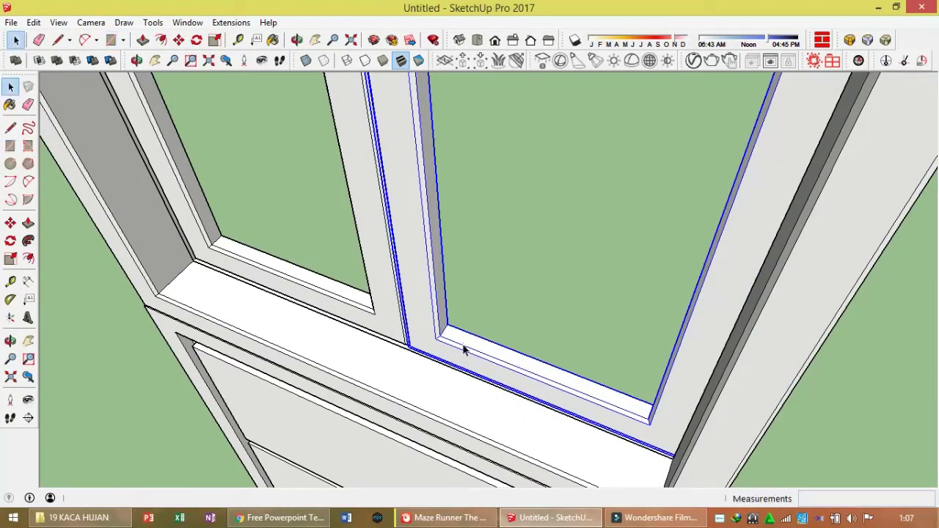
{"action": "double_click", "coordinate": [462, 349]}
{"action": "left_click", "coordinate": [463, 350]}
{"action": "scroll", "coordinate": [463, 349], "scroll_direction": "down", "scroll_amount": 2}
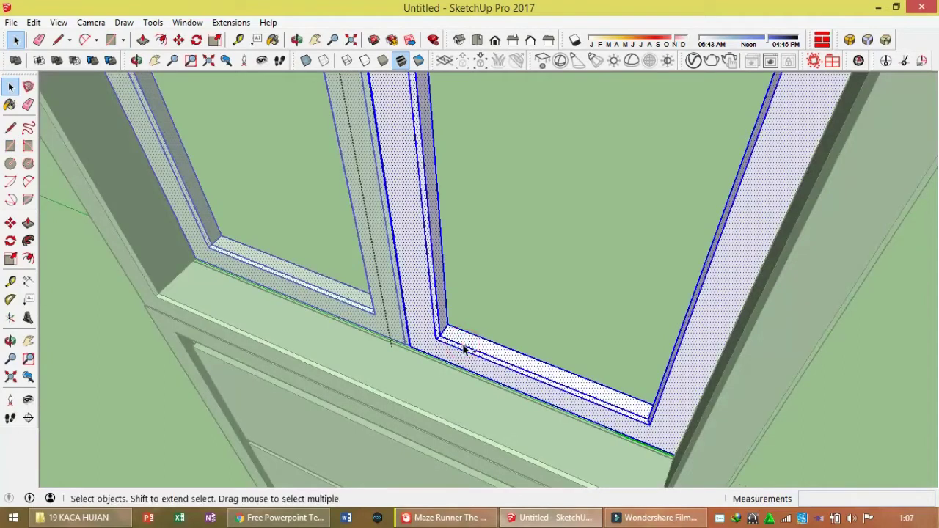
{"action": "scroll", "coordinate": [458, 356], "scroll_direction": "down", "scroll_amount": 3}
{"action": "scroll", "coordinate": [453, 367], "scroll_direction": "down", "scroll_amount": 3}
{"action": "scroll", "coordinate": [468, 308], "scroll_direction": "up", "scroll_amount": 3}
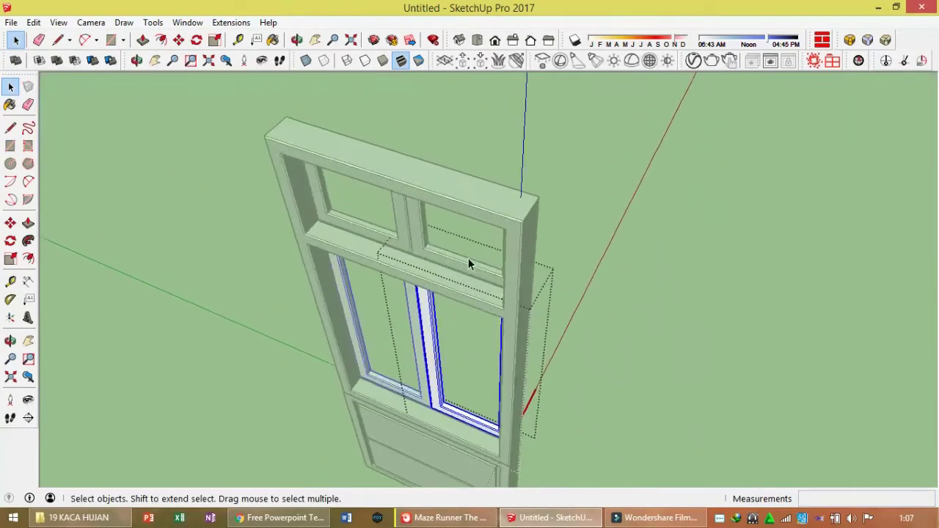
{"action": "scroll", "coordinate": [470, 260], "scroll_direction": "up", "scroll_amount": 3}
{"action": "left_click", "coordinate": [471, 266]}
Select the upper pane frames and draw a glass rectangle across the opening, corner to corner
{"action": "double_click", "coordinate": [471, 271]}
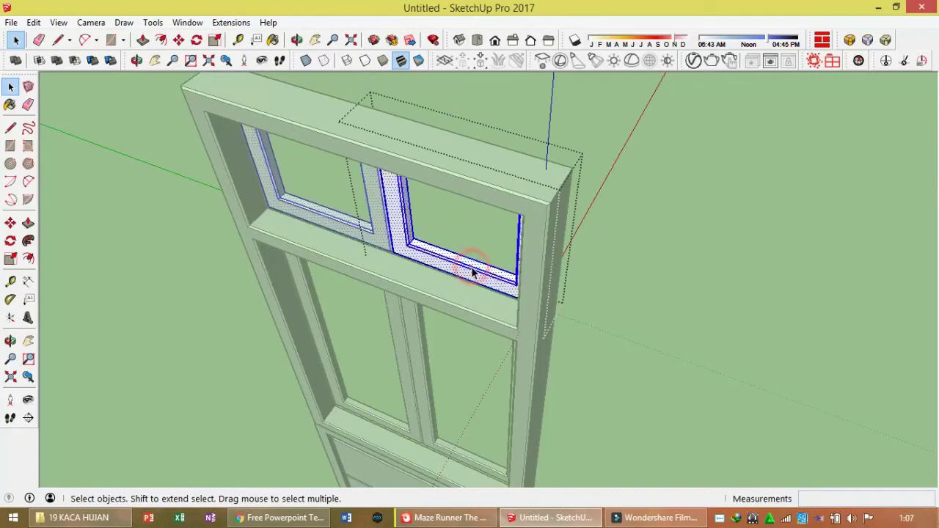
{"action": "scroll", "coordinate": [471, 272], "scroll_direction": "up", "scroll_amount": 3}
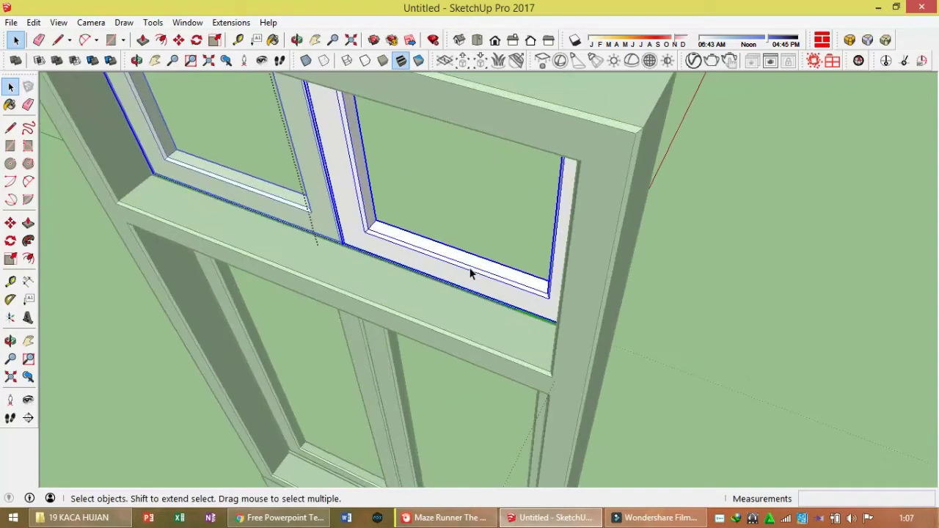
{"action": "scroll", "coordinate": [440, 309], "scroll_direction": "down", "scroll_amount": 2}
{"action": "scroll", "coordinate": [424, 317], "scroll_direction": "down", "scroll_amount": 2}
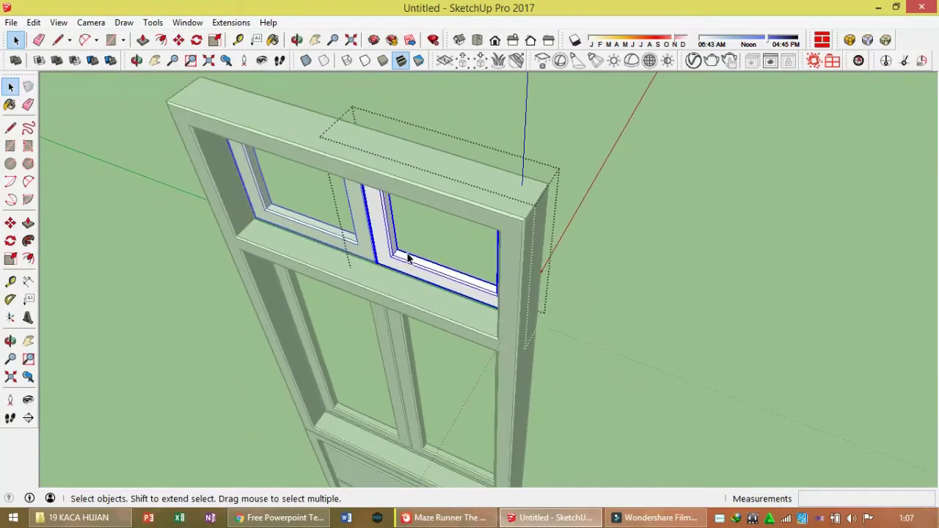
{"action": "key", "text": "r"}
{"action": "scroll", "coordinate": [400, 253], "scroll_direction": "up", "scroll_amount": 3}
{"action": "left_click", "coordinate": [391, 258]}
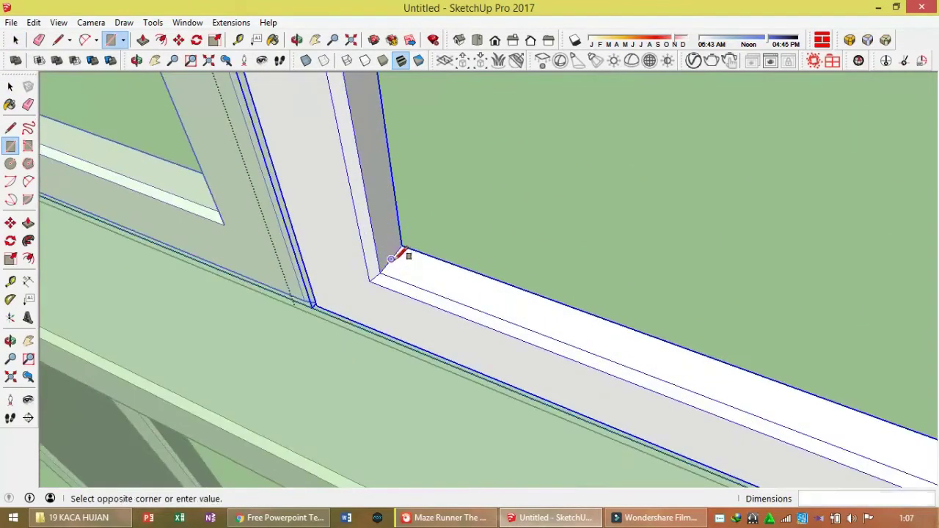
{"action": "scroll", "coordinate": [402, 255], "scroll_direction": "down", "scroll_amount": 5}
{"action": "middle_click_drag", "start_coordinate": [457, 300], "coordinate": [628, 126]}
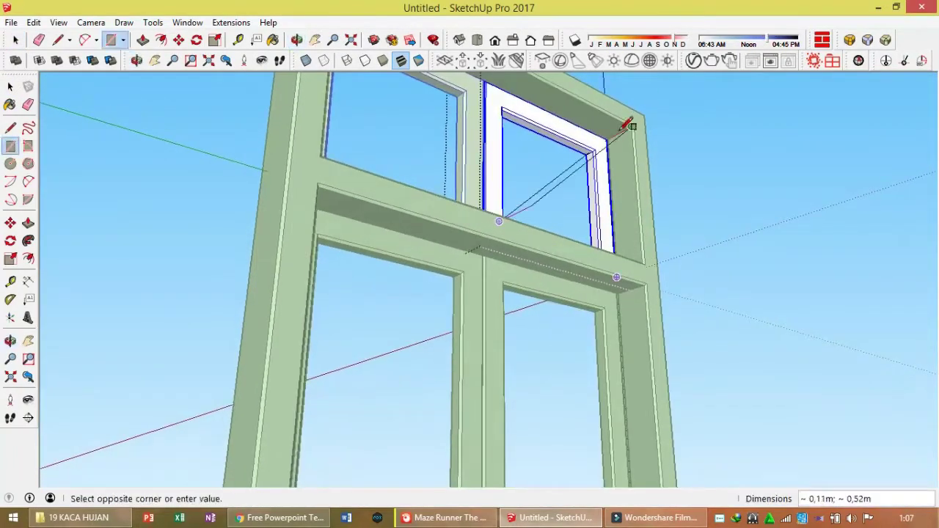
{"action": "scroll", "coordinate": [628, 125], "scroll_direction": "up", "scroll_amount": 3}
{"action": "scroll", "coordinate": [554, 181], "scroll_direction": "up", "scroll_amount": 1}
{"action": "left_click", "coordinate": [557, 184]}
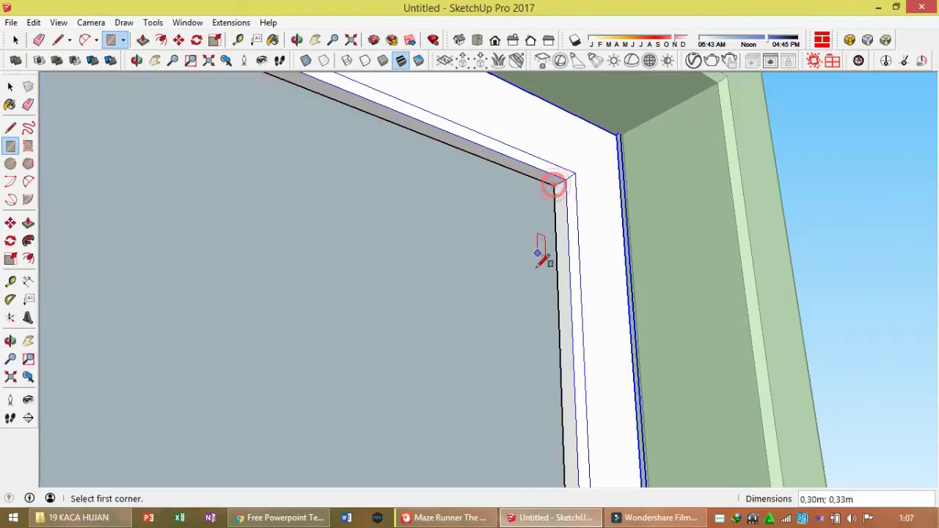
{"action": "middle_click_drag", "start_coordinate": [539, 253], "coordinate": [522, 279]}
Push-pull the new pane face to a 0,01 m thickness
{"action": "key", "text": "p"}
{"action": "middle_click_drag", "start_coordinate": [499, 352], "coordinate": [482, 365]}
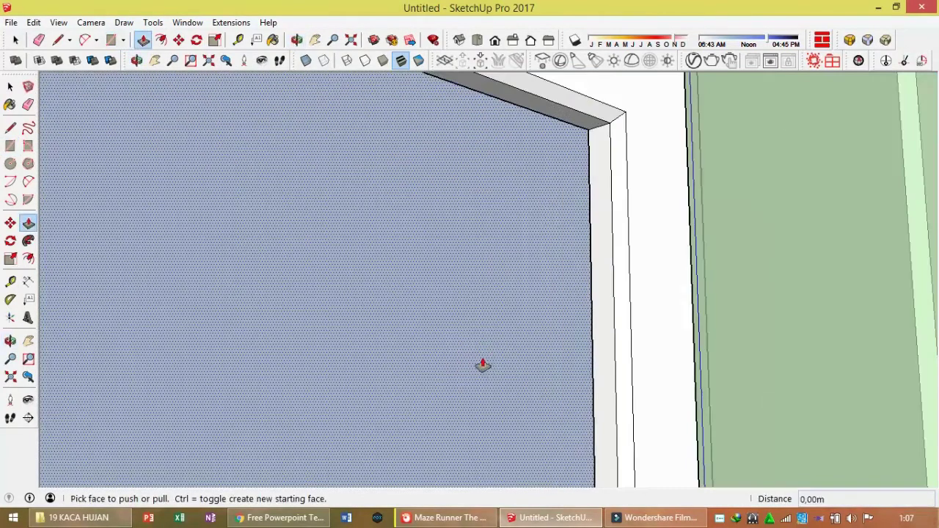
{"action": "left_click", "coordinate": [483, 364]}
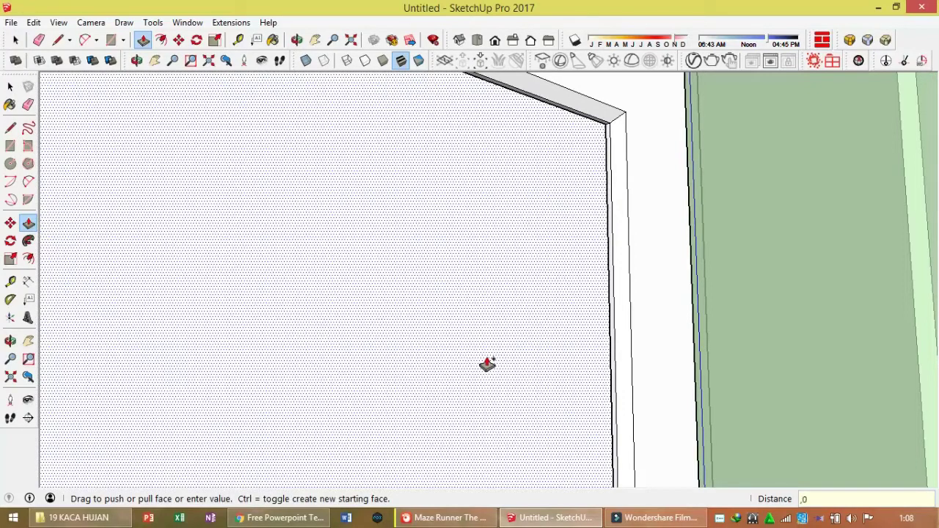
{"action": "type", "text": "1"}
{"action": "key", "text": "Return"}
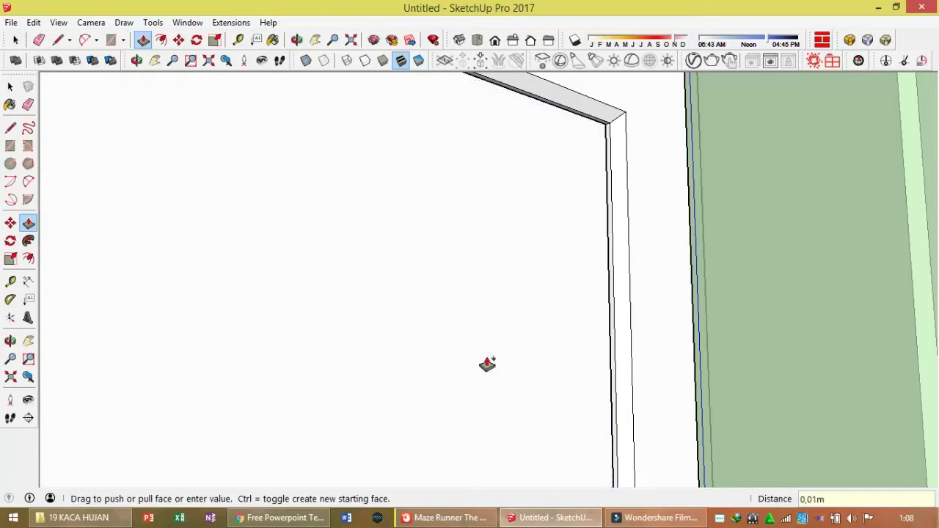
{"action": "scroll", "coordinate": [487, 365], "scroll_direction": "down", "scroll_amount": 5}
{"action": "scroll", "coordinate": [471, 338], "scroll_direction": "down", "scroll_amount": 3}
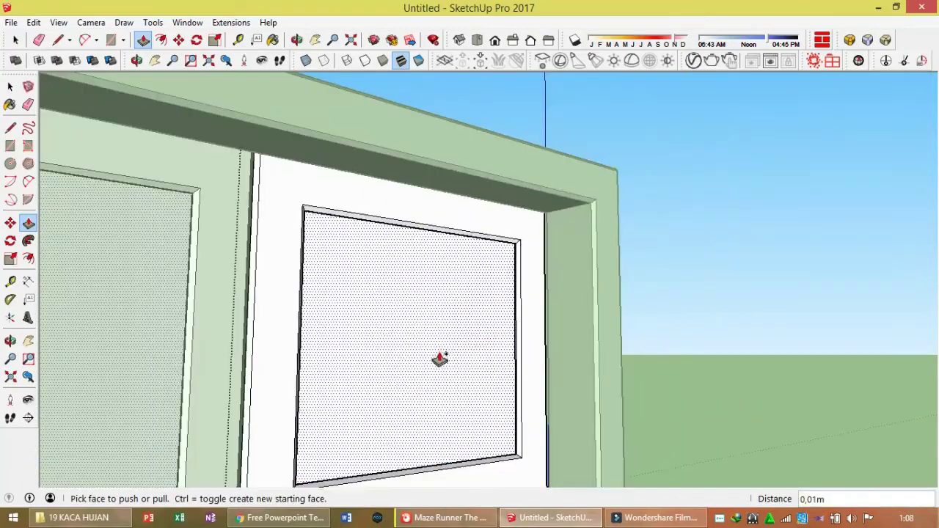
Reverse the pane's faces so its front side faces outward
{"action": "mouse_move", "coordinate": [430, 363]}
{"action": "middle_mouse_down"}
{"action": "mouse_move", "coordinate": [818, 364]}
{"action": "mouse_move", "coordinate": [536, 352]}
{"action": "middle_mouse_up"}
{"action": "right_click", "coordinate": [536, 350]}
{"action": "left_click", "coordinate": [500, 344]}
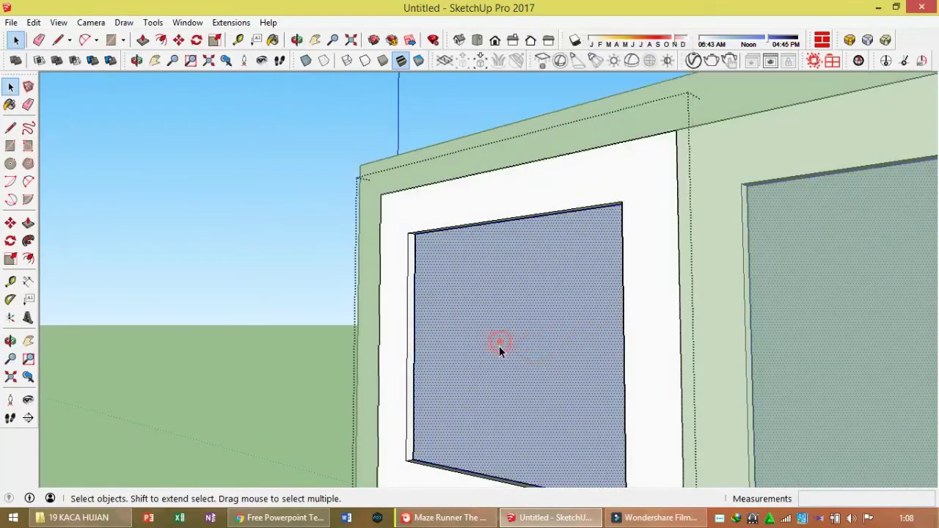
{"action": "right_click", "coordinate": [499, 345]}
{"action": "left_click", "coordinate": [577, 176]}
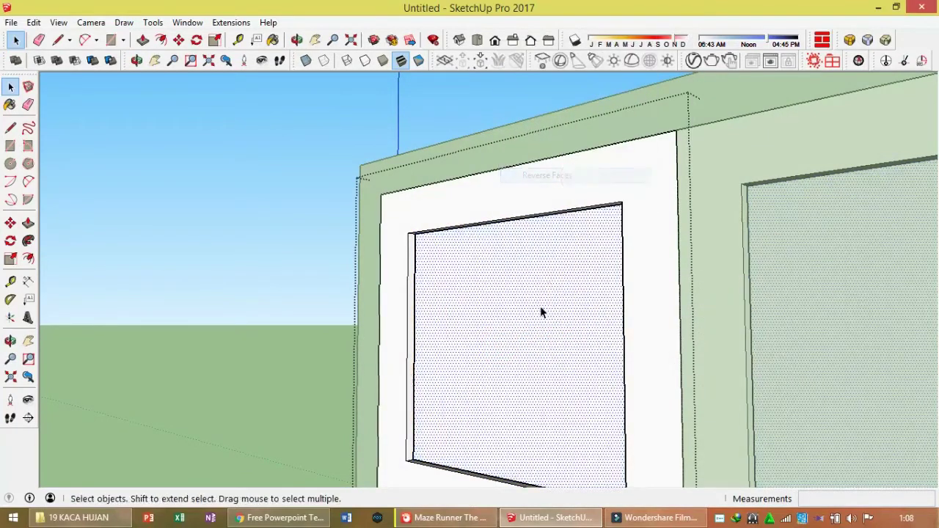
Orbit around the frame and select the right pane with its frame edges
{"action": "mouse_move", "coordinate": [556, 309]}
{"action": "middle_mouse_down"}
{"action": "mouse_move", "coordinate": [289, 312]}
{"action": "mouse_move", "coordinate": [245, 325]}
{"action": "middle_mouse_up"}
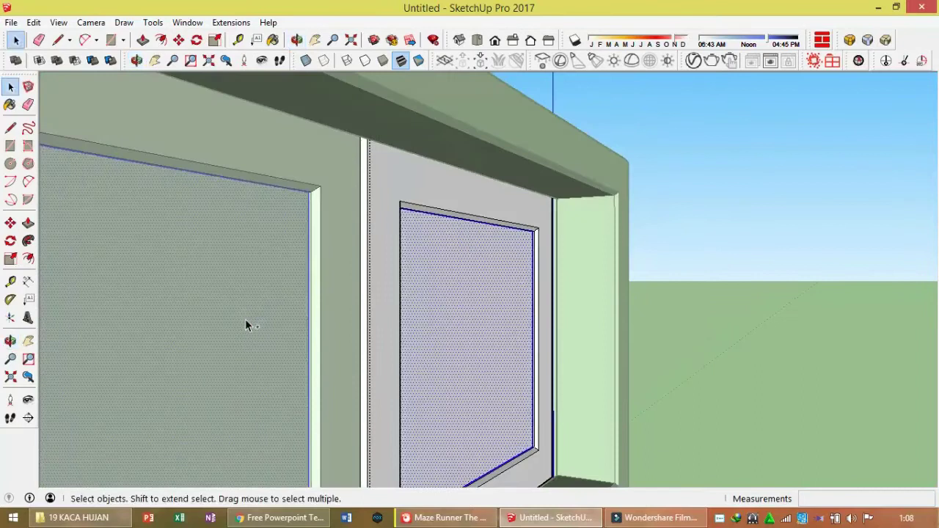
{"action": "left_click", "coordinate": [245, 323], "text": "shift"}
{"action": "middle_click_drag", "start_coordinate": [553, 327], "coordinate": [469, 258]}
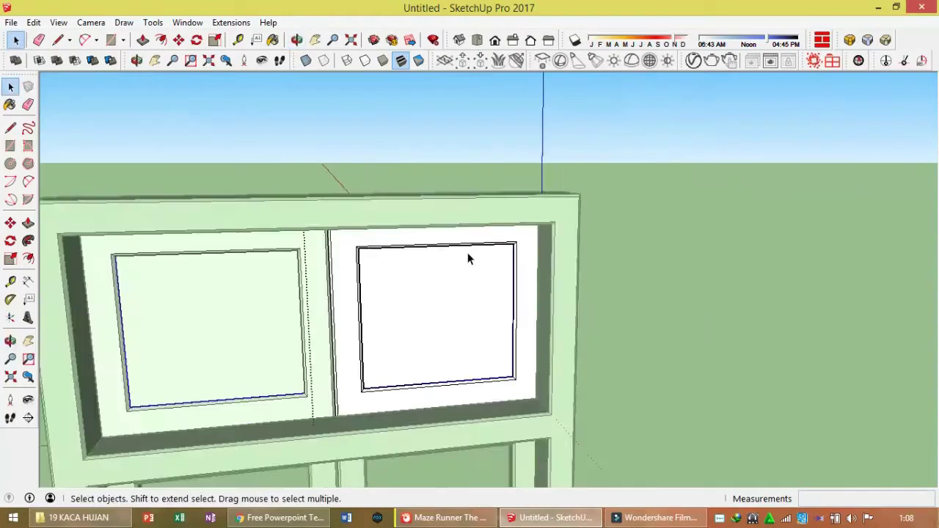
{"action": "scroll", "coordinate": [469, 258], "scroll_direction": "down", "scroll_amount": 3}
{"action": "scroll", "coordinate": [481, 352], "scroll_direction": "up", "scroll_amount": 1}
{"action": "scroll", "coordinate": [472, 377], "scroll_direction": "down", "scroll_amount": 1}
{"action": "scroll", "coordinate": [472, 454], "scroll_direction": "up", "scroll_amount": 3}
{"action": "scroll", "coordinate": [521, 431], "scroll_direction": "up", "scroll_amount": 1}
{"action": "scroll", "coordinate": [524, 426], "scroll_direction": "up", "scroll_amount": 1}
{"action": "scroll", "coordinate": [517, 411], "scroll_direction": "up", "scroll_amount": 1}
{"action": "scroll", "coordinate": [499, 446], "scroll_direction": "up", "scroll_amount": 2}
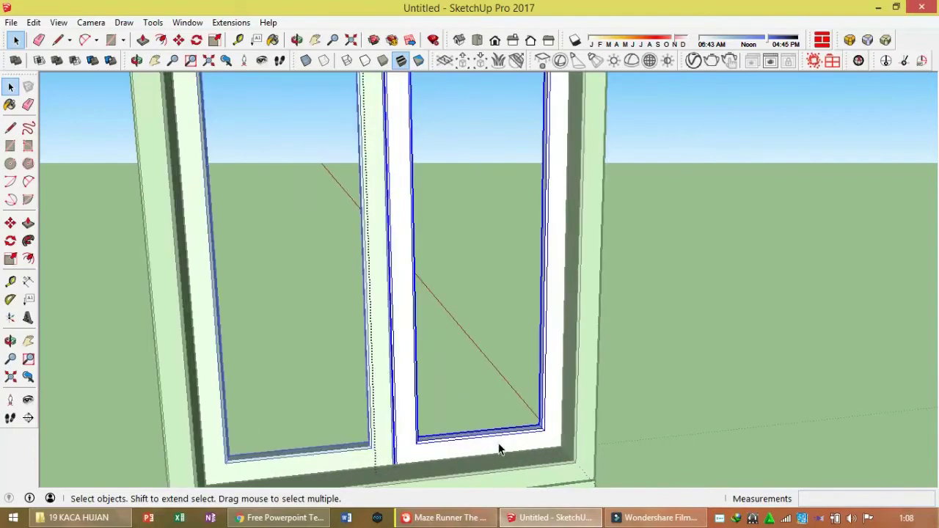
{"action": "left_click", "coordinate": [499, 449]}
{"action": "double_click", "coordinate": [499, 449]}
{"action": "left_click", "coordinate": [499, 449]}
{"action": "scroll", "coordinate": [496, 435], "scroll_direction": "up", "scroll_amount": 1}
Draw a rectangle face across the next pane opening from corner to corner
{"action": "key", "text": "r"}
{"action": "mouse_move", "coordinate": [497, 434]}
{"action": "middle_mouse_down"}
{"action": "mouse_move", "coordinate": [321, 461]}
{"action": "mouse_move", "coordinate": [370, 400]}
{"action": "middle_mouse_up"}
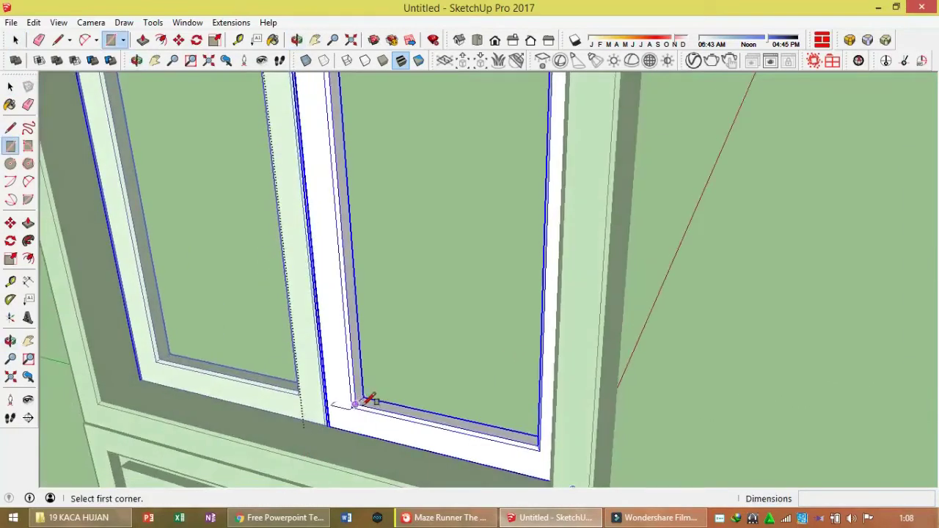
{"action": "scroll", "coordinate": [366, 400], "scroll_direction": "up", "scroll_amount": 1}
{"action": "scroll", "coordinate": [367, 400], "scroll_direction": "up", "scroll_amount": 1}
{"action": "scroll", "coordinate": [366, 399], "scroll_direction": "up", "scroll_amount": 1}
{"action": "left_click", "coordinate": [365, 397]}
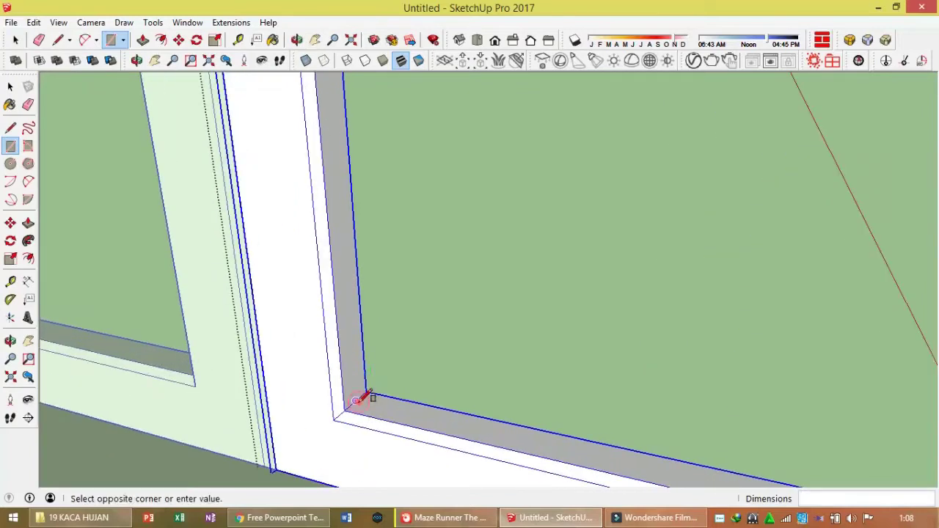
{"action": "scroll", "coordinate": [375, 389], "scroll_direction": "down", "scroll_amount": 3}
{"action": "middle_click_drag", "start_coordinate": [388, 382], "coordinate": [454, 188]}
{"action": "scroll", "coordinate": [389, 376], "scroll_direction": "up", "scroll_amount": 3}
{"action": "scroll", "coordinate": [389, 376], "scroll_direction": "down", "scroll_amount": 2}
{"action": "mouse_move", "coordinate": [389, 375]}
{"action": "middle_mouse_down"}
{"action": "mouse_move", "coordinate": [556, 172]}
{"action": "mouse_move", "coordinate": [447, 428]}
{"action": "middle_mouse_up"}
{"action": "scroll", "coordinate": [535, 215], "scroll_direction": "down", "scroll_amount": 1}
{"action": "scroll", "coordinate": [475, 307], "scroll_direction": "down", "scroll_amount": 1}
{"action": "scroll", "coordinate": [503, 196], "scroll_direction": "down", "scroll_amount": 1}
{"action": "mouse_move", "coordinate": [504, 195]}
{"action": "middle_mouse_down"}
{"action": "mouse_move", "coordinate": [573, 113]}
{"action": "mouse_move", "coordinate": [550, 213]}
{"action": "middle_mouse_up"}
{"action": "scroll", "coordinate": [551, 205], "scroll_direction": "up", "scroll_amount": 3}
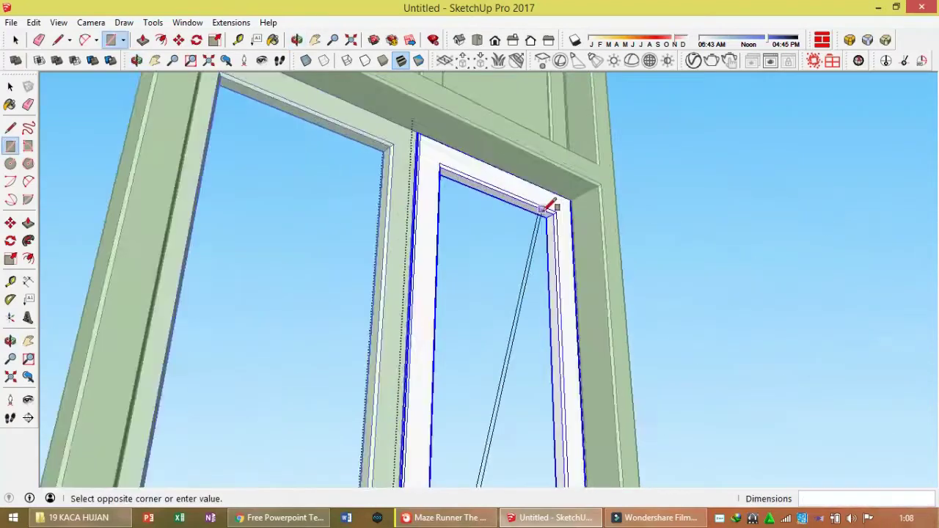
{"action": "scroll", "coordinate": [544, 210], "scroll_direction": "up", "scroll_amount": 2}
{"action": "scroll", "coordinate": [565, 210], "scroll_direction": "up", "scroll_amount": 2}
{"action": "left_click", "coordinate": [566, 212]}
{"action": "key", "text": "space"}
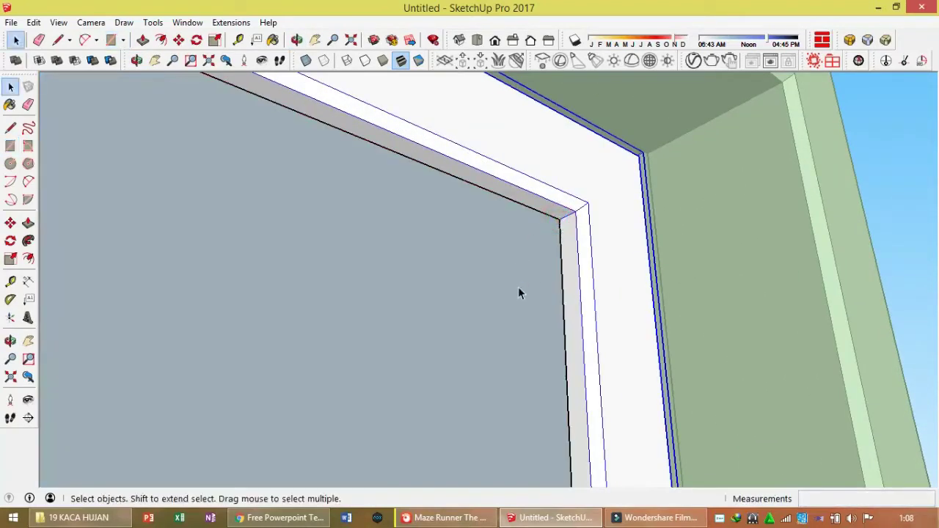
Reverse the new face so its front faces outward, then select it with its edges
{"action": "key", "text": "p"}
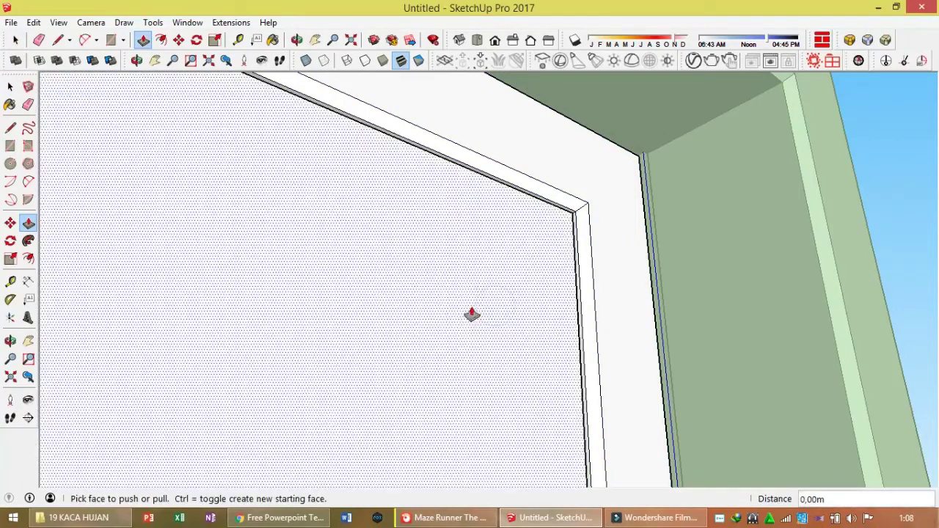
{"action": "middle_click_drag", "start_coordinate": [471, 314], "coordinate": [719, 337]}
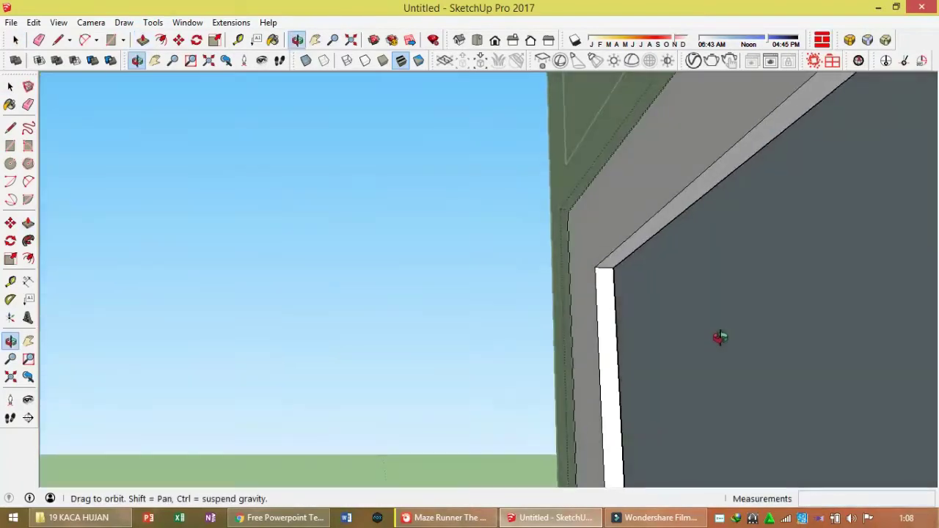
{"action": "key", "text": "space"}
{"action": "right_click", "coordinate": [720, 336]}
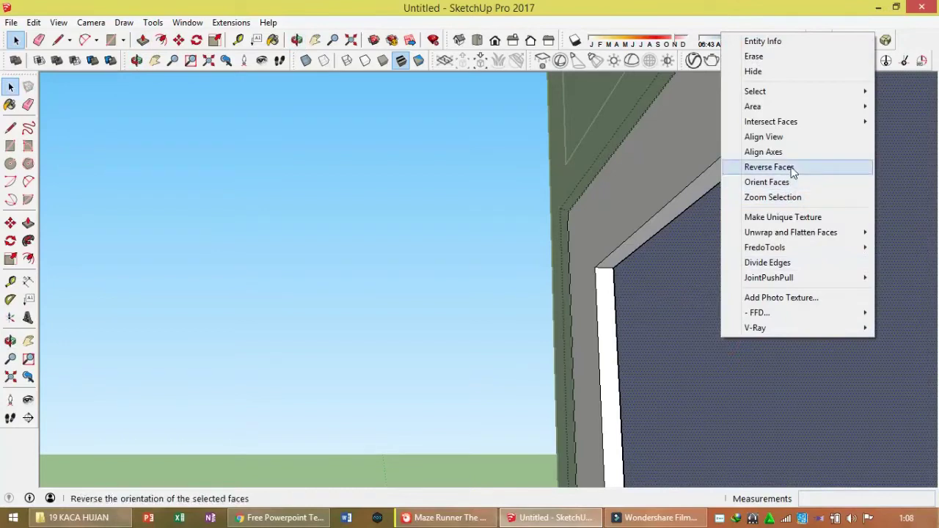
{"action": "left_click", "coordinate": [789, 166]}
{"action": "double_click", "coordinate": [756, 326]}
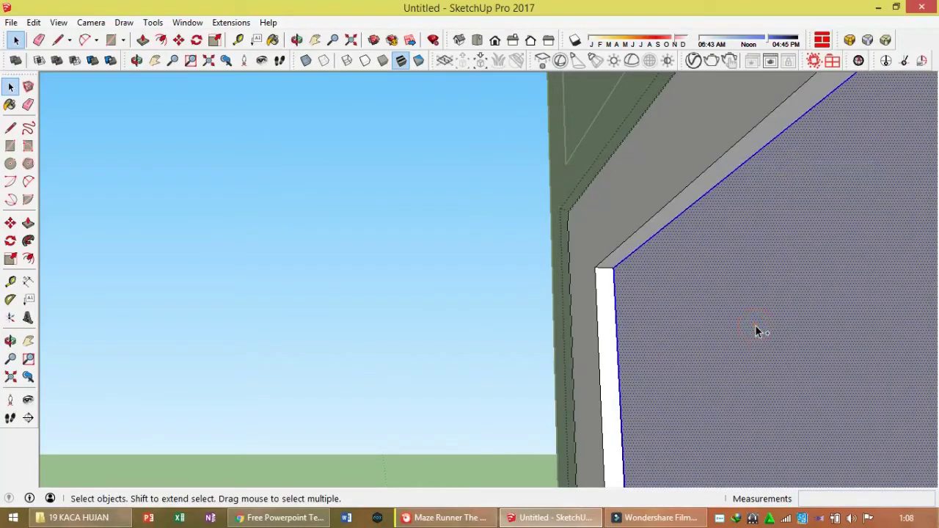
{"action": "middle_click_drag", "start_coordinate": [741, 328], "coordinate": [584, 296]}
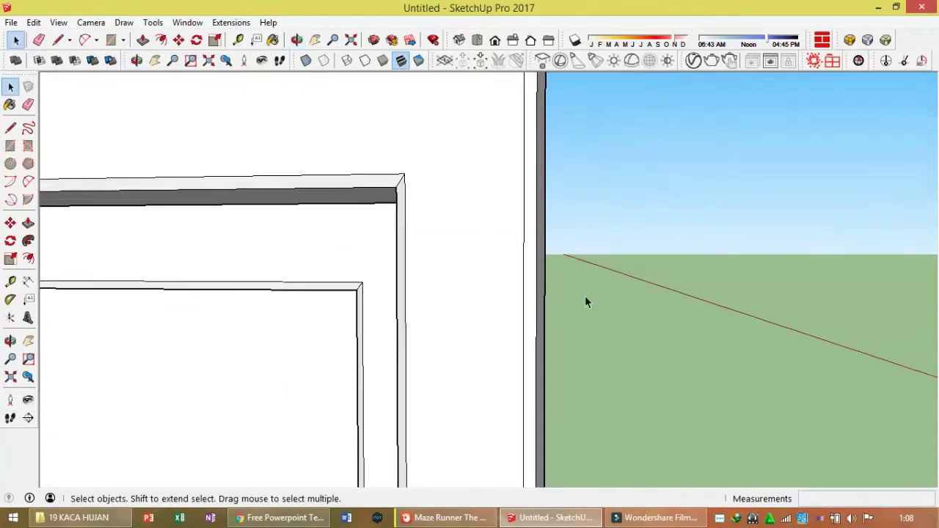
Pan and zoom out to bring the whole door into view
{"action": "scroll", "coordinate": [130, 340], "scroll_direction": "down", "scroll_amount": 3}
{"action": "scroll", "coordinate": [270, 327], "scroll_direction": "down", "scroll_amount": 2}
{"action": "key", "text": "h"}
{"action": "left_click_drag", "start_coordinate": [275, 317], "coordinate": [617, 292]}
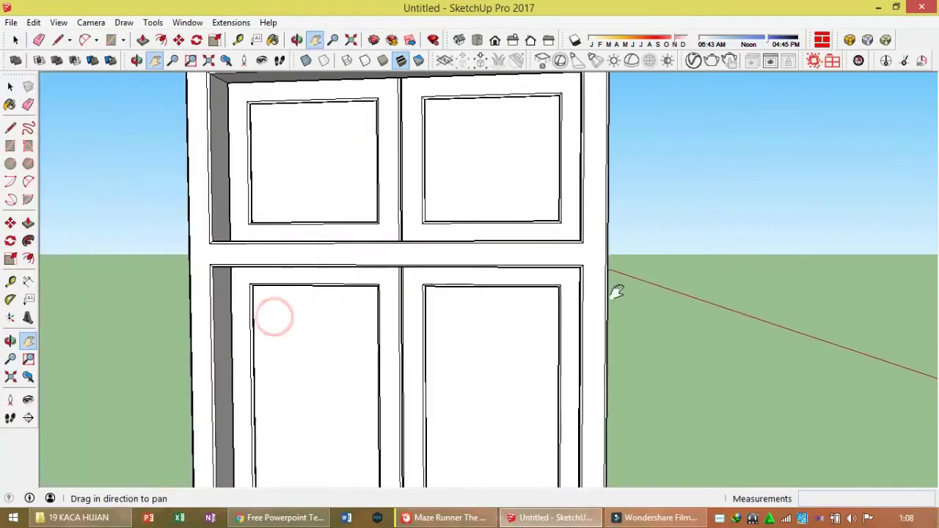
{"action": "scroll", "coordinate": [400, 330], "scroll_direction": "down", "scroll_amount": 2}
{"action": "scroll", "coordinate": [426, 304], "scroll_direction": "down", "scroll_amount": 3}
{"action": "scroll", "coordinate": [476, 280], "scroll_direction": "down", "scroll_amount": 2}
{"action": "mouse_move", "coordinate": [506, 279]}
{"action": "middle_mouse_down"}
{"action": "mouse_move", "coordinate": [471, 306]}
{"action": "mouse_move", "coordinate": [182, 387]}
{"action": "mouse_move", "coordinate": [484, 399]}
{"action": "middle_mouse_up"}
{"action": "scroll", "coordinate": [465, 298], "scroll_direction": "down", "scroll_amount": 2}
{"action": "key", "text": "space"}
Select the whole door and make it a component named "3"
{"action": "left_click", "coordinate": [485, 314]}
{"action": "right_click", "coordinate": [484, 314]}
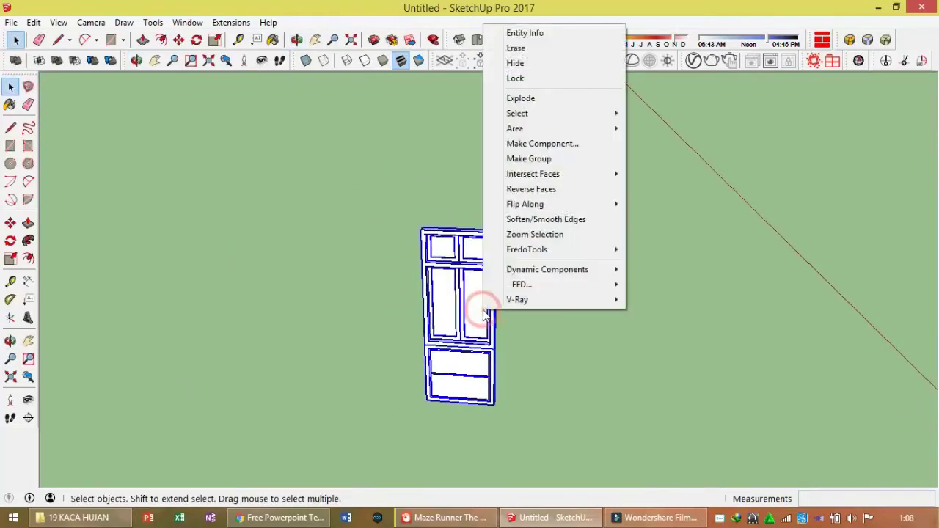
{"action": "left_click", "coordinate": [562, 147]}
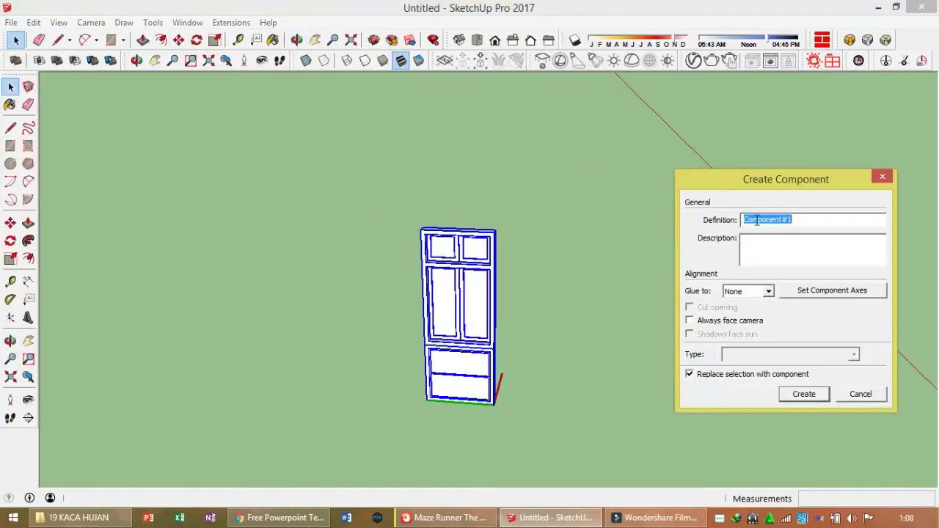
{"action": "left_click", "coordinate": [803, 395]}
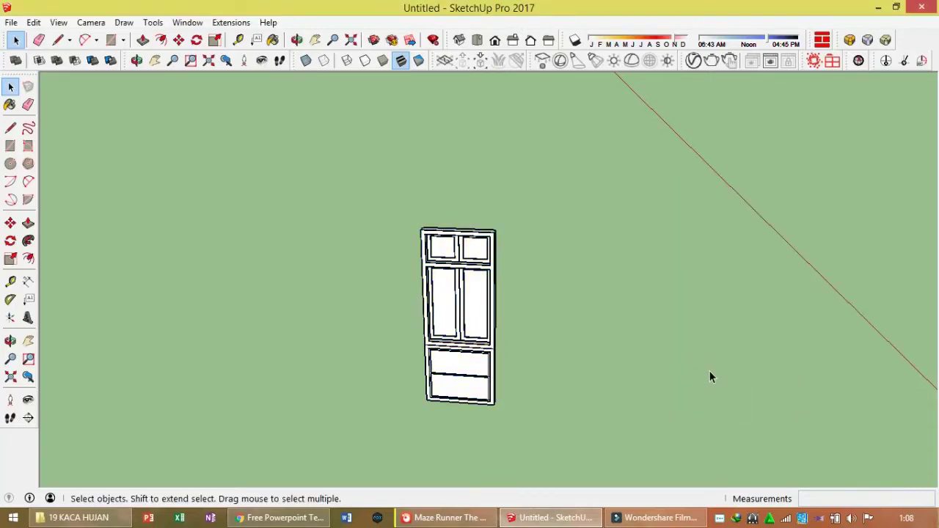
Copy the cabinet door component beside the original in the room corner
{"action": "scroll", "coordinate": [709, 376], "scroll_direction": "up", "scroll_amount": 5}
{"action": "mouse_move", "coordinate": [698, 352]}
{"action": "middle_mouse_down"}
{"action": "mouse_move", "coordinate": [652, 425]}
{"action": "mouse_move", "coordinate": [464, 335]}
{"action": "middle_mouse_up"}
{"action": "left_click", "coordinate": [465, 335]}
{"action": "key", "text": "m"}
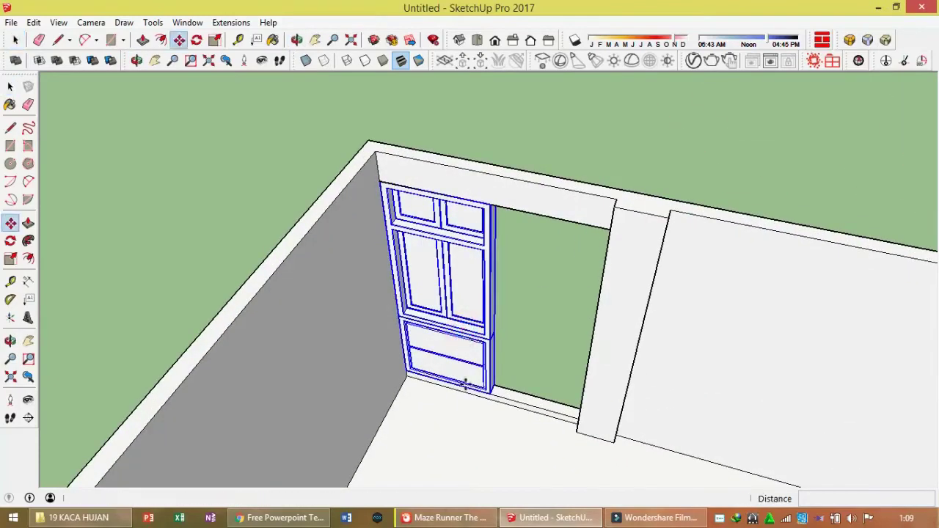
{"action": "scroll", "coordinate": [387, 361], "scroll_direction": "up", "scroll_amount": 3}
{"action": "scroll", "coordinate": [370, 352], "scroll_direction": "up", "scroll_amount": 1}
{"action": "key", "text": "ctrl"}
{"action": "left_click", "coordinate": [368, 348]}
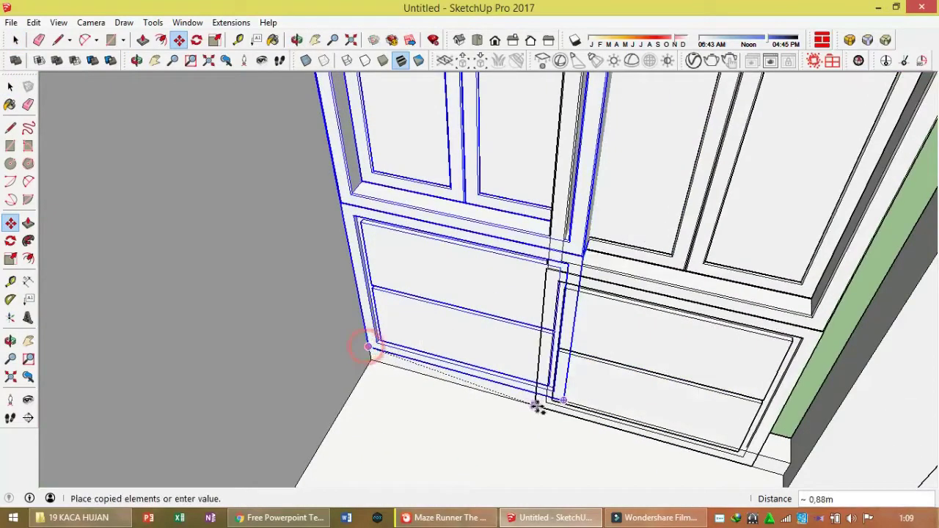
{"action": "left_click", "coordinate": [563, 401]}
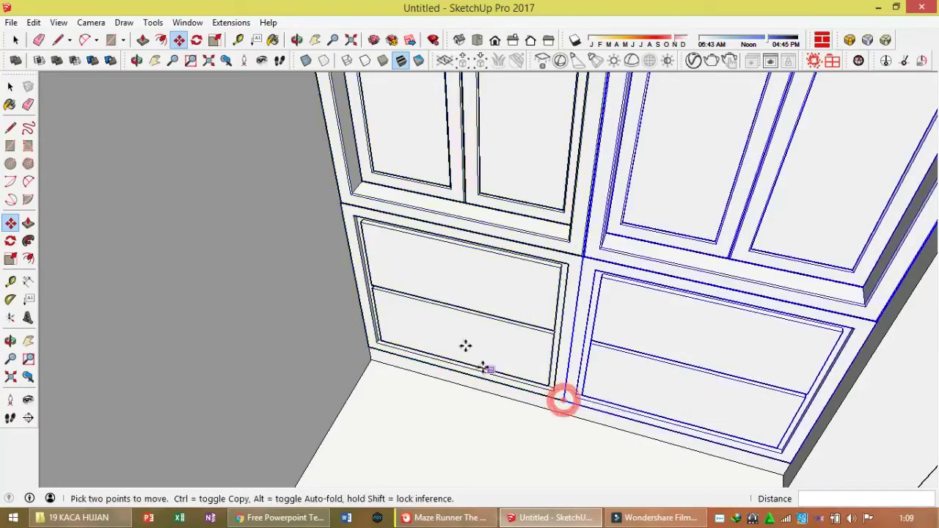
{"action": "scroll", "coordinate": [440, 330], "scroll_direction": "down", "scroll_amount": 5}
{"action": "mouse_move", "coordinate": [379, 300]}
{"action": "middle_mouse_down"}
{"action": "mouse_move", "coordinate": [331, 287]}
{"action": "mouse_move", "coordinate": [355, 286]}
{"action": "mouse_move", "coordinate": [399, 258]}
{"action": "mouse_move", "coordinate": [385, 173]}
{"action": "middle_mouse_up"}
{"action": "key", "text": "space"}
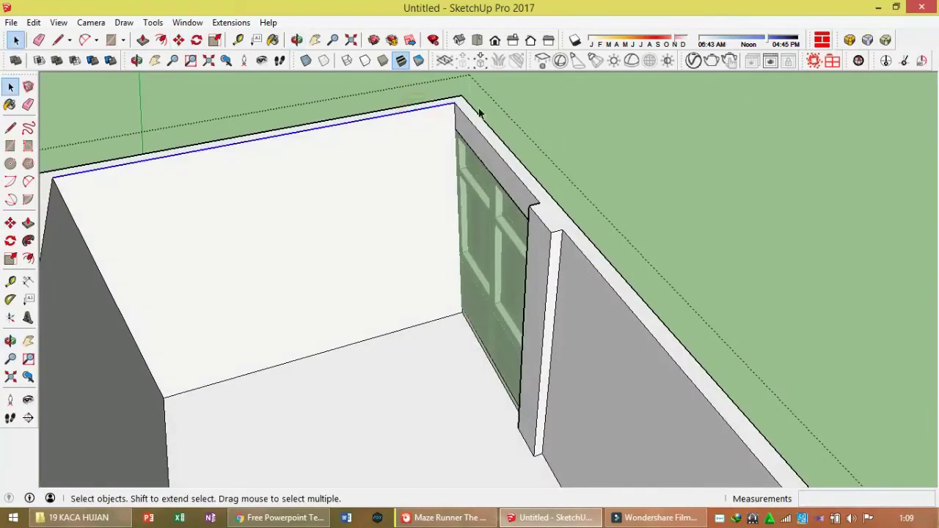
Copy the wall's top edge 0,30m down the wall
{"action": "middle_click_drag", "start_coordinate": [479, 112], "coordinate": [489, 110]}
{"action": "scroll", "coordinate": [439, 109], "scroll_direction": "up", "scroll_amount": 2}
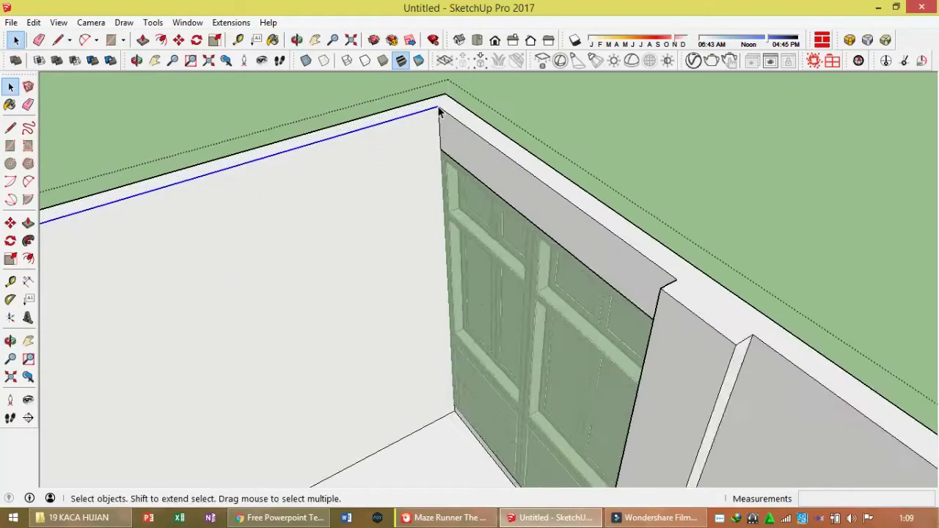
{"action": "scroll", "coordinate": [439, 109], "scroll_direction": "up", "scroll_amount": 1}
{"action": "key", "text": "m"}
{"action": "scroll", "coordinate": [438, 109], "scroll_direction": "up", "scroll_amount": 1}
{"action": "key", "text": "ctrl"}
{"action": "left_click", "coordinate": [441, 106]}
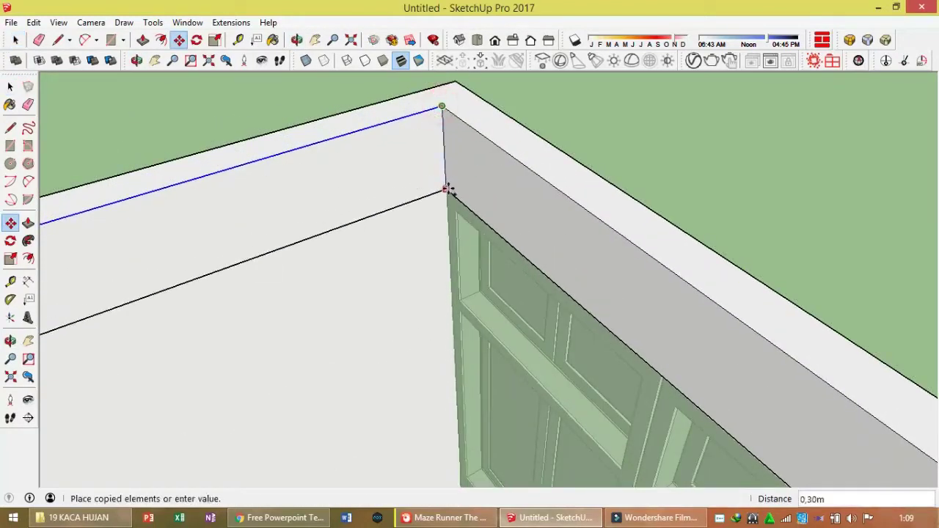
{"action": "scroll", "coordinate": [446, 189], "scroll_direction": "up", "scroll_amount": 1}
{"action": "scroll", "coordinate": [448, 187], "scroll_direction": "up", "scroll_amount": 1}
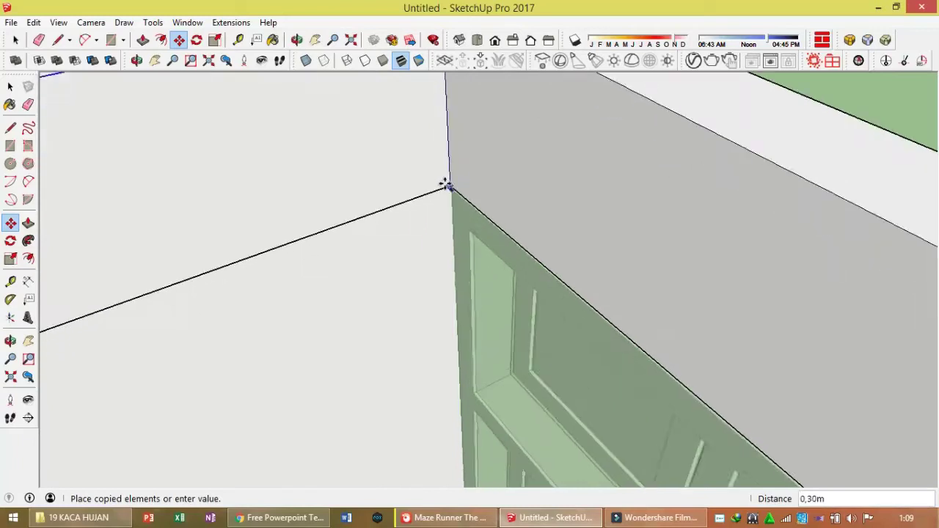
{"action": "left_click", "coordinate": [455, 188]}
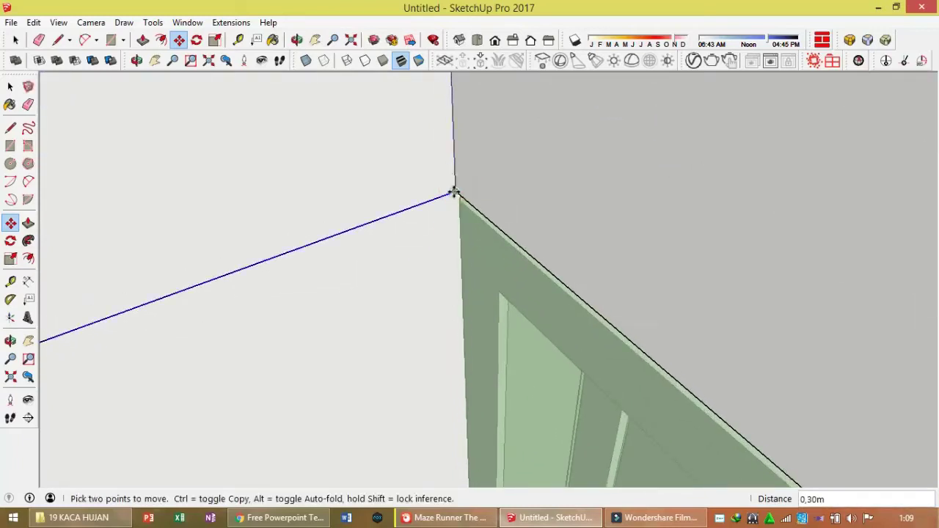
Copy the new line again so it sits at the wall corner
{"action": "left_click", "coordinate": [453, 192]}
{"action": "scroll", "coordinate": [442, 166], "scroll_direction": "down", "scroll_amount": 1}
{"action": "scroll", "coordinate": [440, 169], "scroll_direction": "down", "scroll_amount": 1}
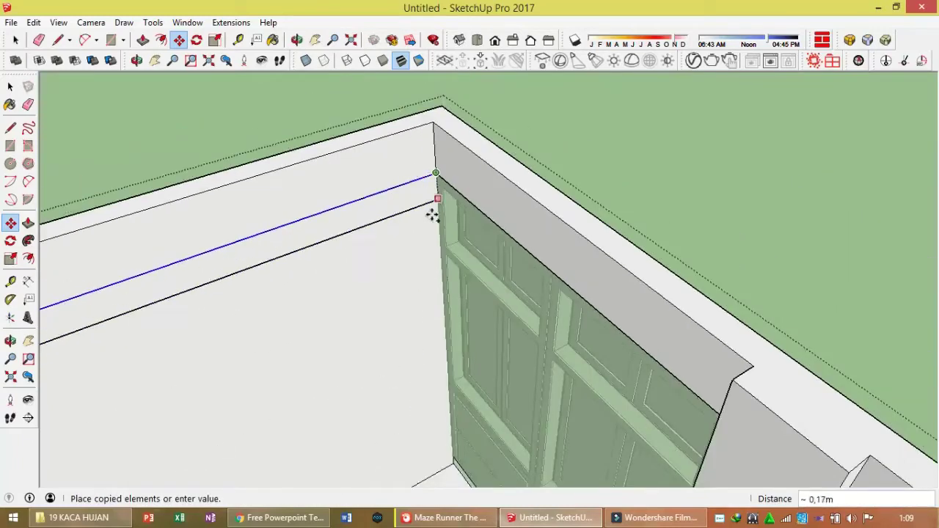
{"action": "scroll", "coordinate": [421, 433], "scroll_direction": "up", "scroll_amount": 2}
{"action": "scroll", "coordinate": [456, 343], "scroll_direction": "up", "scroll_amount": 1}
{"action": "scroll", "coordinate": [486, 335], "scroll_direction": "up", "scroll_amount": 1}
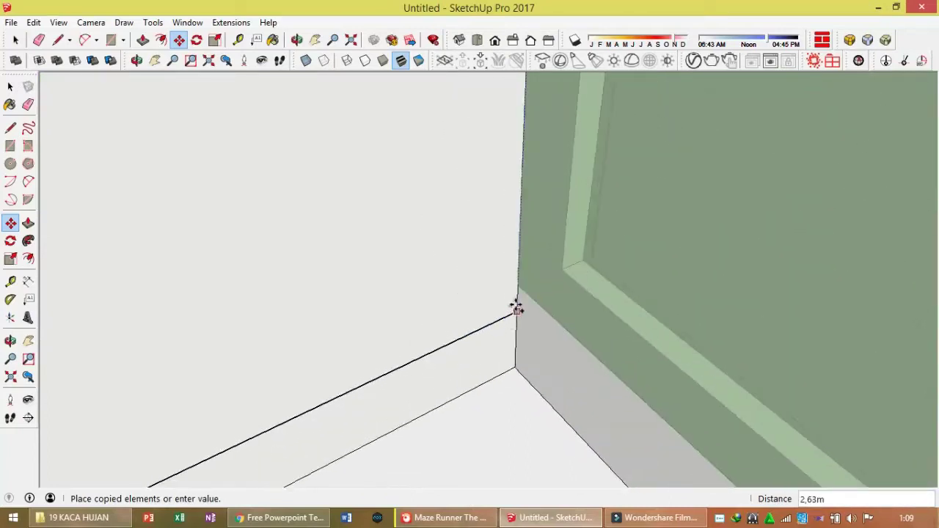
{"action": "left_click", "coordinate": [517, 286]}
{"action": "scroll", "coordinate": [433, 293], "scroll_direction": "down", "scroll_amount": 1}
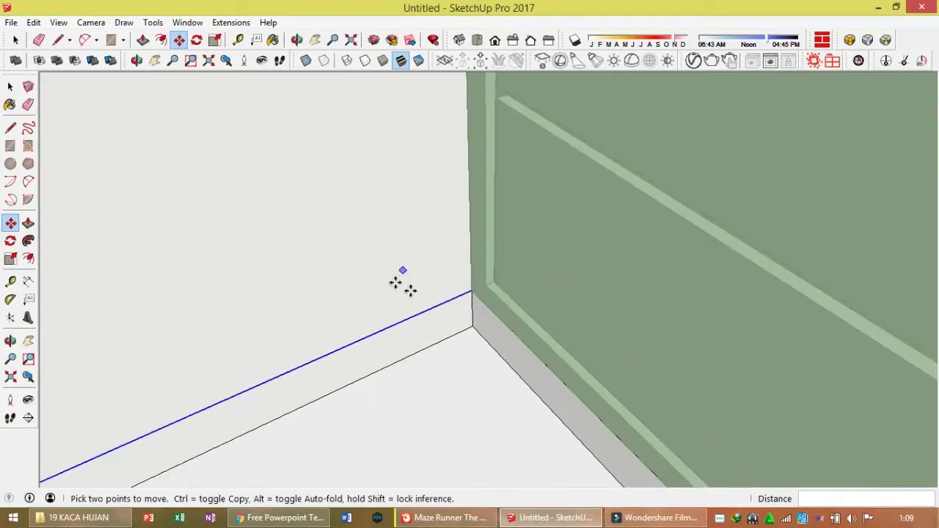
{"action": "scroll", "coordinate": [403, 283], "scroll_direction": "down", "scroll_amount": 2}
{"action": "scroll", "coordinate": [419, 272], "scroll_direction": "down", "scroll_amount": 2}
{"action": "scroll", "coordinate": [411, 242], "scroll_direction": "down", "scroll_amount": 3}
Push/pull the back wall face outward
{"action": "middle_click_drag", "start_coordinate": [472, 208], "coordinate": [440, 213]}
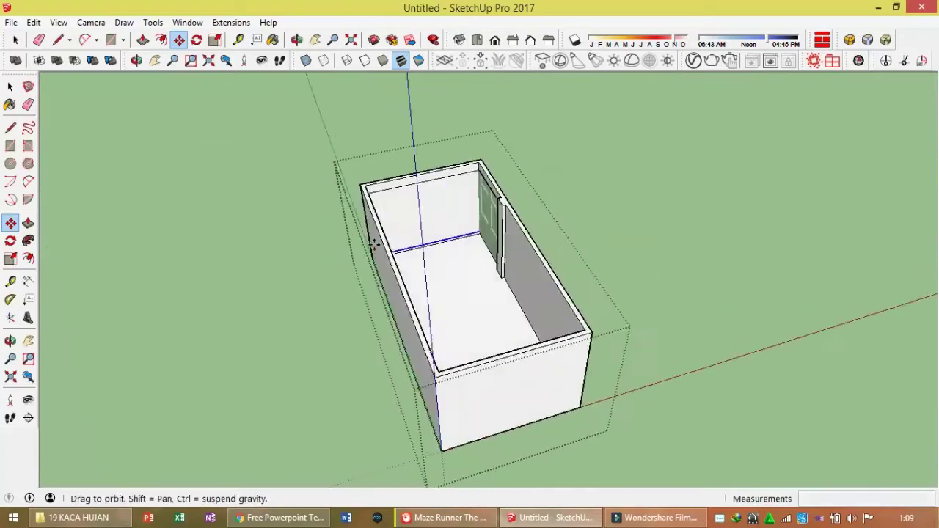
{"action": "scroll", "coordinate": [438, 212], "scroll_direction": "up", "scroll_amount": 3}
{"action": "key", "text": "space"}
{"action": "left_click", "coordinate": [438, 212]}
{"action": "key", "text": "p"}
{"action": "left_click", "coordinate": [451, 219]}
{"action": "left_click", "coordinate": [404, 184]}
{"action": "key", "text": "space"}
{"action": "middle_click_drag", "start_coordinate": [404, 185], "coordinate": [614, 276]}
Rotate a cabinet door a quarter turn (90°) around a pivot on the floor
{"action": "key", "text": "space"}
{"action": "left_click", "coordinate": [506, 220]}
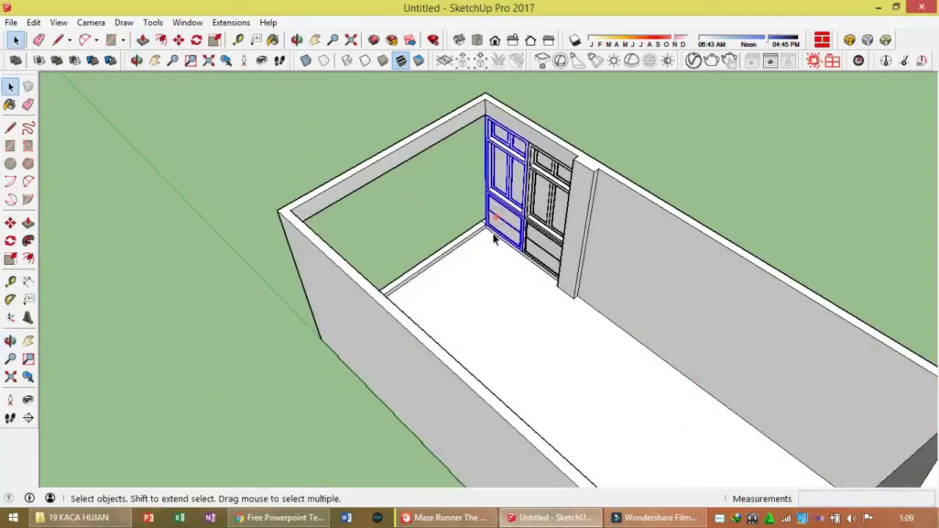
{"action": "scroll", "coordinate": [482, 308], "scroll_direction": "up", "scroll_amount": 1}
{"action": "scroll", "coordinate": [477, 301], "scroll_direction": "up", "scroll_amount": 3}
{"action": "key", "text": "q"}
{"action": "left_click", "coordinate": [442, 307]}
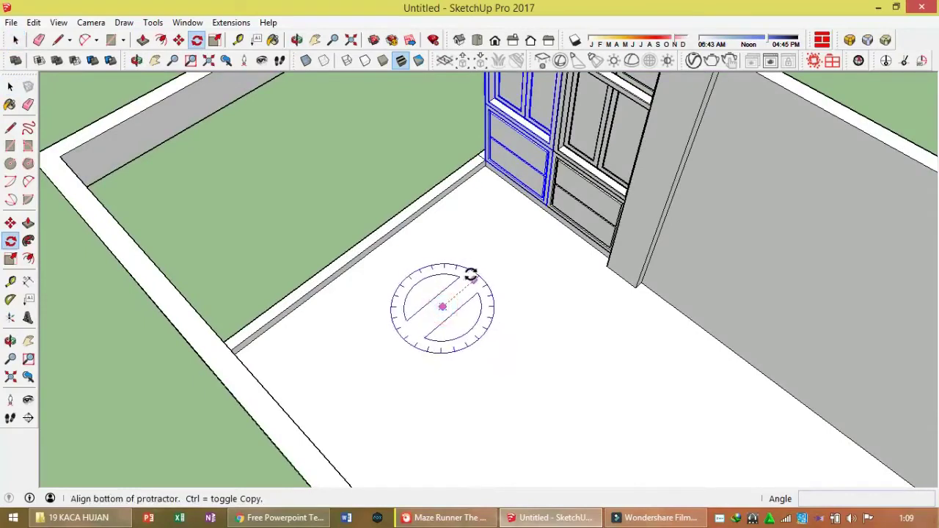
{"action": "left_click", "coordinate": [474, 279]}
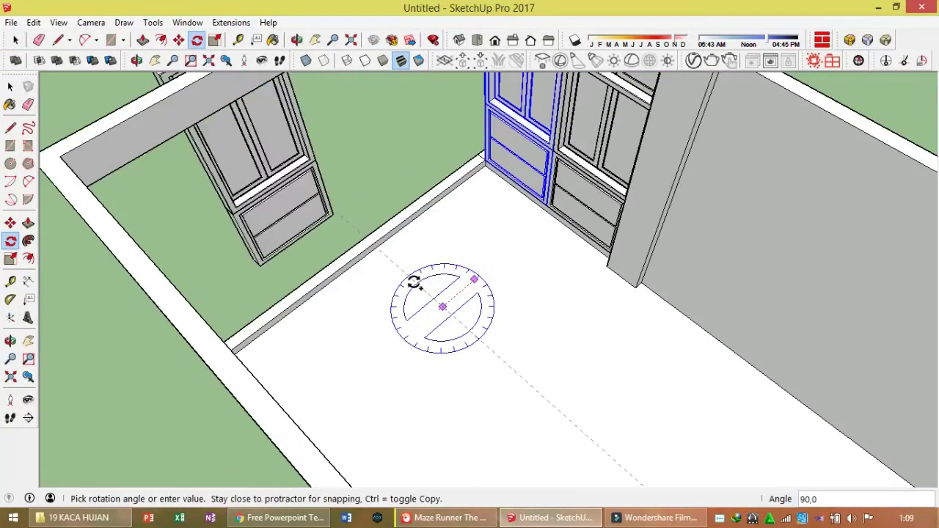
{"action": "left_click", "coordinate": [414, 283]}
Move the rotated door along the room's front wall
{"action": "key", "text": "m"}
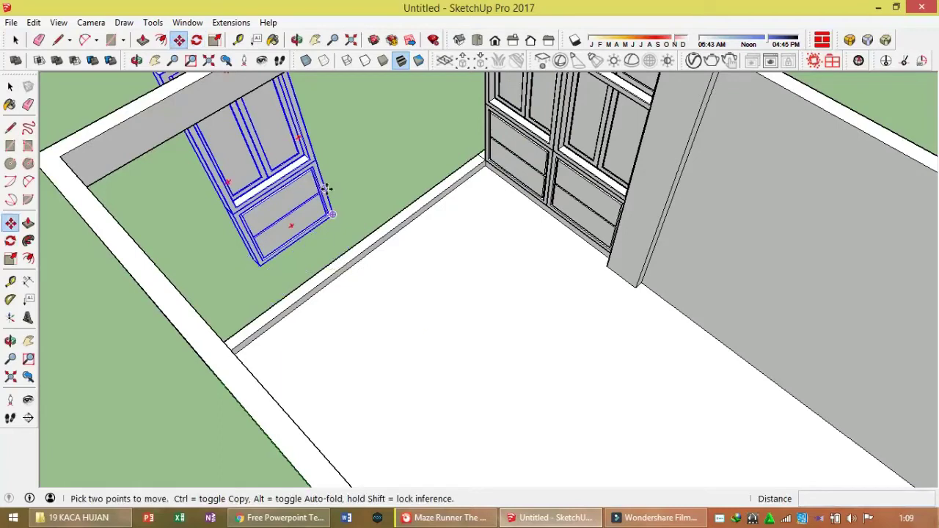
{"action": "left_click", "coordinate": [323, 192]}
{"action": "middle_click_drag", "start_coordinate": [323, 192], "coordinate": [625, 181]}
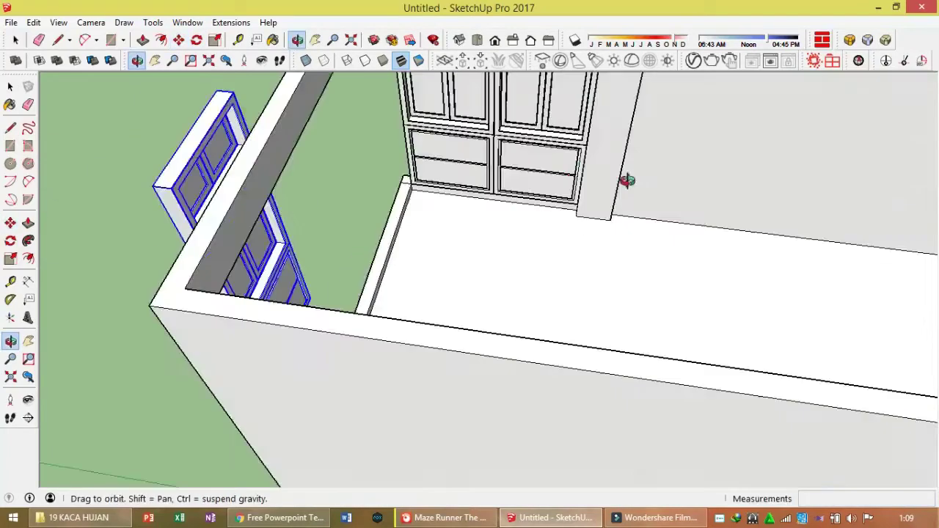
{"action": "scroll", "coordinate": [405, 335], "scroll_direction": "up", "scroll_amount": 3}
Inside the room group, push/pull the front wall face to open it up
{"action": "key", "text": "space"}
{"action": "double_click", "coordinate": [411, 357]}
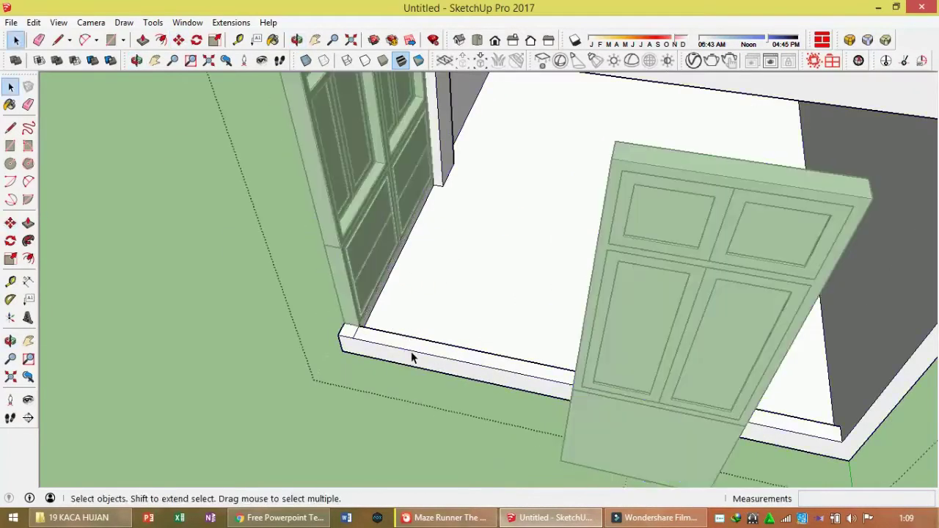
{"action": "key", "text": "p"}
{"action": "left_click", "coordinate": [348, 335]}
{"action": "middle_click_drag", "start_coordinate": [348, 335], "coordinate": [467, 227]}
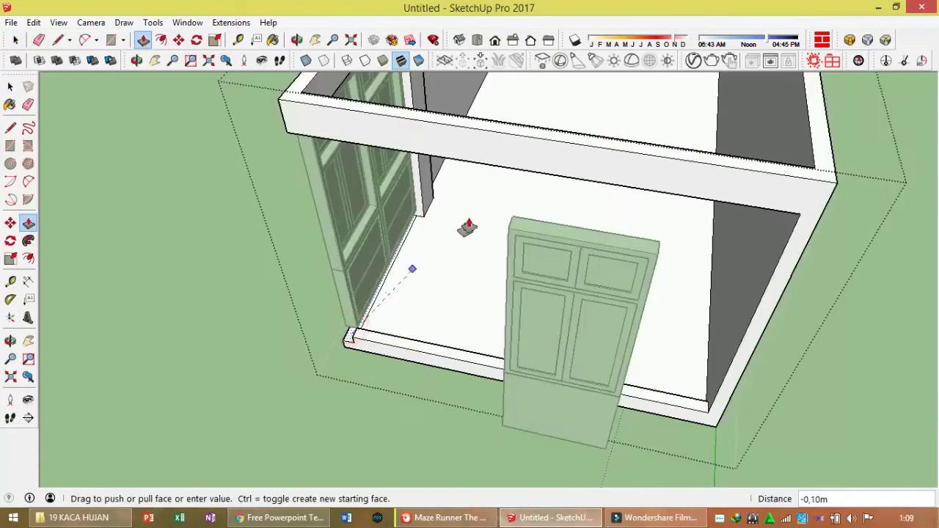
{"action": "left_click", "coordinate": [497, 171]}
{"action": "scroll", "coordinate": [344, 335], "scroll_direction": "up", "scroll_amount": 2}
{"action": "scroll", "coordinate": [346, 335], "scroll_direction": "up", "scroll_amount": 2}
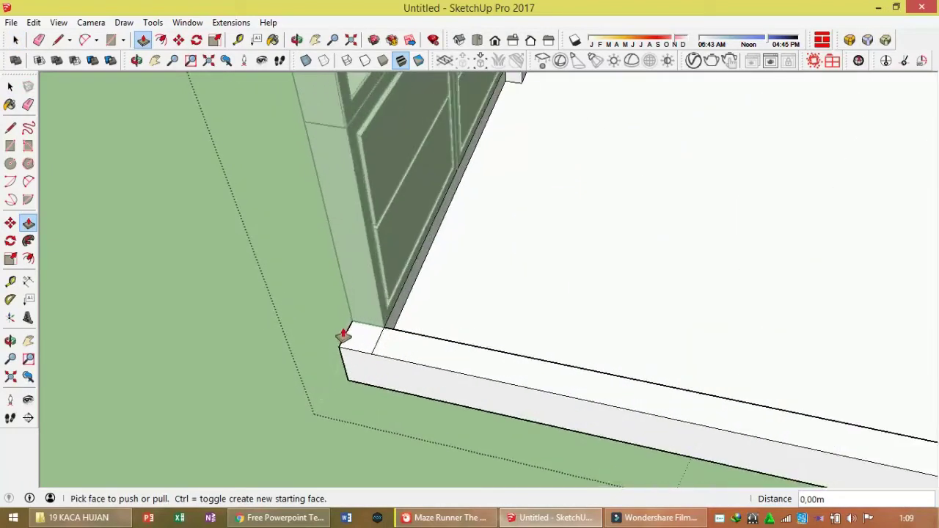
Draw a short line at the wall-top corner and pull that face across as a top beam
{"action": "key", "text": "l"}
{"action": "left_click", "coordinate": [350, 318]}
{"action": "left_click", "coordinate": [397, 325]}
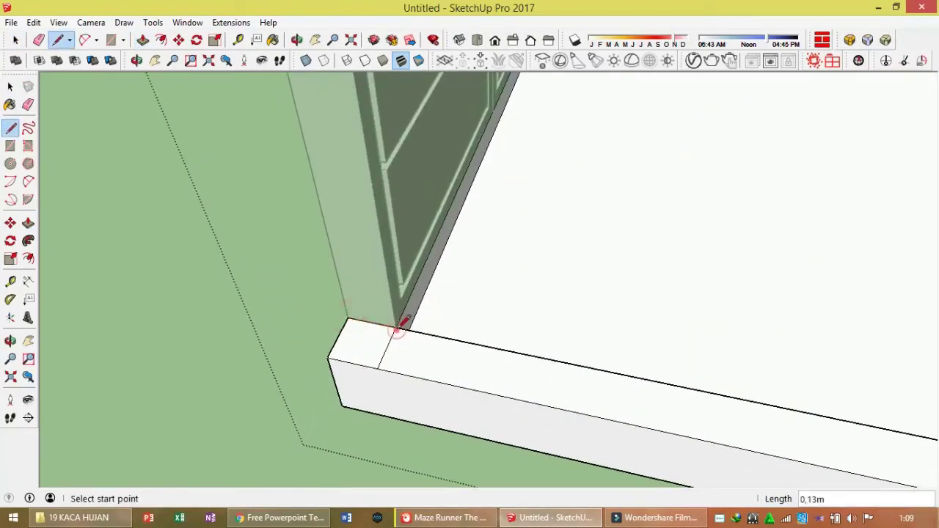
{"action": "key", "text": "p"}
{"action": "left_click", "coordinate": [383, 347]}
{"action": "scroll", "coordinate": [372, 361], "scroll_direction": "down", "scroll_amount": 3}
{"action": "scroll", "coordinate": [373, 361], "scroll_direction": "down", "scroll_amount": 3}
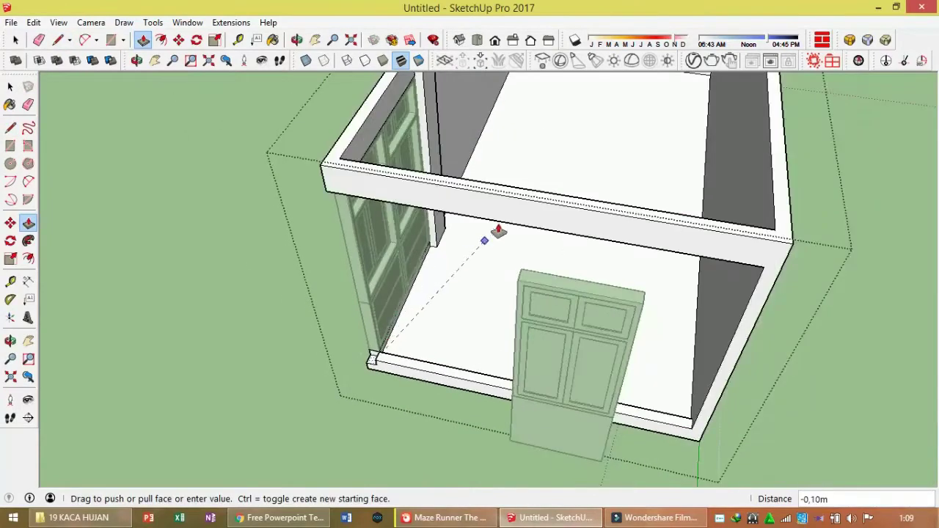
{"action": "left_click", "coordinate": [503, 227]}
{"action": "key", "text": "e"}
{"action": "scroll", "coordinate": [339, 193], "scroll_direction": "up", "scroll_amount": 2}
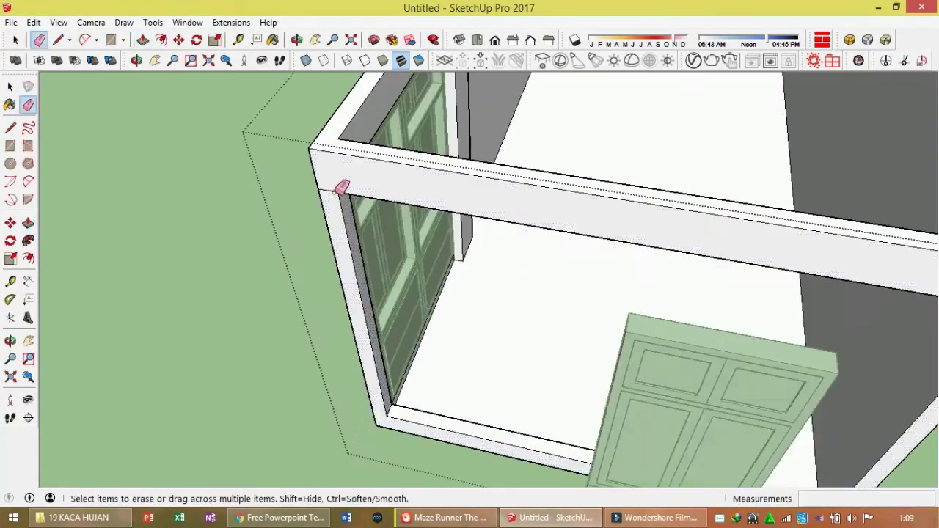
{"action": "mouse_move", "coordinate": [336, 188]}
{"action": "middle_mouse_down"}
{"action": "mouse_move", "coordinate": [645, 168]}
{"action": "mouse_move", "coordinate": [487, 213]}
{"action": "mouse_move", "coordinate": [509, 212]}
{"action": "mouse_move", "coordinate": [402, 181]}
{"action": "mouse_move", "coordinate": [705, 201]}
{"action": "mouse_move", "coordinate": [392, 245]}
{"action": "middle_mouse_up"}
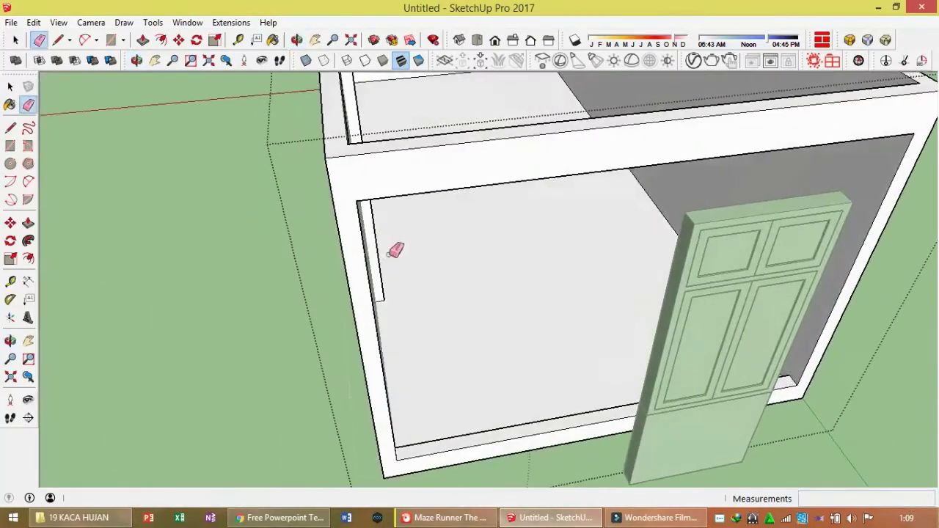
Move the paneled door unit to the front-left wall corner
{"action": "scroll", "coordinate": [508, 353], "scroll_direction": "down", "scroll_amount": 3}
{"action": "key", "text": "space"}
{"action": "scroll", "coordinate": [507, 354], "scroll_direction": "up", "scroll_amount": 2}
{"action": "left_click", "coordinate": [537, 356]}
{"action": "key", "text": "m"}
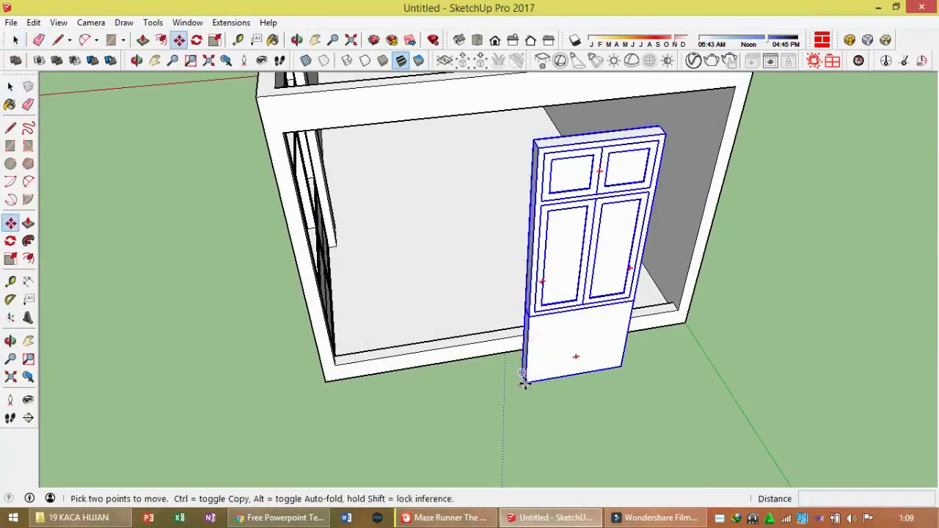
{"action": "left_click", "coordinate": [524, 380]}
{"action": "left_click", "coordinate": [336, 363]}
{"action": "scroll", "coordinate": [371, 367], "scroll_direction": "up", "scroll_amount": 2}
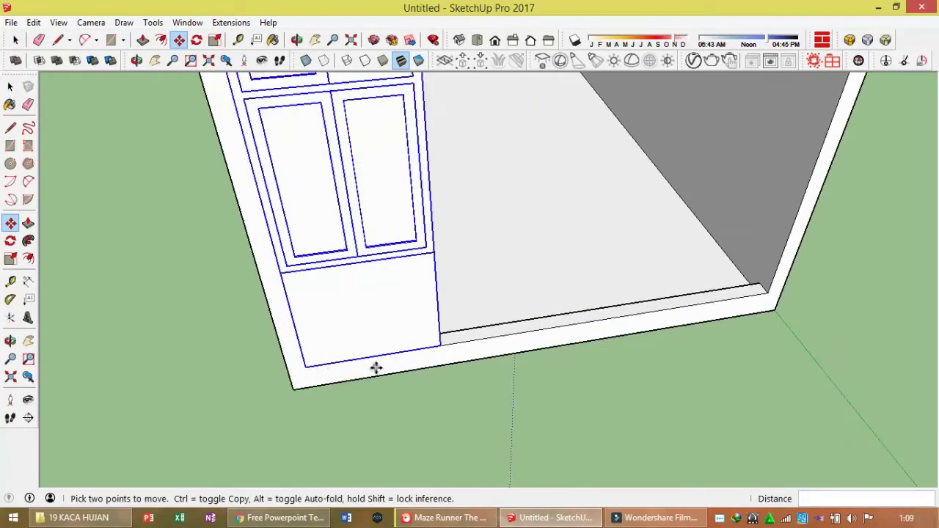
Copy the door 1,00 m beside itself and array it into a row of four
{"action": "key", "text": "ctrl"}
{"action": "left_click", "coordinate": [303, 365]}
{"action": "left_click", "coordinate": [440, 344]}
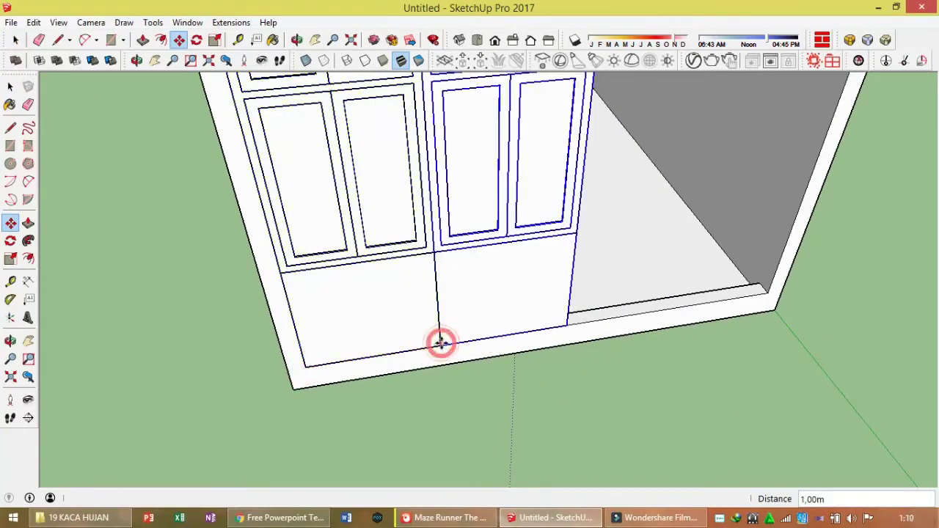
{"action": "type", "text": "x"}
{"action": "key", "text": "Return"}
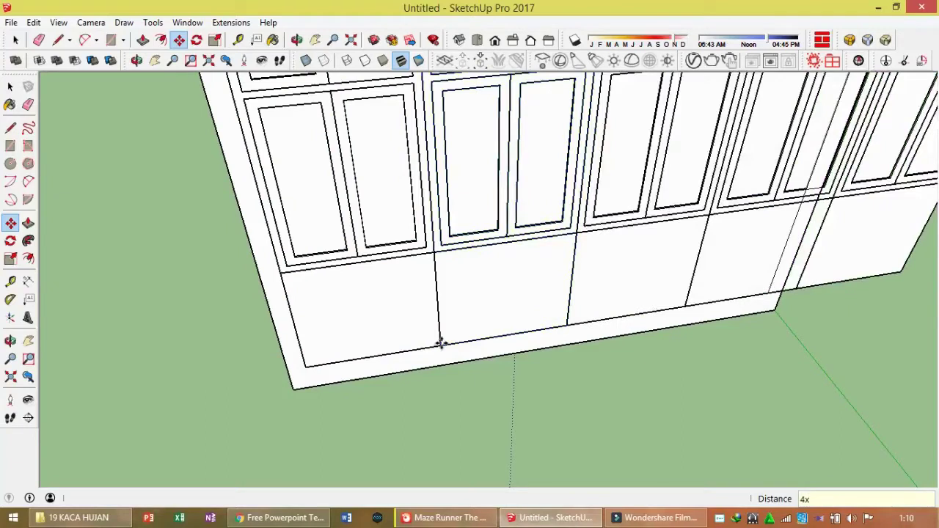
{"action": "key", "text": "Return"}
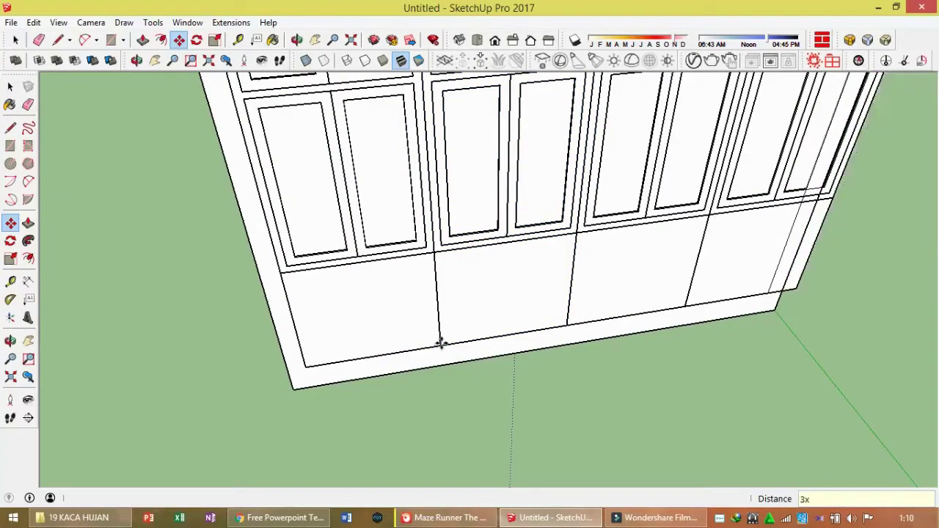
{"action": "scroll", "coordinate": [477, 350], "scroll_direction": "down", "scroll_amount": 5}
{"action": "scroll", "coordinate": [536, 345], "scroll_direction": "down", "scroll_amount": 3}
{"action": "key", "text": "space"}
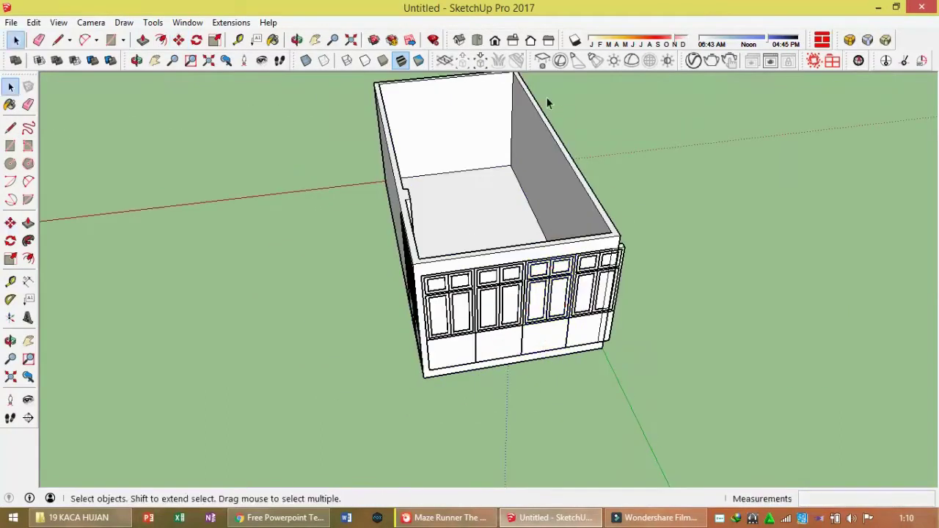
View the room from the top in parallel projection and box-select the door unit
{"action": "left_click", "coordinate": [476, 39]}
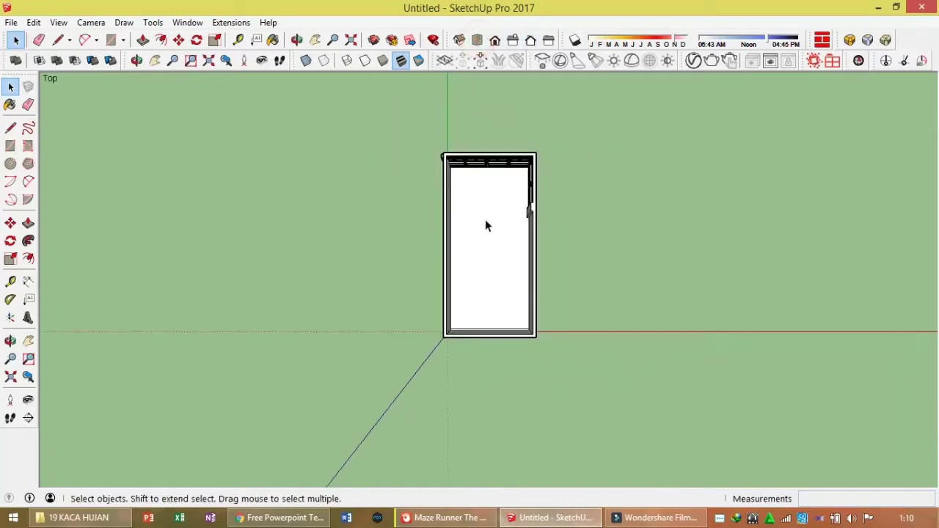
{"action": "left_click", "coordinate": [482, 257]}
{"action": "left_click_drag", "start_coordinate": [399, 138], "coordinate": [508, 402]}
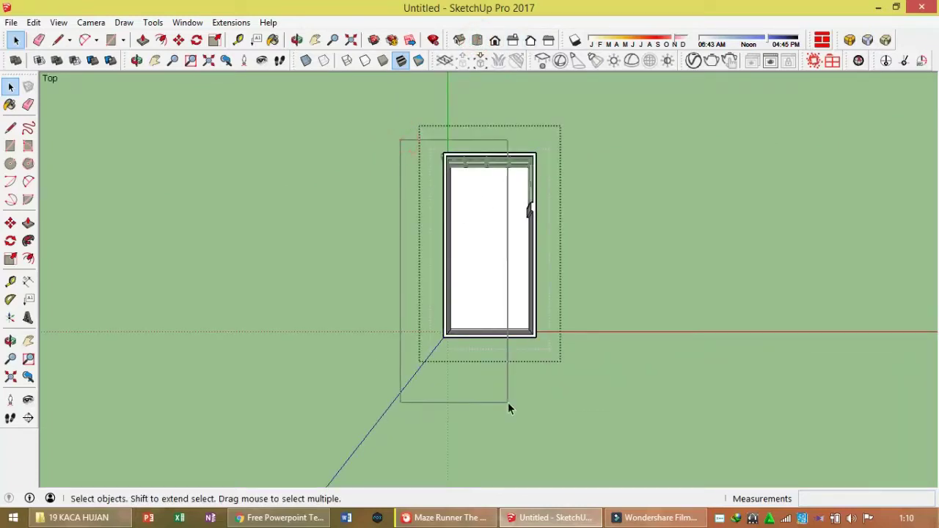
{"action": "left_click", "coordinate": [91, 22]}
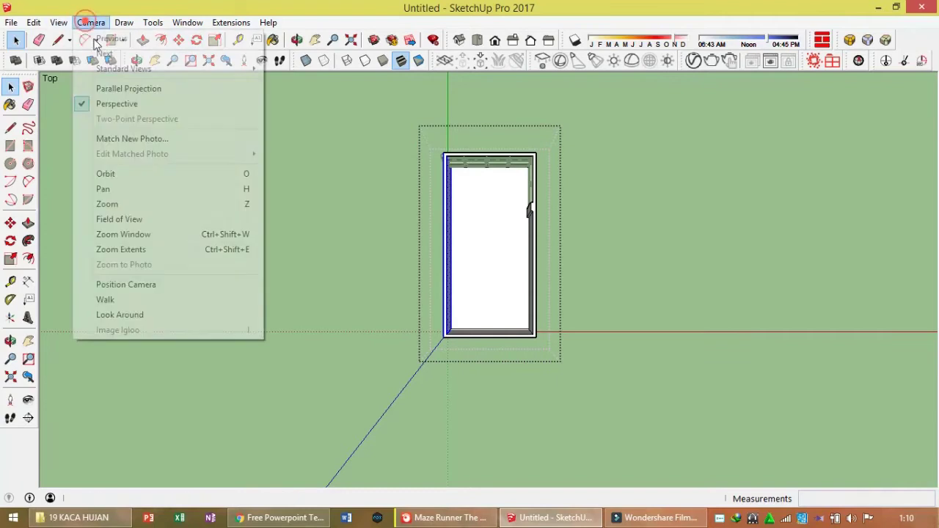
{"action": "left_click", "coordinate": [118, 89]}
{"action": "scroll", "coordinate": [451, 112], "scroll_direction": "up", "scroll_amount": 2}
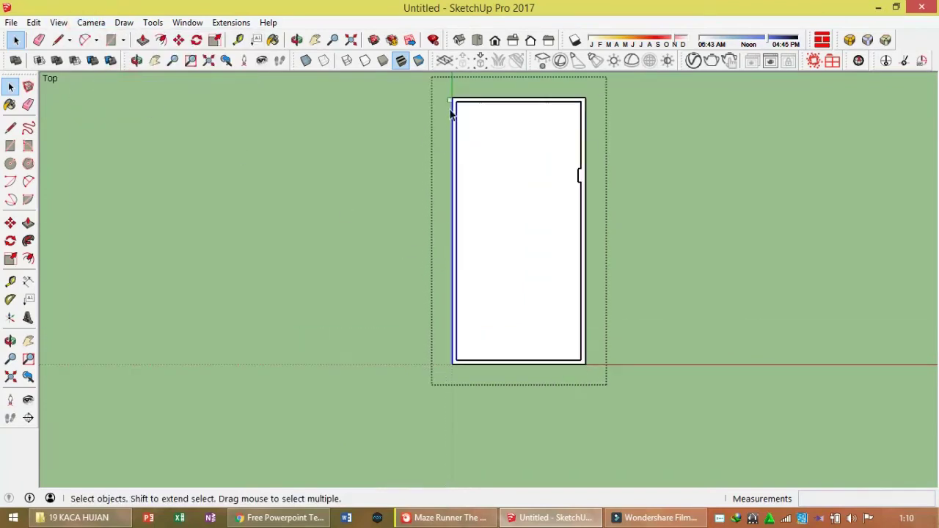
{"action": "scroll", "coordinate": [455, 95], "scroll_direction": "up", "scroll_amount": 3}
{"action": "scroll", "coordinate": [453, 116], "scroll_direction": "up", "scroll_amount": 2}
{"action": "scroll", "coordinate": [452, 116], "scroll_direction": "up", "scroll_amount": 1}
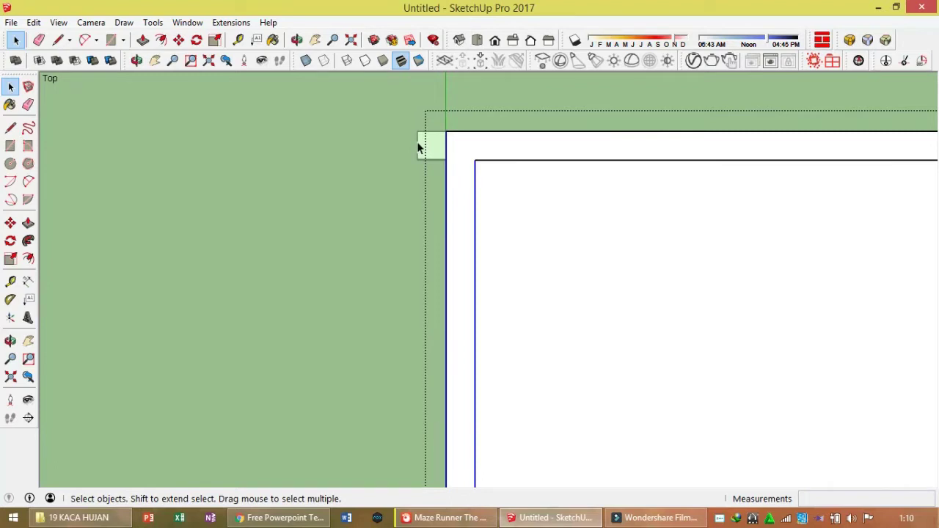
Shift the door 0,26m to the wall edge, then return to a perspective view
{"action": "key", "text": "m"}
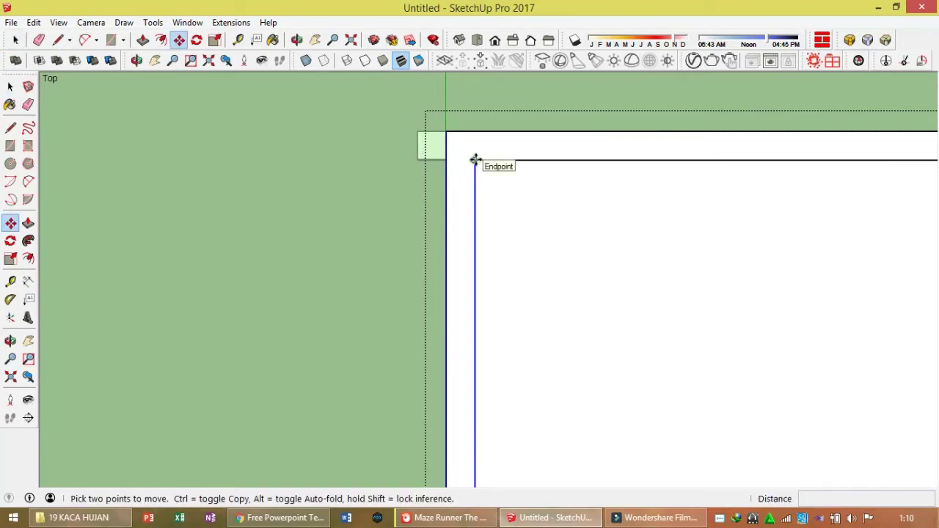
{"action": "left_click", "coordinate": [476, 160]}
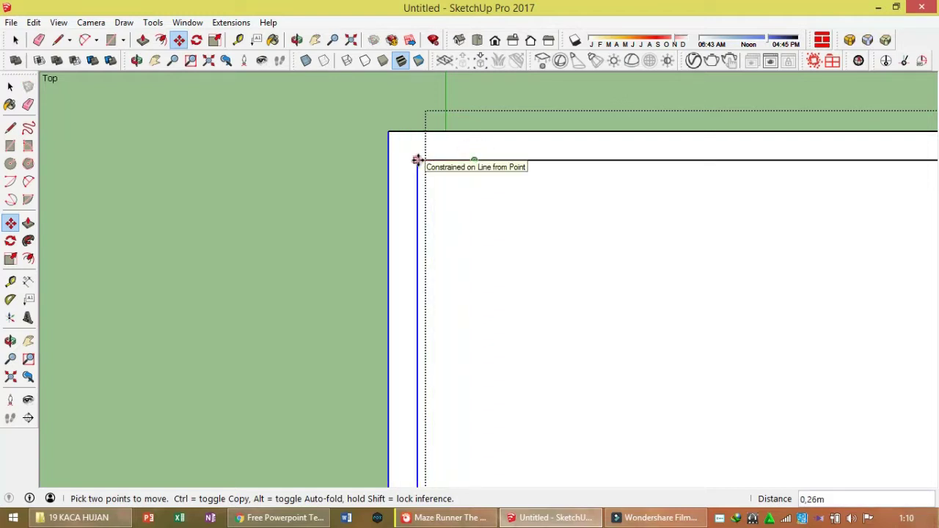
{"action": "left_click", "coordinate": [417, 160]}
{"action": "key", "text": "space"}
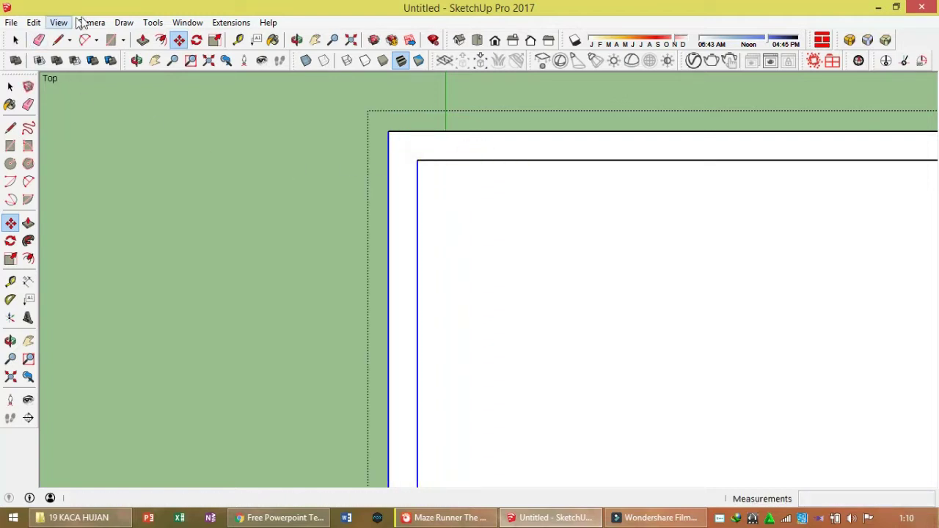
{"action": "left_click", "coordinate": [90, 22]}
{"action": "left_click", "coordinate": [102, 105]}
{"action": "mouse_move", "coordinate": [166, 253]}
{"action": "middle_mouse_down"}
{"action": "mouse_move", "coordinate": [880, 99]}
{"action": "mouse_move", "coordinate": [708, 222]}
{"action": "mouse_move", "coordinate": [503, 258]}
{"action": "mouse_move", "coordinate": [613, 159]}
{"action": "mouse_move", "coordinate": [732, 279]}
{"action": "mouse_move", "coordinate": [661, 208]}
{"action": "mouse_move", "coordinate": [229, 375]}
{"action": "mouse_move", "coordinate": [344, 266]}
{"action": "middle_mouse_up"}
{"action": "scroll", "coordinate": [489, 280], "scroll_direction": "up", "scroll_amount": 4}
Copy the wall pillar's top edge 0,40m down the pillar
{"action": "scroll", "coordinate": [362, 269], "scroll_direction": "down", "scroll_amount": 3}
{"action": "scroll", "coordinate": [513, 220], "scroll_direction": "up", "scroll_amount": 4}
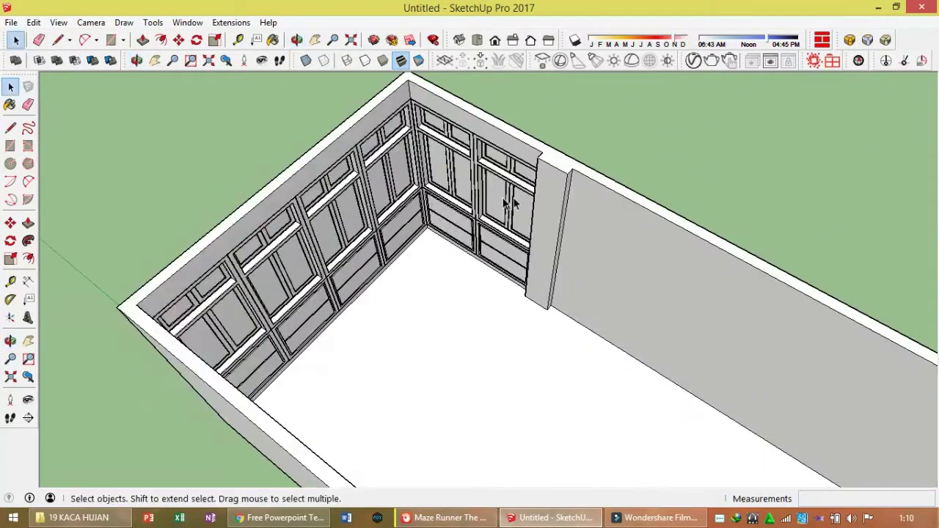
{"action": "scroll", "coordinate": [572, 175], "scroll_direction": "up", "scroll_amount": 3}
{"action": "left_click", "coordinate": [572, 175]}
{"action": "mouse_move", "coordinate": [572, 175]}
{"action": "middle_mouse_down"}
{"action": "mouse_move", "coordinate": [529, 153]}
{"action": "mouse_move", "coordinate": [567, 132]}
{"action": "middle_mouse_up"}
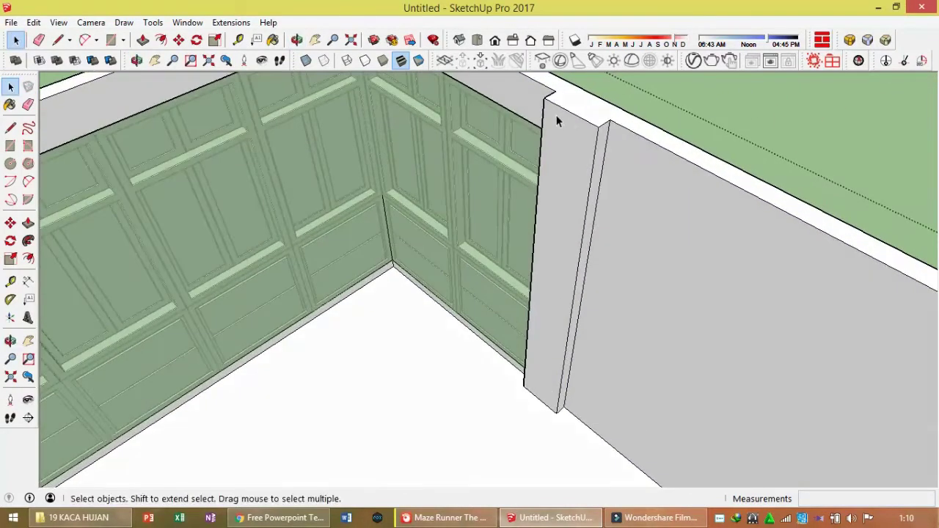
{"action": "left_click", "coordinate": [562, 107]}
{"action": "key", "text": "m"}
{"action": "scroll", "coordinate": [567, 132], "scroll_direction": "up", "scroll_amount": 1}
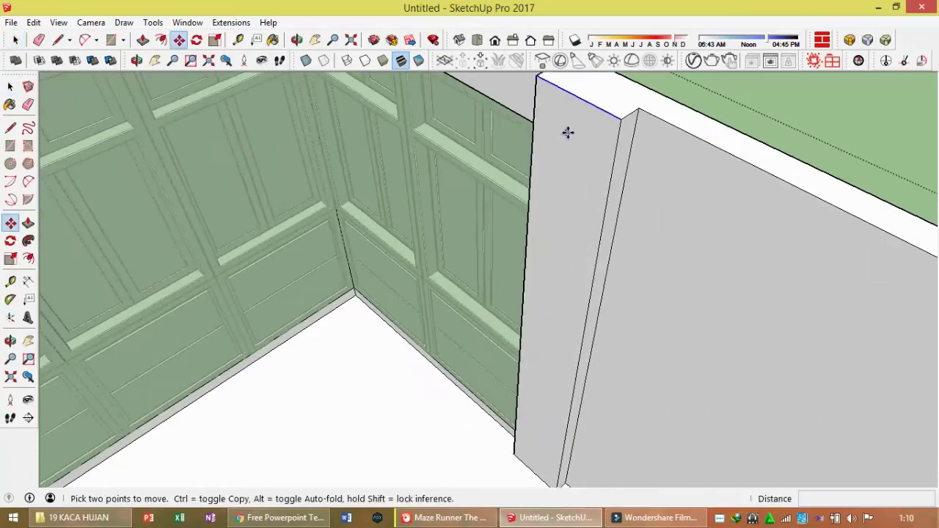
{"action": "left_click", "coordinate": [571, 119]}
{"action": "key", "text": "ctrl"}
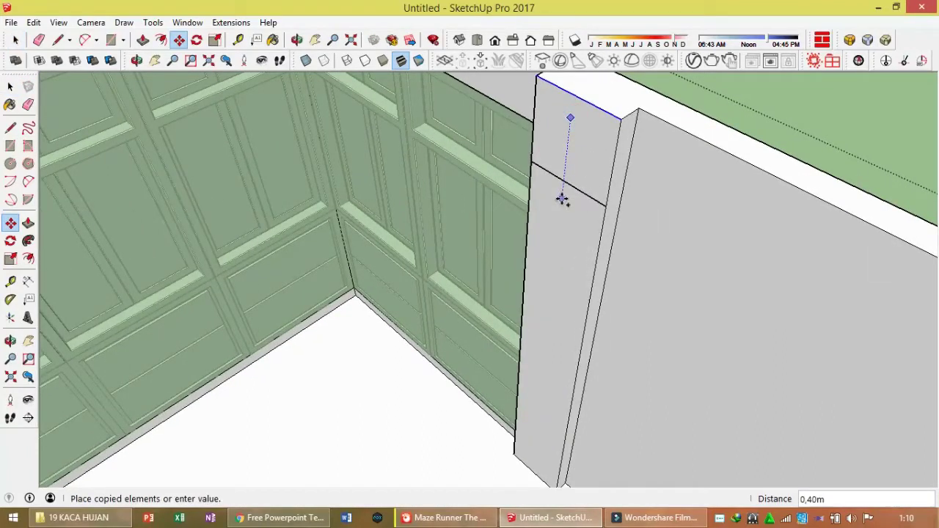
{"action": "left_click", "coordinate": [561, 199]}
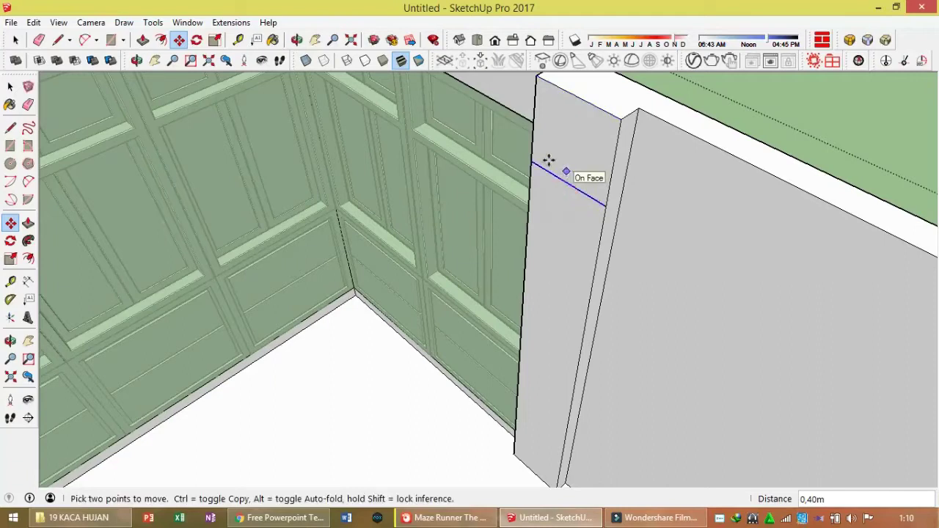
{"action": "key", "text": "space"}
Copy the new pillar edge onto the partition wall's end
{"action": "scroll", "coordinate": [534, 144], "scroll_direction": "up", "scroll_amount": 1}
{"action": "key", "text": "m"}
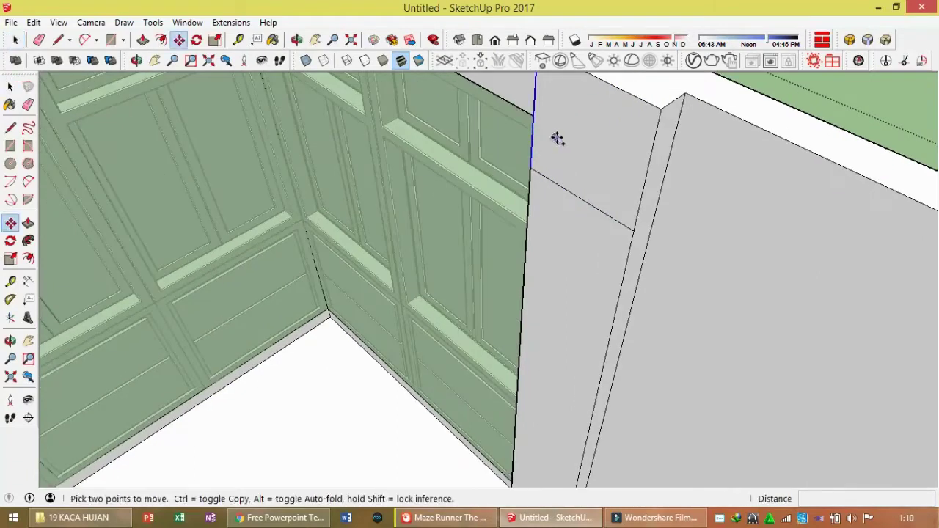
{"action": "left_click", "coordinate": [557, 140], "text": "ctrl"}
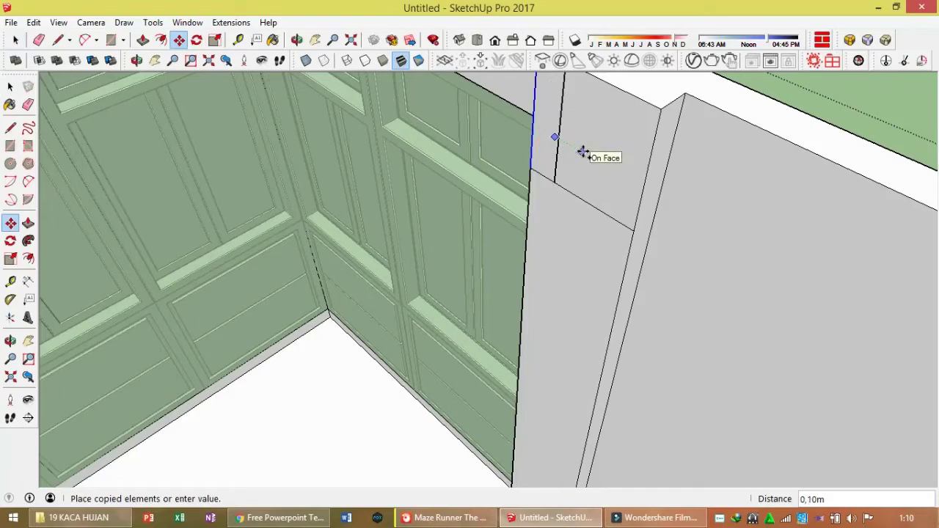
{"action": "left_click", "coordinate": [582, 151]}
{"action": "key", "text": "space"}
{"action": "left_click", "coordinate": [645, 179]}
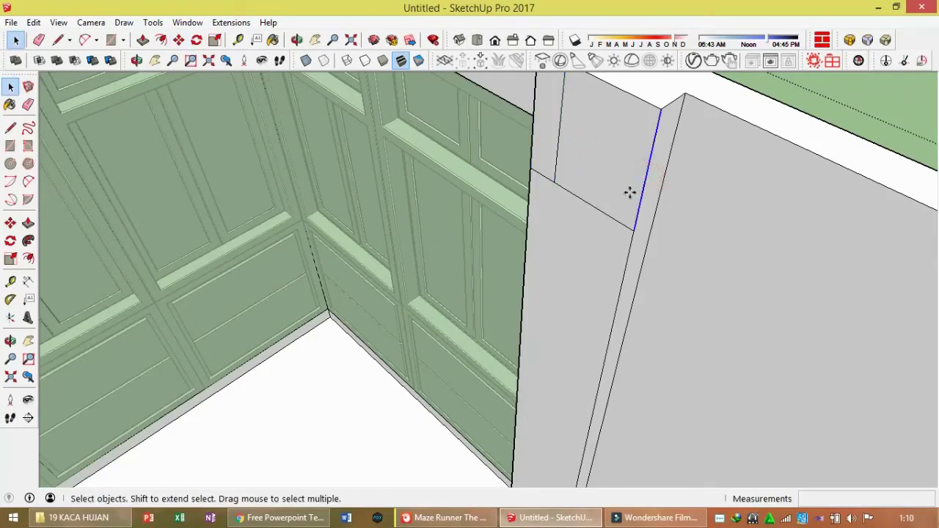
Copy that edge further left and erase the unneeded short edge
{"action": "key", "text": "m"}
{"action": "left_click", "coordinate": [555, 186]}
{"action": "key", "text": "ctrl"}
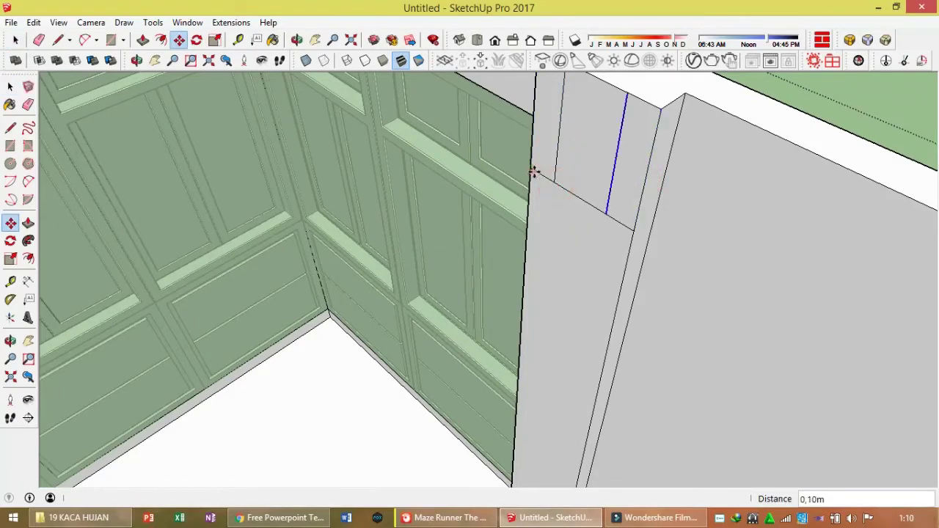
{"action": "left_click", "coordinate": [530, 172]}
{"action": "key", "text": "space"}
{"action": "key", "text": "e"}
{"action": "left_click", "coordinate": [541, 177]}
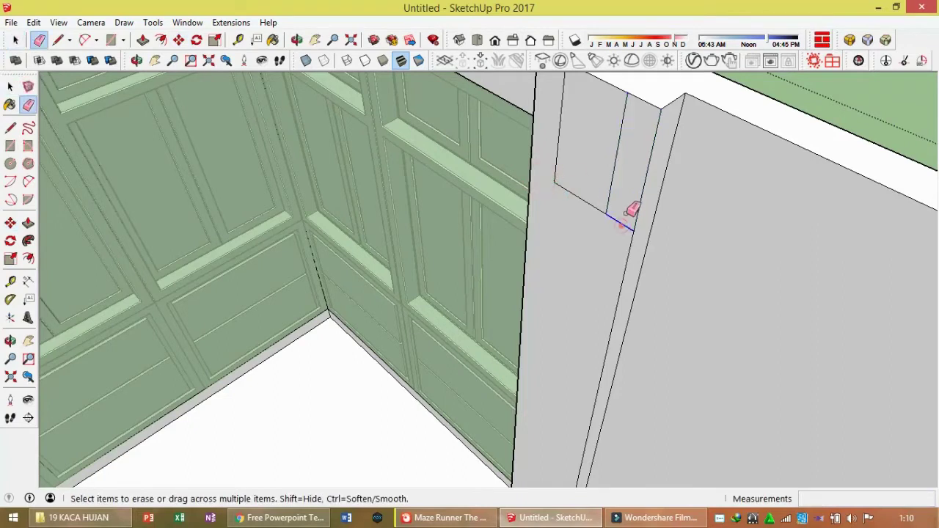
{"action": "middle_click_drag", "start_coordinate": [629, 209], "coordinate": [597, 248]}
Push/pull the small face 3,90m into a beam reaching the far wall
{"action": "key", "text": "p"}
{"action": "left_click", "coordinate": [595, 206]}
{"action": "scroll", "coordinate": [660, 147], "scroll_direction": "down", "scroll_amount": 3}
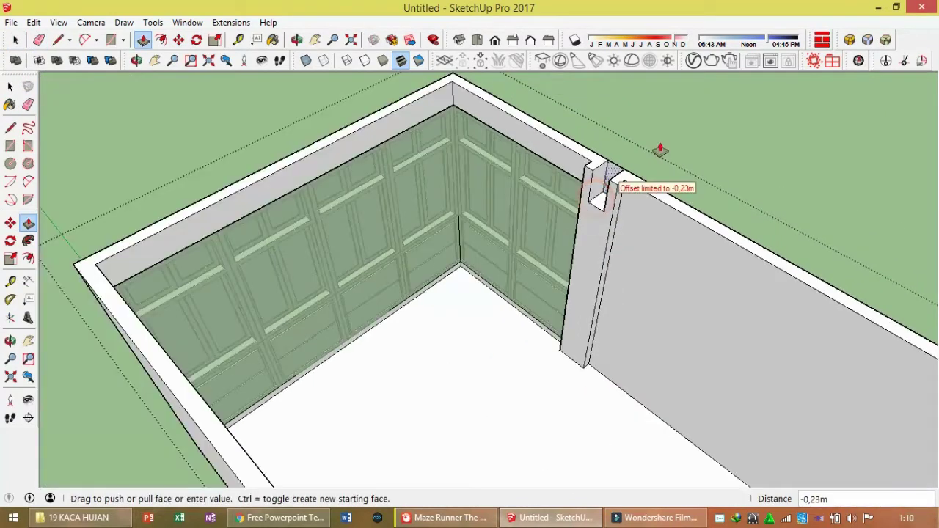
{"action": "scroll", "coordinate": [482, 347], "scroll_direction": "down", "scroll_amount": 2}
{"action": "left_click", "coordinate": [473, 389]}
{"action": "scroll", "coordinate": [445, 364], "scroll_direction": "up", "scroll_amount": 2}
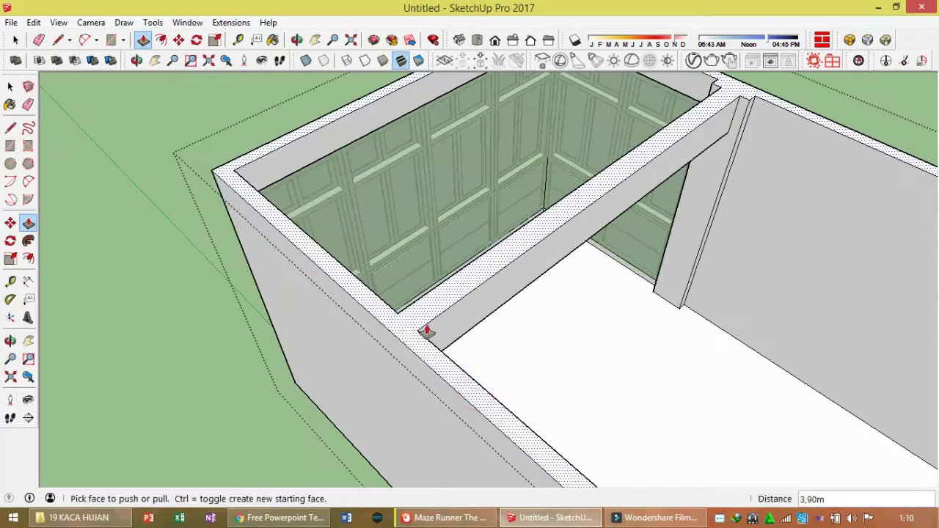
Orbit to inspect the beam spanning the room from above
{"action": "key", "text": "space"}
{"action": "middle_click_drag", "start_coordinate": [566, 304], "coordinate": [350, 262]}
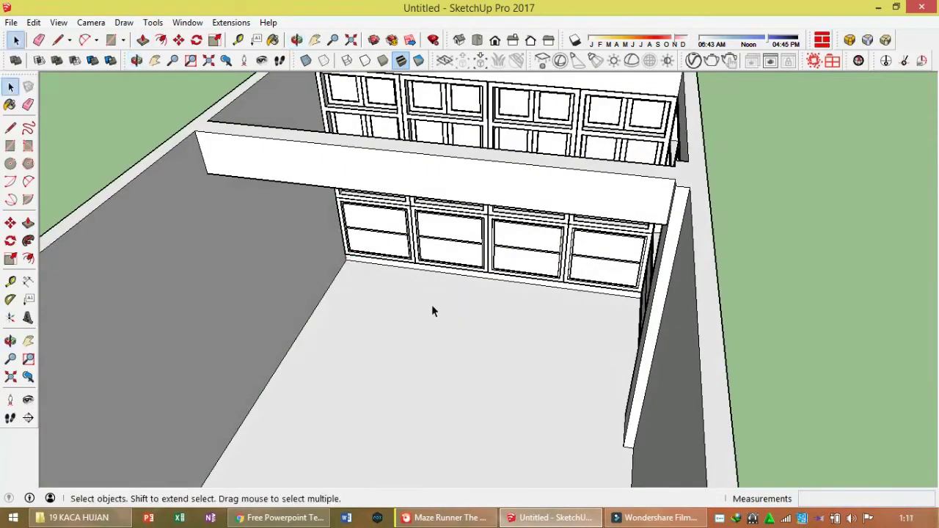
{"action": "scroll", "coordinate": [432, 311], "scroll_direction": "down", "scroll_amount": 3}
{"action": "middle_click_drag", "start_coordinate": [445, 305], "coordinate": [563, 341]}
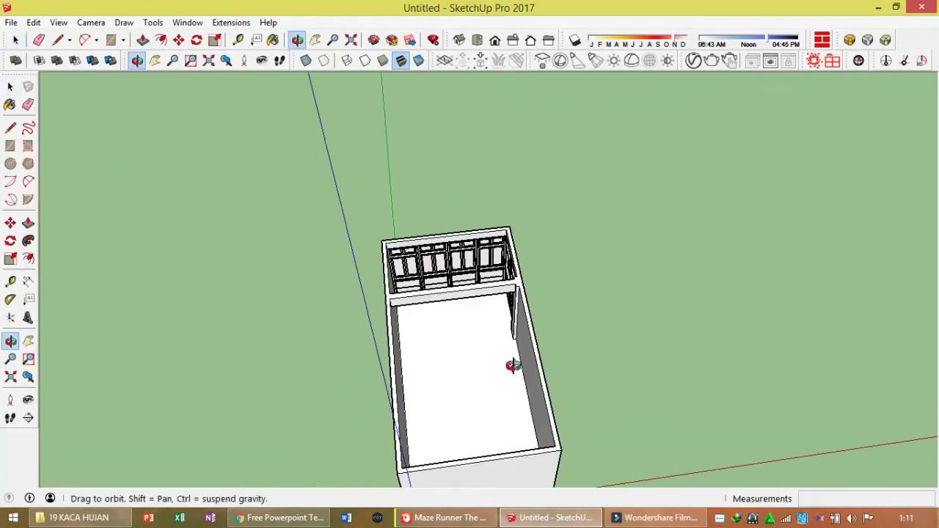
{"action": "scroll", "coordinate": [455, 310], "scroll_direction": "up", "scroll_amount": 1}
{"action": "scroll", "coordinate": [454, 309], "scroll_direction": "up", "scroll_amount": 2}
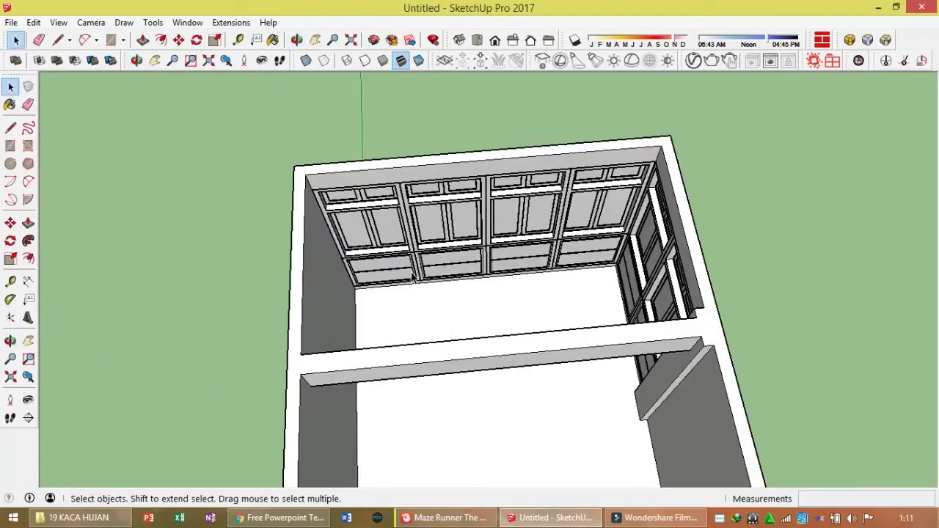
Draw a ceiling rectangle over the room's windowed end
{"action": "key", "text": "r"}
{"action": "left_click", "coordinate": [305, 174]}
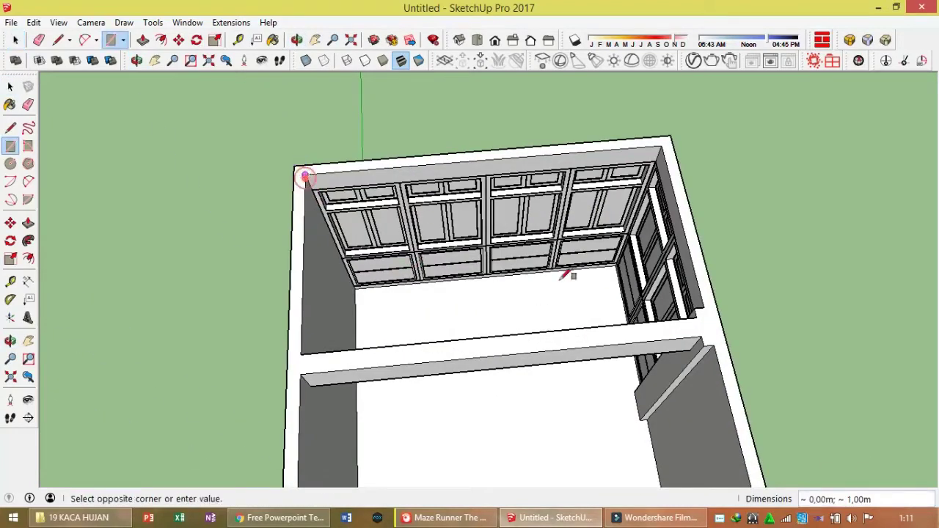
{"action": "left_click", "coordinate": [697, 315]}
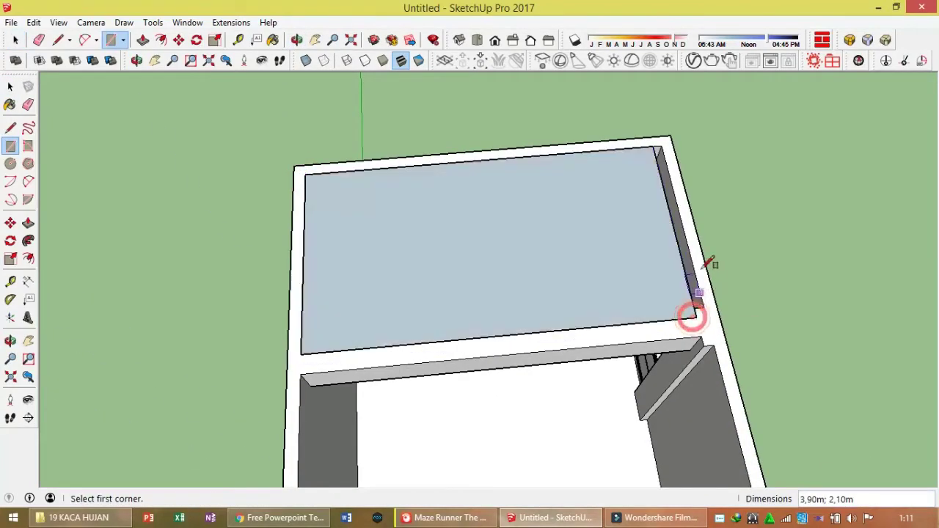
{"action": "scroll", "coordinate": [704, 293], "scroll_direction": "up", "scroll_amount": 1}
{"action": "scroll", "coordinate": [682, 271], "scroll_direction": "down", "scroll_amount": 2}
{"action": "scroll", "coordinate": [594, 236], "scroll_direction": "up", "scroll_amount": 1}
{"action": "scroll", "coordinate": [591, 236], "scroll_direction": "up", "scroll_amount": 2}
{"action": "left_click", "coordinate": [581, 235]}
{"action": "scroll", "coordinate": [581, 238], "scroll_direction": "down", "scroll_amount": 1}
{"action": "scroll", "coordinate": [623, 411], "scroll_direction": "up", "scroll_amount": 1}
Erase the thin strip's inner edge so the ceiling faces merge
{"action": "key", "text": "e"}
{"action": "scroll", "coordinate": [616, 403], "scroll_direction": "up", "scroll_amount": 2}
{"action": "left_click", "coordinate": [606, 391]}
{"action": "key", "text": "space"}
{"action": "left_click", "coordinate": [514, 334]}
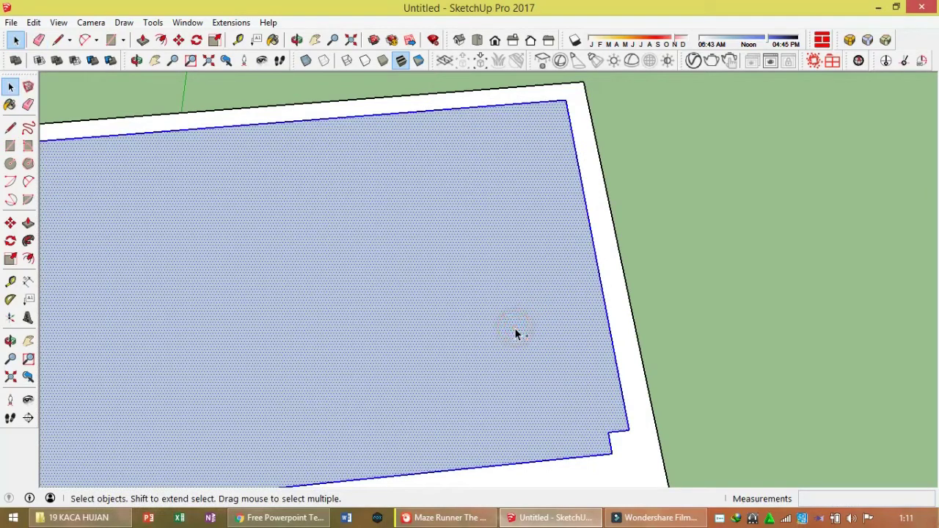
{"action": "scroll", "coordinate": [515, 333], "scroll_direction": "down", "scroll_amount": 3}
{"action": "scroll", "coordinate": [385, 347], "scroll_direction": "down", "scroll_amount": 1}
{"action": "scroll", "coordinate": [384, 344], "scroll_direction": "up", "scroll_amount": 1}
Draw a 3,90m × 0,10m strip along the beam and a ceiling face over the rest
{"action": "key", "text": "r"}
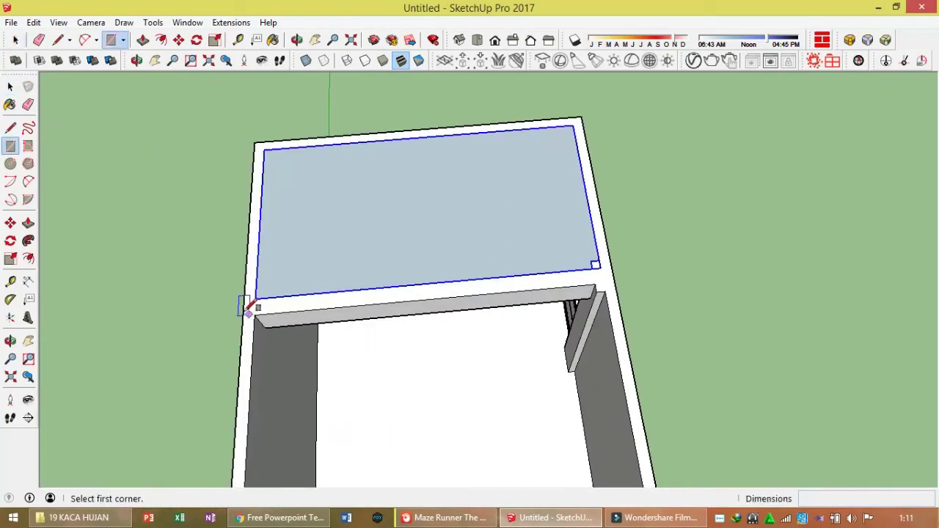
{"action": "left_click", "coordinate": [253, 316]}
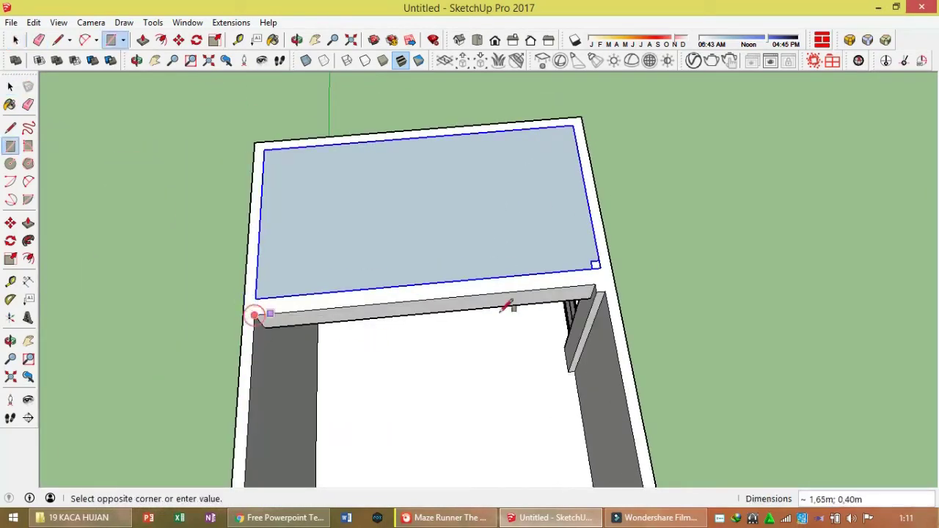
{"action": "left_click", "coordinate": [596, 295]}
{"action": "left_click", "coordinate": [254, 322]}
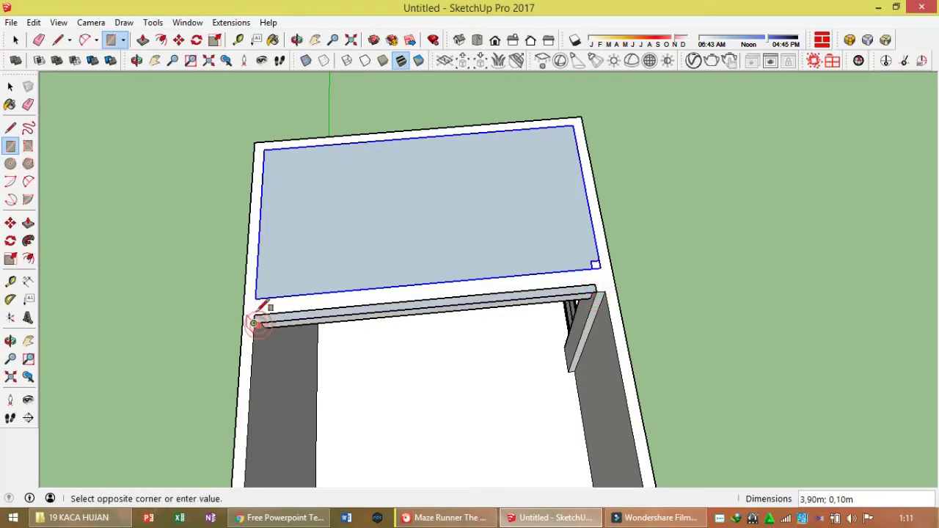
{"action": "scroll", "coordinate": [526, 467], "scroll_direction": "down", "scroll_amount": 2}
{"action": "scroll", "coordinate": [455, 384], "scroll_direction": "down", "scroll_amount": 1}
{"action": "scroll", "coordinate": [469, 418], "scroll_direction": "up", "scroll_amount": 1}
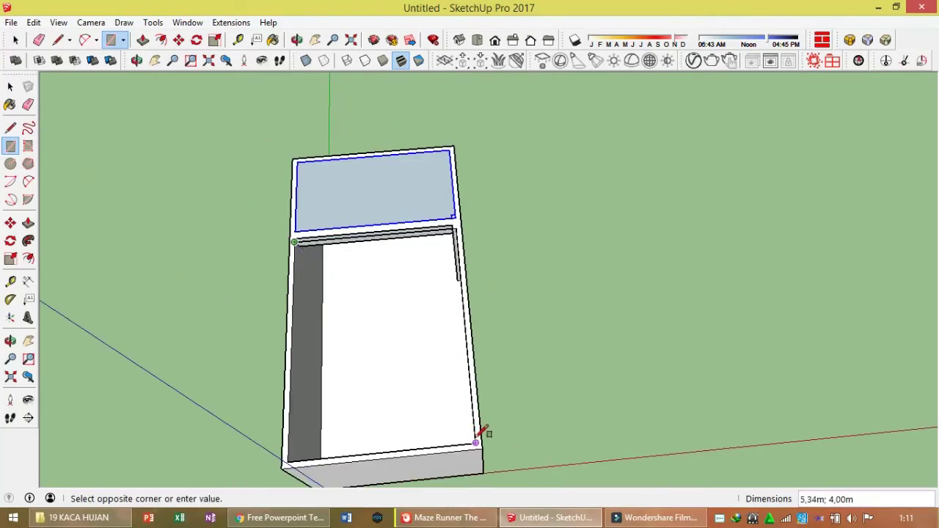
{"action": "left_click", "coordinate": [473, 433]}
{"action": "scroll", "coordinate": [462, 235], "scroll_direction": "up", "scroll_amount": 2}
{"action": "scroll", "coordinate": [444, 218], "scroll_direction": "up", "scroll_amount": 2}
Erase the strip's lower edge line so the lower ceiling face merges
{"action": "key", "text": "e"}
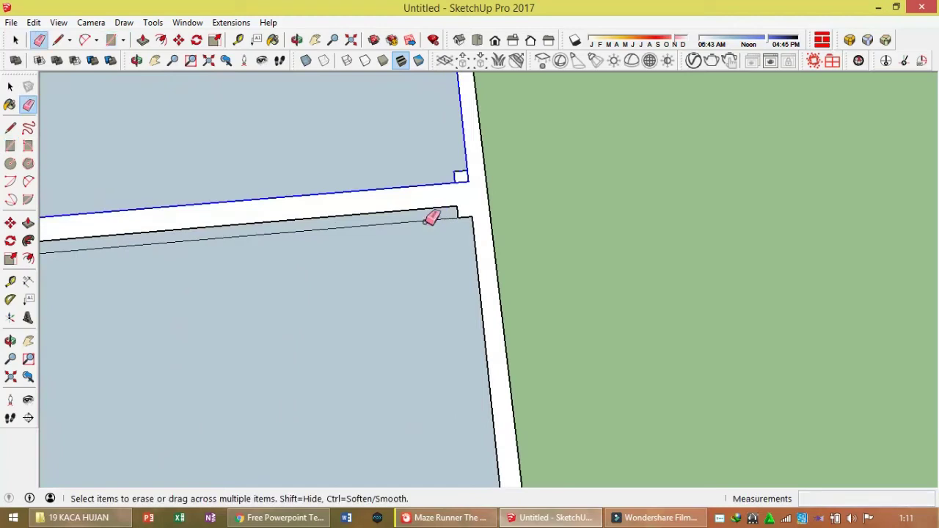
{"action": "left_click", "coordinate": [425, 220]}
{"action": "key", "text": "space"}
{"action": "left_click", "coordinate": [418, 270]}
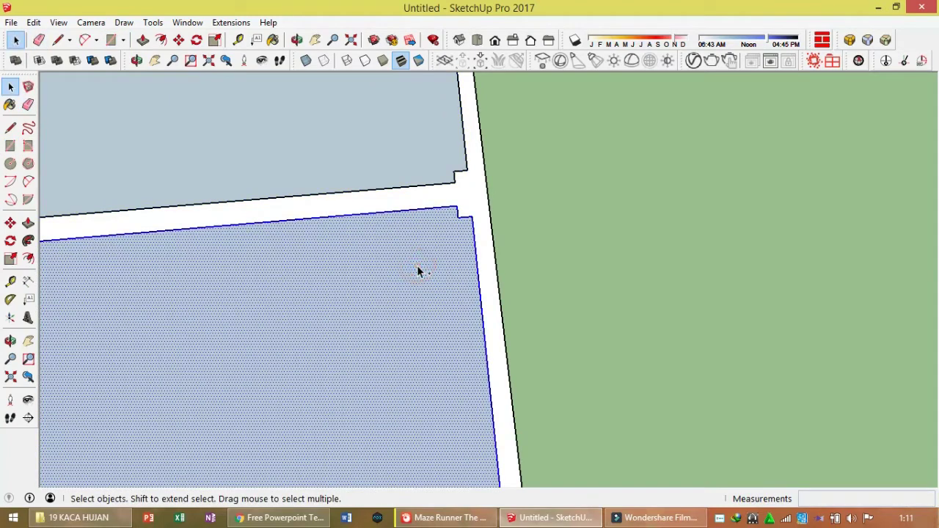
{"action": "left_click", "coordinate": [649, 334]}
{"action": "scroll", "coordinate": [649, 331], "scroll_direction": "down", "scroll_amount": 2}
{"action": "scroll", "coordinate": [555, 260], "scroll_direction": "down", "scroll_amount": 2}
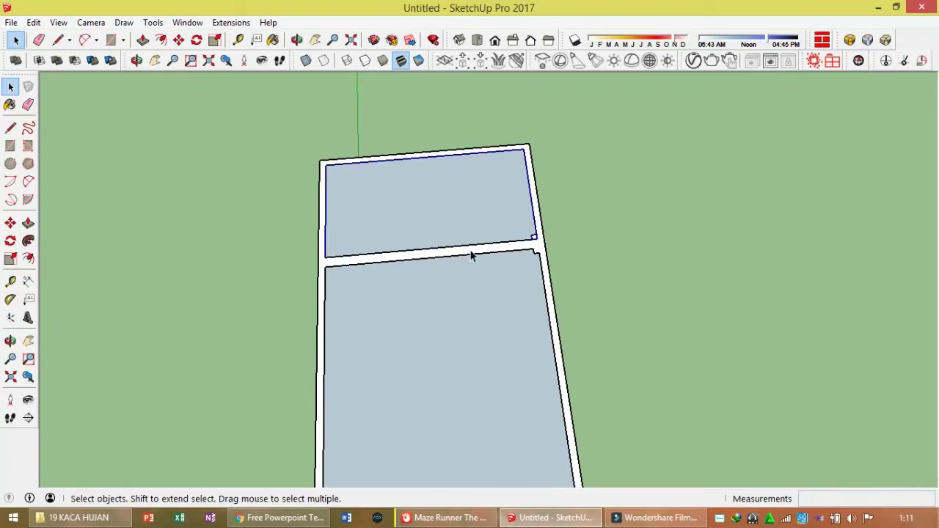
{"action": "mouse_move", "coordinate": [471, 255]}
{"action": "middle_mouse_down"}
{"action": "mouse_move", "coordinate": [487, 188]}
{"action": "mouse_move", "coordinate": [467, 215]}
{"action": "middle_mouse_up"}
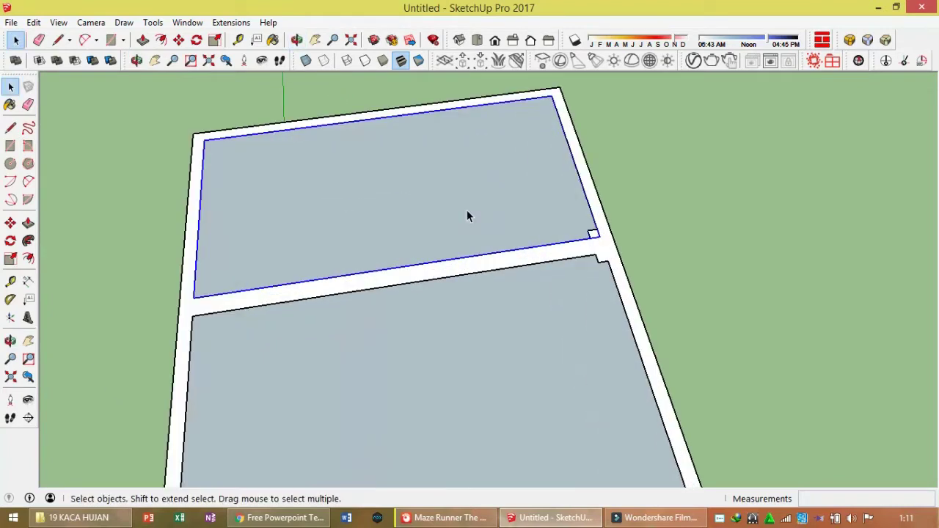
Delete the lower ceiling face and its border, keeping only the upper ceiling face
{"action": "triple_click", "coordinate": [466, 218]}
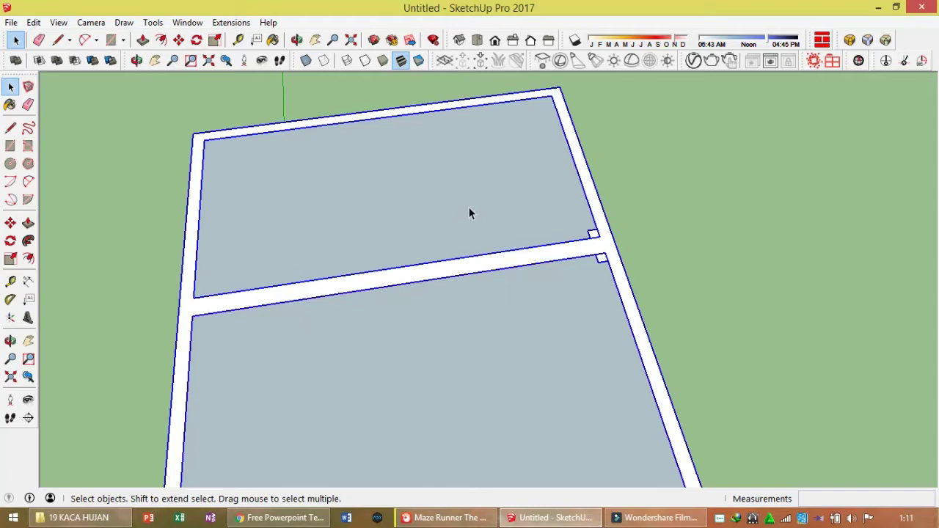
{"action": "double_click", "coordinate": [469, 209], "text": "shift"}
{"action": "key", "text": "Delete"}
{"action": "mouse_move", "coordinate": [458, 271]}
{"action": "middle_mouse_down"}
{"action": "mouse_move", "coordinate": [413, 199]}
{"action": "mouse_move", "coordinate": [369, 260]}
{"action": "middle_mouse_up"}
{"action": "left_click", "coordinate": [369, 259]}
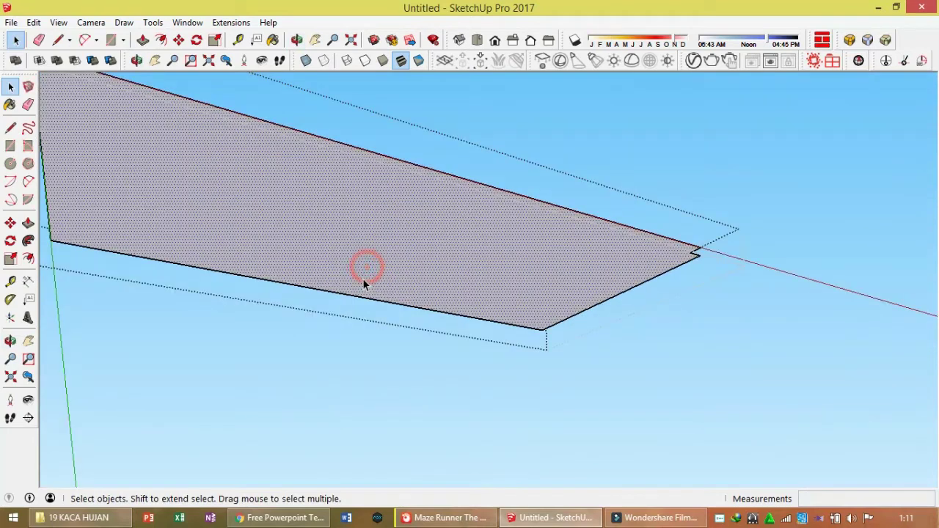
Offset a thin inset around the ceiling edge and pull that strip
{"action": "key", "text": "f"}
{"action": "left_click", "coordinate": [362, 275]}
{"action": "scroll", "coordinate": [322, 290], "scroll_direction": "up", "scroll_amount": 1}
{"action": "scroll", "coordinate": [330, 286], "scroll_direction": "up", "scroll_amount": 2}
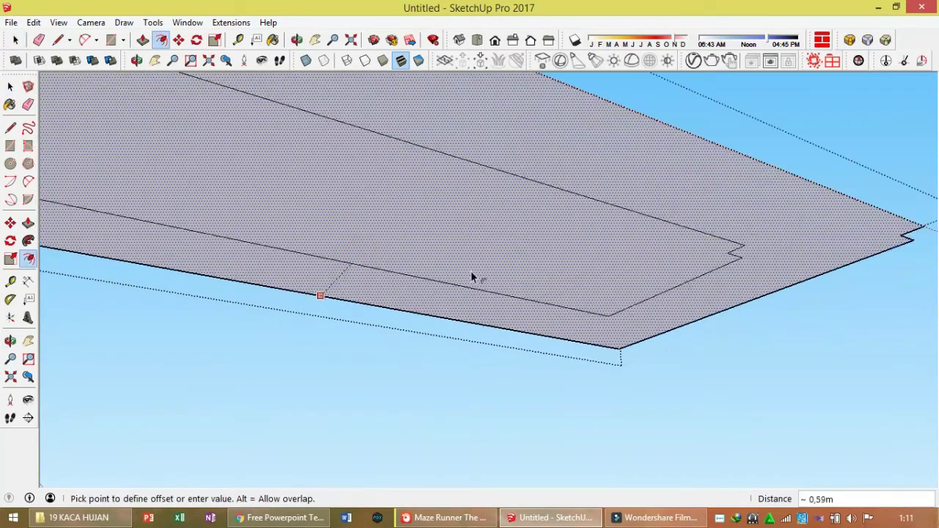
{"action": "scroll", "coordinate": [596, 346], "scroll_direction": "up", "scroll_amount": 2}
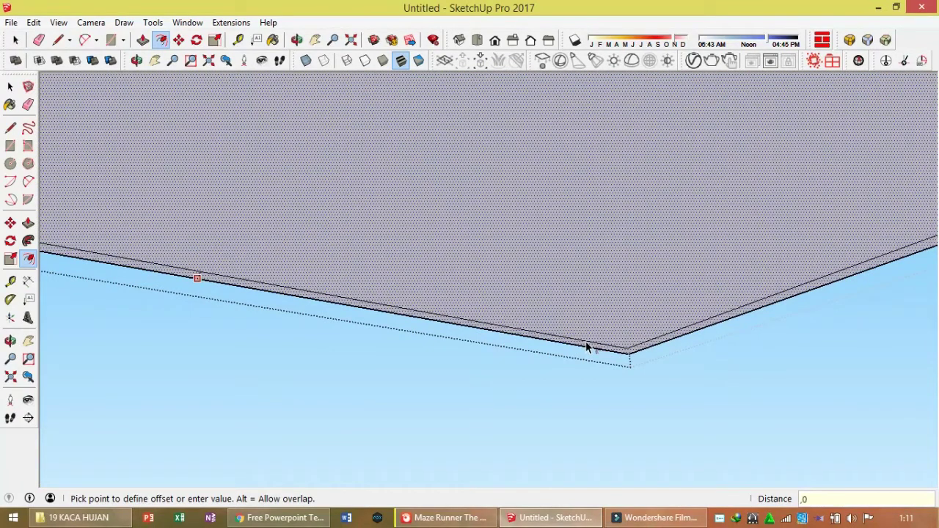
{"action": "left_click", "coordinate": [586, 341]}
{"action": "key", "text": "p"}
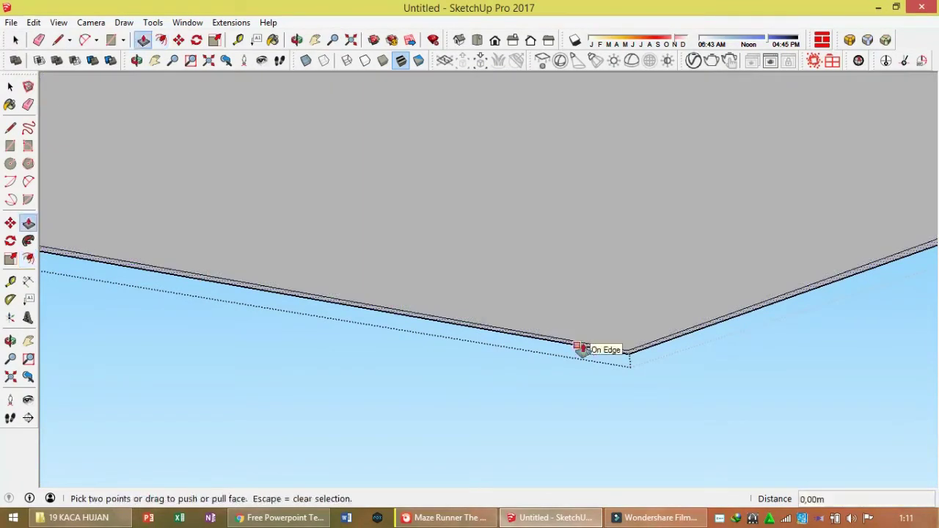
{"action": "scroll", "coordinate": [581, 347], "scroll_direction": "up", "scroll_amount": 2}
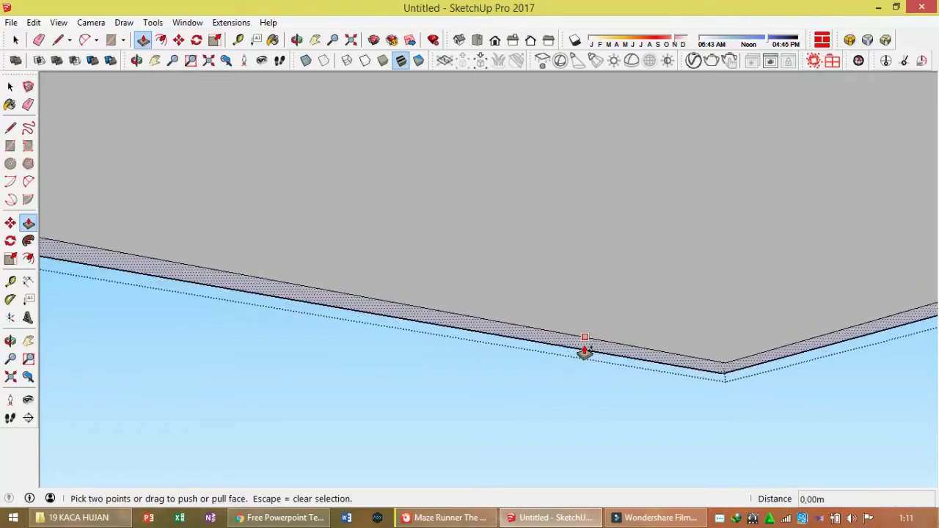
{"action": "left_click", "coordinate": [585, 351]}
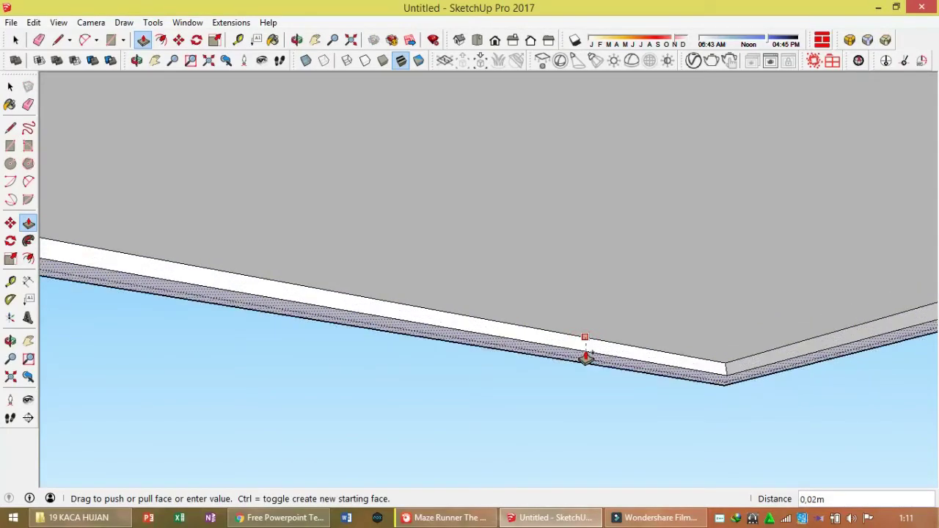
{"action": "middle_click_drag", "start_coordinate": [586, 357], "coordinate": [572, 295]}
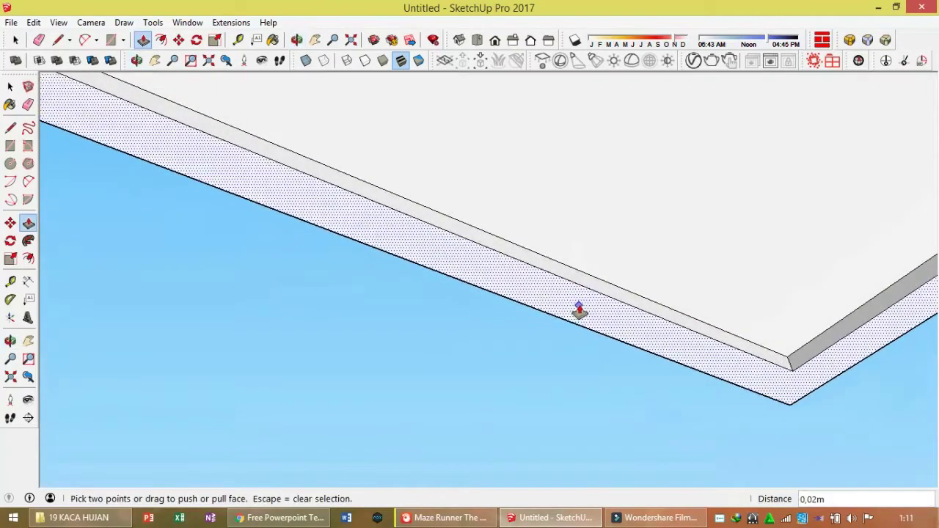
Offset a second thin strip and extrude the slab face 0,01m
{"action": "key", "text": "f"}
{"action": "left_click", "coordinate": [584, 307]}
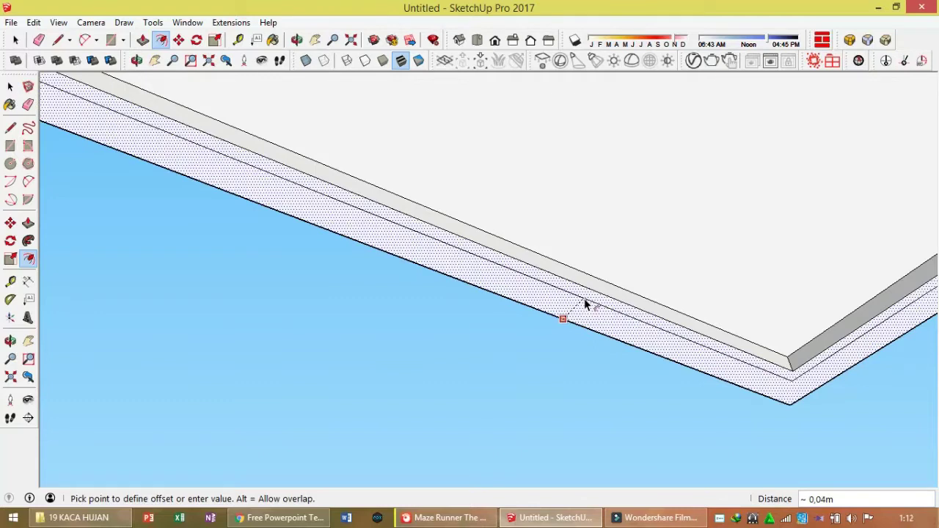
{"action": "left_click", "coordinate": [585, 301]}
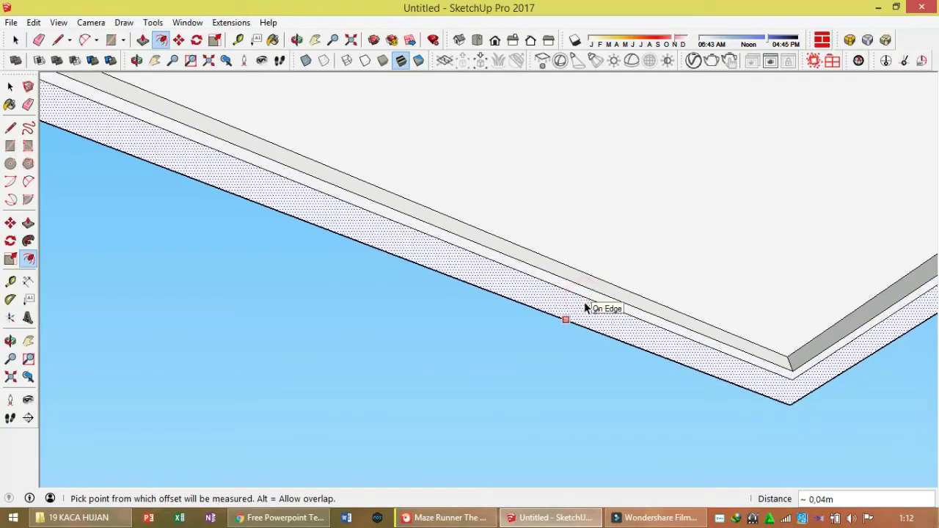
{"action": "key", "text": "p"}
{"action": "left_click", "coordinate": [585, 308]}
{"action": "left_click", "coordinate": [583, 321]}
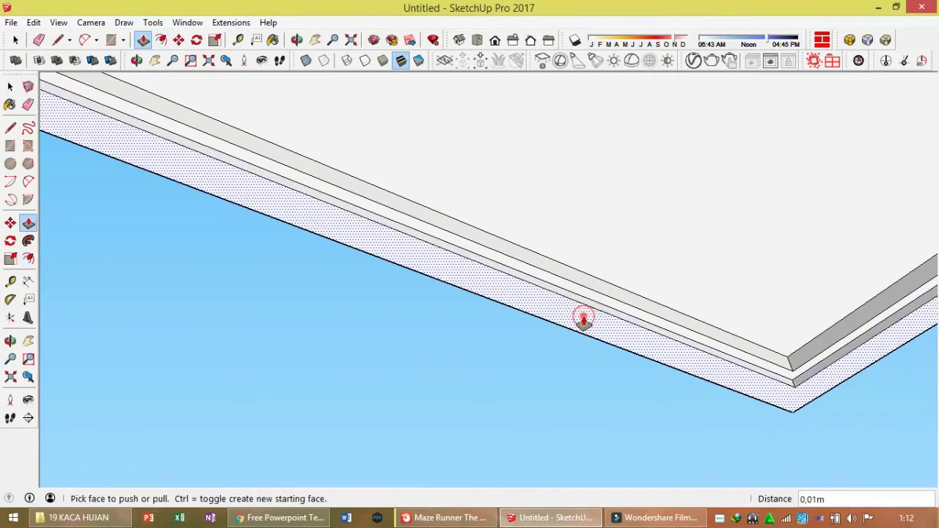
{"action": "key", "text": "space"}
Orbit around the slab to check its layered edge over the room box
{"action": "mouse_move", "coordinate": [436, 211]}
{"action": "middle_mouse_down"}
{"action": "mouse_move", "coordinate": [462, 237]}
{"action": "mouse_move", "coordinate": [361, 467]}
{"action": "mouse_move", "coordinate": [451, 229]}
{"action": "middle_mouse_up"}
{"action": "mouse_move", "coordinate": [805, 290]}
{"action": "middle_mouse_down"}
{"action": "mouse_move", "coordinate": [426, 274]}
{"action": "mouse_move", "coordinate": [526, 369]}
{"action": "mouse_move", "coordinate": [548, 343]}
{"action": "mouse_move", "coordinate": [495, 311]}
{"action": "mouse_move", "coordinate": [447, 382]}
{"action": "middle_mouse_up"}
{"action": "scroll", "coordinate": [501, 311], "scroll_direction": "down", "scroll_amount": 3}
{"action": "left_click", "coordinate": [475, 443]}
{"action": "mouse_move", "coordinate": [501, 312]}
{"action": "middle_mouse_down"}
{"action": "mouse_move", "coordinate": [475, 443]}
{"action": "mouse_move", "coordinate": [482, 267]}
{"action": "mouse_move", "coordinate": [513, 409]}
{"action": "middle_mouse_up"}
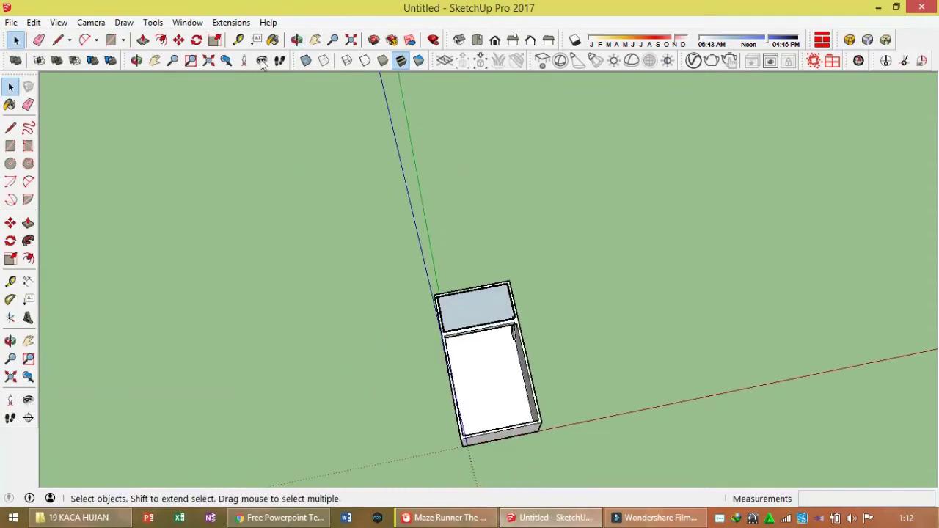
From Top view, position the camera inside the room at eye level
{"action": "left_click", "coordinate": [477, 40]}
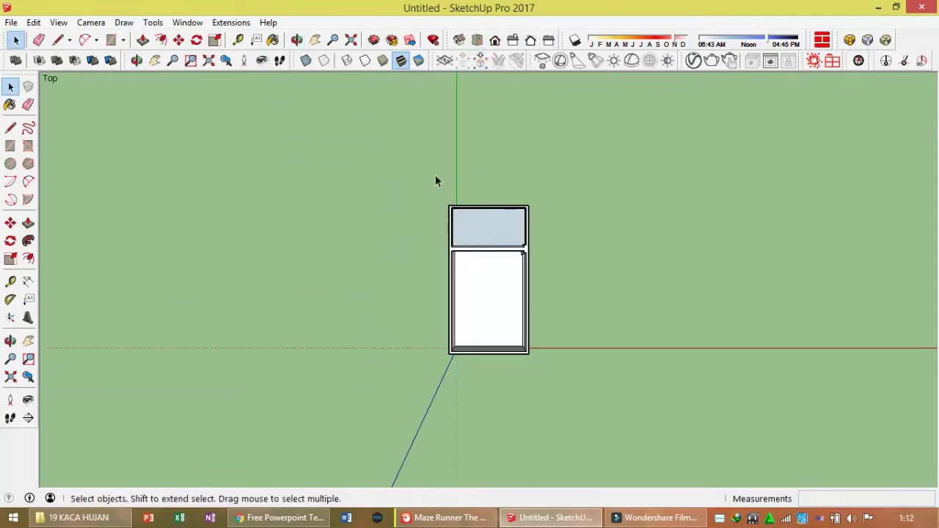
{"action": "left_click", "coordinate": [244, 61]}
{"action": "scroll", "coordinate": [460, 304], "scroll_direction": "up", "scroll_amount": 3}
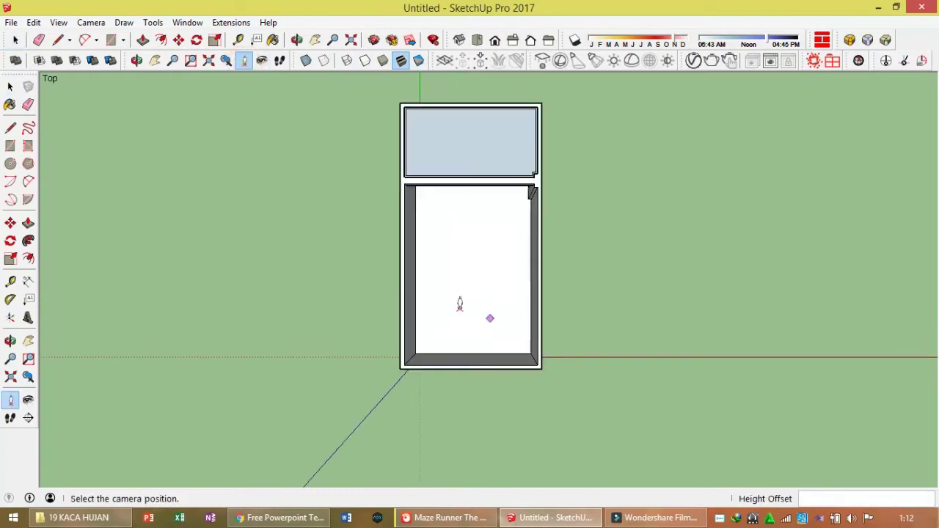
{"action": "scroll", "coordinate": [425, 318], "scroll_direction": "up", "scroll_amount": 1}
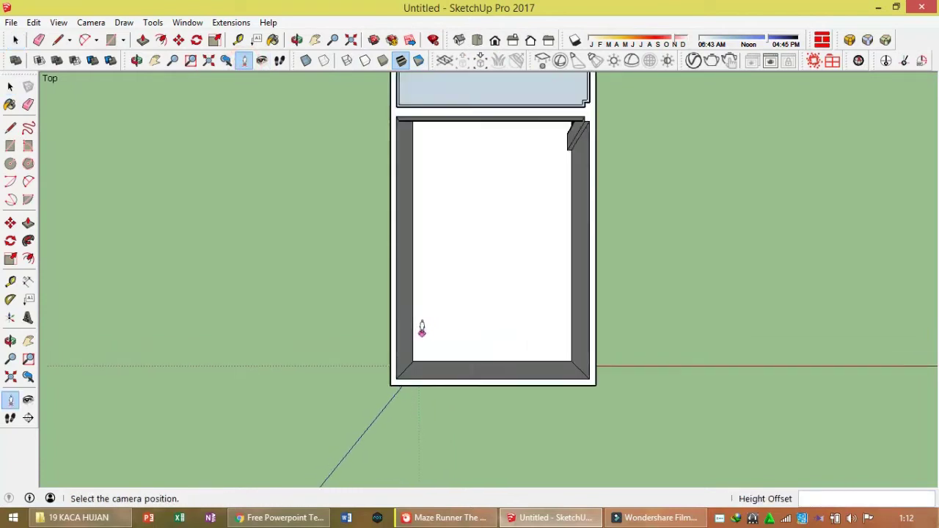
{"action": "scroll", "coordinate": [422, 329], "scroll_direction": "up", "scroll_amount": 1}
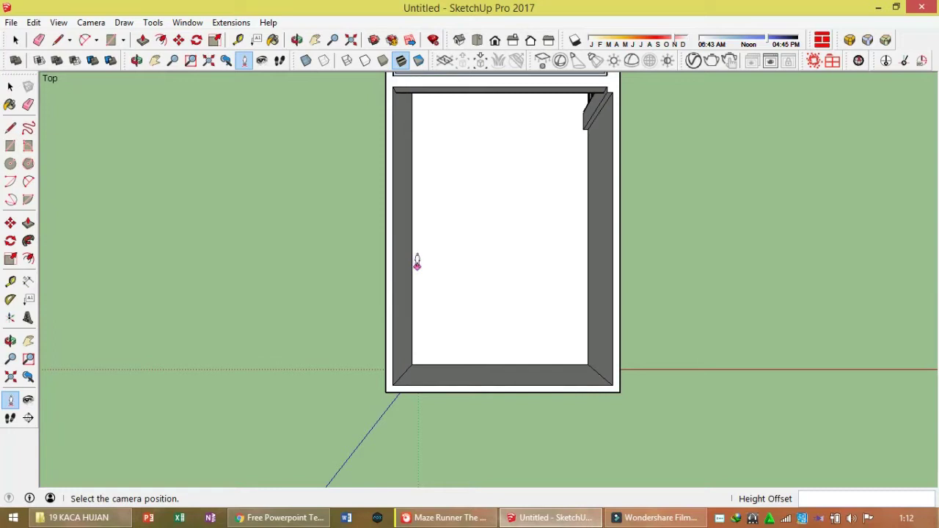
{"action": "left_click_drag", "start_coordinate": [416, 270], "coordinate": [422, 251]}
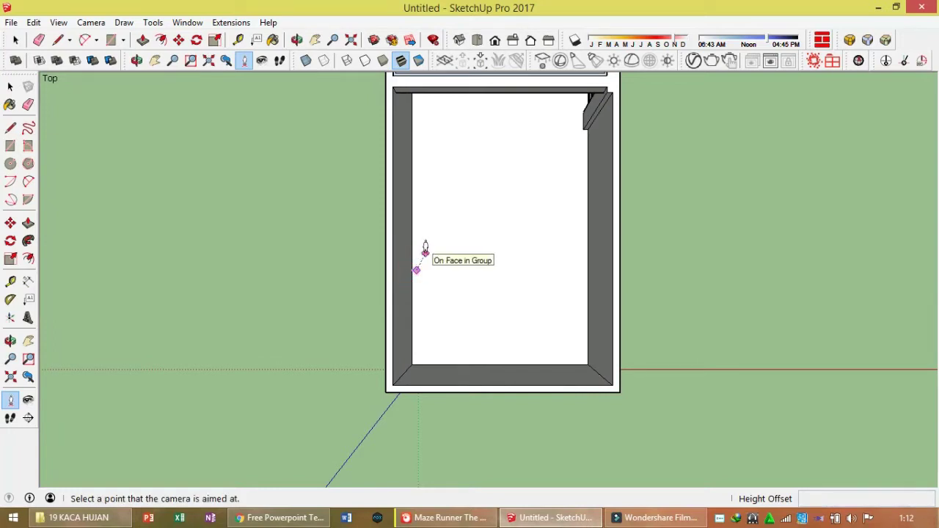
{"action": "left_click", "coordinate": [425, 251]}
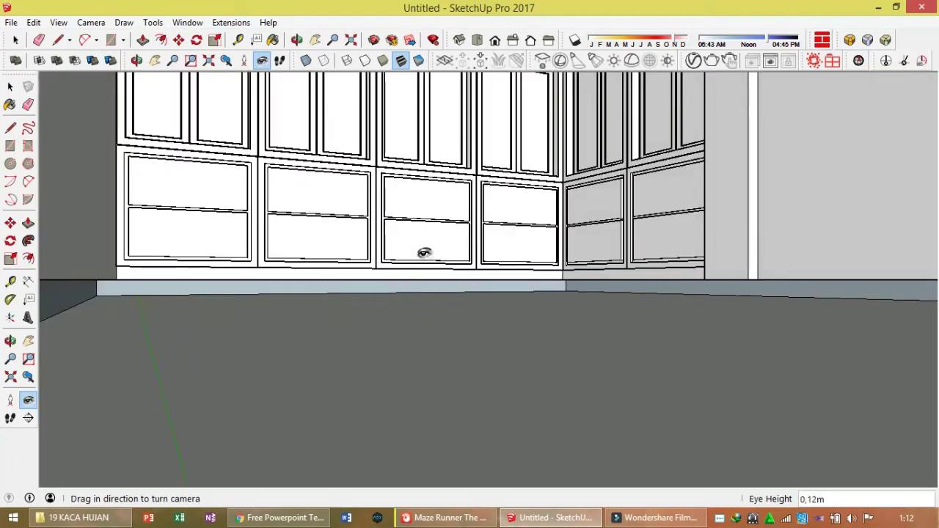
{"action": "type", "text": "1,65"}
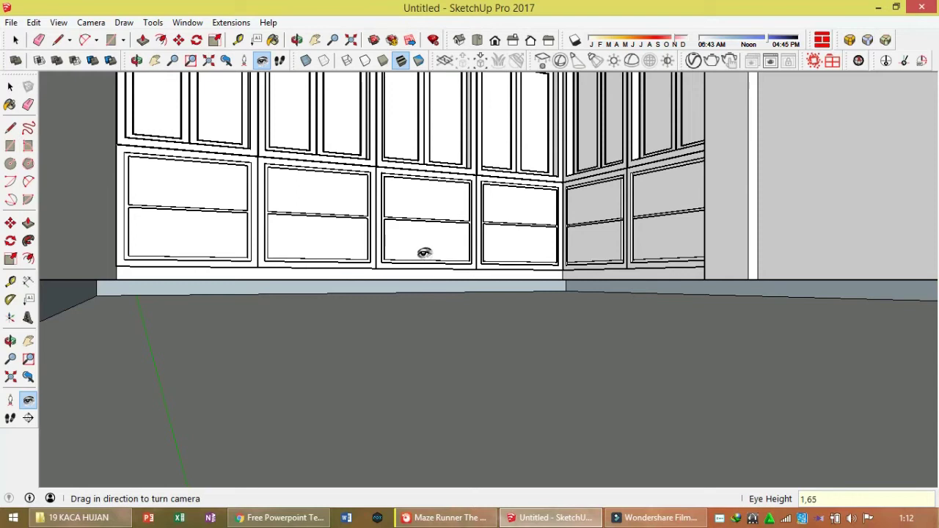
Pan the view to frame the paneled cabinet walls and ceiling corner
{"action": "scroll", "coordinate": [425, 253], "scroll_direction": "down", "scroll_amount": 3}
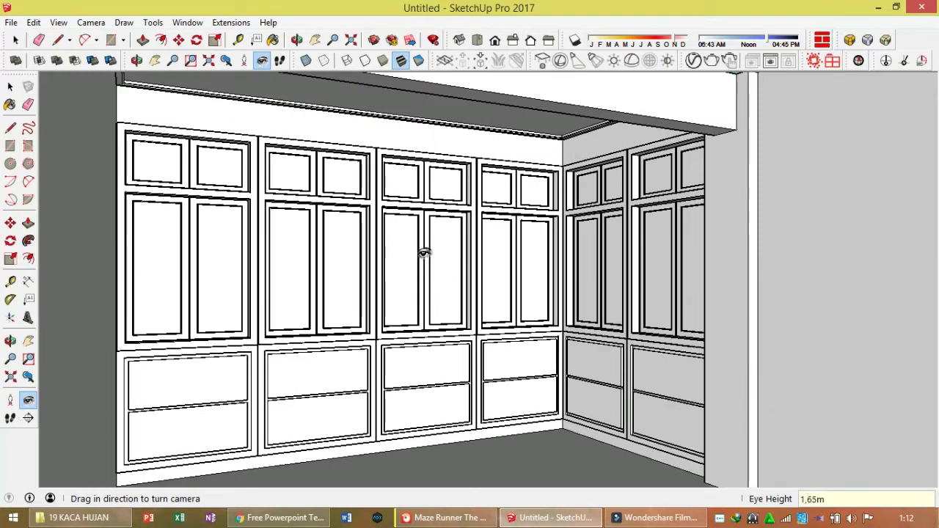
{"action": "key", "text": "h"}
{"action": "left_click_drag", "start_coordinate": [478, 324], "coordinate": [433, 328]}
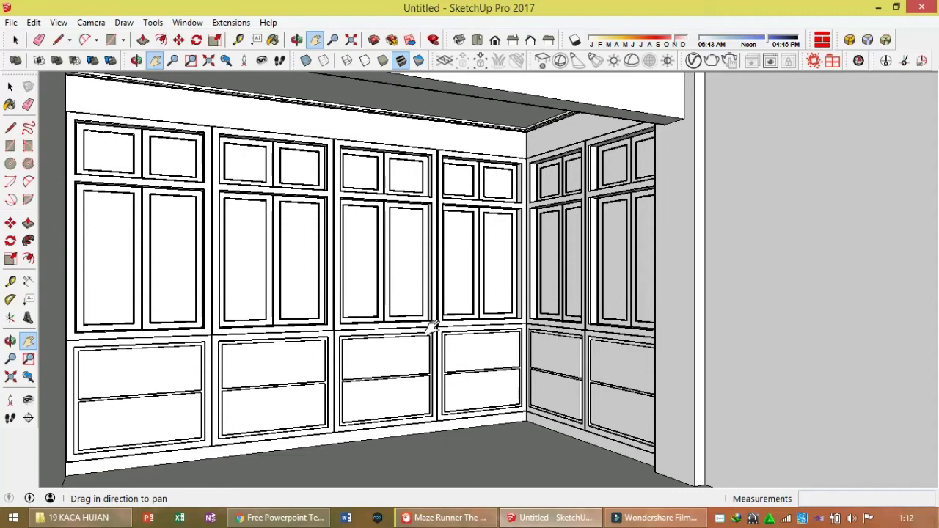
{"action": "scroll", "coordinate": [432, 328], "scroll_direction": "up", "scroll_amount": 1}
{"action": "scroll", "coordinate": [432, 328], "scroll_direction": "down", "scroll_amount": 2}
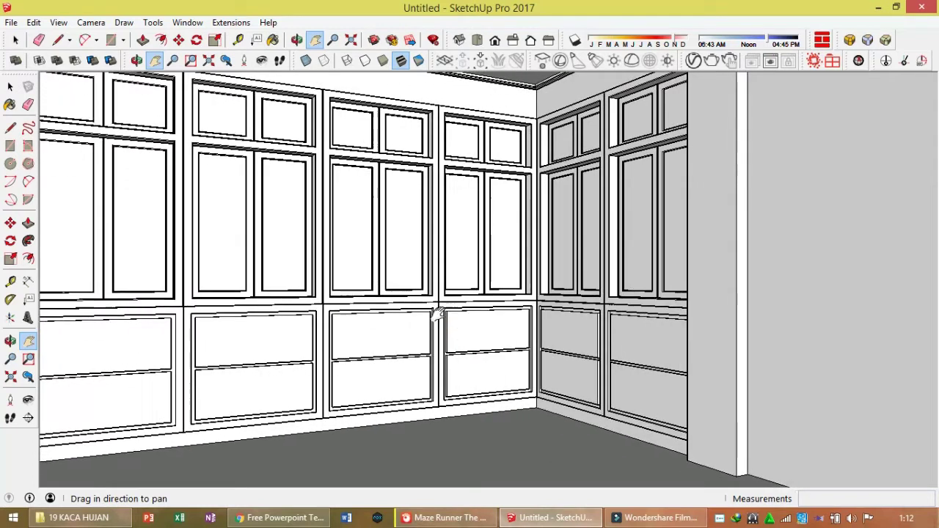
{"action": "scroll", "coordinate": [440, 320], "scroll_direction": "up", "scroll_amount": 3}
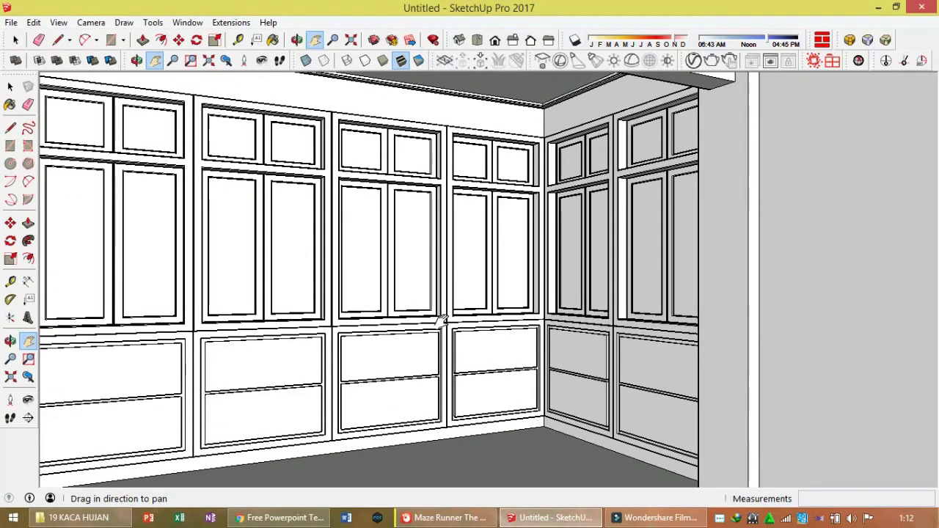
{"action": "key", "text": "space"}
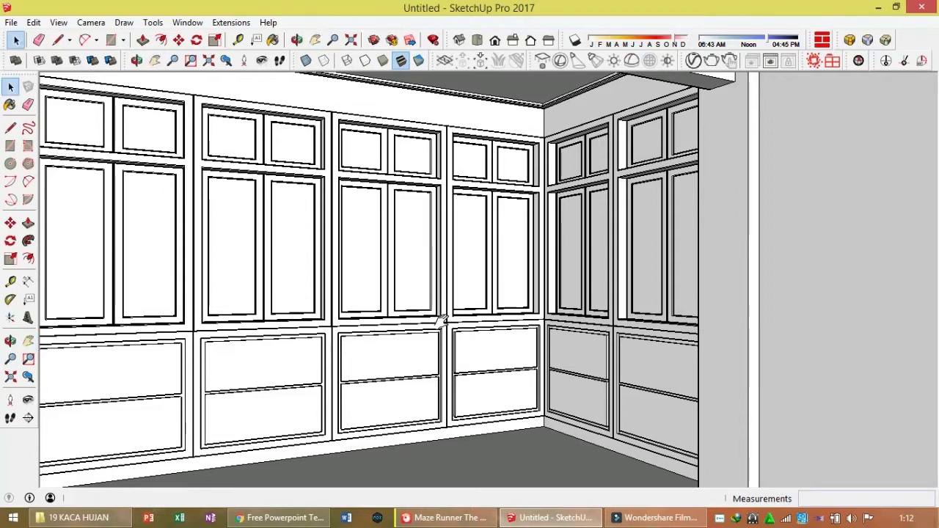
Set the camera field of view to 40° and add the view as Scene 1
{"action": "left_click", "coordinate": [91, 22]}
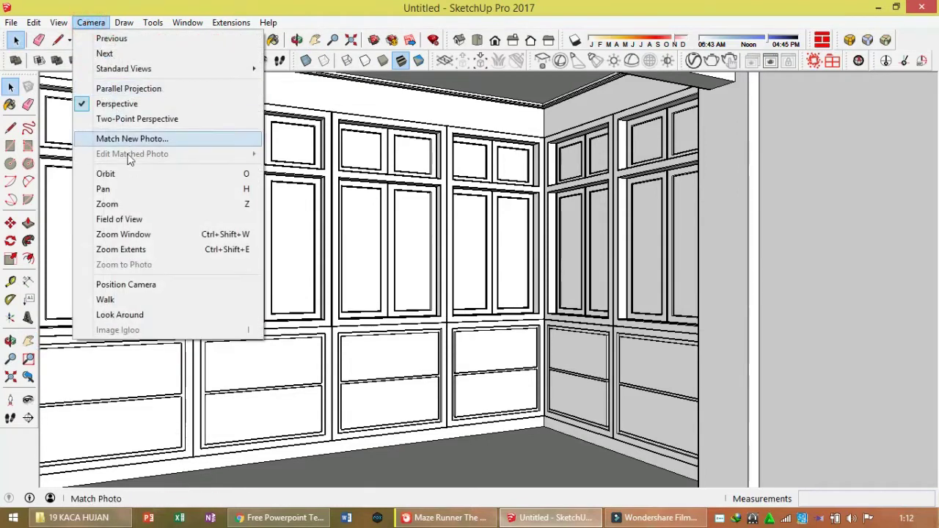
{"action": "left_click", "coordinate": [134, 218]}
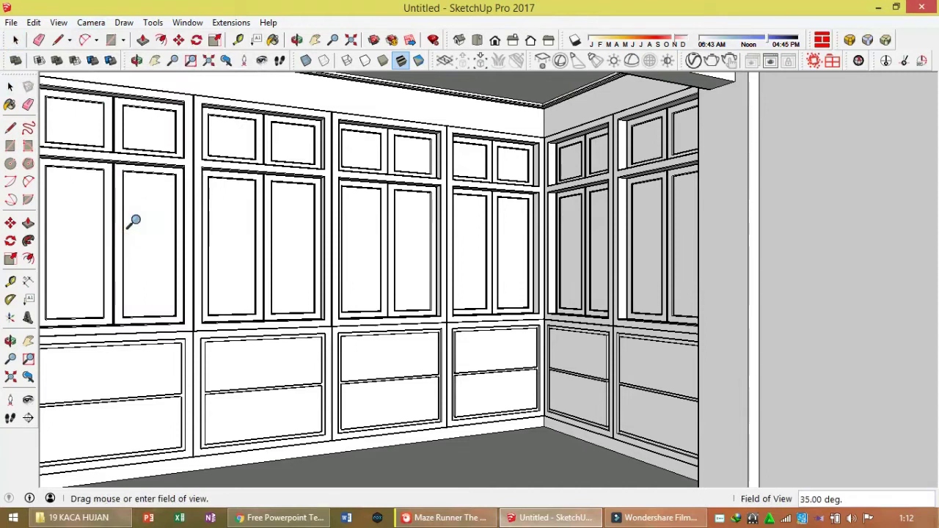
{"action": "type", "text": "40"}
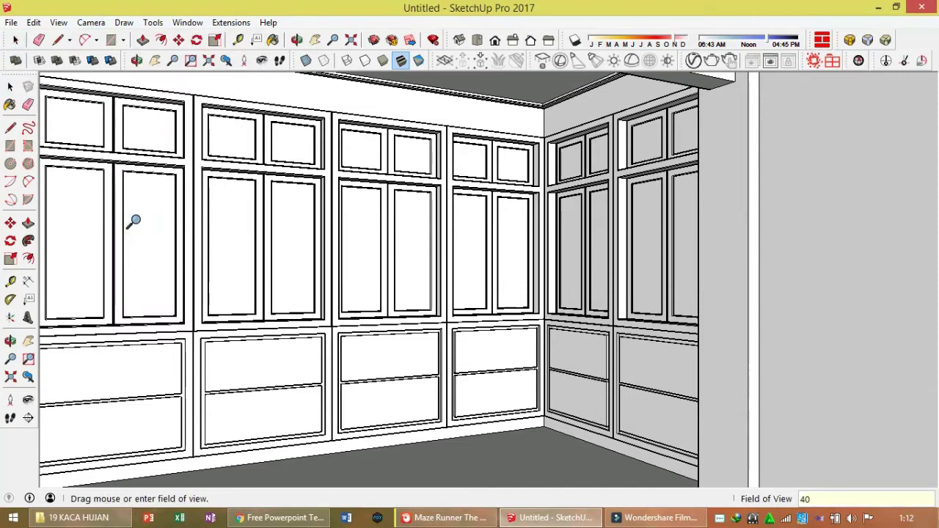
{"action": "key", "text": "Return"}
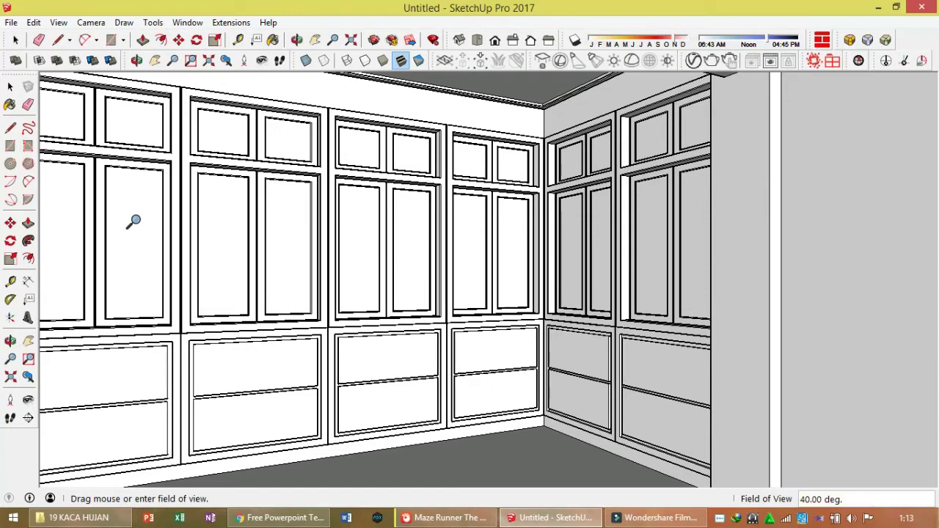
{"action": "key", "text": "space"}
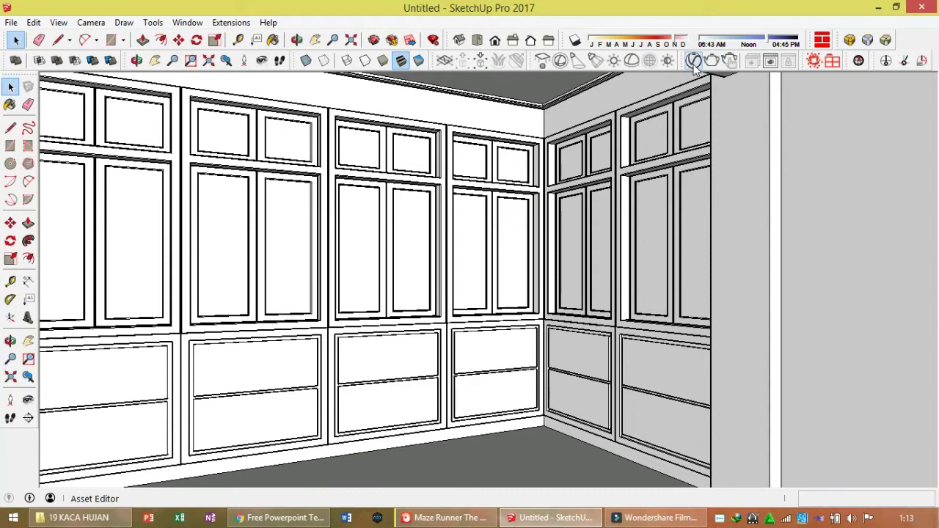
{"action": "left_click", "coordinate": [58, 22]}
{"action": "mouse_move", "coordinate": [88, 204]}
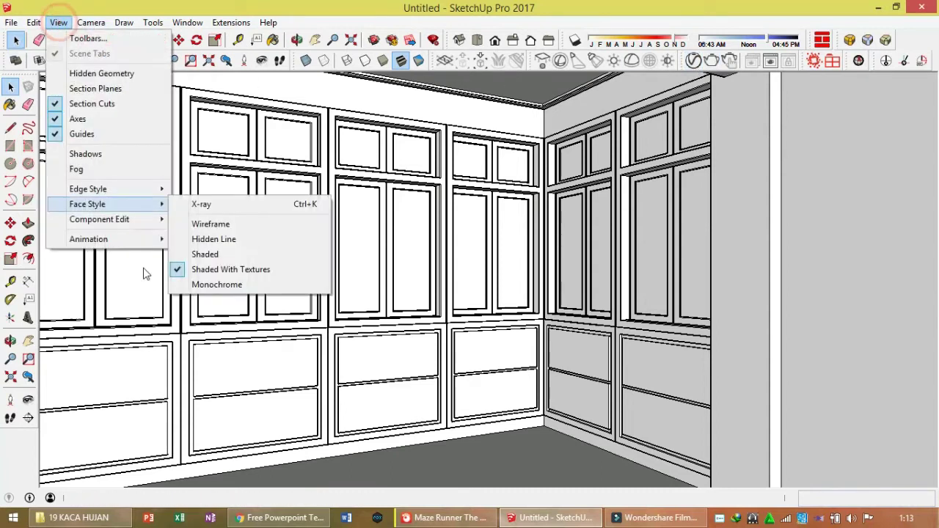
{"action": "left_click", "coordinate": [210, 239]}
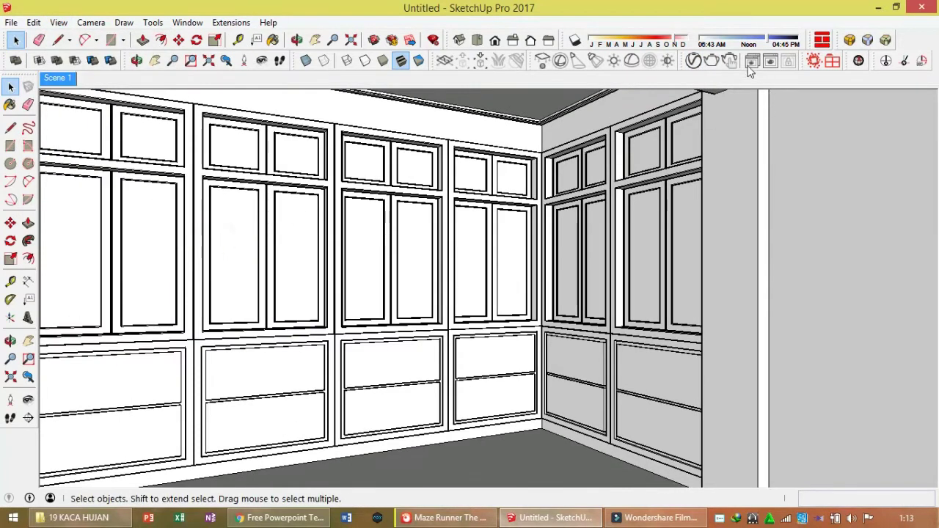
In V-Ray Asset Editor settings, turn off Progressive and show Render Output aspect ratios
{"action": "left_click", "coordinate": [706, 62]}
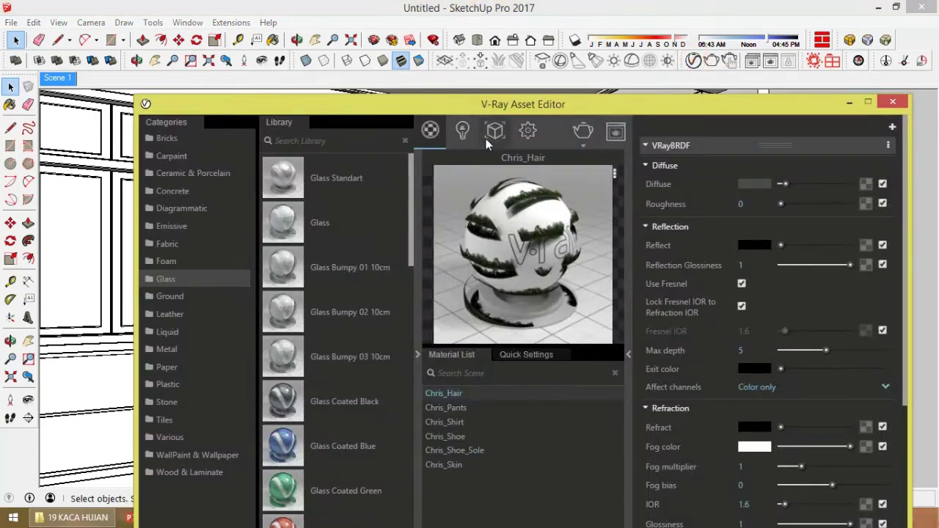
{"action": "left_click_drag", "start_coordinate": [459, 110], "coordinate": [492, 97]}
{"action": "left_click", "coordinate": [561, 117]}
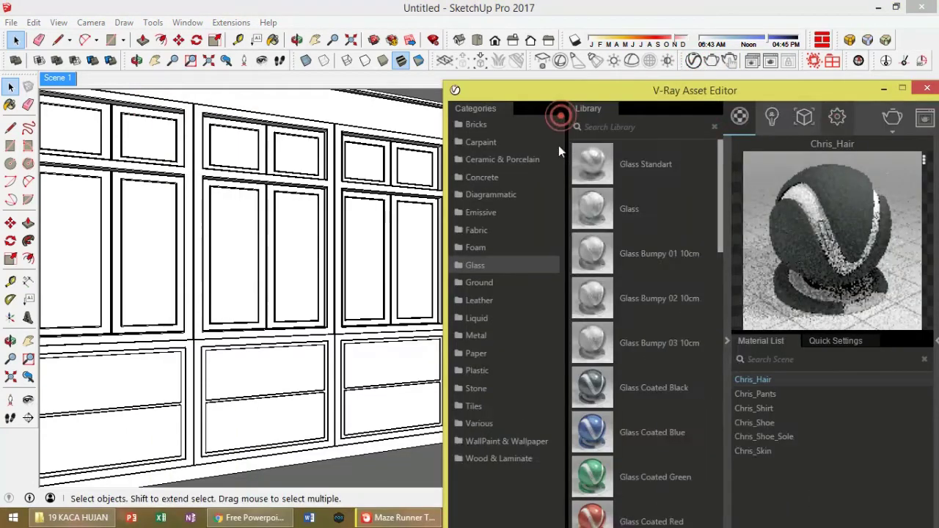
{"action": "left_click_drag", "start_coordinate": [567, 95], "coordinate": [503, 77]}
{"action": "left_click", "coordinate": [572, 168]}
{"action": "left_click", "coordinate": [488, 243]}
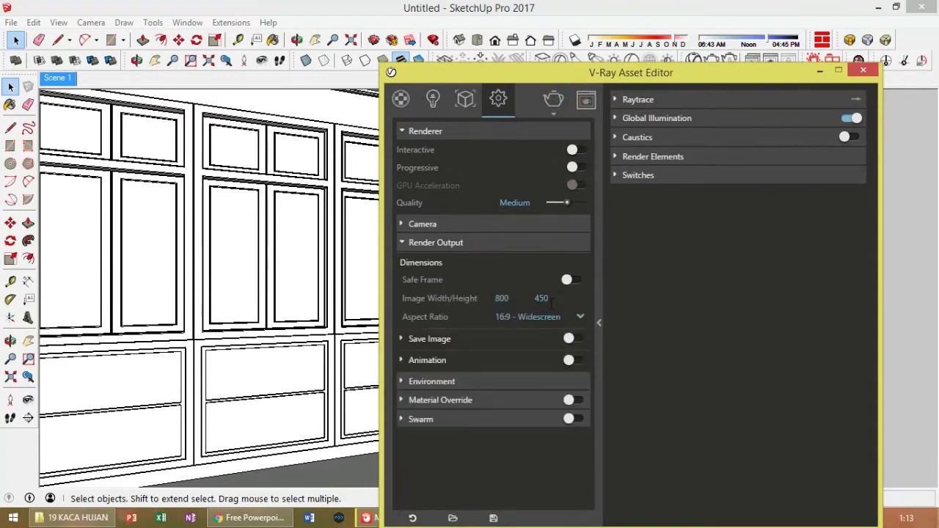
{"action": "left_click", "coordinate": [581, 317]}
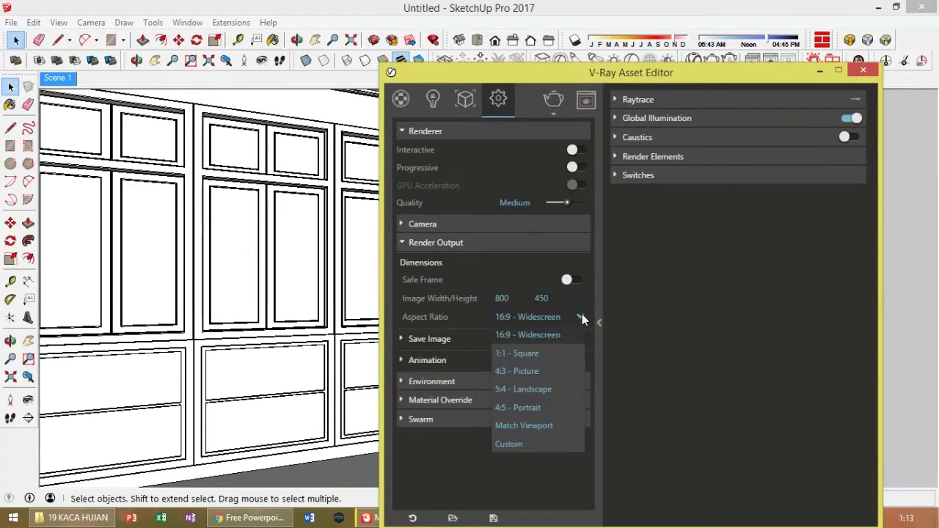
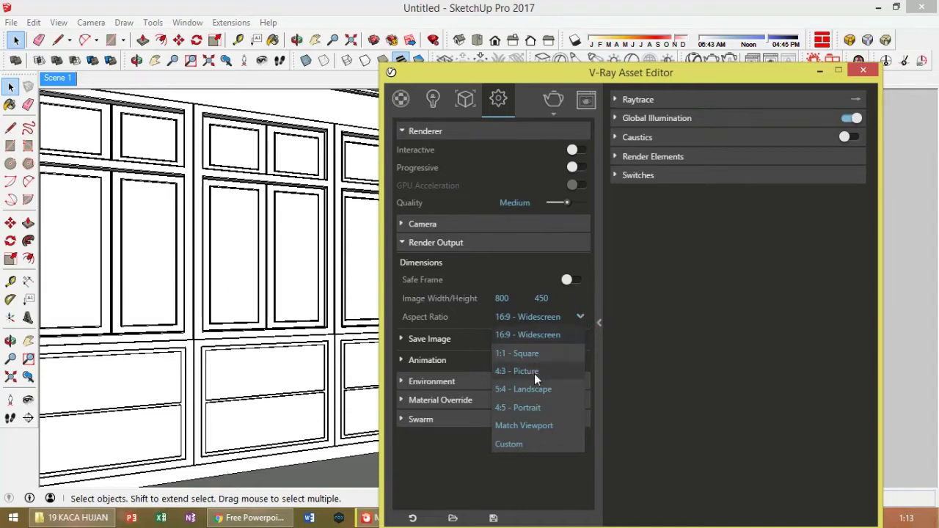
Set the V-Ray render output to 4:3 Picture with Safe Frame on, and check the framed view
{"action": "left_click", "coordinate": [535, 372]}
{"action": "left_click", "coordinate": [576, 281]}
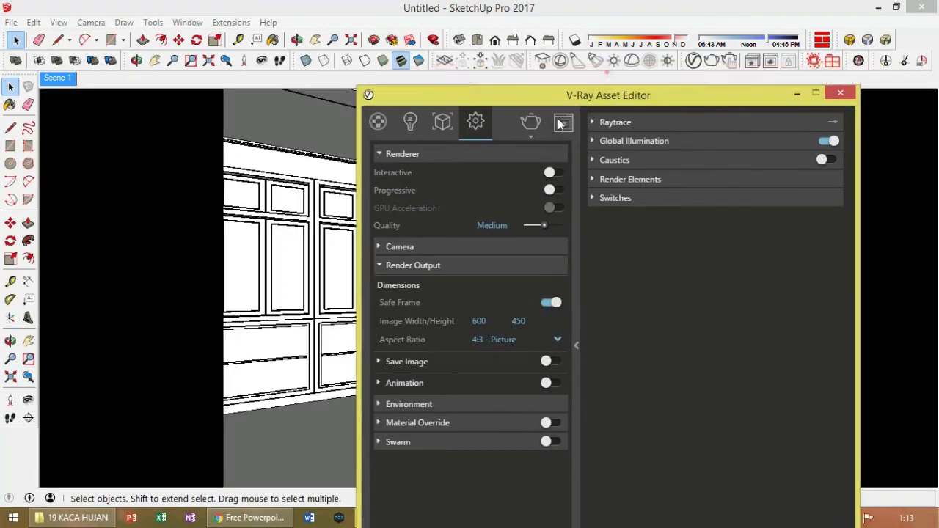
{"action": "left_click", "coordinate": [819, 70]}
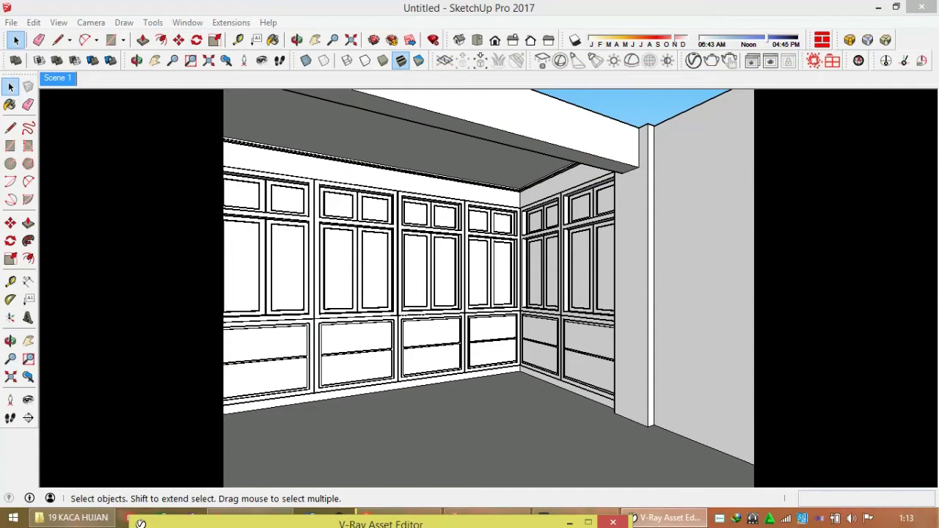
{"action": "left_click", "coordinate": [667, 518]}
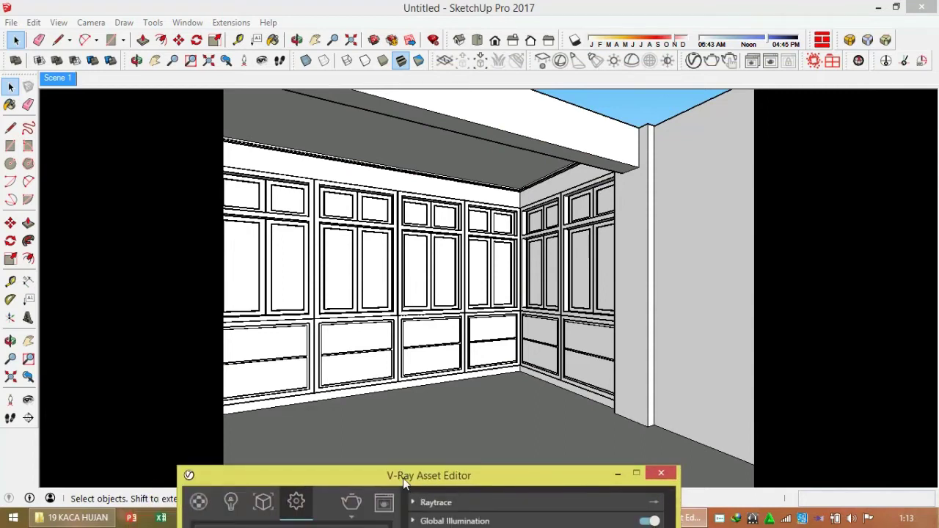
Move the V-Ray editor to the bottom-left and reframe the room within the safe frame
{"action": "left_click_drag", "start_coordinate": [496, 269], "coordinate": [46, 399]}
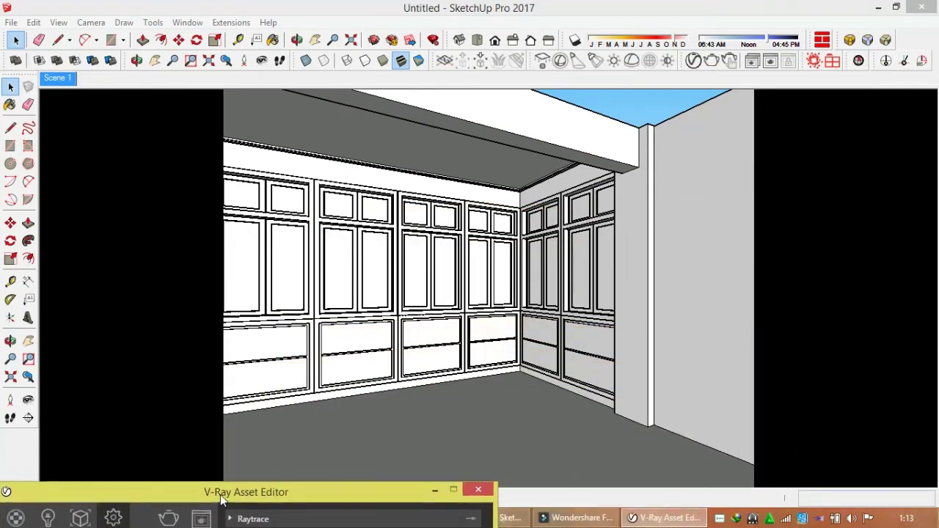
{"action": "left_click", "coordinate": [401, 377]}
{"action": "scroll", "coordinate": [401, 376], "scroll_direction": "up", "scroll_amount": 2}
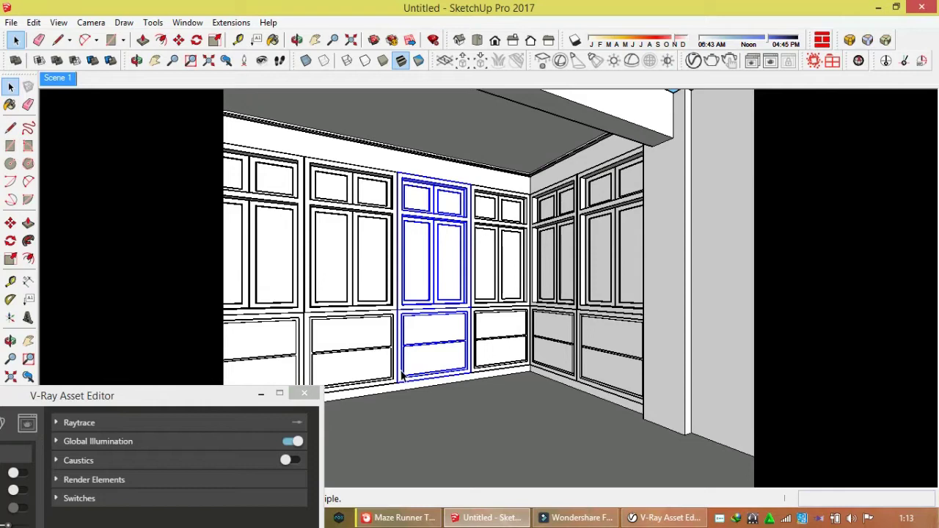
{"action": "middle_click_drag", "start_coordinate": [401, 376], "coordinate": [424, 352], "text": "shift"}
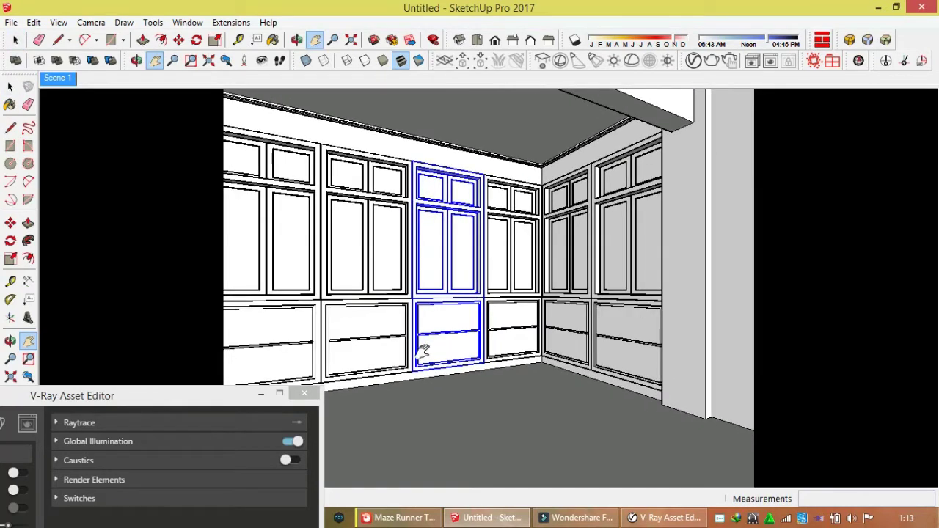
{"action": "key", "text": "space"}
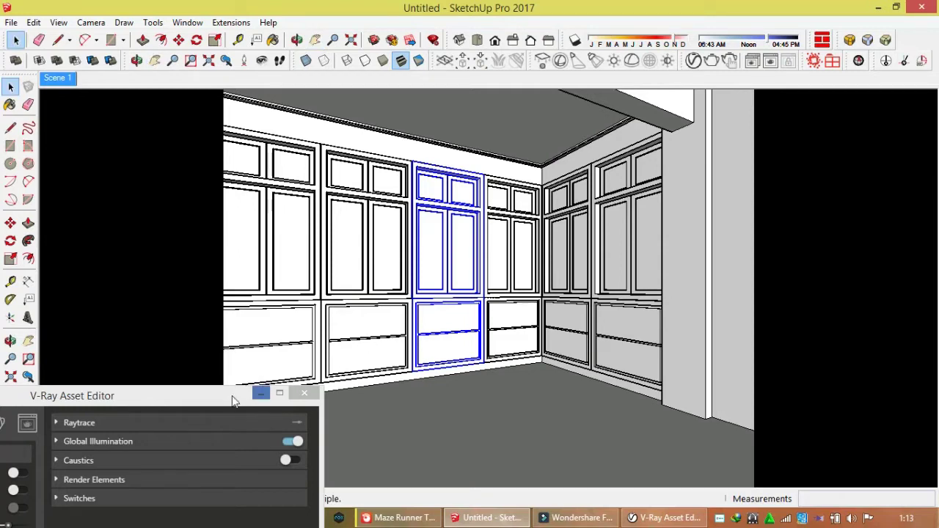
{"action": "left_click_drag", "start_coordinate": [222, 396], "coordinate": [132, 411]}
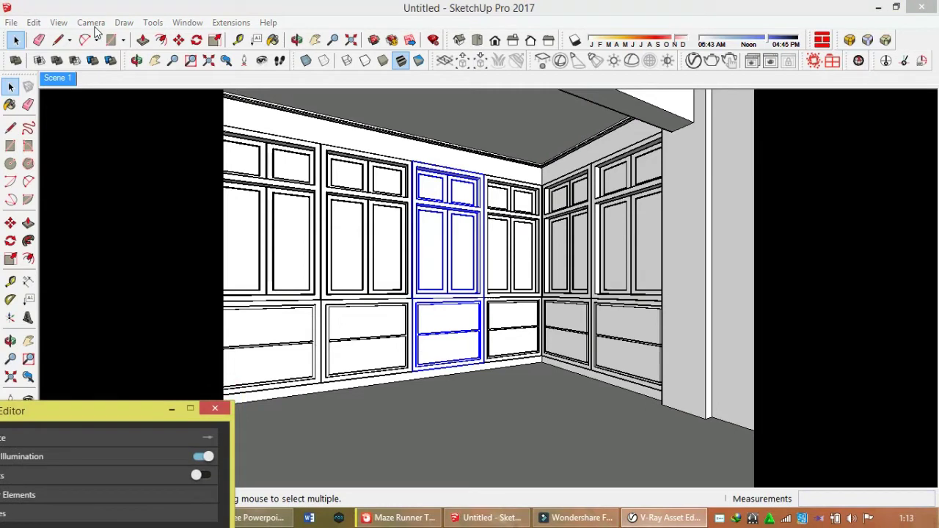
{"action": "left_click", "coordinate": [91, 22]}
{"action": "left_click", "coordinate": [121, 218]}
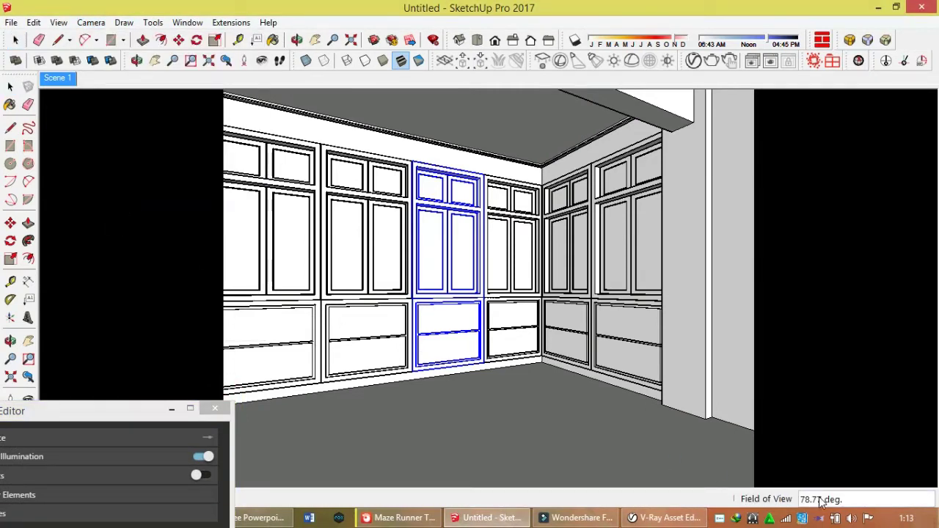
{"action": "type", "text": "40"}
{"action": "key", "text": "Return"}
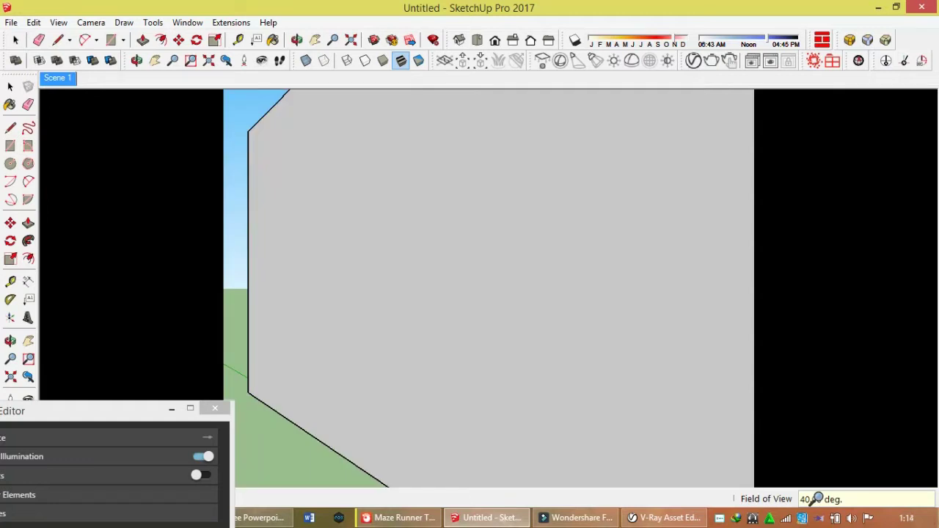
{"action": "type", "text": "60"}
{"action": "key", "text": "Return"}
{"action": "type", "text": "77"}
{"action": "key", "text": "Return"}
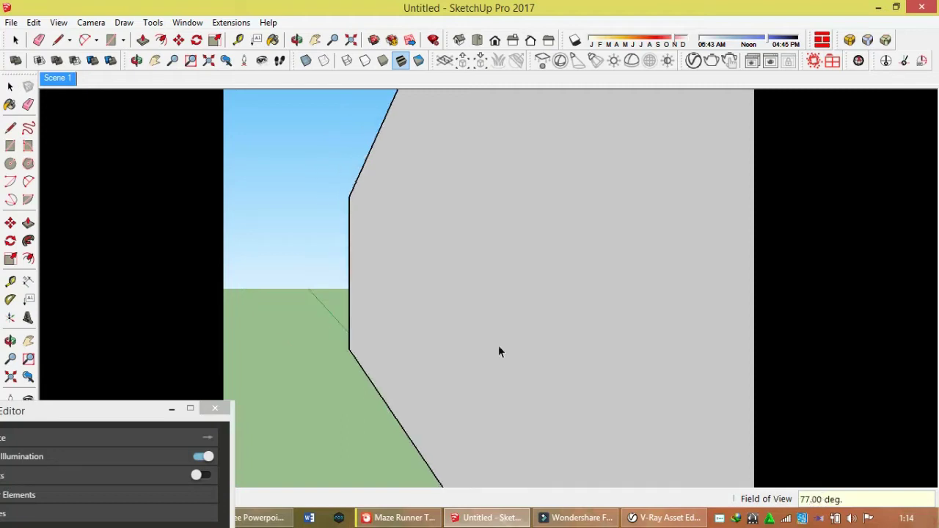
{"action": "key", "text": "space"}
{"action": "left_click", "coordinate": [58, 79]}
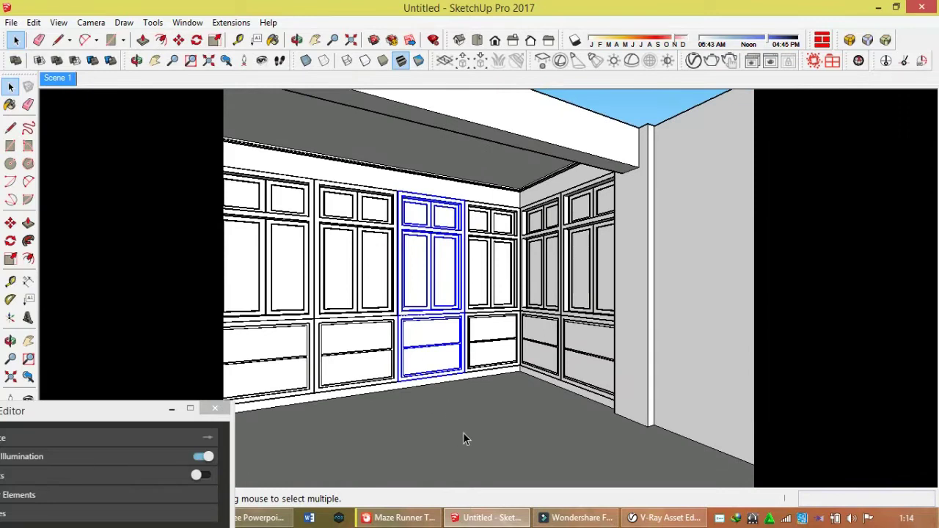
{"action": "scroll", "coordinate": [461, 438], "scroll_direction": "up", "scroll_amount": 1}
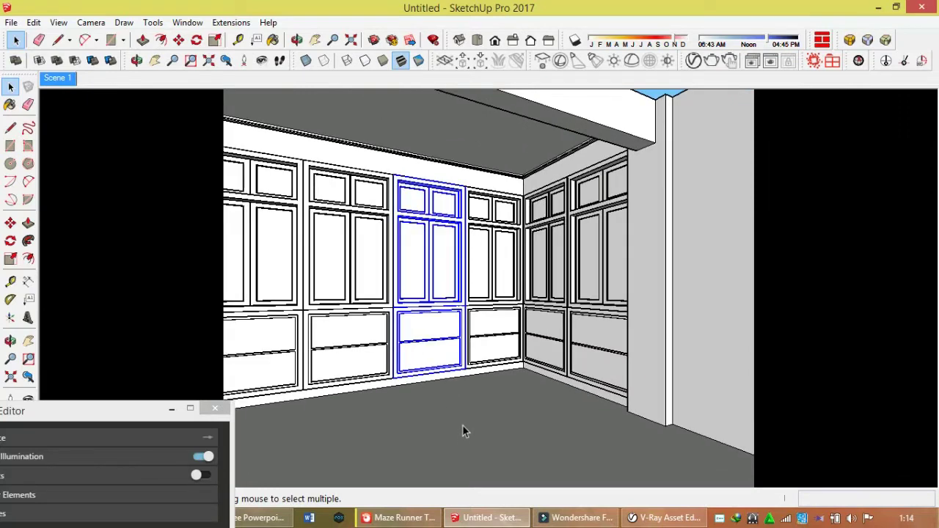
{"action": "middle_click_drag", "start_coordinate": [462, 425], "coordinate": [504, 398], "text": "shift"}
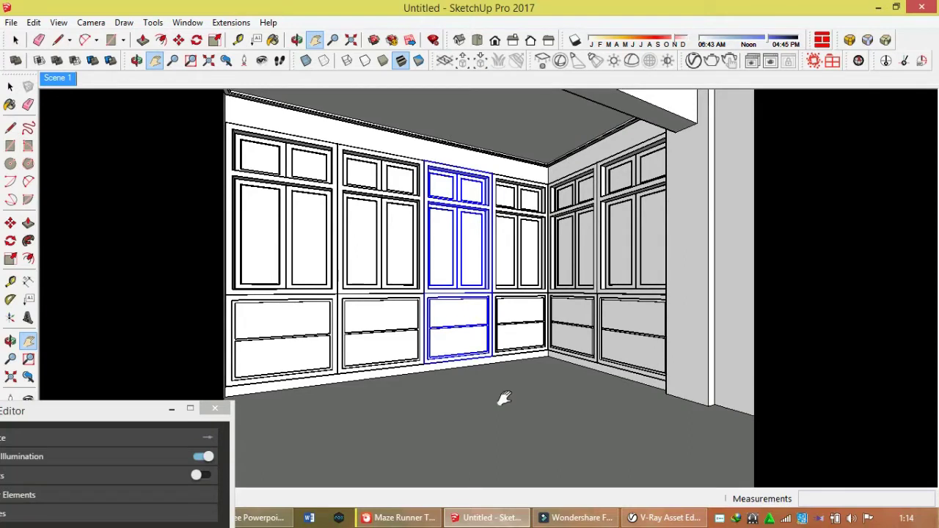
{"action": "middle_click_drag", "start_coordinate": [503, 399], "coordinate": [501, 397]}
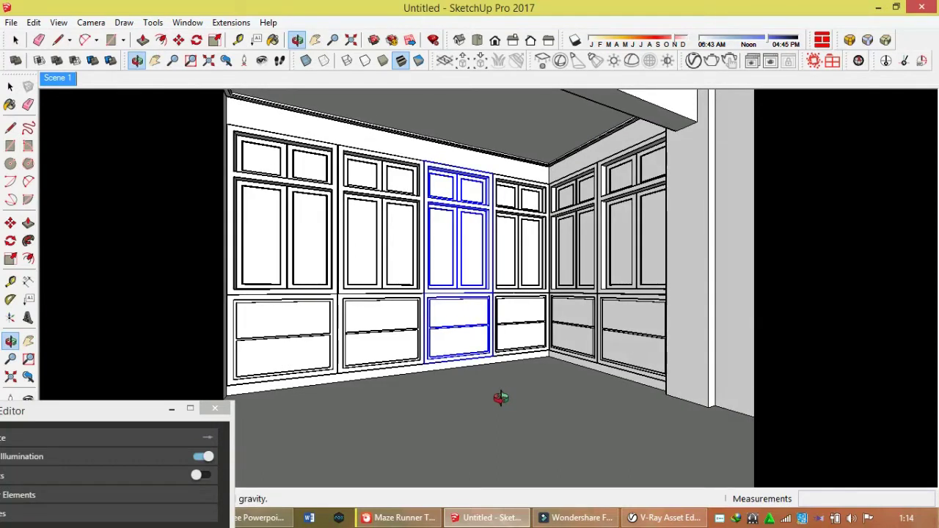
{"action": "key", "text": "h"}
{"action": "left_click", "coordinate": [51, 79]}
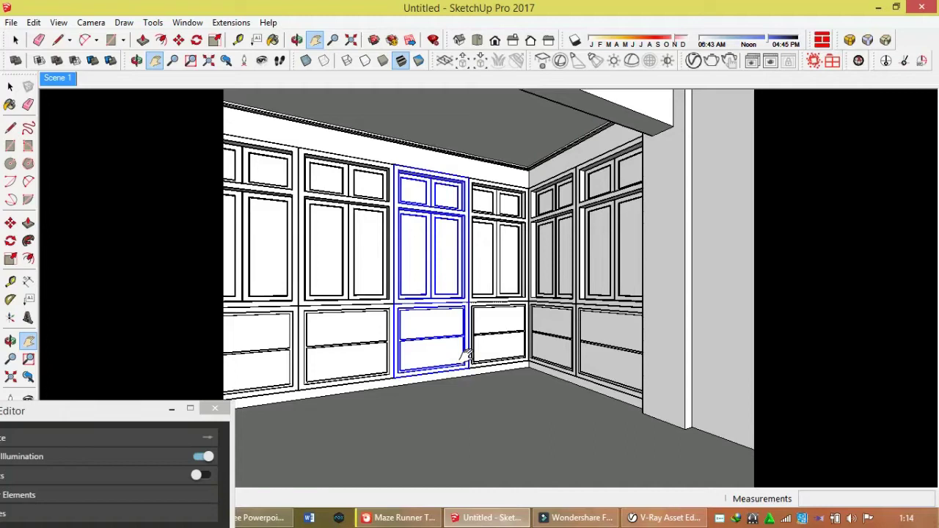
{"action": "key", "text": "space"}
Try the 5:4 Landscape aspect ratio and toggle the safe frame off and back on
{"action": "left_click", "coordinate": [109, 413]}
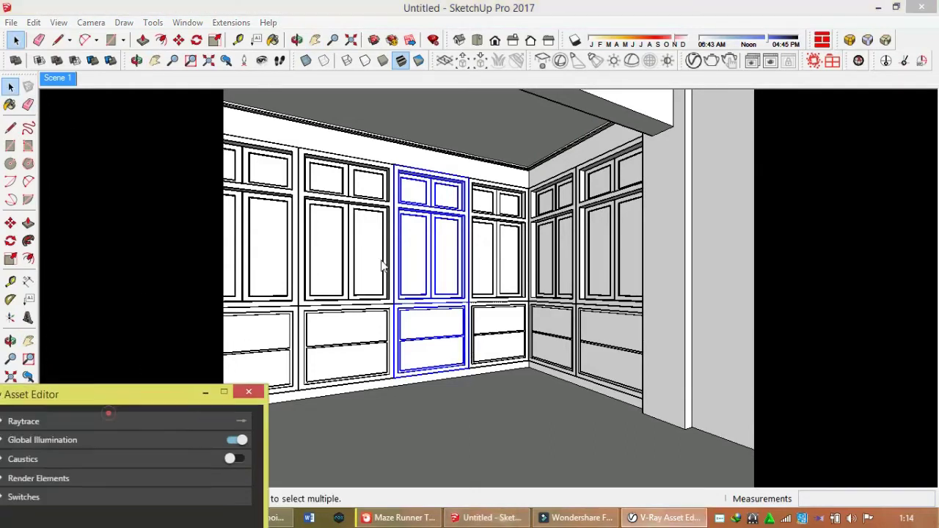
{"action": "left_click_drag", "start_coordinate": [381, 266], "coordinate": [493, 183]}
{"action": "left_click", "coordinate": [236, 426]}
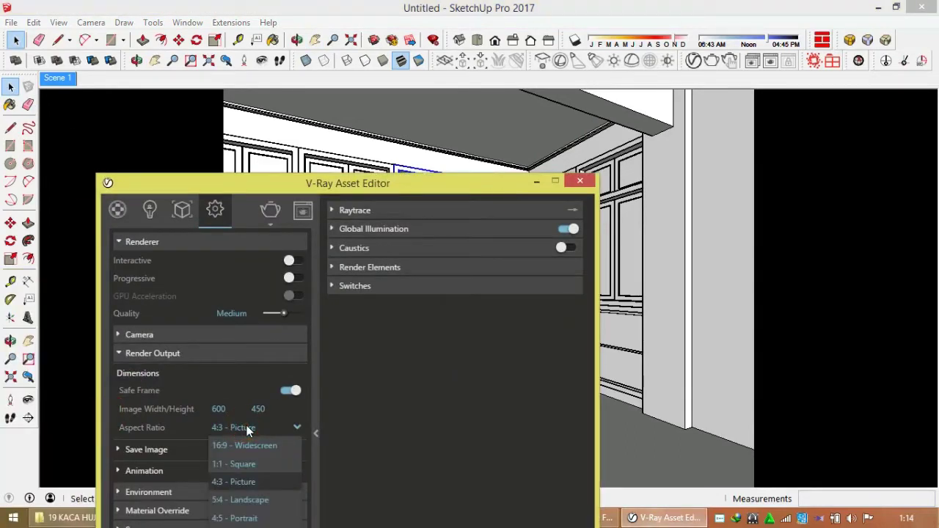
{"action": "left_click", "coordinate": [245, 500]}
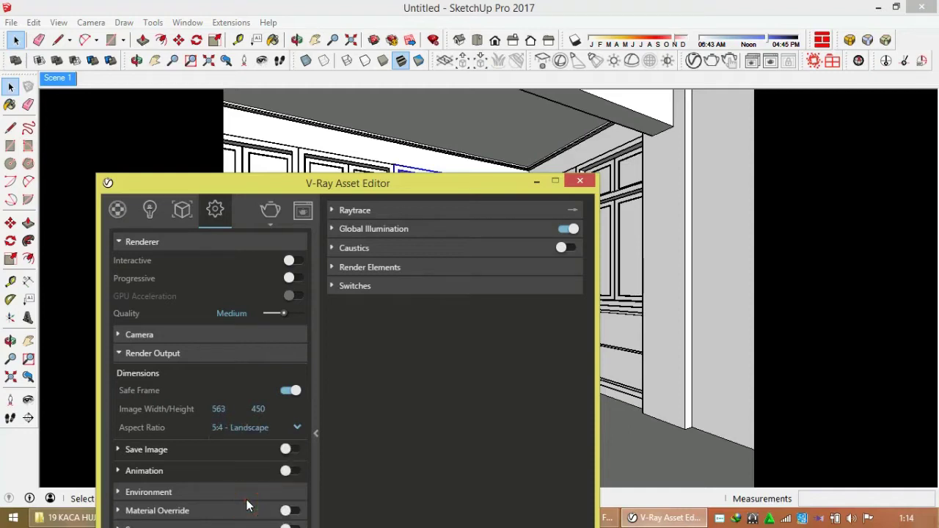
{"action": "left_click_drag", "start_coordinate": [364, 187], "coordinate": [703, 171]}
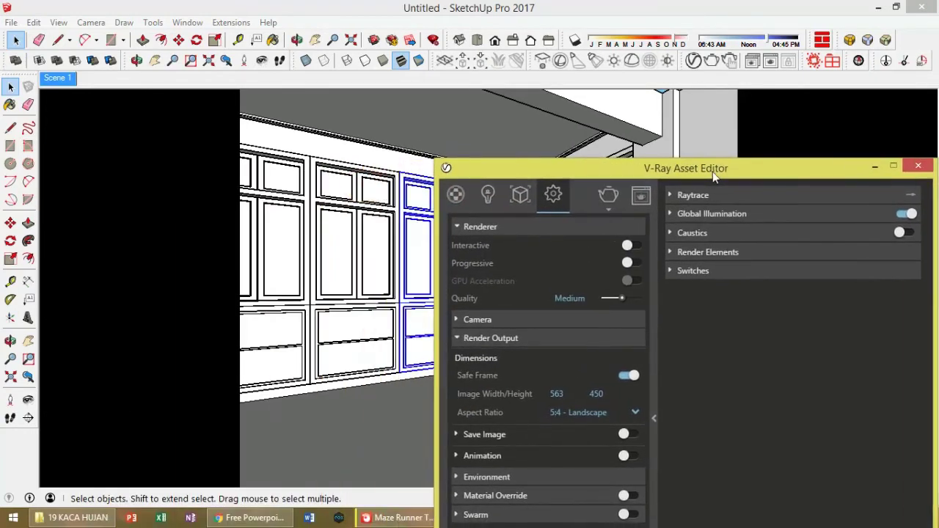
{"action": "left_click", "coordinate": [634, 376]}
{"action": "left_click", "coordinate": [634, 376]}
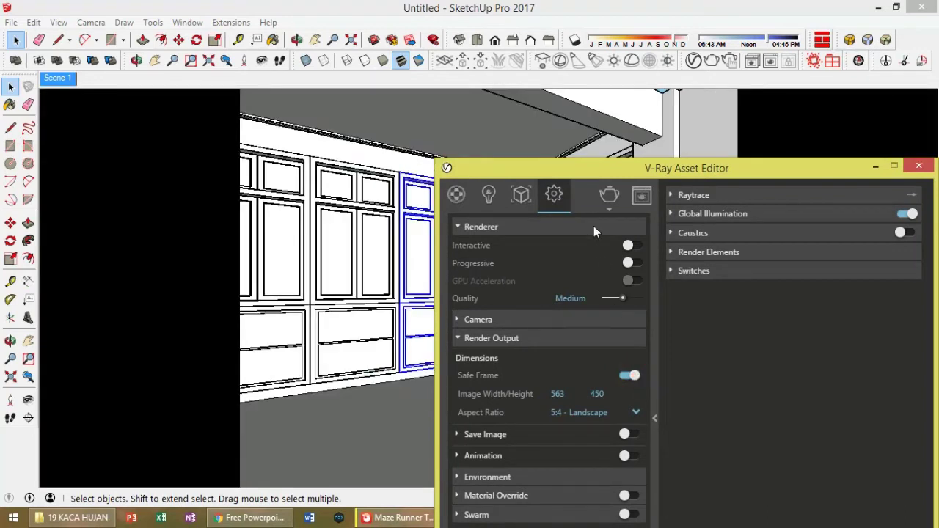
Try 16:9 Widescreen, return to 4:3 Picture, and close the V-Ray Asset Editor
{"action": "left_click", "coordinate": [635, 413]}
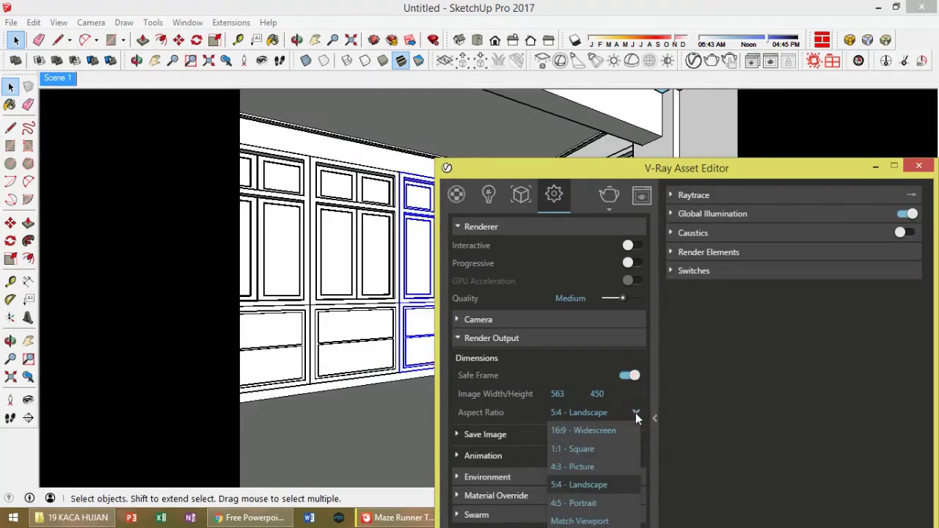
{"action": "left_click", "coordinate": [623, 431]}
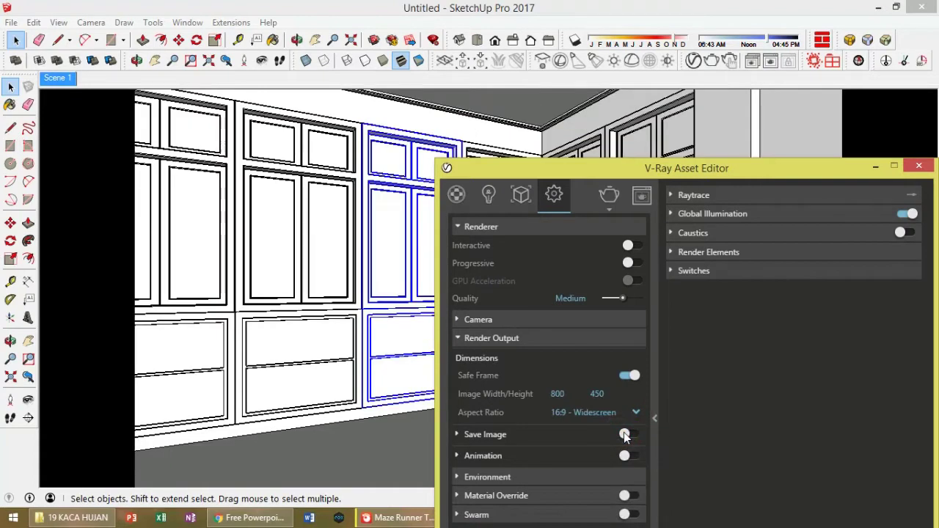
{"action": "left_click_drag", "start_coordinate": [573, 168], "coordinate": [571, 525]}
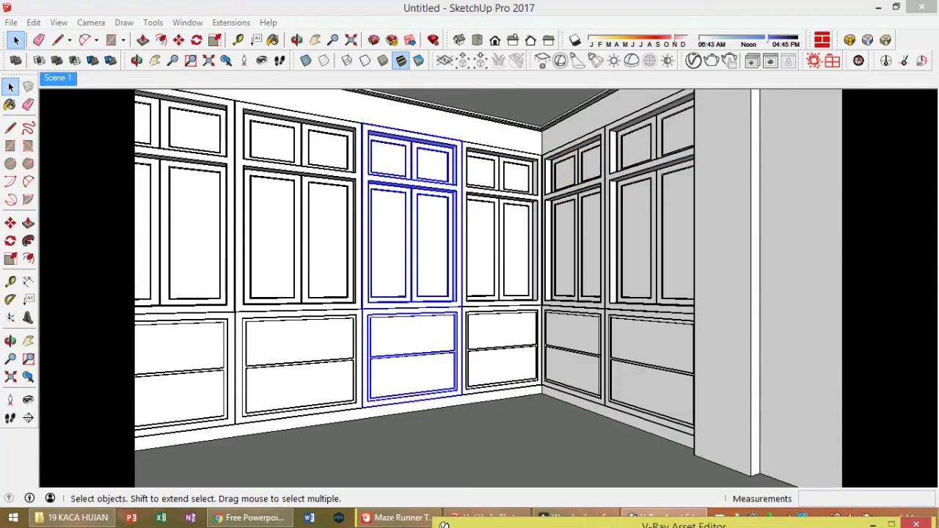
{"action": "left_click_drag", "start_coordinate": [572, 524], "coordinate": [365, 126]}
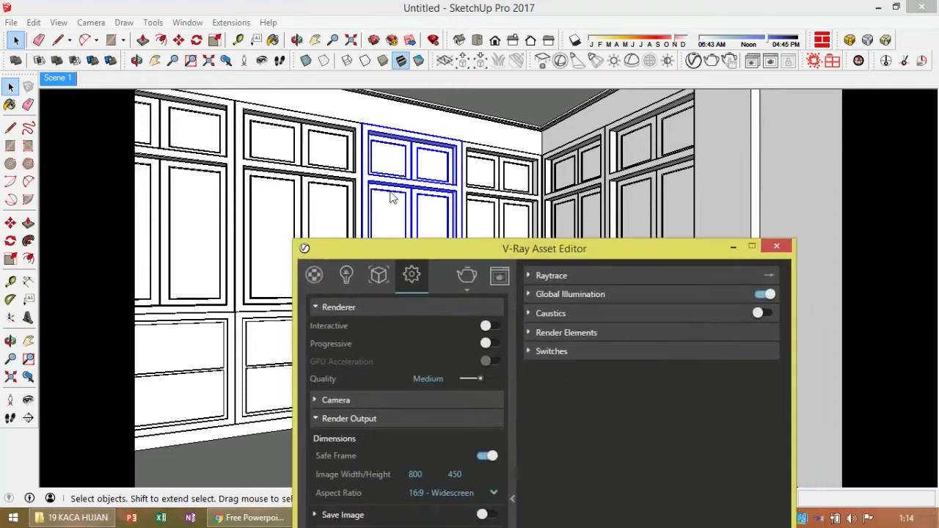
{"action": "left_click", "coordinate": [425, 373]}
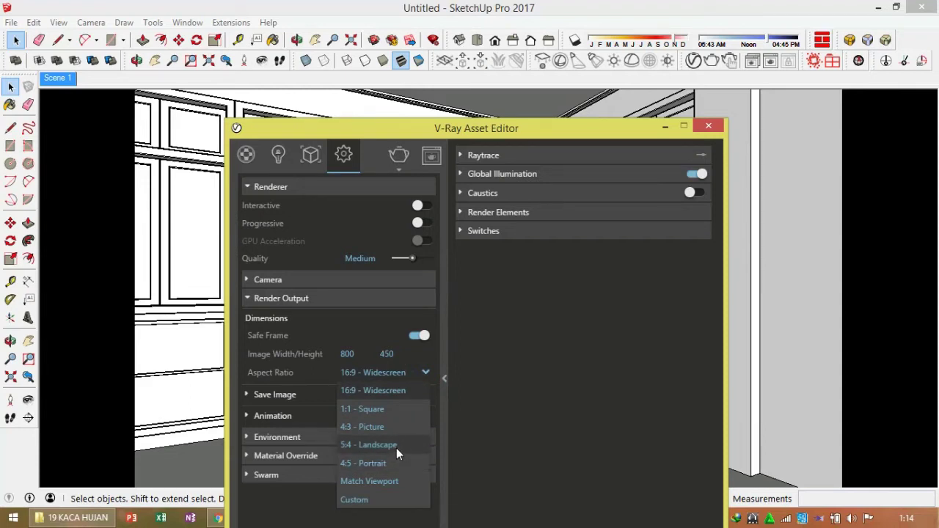
{"action": "left_click", "coordinate": [394, 429]}
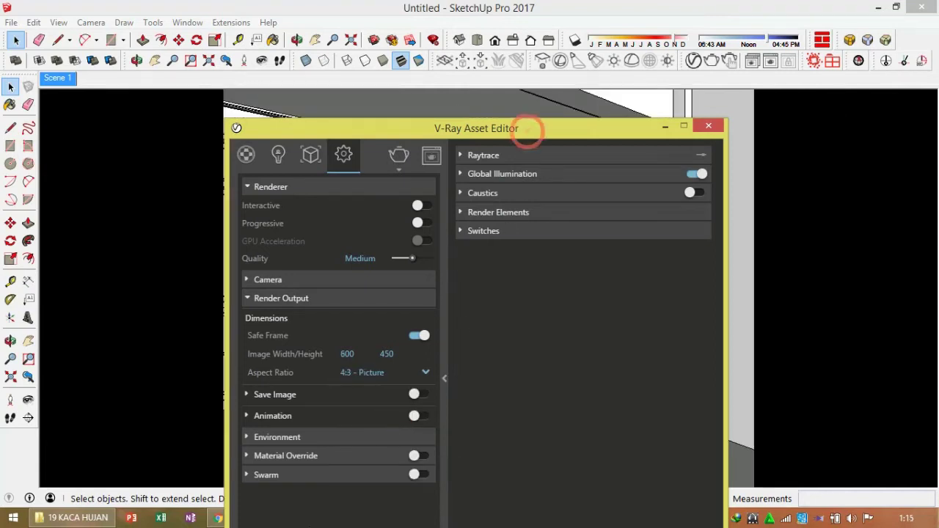
{"action": "left_click", "coordinate": [708, 126]}
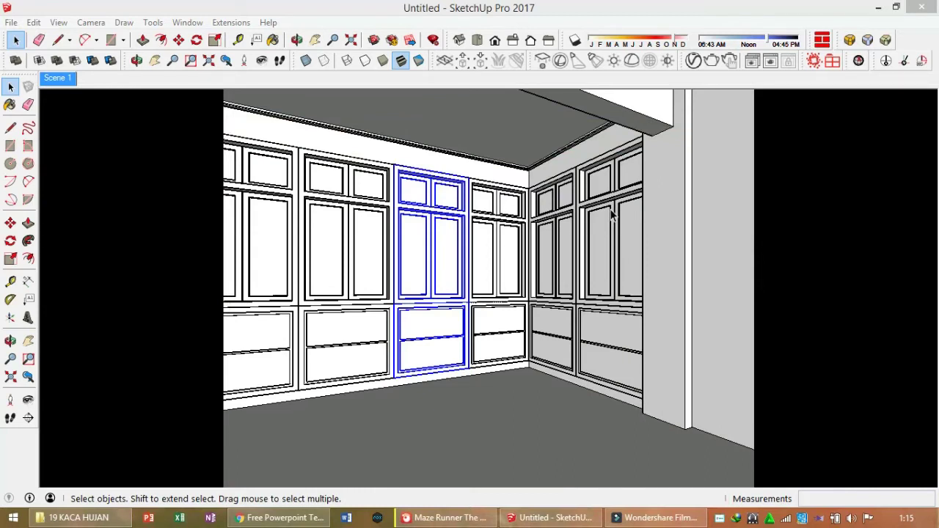
Inside the nested wall panel group, paint the window panes with Translucent Glass Gray
{"action": "left_click", "coordinate": [400, 242]}
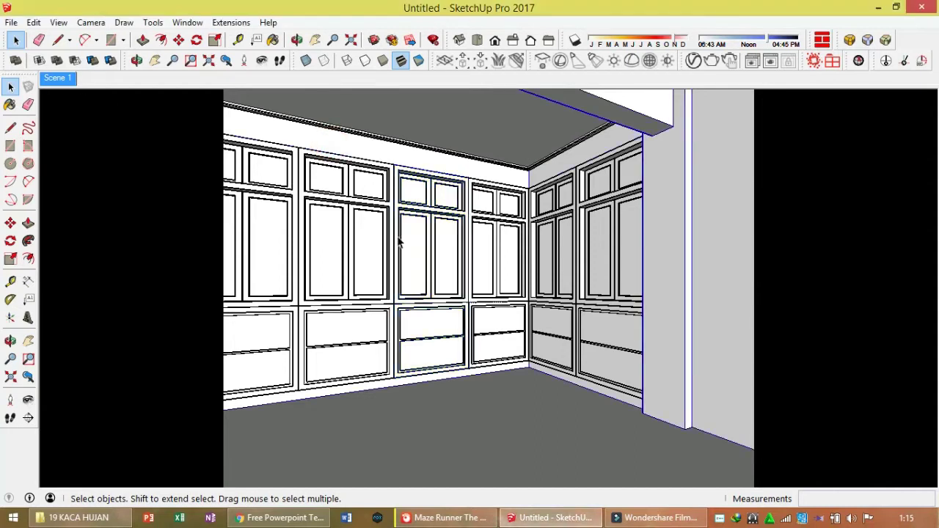
{"action": "left_click", "coordinate": [506, 268]}
{"action": "double_click", "coordinate": [506, 265]}
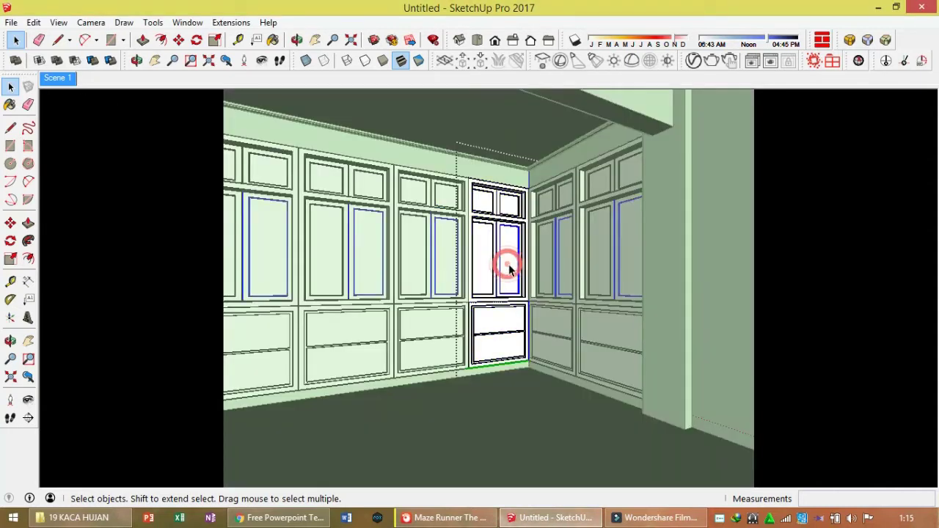
{"action": "double_click", "coordinate": [508, 268]}
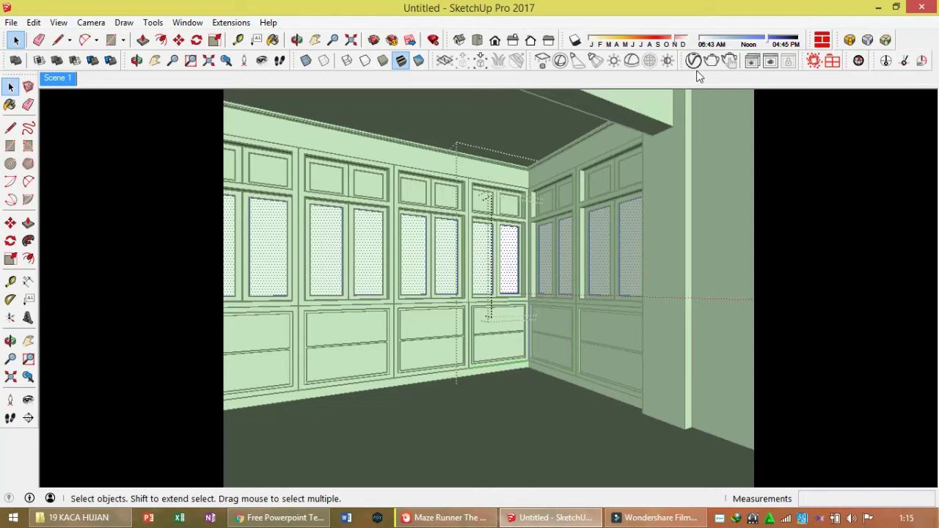
{"action": "key", "text": "b"}
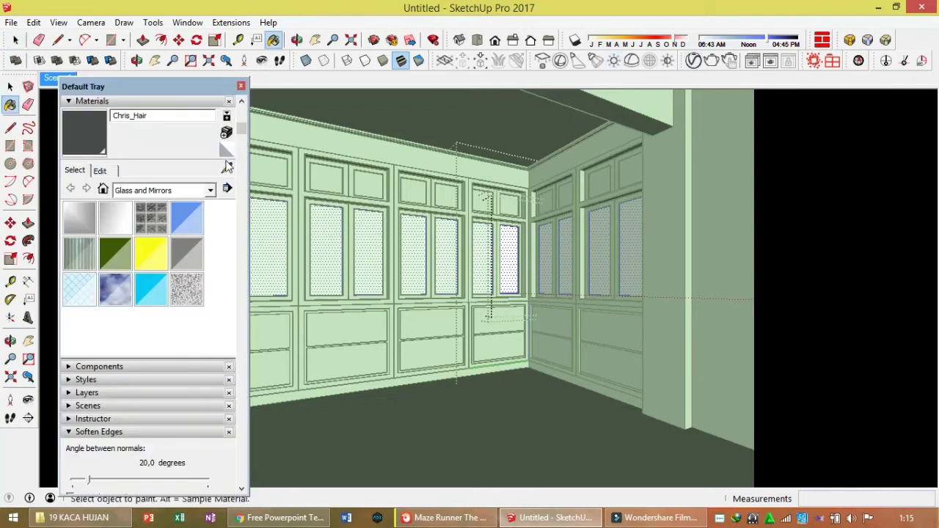
{"action": "left_click", "coordinate": [154, 191]}
{"action": "left_click", "coordinate": [156, 193]}
{"action": "left_click", "coordinate": [185, 253]}
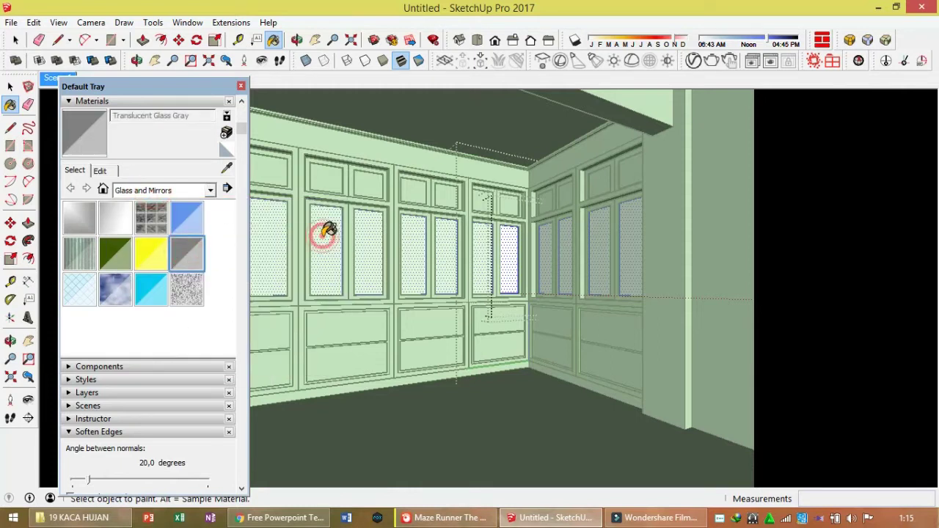
{"action": "left_click", "coordinate": [516, 246]}
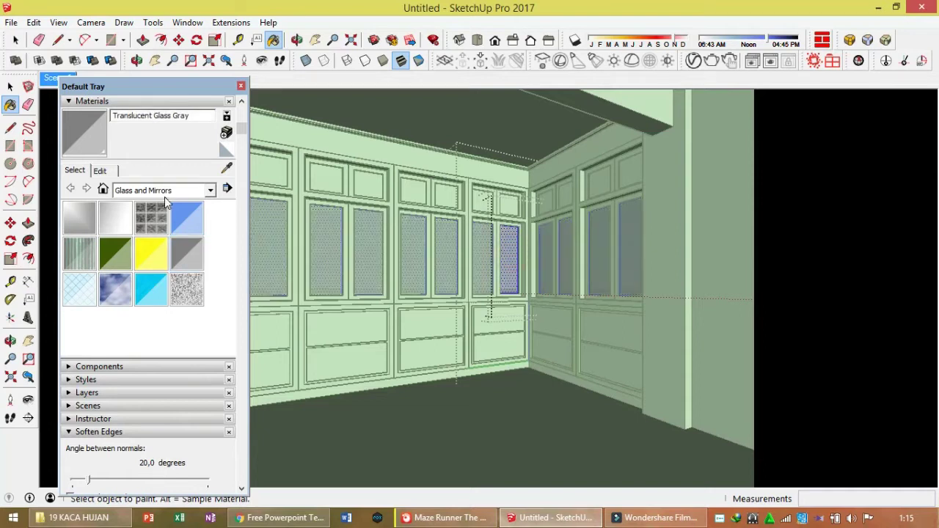
Undo and repaint the glass onto the small upper panes
{"action": "key", "text": "ctrl+z"}
{"action": "left_click", "coordinate": [512, 204]}
{"action": "key", "text": "space"}
{"action": "left_click", "coordinate": [511, 204]}
{"action": "key", "text": "b"}
{"action": "key", "text": "space"}
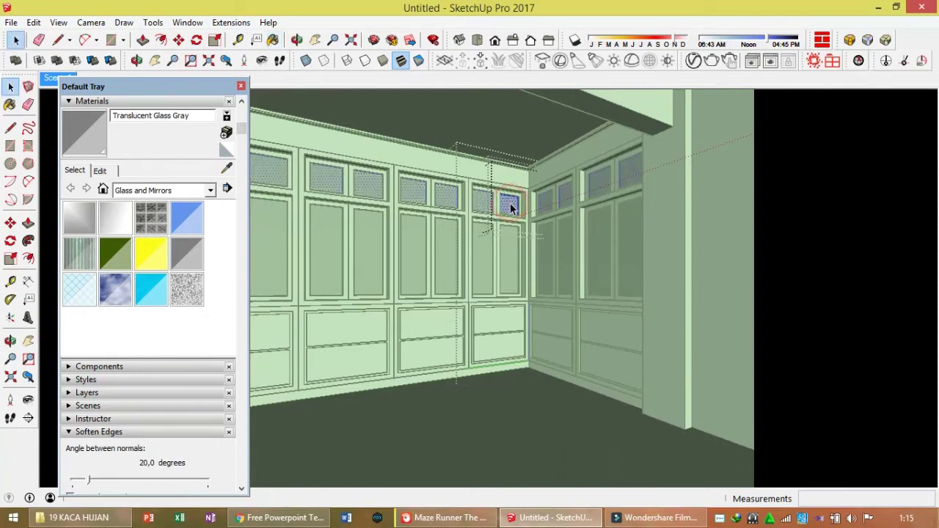
{"action": "left_click", "coordinate": [509, 205]}
Rename the glass material to 'kaca' from the In Model library
{"action": "left_click", "coordinate": [210, 190]}
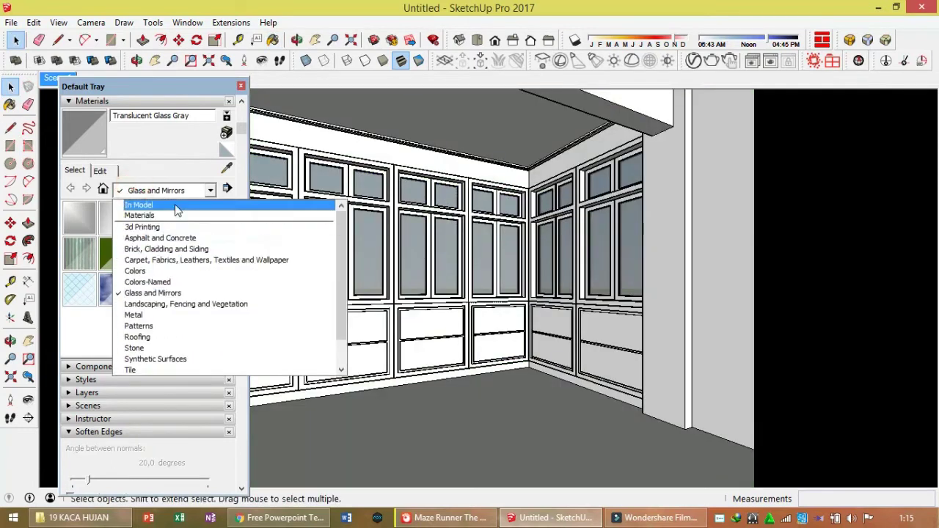
{"action": "left_click", "coordinate": [179, 204]}
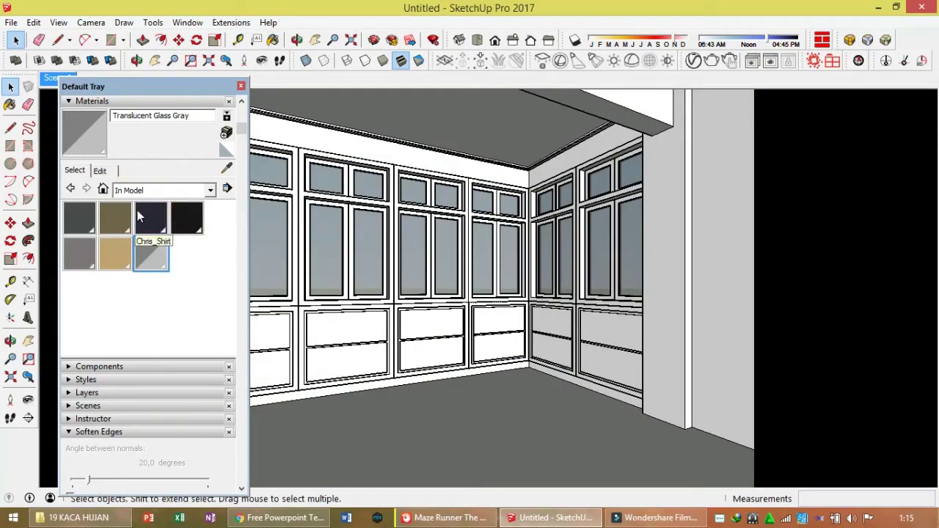
{"action": "left_click", "coordinate": [195, 116]}
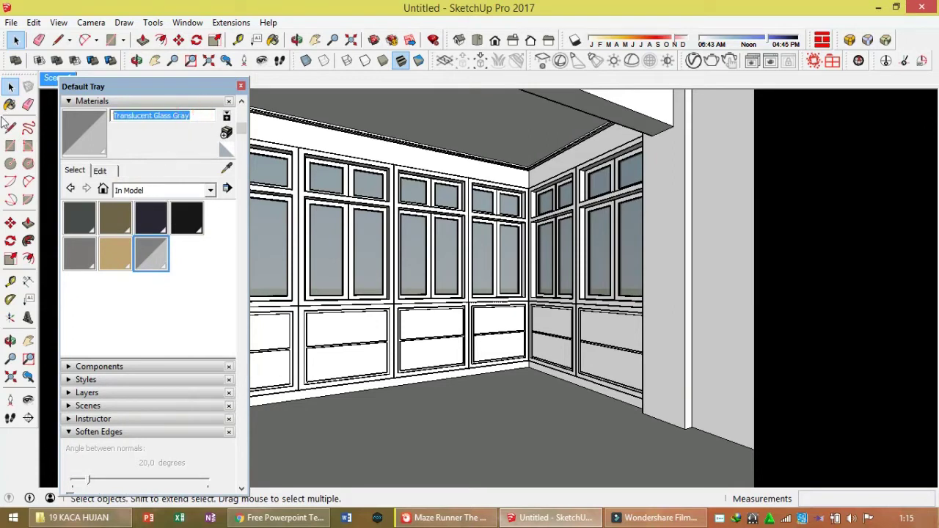
{"action": "type", "text": "kaca"}
{"action": "key", "text": "Return"}
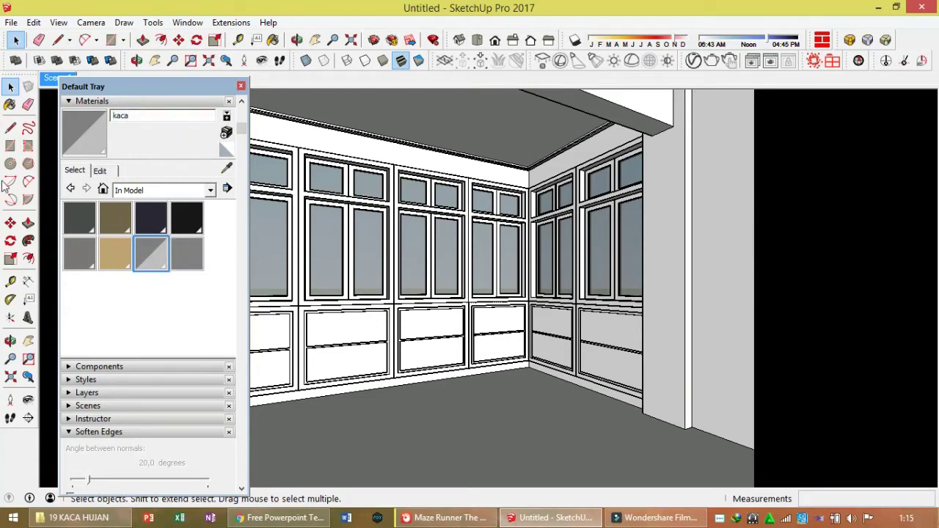
{"action": "left_click", "coordinate": [171, 299]}
Close the materials tray and return to a slightly adjusted Scene 1 view
{"action": "mouse_move", "coordinate": [211, 87]}
{"action": "left_mouse_down"}
{"action": "mouse_move", "coordinate": [330, 84]}
{"action": "mouse_move", "coordinate": [114, 166]}
{"action": "left_mouse_up"}
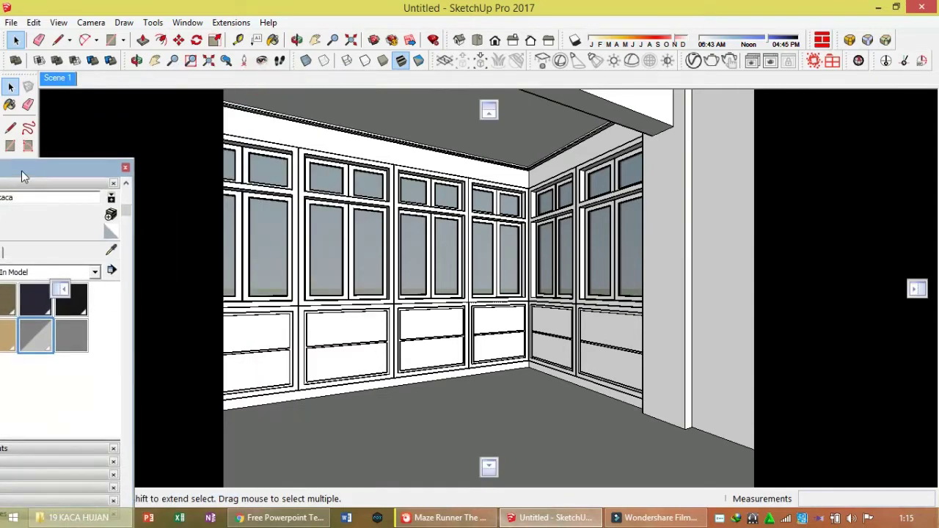
{"action": "left_click", "coordinate": [135, 168]}
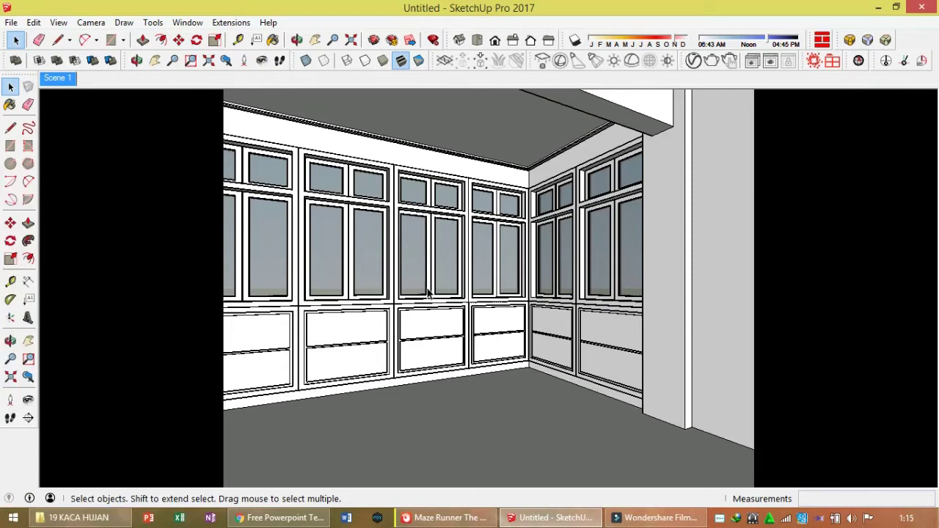
{"action": "key", "text": "h"}
{"action": "left_click_drag", "start_coordinate": [441, 256], "coordinate": [418, 316]}
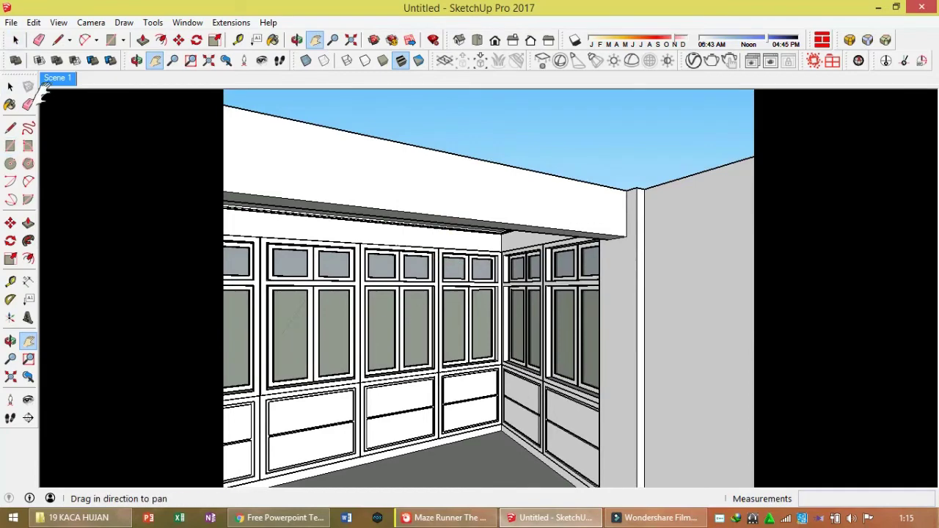
{"action": "left_click", "coordinate": [58, 77]}
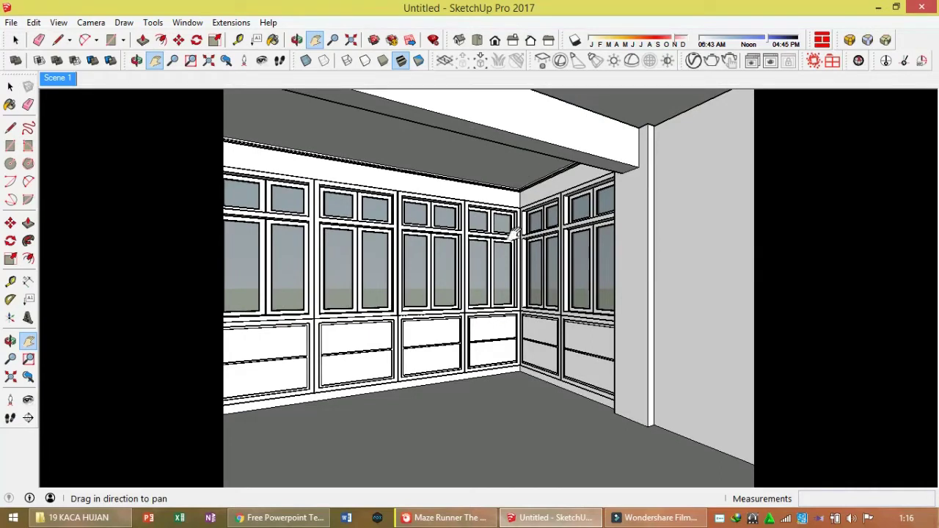
{"action": "scroll", "coordinate": [486, 365], "scroll_direction": "up", "scroll_amount": 1}
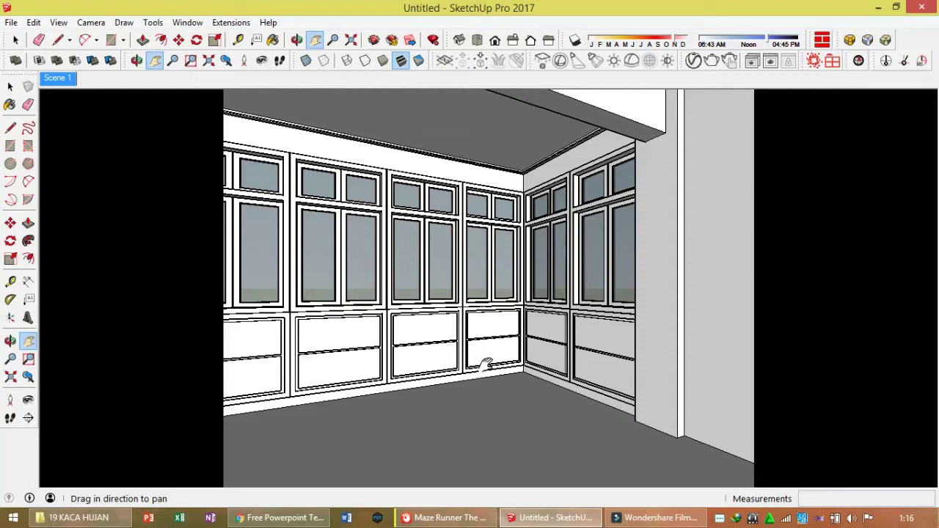
{"action": "left_click_drag", "start_coordinate": [486, 362], "coordinate": [488, 347]}
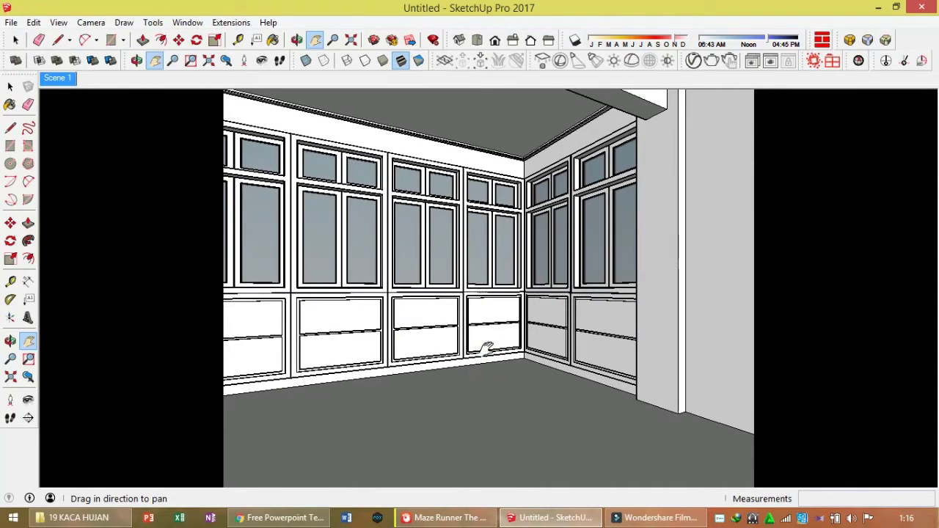
{"action": "key", "text": "space"}
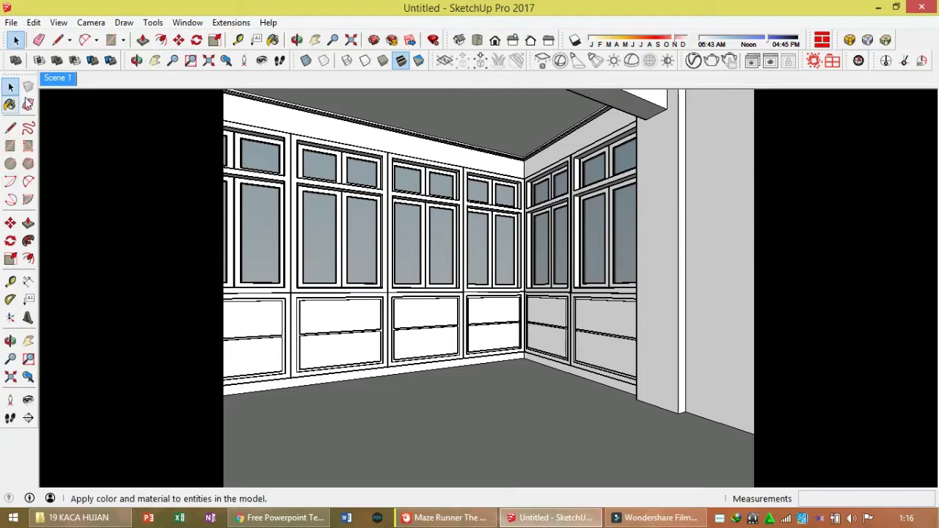
Update Scene 1, then select the six wall panel groups and hide them
{"action": "right_click", "coordinate": [65, 85]}
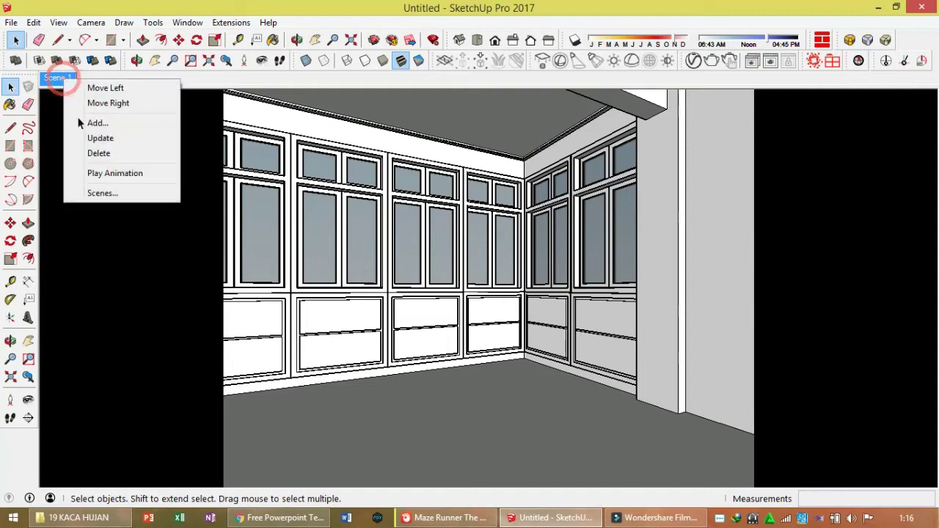
{"action": "left_click", "coordinate": [85, 136]}
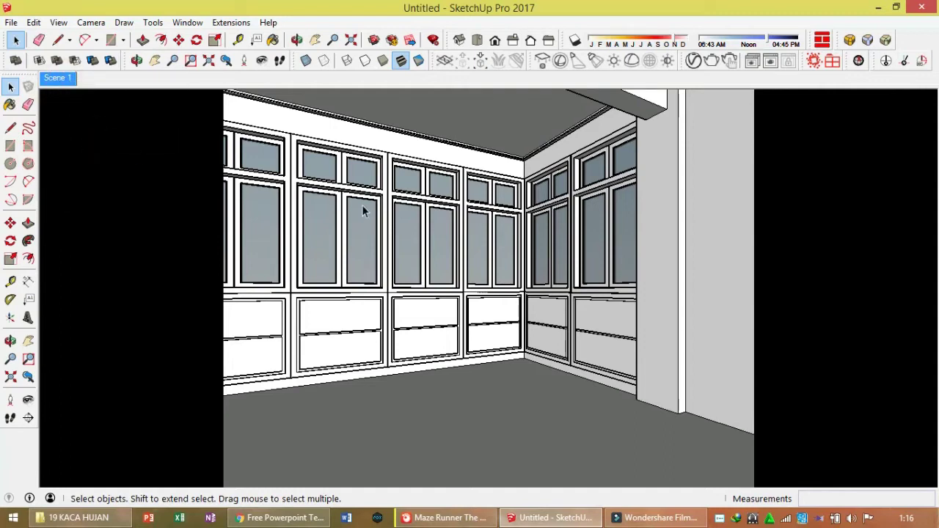
{"action": "left_click", "coordinate": [348, 222]}
{"action": "left_click", "coordinate": [415, 251], "text": "shift"}
{"action": "left_click", "coordinate": [484, 245], "text": "shift"}
{"action": "left_click", "coordinate": [555, 249], "text": "shift"}
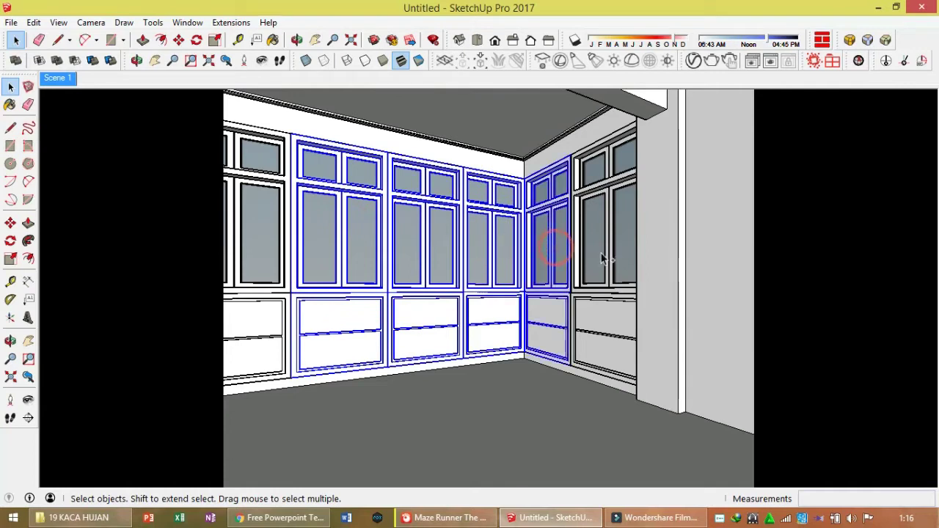
{"action": "left_click", "coordinate": [597, 257], "text": "shift"}
{"action": "left_click", "coordinate": [266, 234], "text": "shift"}
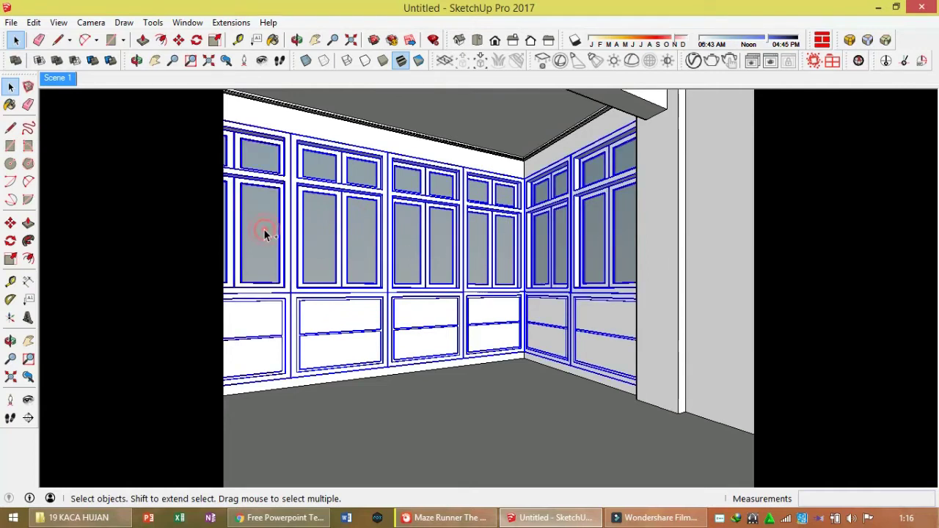
{"action": "key", "text": "Delete"}
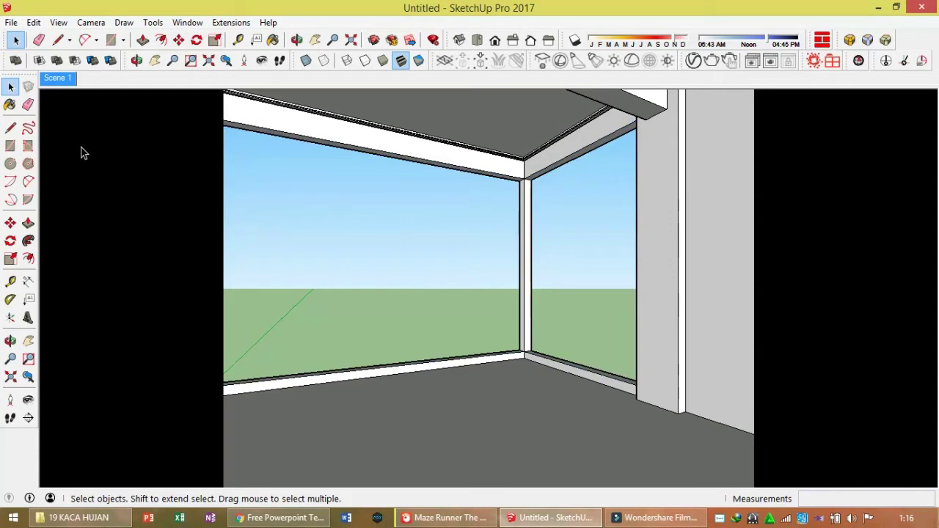
Add Scene 2 showing the bare window openings, then return to Scene 1
{"action": "right_click", "coordinate": [71, 81]}
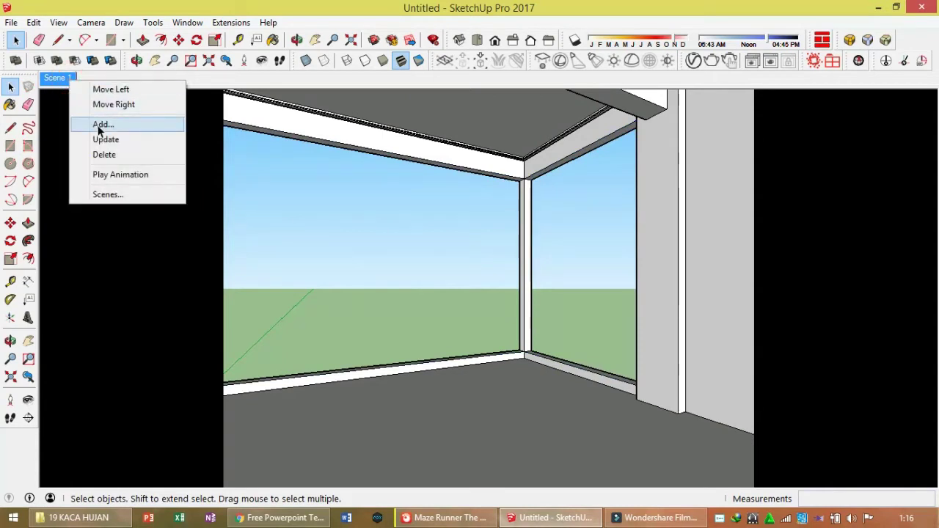
{"action": "left_click", "coordinate": [99, 125]}
{"action": "left_click", "coordinate": [59, 81]}
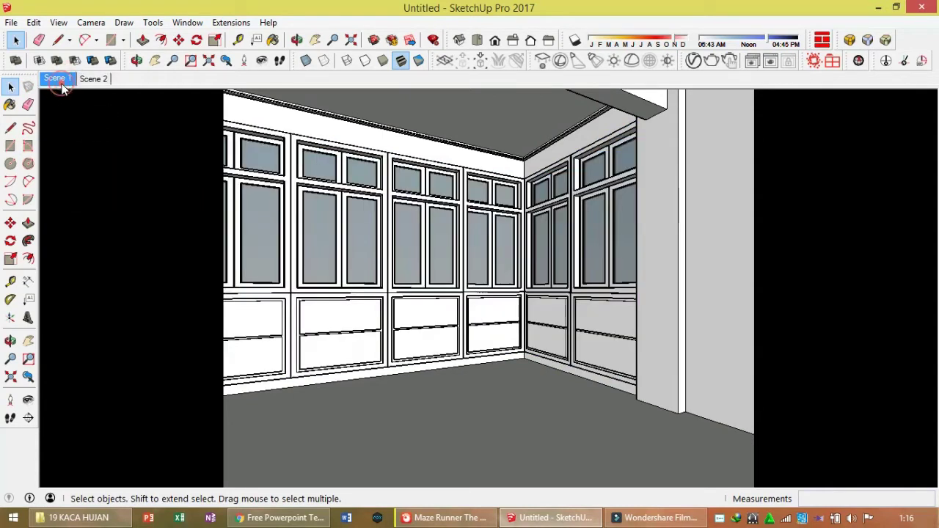
{"action": "left_click", "coordinate": [94, 81]}
{"action": "left_click", "coordinate": [59, 81]}
{"action": "left_click", "coordinate": [402, 389]}
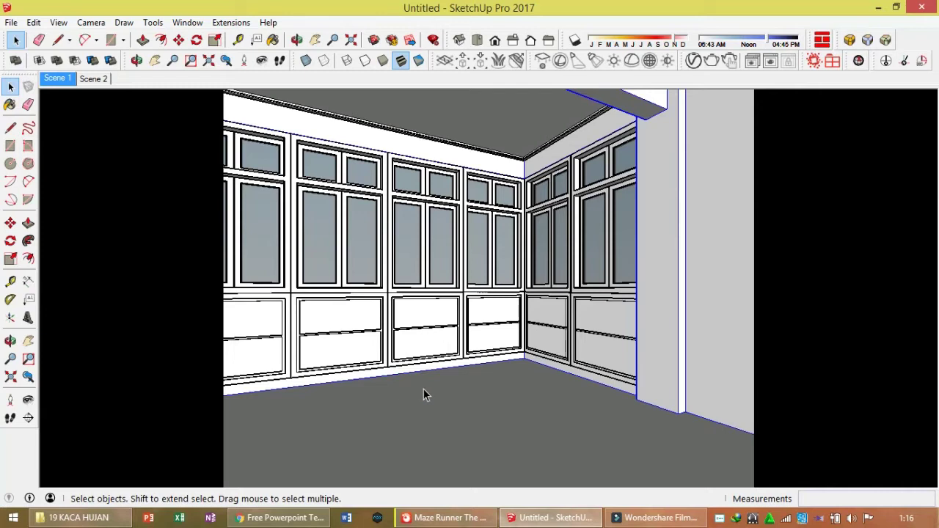
{"action": "middle_click_drag", "start_coordinate": [534, 381], "coordinate": [411, 381]}
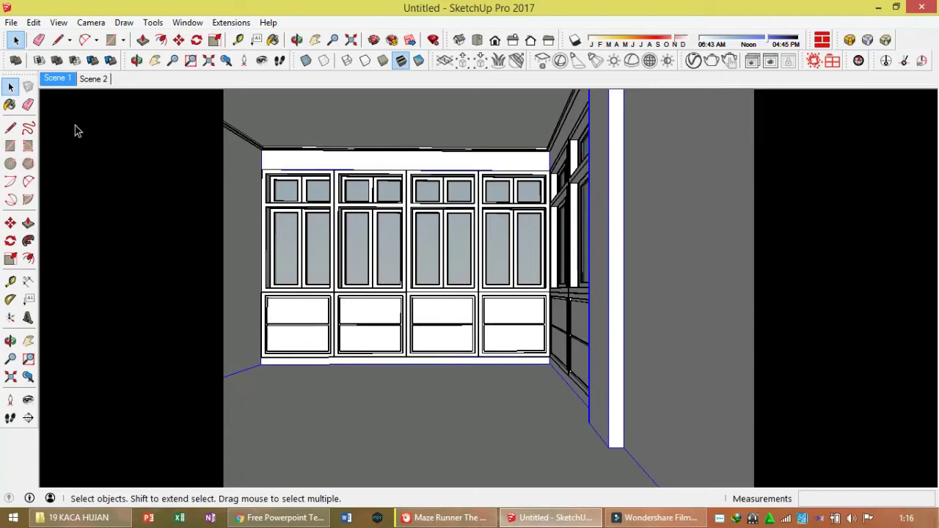
{"action": "left_click", "coordinate": [59, 79]}
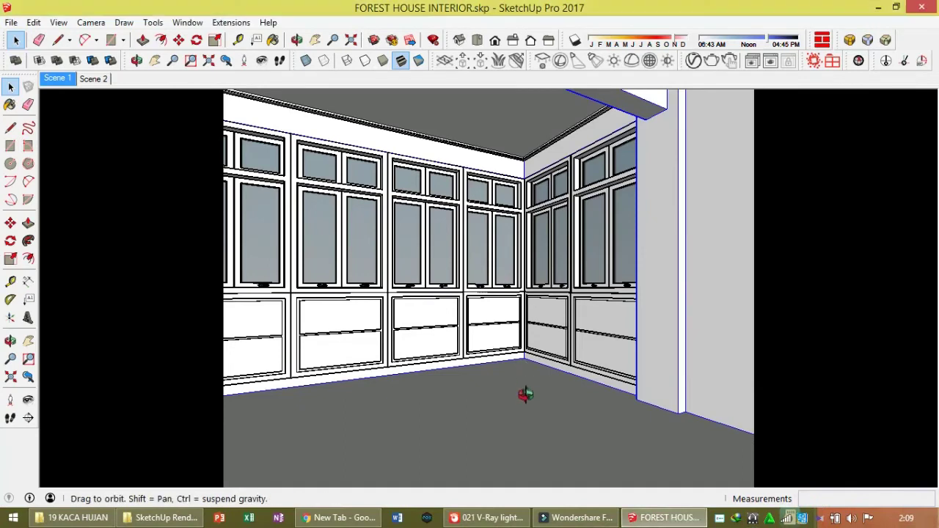
Orbit around the room and compare the Scene 1 and Scene 2 views
{"action": "middle_click_drag", "start_coordinate": [525, 394], "coordinate": [503, 361]}
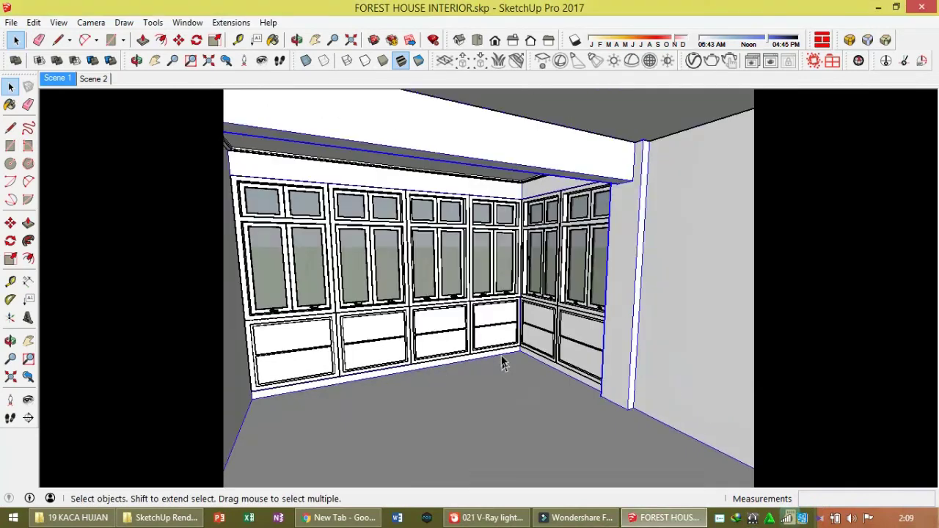
{"action": "scroll", "coordinate": [480, 411], "scroll_direction": "up", "scroll_amount": 5}
{"action": "middle_click_drag", "start_coordinate": [480, 411], "coordinate": [325, 388]}
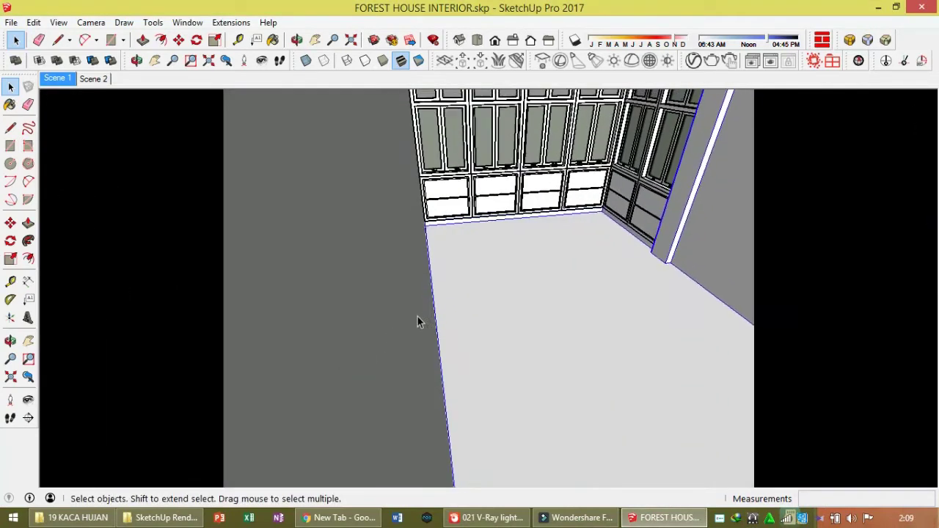
{"action": "left_click", "coordinate": [61, 87]}
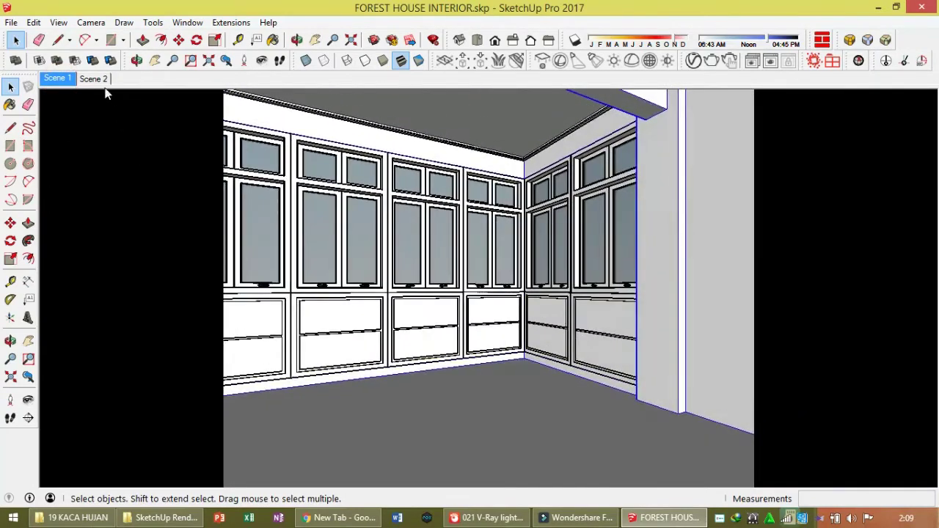
{"action": "left_click", "coordinate": [94, 78]}
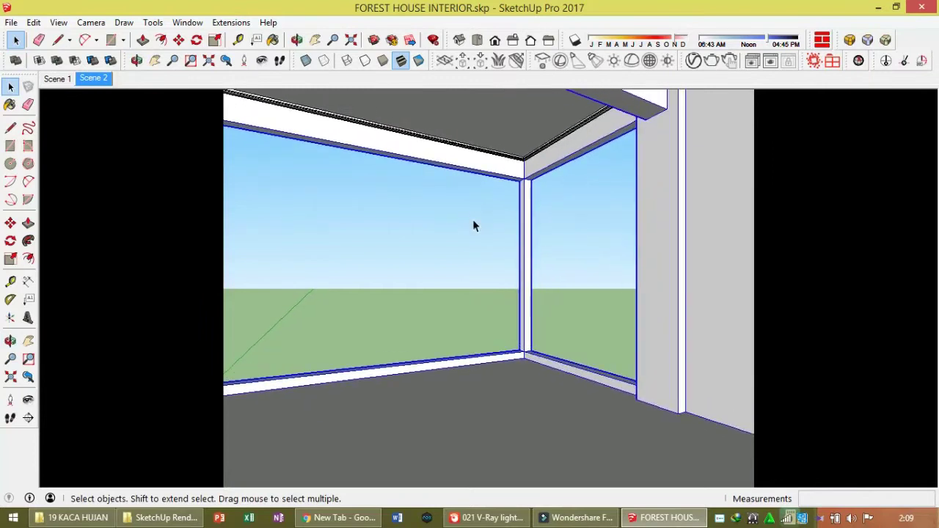
From above, delete the top faces covering the room and bring up File Explorer
{"action": "middle_click_drag", "start_coordinate": [493, 200], "coordinate": [268, 433]}
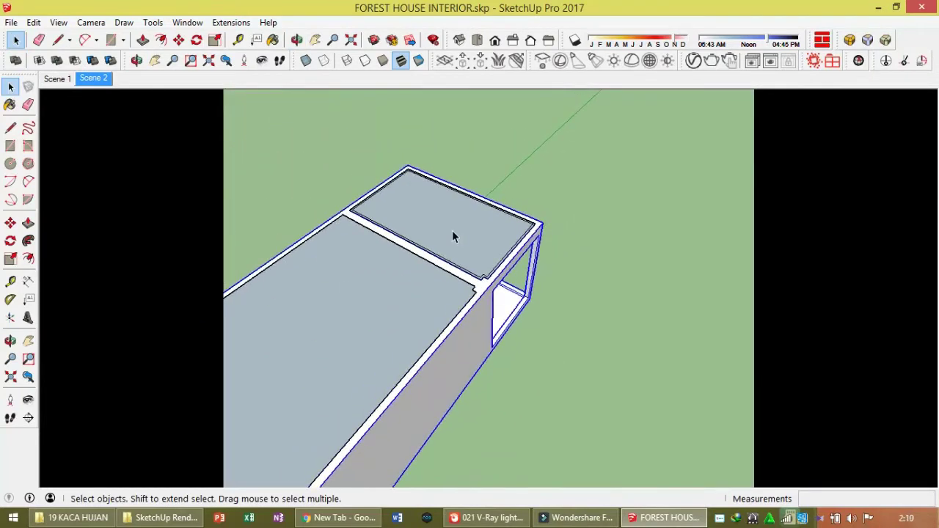
{"action": "left_click", "coordinate": [383, 306]}
{"action": "key", "text": "Delete"}
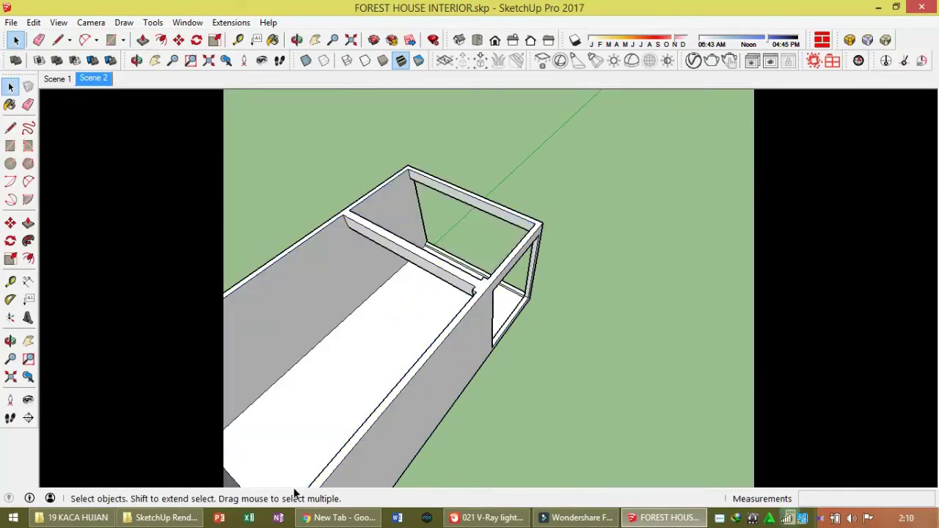
{"action": "left_click", "coordinate": [73, 517]}
Drag SAKLAR.skp from the project folder into the FOREST HOUSE INTERIOR model
{"action": "left_click", "coordinate": [593, 361]}
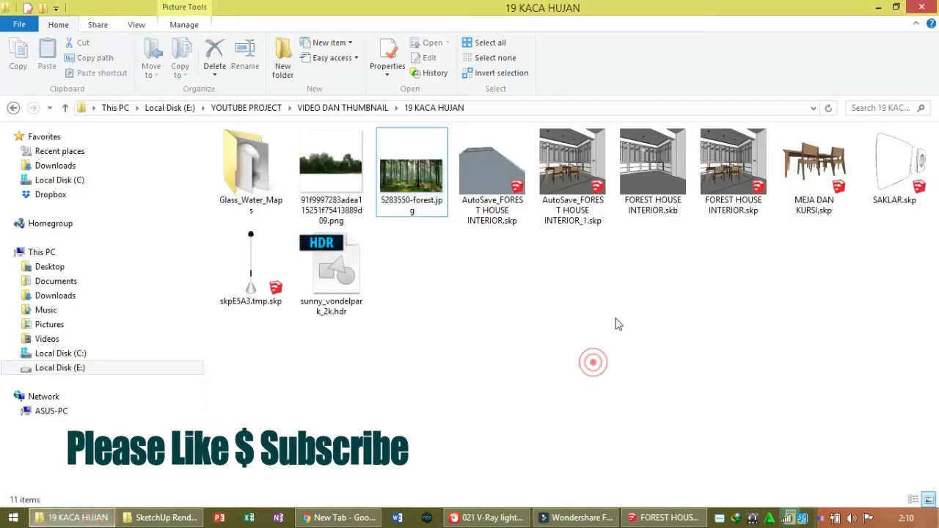
{"action": "left_click", "coordinate": [829, 185]}
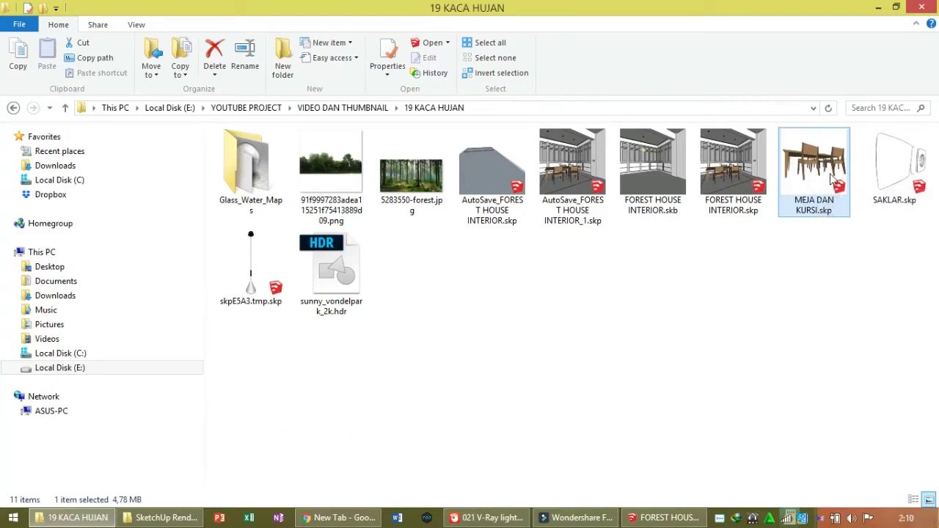
{"action": "mouse_move", "coordinate": [889, 182]}
{"action": "left_mouse_down"}
{"action": "mouse_move", "coordinate": [643, 521]}
{"action": "mouse_move", "coordinate": [428, 308]}
{"action": "left_mouse_up"}
Paste a copy of the SAKLAR switch onto the wall face beside the window
{"action": "middle_click_drag", "start_coordinate": [407, 315], "coordinate": [622, 310]}
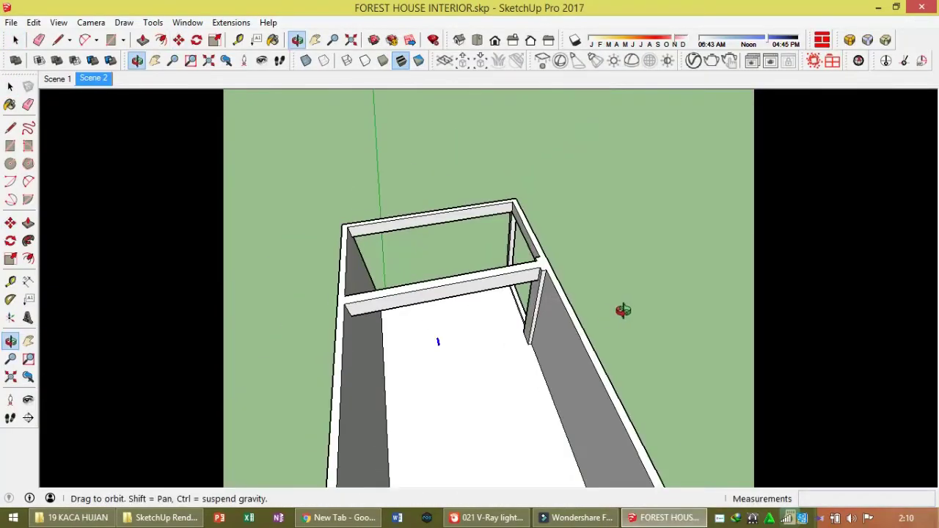
{"action": "scroll", "coordinate": [419, 357], "scroll_direction": "up", "scroll_amount": 3}
{"action": "scroll", "coordinate": [408, 342], "scroll_direction": "up", "scroll_amount": 3}
{"action": "scroll", "coordinate": [401, 345], "scroll_direction": "up", "scroll_amount": 2}
{"action": "middle_click_drag", "start_coordinate": [402, 350], "coordinate": [493, 291]}
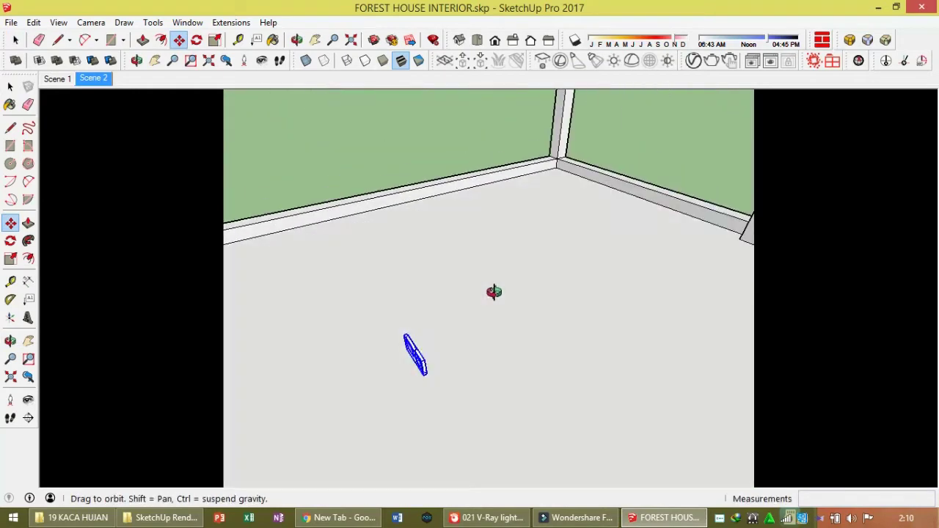
{"action": "middle_click_drag", "start_coordinate": [419, 382], "coordinate": [457, 318]}
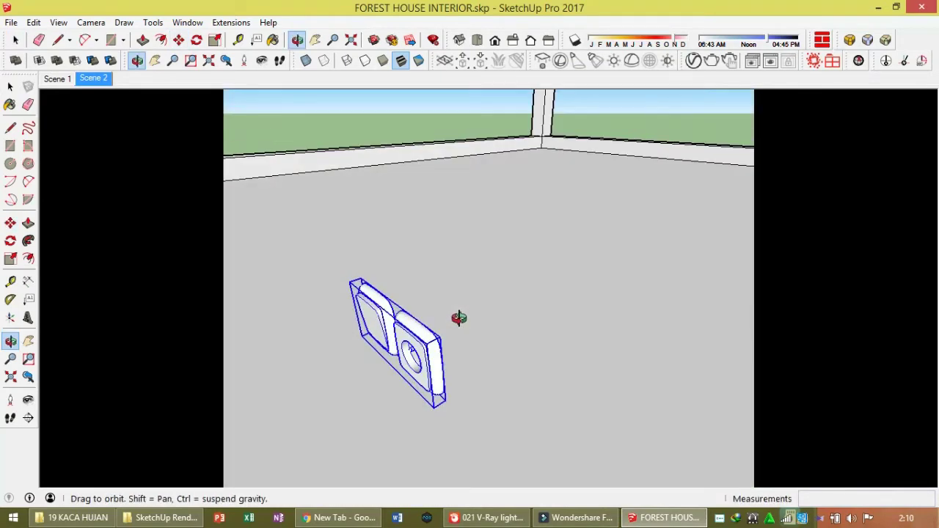
{"action": "scroll", "coordinate": [300, 398], "scroll_direction": "down", "scroll_amount": 2}
{"action": "scroll", "coordinate": [278, 389], "scroll_direction": "down", "scroll_amount": 2}
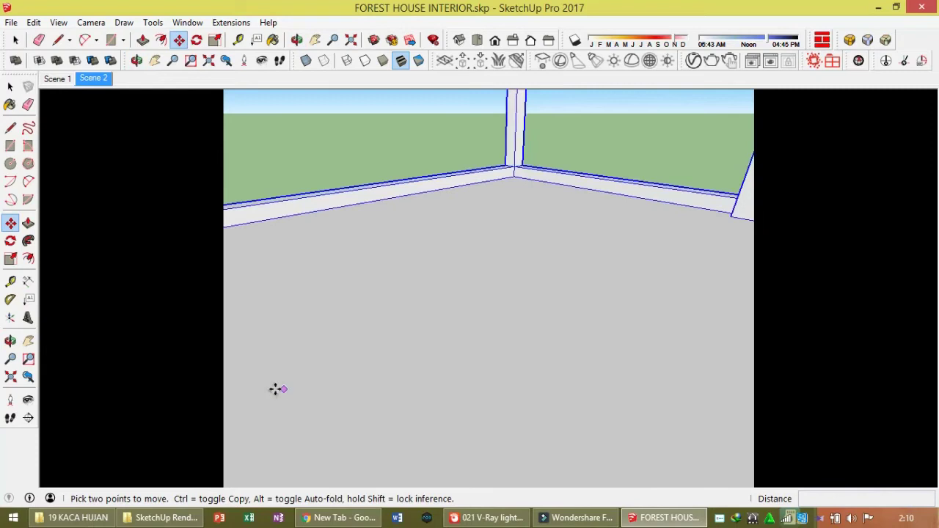
{"action": "scroll", "coordinate": [283, 388], "scroll_direction": "down", "scroll_amount": 2}
{"action": "scroll", "coordinate": [330, 371], "scroll_direction": "down", "scroll_amount": 2}
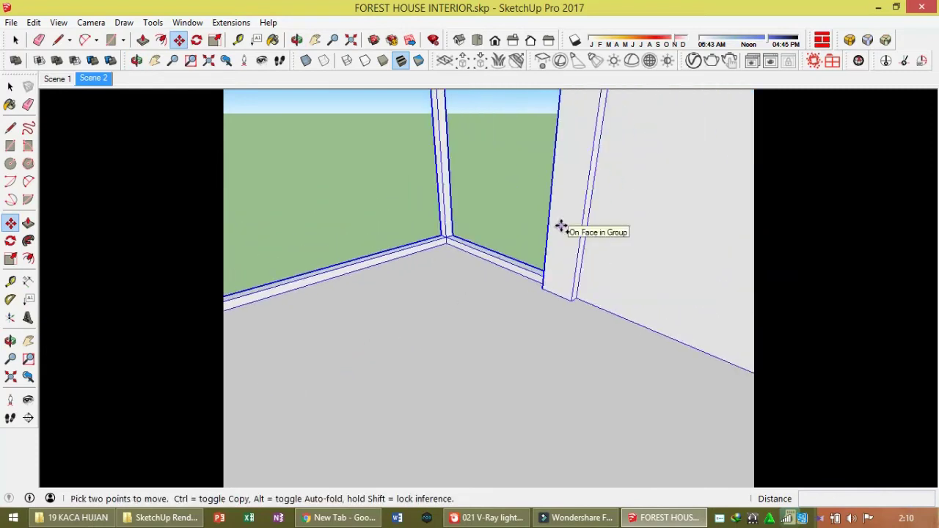
{"action": "key", "text": "ctrl+v"}
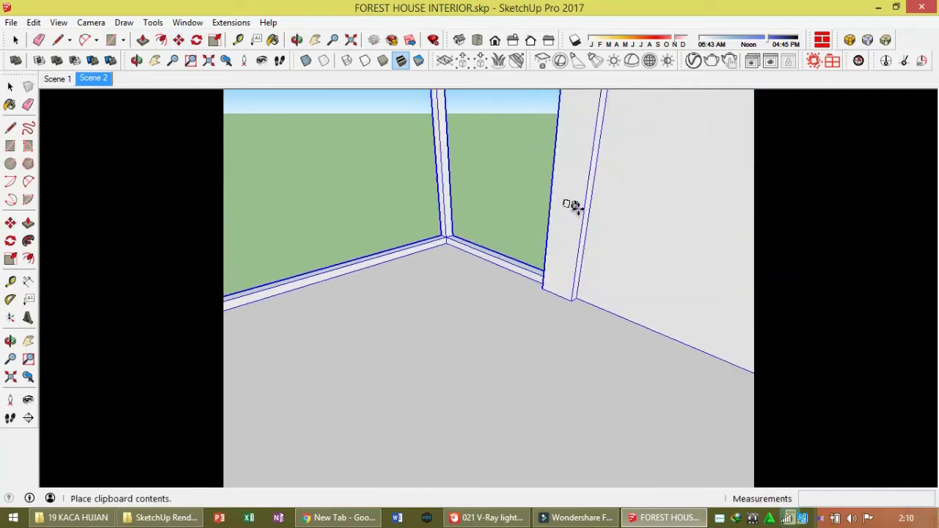
{"action": "left_click", "coordinate": [573, 204]}
{"action": "scroll", "coordinate": [572, 198], "scroll_direction": "up", "scroll_amount": 1}
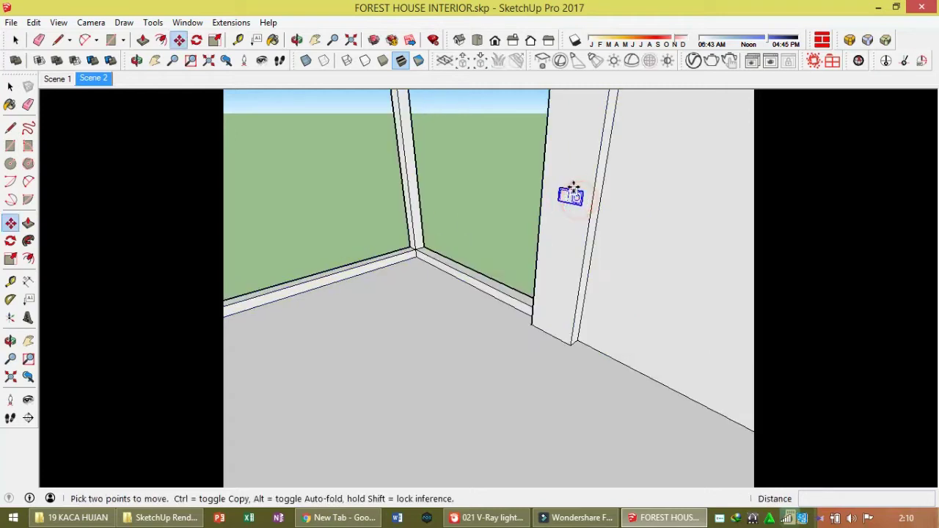
{"action": "scroll", "coordinate": [572, 190], "scroll_direction": "up", "scroll_amount": 3}
{"action": "scroll", "coordinate": [570, 189], "scroll_direction": "up", "scroll_amount": 2}
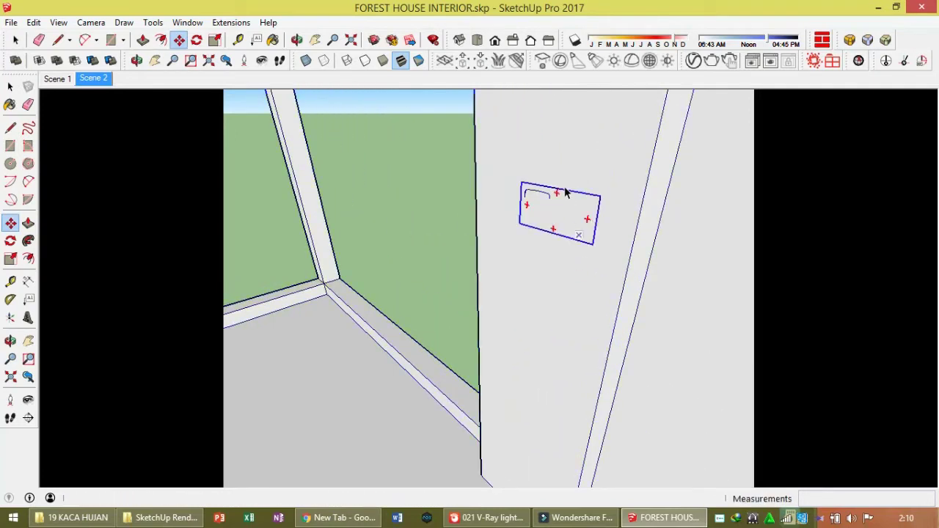
{"action": "key", "text": "space"}
Move the switch so it sits flush against the wall
{"action": "left_click", "coordinate": [561, 197]}
{"action": "key", "text": "m"}
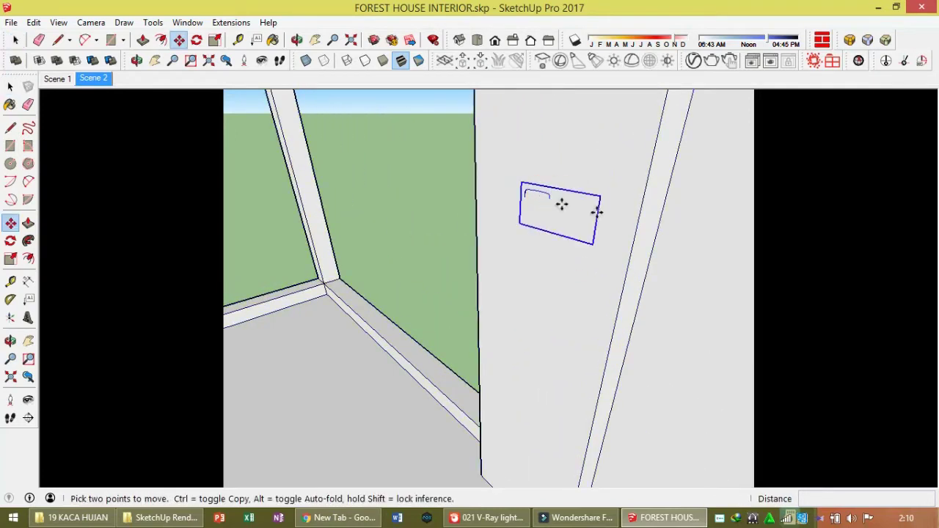
{"action": "mouse_move", "coordinate": [644, 217]}
{"action": "middle_mouse_down"}
{"action": "mouse_move", "coordinate": [562, 193]}
{"action": "mouse_move", "coordinate": [565, 183]}
{"action": "middle_mouse_up"}
{"action": "scroll", "coordinate": [574, 209], "scroll_direction": "up", "scroll_amount": 2}
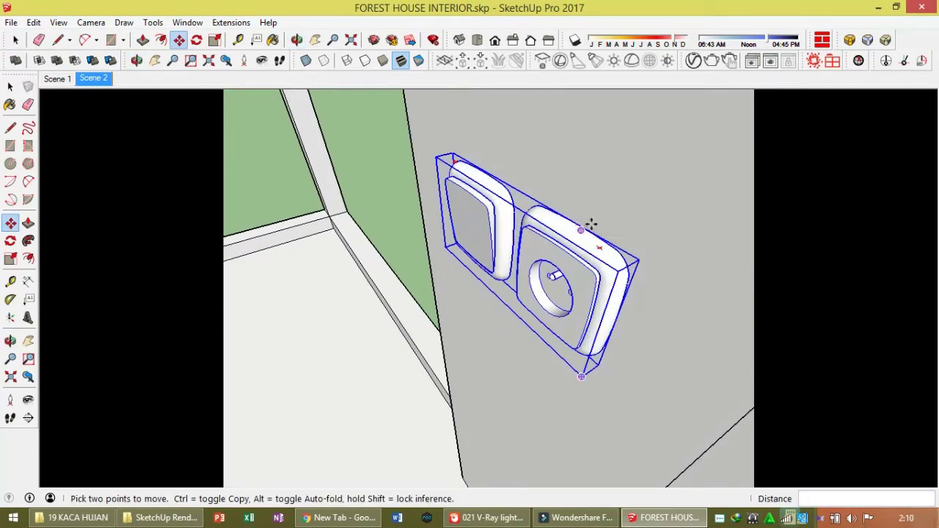
{"action": "scroll", "coordinate": [590, 223], "scroll_direction": "up", "scroll_amount": 2}
{"action": "left_click", "coordinate": [582, 228]}
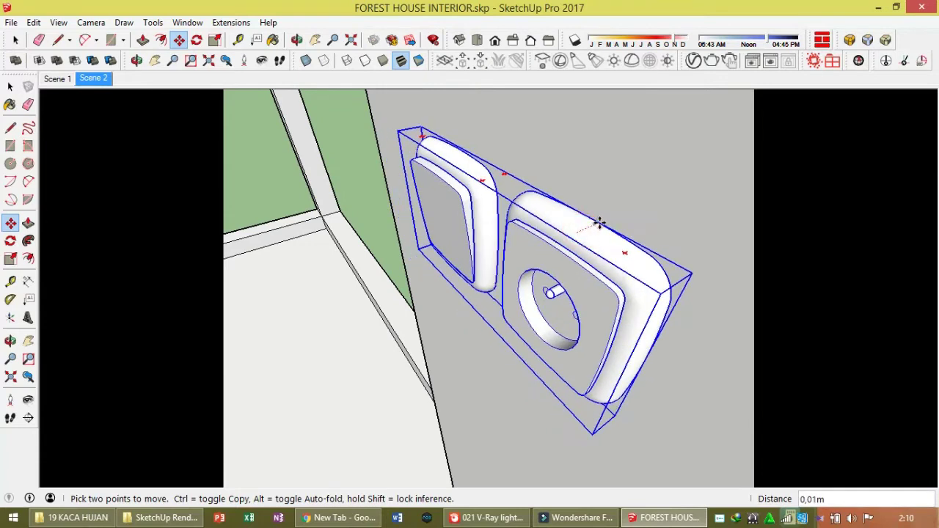
{"action": "left_click", "coordinate": [640, 158]}
Orbit to view the window corner, then drag MEJA DAN KURSI.skp into SketchUp
{"action": "scroll", "coordinate": [641, 158], "scroll_direction": "down", "scroll_amount": 3}
{"action": "mouse_move", "coordinate": [640, 157]}
{"action": "middle_mouse_down"}
{"action": "mouse_move", "coordinate": [612, 203]}
{"action": "mouse_move", "coordinate": [674, 139]}
{"action": "mouse_move", "coordinate": [482, 264]}
{"action": "middle_mouse_up"}
{"action": "scroll", "coordinate": [470, 300], "scroll_direction": "up", "scroll_amount": 2}
{"action": "mouse_move", "coordinate": [456, 297]}
{"action": "middle_mouse_down"}
{"action": "mouse_move", "coordinate": [389, 318]}
{"action": "mouse_move", "coordinate": [388, 304]}
{"action": "mouse_move", "coordinate": [292, 432]}
{"action": "middle_mouse_up"}
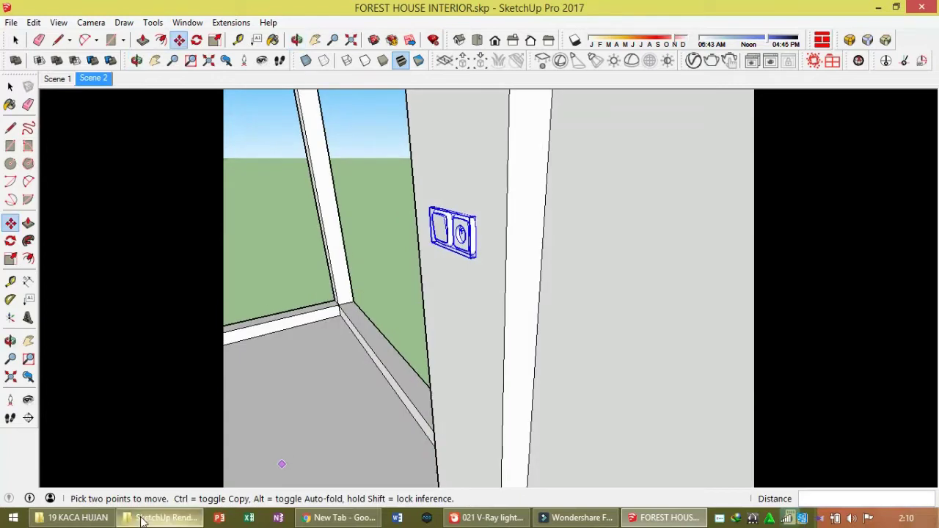
{"action": "left_click", "coordinate": [111, 518]}
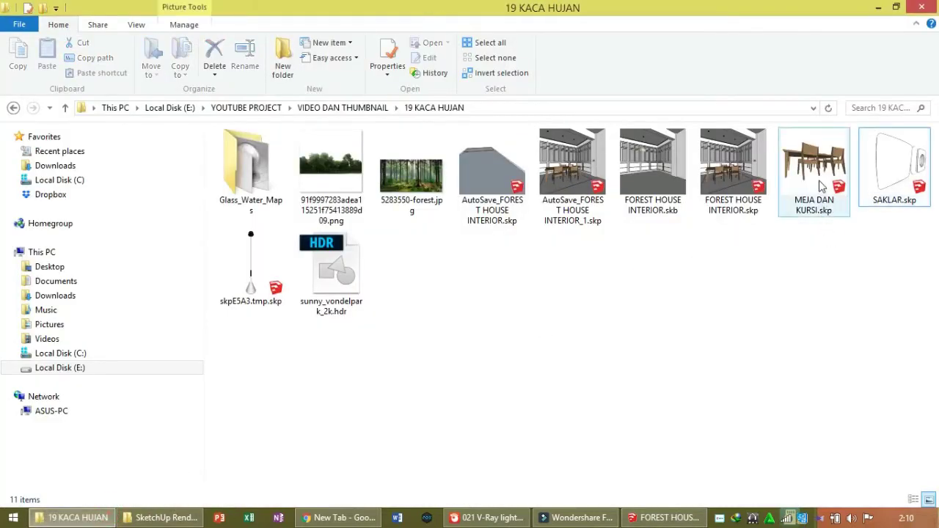
{"action": "mouse_move", "coordinate": [813, 172]}
{"action": "left_mouse_down"}
{"action": "mouse_move", "coordinate": [656, 524]}
{"action": "mouse_move", "coordinate": [491, 268]}
{"action": "left_mouse_up"}
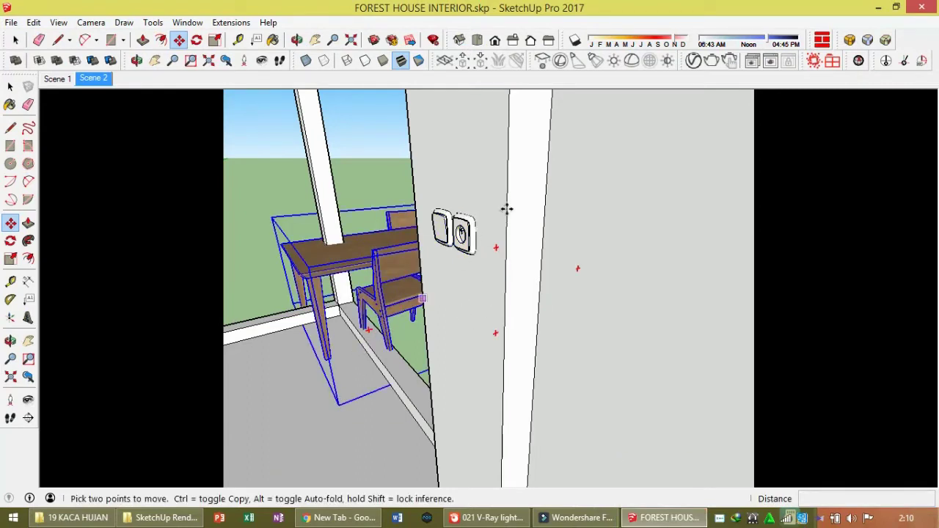
In Top view, move the table-and-chairs set 3 m into the room
{"action": "left_click", "coordinate": [477, 40]}
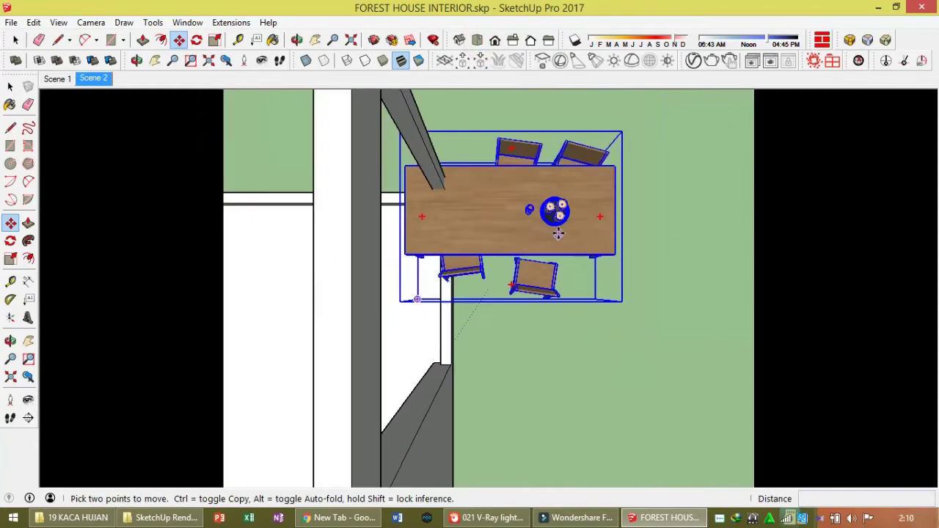
{"action": "scroll", "coordinate": [596, 211], "scroll_direction": "down", "scroll_amount": 2}
{"action": "scroll", "coordinate": [599, 213], "scroll_direction": "down", "scroll_amount": 2}
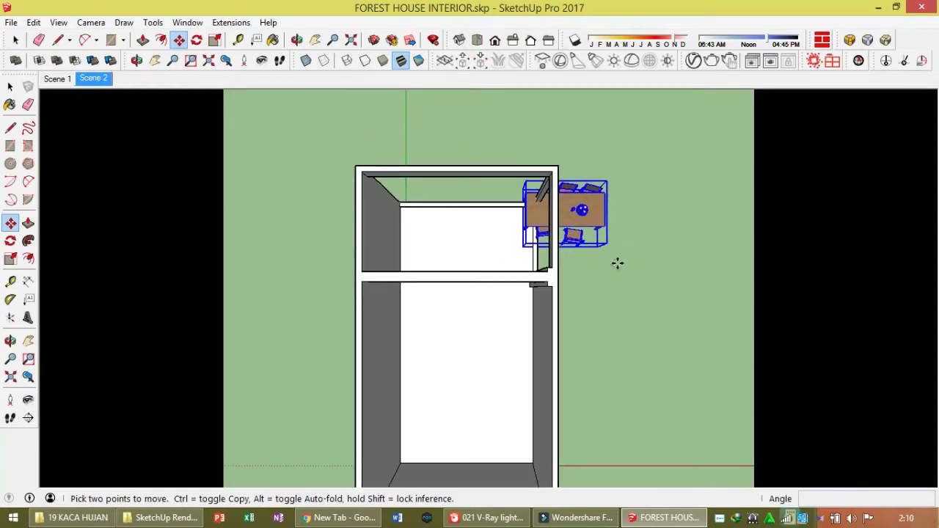
{"action": "left_click", "coordinate": [704, 242]}
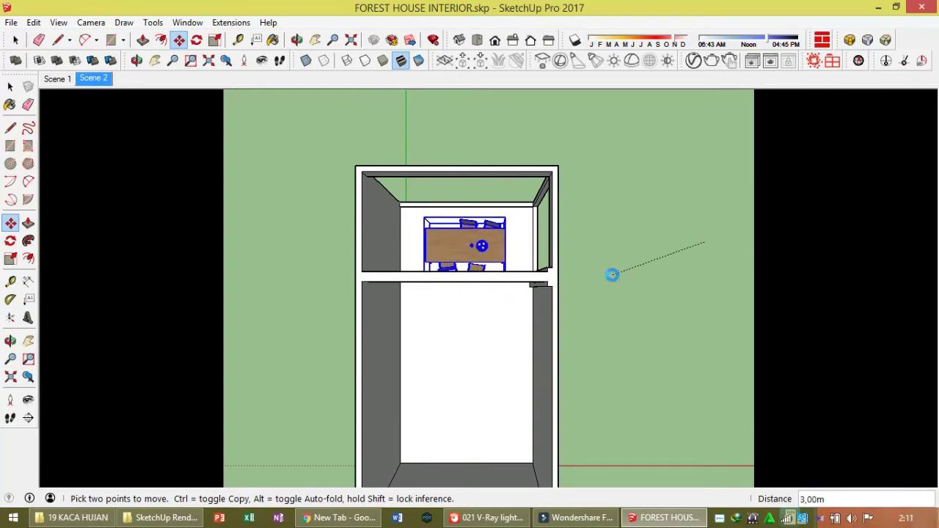
{"action": "left_click", "coordinate": [612, 274]}
{"action": "key", "text": "space"}
{"action": "left_click", "coordinate": [610, 273]}
Check the table at eye level, then drop the skpE5A3.tmp component into the room
{"action": "middle_click_drag", "start_coordinate": [610, 267], "coordinate": [521, 82]}
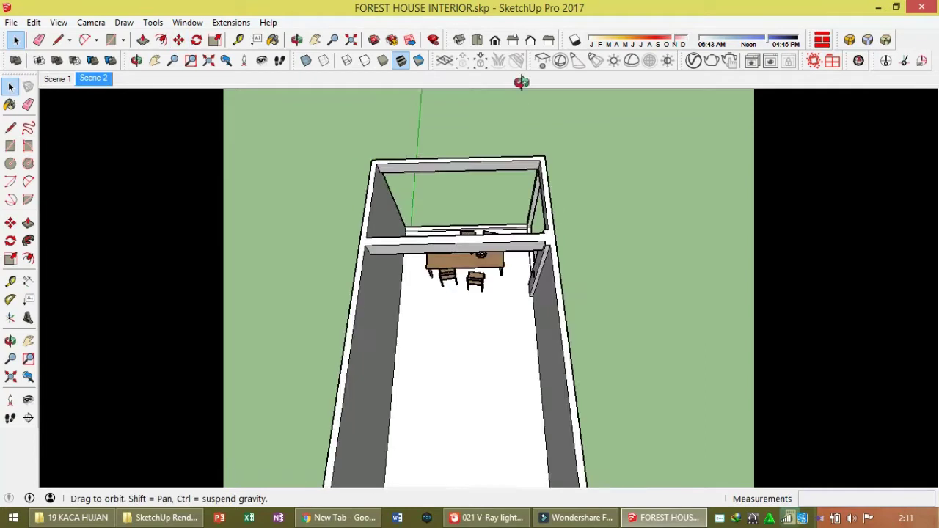
{"action": "scroll", "coordinate": [440, 293], "scroll_direction": "up", "scroll_amount": 5}
{"action": "mouse_move", "coordinate": [422, 320]}
{"action": "middle_mouse_down"}
{"action": "mouse_move", "coordinate": [433, 302]}
{"action": "mouse_move", "coordinate": [442, 144]}
{"action": "middle_mouse_up"}
{"action": "key", "text": "o"}
{"action": "mouse_move", "coordinate": [414, 310]}
{"action": "left_mouse_down"}
{"action": "mouse_move", "coordinate": [416, 296]}
{"action": "mouse_move", "coordinate": [415, 321]}
{"action": "mouse_move", "coordinate": [315, 437]}
{"action": "left_mouse_up"}
{"action": "key", "text": "space"}
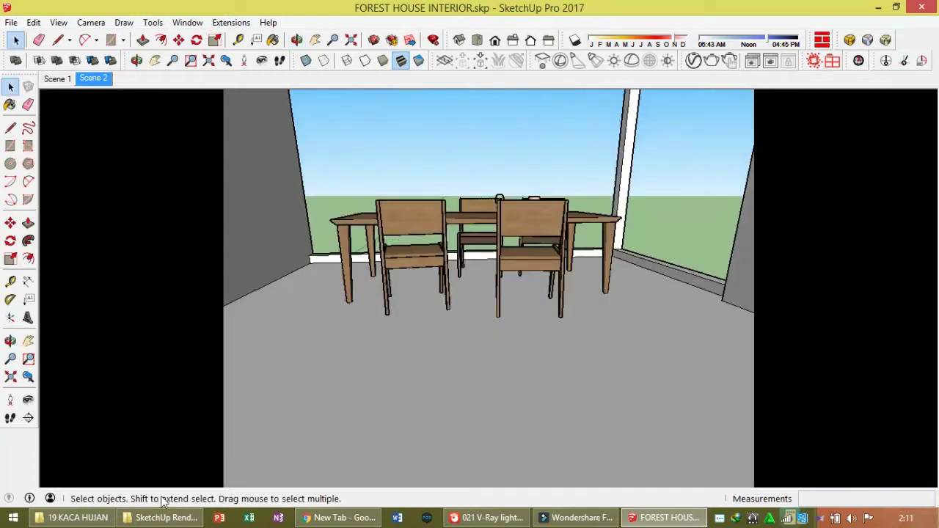
{"action": "left_click", "coordinate": [73, 518]}
{"action": "left_click_drag", "start_coordinate": [253, 265], "coordinate": [533, 342]}
{"action": "left_click_drag", "start_coordinate": [533, 330], "coordinate": [533, 329]}
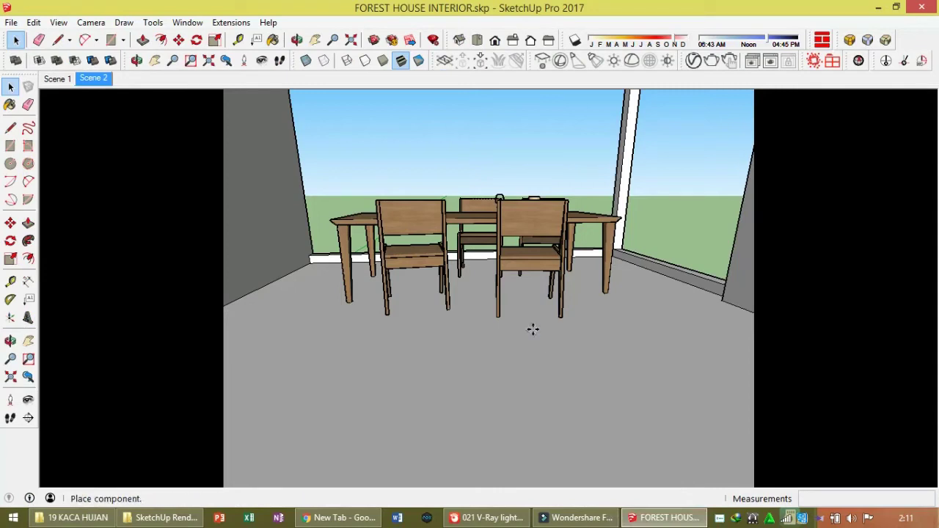
{"action": "left_click", "coordinate": [542, 317]}
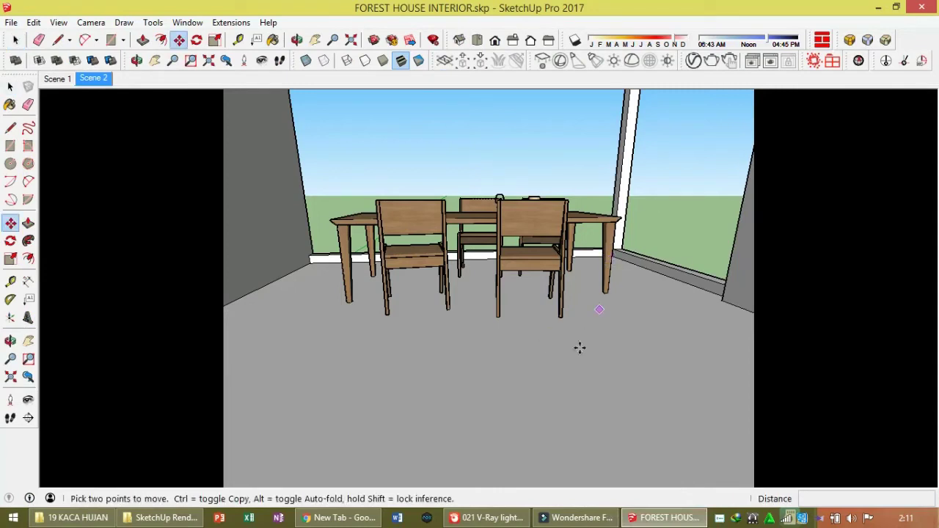
{"action": "middle_click_drag", "start_coordinate": [580, 347], "coordinate": [605, 275]}
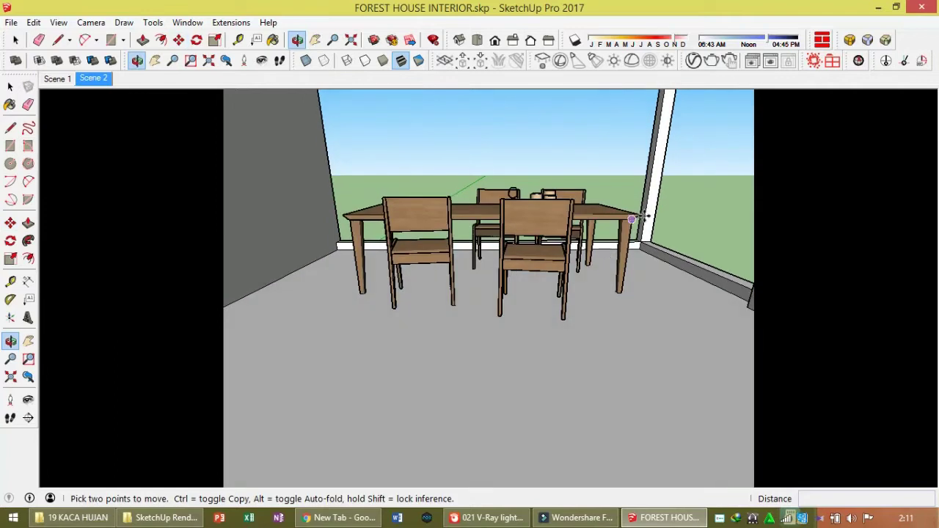
View the room from above and undo to bring the ceiling back over the room
{"action": "middle_click_drag", "start_coordinate": [643, 218], "coordinate": [430, 329]}
{"action": "scroll", "coordinate": [516, 245], "scroll_direction": "up", "scroll_amount": 5}
{"action": "scroll", "coordinate": [369, 259], "scroll_direction": "up", "scroll_amount": 3}
{"action": "scroll", "coordinate": [440, 258], "scroll_direction": "up", "scroll_amount": 3}
{"action": "scroll", "coordinate": [474, 264], "scroll_direction": "down", "scroll_amount": 2}
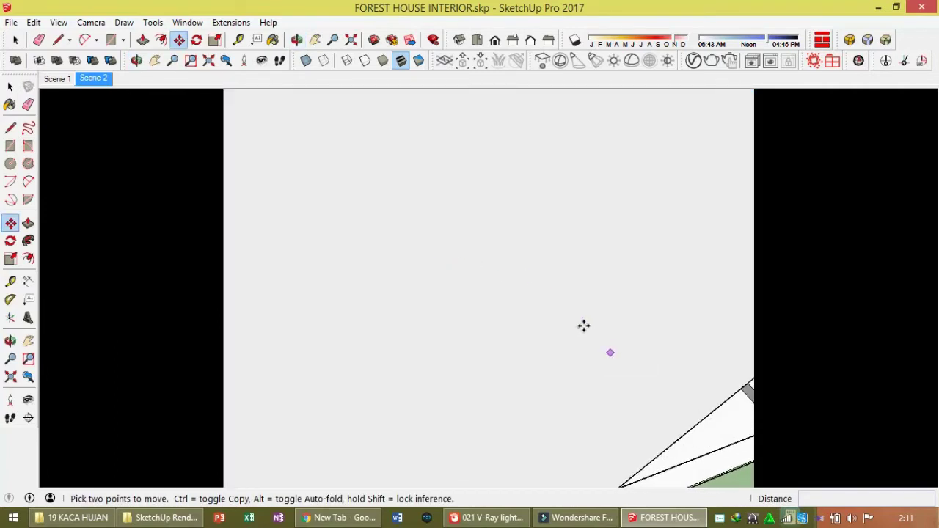
{"action": "scroll", "coordinate": [543, 297], "scroll_direction": "down", "scroll_amount": 1}
{"action": "scroll", "coordinate": [422, 283], "scroll_direction": "down", "scroll_amount": 2}
{"action": "scroll", "coordinate": [378, 314], "scroll_direction": "down", "scroll_amount": 2}
{"action": "scroll", "coordinate": [499, 348], "scroll_direction": "down", "scroll_amount": 2}
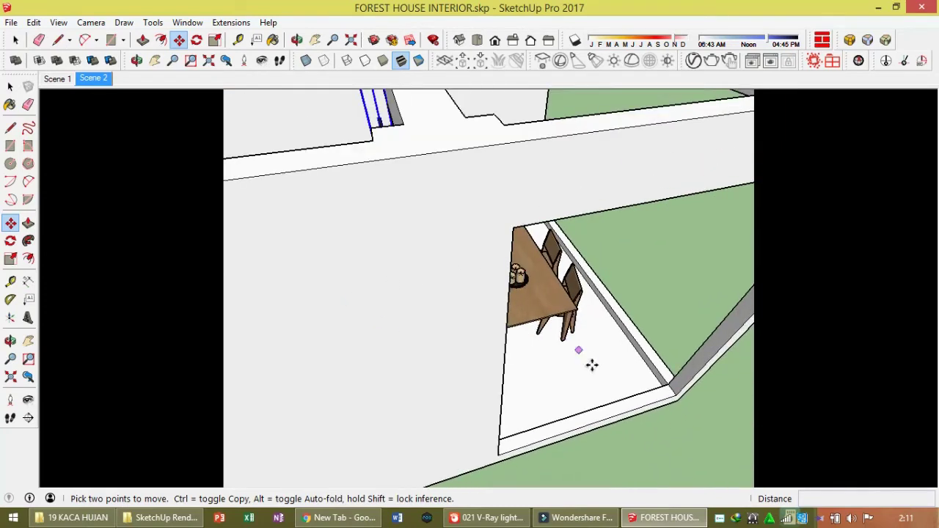
{"action": "scroll", "coordinate": [642, 361], "scroll_direction": "down", "scroll_amount": 3}
{"action": "scroll", "coordinate": [559, 374], "scroll_direction": "down", "scroll_amount": 3}
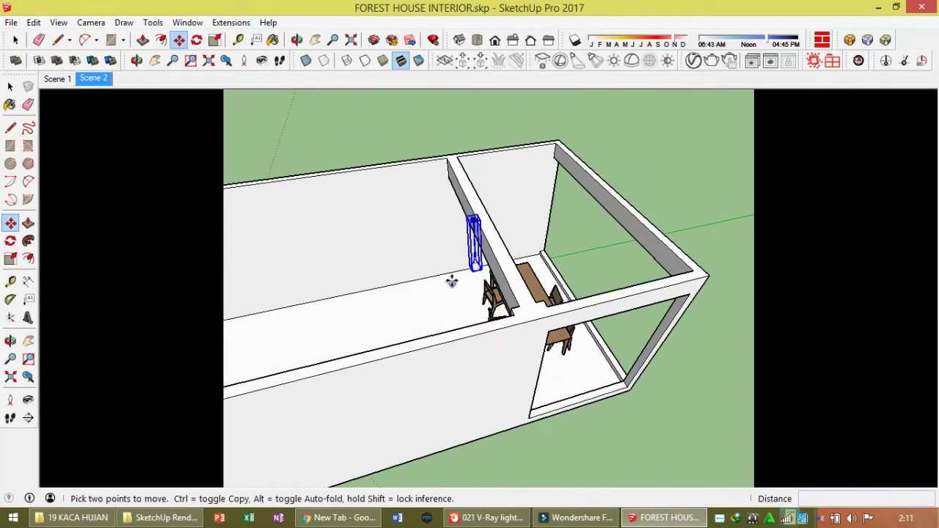
{"action": "middle_click_drag", "start_coordinate": [448, 276], "coordinate": [663, 291]}
{"action": "scroll", "coordinate": [475, 217], "scroll_direction": "up", "scroll_amount": 2}
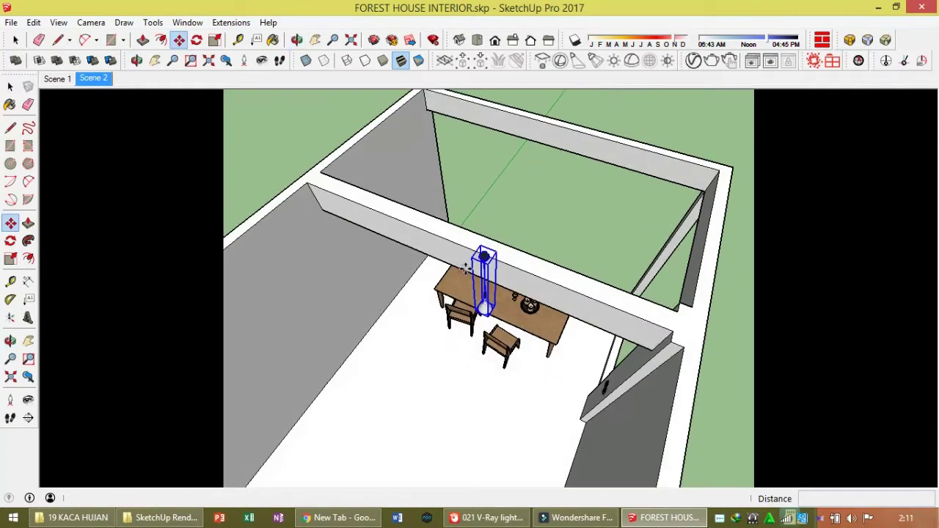
{"action": "scroll", "coordinate": [469, 272], "scroll_direction": "up", "scroll_amount": 1}
{"action": "key", "text": "space"}
{"action": "key", "text": "ctrl+z"}
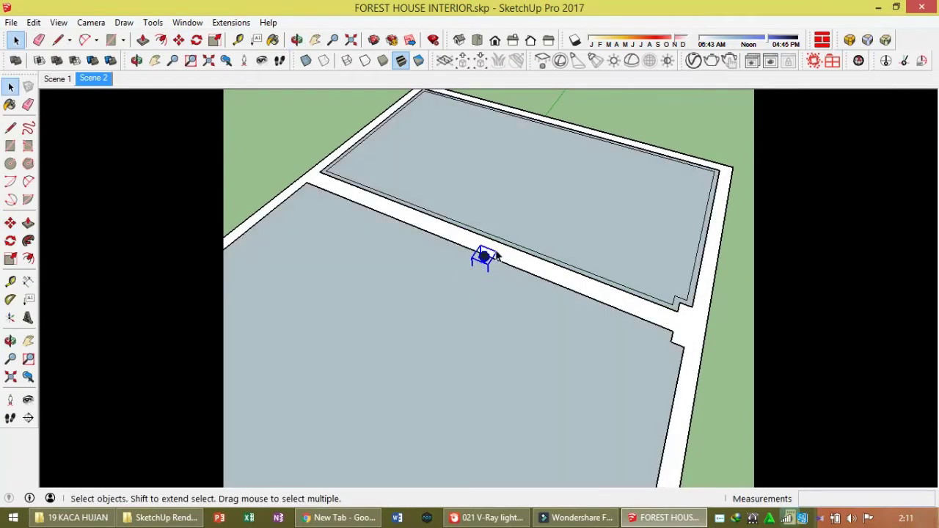
Move the light fixture 1,17m along the green axis to the room centre
{"action": "scroll", "coordinate": [480, 261], "scroll_direction": "up", "scroll_amount": 1}
{"action": "scroll", "coordinate": [476, 264], "scroll_direction": "up", "scroll_amount": 2}
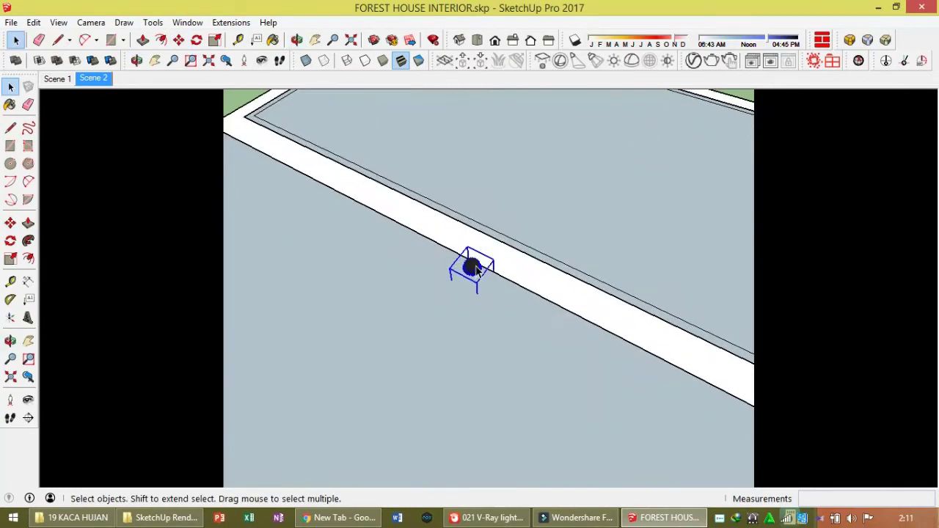
{"action": "scroll", "coordinate": [473, 265], "scroll_direction": "up", "scroll_amount": 1}
{"action": "key", "text": "m"}
{"action": "left_click", "coordinate": [471, 265]}
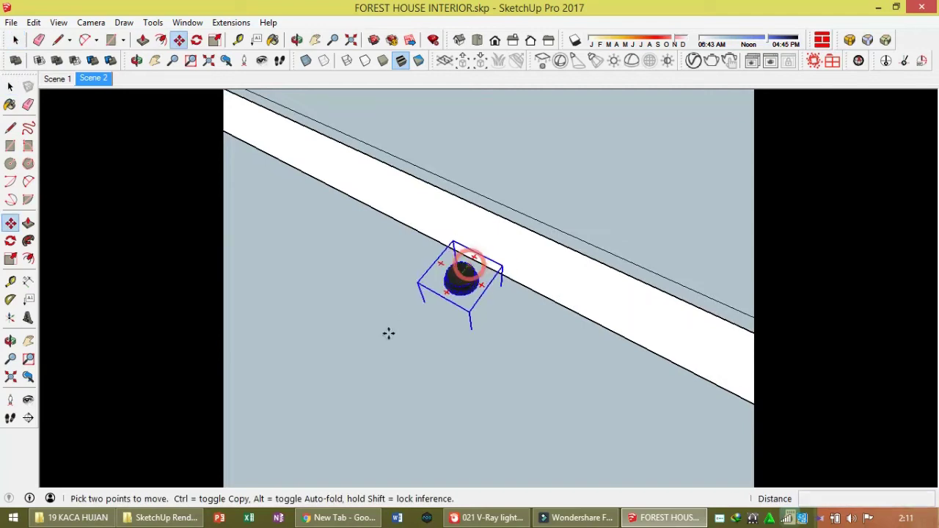
{"action": "scroll", "coordinate": [388, 331], "scroll_direction": "down", "scroll_amount": 2}
{"action": "scroll", "coordinate": [389, 340], "scroll_direction": "down", "scroll_amount": 1}
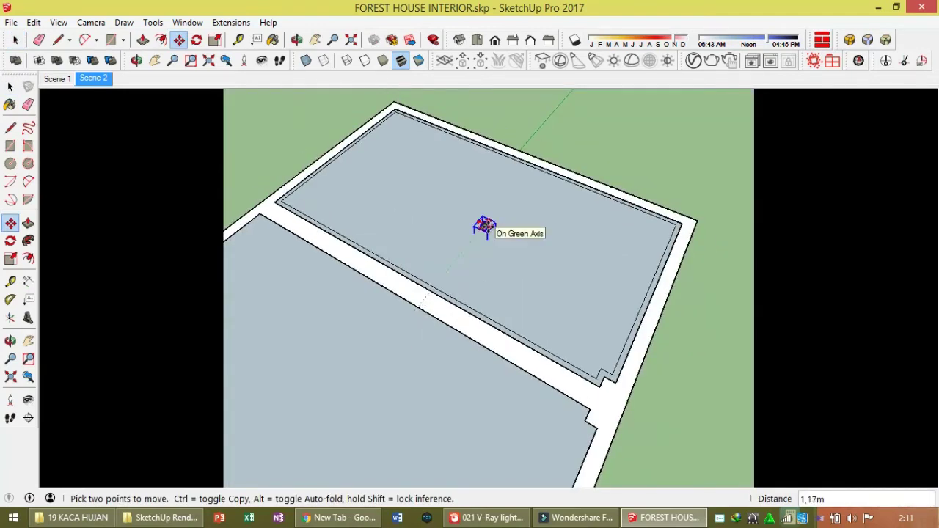
{"action": "left_click", "coordinate": [484, 228]}
In Top view, move the ceiling light to the right side of the ceiling panel
{"action": "left_click", "coordinate": [477, 39]}
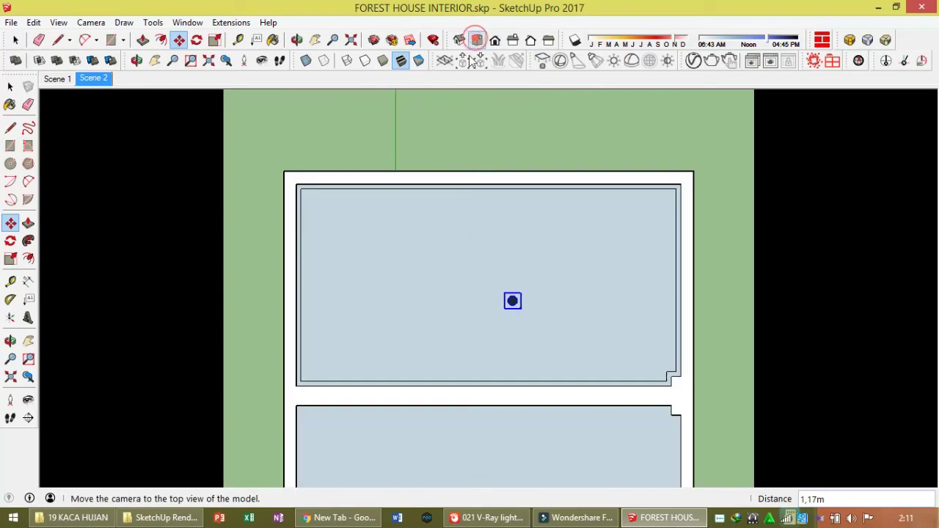
{"action": "left_click", "coordinate": [581, 316]}
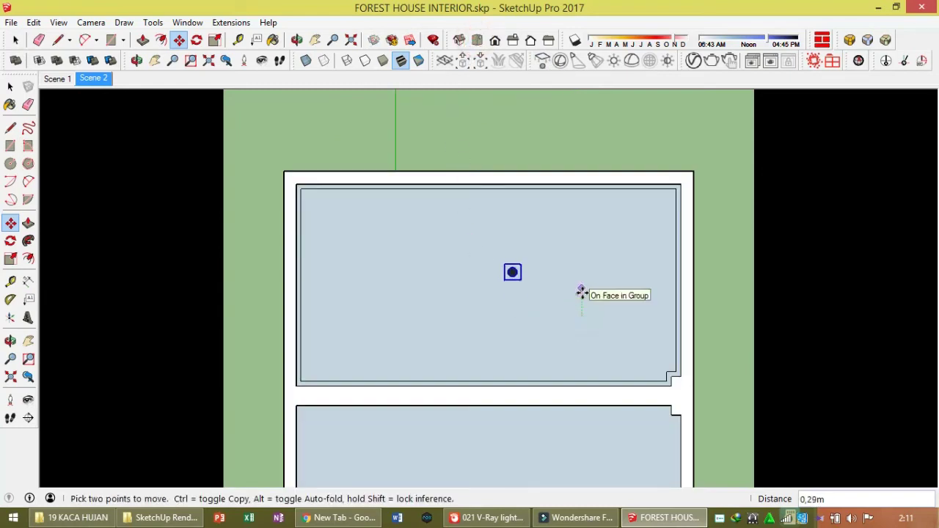
{"action": "left_click_drag", "start_coordinate": [581, 295], "coordinate": [589, 306]}
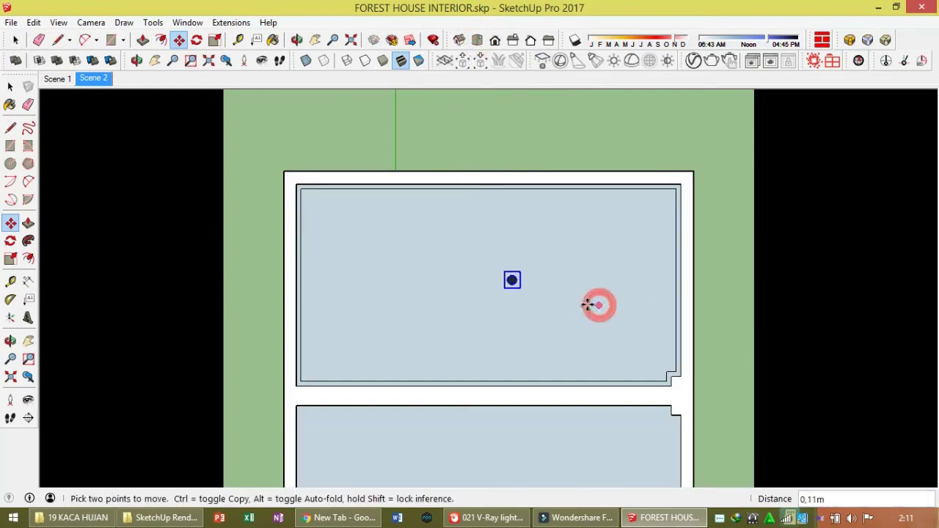
{"action": "left_click", "coordinate": [581, 306]}
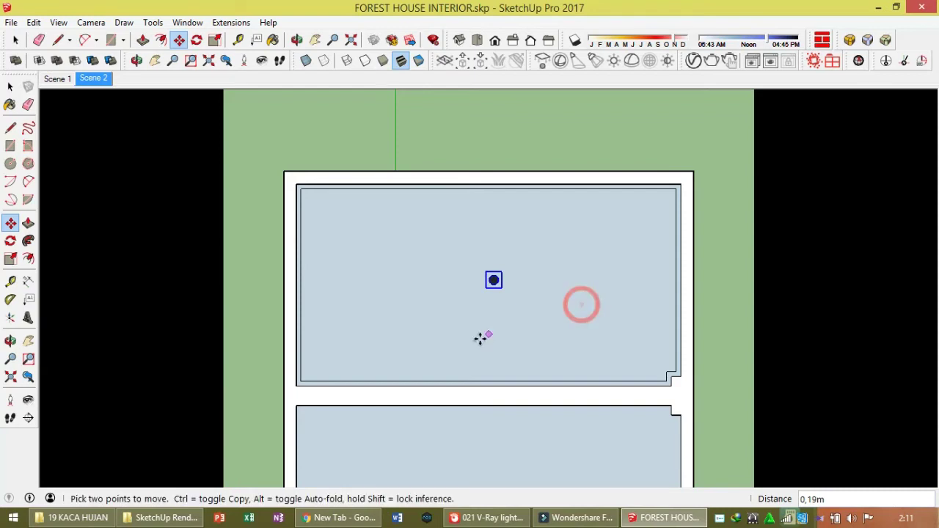
{"action": "left_click", "coordinate": [480, 338]}
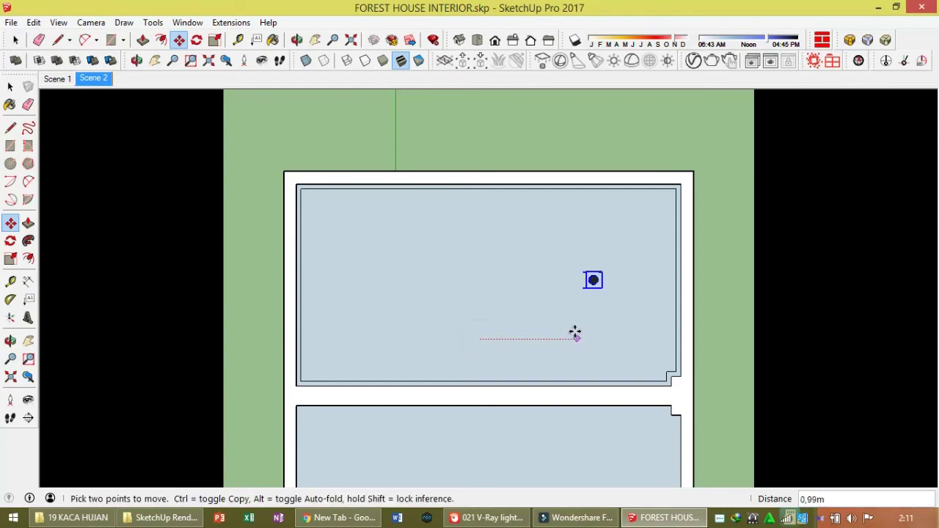
{"action": "left_click", "coordinate": [575, 334]}
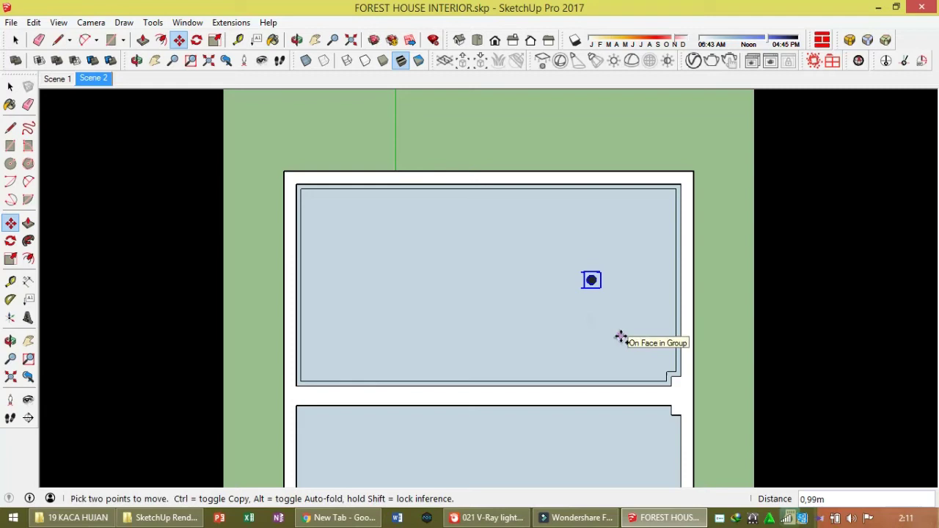
Ctrl-copy the light 1,96m to the left and divide by 2 for an evenly spaced middle light
{"action": "key", "text": "ctrl"}
{"action": "left_click", "coordinate": [621, 336]}
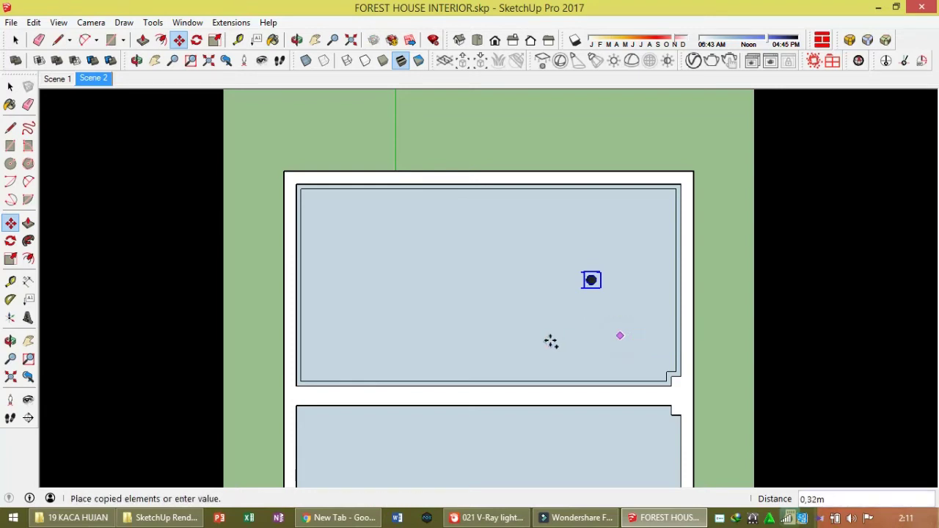
{"action": "left_click", "coordinate": [433, 335]}
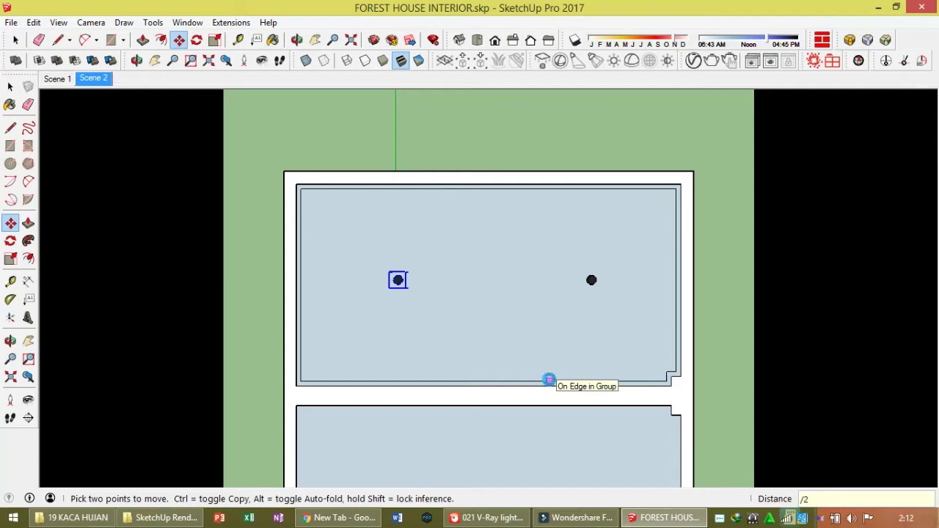
{"action": "key", "text": "Return"}
{"action": "key", "text": "space"}
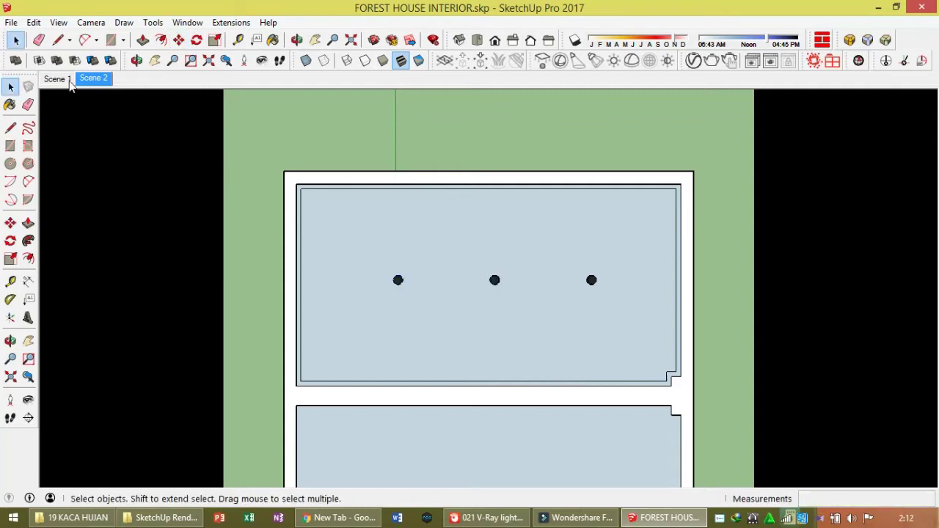
In Scene 1, orbit up to the ceiling and select the ceiling lights
{"action": "left_click", "coordinate": [70, 84]}
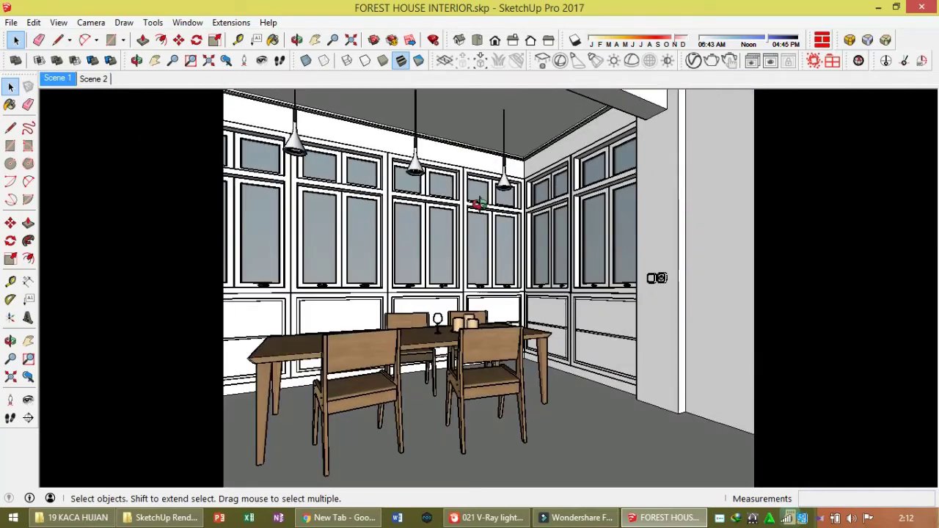
{"action": "middle_click_drag", "start_coordinate": [477, 204], "coordinate": [472, 441]}
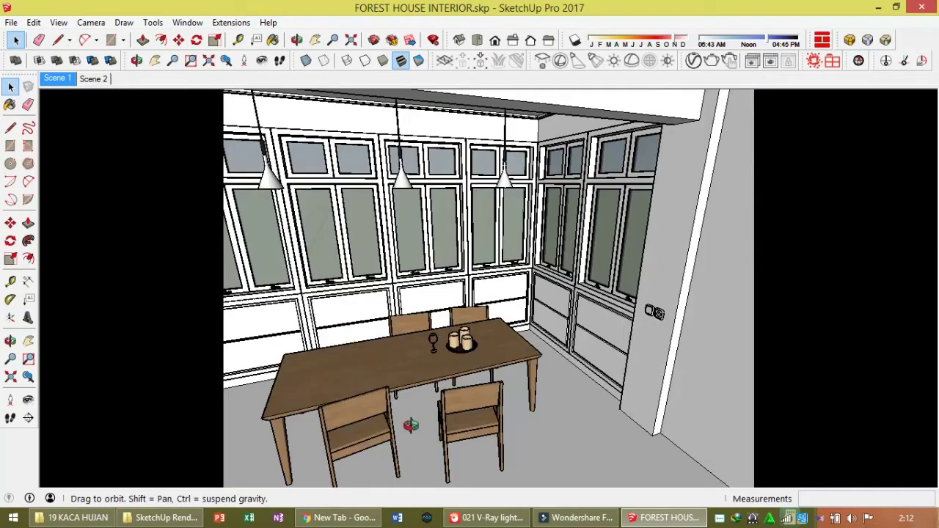
{"action": "scroll", "coordinate": [565, 260], "scroll_direction": "down", "scroll_amount": 3}
{"action": "scroll", "coordinate": [556, 228], "scroll_direction": "down", "scroll_amount": 1}
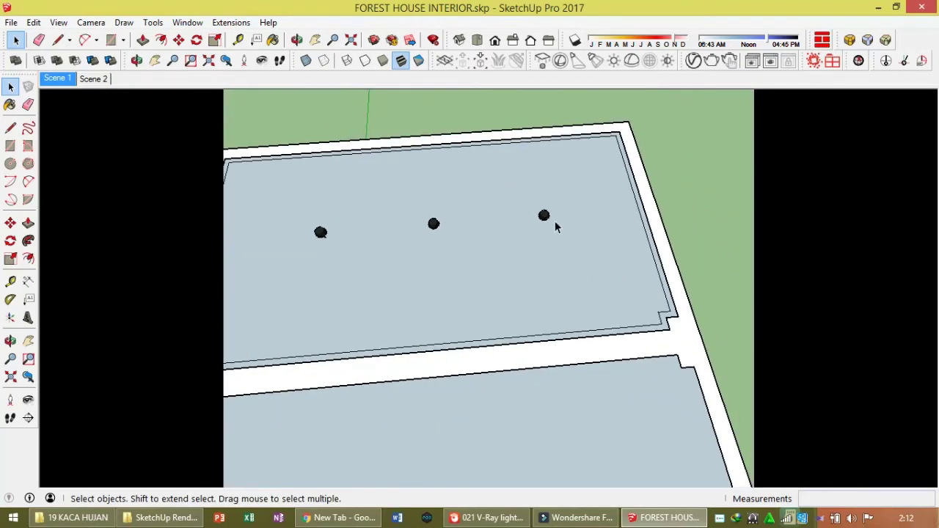
{"action": "left_click", "coordinate": [543, 217]}
{"action": "left_click", "coordinate": [433, 224], "text": "shift"}
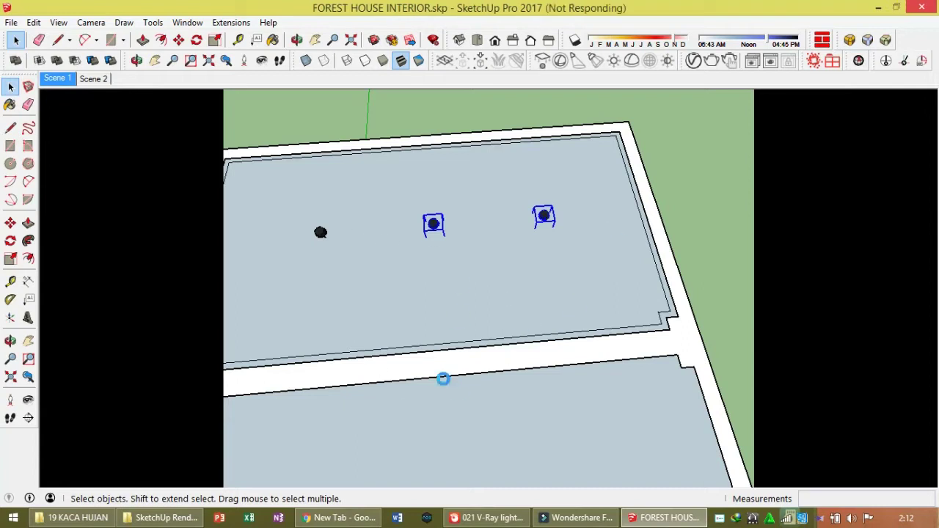
Lower the selected lights 0,11m along the blue axis and return to the Scene 1 view
{"action": "scroll", "coordinate": [534, 220], "scroll_direction": "up", "scroll_amount": 2}
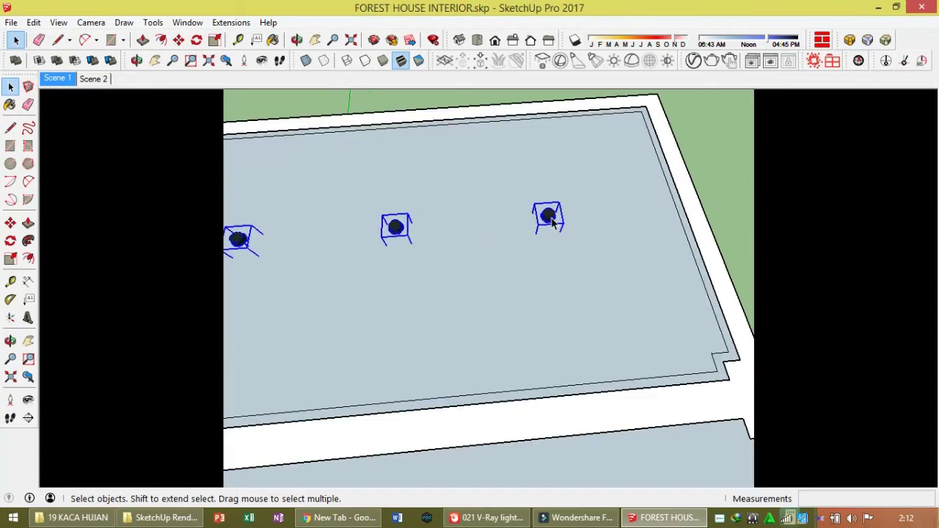
{"action": "scroll", "coordinate": [549, 216], "scroll_direction": "up", "scroll_amount": 5}
{"action": "middle_click_drag", "start_coordinate": [535, 254], "coordinate": [543, 143]}
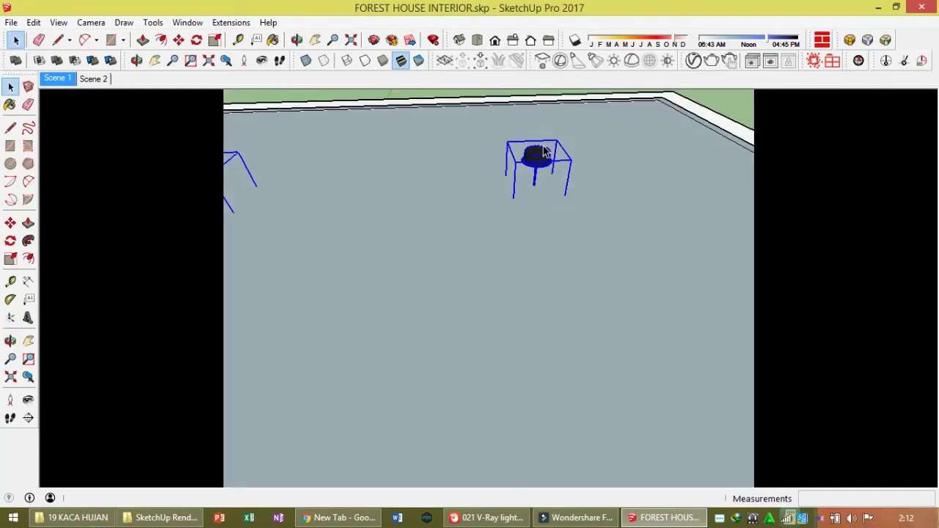
{"action": "key", "text": "m"}
{"action": "left_click", "coordinate": [538, 149]}
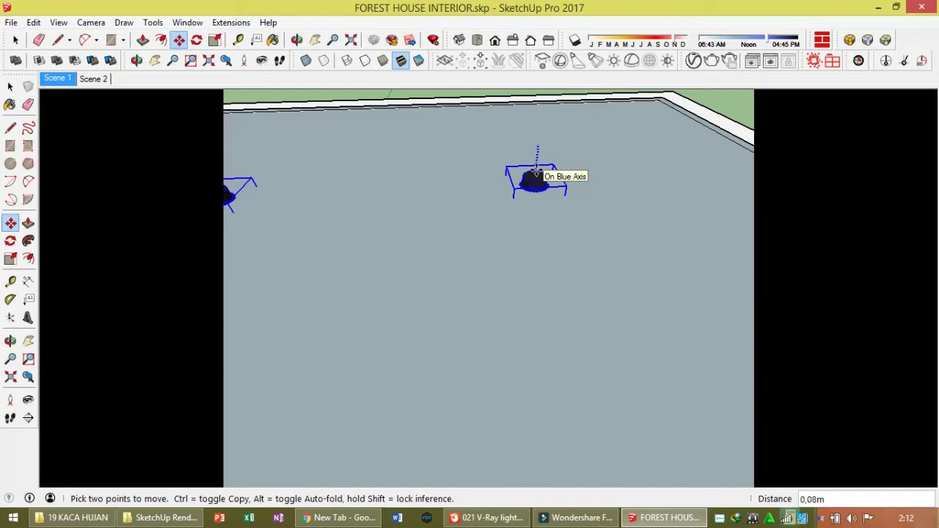
{"action": "left_click", "coordinate": [435, 255]}
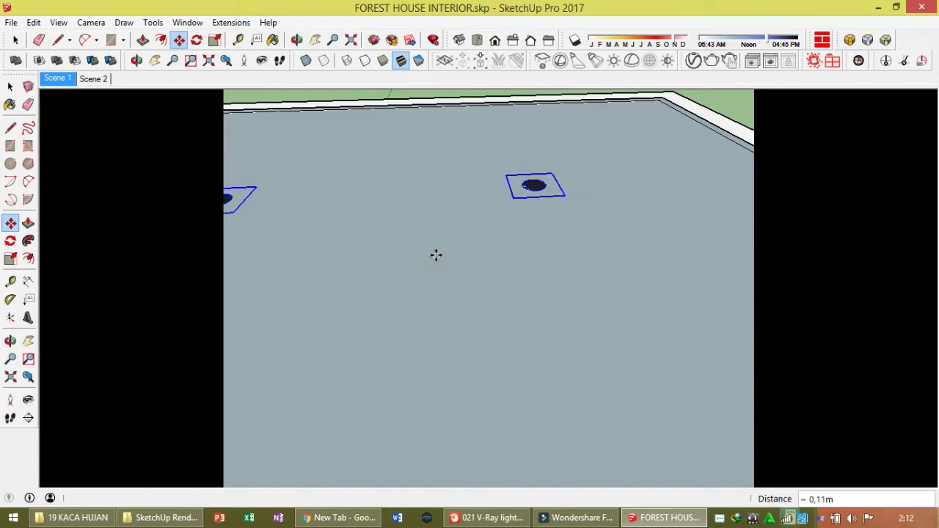
{"action": "key", "text": "space"}
{"action": "left_click", "coordinate": [59, 78]}
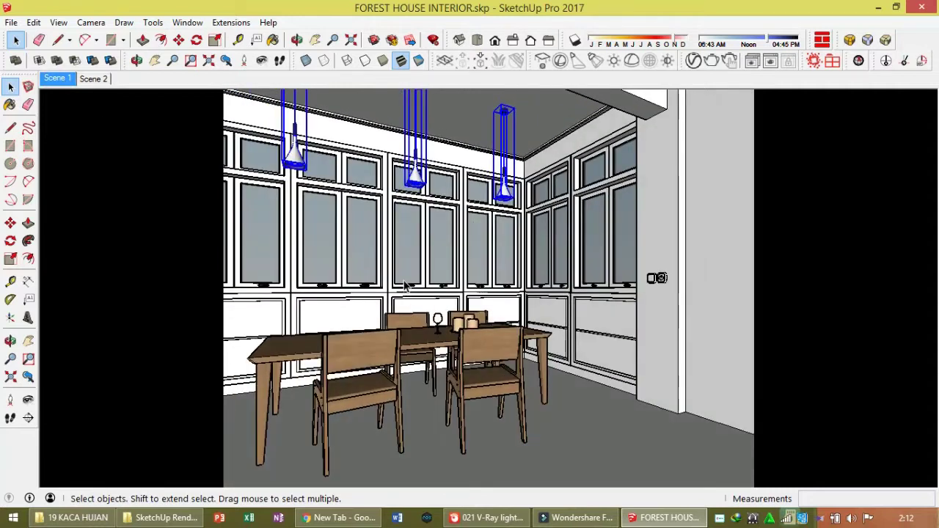
{"action": "left_click", "coordinate": [403, 285]}
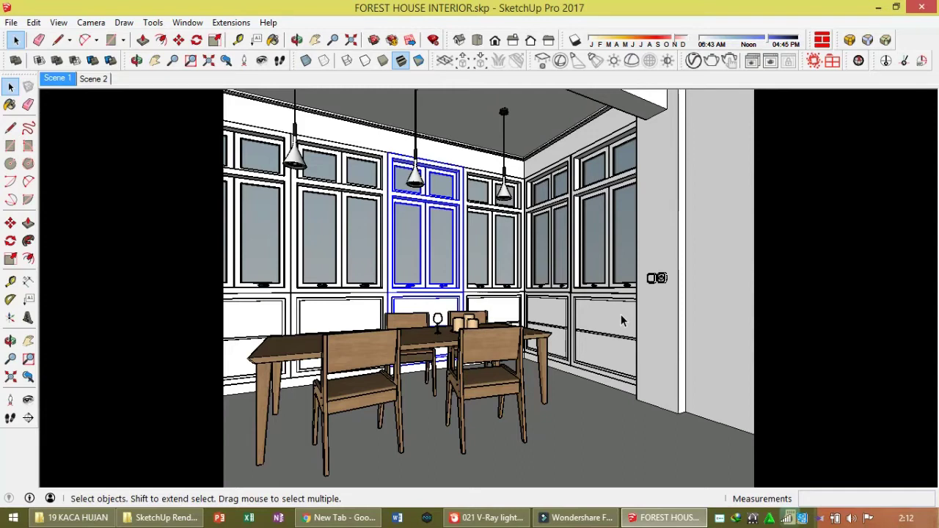
In the V-Ray Asset Editor, select objects using Candles_mtl and expand its settings panel
{"action": "left_click", "coordinate": [694, 61]}
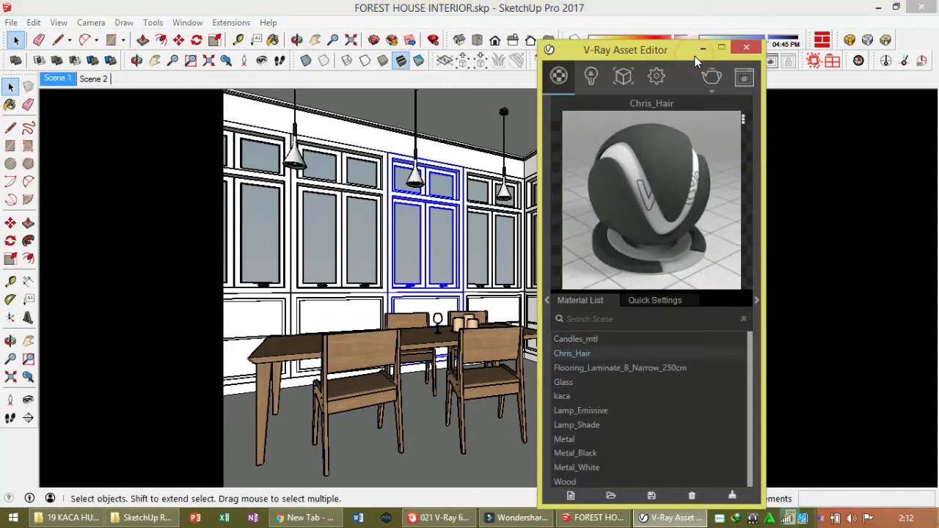
{"action": "left_click", "coordinate": [621, 339]}
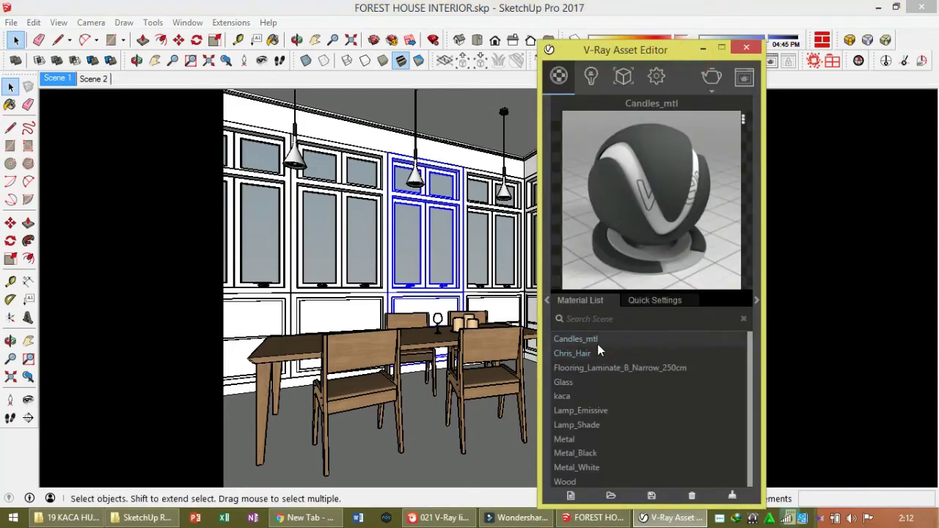
{"action": "right_click", "coordinate": [588, 344]}
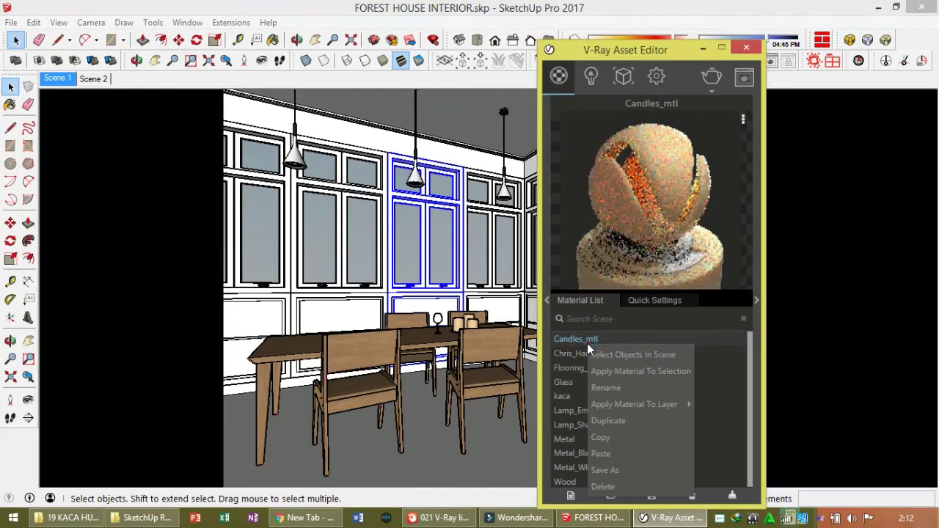
{"action": "left_click", "coordinate": [621, 357]}
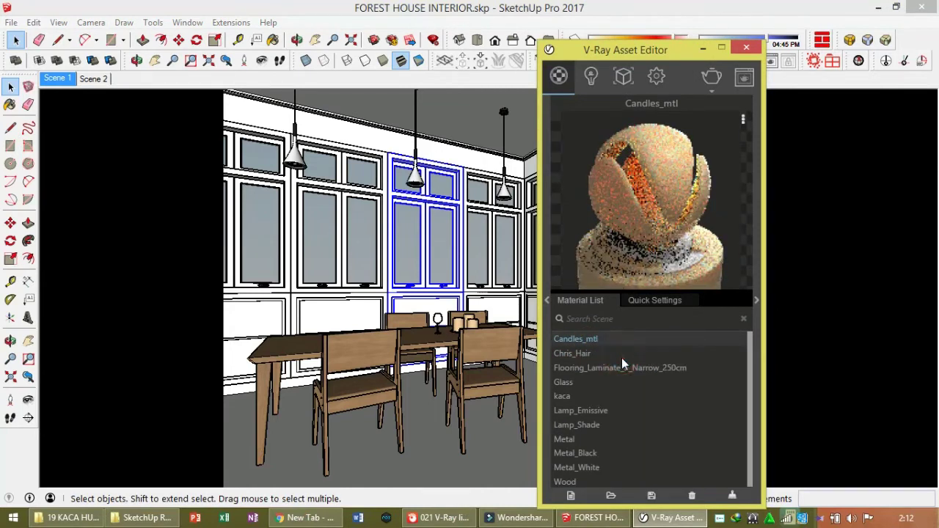
{"action": "left_click", "coordinate": [575, 352]}
{"action": "left_click", "coordinate": [575, 343]}
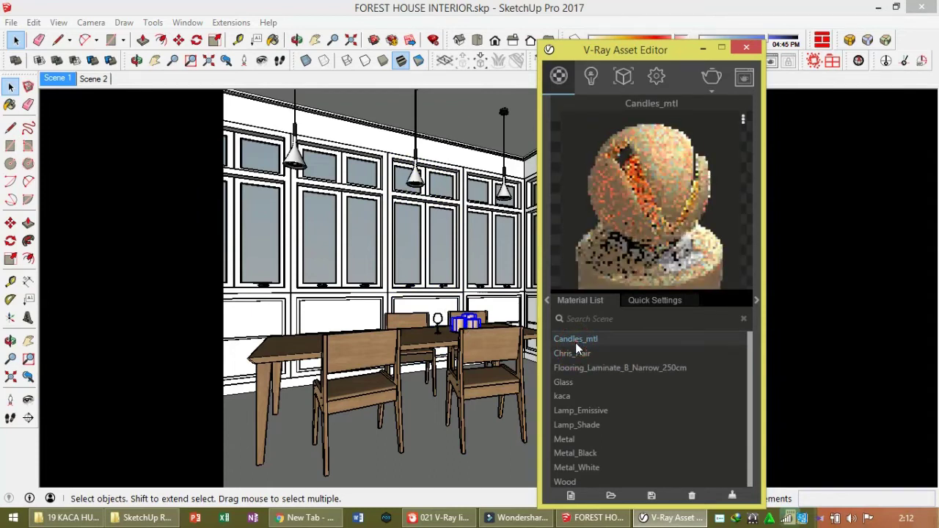
{"action": "left_click", "coordinate": [757, 299]}
Expand the Candles_mtl SubsurfaceScattering, Options and Diffuse and SSS Layers sections
{"action": "left_click_drag", "start_coordinate": [663, 19], "coordinate": [528, 28]}
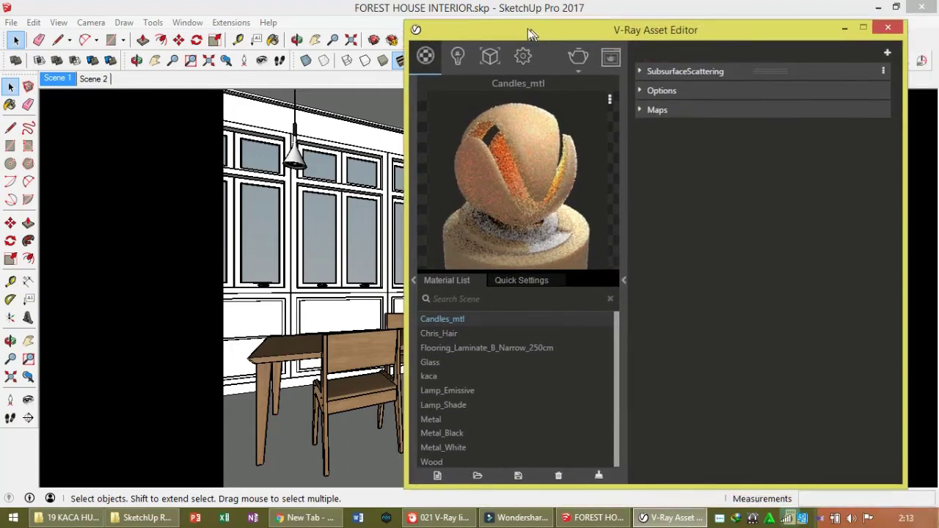
{"action": "left_click", "coordinate": [661, 69]}
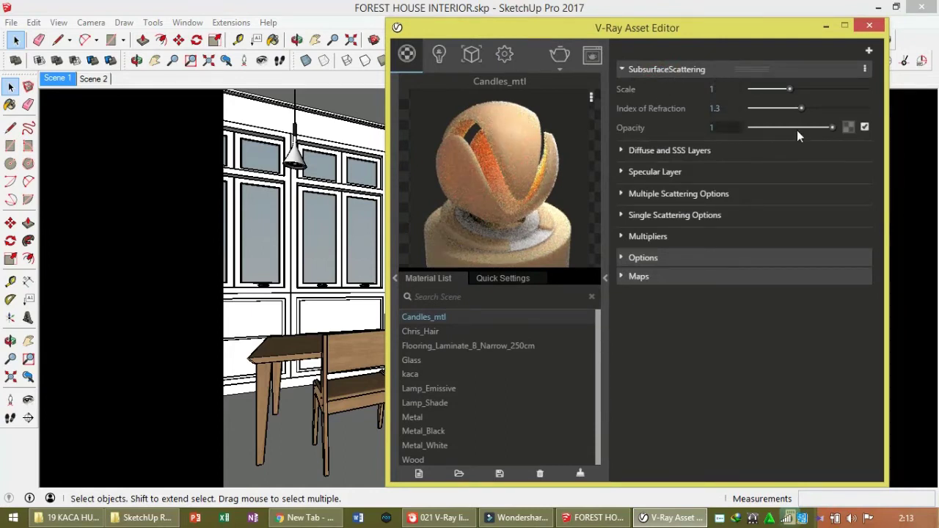
{"action": "left_click", "coordinate": [683, 260]}
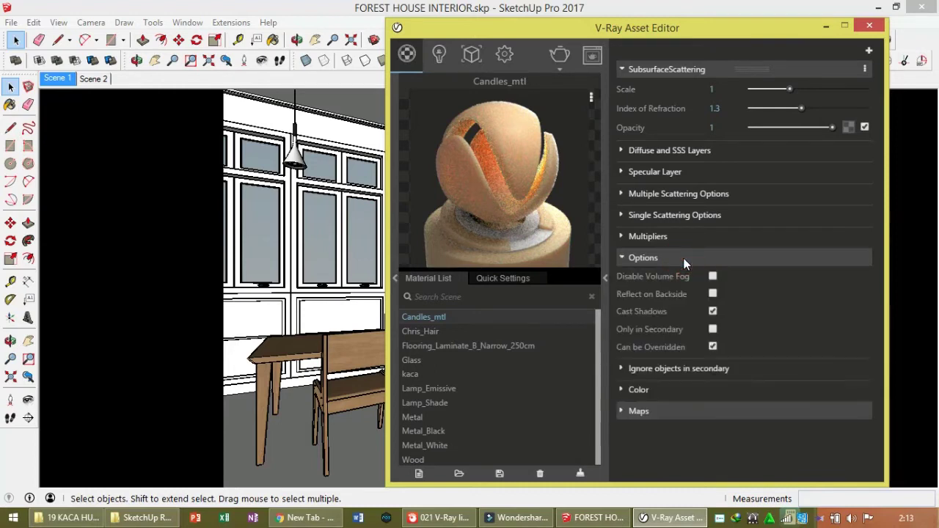
{"action": "left_click", "coordinate": [683, 260]}
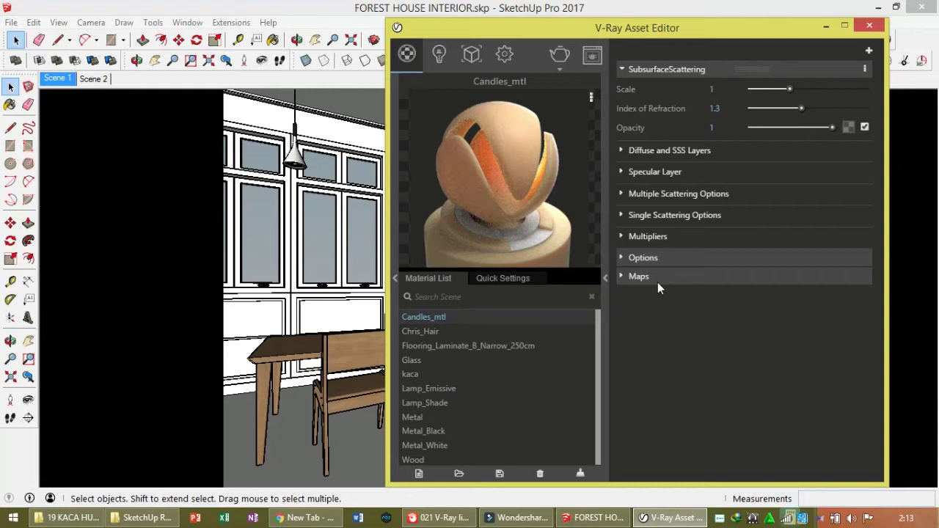
{"action": "left_click", "coordinate": [655, 156]}
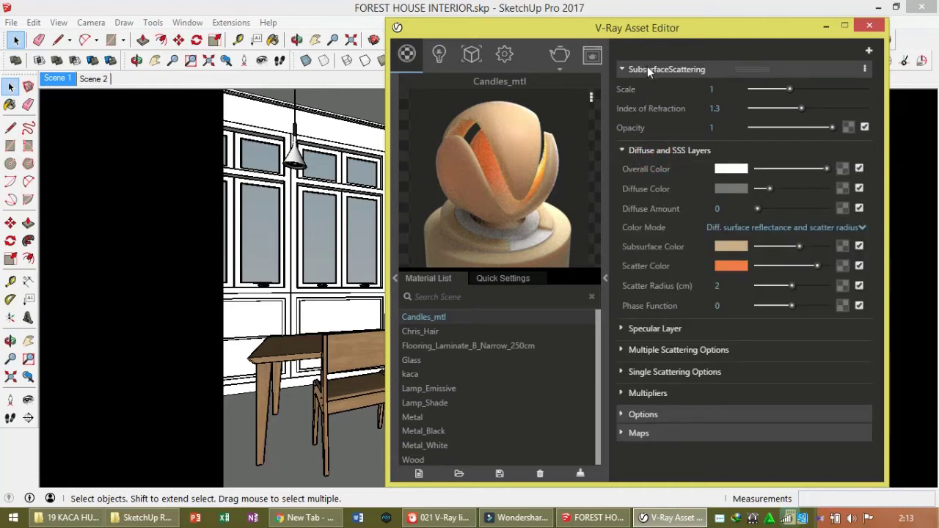
Add a SubsurfaceScattering1 layer to Candles_mtl, then delete that extra layer
{"action": "left_click", "coordinate": [868, 52]}
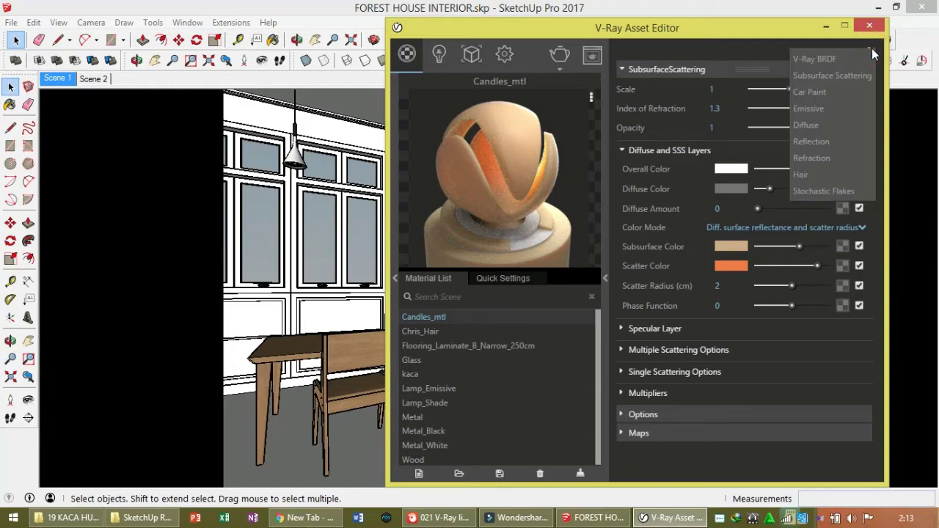
{"action": "left_click", "coordinate": [848, 84]}
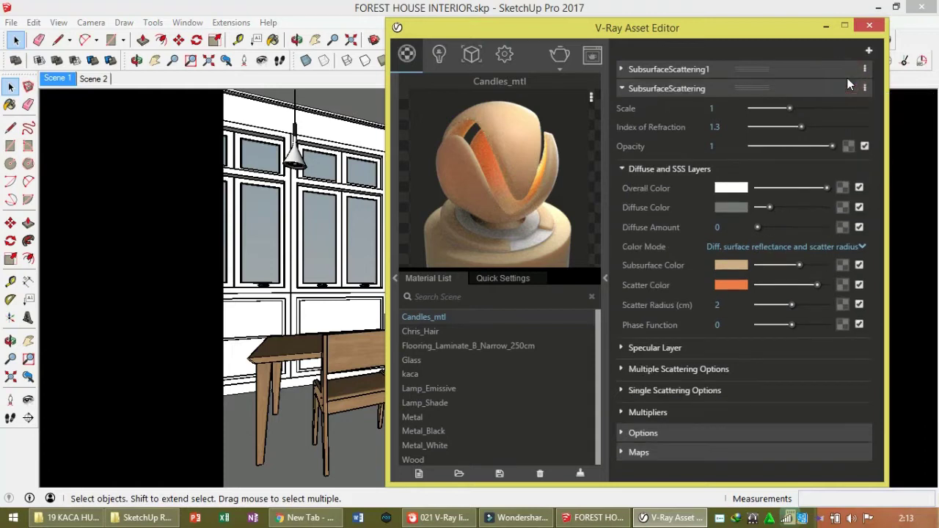
{"action": "left_click", "coordinate": [816, 72]}
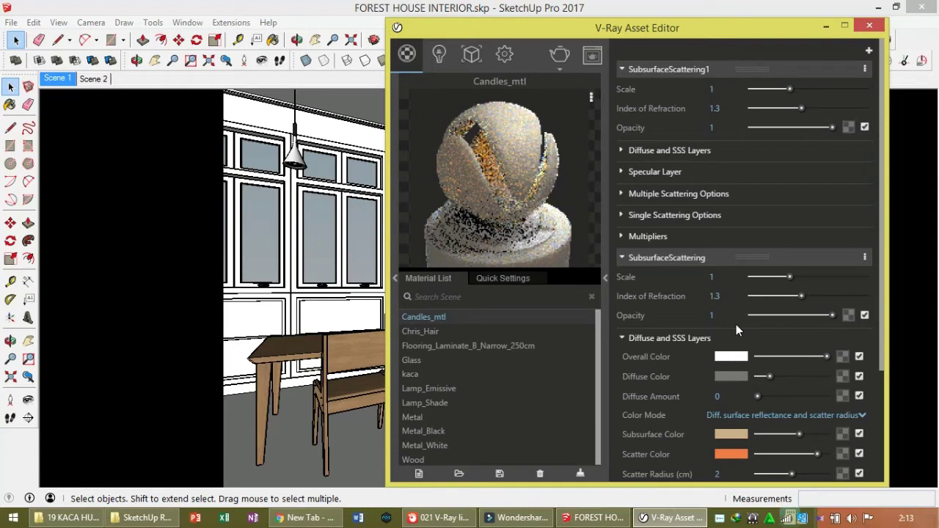
{"action": "left_click", "coordinate": [866, 68]}
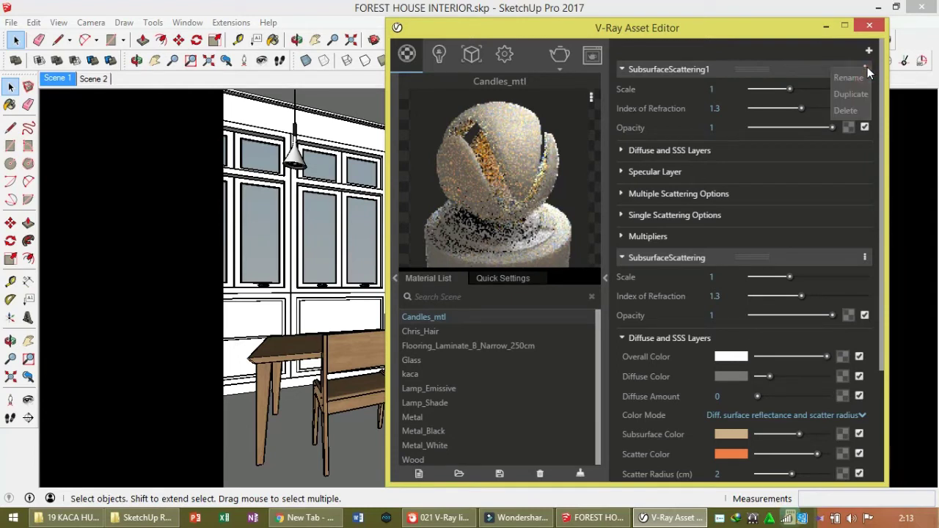
{"action": "left_click", "coordinate": [854, 111]}
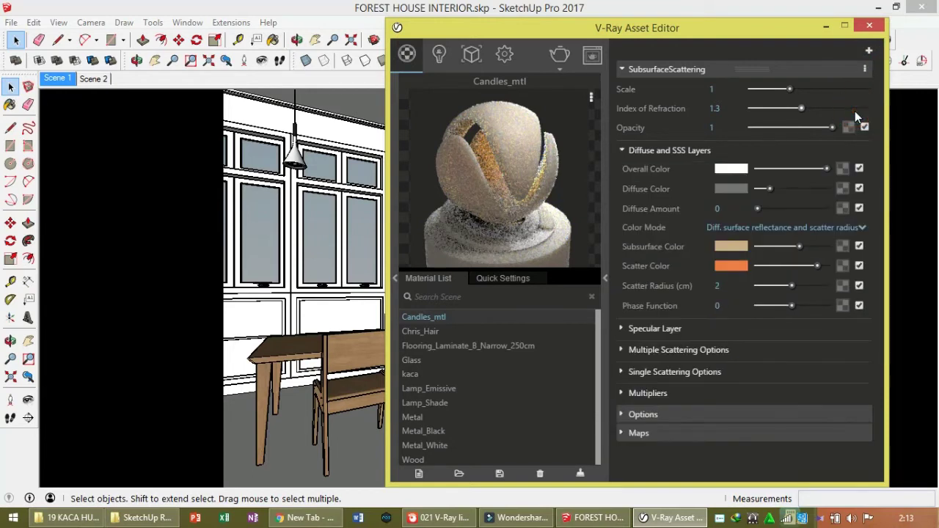
Show Chris_Hair's settings and use Select Objects In Scene to select the chairs using it
{"action": "left_click", "coordinate": [419, 332]}
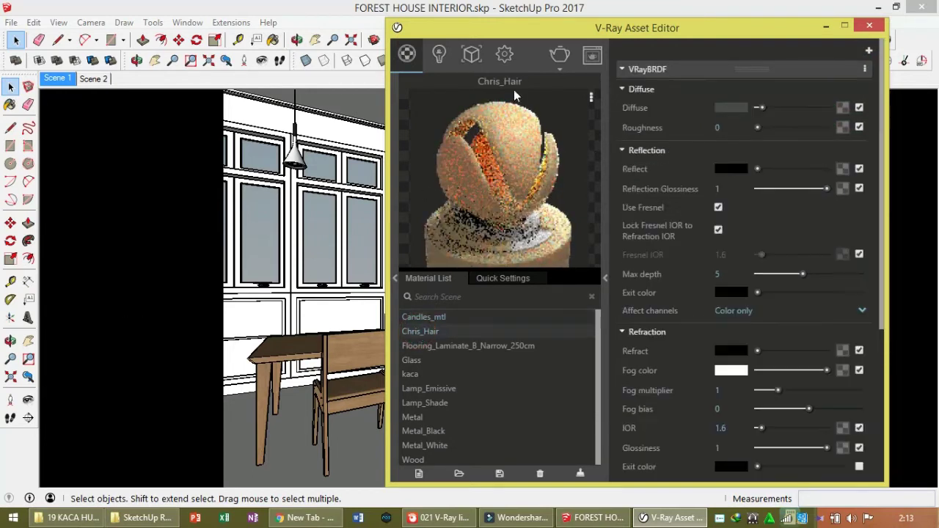
{"action": "left_click_drag", "start_coordinate": [529, 34], "coordinate": [554, 23]}
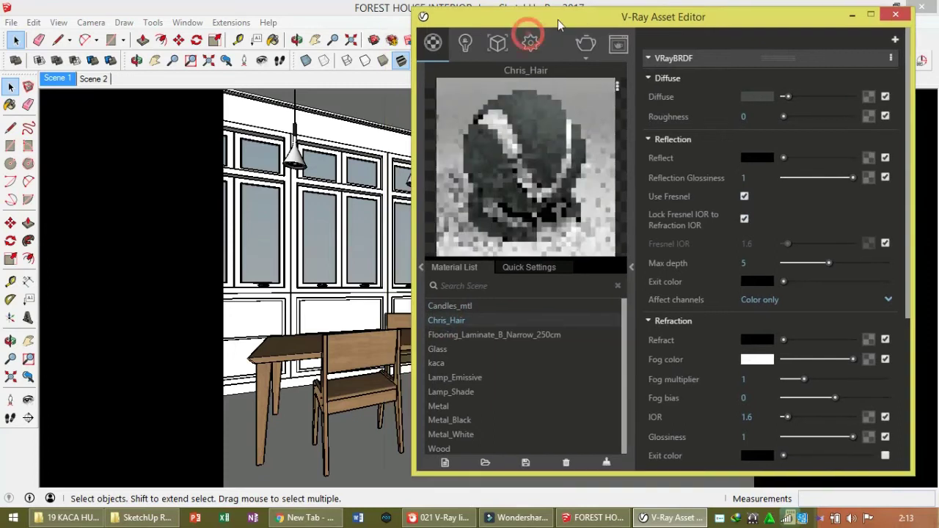
{"action": "right_click", "coordinate": [446, 323]}
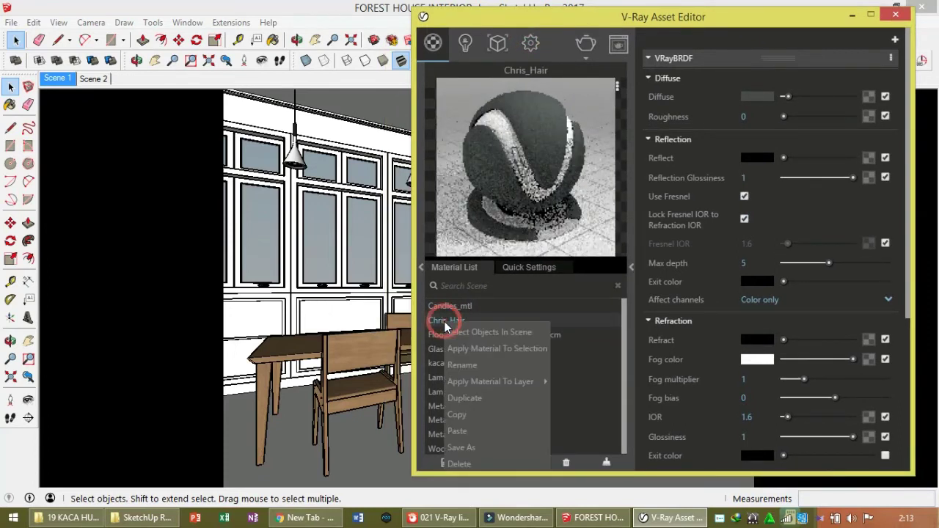
{"action": "left_click", "coordinate": [456, 334]}
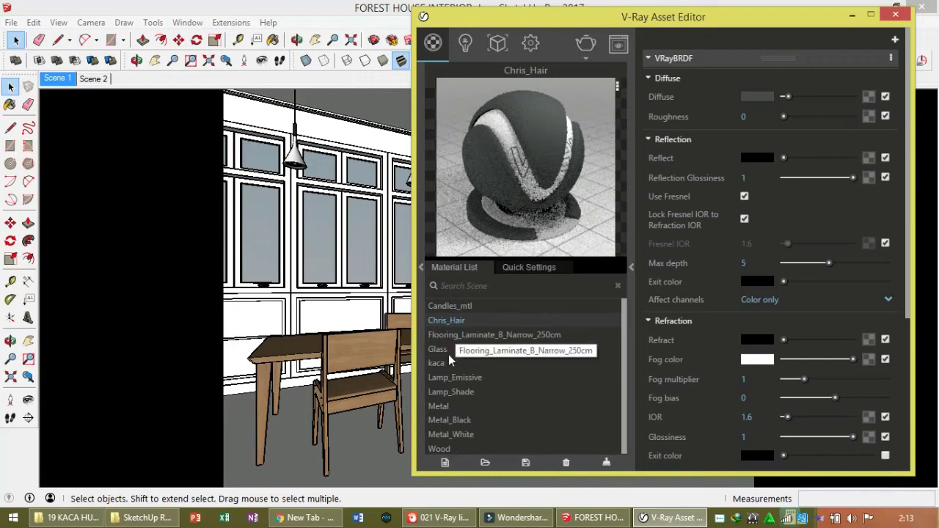
{"action": "right_click", "coordinate": [455, 336]}
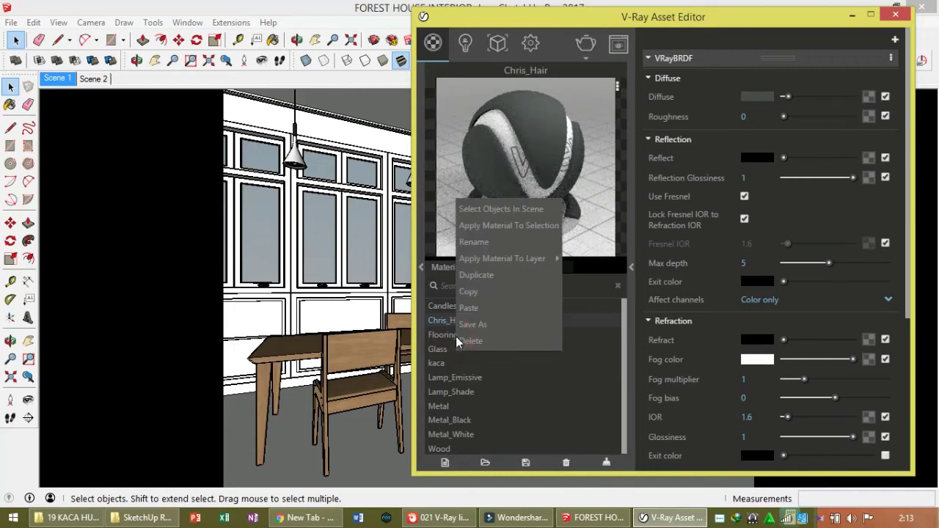
{"action": "left_click", "coordinate": [500, 214]}
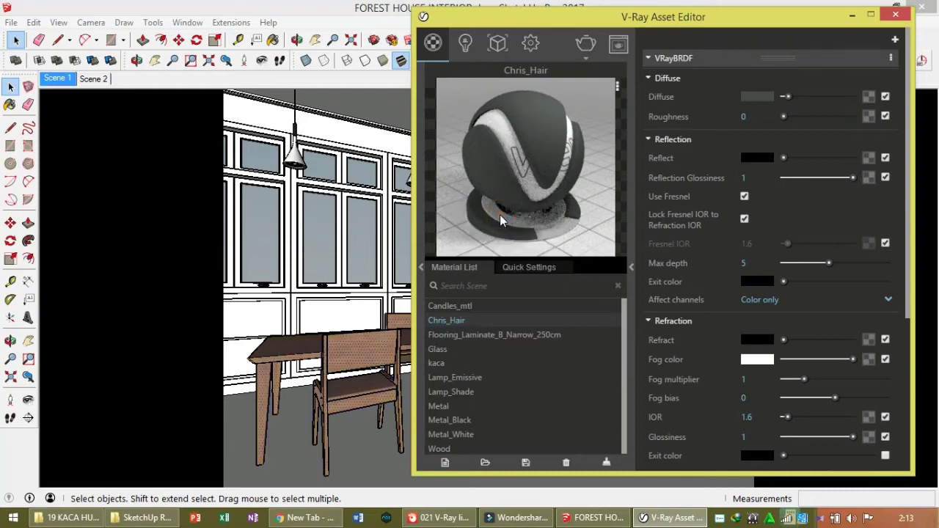
Preview the Lamp_Emissive material and reveal the V-Ray material library
{"action": "left_click", "coordinate": [435, 349]}
{"action": "left_click", "coordinate": [455, 378]}
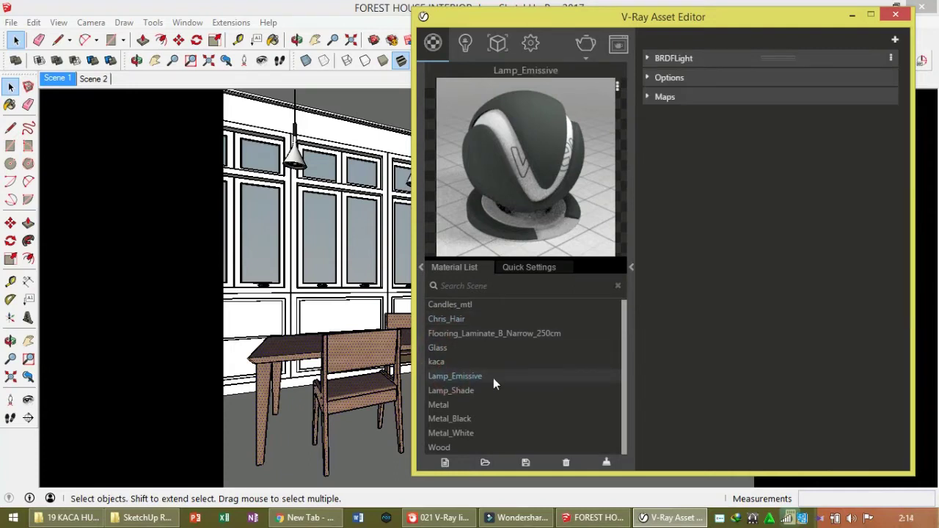
{"action": "left_click", "coordinate": [719, 317]}
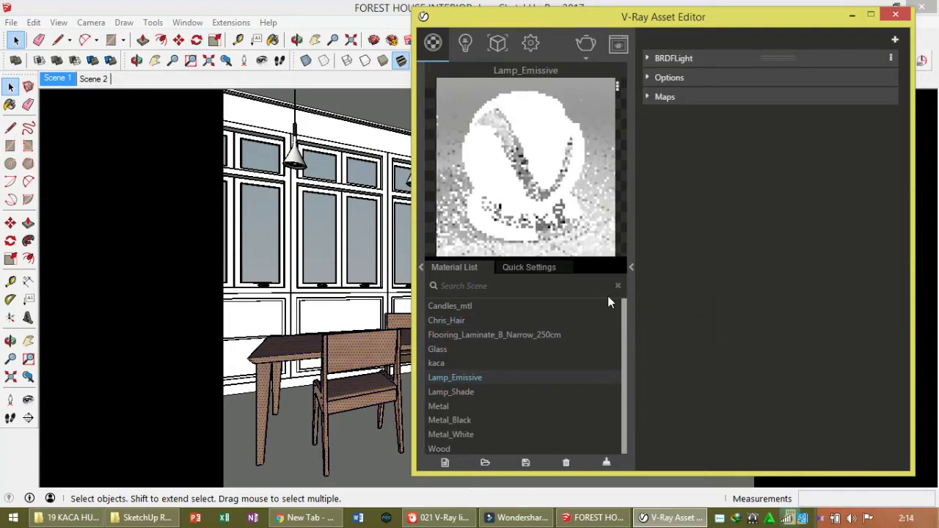
{"action": "left_click", "coordinate": [419, 267]}
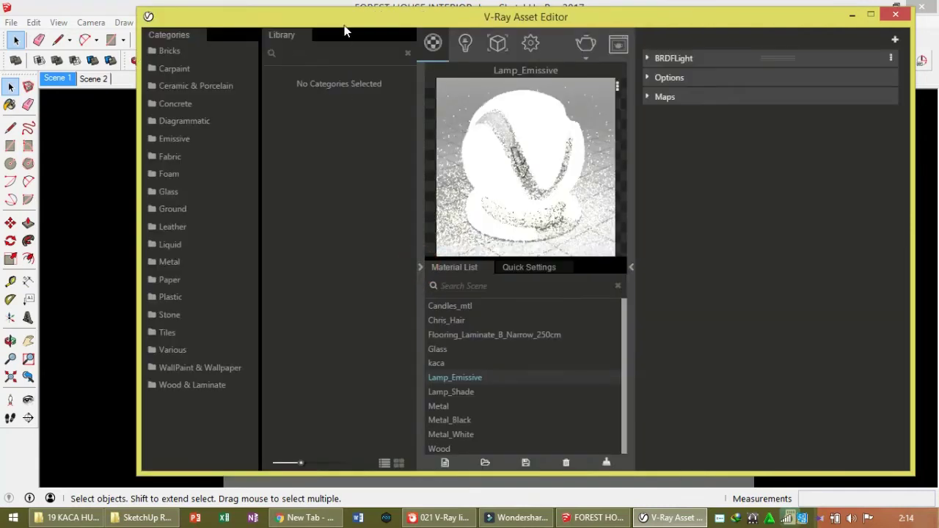
{"action": "left_click_drag", "start_coordinate": [345, 30], "coordinate": [413, 30]}
Drag Glass Dirty A01 40cm from the Glass category into the scene material list
{"action": "left_click", "coordinate": [238, 192]}
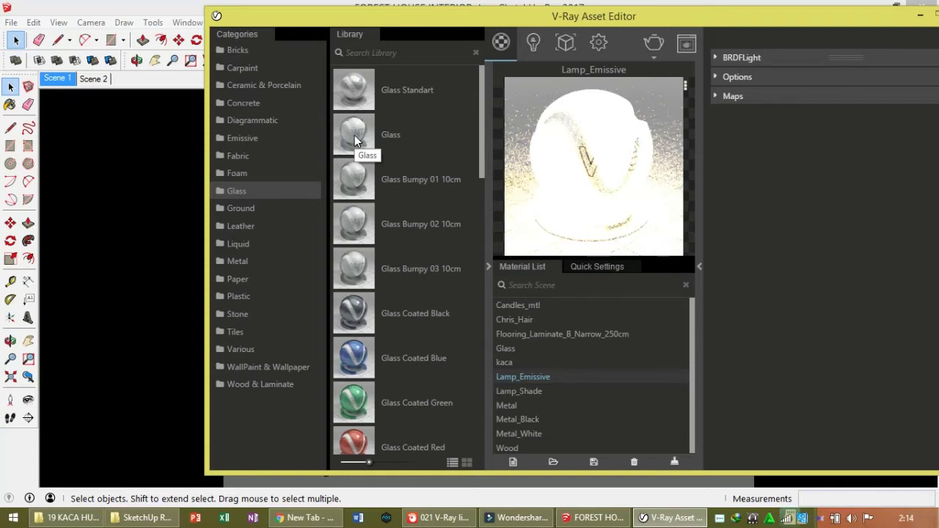
{"action": "left_click_drag", "start_coordinate": [484, 160], "coordinate": [478, 227]}
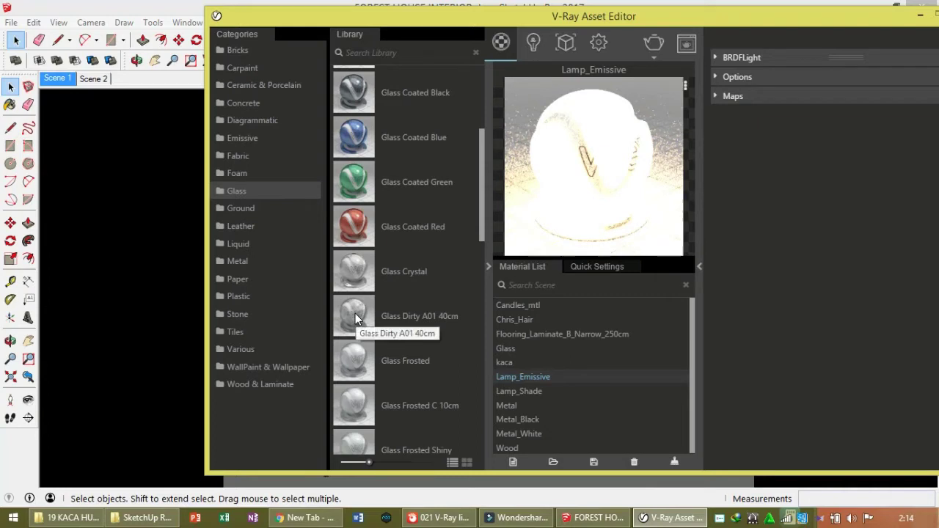
{"action": "left_click_drag", "start_coordinate": [355, 313], "coordinate": [577, 345]}
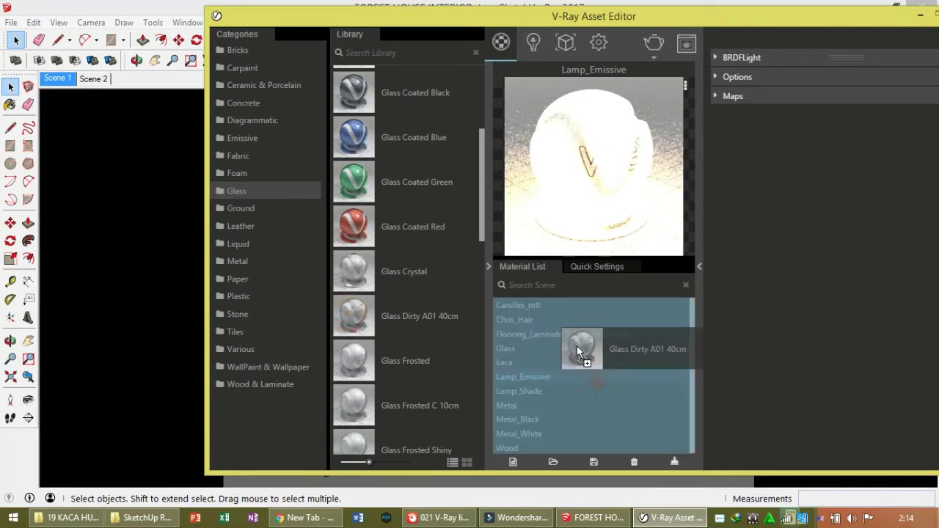
{"action": "left_click_drag", "start_coordinate": [577, 346], "coordinate": [577, 346]}
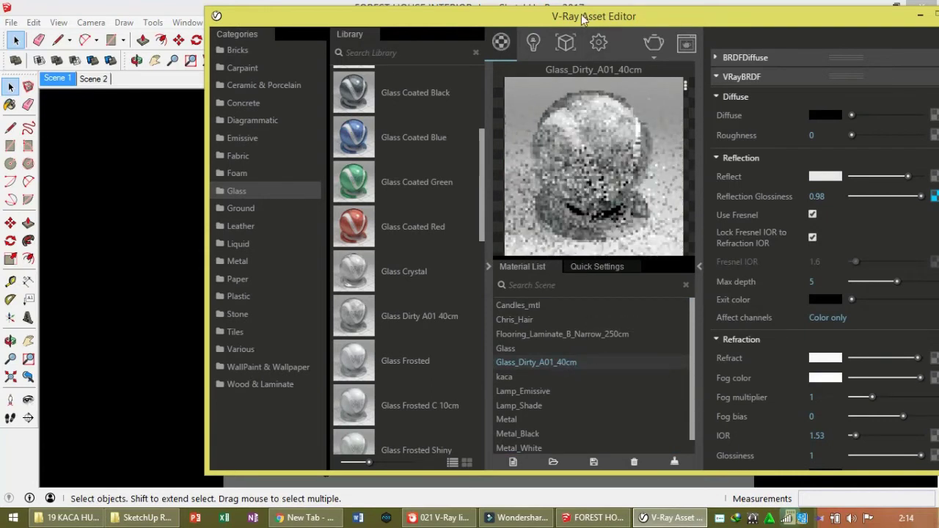
{"action": "left_click_drag", "start_coordinate": [584, 16], "coordinate": [446, 241]}
Inside the window groups, apply Glass_Dirty_A01_40cm to the selected window panes
{"action": "double_click", "coordinate": [622, 207]}
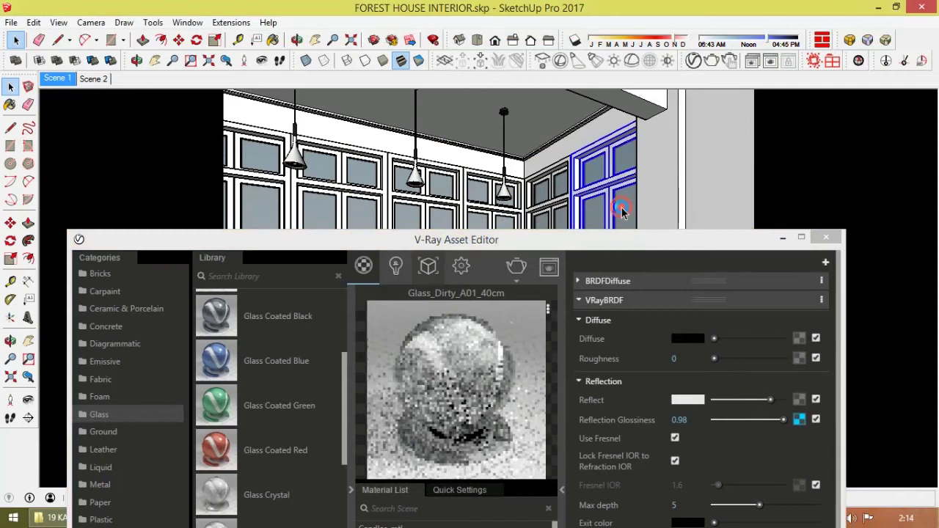
{"action": "double_click", "coordinate": [622, 208]}
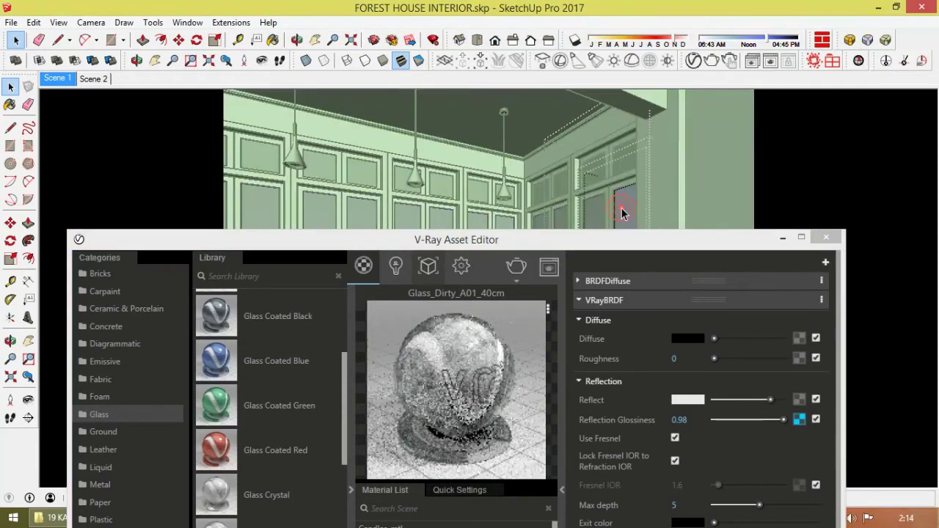
{"action": "left_click", "coordinate": [621, 211]}
{"action": "left_click", "coordinate": [464, 356]}
{"action": "right_click", "coordinate": [464, 356]}
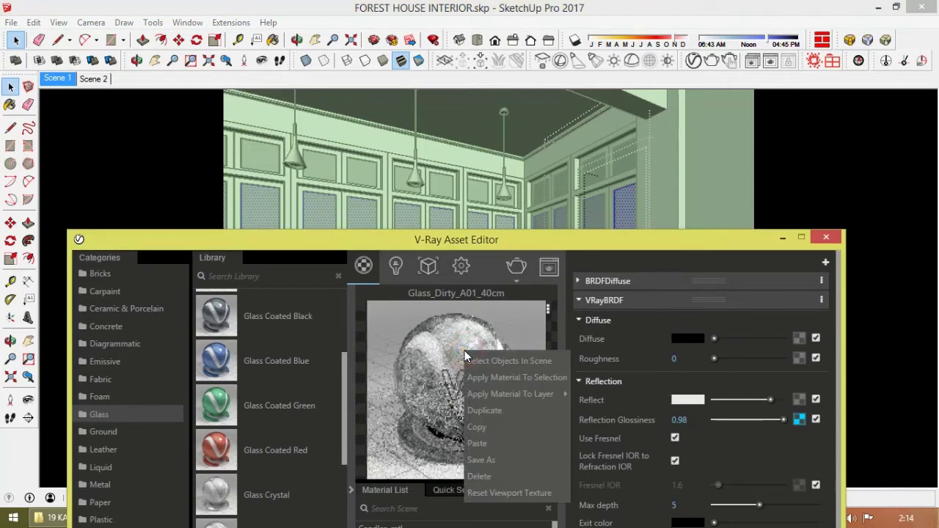
{"action": "left_click", "coordinate": [493, 378]}
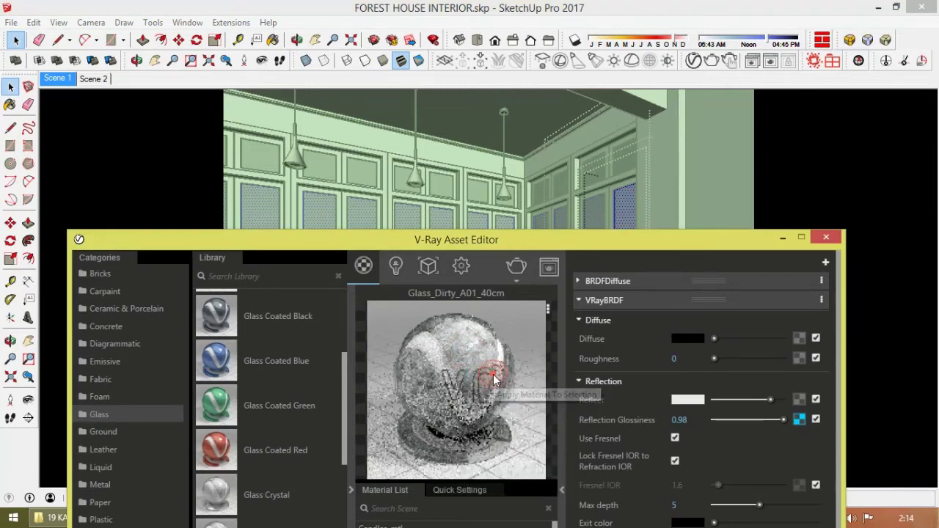
{"action": "left_click", "coordinate": [624, 168]}
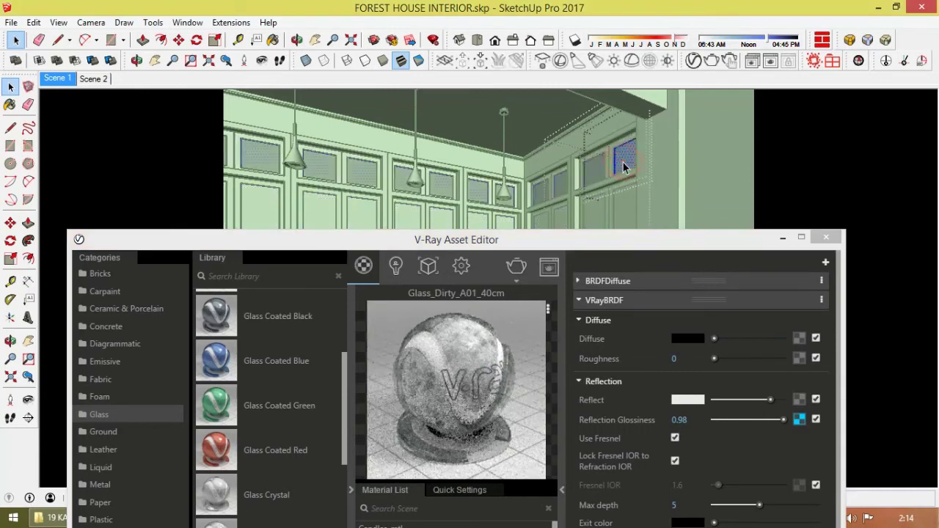
{"action": "right_click", "coordinate": [495, 377]}
{"action": "left_click", "coordinate": [530, 401]}
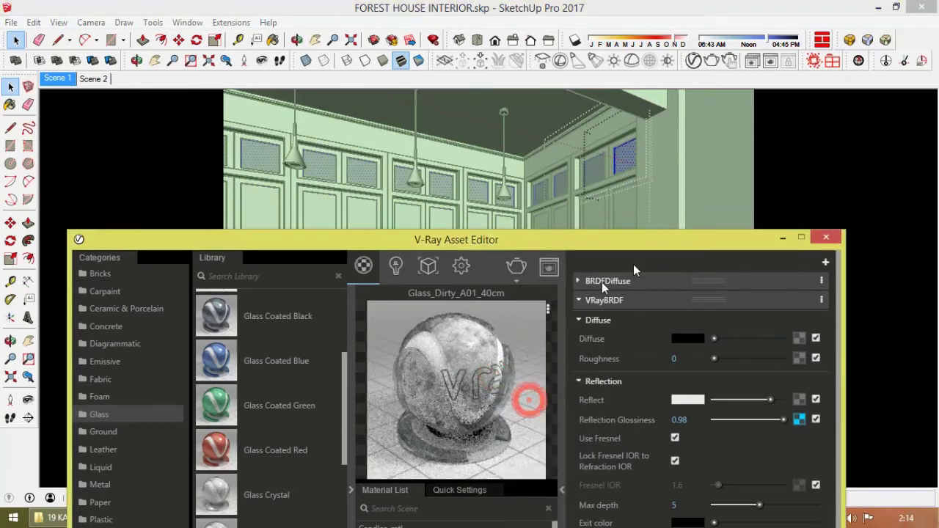
{"action": "left_click", "coordinate": [824, 237]}
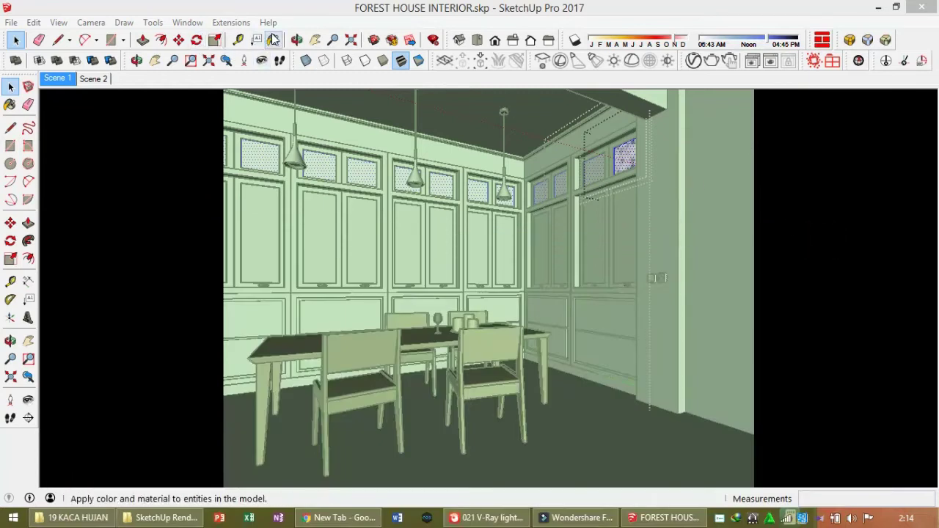
Set the dirty glass texture width to 0,40m and exit group editing
{"action": "left_click", "coordinate": [273, 39]}
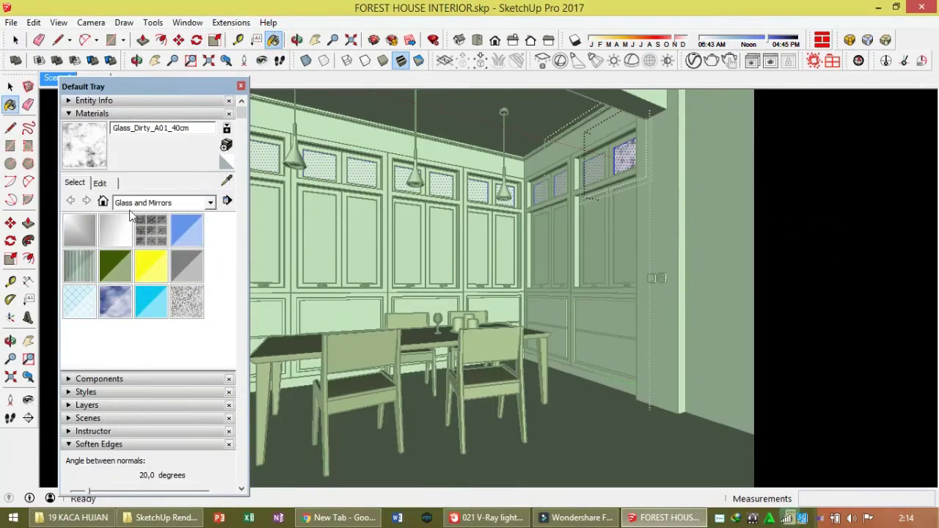
{"action": "left_click", "coordinate": [100, 183]}
{"action": "double_click", "coordinate": [109, 340]}
{"action": "type", "text": ",4"}
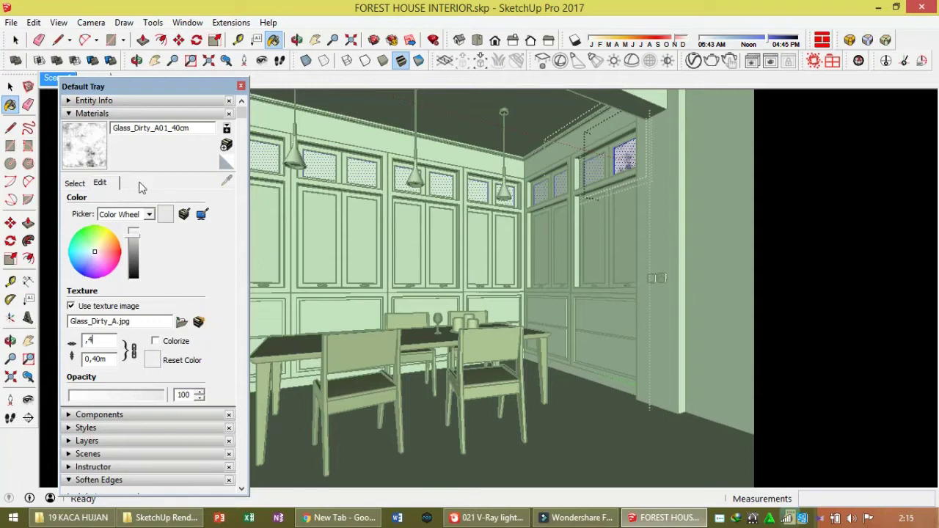
{"action": "left_click", "coordinate": [74, 184]}
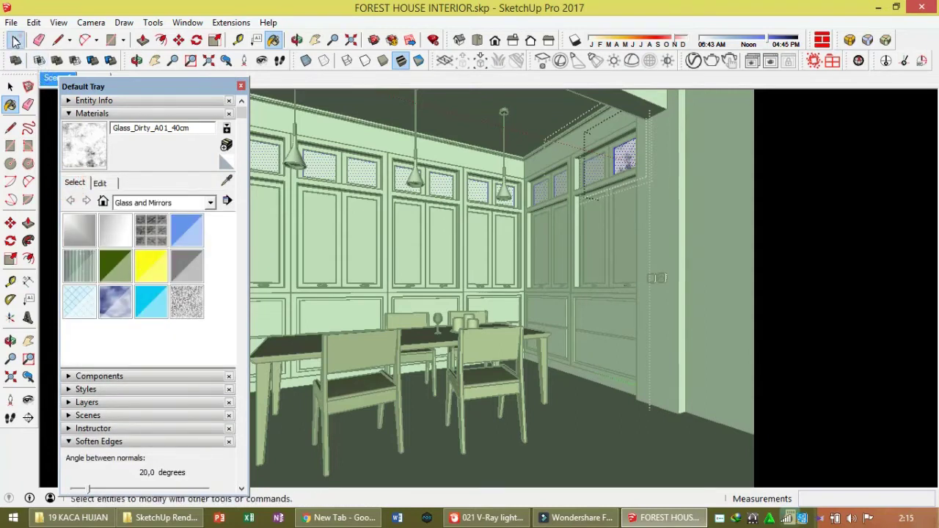
{"action": "left_click", "coordinate": [15, 41]}
{"action": "left_click", "coordinate": [241, 86]}
{"action": "left_click", "coordinate": [336, 217]}
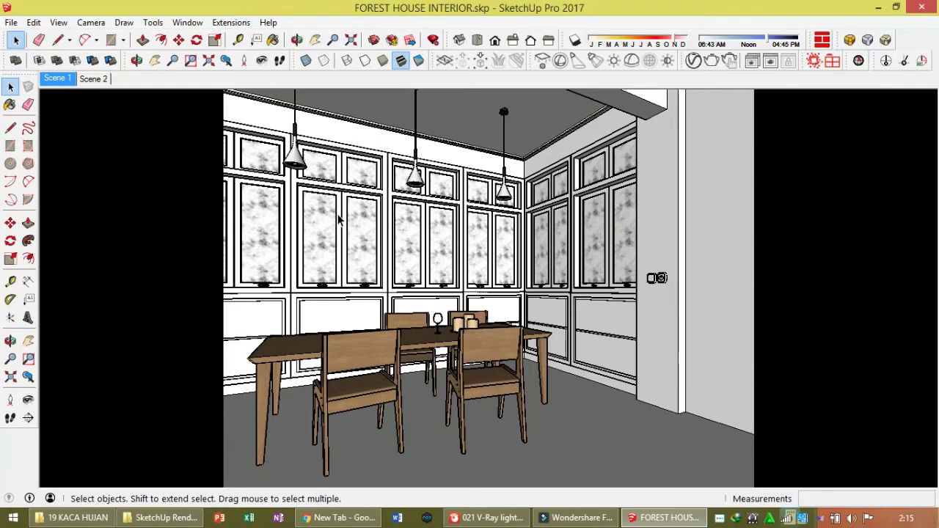
Add Flooring Parquet Geometric A01 120cm from the Wood & Laminate library to the scene materials
{"action": "left_click", "coordinate": [582, 423]}
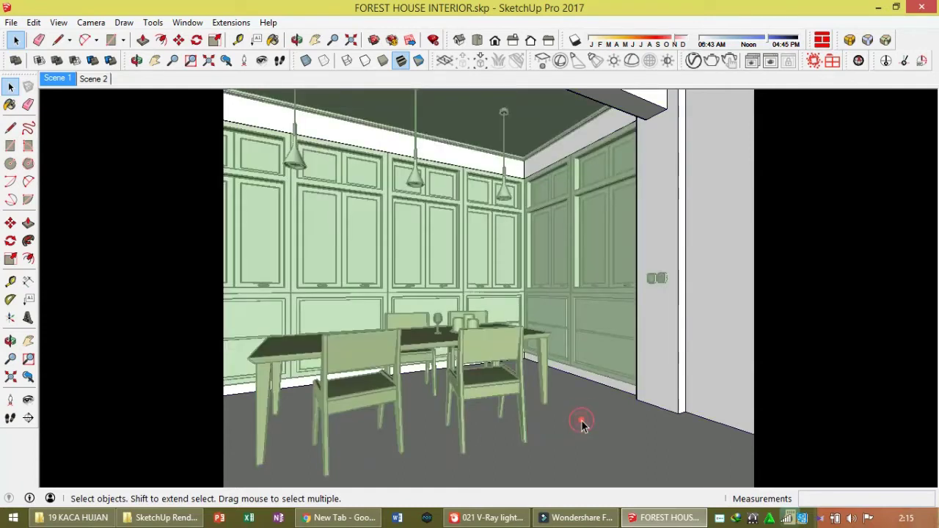
{"action": "left_click", "coordinate": [694, 60]}
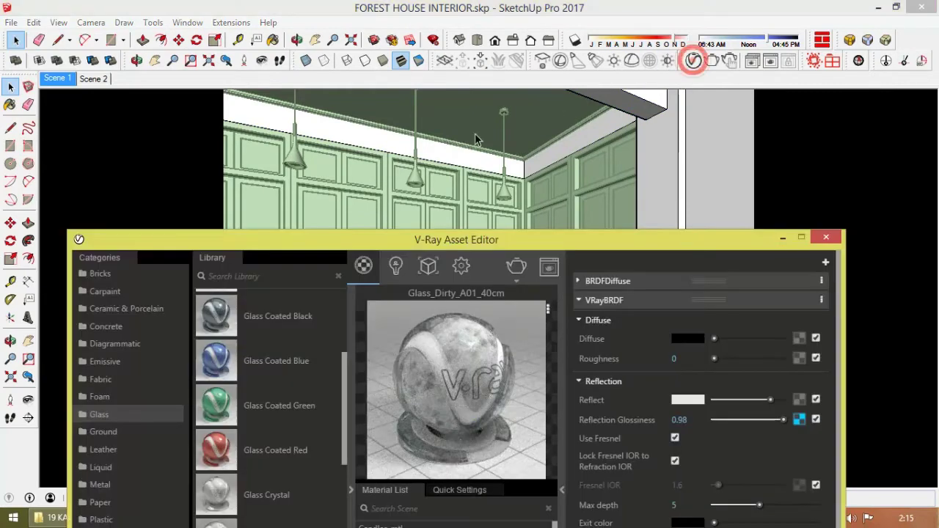
{"action": "double_click", "coordinate": [295, 238]}
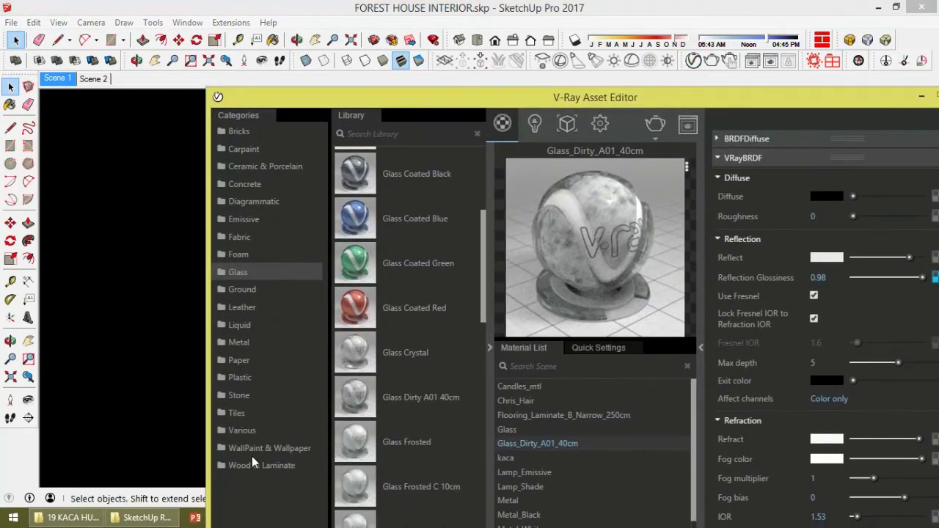
{"action": "left_click", "coordinate": [252, 463]}
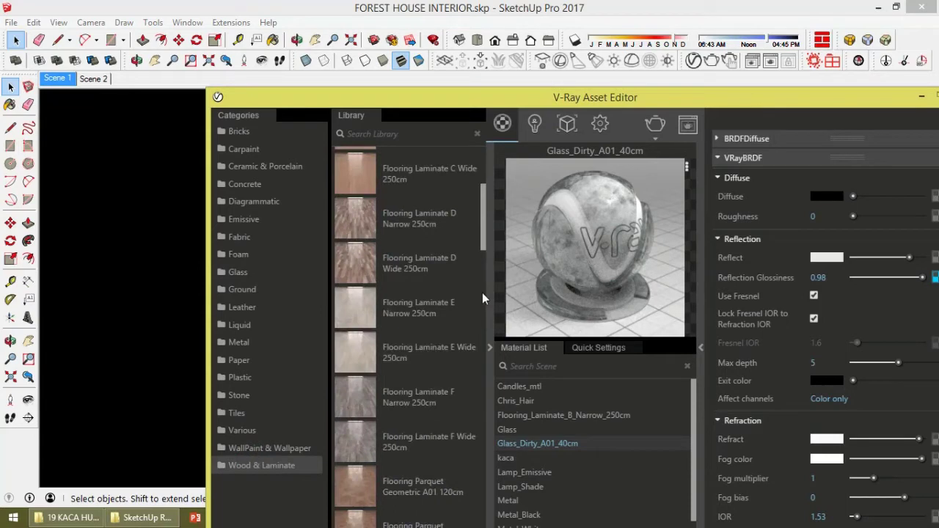
{"action": "mouse_move", "coordinate": [485, 235]}
{"action": "left_mouse_down"}
{"action": "mouse_move", "coordinate": [481, 442]}
{"action": "mouse_move", "coordinate": [490, 432]}
{"action": "mouse_move", "coordinate": [489, 285]}
{"action": "left_mouse_up"}
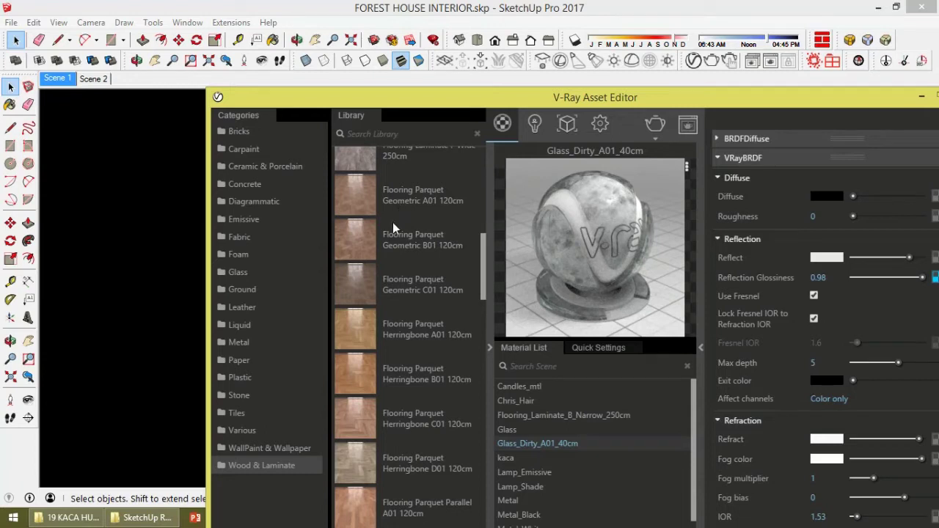
{"action": "left_click_drag", "start_coordinate": [360, 197], "coordinate": [610, 436]}
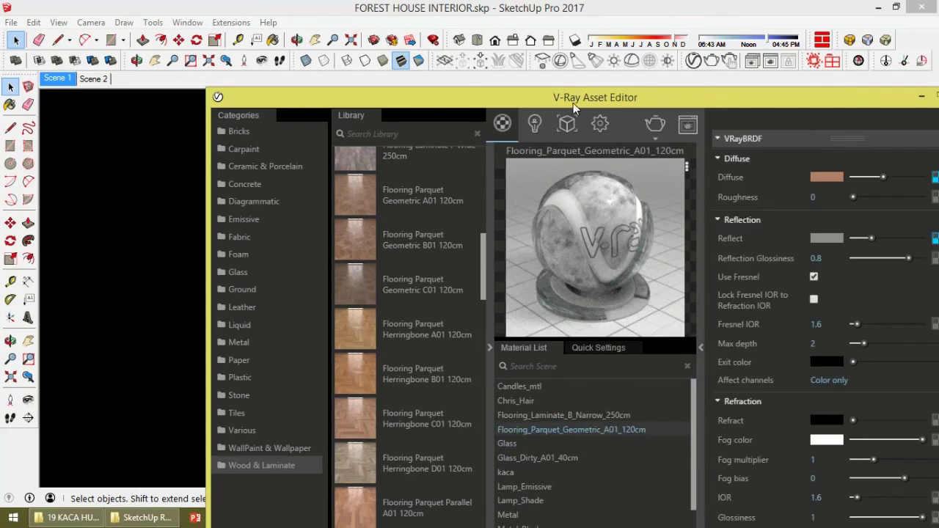
{"action": "left_click_drag", "start_coordinate": [573, 100], "coordinate": [546, 161]}
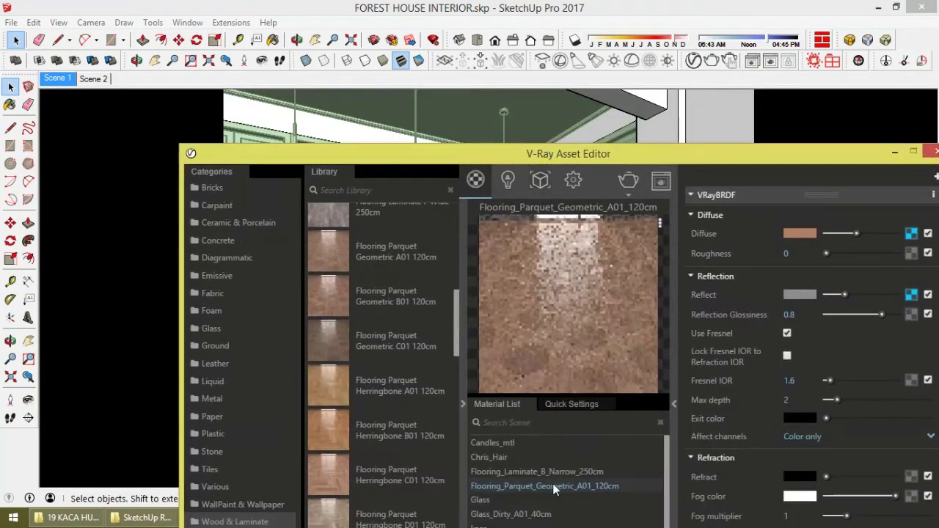
Apply the parquet material to the selected floor and check its bump multiplier of 0.8
{"action": "right_click", "coordinate": [534, 299]}
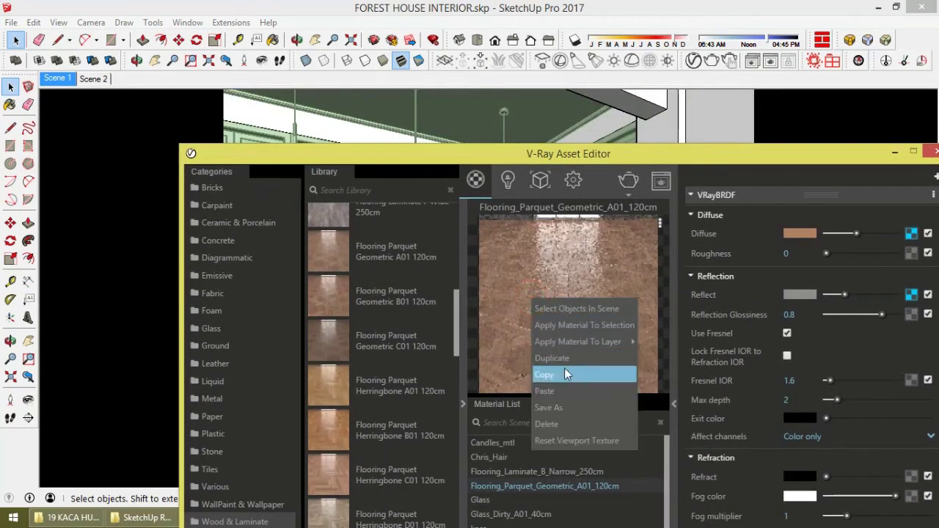
{"action": "left_click", "coordinate": [574, 325]}
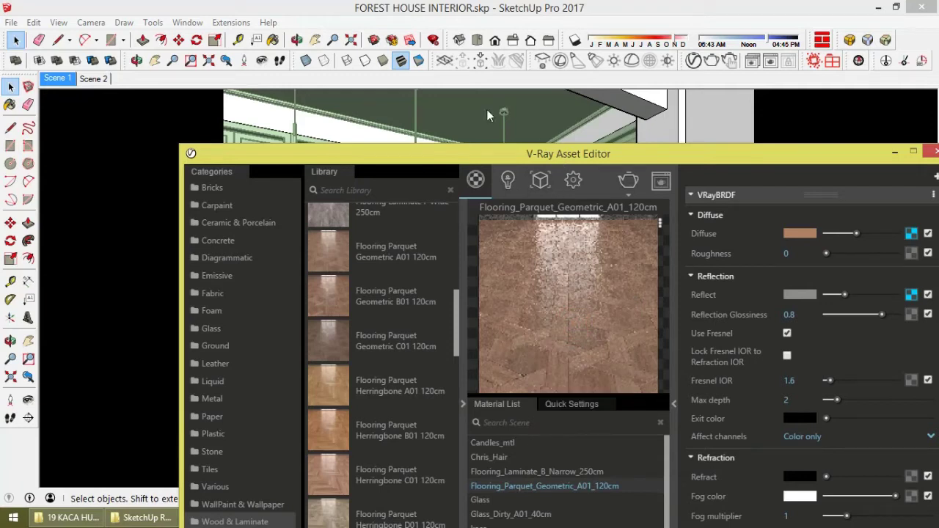
{"action": "left_click_drag", "start_coordinate": [556, 155], "coordinate": [394, 38]}
{"action": "left_click_drag", "start_coordinate": [789, 309], "coordinate": [788, 469]}
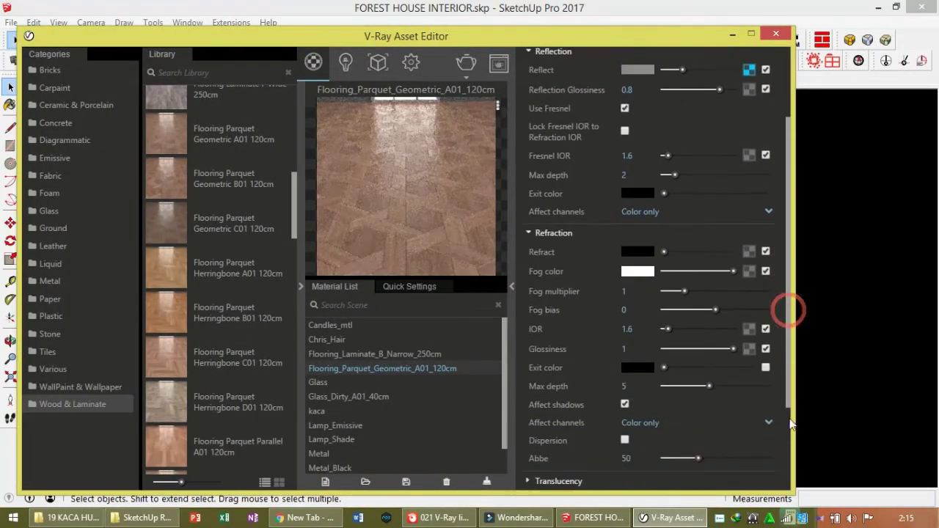
{"action": "left_click", "coordinate": [617, 479]}
{"action": "left_click", "coordinate": [606, 435]}
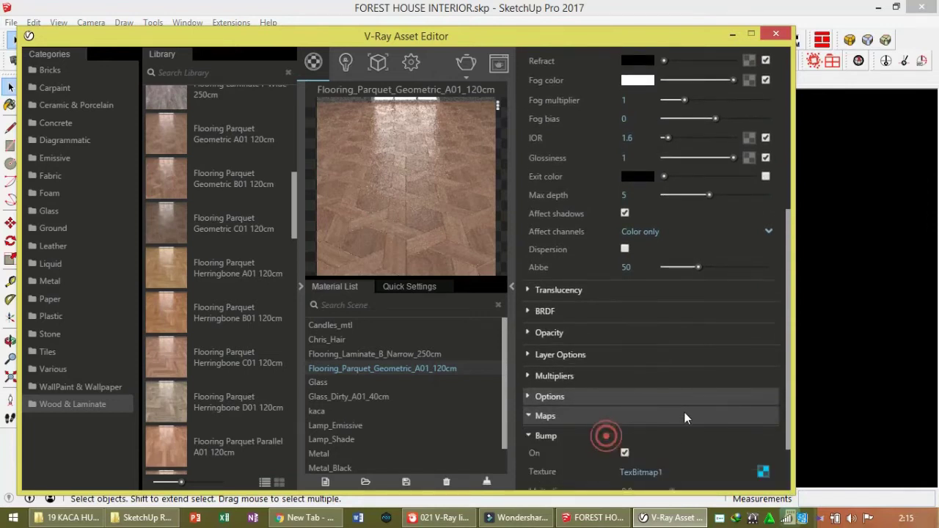
{"action": "scroll", "coordinate": [675, 419], "scroll_direction": "down", "scroll_amount": 2}
{"action": "double_click", "coordinate": [627, 418]}
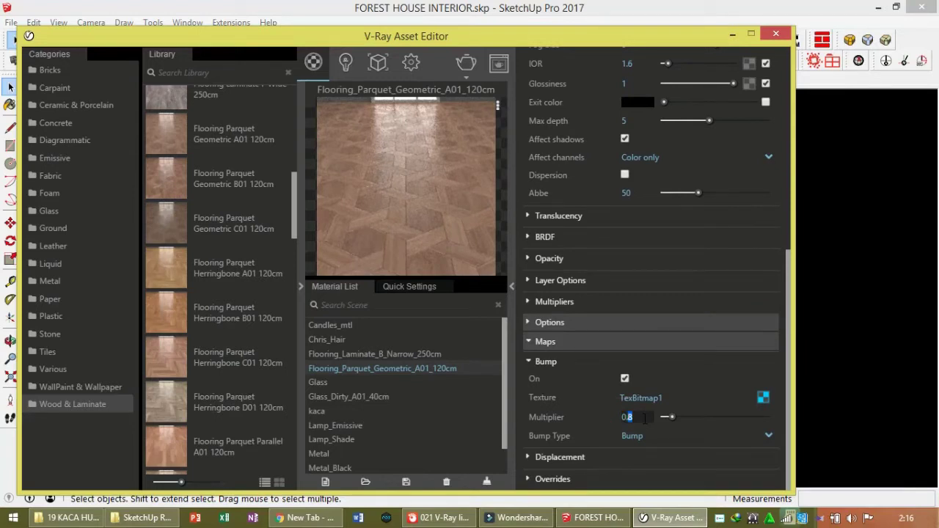
{"action": "left_click", "coordinate": [676, 365]}
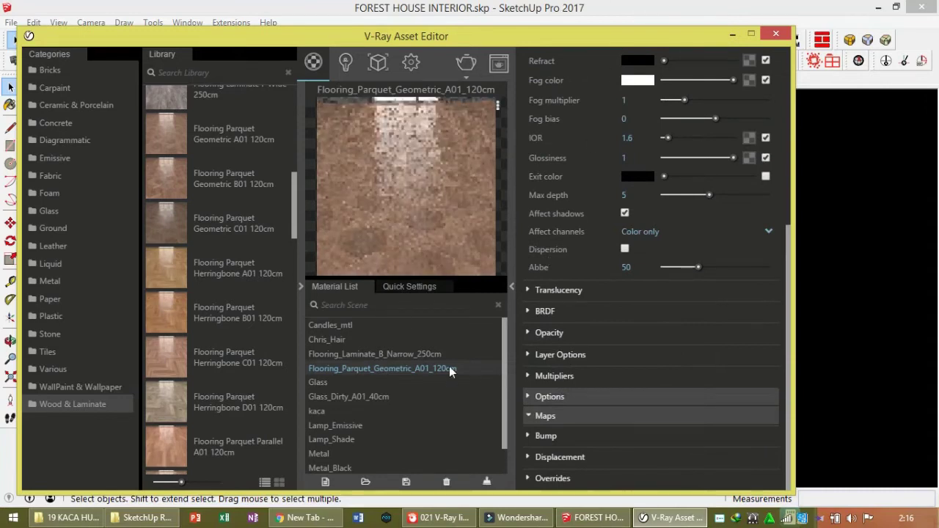
Set the parquet texture width to 1.20 m in the Materials Edit panel
{"action": "left_click_drag", "start_coordinate": [360, 46], "coordinate": [388, 226]}
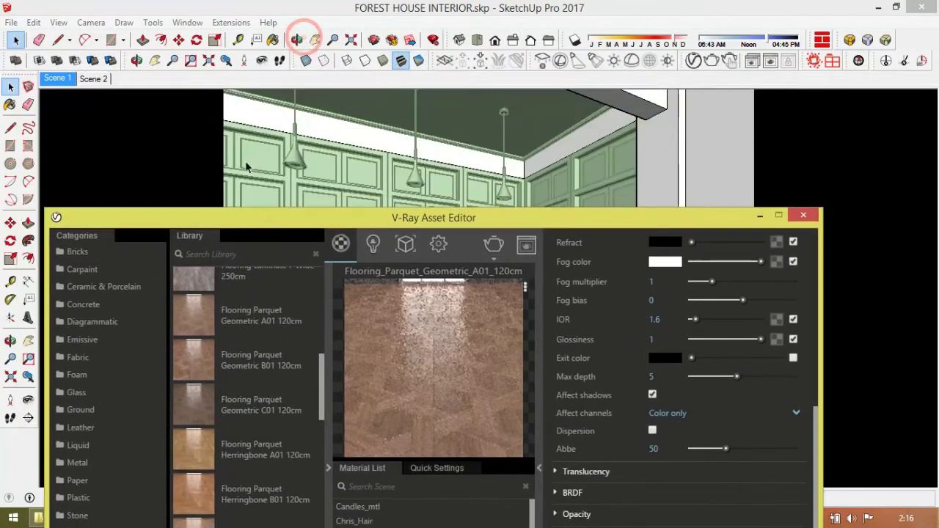
{"action": "left_click", "coordinate": [270, 40]}
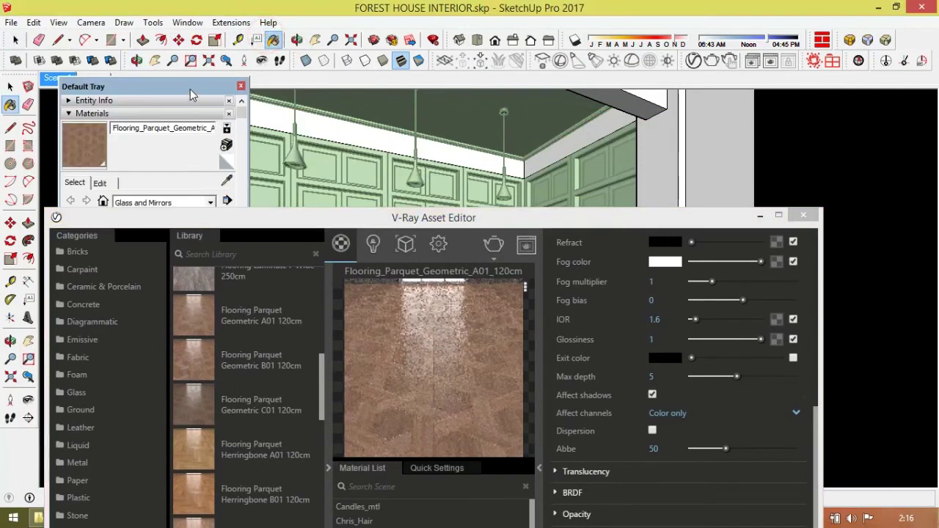
{"action": "left_click_drag", "start_coordinate": [191, 87], "coordinate": [825, 87]}
{"action": "left_click_drag", "start_coordinate": [702, 220], "coordinate": [537, 166]}
{"action": "left_click", "coordinate": [733, 181]}
{"action": "double_click", "coordinate": [740, 339]}
{"action": "type", "text": "1,2"}
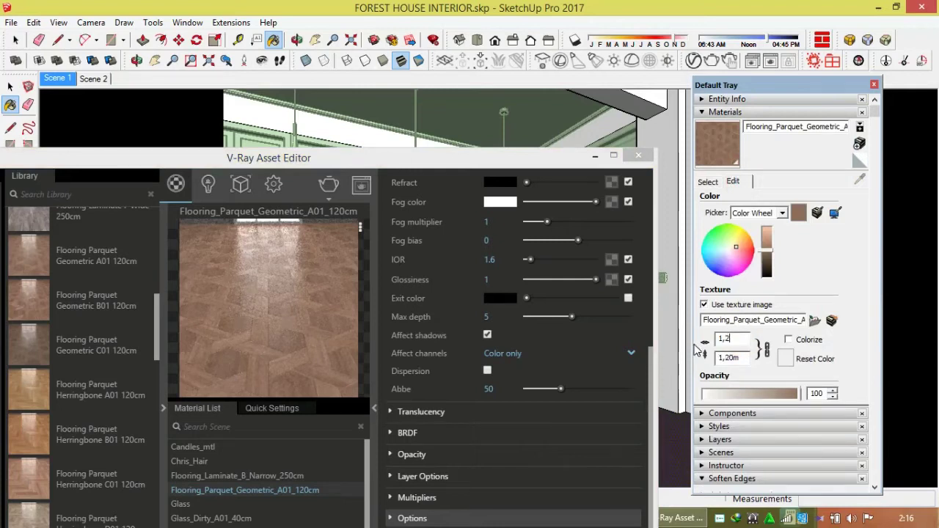
{"action": "left_click", "coordinate": [708, 182]}
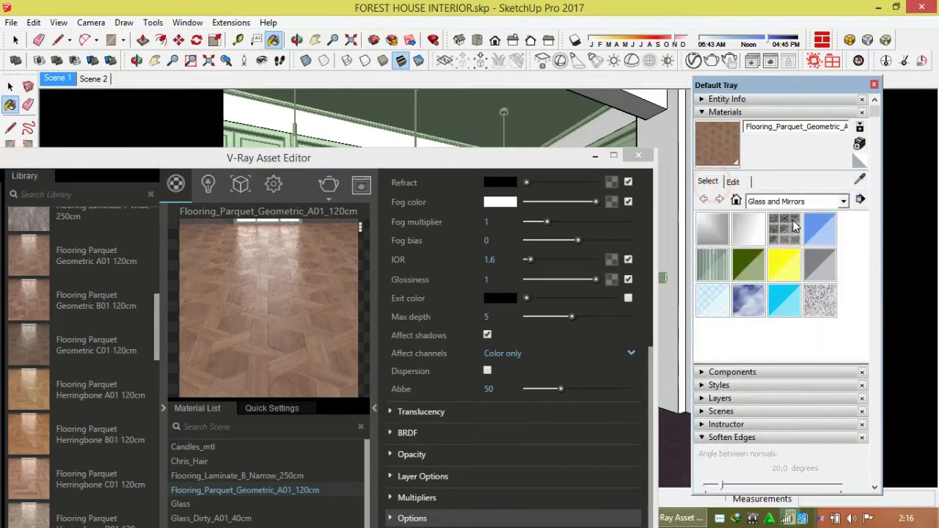
{"action": "left_click", "coordinate": [14, 40]}
Open the WallPaint & Wallpaper library category and pick Stucco G01
{"action": "mouse_move", "coordinate": [222, 160]}
{"action": "left_mouse_down"}
{"action": "mouse_move", "coordinate": [289, 54]}
{"action": "mouse_move", "coordinate": [366, 106]}
{"action": "mouse_move", "coordinate": [374, 71]}
{"action": "left_mouse_up"}
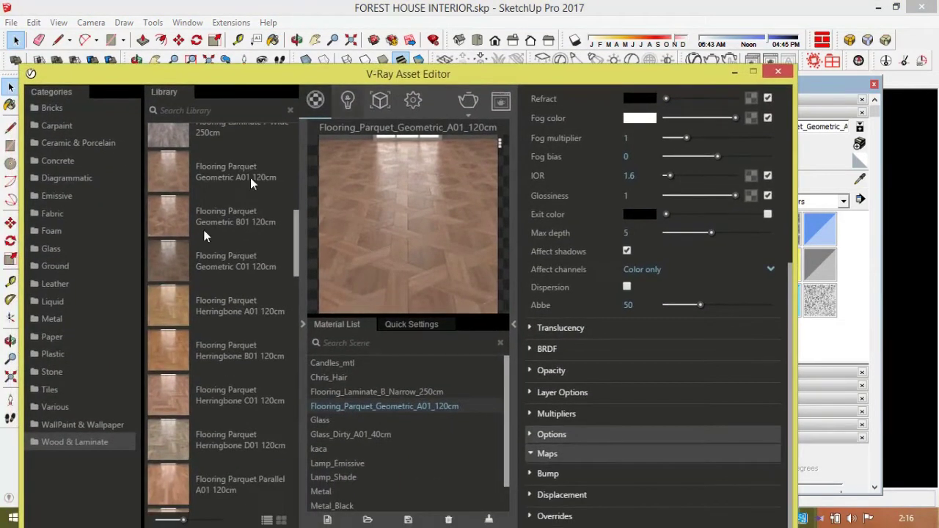
{"action": "left_click", "coordinate": [80, 423]}
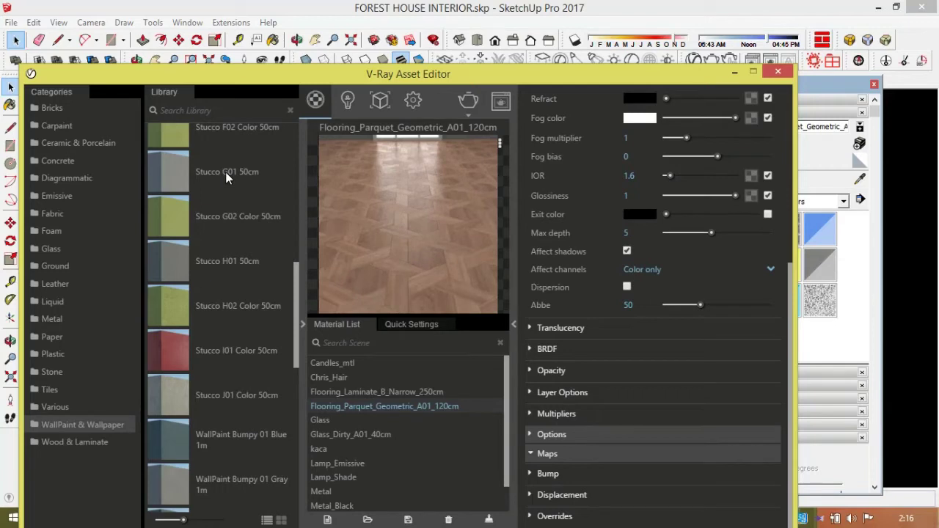
{"action": "left_click", "coordinate": [169, 171]}
Add Stucco_G01_50cm to the scene materials and apply it to the selected ceiling soffit face
{"action": "left_click_drag", "start_coordinate": [169, 171], "coordinate": [354, 414]}
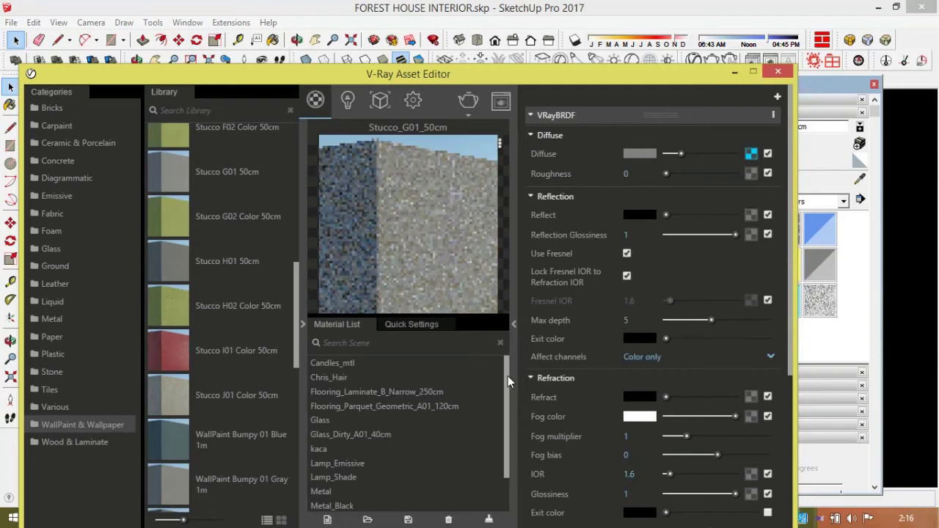
{"action": "left_click_drag", "start_coordinate": [508, 376], "coordinate": [504, 449]}
{"action": "left_click_drag", "start_coordinate": [481, 79], "coordinate": [426, 409]}
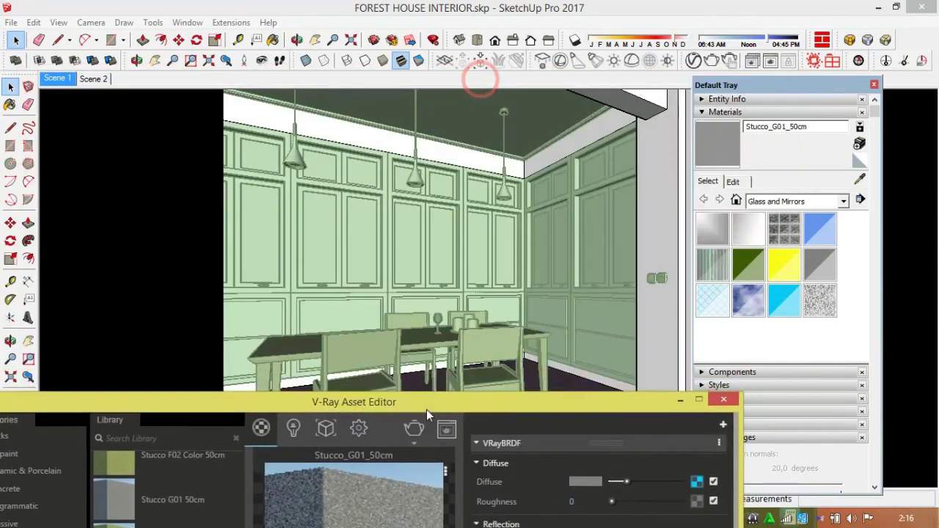
{"action": "left_click", "coordinate": [555, 159]}
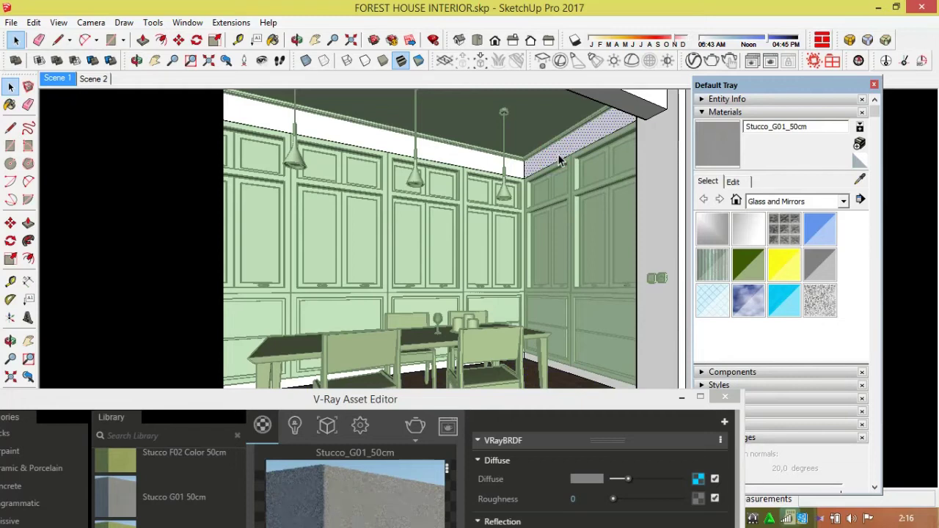
{"action": "right_click", "coordinate": [363, 491]}
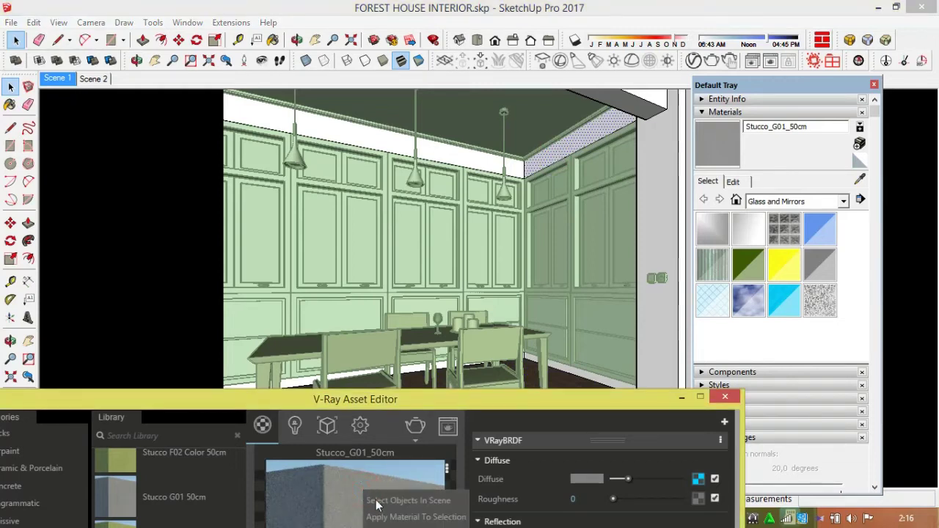
{"action": "left_click", "coordinate": [389, 518]}
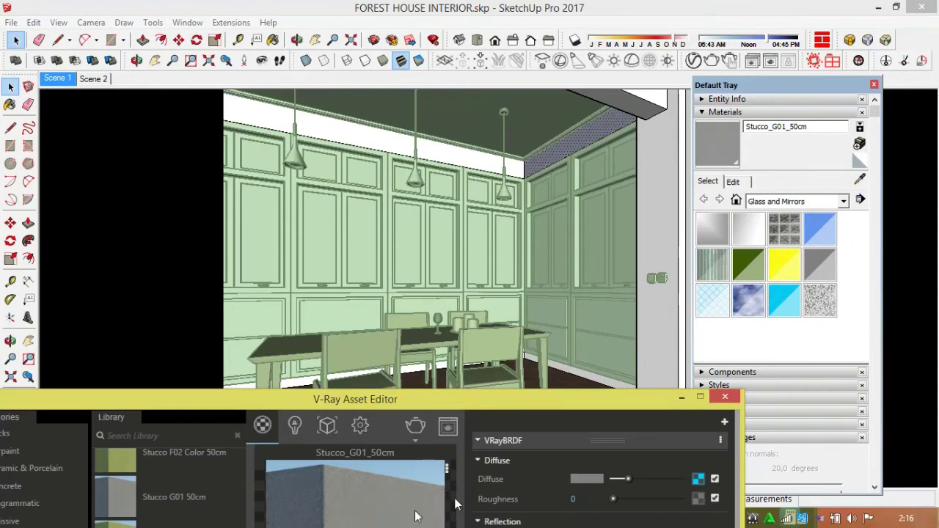
Set the stucco material's texture width to 0.50 m
{"action": "left_click", "coordinate": [733, 182]}
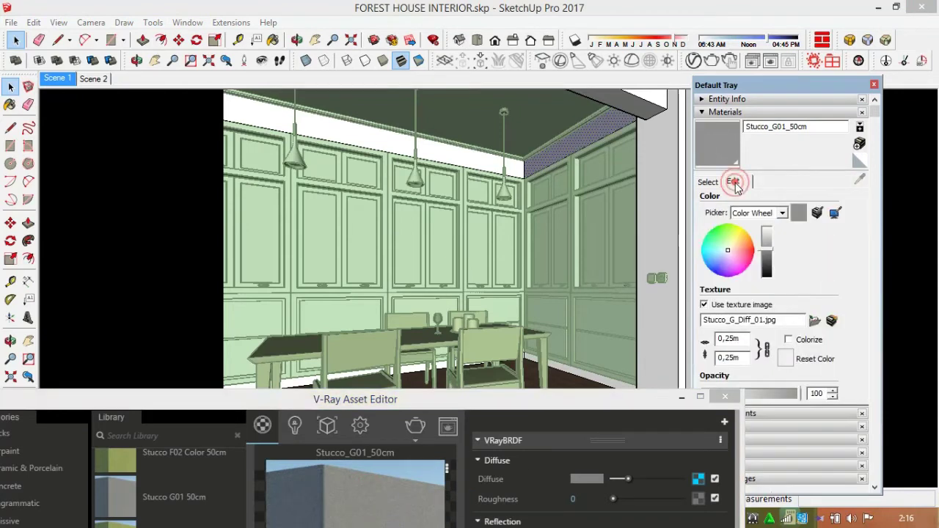
{"action": "double_click", "coordinate": [730, 338]}
{"action": "type", "text": ",5"}
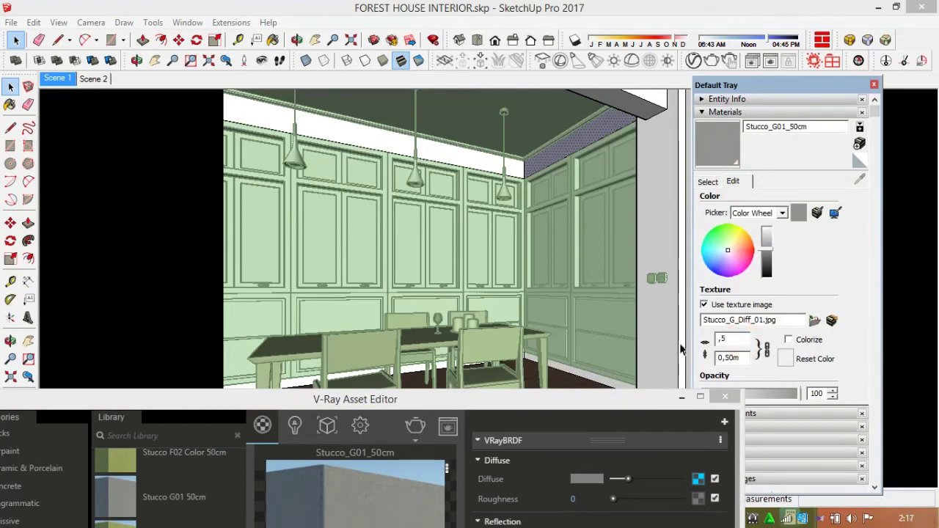
{"action": "left_click", "coordinate": [642, 401]}
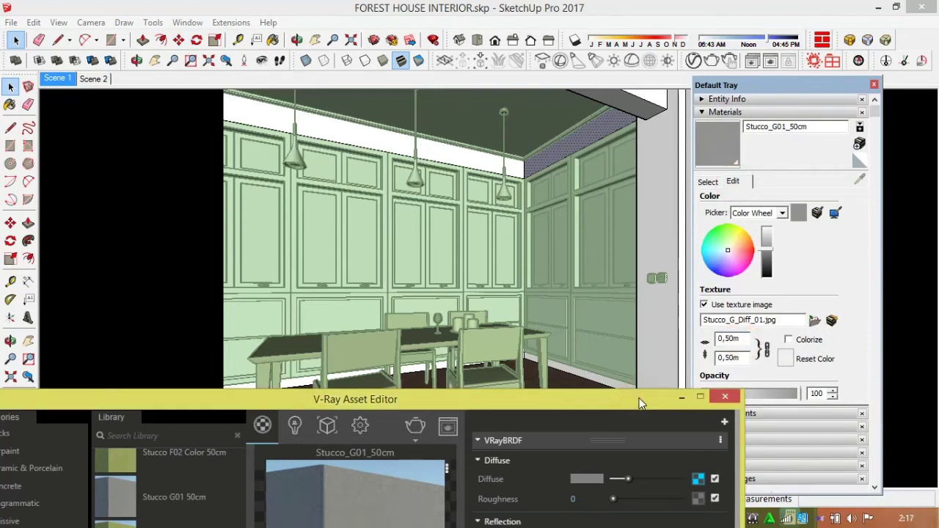
{"action": "left_click", "coordinate": [707, 181]}
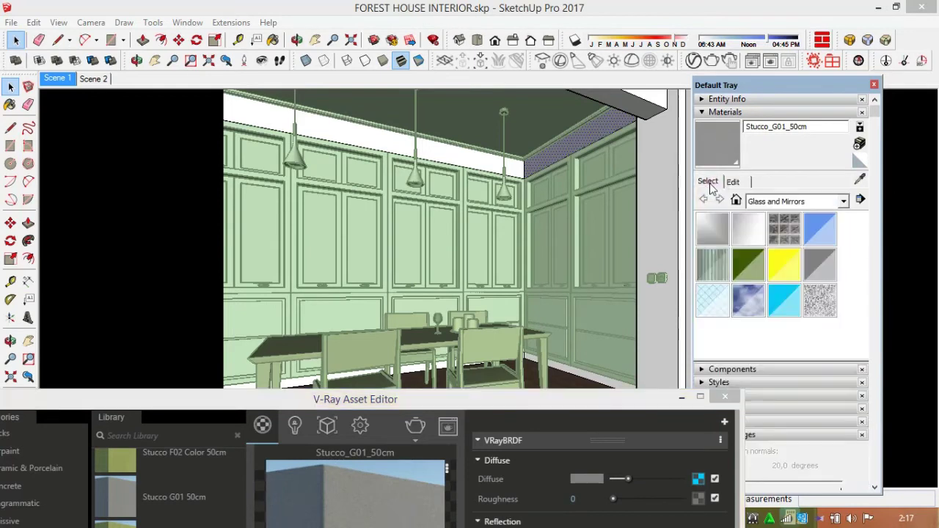
Paint the soffit band, corner strips, baseboard and right wall panel with stucco, then close the tray
{"action": "key", "text": "b"}
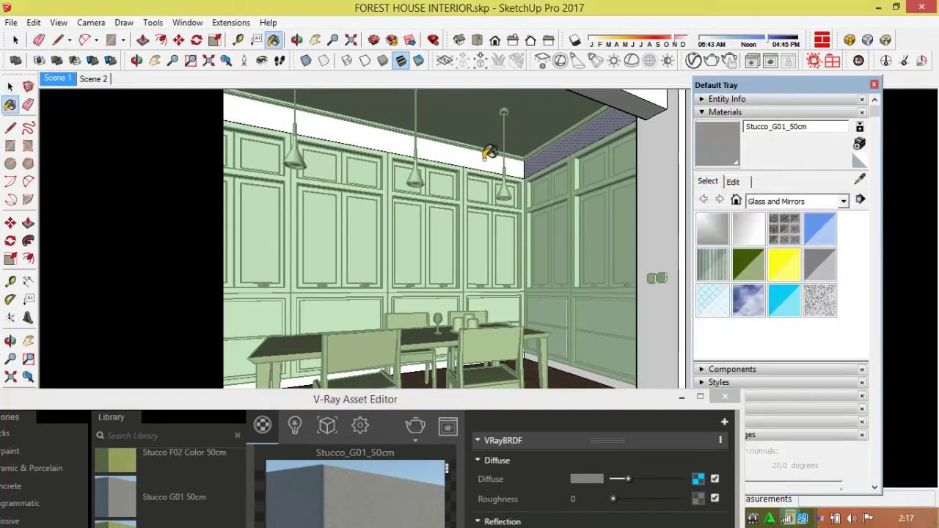
{"action": "left_click", "coordinate": [480, 160]}
{"action": "left_click", "coordinate": [636, 102]}
{"action": "left_click", "coordinate": [640, 98]}
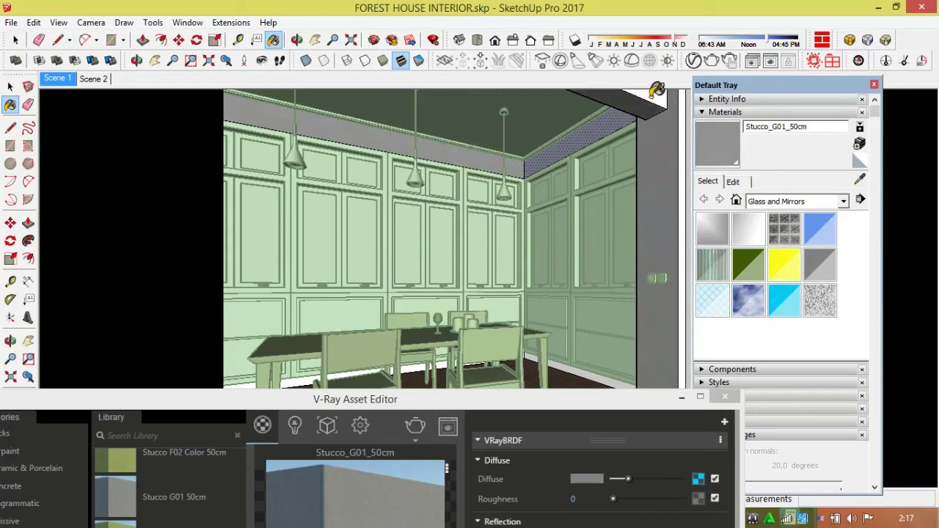
{"action": "left_click", "coordinate": [679, 116]}
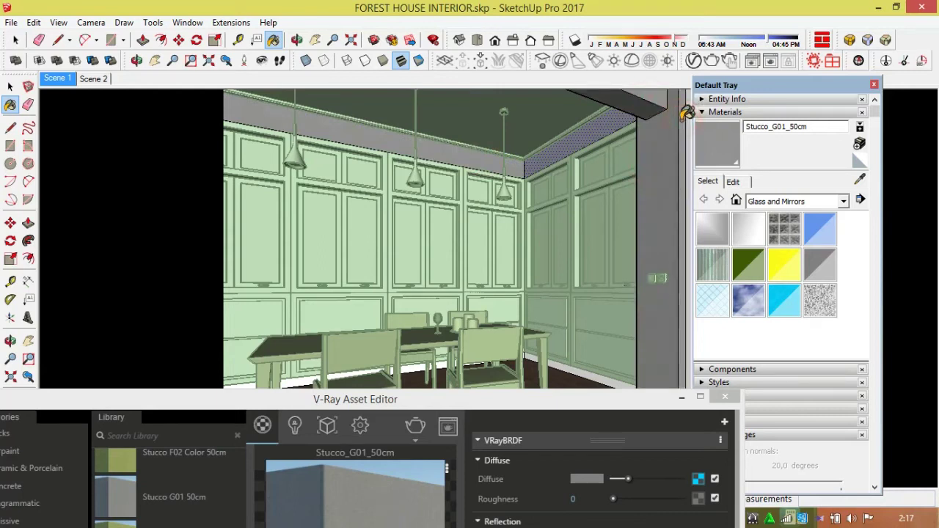
{"action": "left_click", "coordinate": [577, 367]}
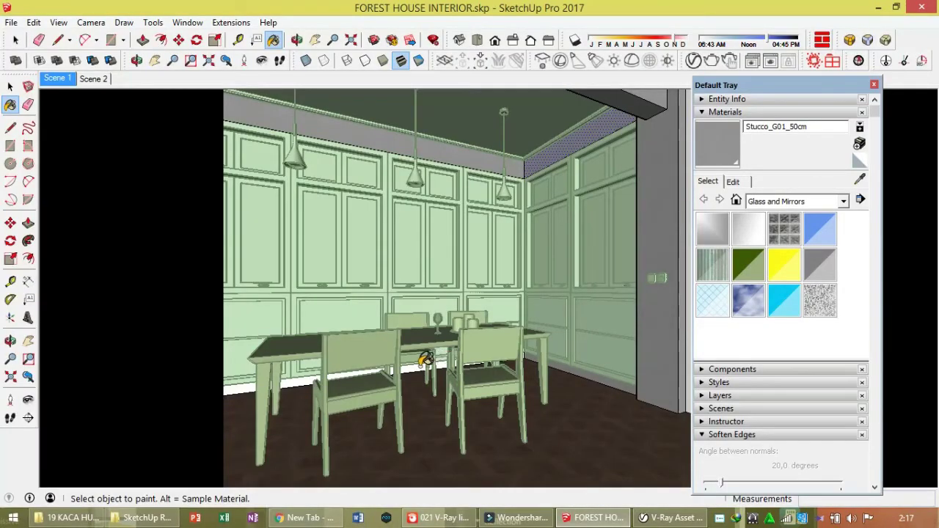
{"action": "left_click", "coordinate": [424, 361]}
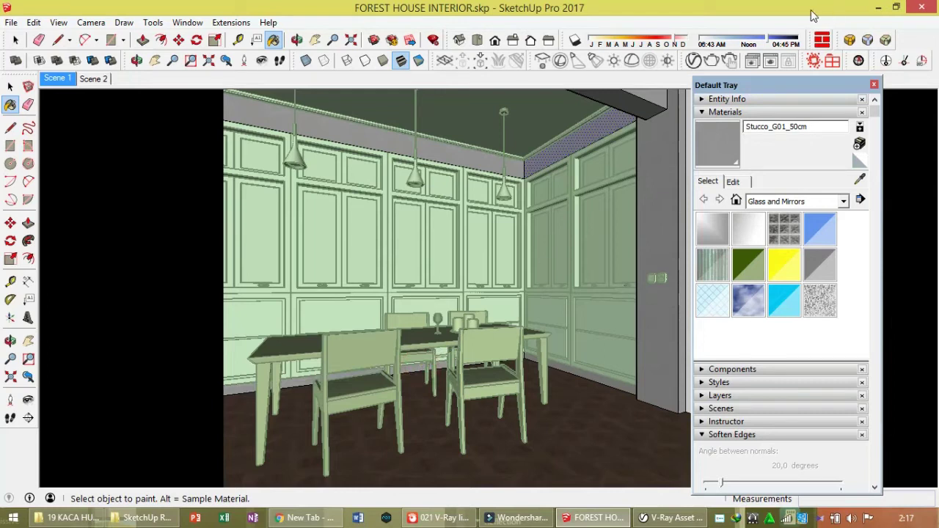
{"action": "left_click_drag", "start_coordinate": [769, 84], "coordinate": [397, 147]}
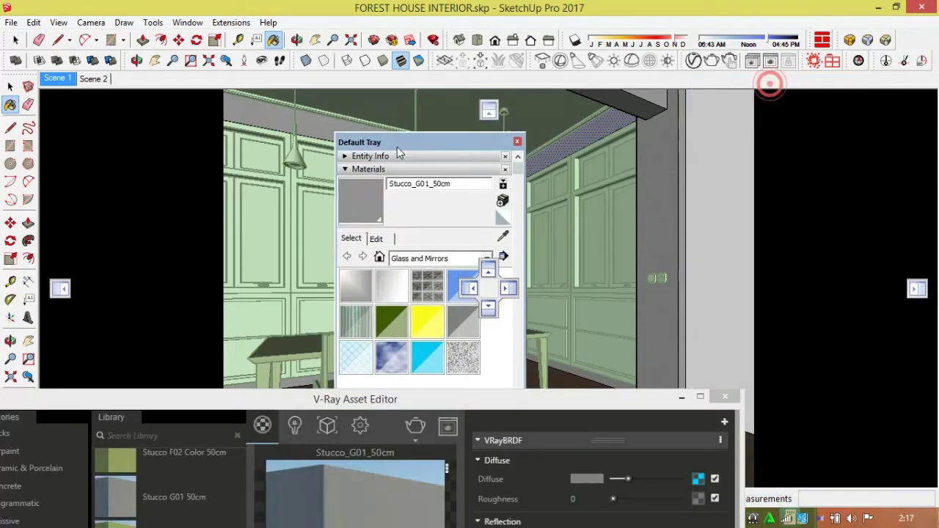
{"action": "left_click", "coordinate": [738, 154]}
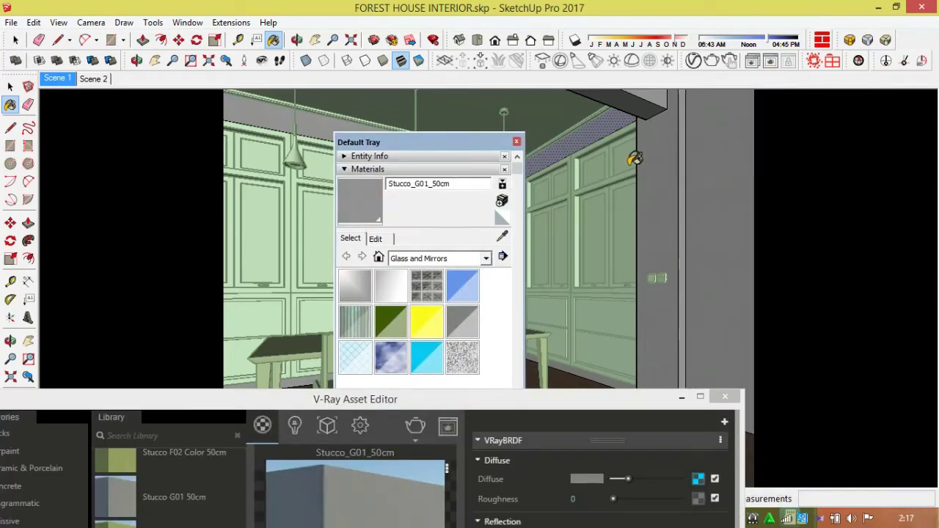
{"action": "left_click", "coordinate": [517, 142]}
{"action": "key", "text": "space"}
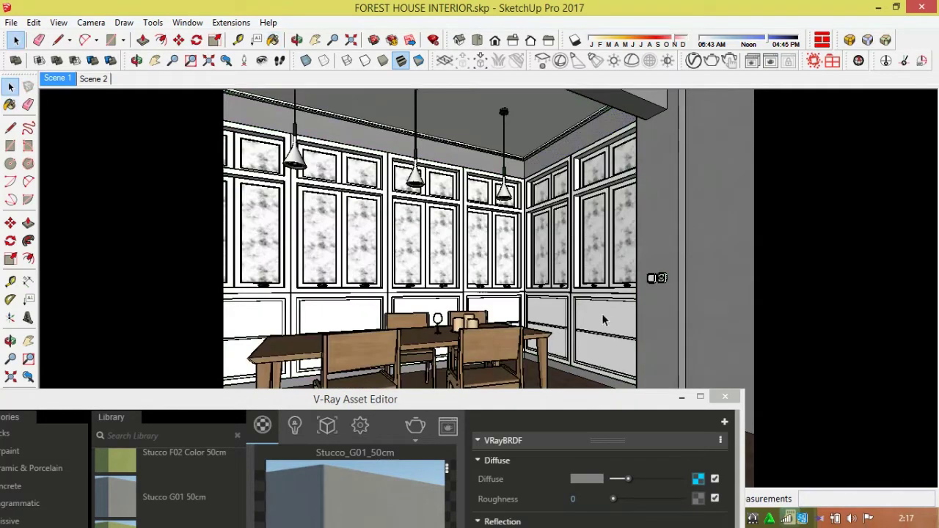
{"action": "left_click", "coordinate": [607, 323]}
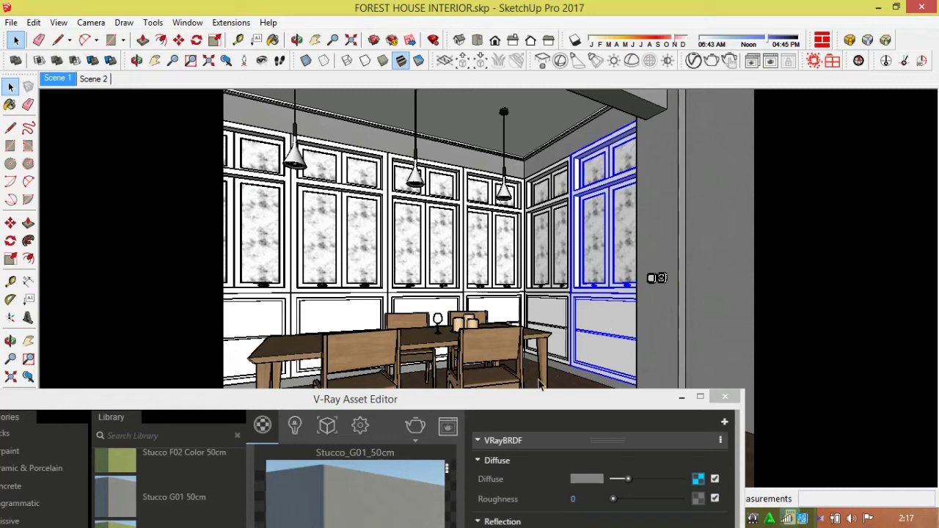
{"action": "left_click_drag", "start_coordinate": [527, 402], "coordinate": [614, 171]}
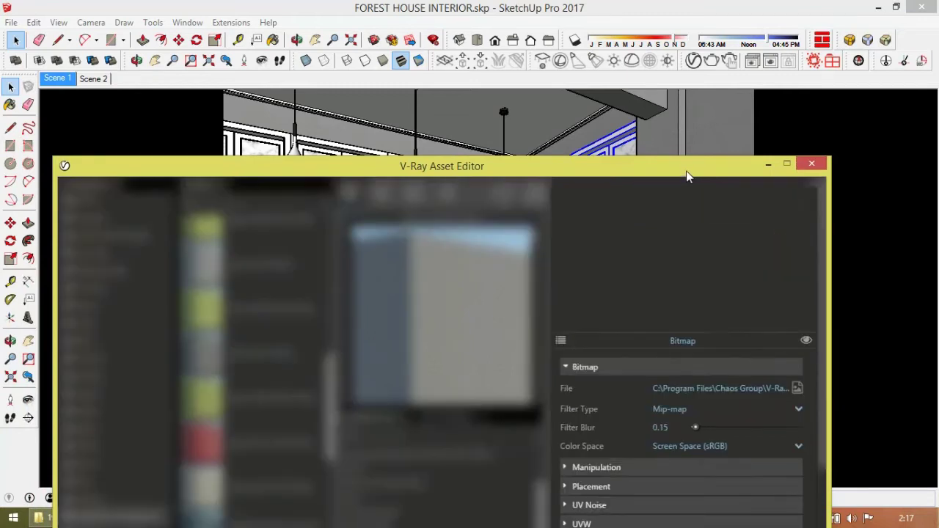
{"action": "left_click_drag", "start_coordinate": [688, 174], "coordinate": [684, 139]}
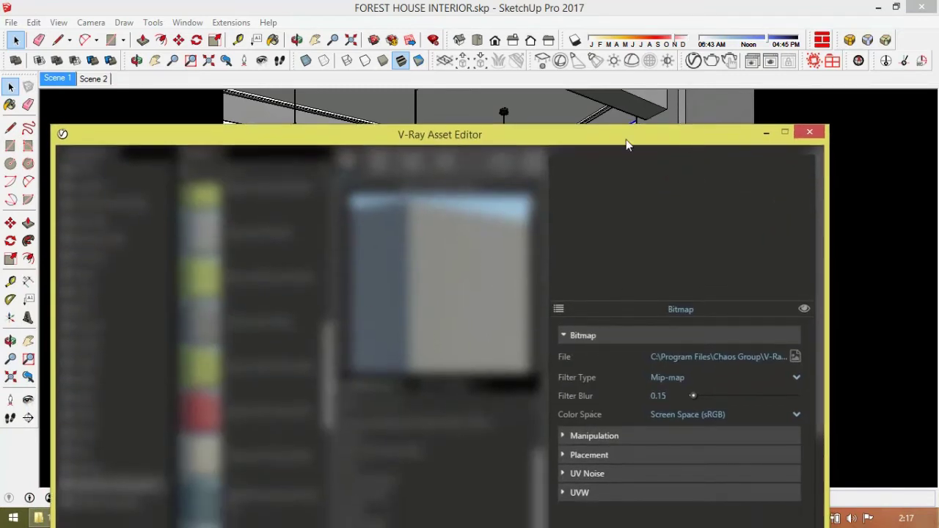
{"action": "left_click_drag", "start_coordinate": [626, 143], "coordinate": [663, 74]}
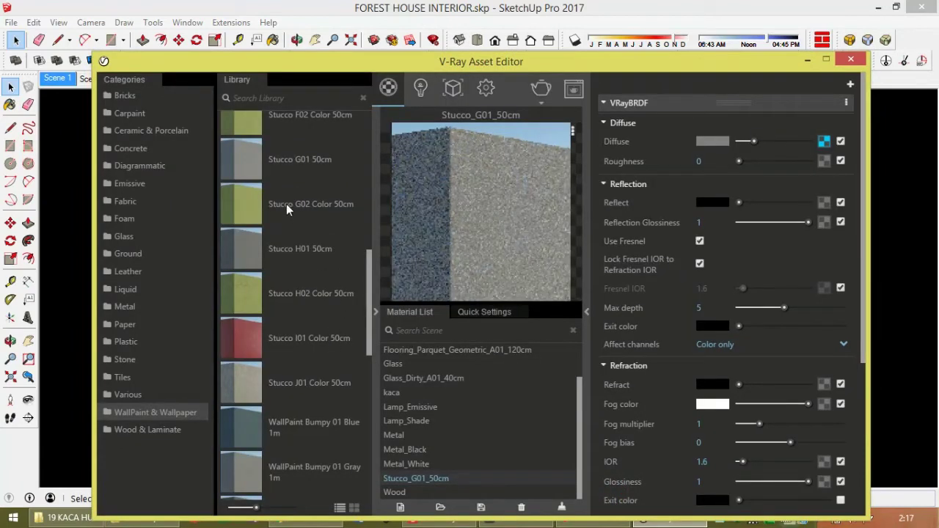
{"action": "left_click_drag", "start_coordinate": [370, 286], "coordinate": [378, 133]}
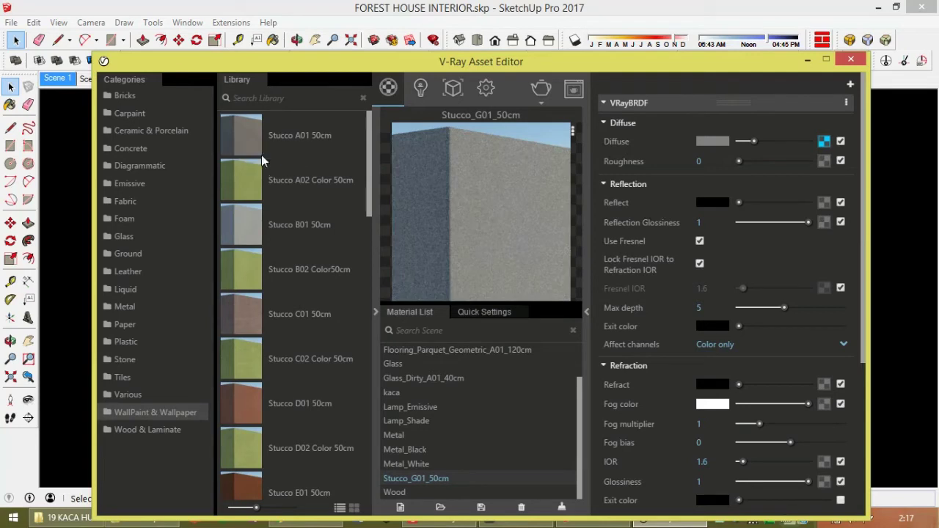
{"action": "left_click_drag", "start_coordinate": [248, 142], "coordinate": [414, 446]}
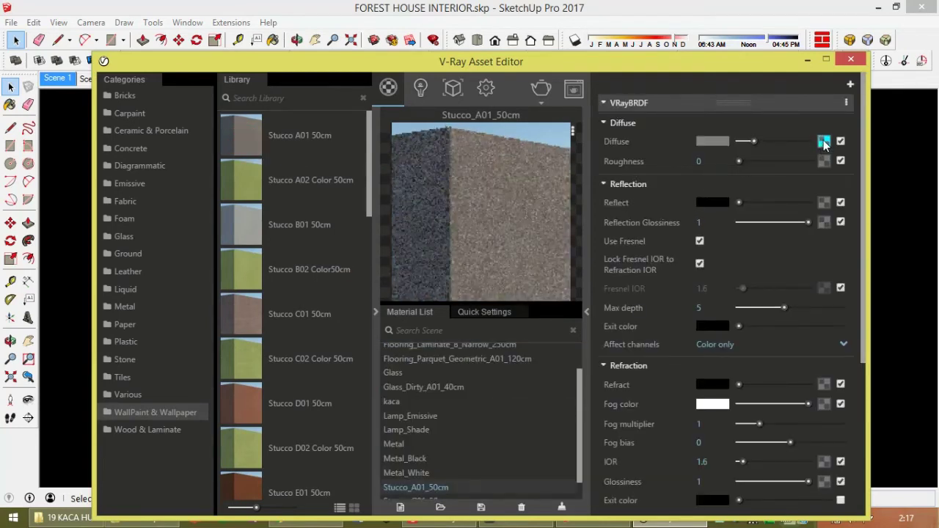
{"action": "left_click", "coordinate": [823, 140]}
{"action": "left_click", "coordinate": [615, 497]}
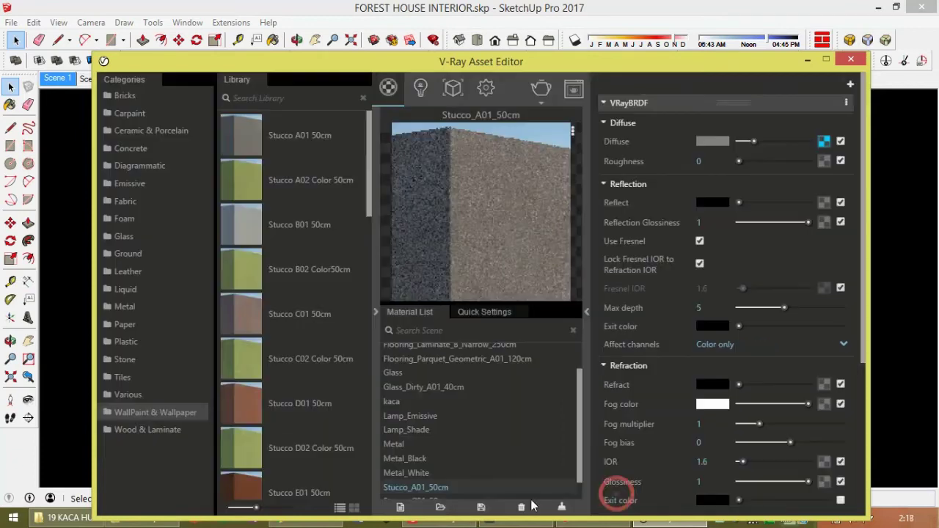
{"action": "left_click", "coordinate": [521, 508]}
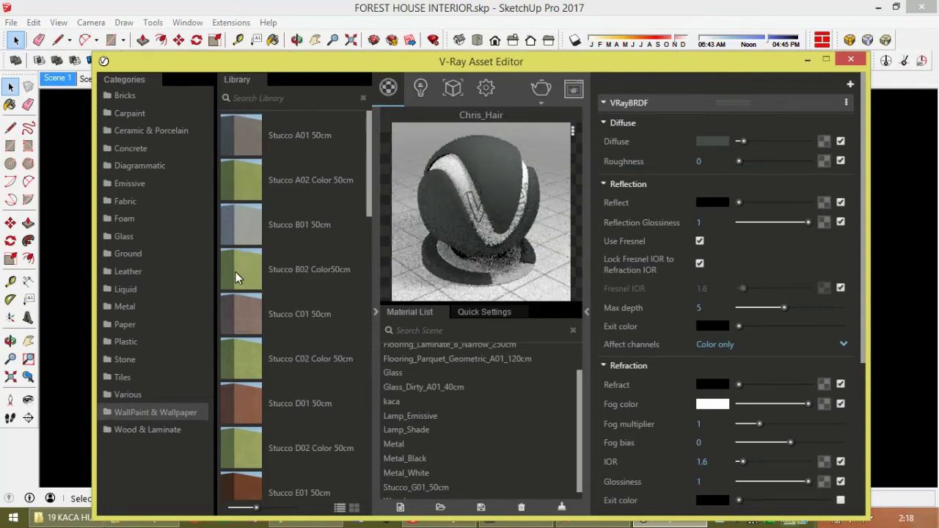
Add Stucco B02 Color to the scene materials, inspect its diffuse texture, then delete it
{"action": "left_click_drag", "start_coordinate": [365, 358], "coordinate": [468, 422]}
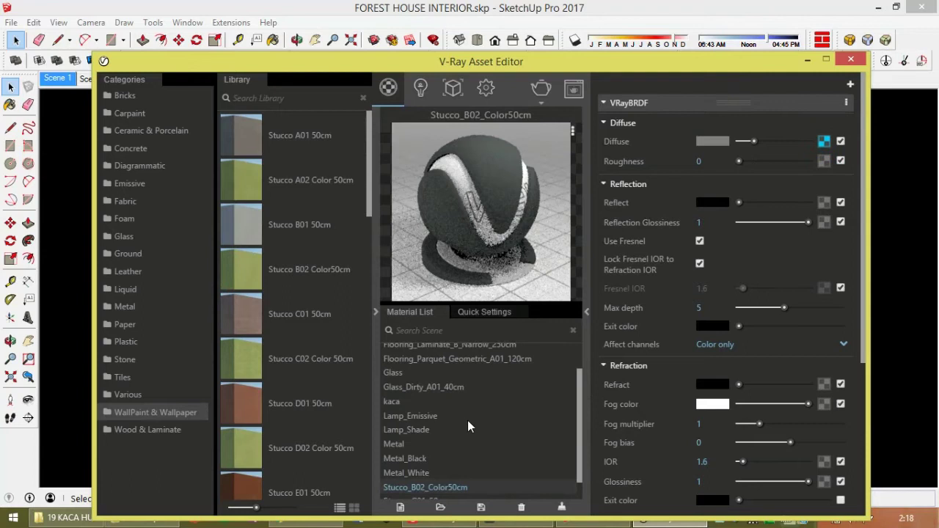
{"action": "left_click", "coordinate": [823, 141]}
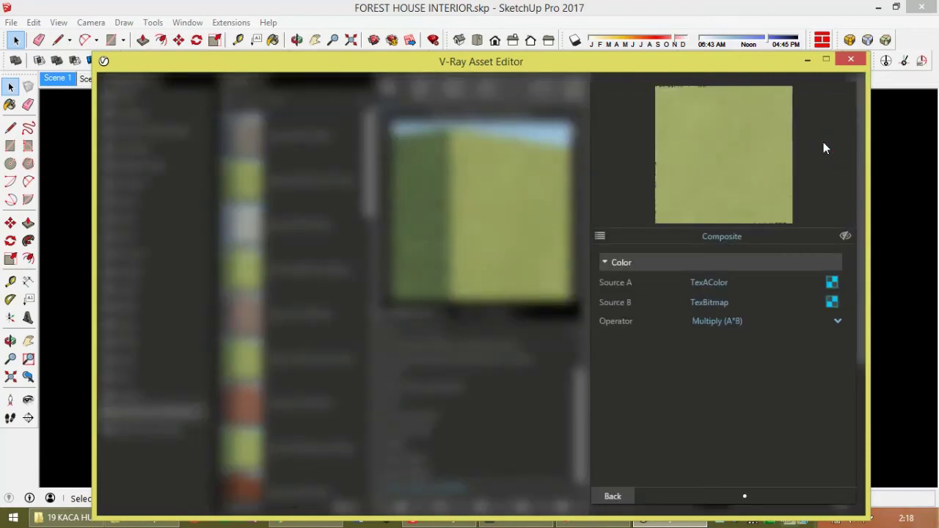
{"action": "left_click", "coordinate": [629, 497]}
{"action": "right_click", "coordinate": [438, 486]}
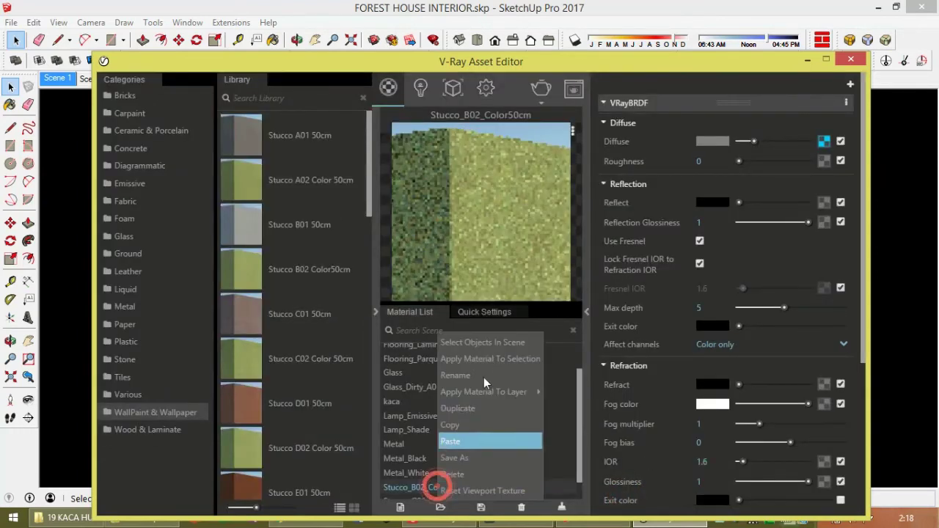
{"action": "left_click", "coordinate": [483, 475]}
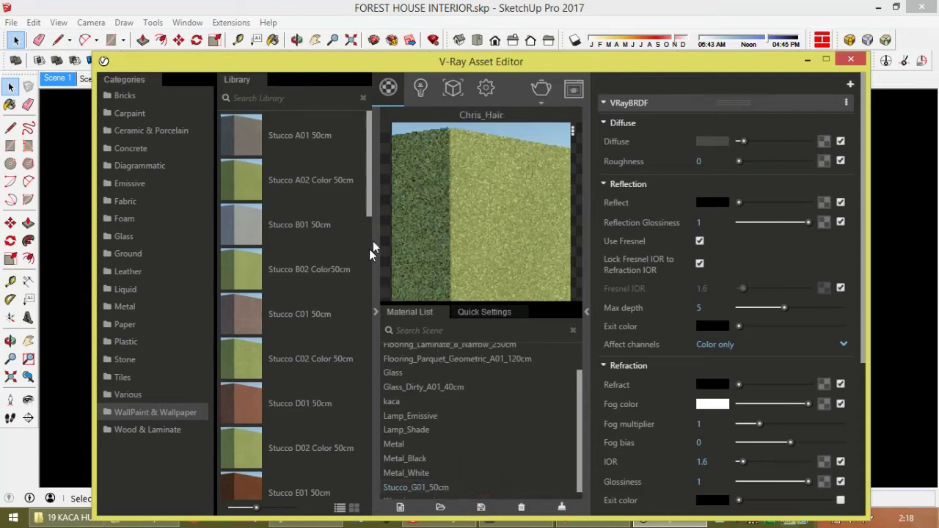
{"action": "left_click_drag", "start_coordinate": [370, 195], "coordinate": [372, 352]}
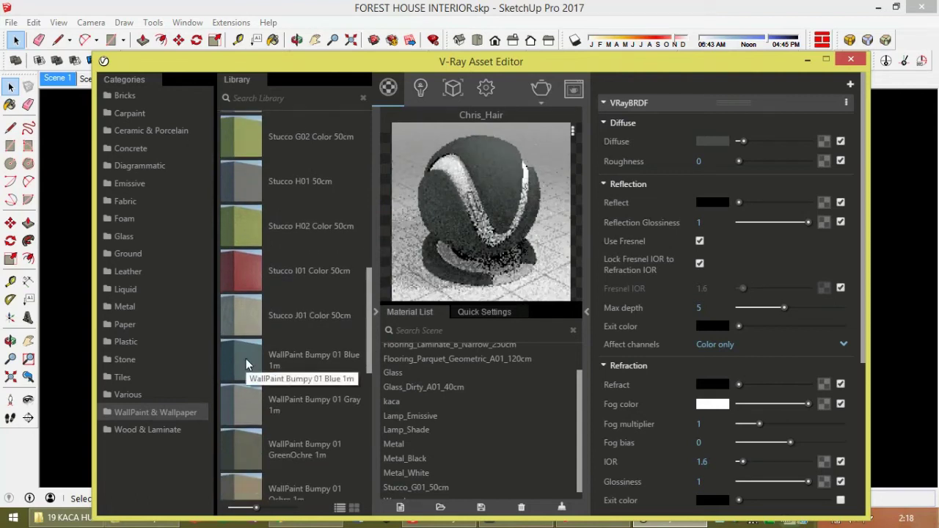
Add WallPaint_Bumpy_01_Blue_1m to the scene materials and inspect its diffuse texture
{"action": "left_click_drag", "start_coordinate": [246, 359], "coordinate": [454, 433]}
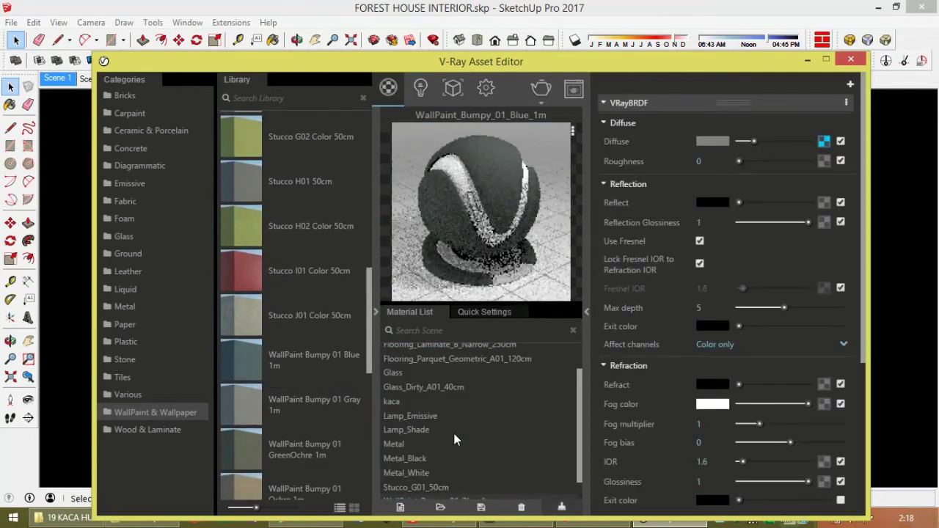
{"action": "left_click", "coordinate": [824, 141]}
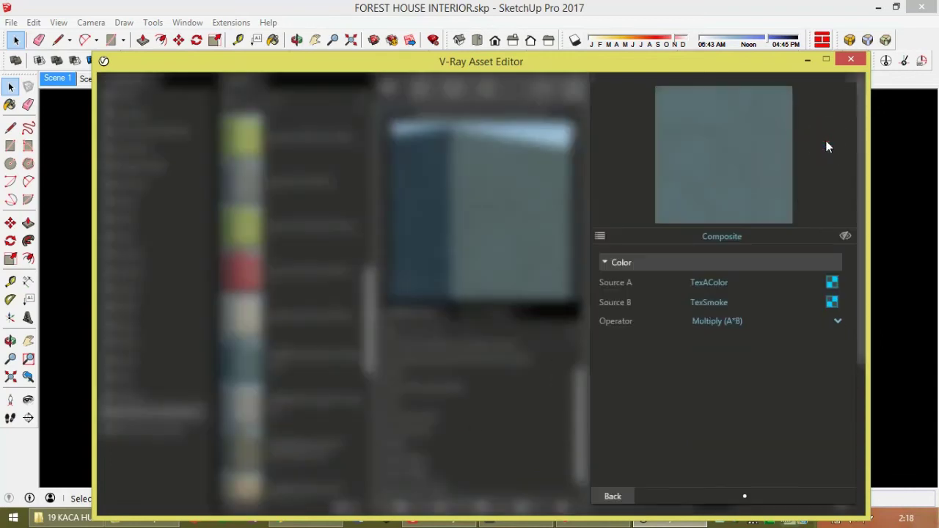
{"action": "left_click", "coordinate": [615, 495]}
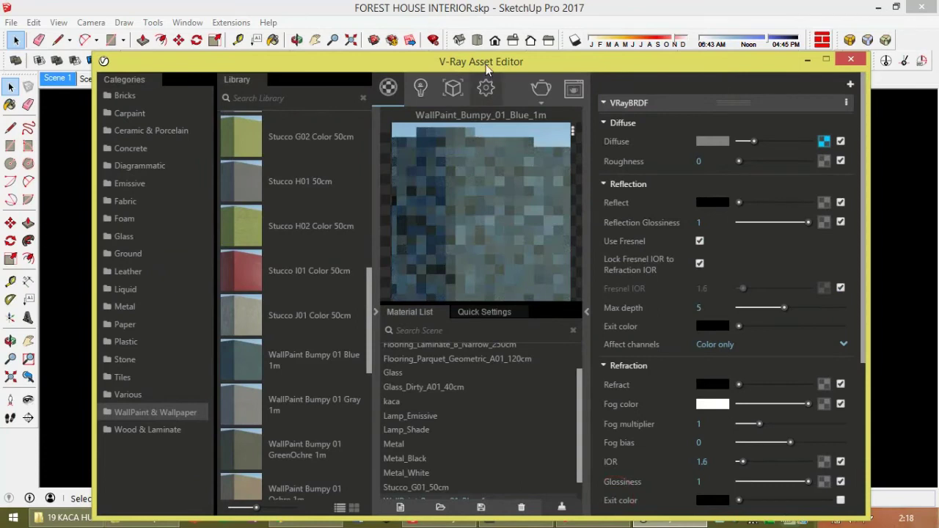
{"action": "left_click_drag", "start_coordinate": [487, 68], "coordinate": [433, 332]}
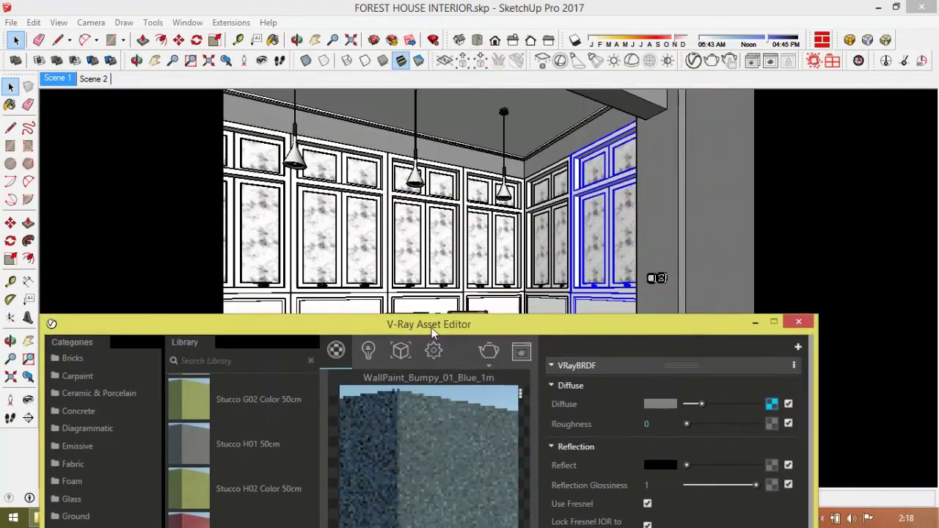
Apply the blue bumpy wallpaint to the lower wainscot panels inside the wall panel group
{"action": "left_click_drag", "start_coordinate": [433, 332], "coordinate": [361, 426]}
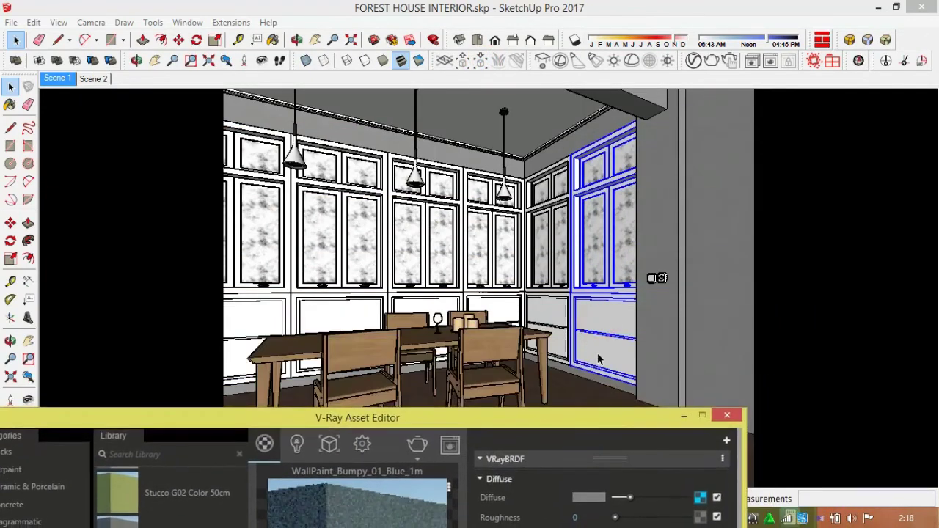
{"action": "double_click", "coordinate": [598, 357]}
{"action": "left_click", "coordinate": [598, 358]}
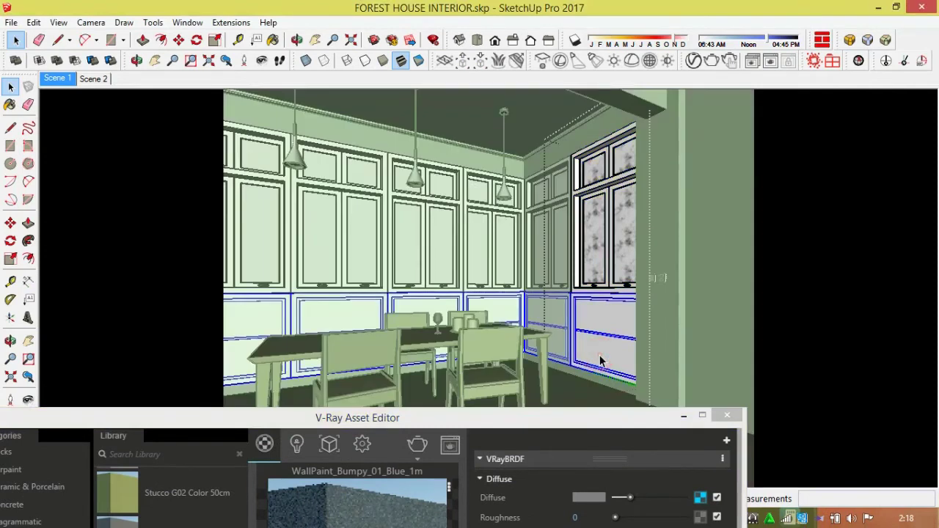
{"action": "triple_click", "coordinate": [599, 359]}
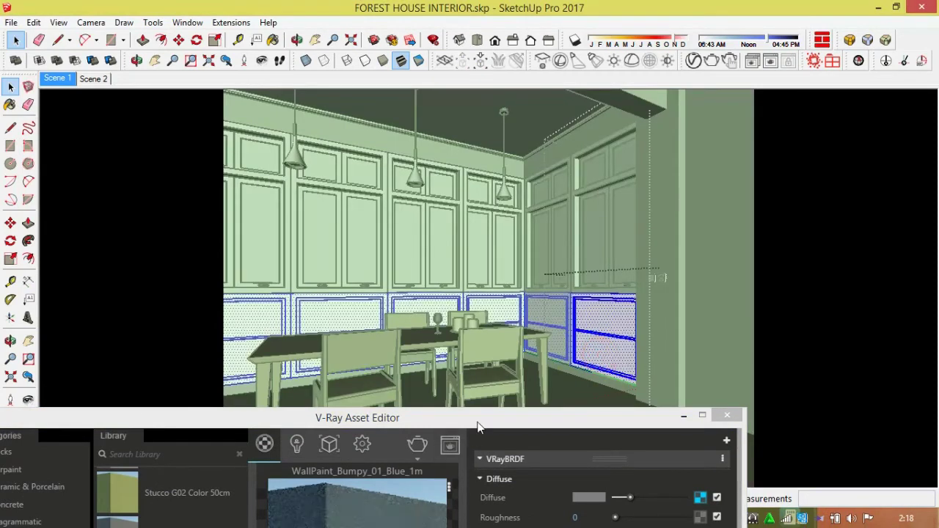
{"action": "left_click_drag", "start_coordinate": [477, 426], "coordinate": [508, 382]}
{"action": "right_click", "coordinate": [418, 461]}
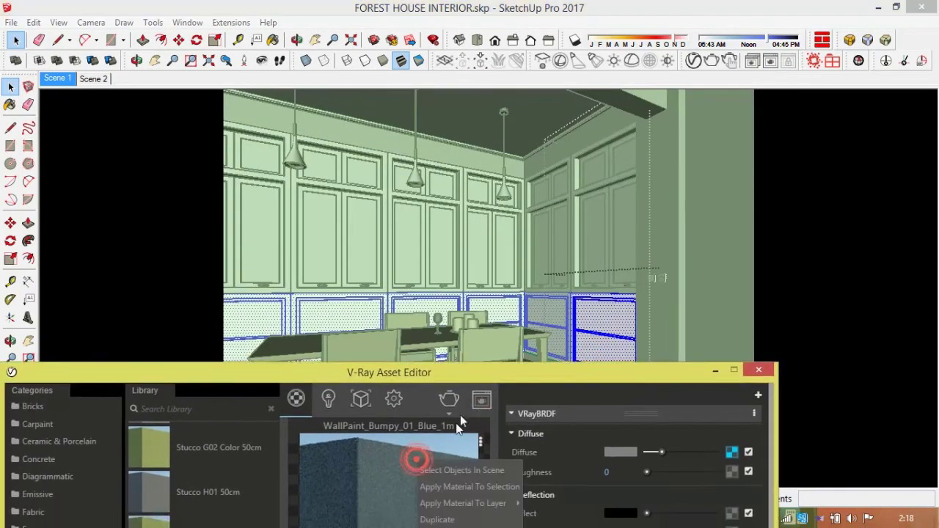
{"action": "left_click", "coordinate": [463, 487]}
Set the blue wallpaint's texture width to 1 m and close the materials panel
{"action": "left_click", "coordinate": [273, 40]}
{"action": "mouse_move", "coordinate": [399, 143]}
{"action": "left_mouse_down"}
{"action": "mouse_move", "coordinate": [423, 67]}
{"action": "mouse_move", "coordinate": [565, 28]}
{"action": "left_mouse_up"}
{"action": "left_click", "coordinate": [397, 162]}
{"action": "double_click", "coordinate": [530, 280]}
{"action": "type", "text": "1"}
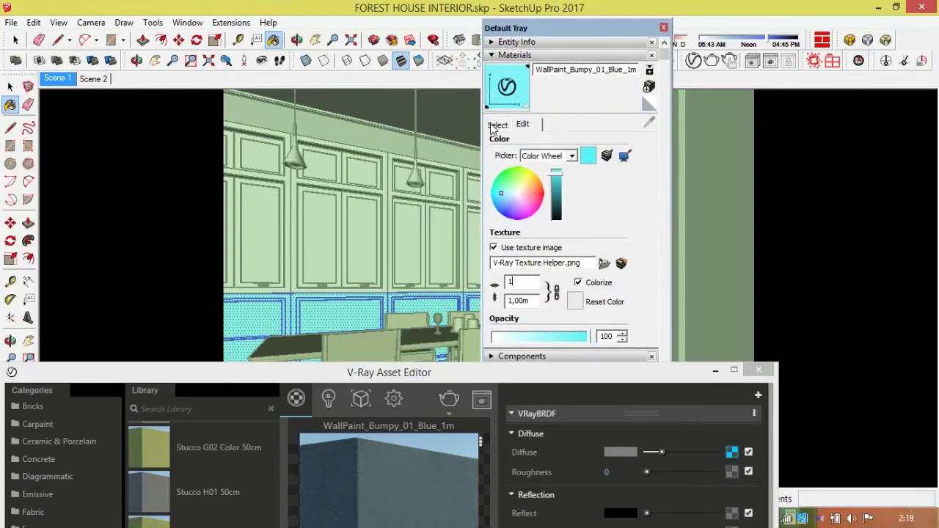
{"action": "left_click", "coordinate": [498, 125]}
{"action": "left_click_drag", "start_coordinate": [436, 370], "coordinate": [489, 265]}
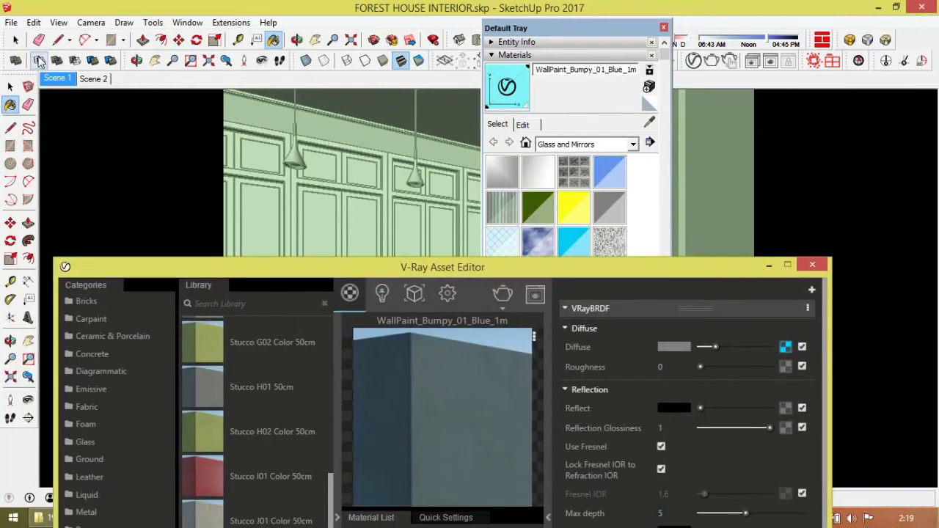
{"action": "left_click", "coordinate": [15, 39]}
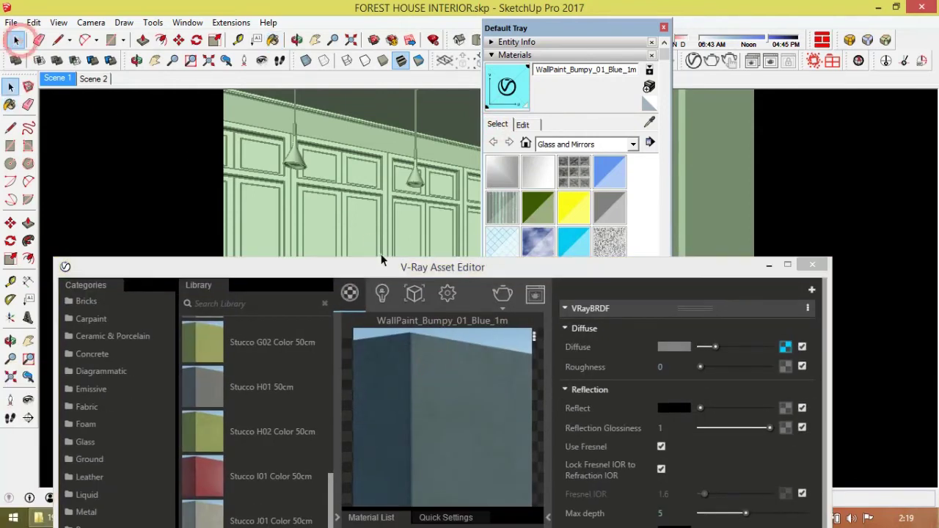
{"action": "left_click", "coordinate": [664, 30]}
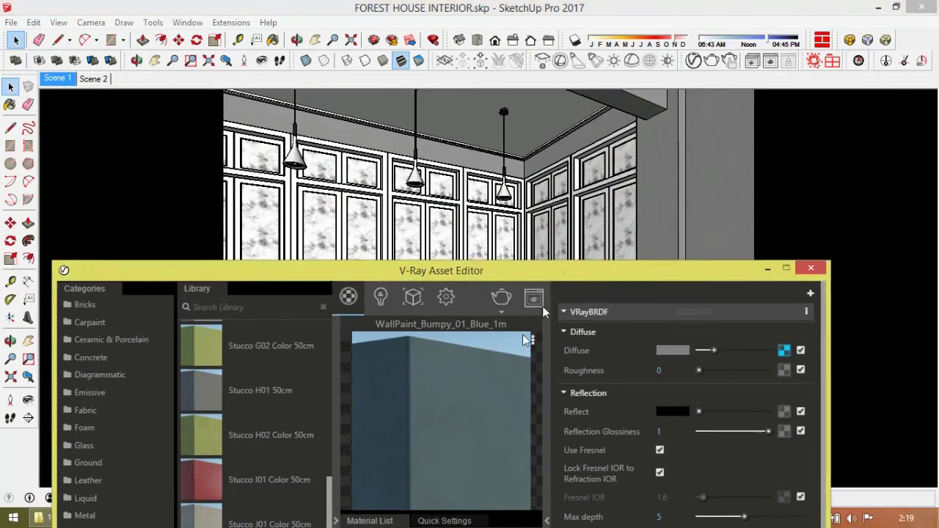
Select the right wall panel group and open it for editing
{"action": "left_click_drag", "start_coordinate": [589, 278], "coordinate": [533, 384]}
{"action": "left_click", "coordinate": [579, 281]}
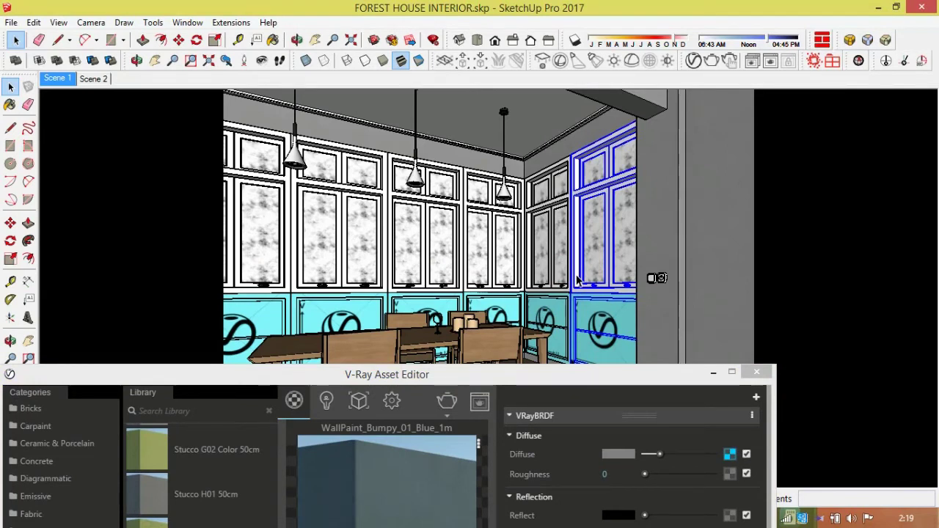
{"action": "left_click", "coordinate": [578, 280]}
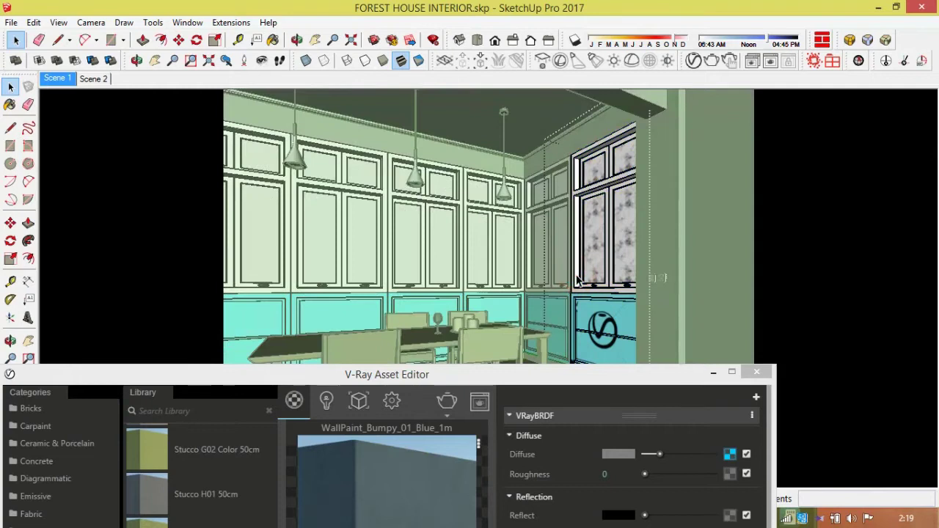
Select the upper cabinet group and browse the Wood & Laminate material library
{"action": "scroll", "coordinate": [579, 279], "scroll_direction": "up", "scroll_amount": 2}
{"action": "scroll", "coordinate": [579, 279], "scroll_direction": "up", "scroll_amount": 2}
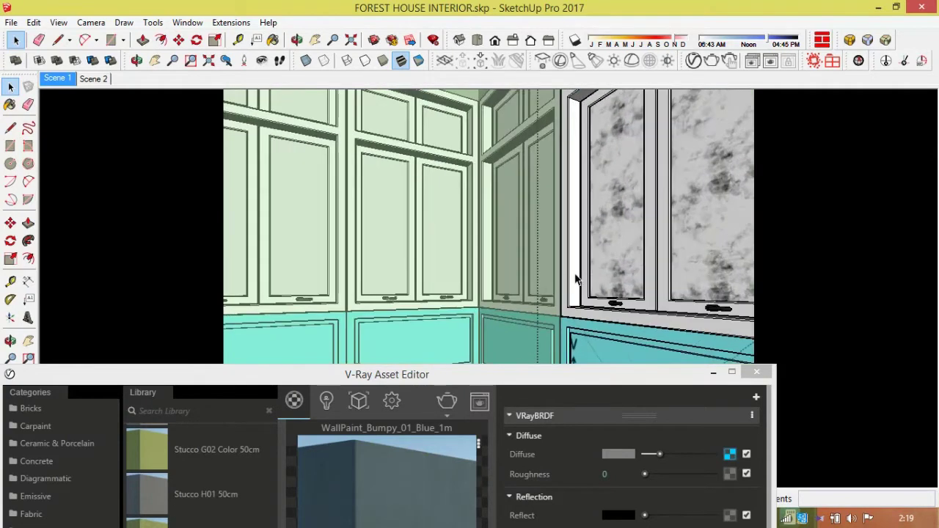
{"action": "left_click", "coordinate": [576, 278]}
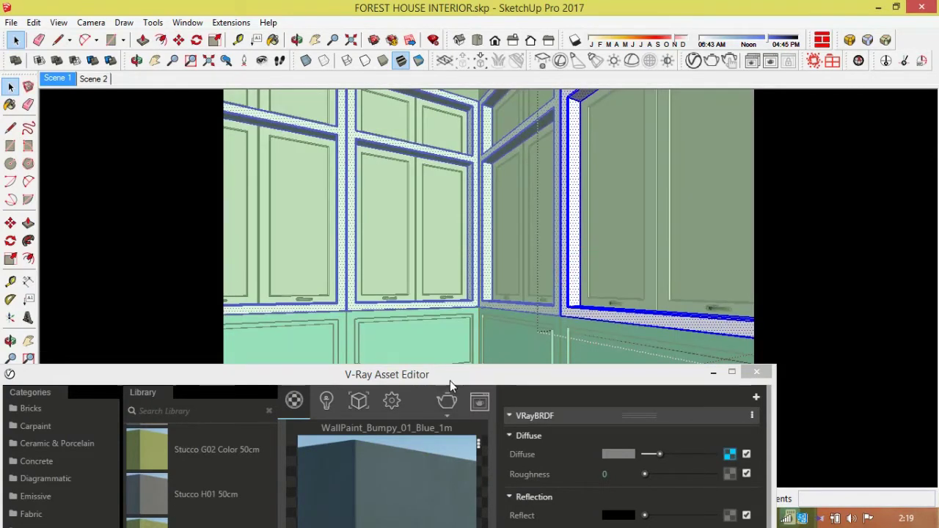
{"action": "left_click_drag", "start_coordinate": [451, 385], "coordinate": [625, 66]}
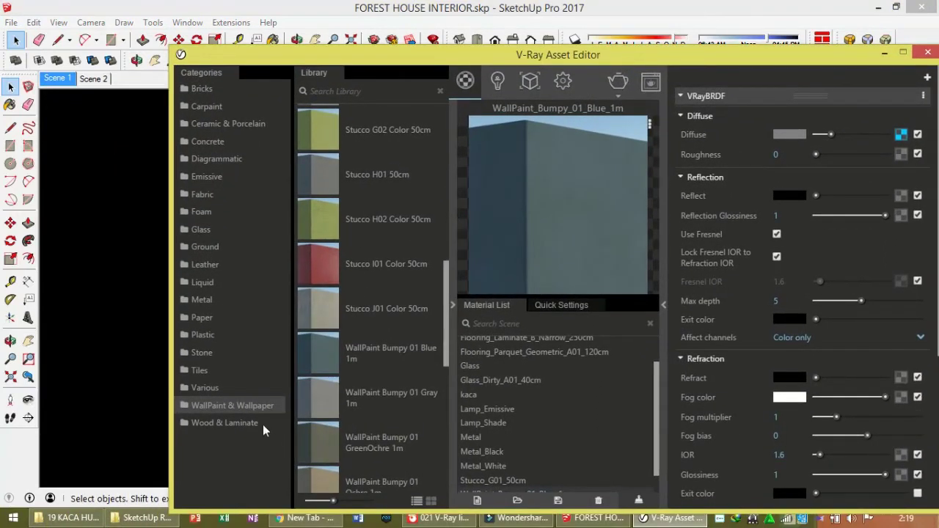
{"action": "left_click", "coordinate": [253, 426]}
{"action": "left_click_drag", "start_coordinate": [444, 257], "coordinate": [445, 448]}
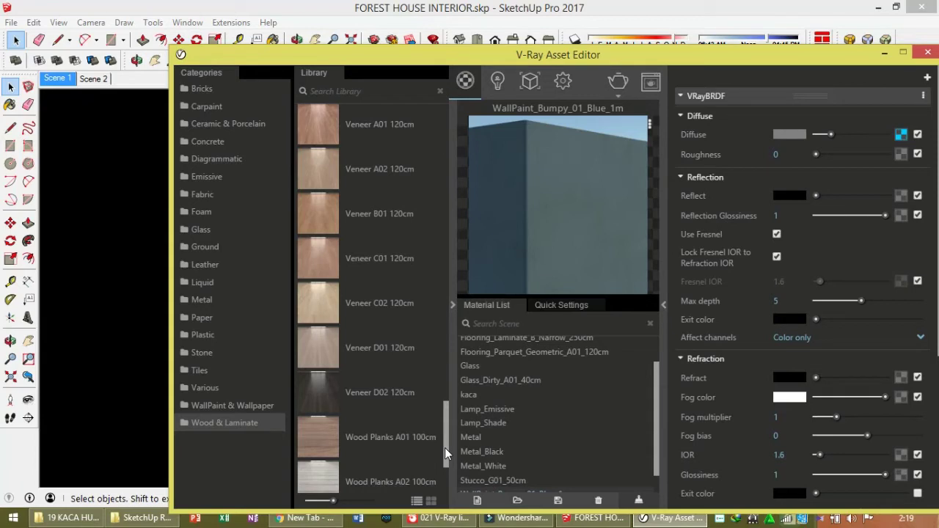
{"action": "left_click_drag", "start_coordinate": [444, 445], "coordinate": [445, 426]}
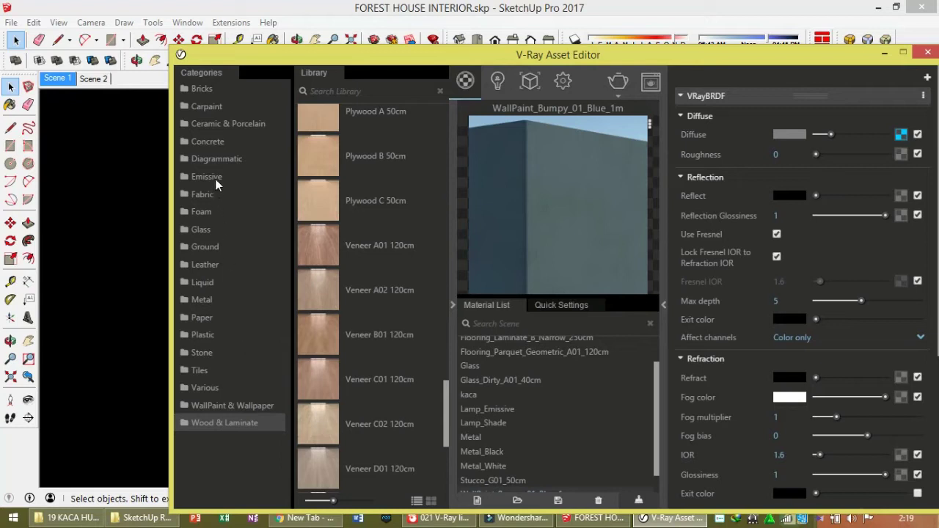
Browse the Carpaint and Plastic libraries and add Plastic Simple Blurry Gray to the scene materials
{"action": "left_click", "coordinate": [213, 110]}
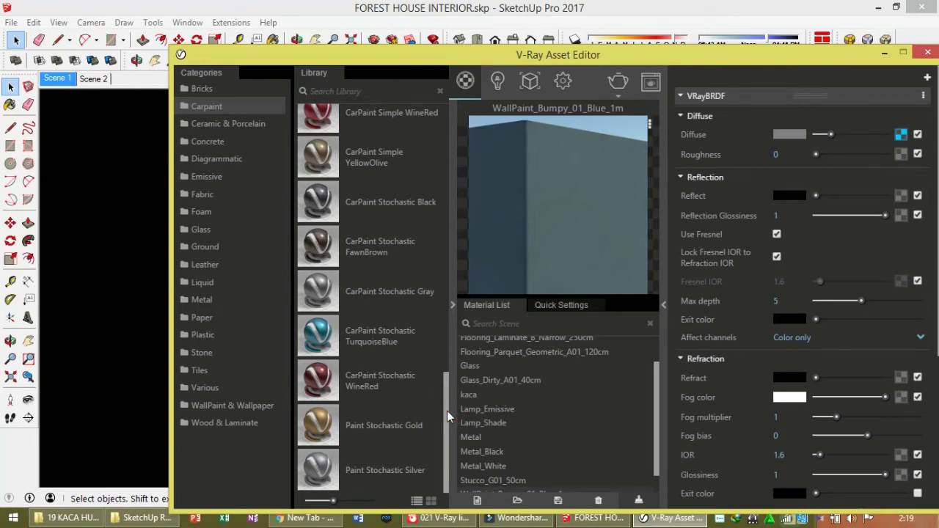
{"action": "left_click_drag", "start_coordinate": [447, 412], "coordinate": [454, 373]}
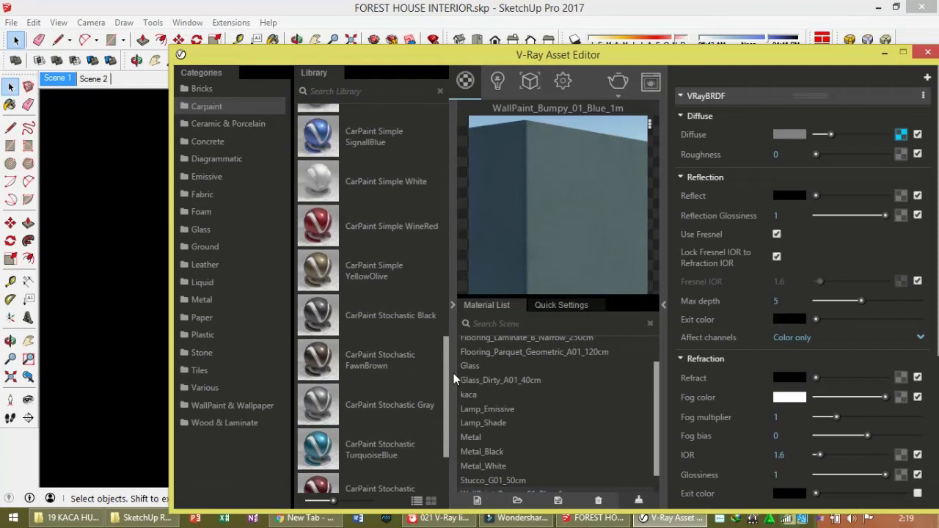
{"action": "left_click", "coordinate": [205, 334]}
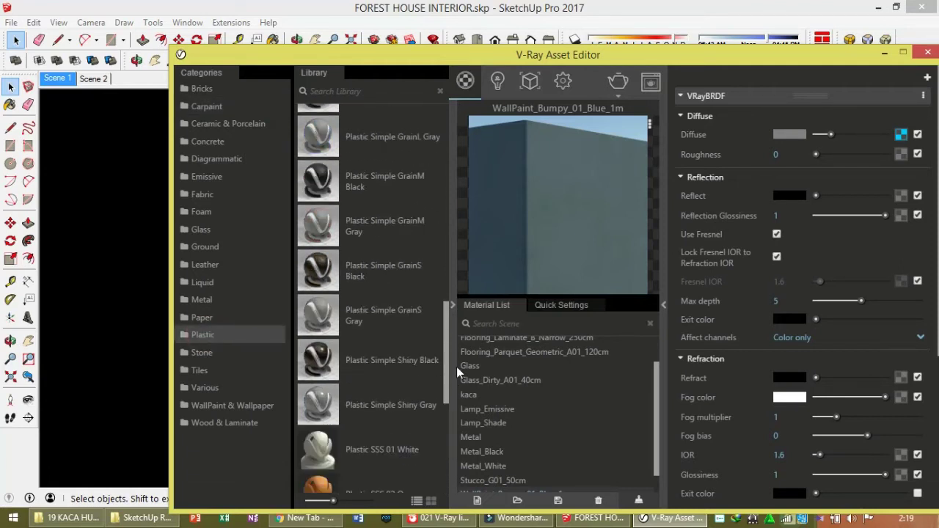
{"action": "left_click_drag", "start_coordinate": [446, 372], "coordinate": [445, 411]}
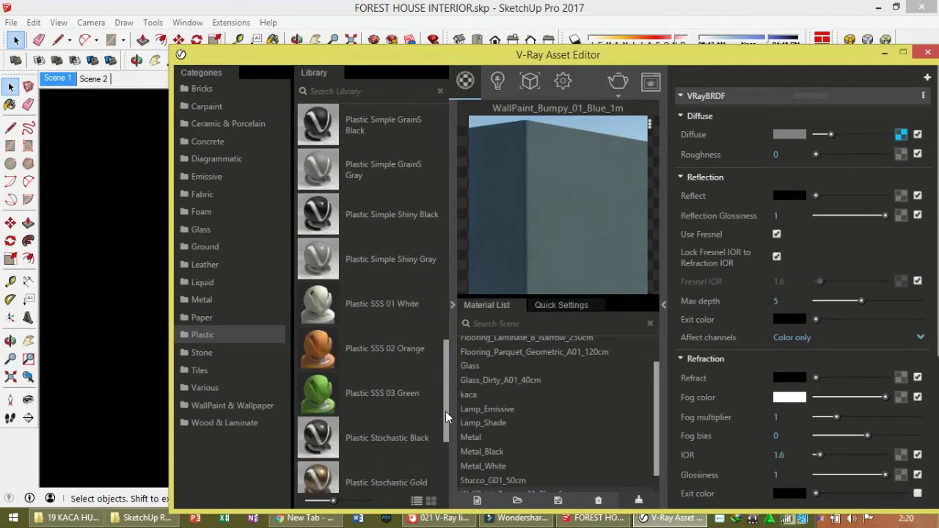
{"action": "left_click_drag", "start_coordinate": [446, 411], "coordinate": [445, 361]}
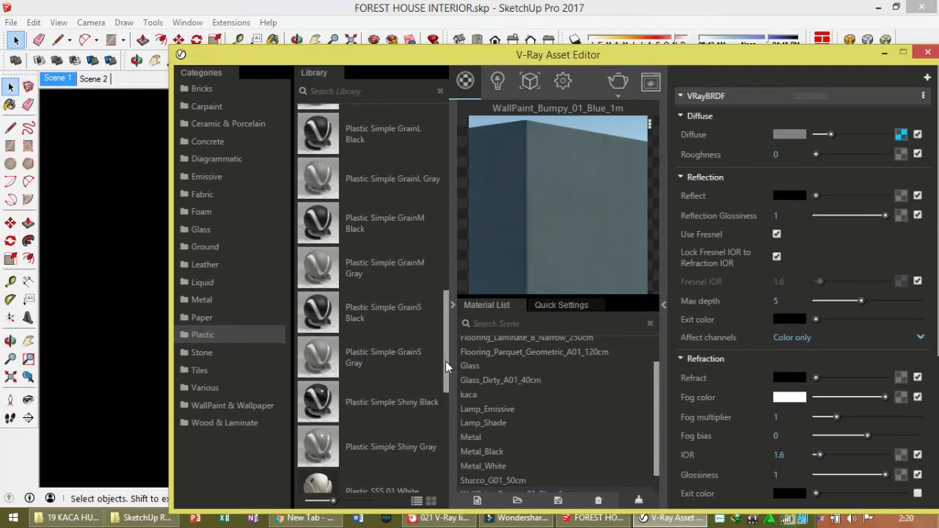
{"action": "left_click_drag", "start_coordinate": [446, 361], "coordinate": [446, 318]}
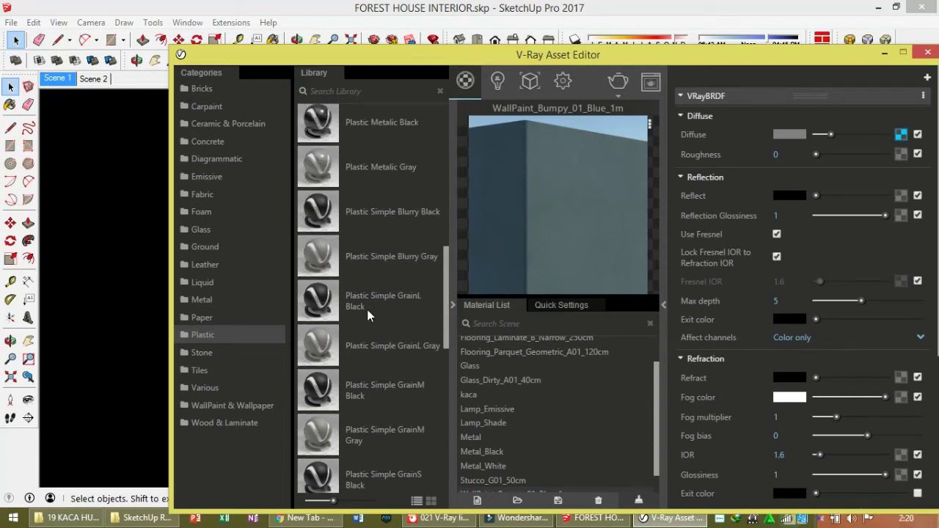
{"action": "mouse_move", "coordinate": [447, 304]}
{"action": "left_mouse_down"}
{"action": "mouse_move", "coordinate": [450, 160]}
{"action": "mouse_move", "coordinate": [452, 259]}
{"action": "left_mouse_up"}
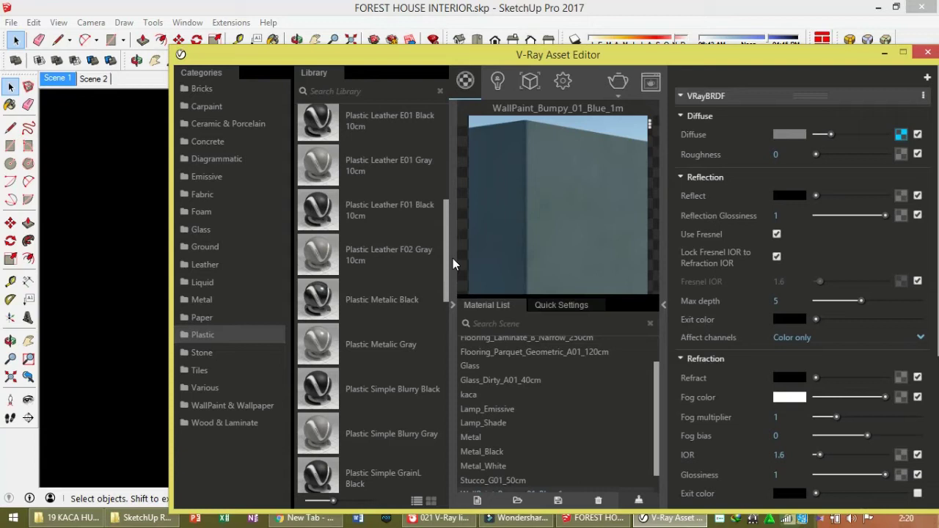
{"action": "left_click_drag", "start_coordinate": [453, 259], "coordinate": [452, 272]}
{"action": "left_click_drag", "start_coordinate": [306, 393], "coordinate": [535, 447]}
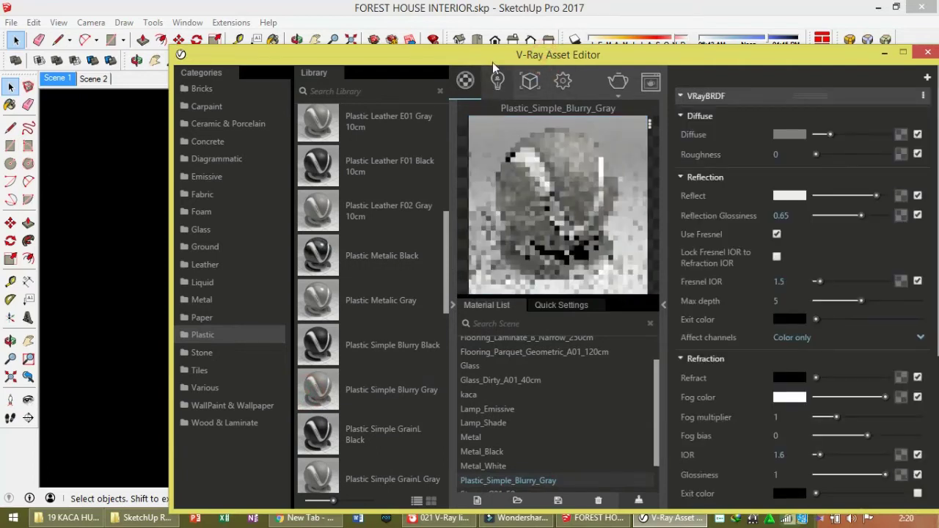
Apply Plastic_Simple_Blurry_Gray to the current selection and to the inner window frames
{"action": "mouse_move", "coordinate": [492, 56]}
{"action": "left_mouse_down"}
{"action": "mouse_move", "coordinate": [454, 96]}
{"action": "mouse_move", "coordinate": [403, 279]}
{"action": "mouse_move", "coordinate": [452, 93]}
{"action": "left_mouse_up"}
{"action": "right_click", "coordinate": [505, 225]}
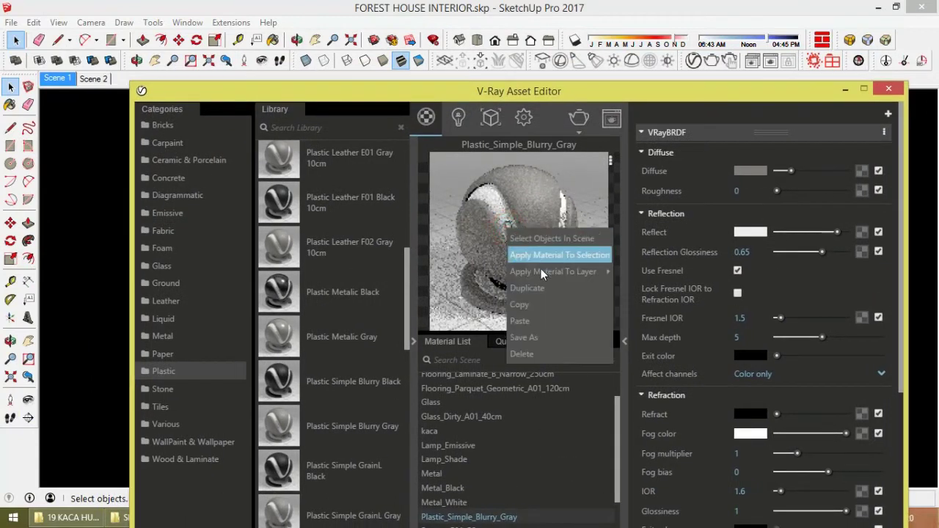
{"action": "left_click", "coordinate": [541, 257]}
{"action": "left_click_drag", "start_coordinate": [528, 91], "coordinate": [518, 351]}
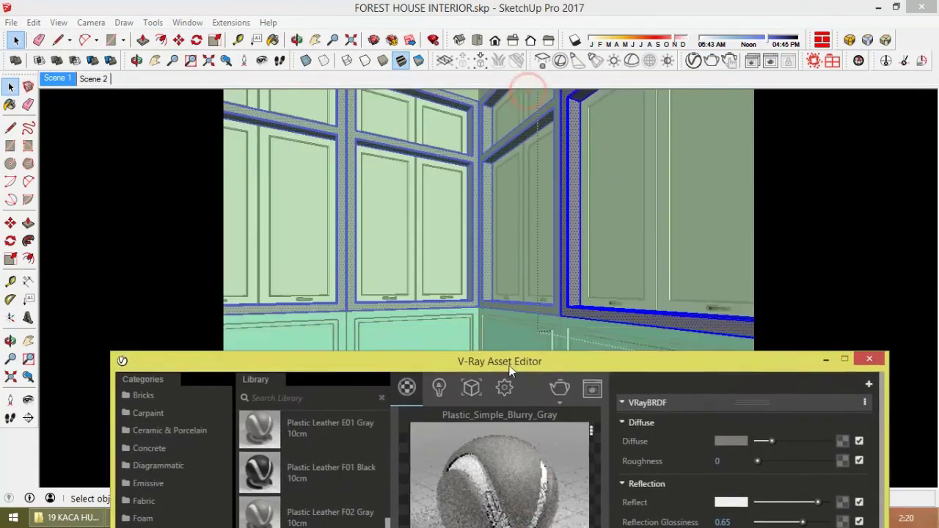
{"action": "double_click", "coordinate": [667, 249]}
{"action": "left_click", "coordinate": [666, 253]}
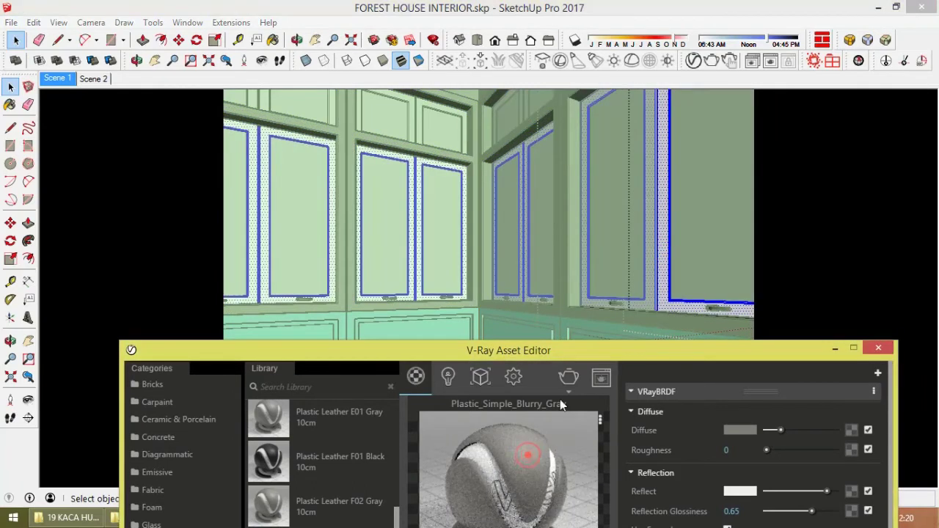
{"action": "right_click", "coordinate": [531, 459]}
{"action": "left_click", "coordinate": [566, 482]}
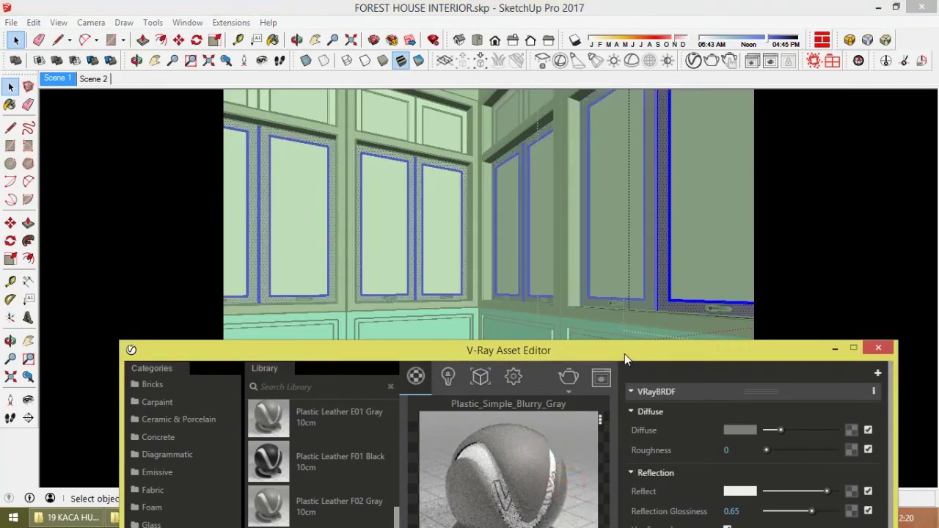
Close the V-Ray material editor and return to the Scene 1 room view
{"action": "left_click_drag", "start_coordinate": [624, 353], "coordinate": [544, 326]}
{"action": "left_click", "coordinate": [796, 323]}
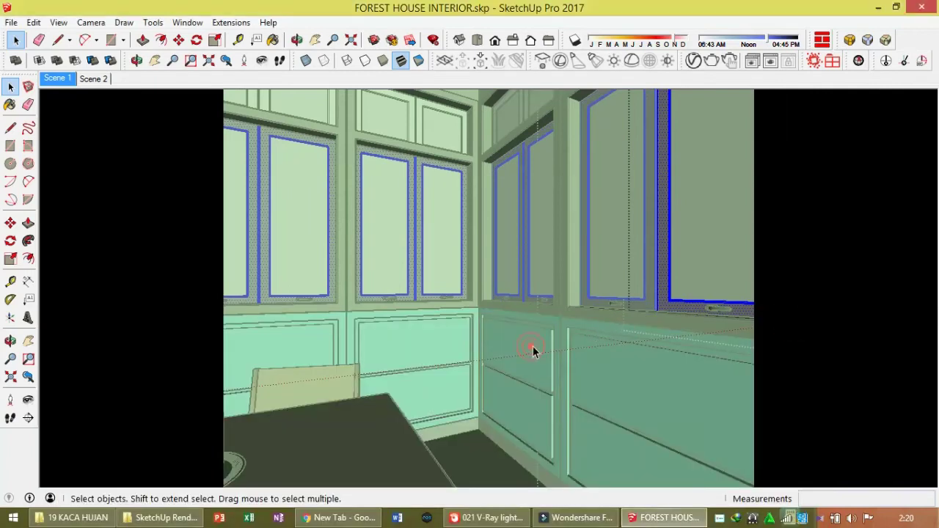
{"action": "left_click", "coordinate": [58, 78]}
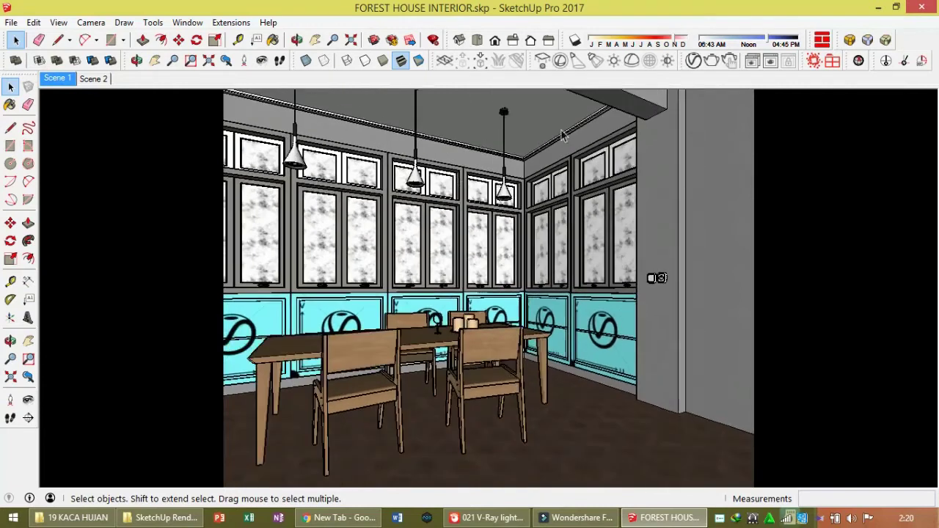
Sample a material from the model with the Paint Bucket, then close the materials panel
{"action": "left_click", "coordinate": [274, 41]}
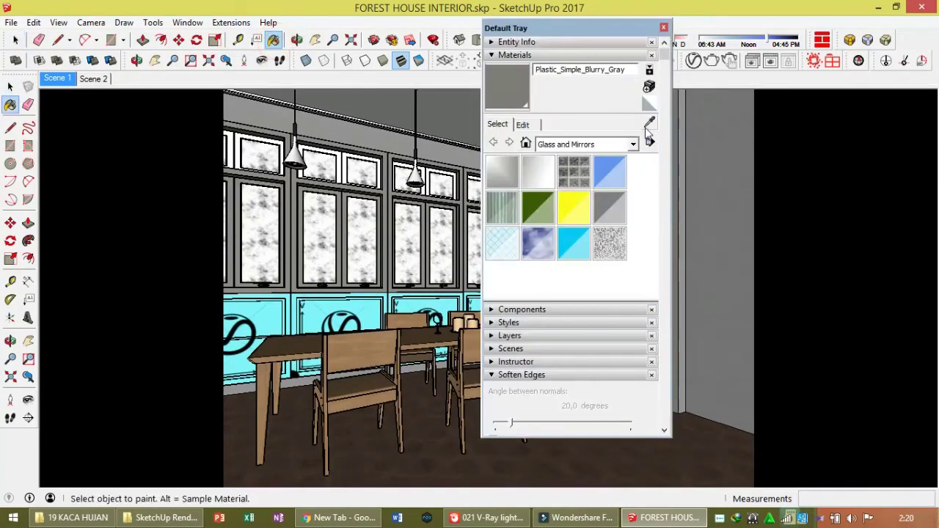
{"action": "left_click_drag", "start_coordinate": [577, 29], "coordinate": [304, 35]}
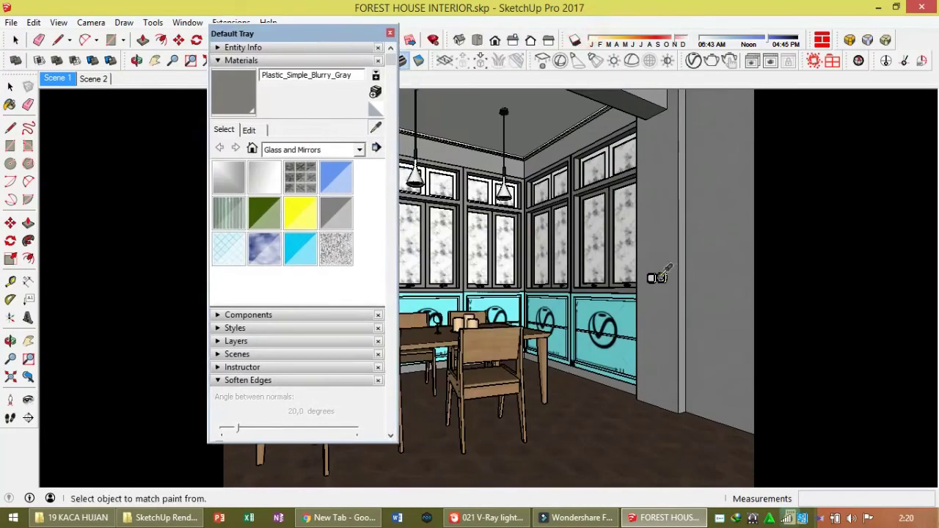
{"action": "left_click", "coordinate": [657, 277], "text": "alt"}
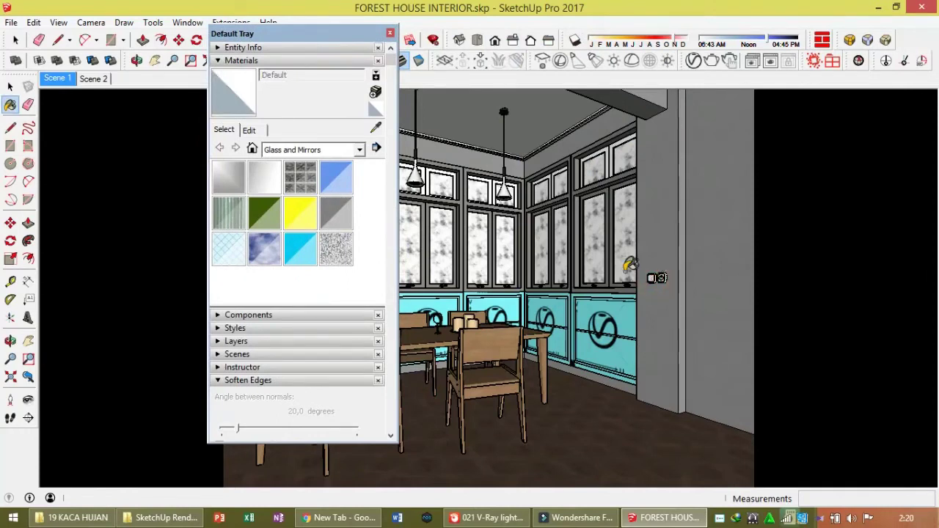
{"action": "left_click", "coordinate": [392, 34]}
{"action": "key", "text": "space"}
{"action": "scroll", "coordinate": [668, 283], "scroll_direction": "up", "scroll_amount": 1}
Zoom in and select the wall switch's front face inside its group and component
{"action": "scroll", "coordinate": [666, 281], "scroll_direction": "up", "scroll_amount": 2}
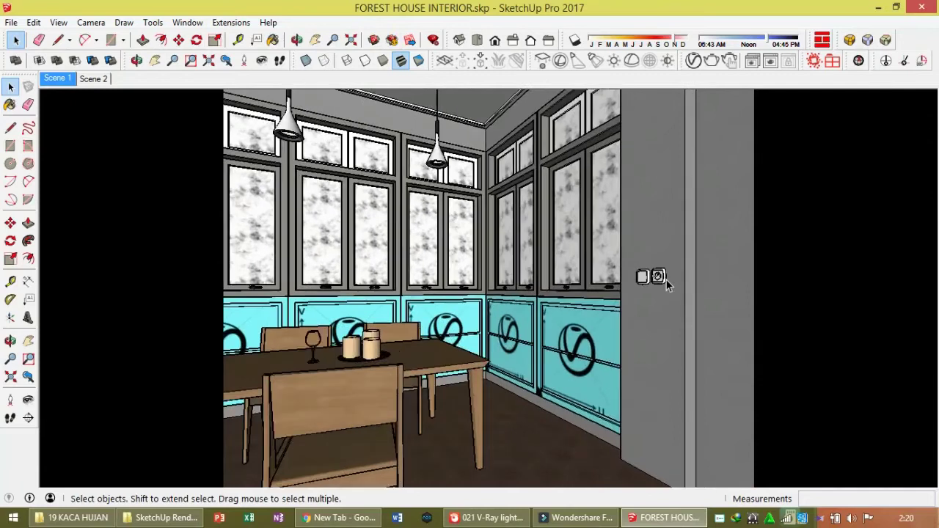
{"action": "scroll", "coordinate": [666, 280], "scroll_direction": "up", "scroll_amount": 2}
{"action": "scroll", "coordinate": [666, 281], "scroll_direction": "up", "scroll_amount": 2}
{"action": "scroll", "coordinate": [666, 281], "scroll_direction": "up", "scroll_amount": 2}
{"action": "double_click", "coordinate": [630, 274]}
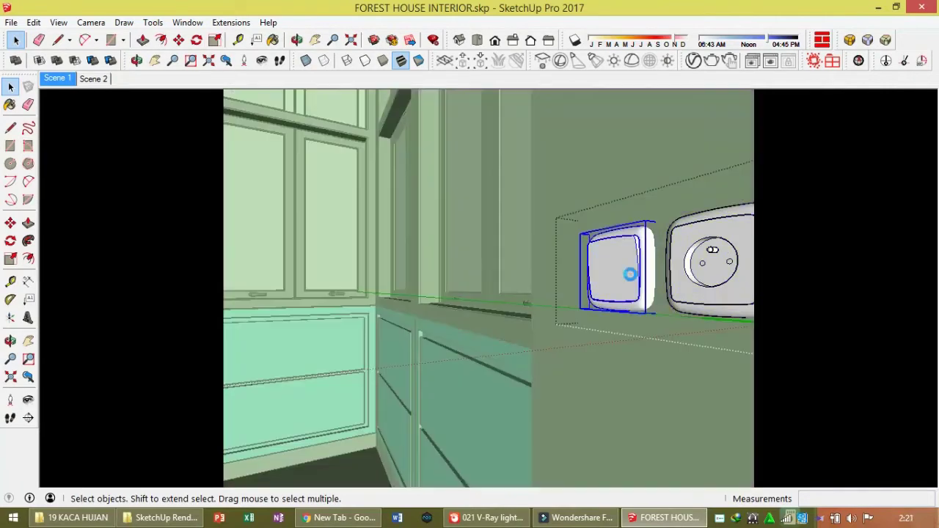
{"action": "double_click", "coordinate": [630, 274]}
{"action": "left_click", "coordinate": [631, 277]}
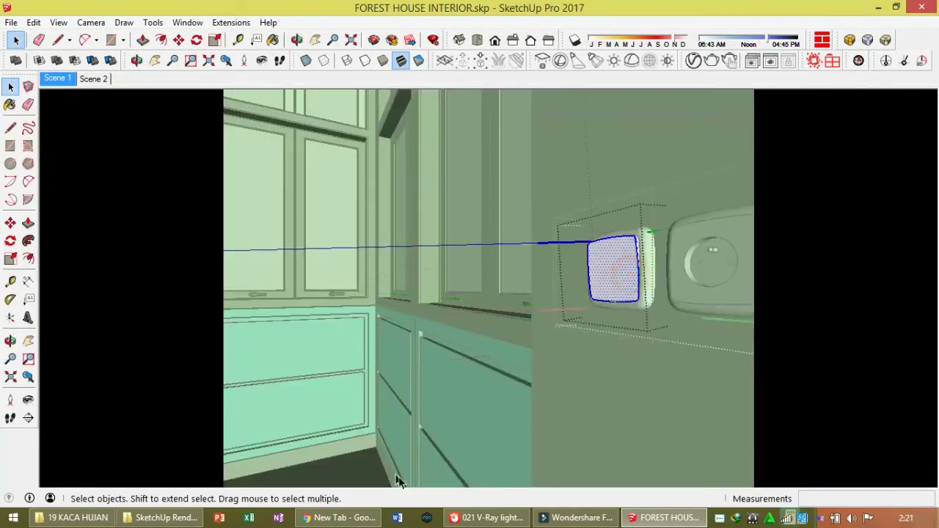
Lighten Plastic_Simple_Shiny_Gray's diffuse colour to near-white and apply it to the switch face
{"action": "left_click", "coordinate": [693, 60]}
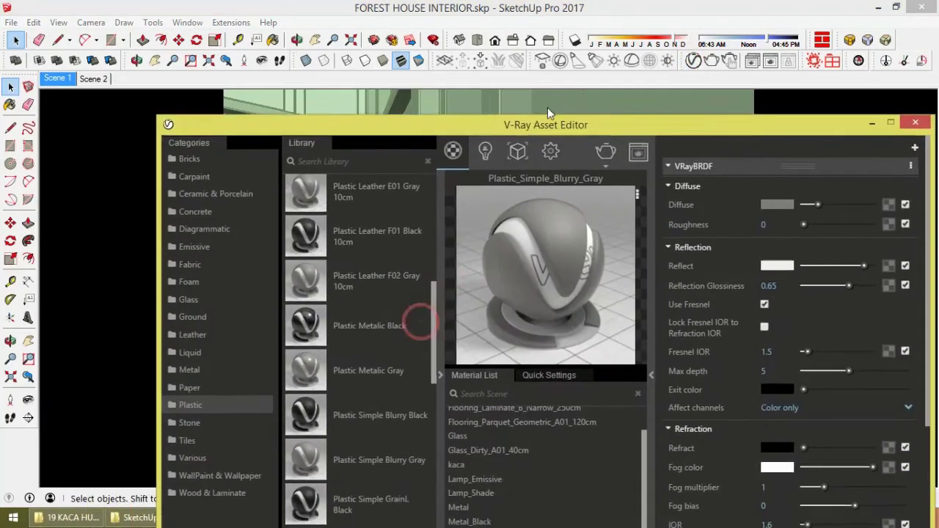
{"action": "left_click_drag", "start_coordinate": [421, 322], "coordinate": [560, 84]}
{"action": "mouse_move", "coordinate": [455, 291]}
{"action": "left_mouse_down"}
{"action": "mouse_move", "coordinate": [444, 467]}
{"action": "mouse_move", "coordinate": [450, 406]}
{"action": "left_mouse_up"}
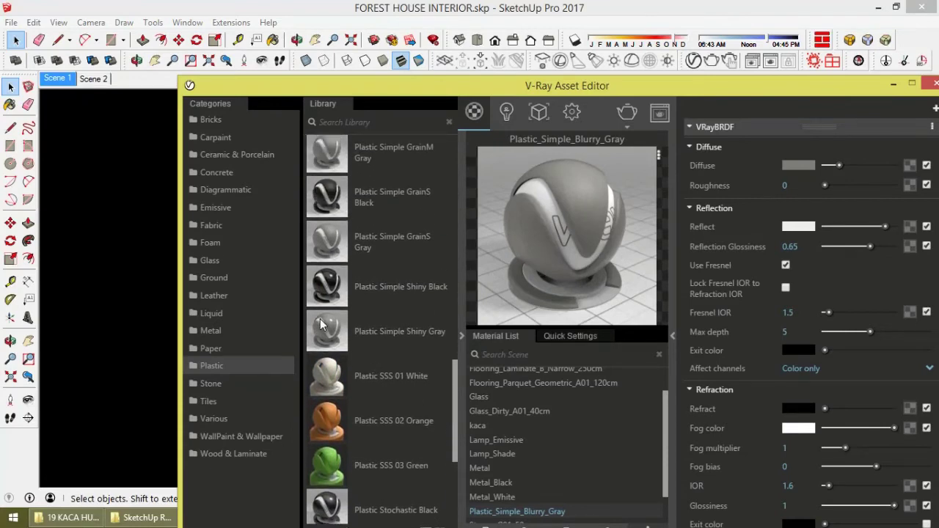
{"action": "key", "text": "Down"}
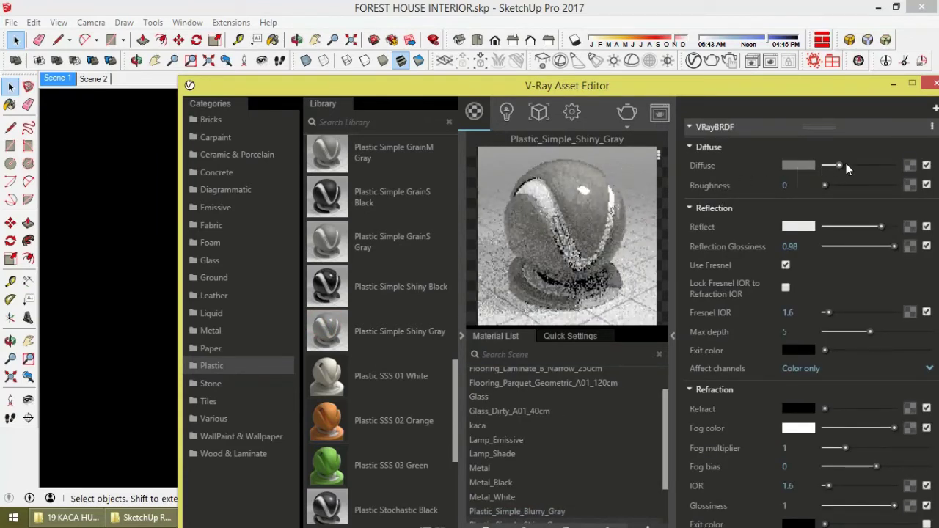
{"action": "left_click_drag", "start_coordinate": [846, 167], "coordinate": [875, 167]}
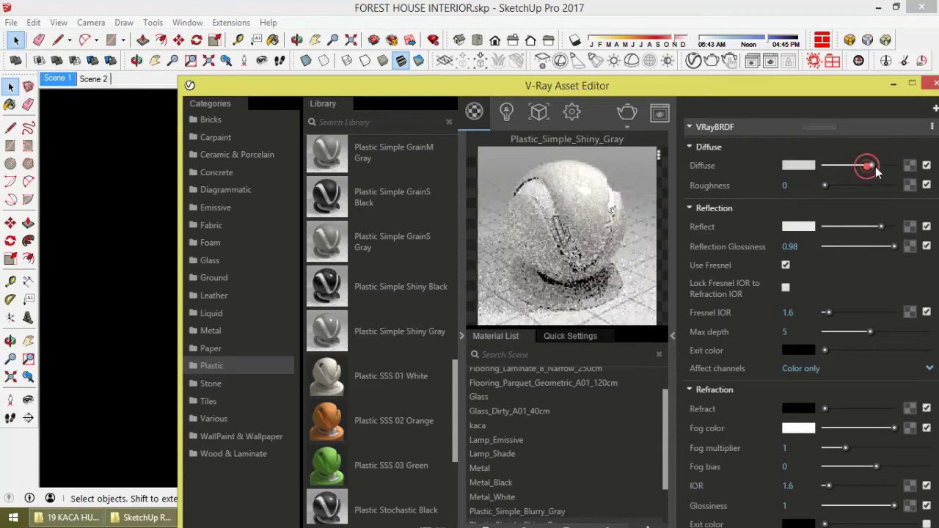
{"action": "right_click", "coordinate": [604, 219]}
{"action": "left_click", "coordinate": [625, 244]}
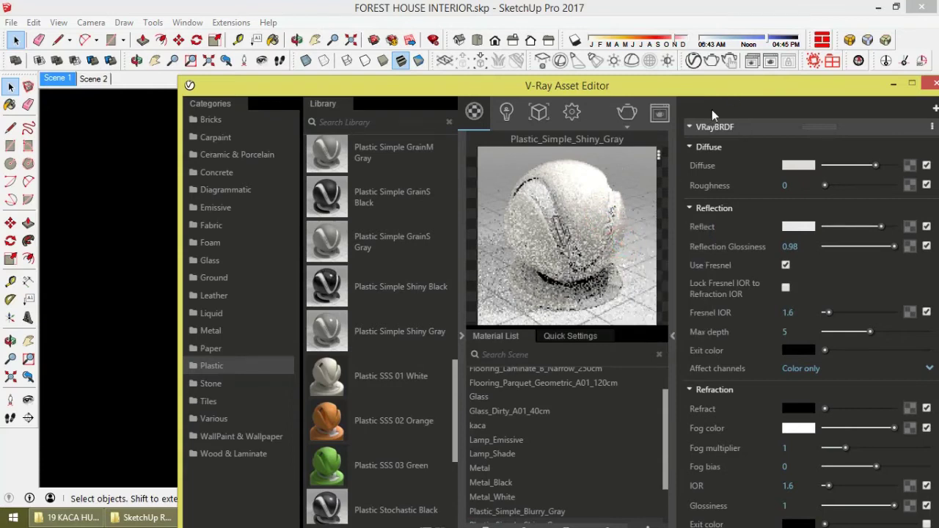
{"action": "mouse_move", "coordinate": [705, 86]}
{"action": "left_mouse_down"}
{"action": "mouse_move", "coordinate": [439, 320]}
{"action": "mouse_move", "coordinate": [437, 347]}
{"action": "left_mouse_up"}
Sample the switch's shiny plastic with the Paint Bucket eyedropper, then select the switch frame and socket
{"action": "left_click", "coordinate": [672, 334]}
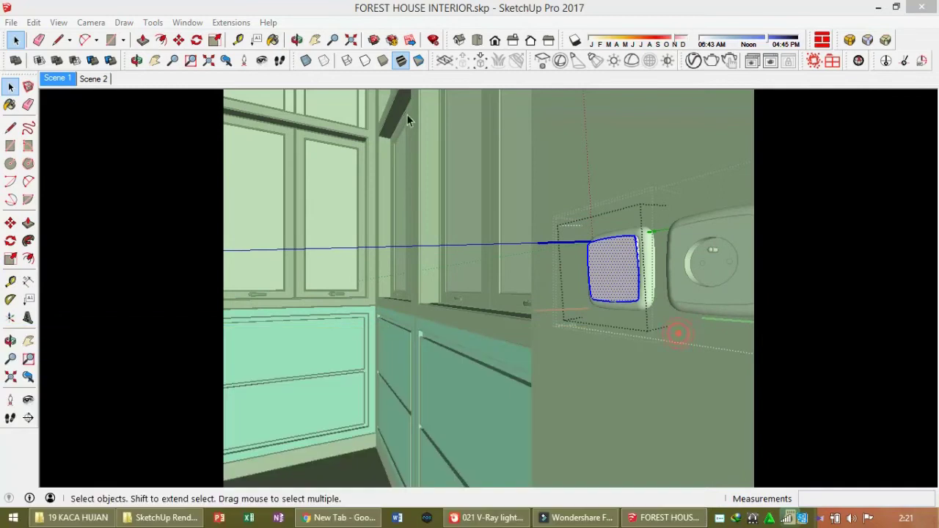
{"action": "left_click", "coordinate": [275, 41]}
{"action": "left_click", "coordinate": [375, 128]}
{"action": "left_click", "coordinate": [616, 266]}
{"action": "key", "text": "space"}
{"action": "left_click", "coordinate": [648, 271]}
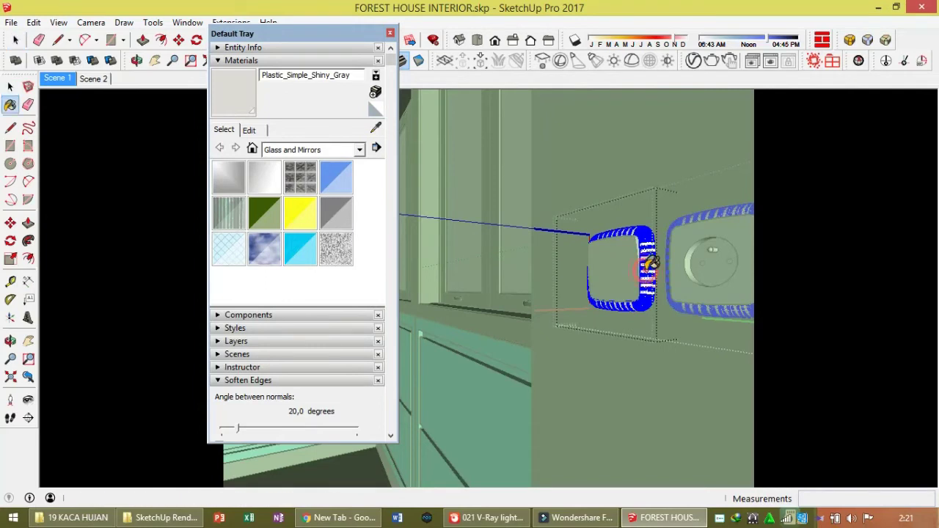
Open the socket group, select its round insert, and orbit to face the socket
{"action": "left_click", "coordinate": [681, 277]}
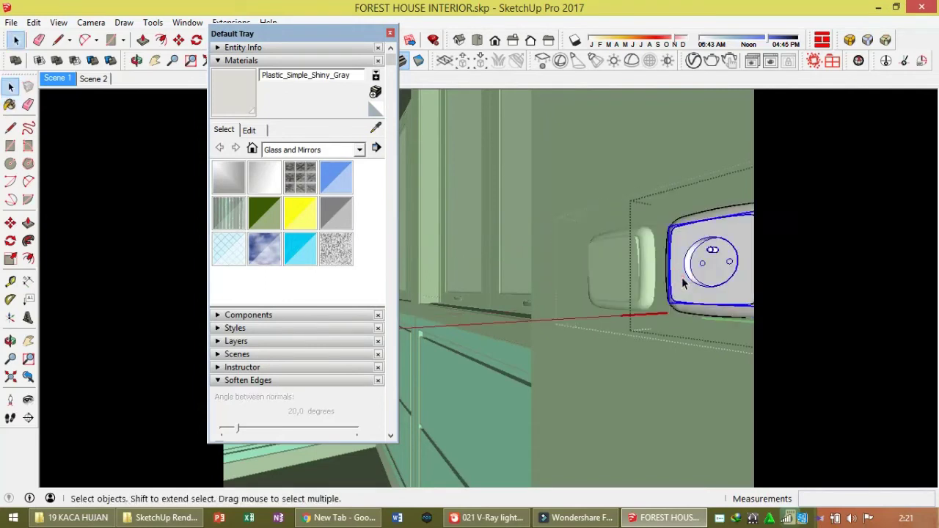
{"action": "double_click", "coordinate": [682, 276]}
{"action": "left_click", "coordinate": [683, 282]}
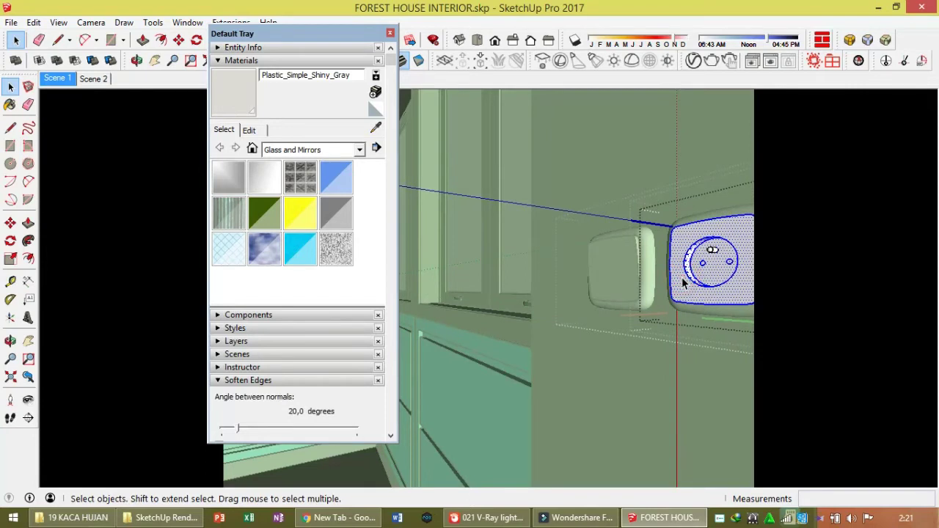
{"action": "key", "text": "b"}
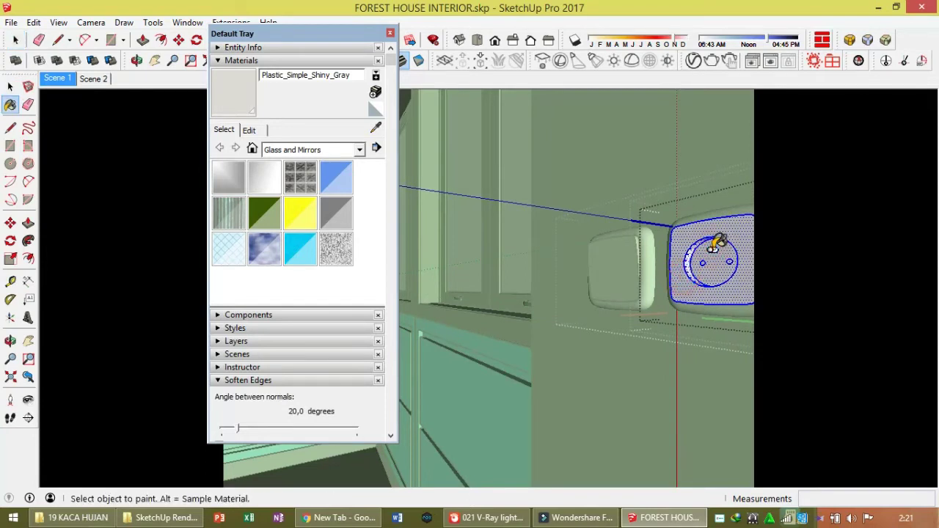
{"action": "key", "text": "space"}
{"action": "middle_click_drag", "start_coordinate": [715, 247], "coordinate": [718, 253]}
{"action": "key", "text": "b"}
{"action": "key", "text": "space"}
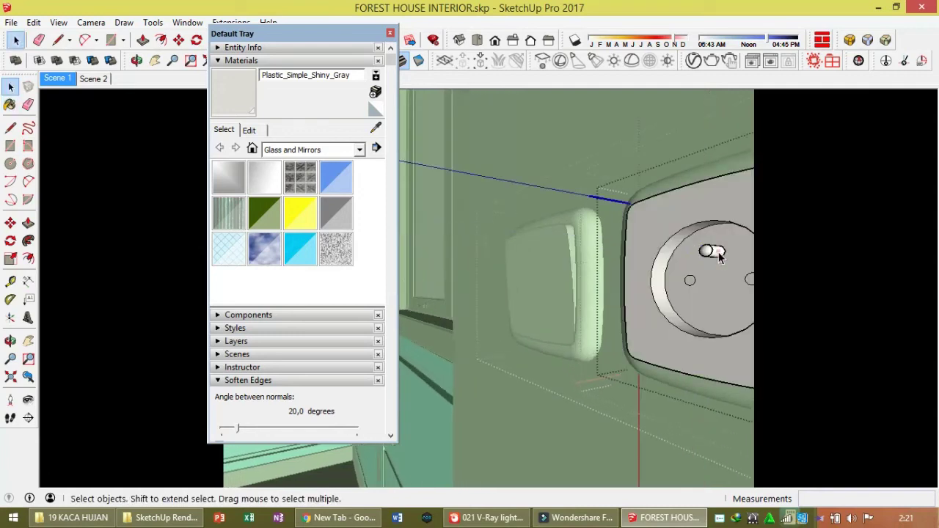
{"action": "key", "text": "b"}
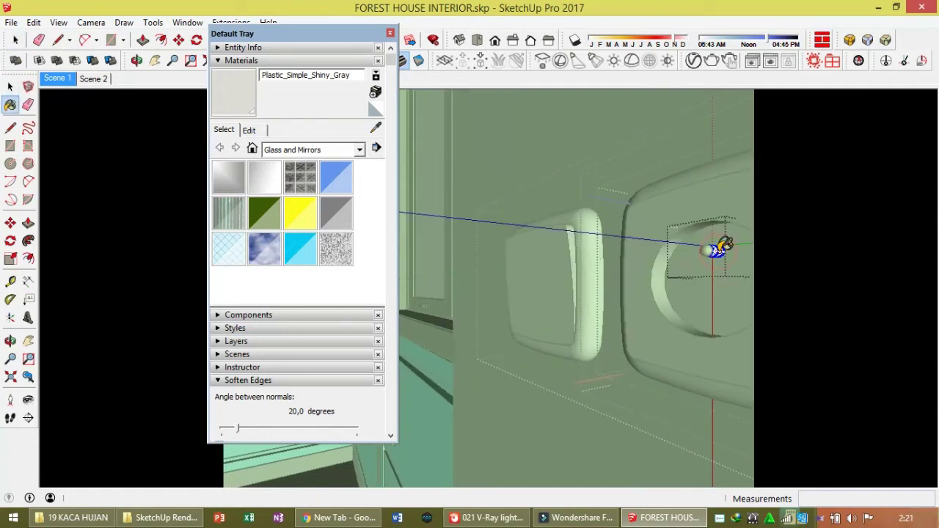
{"action": "middle_click_drag", "start_coordinate": [719, 247], "coordinate": [712, 249]}
{"action": "key", "text": "space"}
Paint the socket's inner pin with Plastic_Simple_Shiny_Gray
{"action": "left_click", "coordinate": [704, 254]}
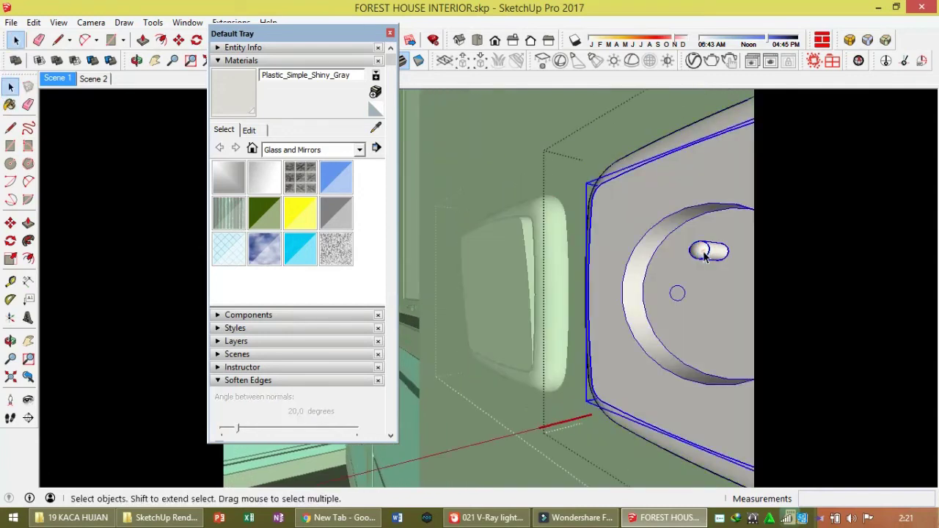
{"action": "double_click", "coordinate": [704, 254]}
{"action": "left_click", "coordinate": [702, 252]}
{"action": "key", "text": "b"}
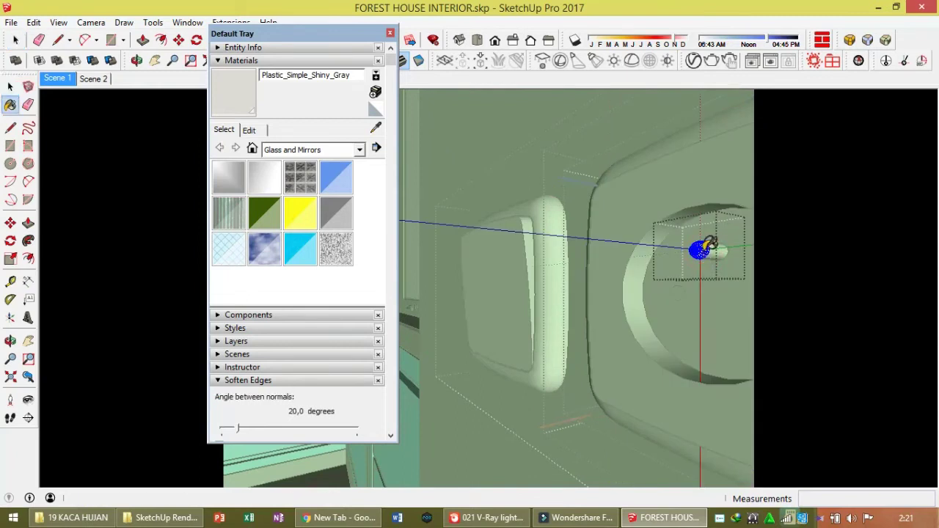
{"action": "left_click", "coordinate": [703, 251]}
{"action": "key", "text": "space"}
Exit the socket group, close the materials panel, and return to the Scene 1 view
{"action": "left_click", "coordinate": [473, 166]}
{"action": "left_click", "coordinate": [403, 60]}
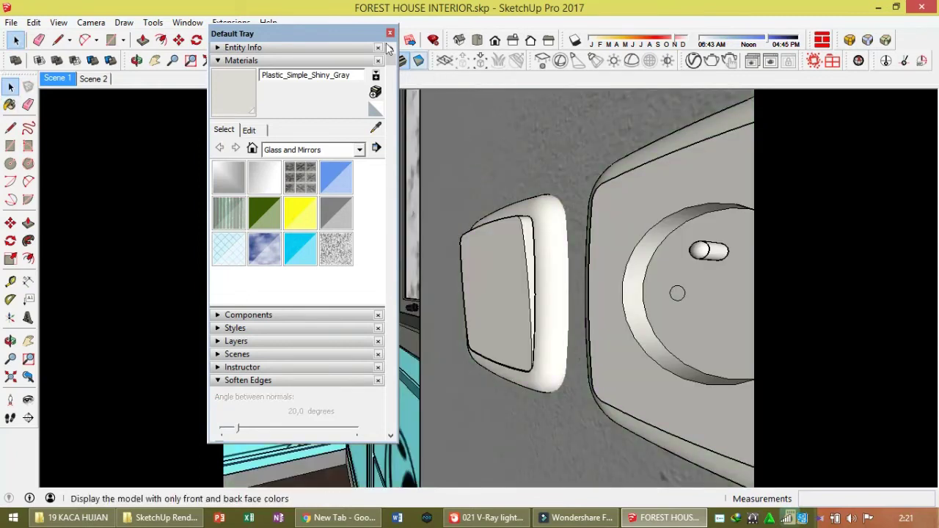
{"action": "left_click", "coordinate": [390, 34]}
{"action": "left_click", "coordinate": [63, 85]}
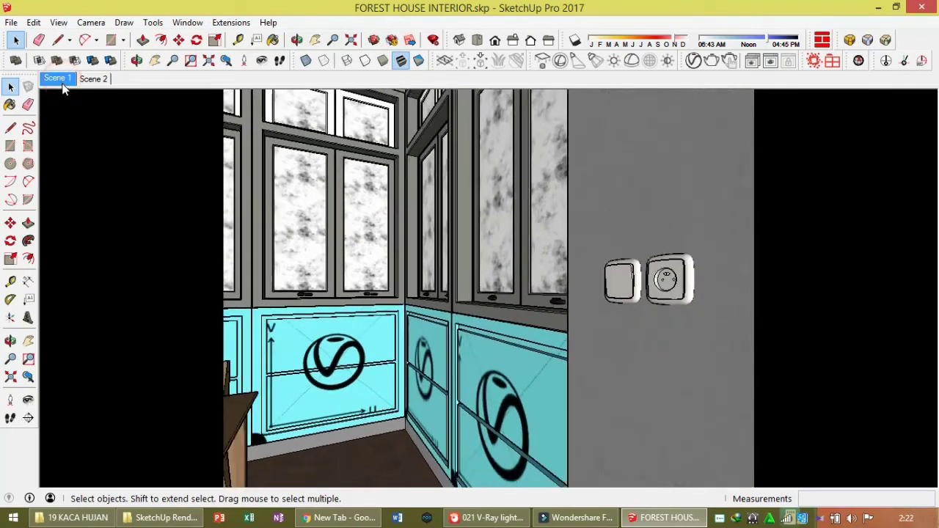
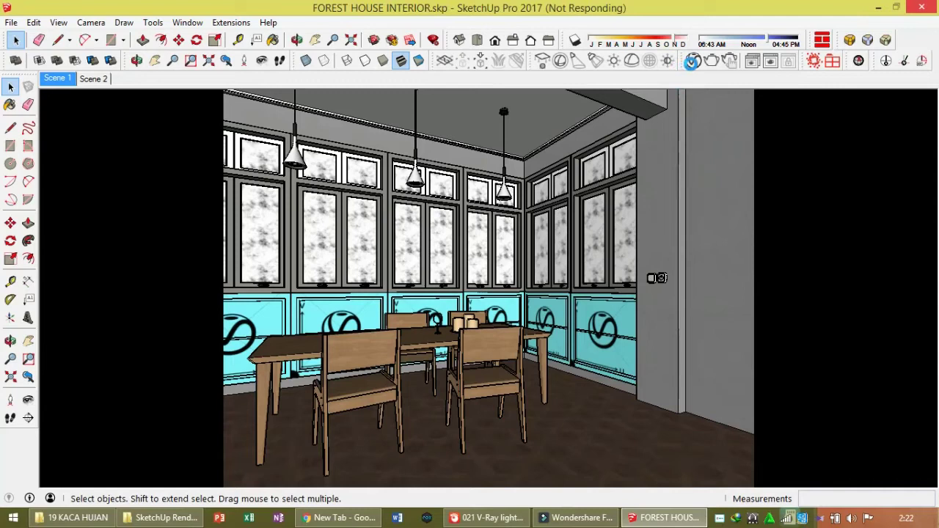
Add Stucco J01 Color 50cm from WallPaint & Wallpaper to the scene materials and open its diffuse colour
{"action": "left_click", "coordinate": [691, 60]}
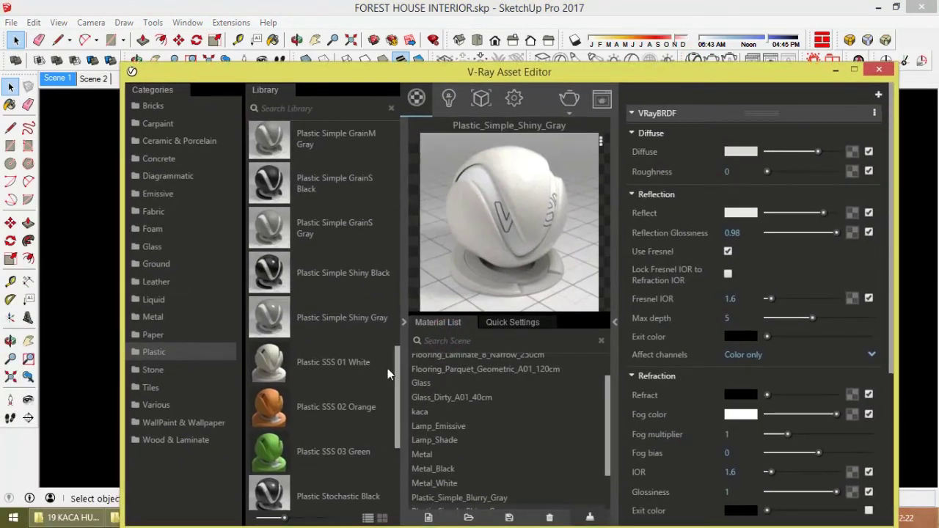
{"action": "left_click", "coordinate": [178, 427]}
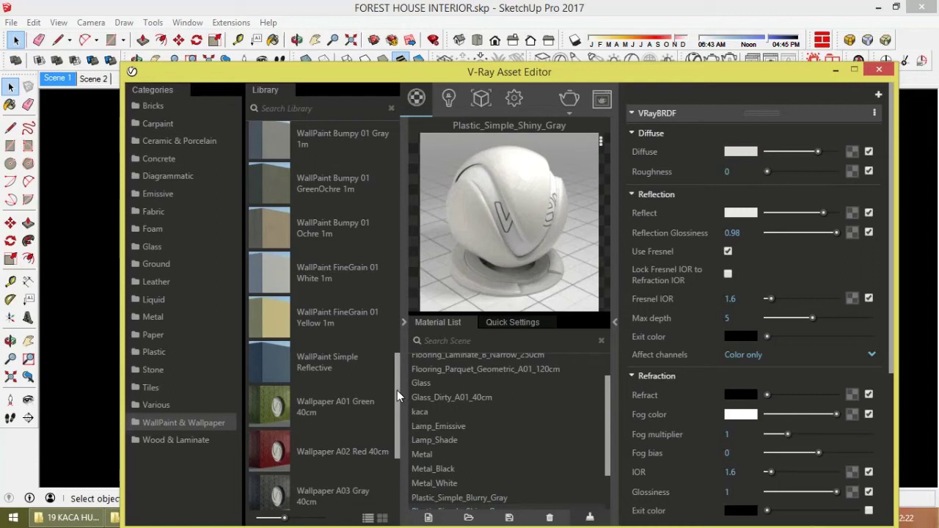
{"action": "left_click_drag", "start_coordinate": [397, 390], "coordinate": [402, 351]}
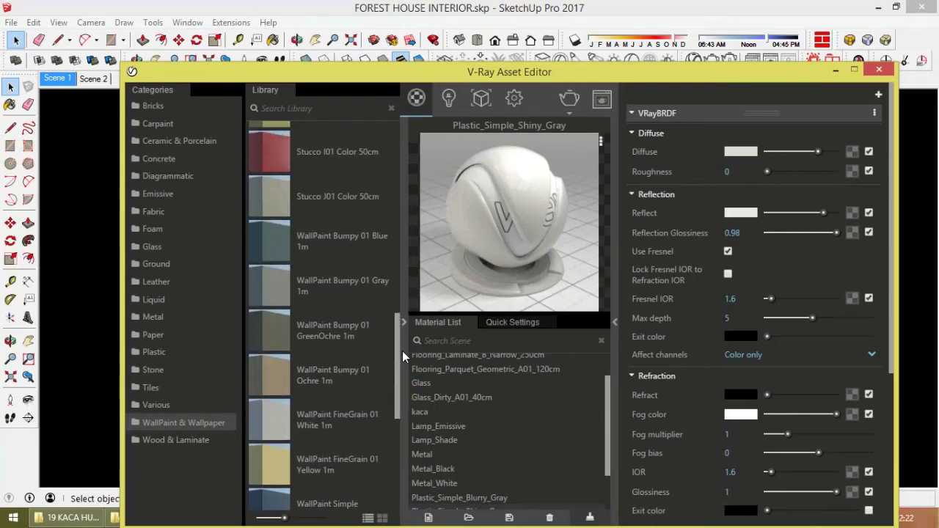
{"action": "left_click_drag", "start_coordinate": [402, 350], "coordinate": [404, 329]}
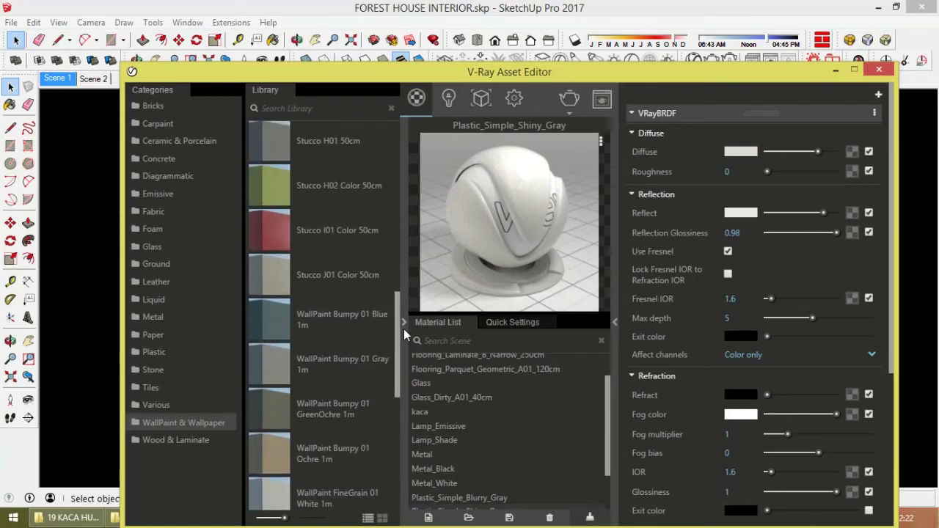
{"action": "left_click_drag", "start_coordinate": [266, 272], "coordinate": [510, 424]}
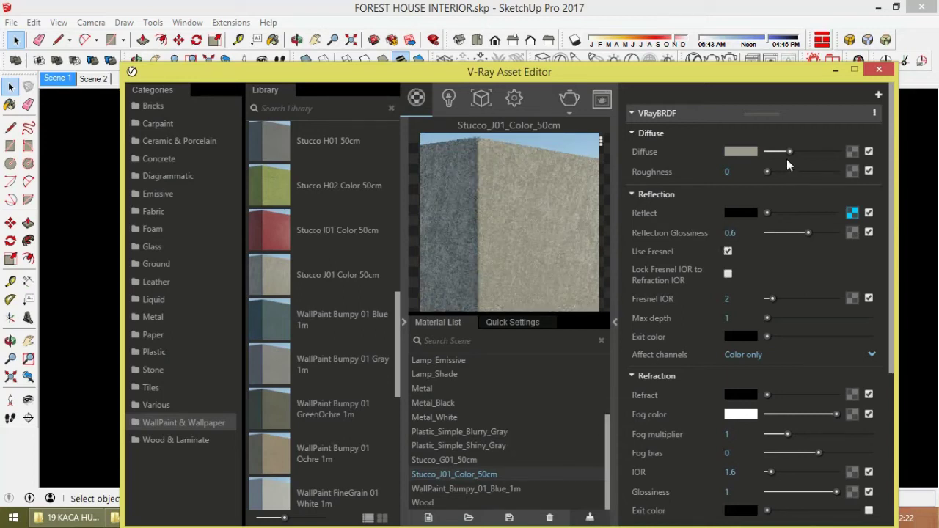
{"action": "left_click", "coordinate": [749, 153]}
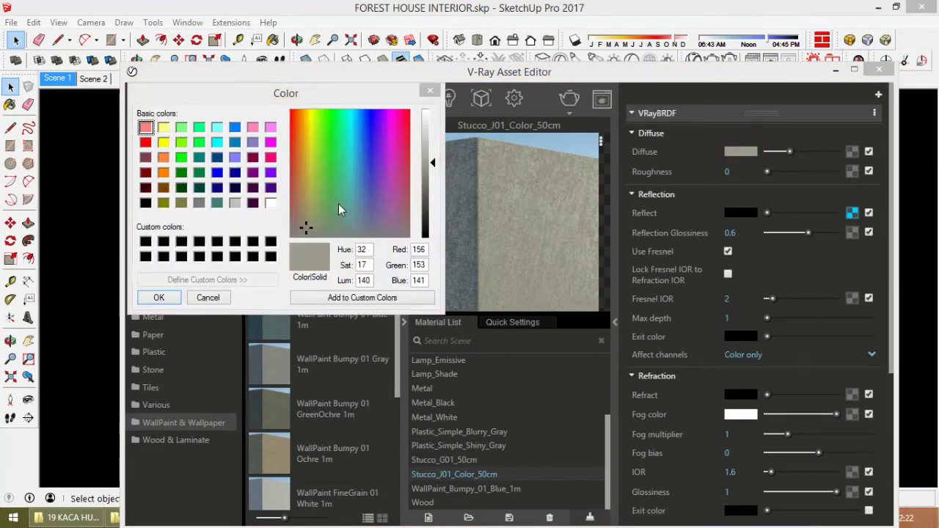
Try a darkened blue and then dark green swatches for the stucco's diffuse colour
{"action": "left_click", "coordinate": [217, 159]}
{"action": "mouse_move", "coordinate": [426, 224]}
{"action": "left_mouse_down"}
{"action": "mouse_move", "coordinate": [427, 195]}
{"action": "mouse_move", "coordinate": [432, 226]}
{"action": "left_mouse_up"}
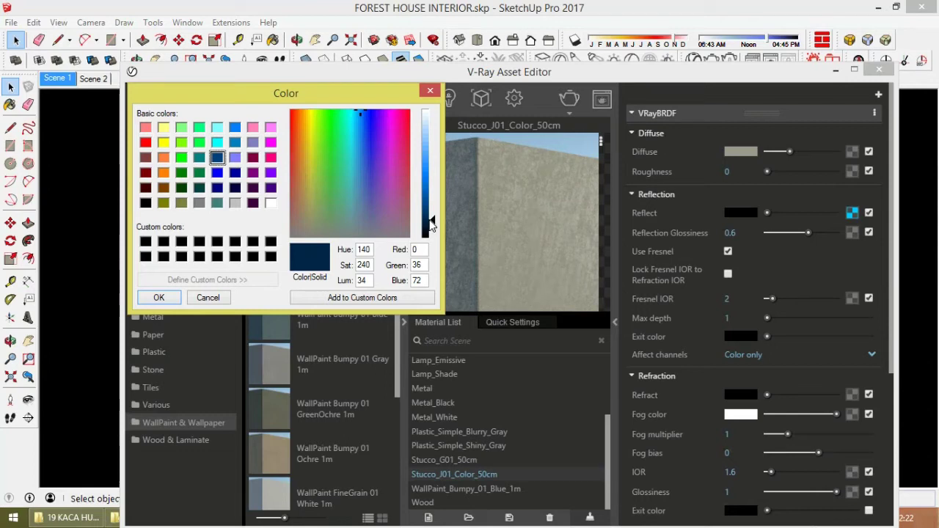
{"action": "left_click_drag", "start_coordinate": [429, 223], "coordinate": [432, 230]}
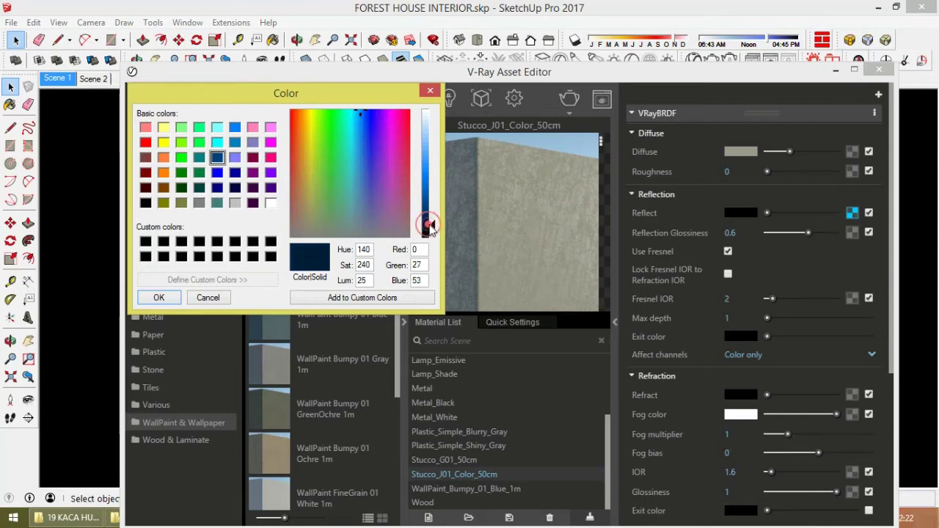
{"action": "left_click", "coordinate": [181, 157]}
{"action": "left_click", "coordinate": [181, 171]}
{"action": "left_click", "coordinate": [181, 188]}
Settle on dark teal (RGB 0, 62, 62) as the stucco's diffuse colour and confirm it
{"action": "left_click", "coordinate": [163, 187]}
{"action": "left_click", "coordinate": [163, 172]}
{"action": "left_click", "coordinate": [199, 157]}
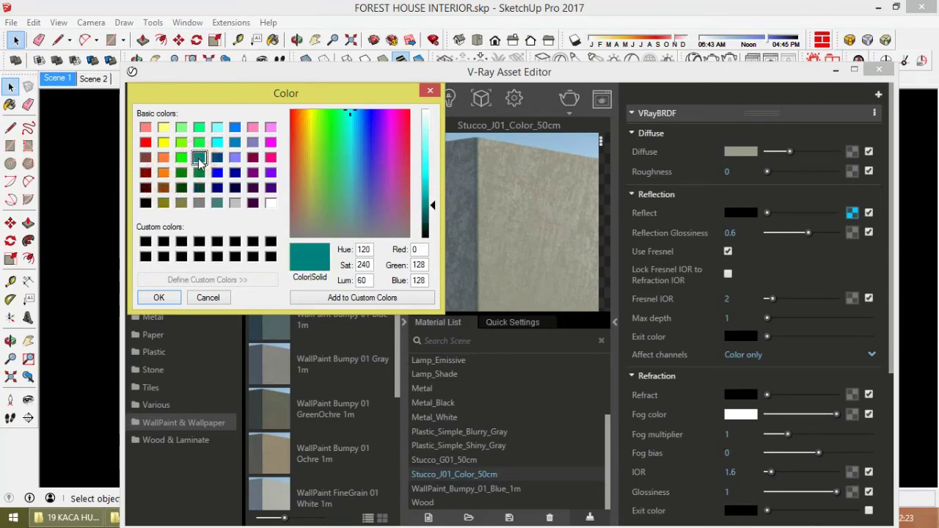
{"action": "left_click", "coordinate": [430, 219]}
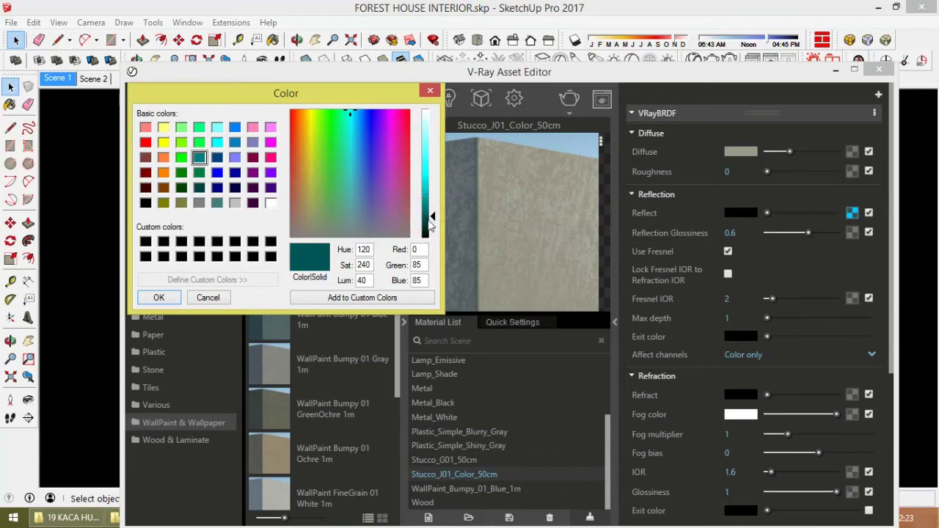
{"action": "left_click", "coordinate": [431, 222]}
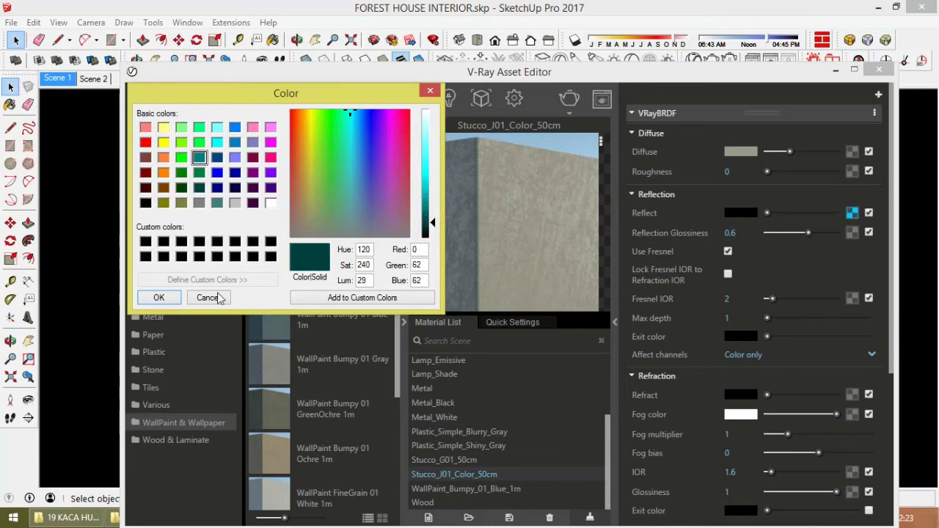
{"action": "left_click", "coordinate": [159, 297]}
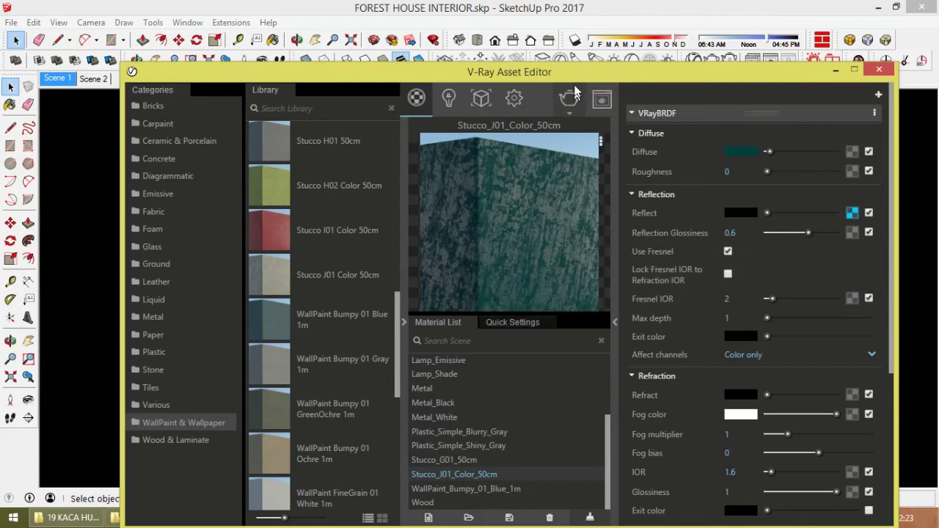
{"action": "left_click_drag", "start_coordinate": [570, 72], "coordinate": [541, 305]}
Apply the stucco material to the selected pillar beside the windows
{"action": "left_click", "coordinate": [674, 185]}
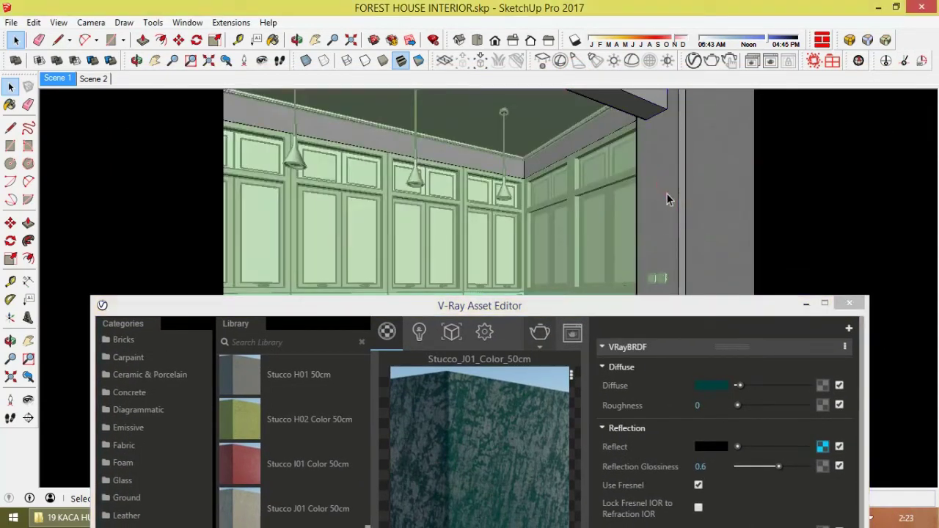
{"action": "right_click", "coordinate": [507, 424]}
{"action": "left_click", "coordinate": [544, 450]}
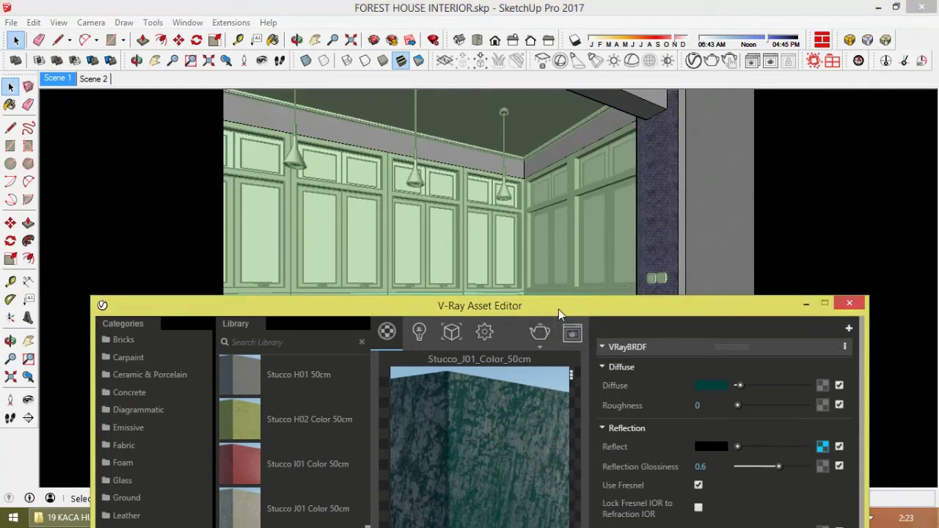
Sample the stucco from the pillar with the Paint Bucket and paint the narrow strip beside it
{"action": "left_click", "coordinate": [273, 39]}
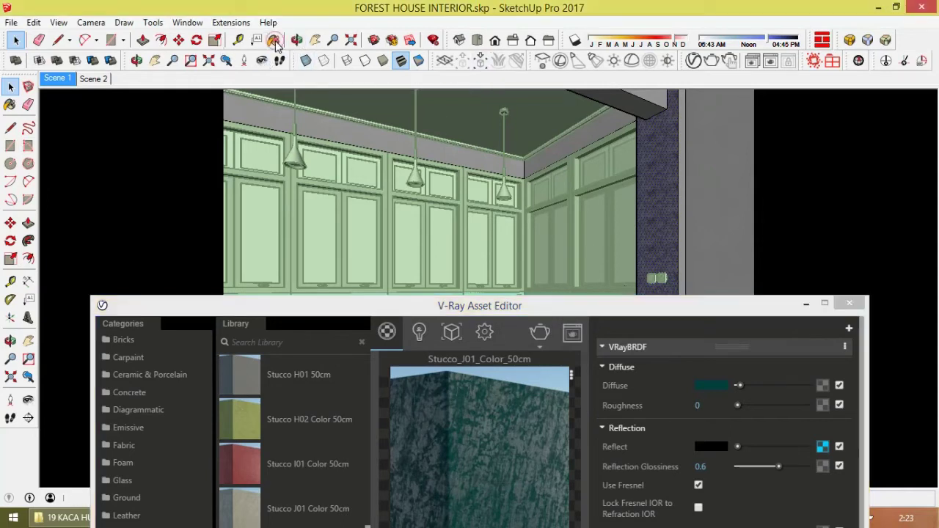
{"action": "left_click", "coordinate": [249, 131]}
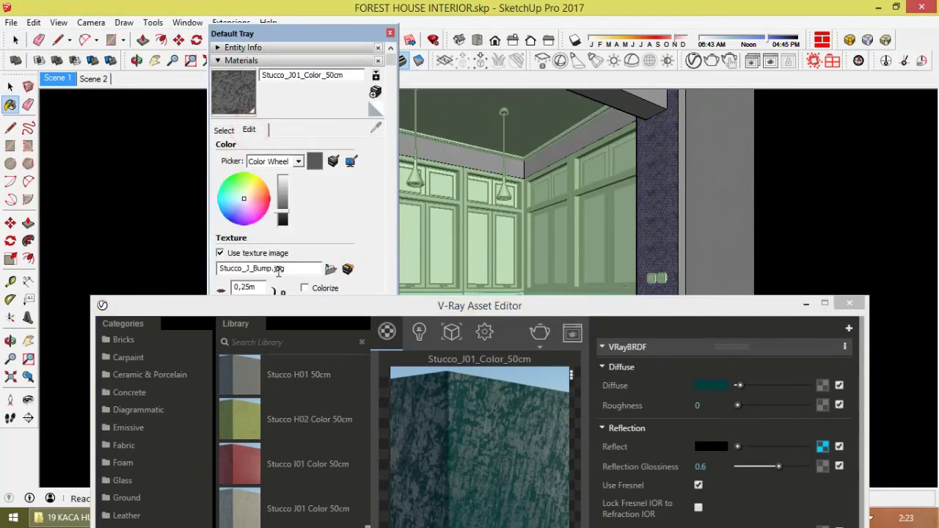
{"action": "double_click", "coordinate": [253, 287]}
{"action": "key", "text": "BackSpace"}
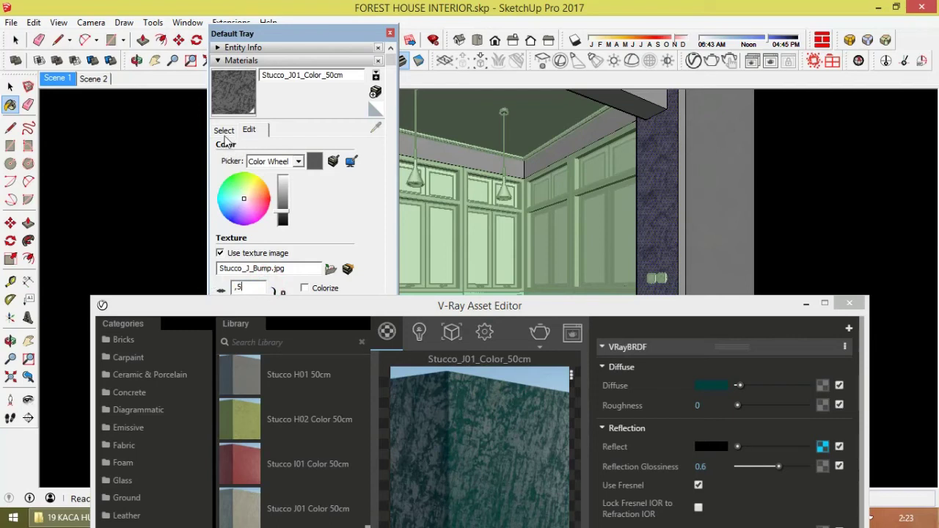
{"action": "left_click", "coordinate": [225, 130]}
{"action": "left_click", "coordinate": [376, 128]}
{"action": "left_click", "coordinate": [665, 183]}
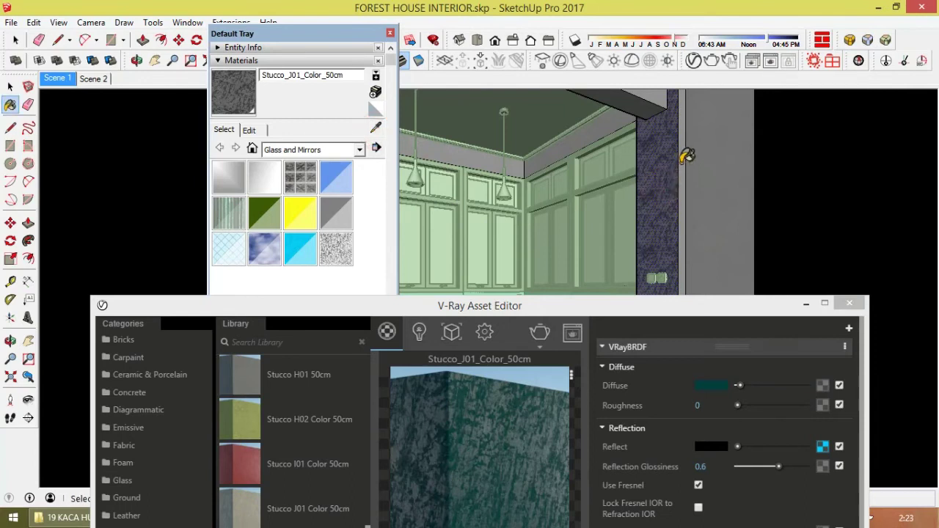
{"action": "left_click", "coordinate": [673, 128]}
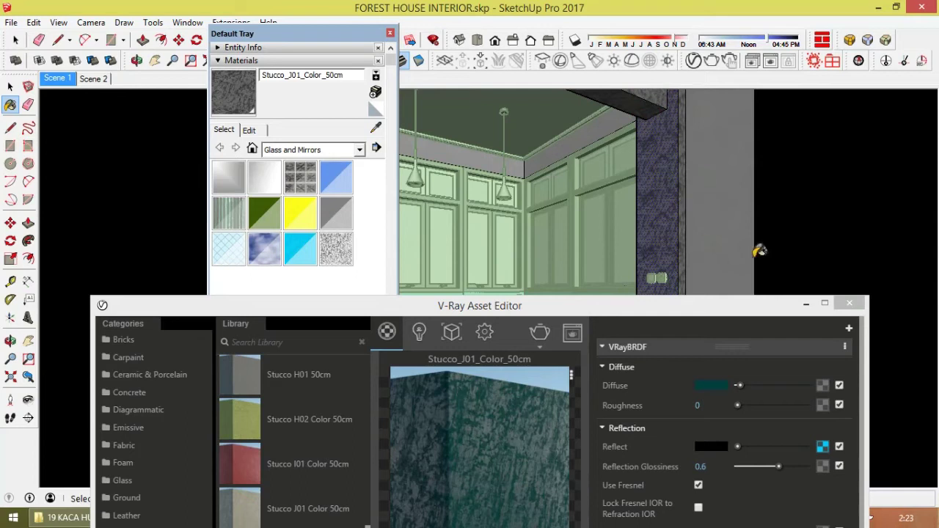
Close the V-Ray editor and select the centre window, corner window and wall groups
{"action": "left_click", "coordinate": [849, 303]}
{"action": "left_click", "coordinate": [16, 39]}
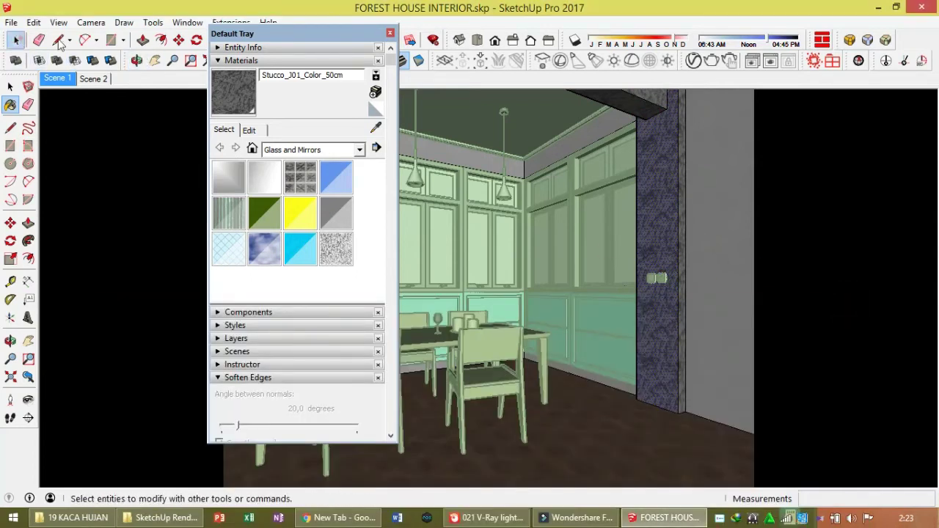
{"action": "left_click", "coordinate": [389, 33]}
{"action": "left_click", "coordinate": [446, 192]}
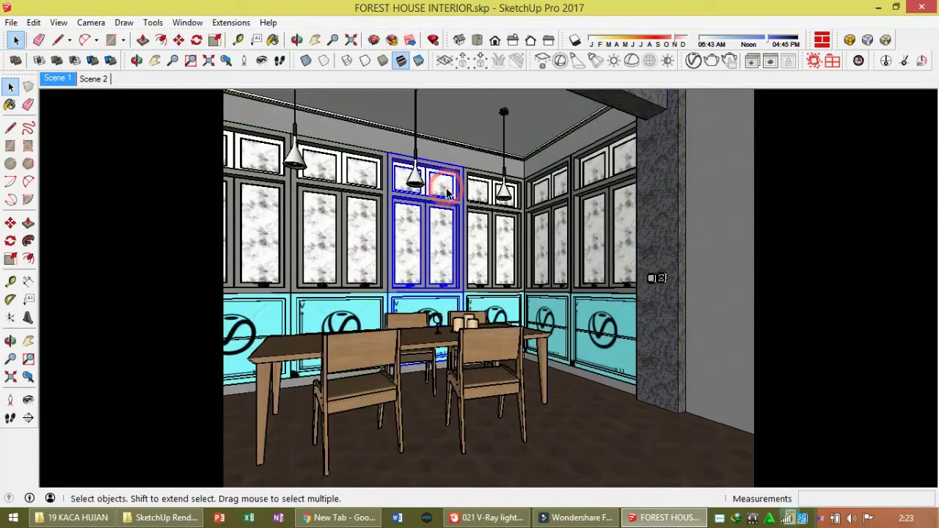
{"action": "left_click", "coordinate": [529, 253]}
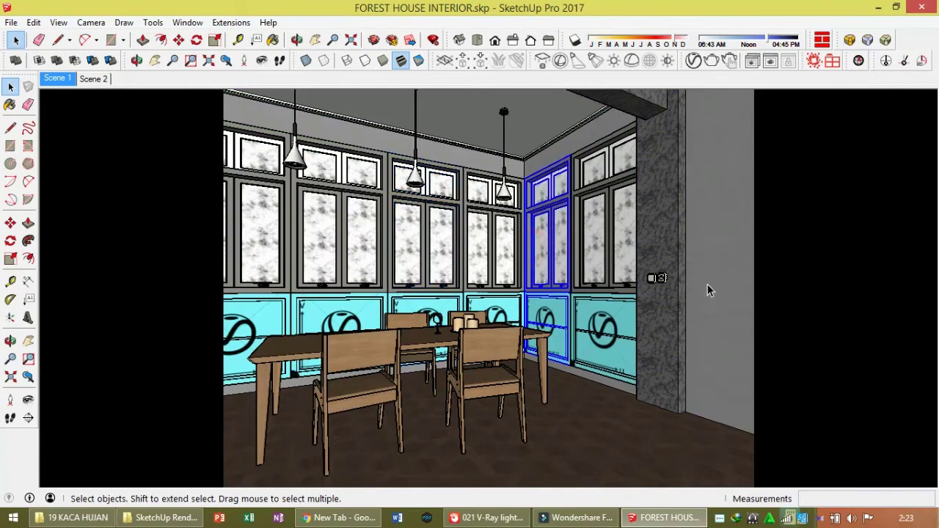
{"action": "left_click", "coordinate": [708, 290]}
{"action": "left_click", "coordinate": [11, 22]}
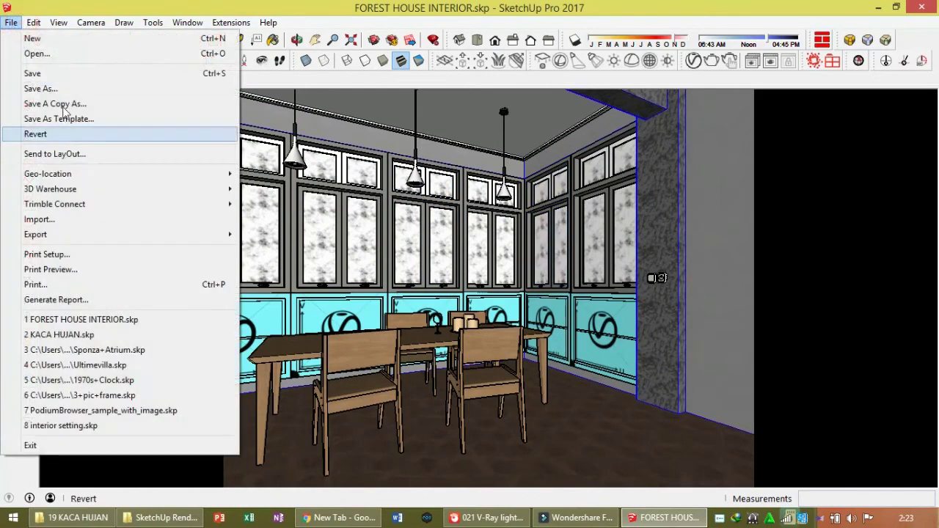
Save the model and draw a V-Ray plane light over the left window
{"action": "left_click", "coordinate": [59, 74]}
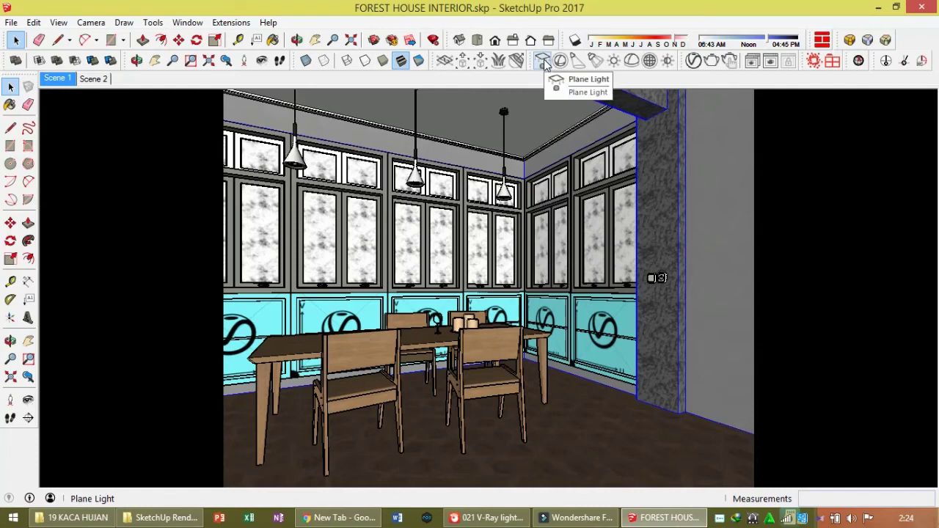
{"action": "middle_click_drag", "start_coordinate": [455, 293], "coordinate": [491, 276]}
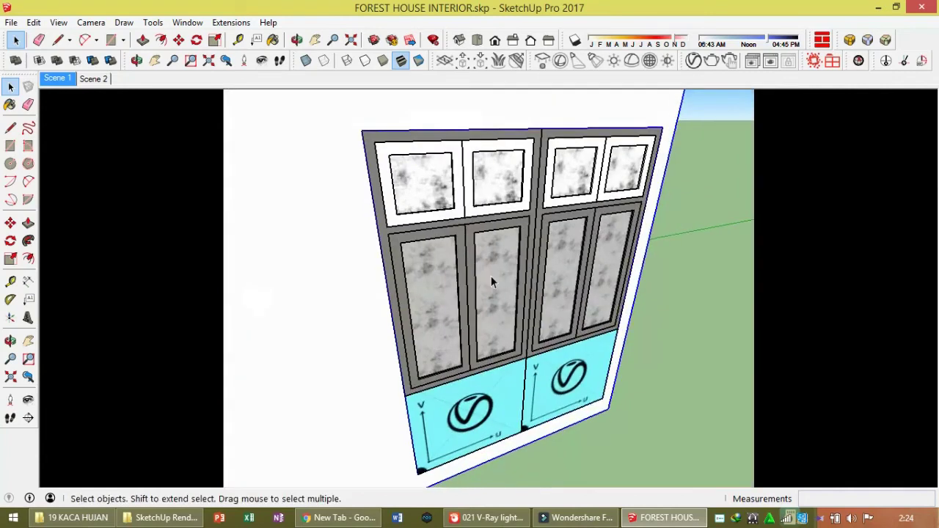
{"action": "left_click", "coordinate": [693, 328]}
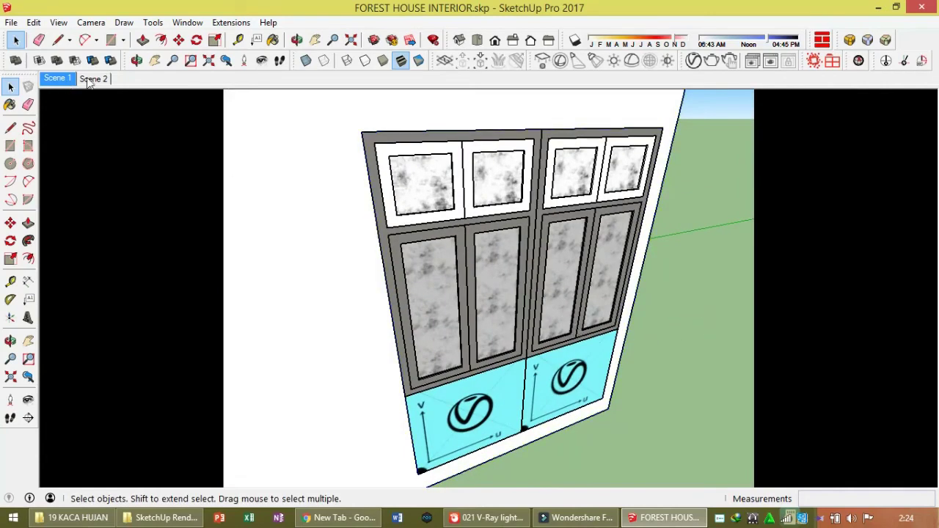
{"action": "left_click", "coordinate": [543, 61]}
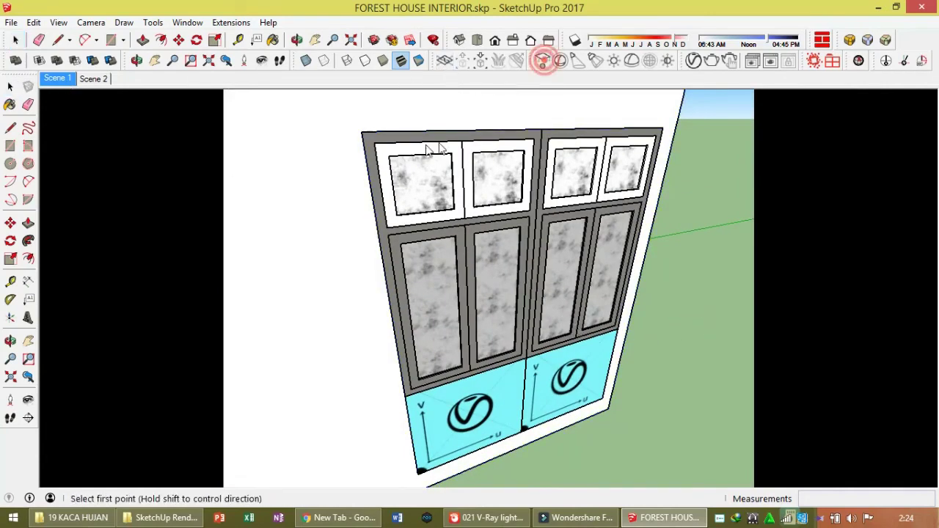
{"action": "left_click", "coordinate": [374, 143]}
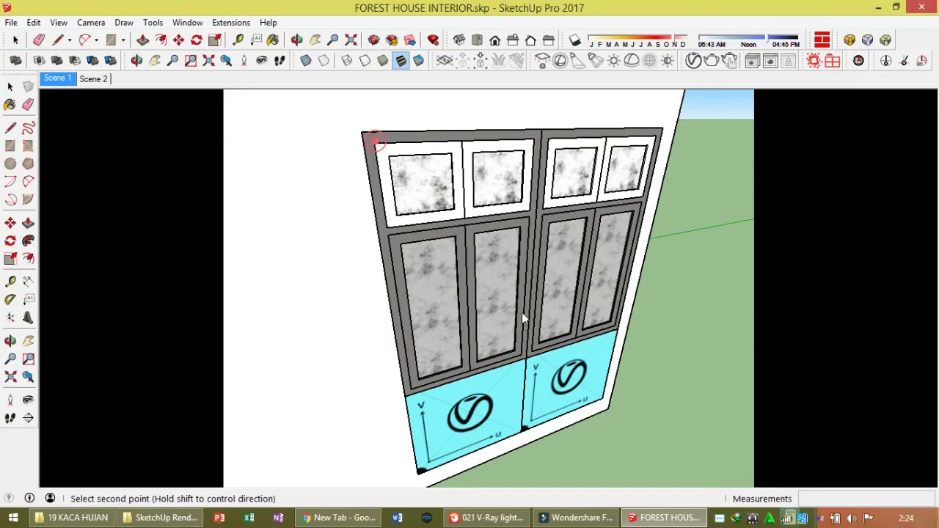
{"action": "left_click", "coordinate": [519, 355]}
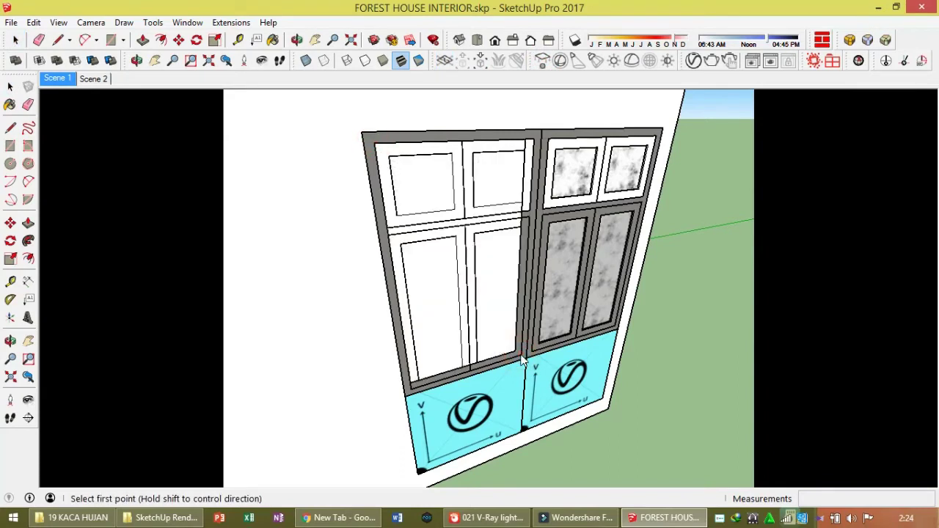
{"action": "key", "text": "space"}
{"action": "left_click", "coordinate": [491, 290]}
Rotate the left door 180° about its top edge
{"action": "mouse_move", "coordinate": [490, 207]}
{"action": "middle_mouse_down"}
{"action": "mouse_move", "coordinate": [352, 178]}
{"action": "mouse_move", "coordinate": [429, 187]}
{"action": "middle_mouse_up"}
{"action": "scroll", "coordinate": [429, 187], "scroll_direction": "up", "scroll_amount": 1}
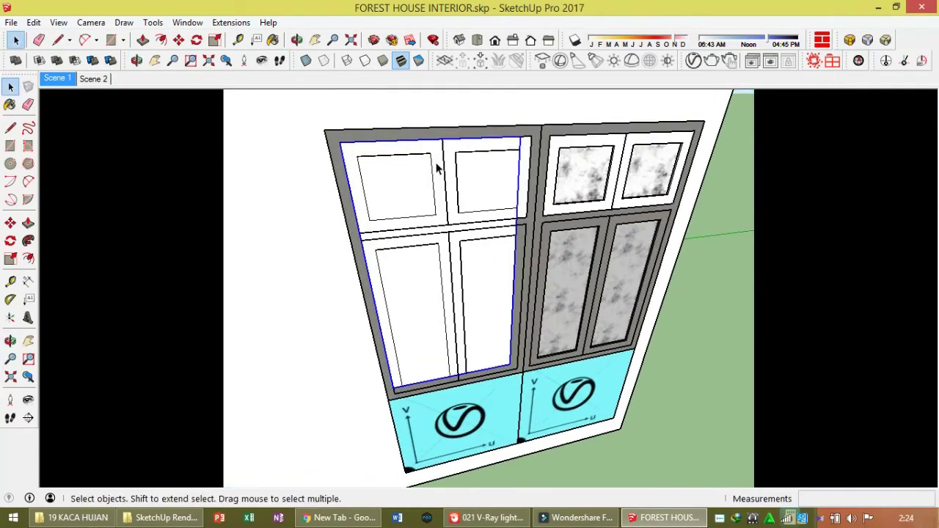
{"action": "key", "text": "q"}
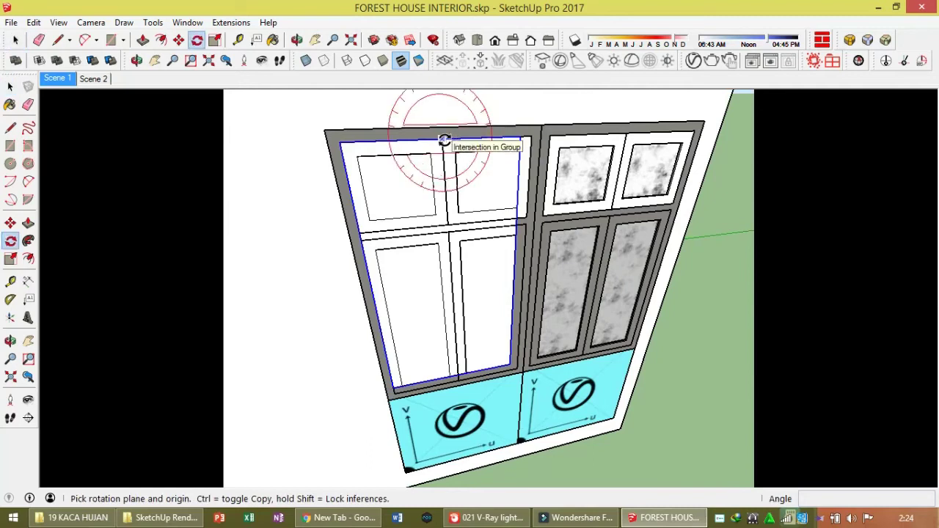
{"action": "left_click", "coordinate": [442, 139]}
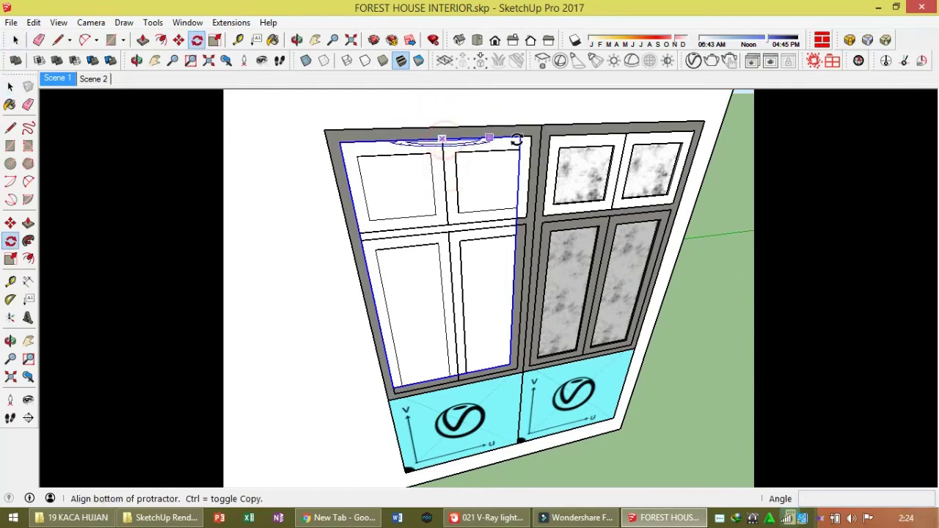
{"action": "left_click", "coordinate": [519, 138]}
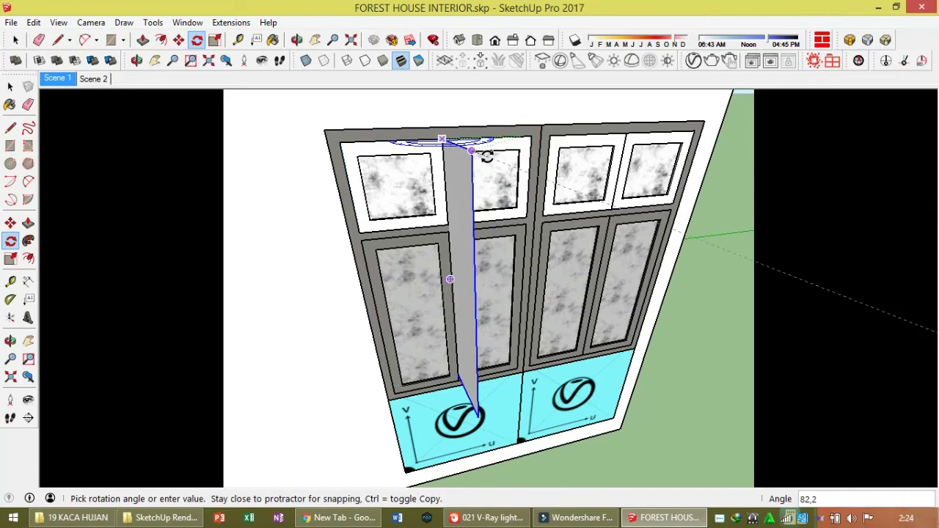
{"action": "type", "text": "180"}
{"action": "left_click", "coordinate": [486, 155]}
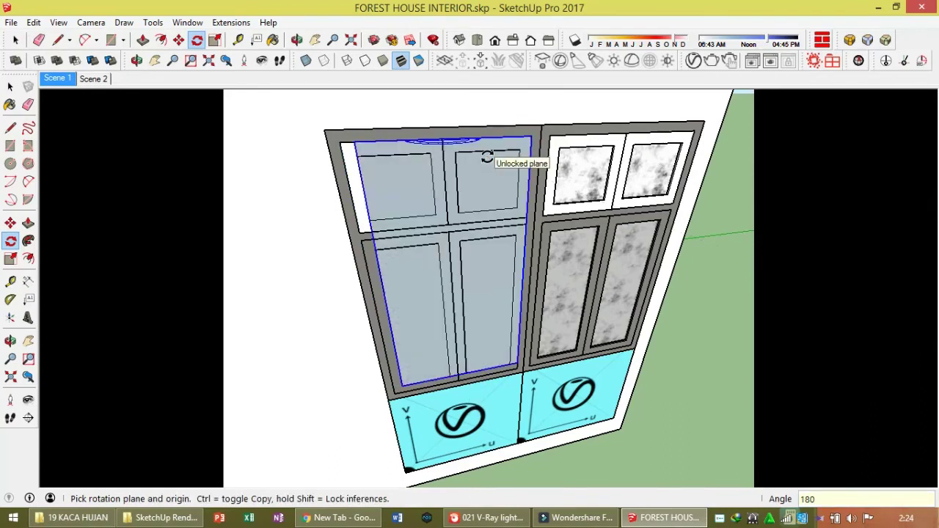
{"action": "key", "text": "space"}
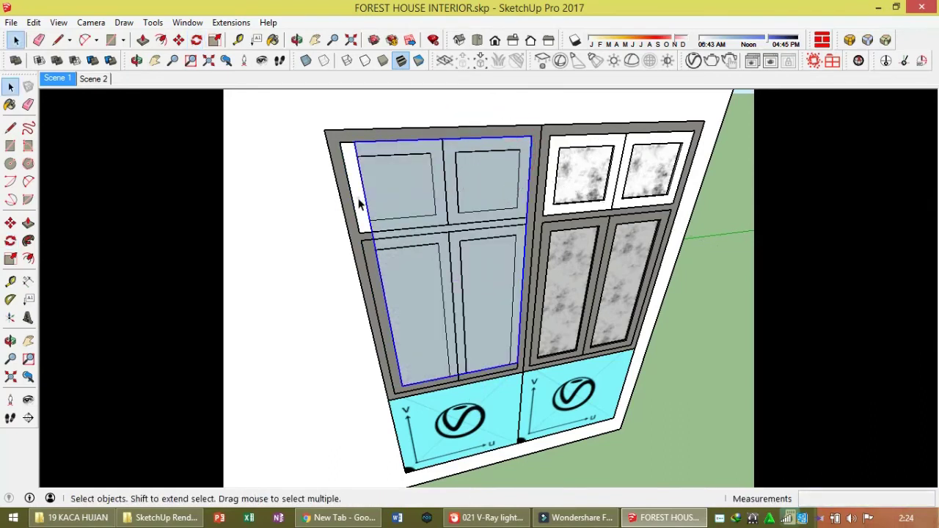
Open the door's nested groups and select its top frame piece
{"action": "double_click", "coordinate": [359, 204]}
{"action": "double_click", "coordinate": [359, 203]}
{"action": "left_click", "coordinate": [359, 203]}
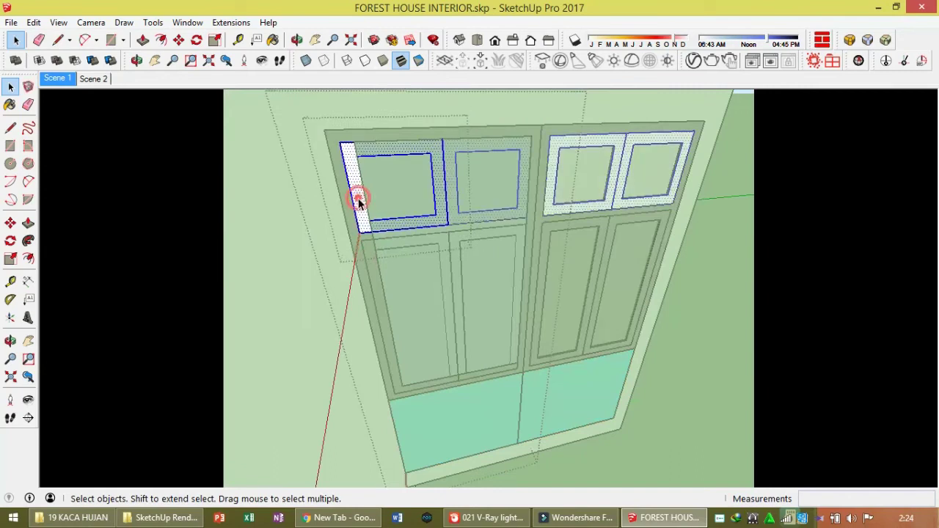
Sample Plastic_Simple_Blurry_Gray from the upper windows with the Paint Bucket eyedropper
{"action": "key", "text": "b"}
{"action": "left_click", "coordinate": [376, 127]}
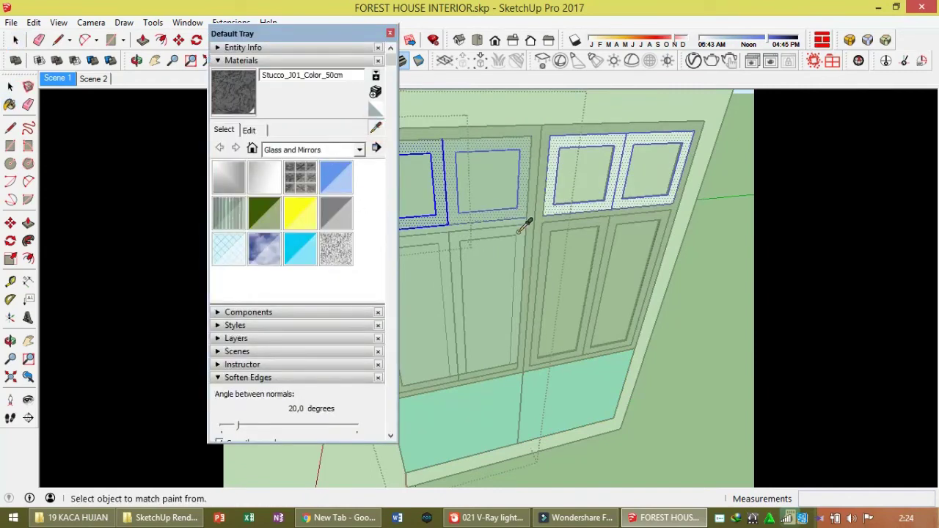
{"action": "left_click", "coordinate": [519, 232]}
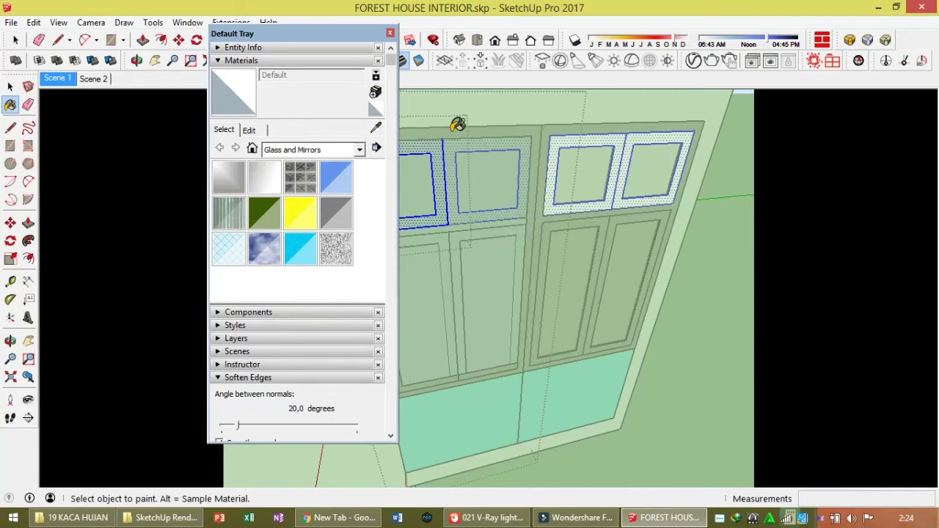
{"action": "mouse_move", "coordinate": [493, 227]}
{"action": "middle_mouse_down"}
{"action": "mouse_move", "coordinate": [698, 220]}
{"action": "mouse_move", "coordinate": [829, 199]}
{"action": "middle_mouse_up"}
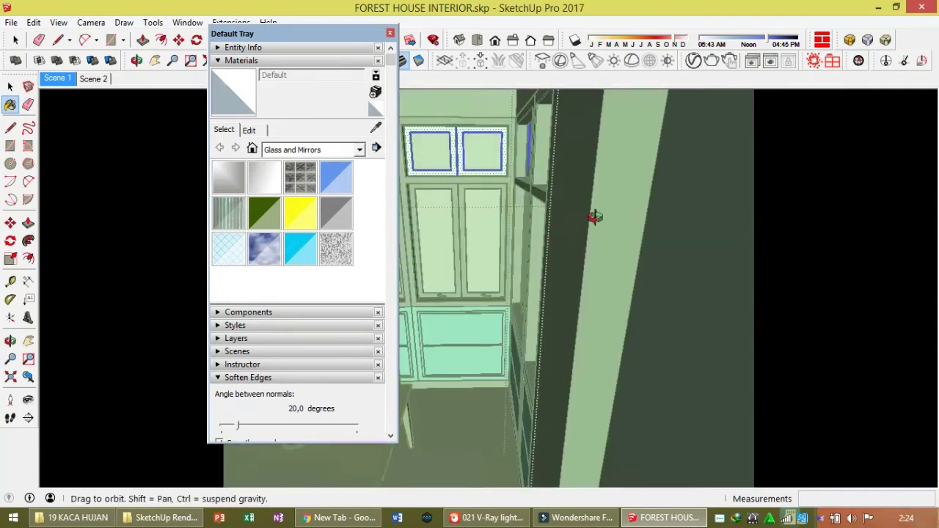
{"action": "middle_click_drag", "start_coordinate": [594, 215], "coordinate": [642, 216]}
{"action": "left_click", "coordinate": [375, 130]}
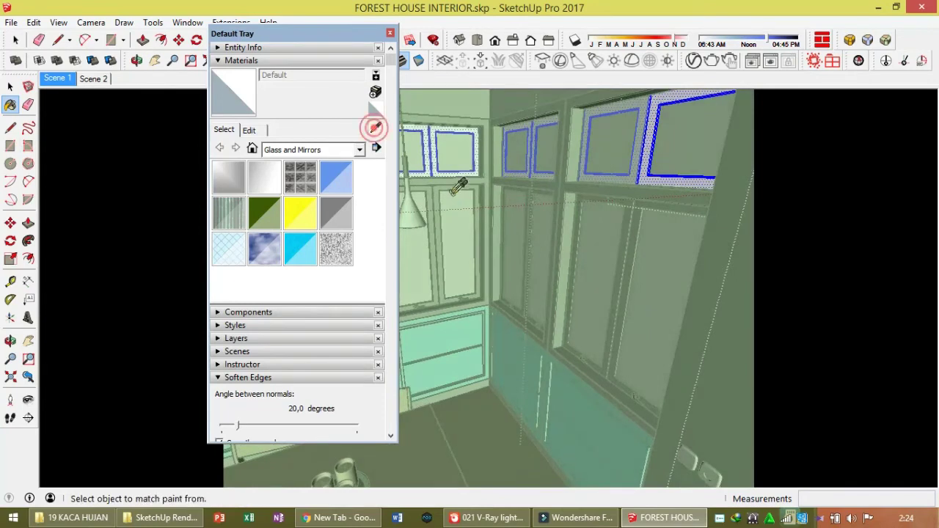
{"action": "left_click", "coordinate": [439, 201]}
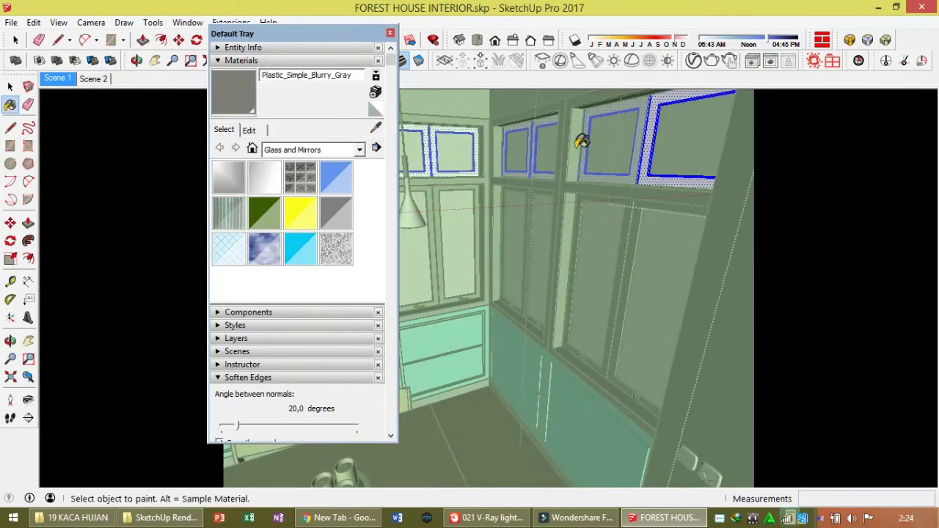
{"action": "mouse_move", "coordinate": [487, 209]}
{"action": "middle_mouse_down"}
{"action": "mouse_move", "coordinate": [374, 223]}
{"action": "mouse_move", "coordinate": [610, 248]}
{"action": "mouse_move", "coordinate": [495, 306]}
{"action": "middle_mouse_up"}
{"action": "key", "text": "x"}
Copy the left door group onto the right cabinet's corner
{"action": "left_click", "coordinate": [494, 306]}
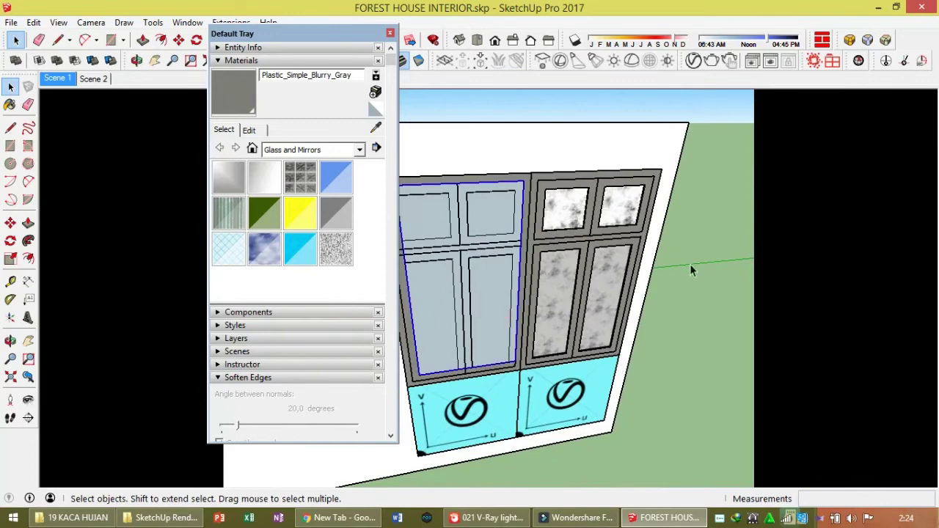
{"action": "key", "text": "m"}
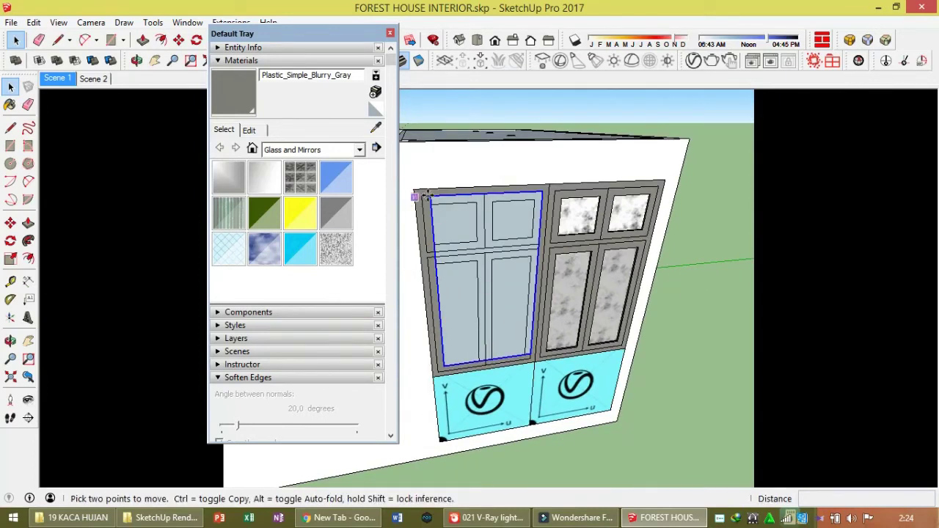
{"action": "key", "text": "ctrl"}
{"action": "left_click", "coordinate": [430, 196]}
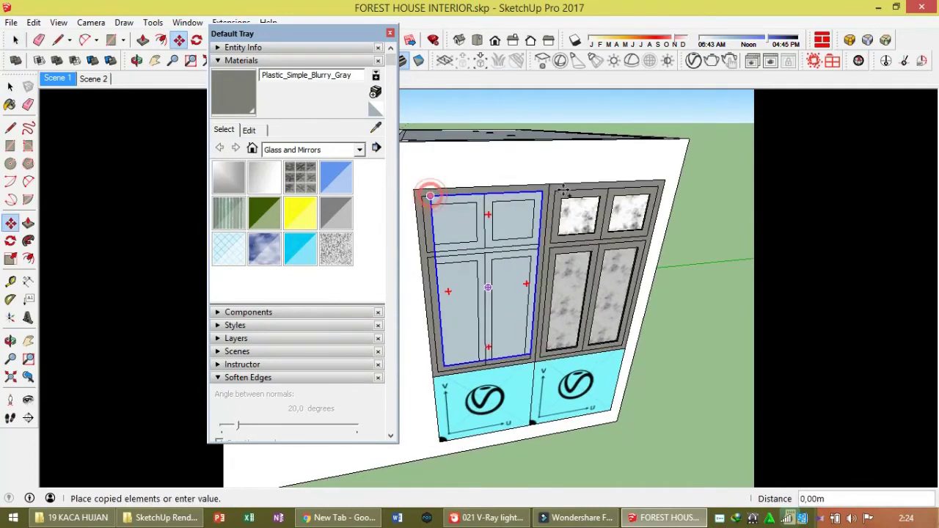
{"action": "scroll", "coordinate": [569, 191], "scroll_direction": "up", "scroll_amount": 1}
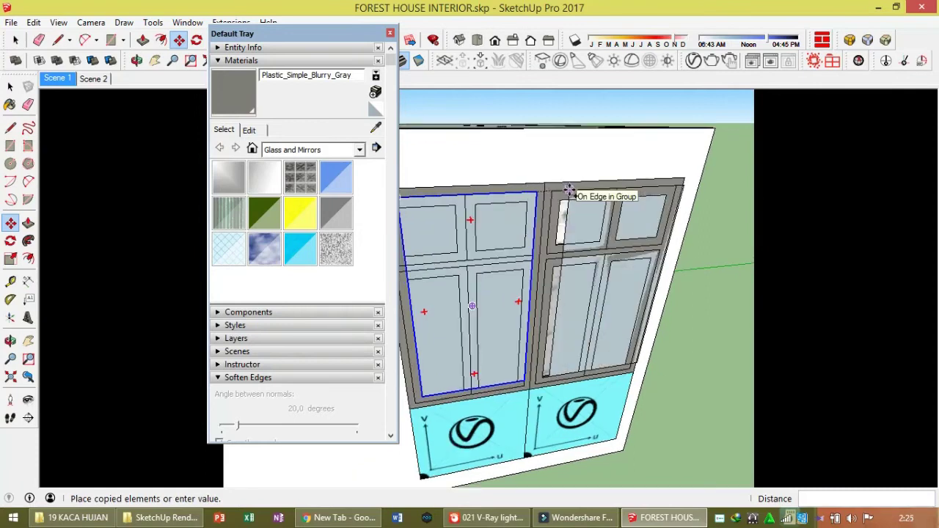
{"action": "scroll", "coordinate": [570, 190], "scroll_direction": "up", "scroll_amount": 2}
{"action": "scroll", "coordinate": [570, 191], "scroll_direction": "up", "scroll_amount": 2}
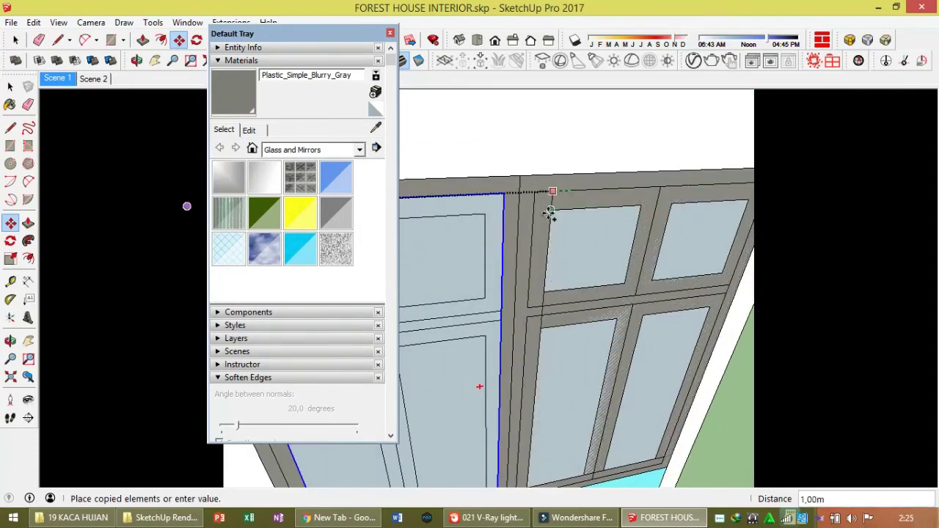
{"action": "left_click", "coordinate": [575, 190]}
{"action": "scroll", "coordinate": [579, 189], "scroll_direction": "down", "scroll_amount": 2}
{"action": "scroll", "coordinate": [573, 204], "scroll_direction": "down", "scroll_amount": 1}
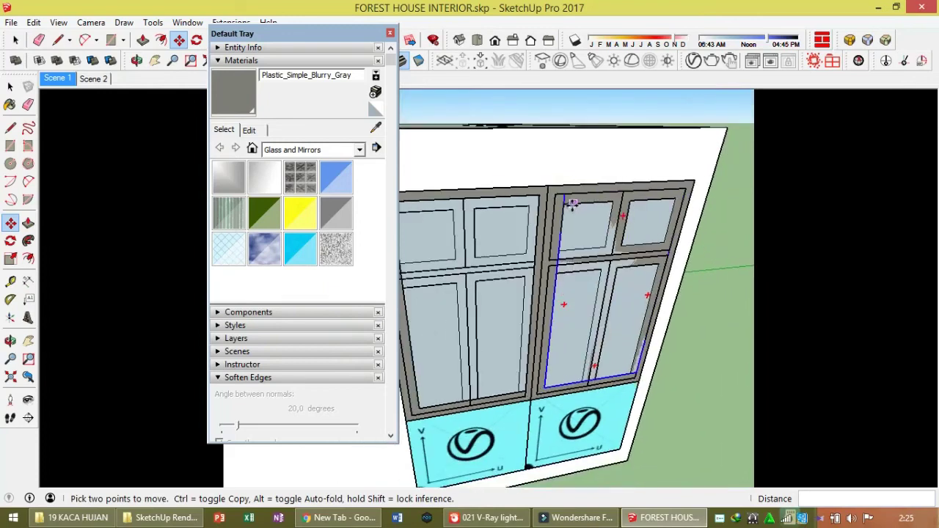
{"action": "key", "text": "space"}
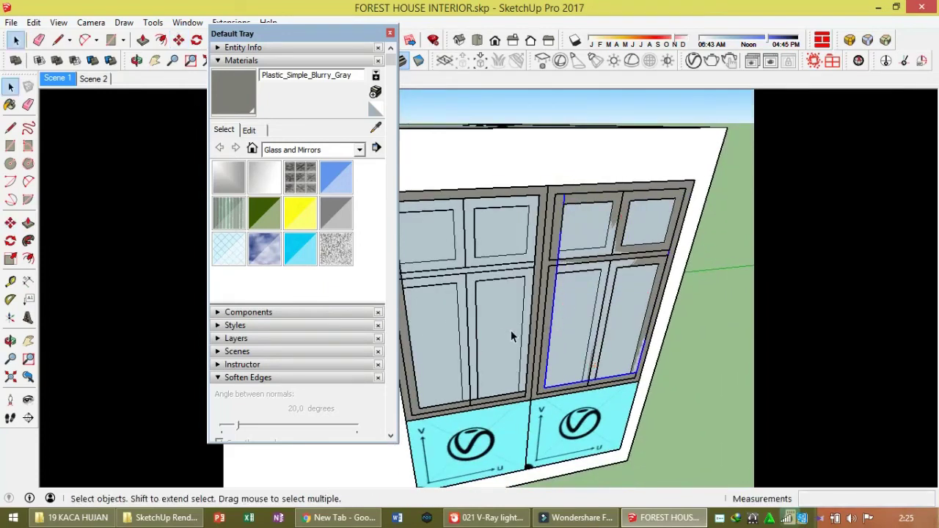
Push the two door panels outward toward the viewer by an exact offset
{"action": "left_click", "coordinate": [502, 336]}
{"action": "key", "text": "m"}
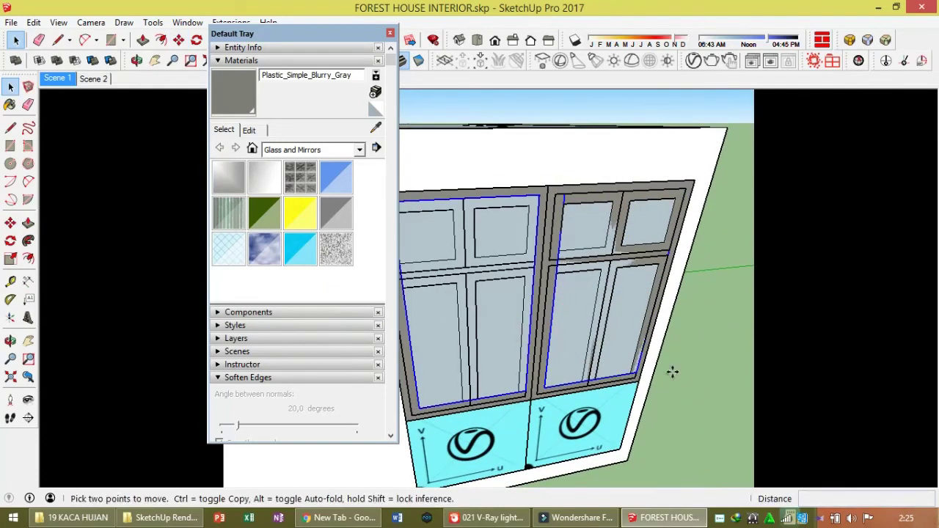
{"action": "left_click", "coordinate": [669, 374]}
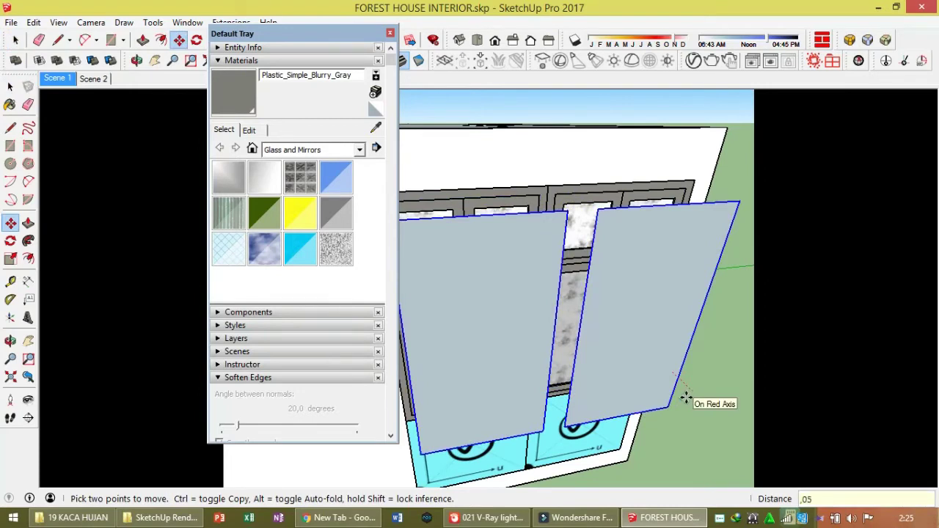
{"action": "key", "text": "Return"}
{"action": "middle_click_drag", "start_coordinate": [656, 367], "coordinate": [500, 359]}
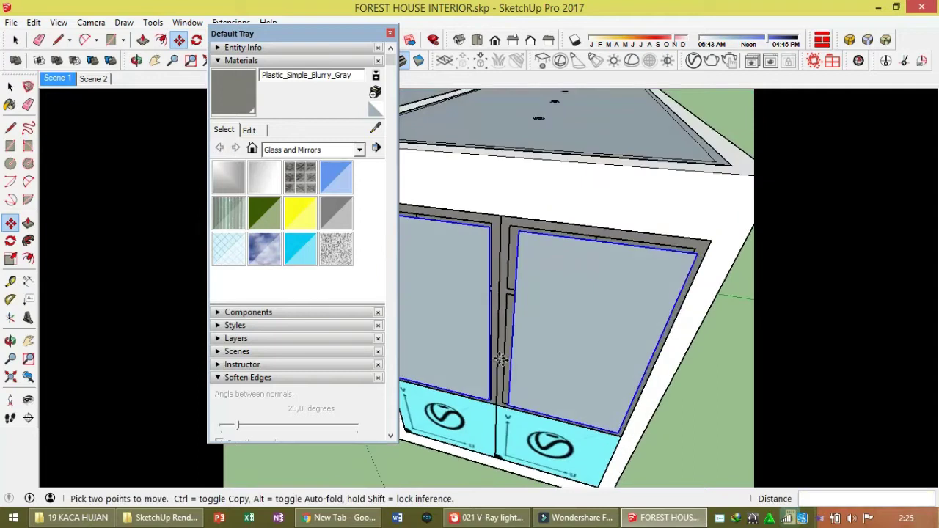
{"action": "scroll", "coordinate": [500, 359], "scroll_direction": "down", "scroll_amount": 4}
{"action": "key", "text": "space"}
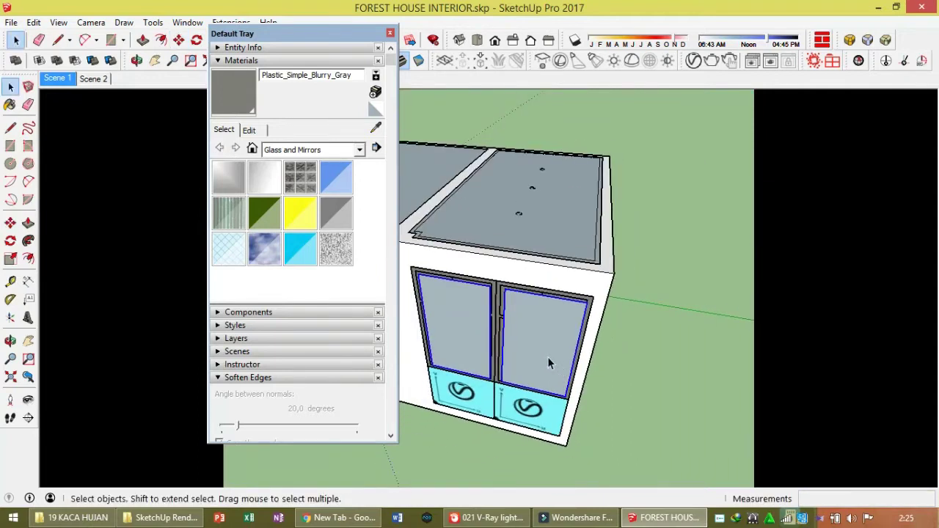
Swing the doors out 90° about the cabinet's lower corner
{"action": "key", "text": "q"}
{"action": "left_click", "coordinate": [617, 448]}
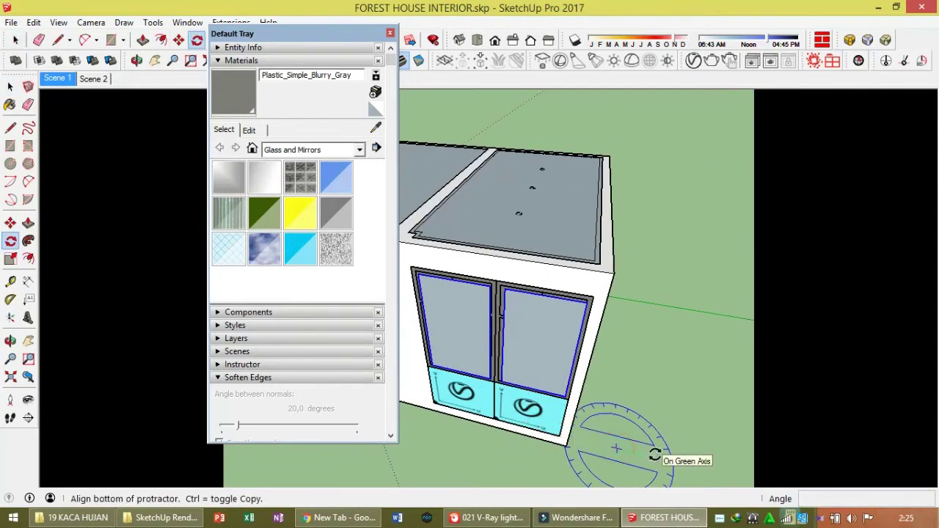
{"action": "left_click", "coordinate": [655, 456]}
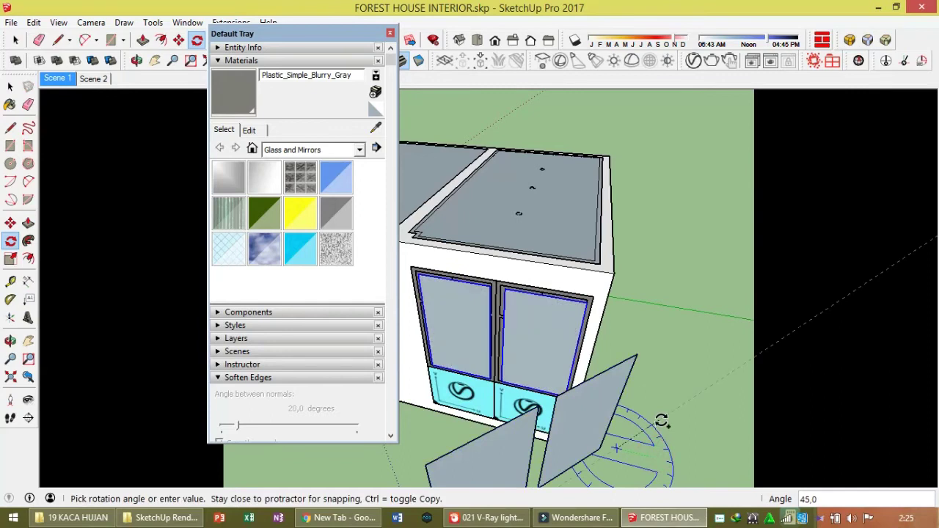
{"action": "type", "text": "90"}
{"action": "left_click", "coordinate": [661, 420]}
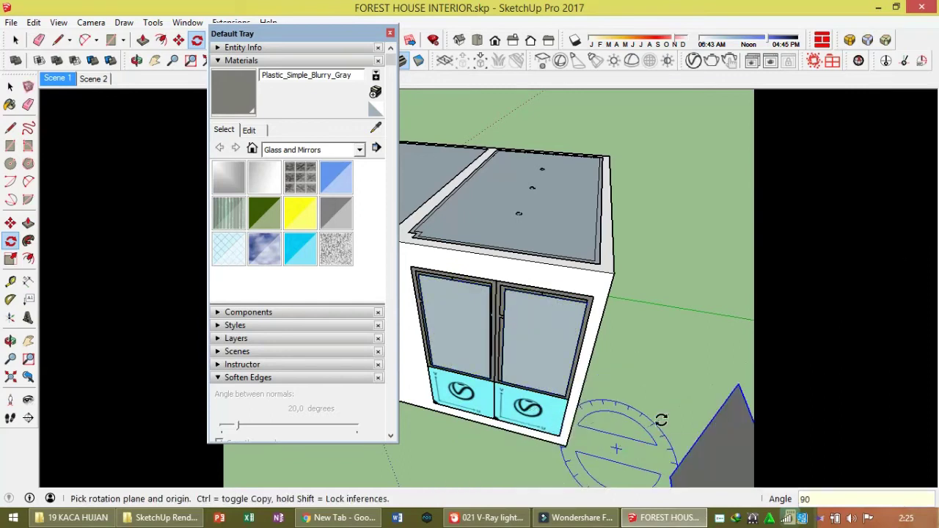
{"action": "mouse_move", "coordinate": [661, 422]}
{"action": "middle_mouse_down"}
{"action": "mouse_move", "coordinate": [499, 361]}
{"action": "mouse_move", "coordinate": [414, 382]}
{"action": "middle_mouse_up"}
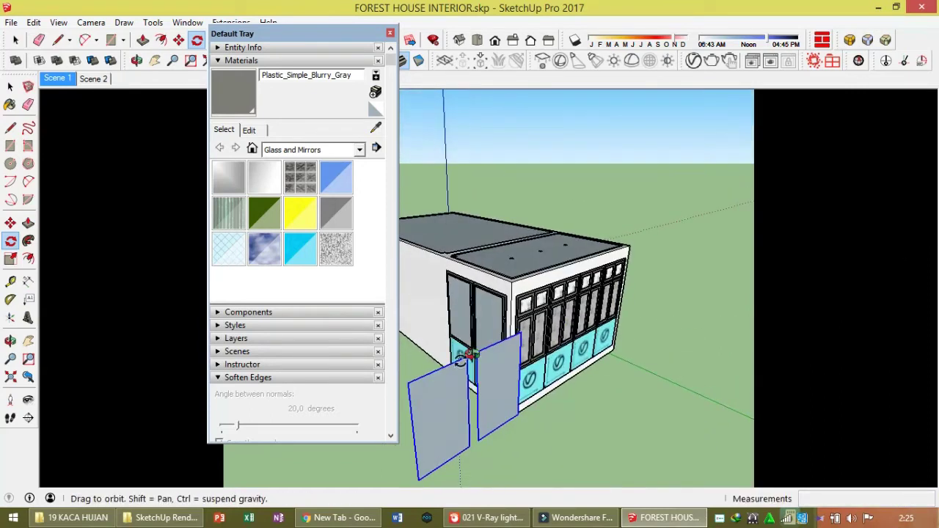
Begin moving the rotated doors from their corner
{"action": "key", "text": "m"}
{"action": "left_click", "coordinate": [408, 383]}
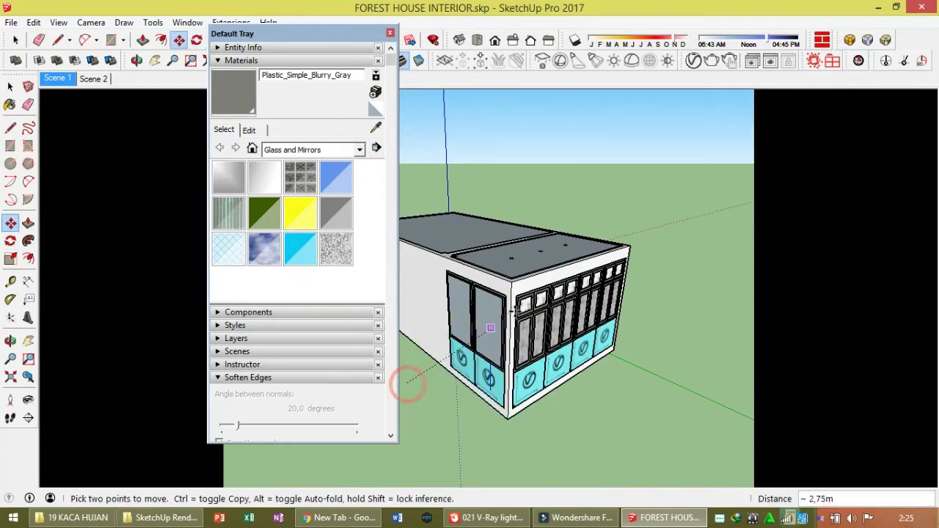
{"action": "scroll", "coordinate": [440, 359], "scroll_direction": "up", "scroll_amount": 2}
{"action": "scroll", "coordinate": [477, 330], "scroll_direction": "up", "scroll_amount": 2}
{"action": "scroll", "coordinate": [514, 301], "scroll_direction": "up", "scroll_amount": 3}
{"action": "scroll", "coordinate": [522, 292], "scroll_direction": "up", "scroll_amount": 1}
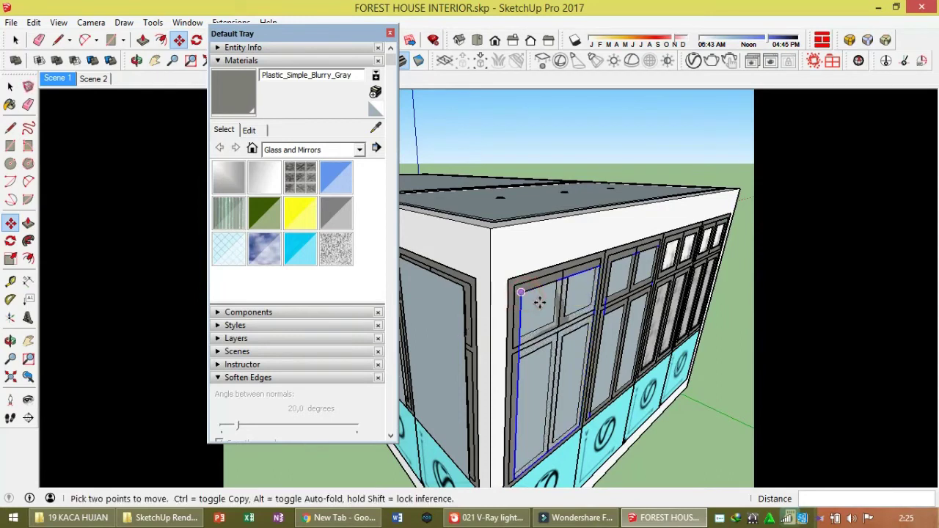
Copy the window panes onto the next window bay
{"action": "mouse_move", "coordinate": [614, 298]}
{"action": "middle_mouse_down"}
{"action": "mouse_move", "coordinate": [456, 319]}
{"action": "mouse_move", "coordinate": [485, 305]}
{"action": "middle_mouse_up"}
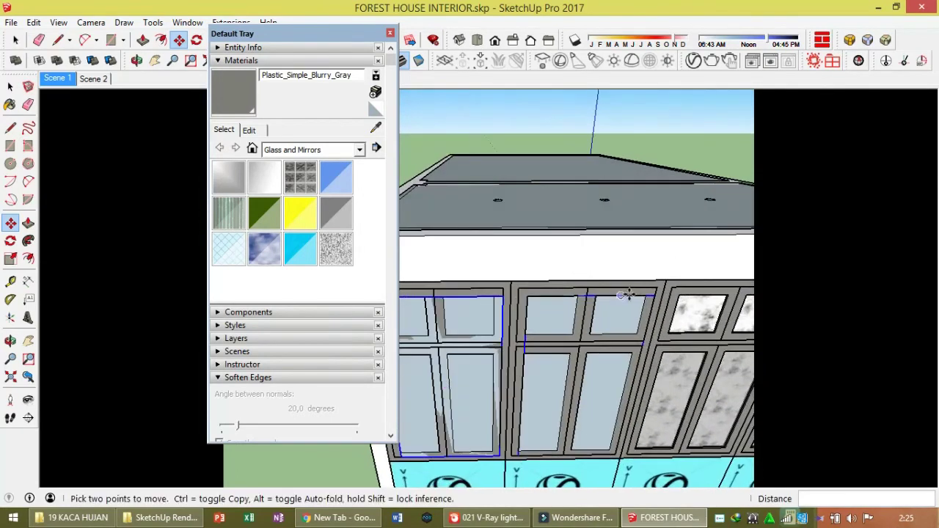
{"action": "scroll", "coordinate": [627, 295], "scroll_direction": "down", "scroll_amount": 2}
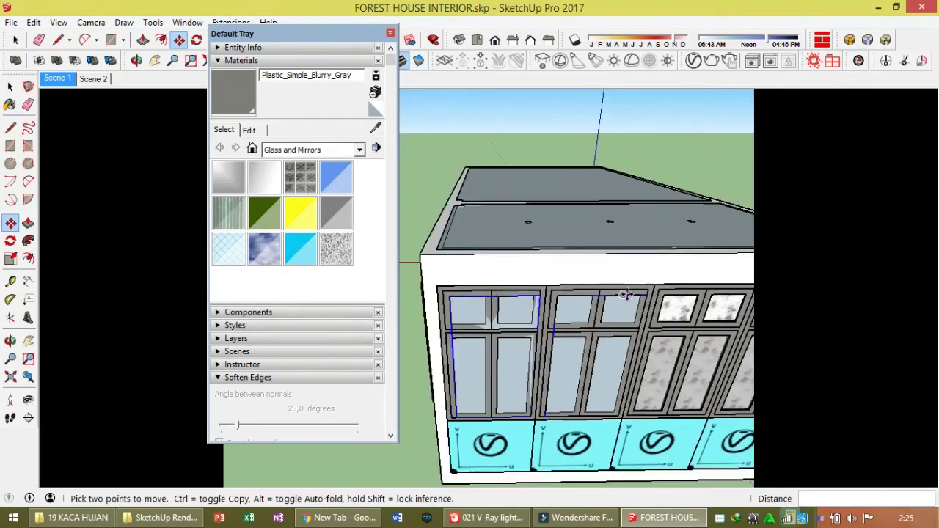
{"action": "left_click", "coordinate": [450, 297]}
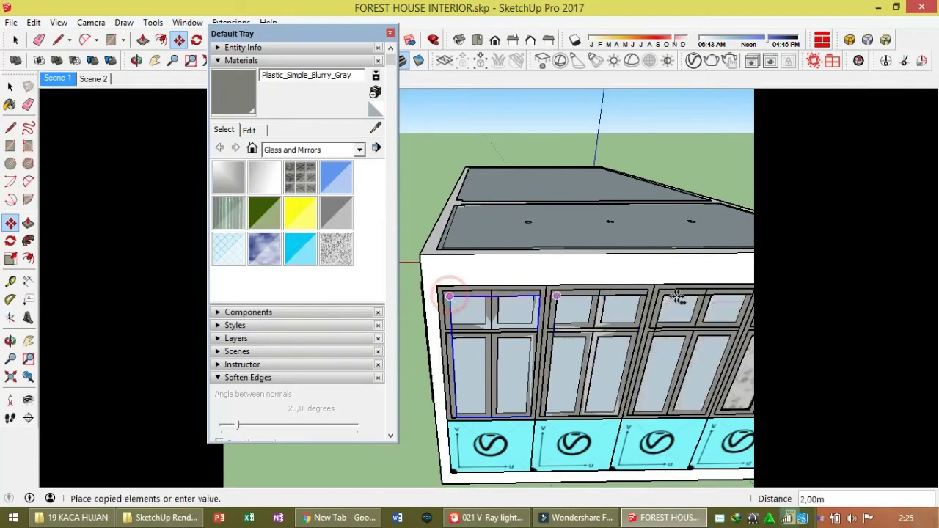
{"action": "left_click", "coordinate": [666, 296]}
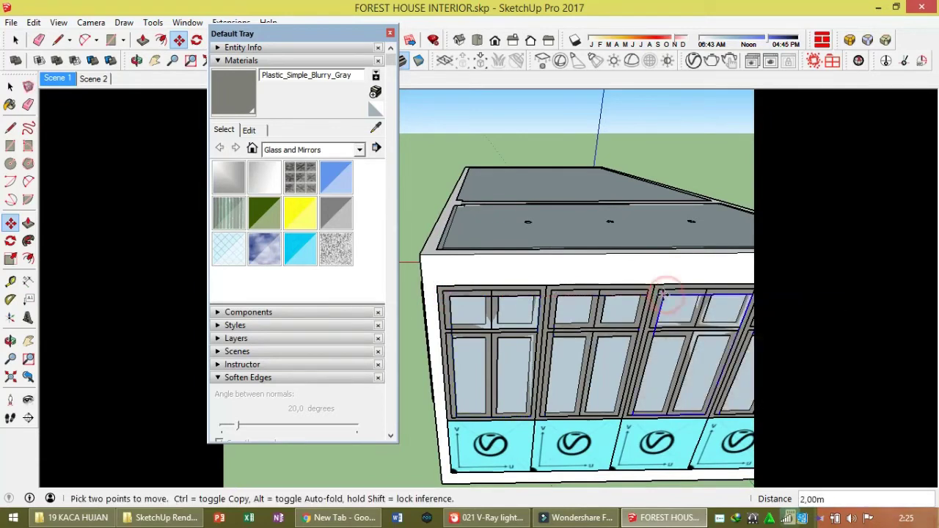
{"action": "key", "text": "space"}
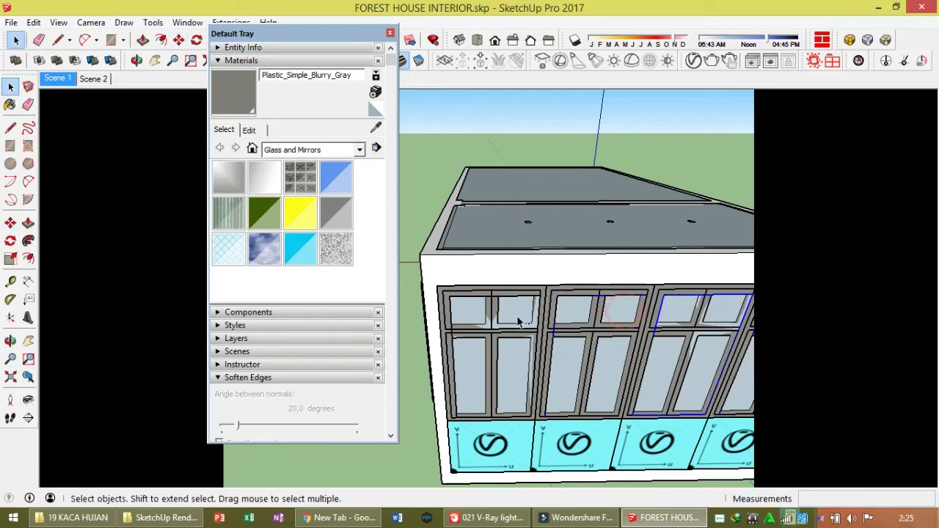
Move both window groups 0,05 m along the green axis into the frames
{"action": "left_click", "coordinate": [518, 312], "text": "shift"}
{"action": "scroll", "coordinate": [543, 254], "scroll_direction": "down", "scroll_amount": 3}
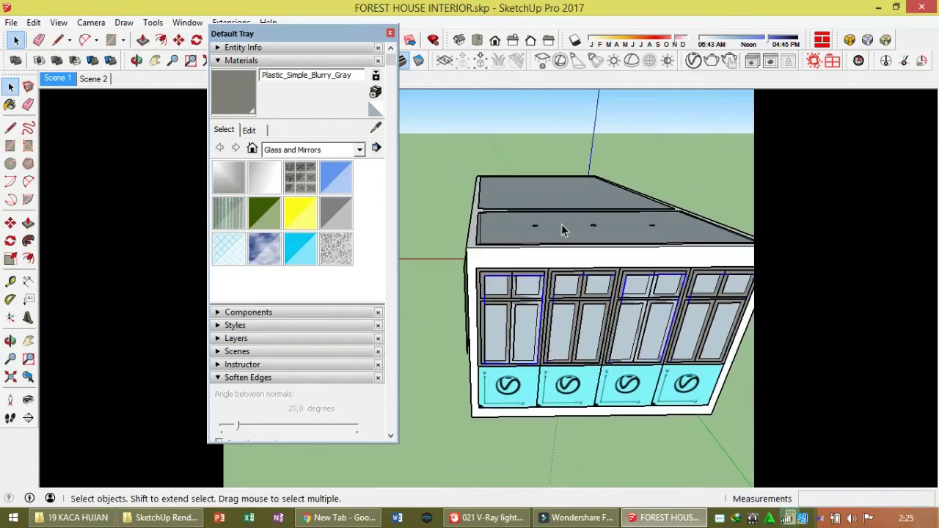
{"action": "middle_click_drag", "start_coordinate": [562, 224], "coordinate": [475, 394]}
{"action": "key", "text": "m"}
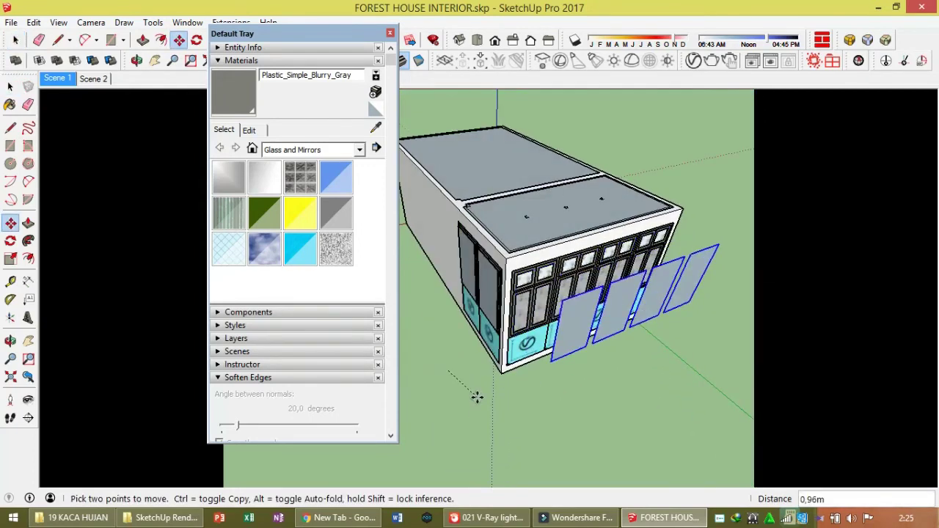
{"action": "type", "text": ",05"}
{"action": "key", "text": "Return"}
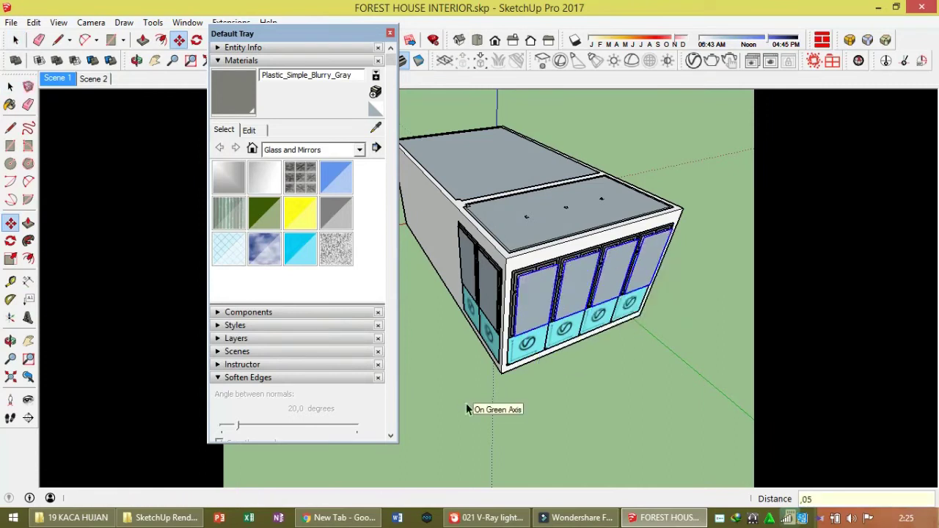
{"action": "key", "text": "space"}
{"action": "left_click", "coordinate": [581, 394]}
{"action": "middle_click_drag", "start_coordinate": [580, 393], "coordinate": [402, 204]}
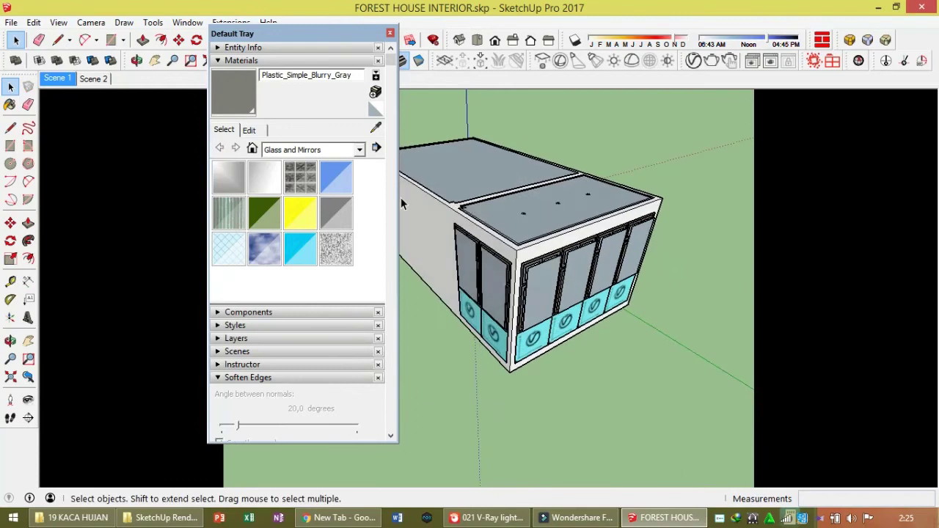
Turn the V-Ray Rectangle Light into a Simple portal light in the Asset Editor's Lights list
{"action": "left_click", "coordinate": [390, 33]}
{"action": "left_click", "coordinate": [693, 60]}
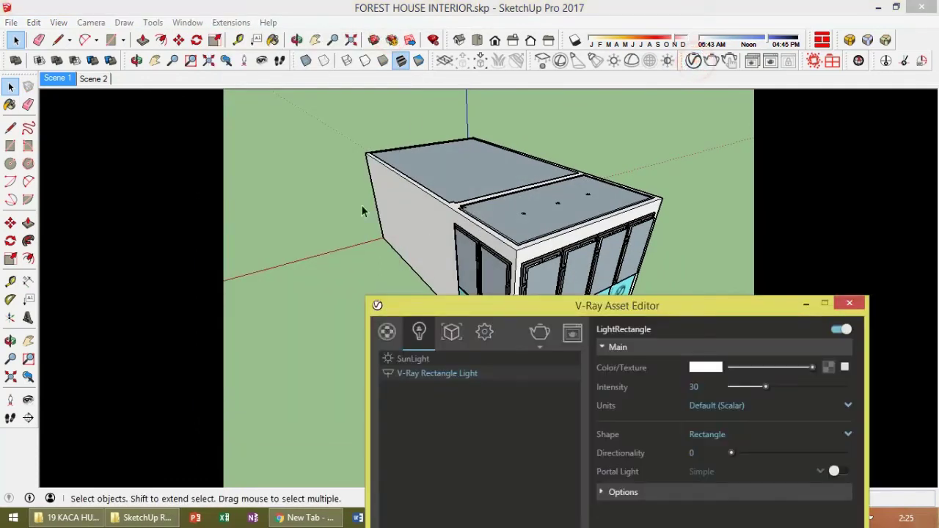
{"action": "left_click_drag", "start_coordinate": [444, 306], "coordinate": [249, 94]}
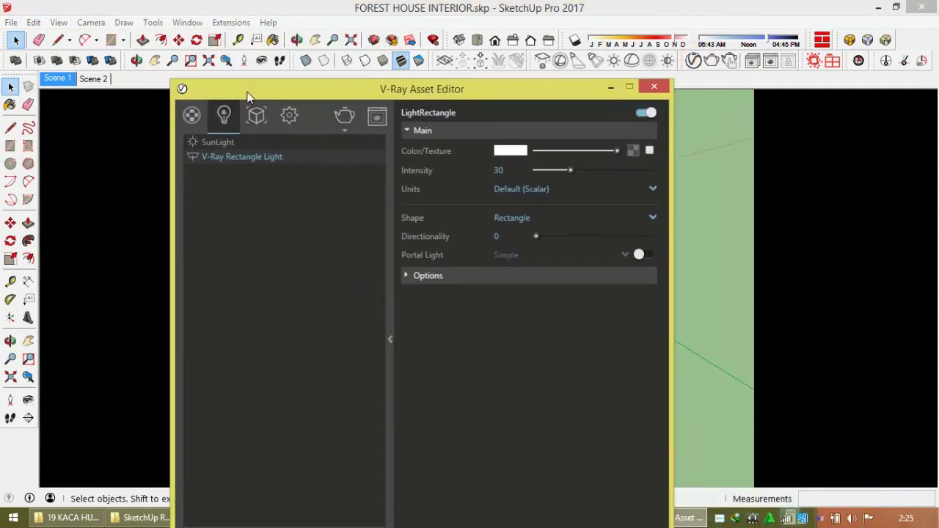
{"action": "left_click", "coordinate": [643, 257]}
{"action": "left_click", "coordinate": [541, 256]}
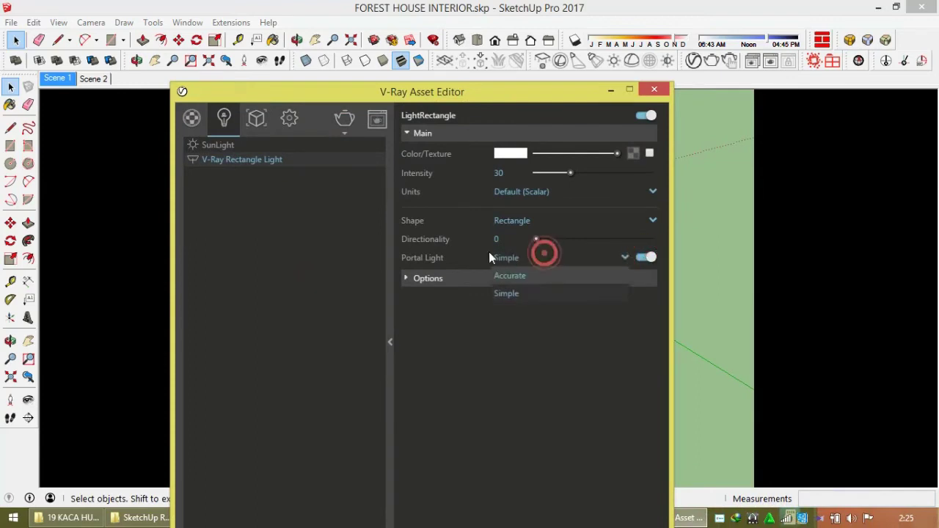
{"action": "left_click", "coordinate": [517, 293]}
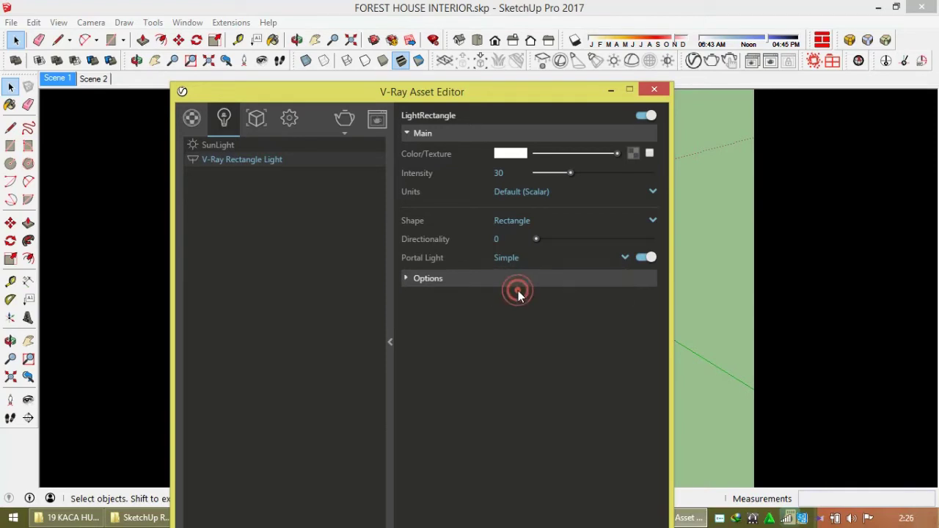
{"action": "left_click", "coordinate": [449, 281]}
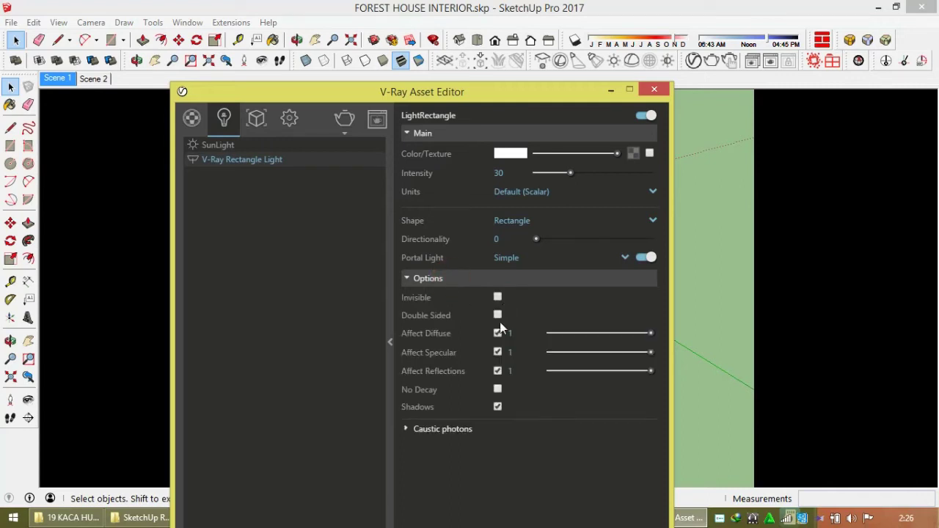
{"action": "left_click", "coordinate": [543, 278]}
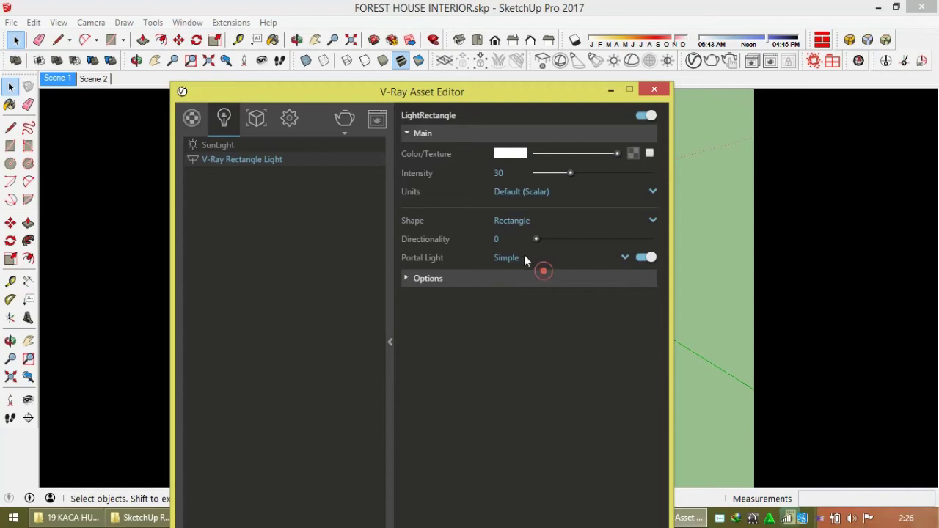
{"action": "left_click", "coordinate": [249, 145]}
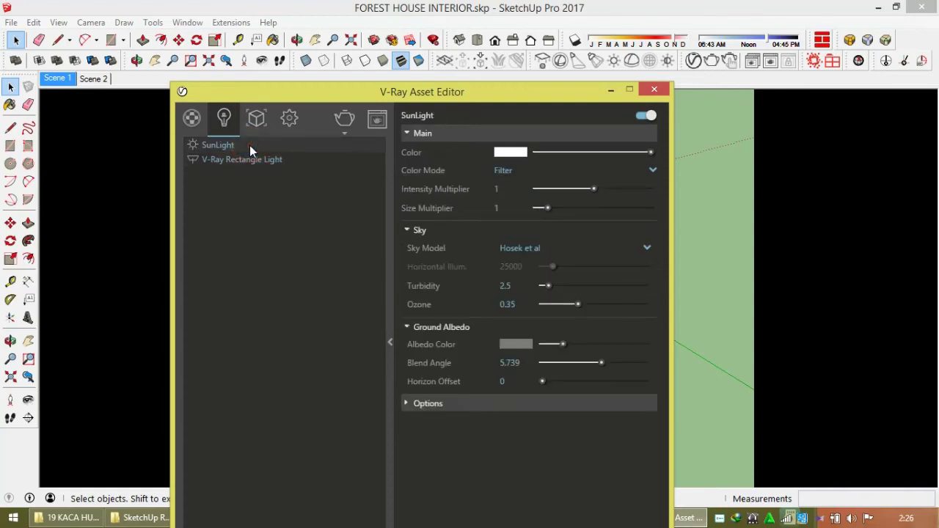
{"action": "left_click_drag", "start_coordinate": [220, 93], "coordinate": [361, 305]}
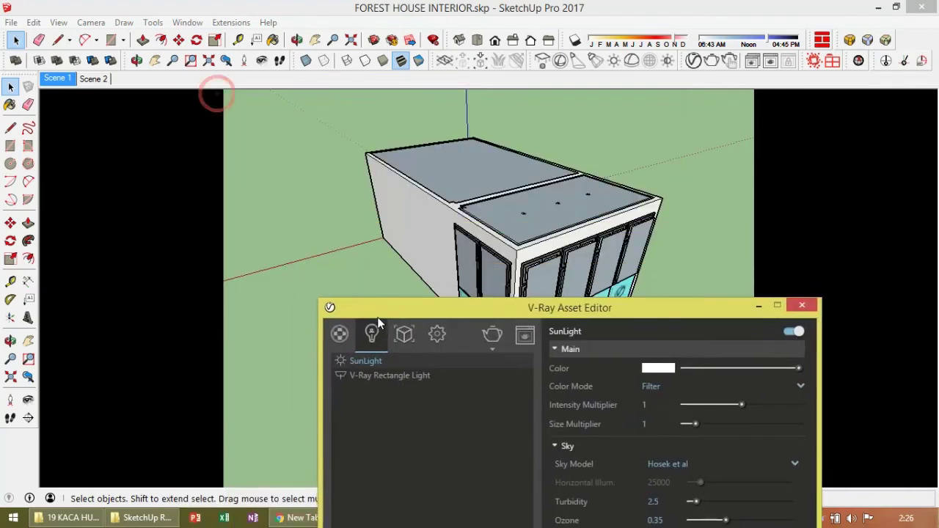
Go to Scene 1, orbit around the dining room and house, then reopen the V-Ray Asset Editor
{"action": "left_click", "coordinate": [52, 85]}
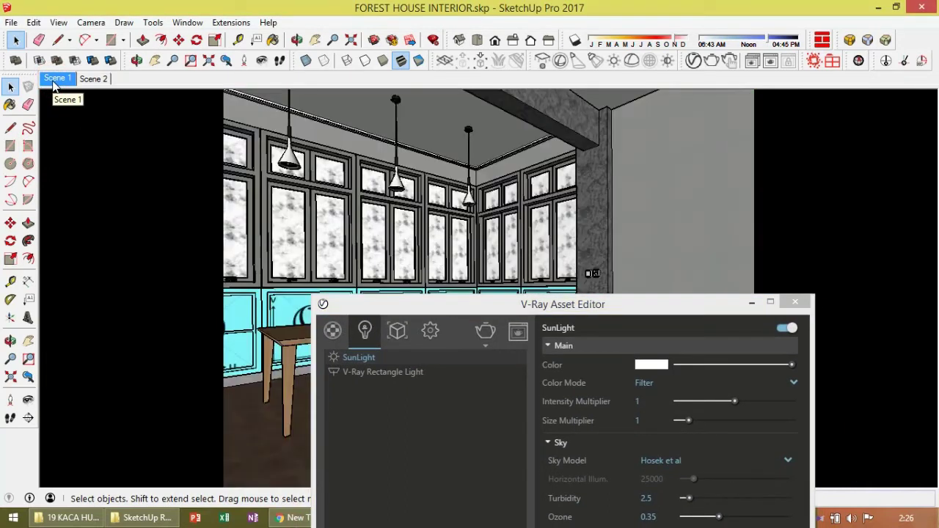
{"action": "left_click", "coordinate": [796, 302]}
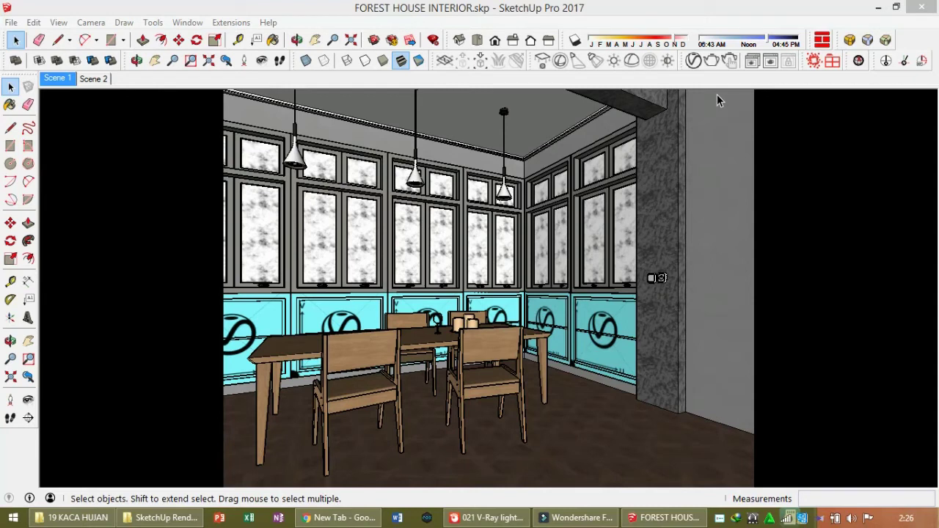
{"action": "key", "text": "o"}
{"action": "left_click_drag", "start_coordinate": [638, 164], "coordinate": [372, 314]}
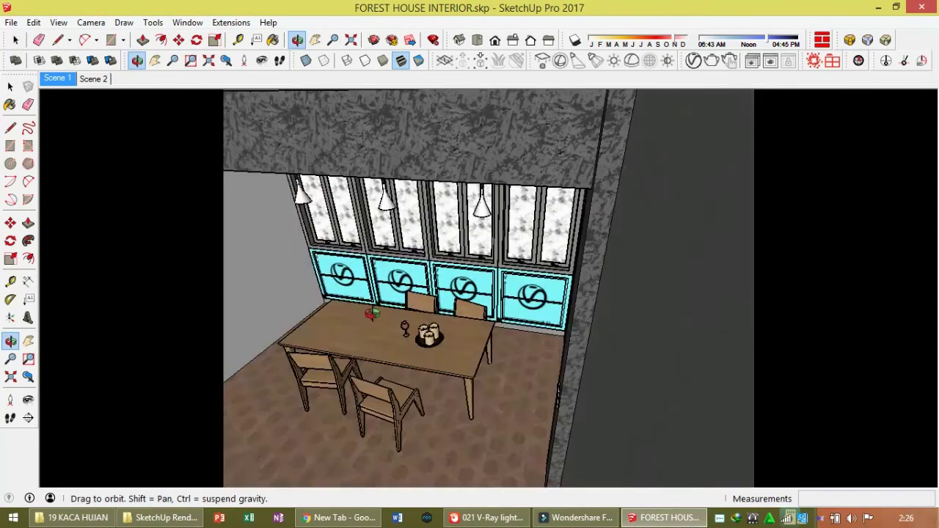
{"action": "key", "text": "space"}
{"action": "scroll", "coordinate": [486, 267], "scroll_direction": "down", "scroll_amount": 5}
{"action": "scroll", "coordinate": [556, 268], "scroll_direction": "down", "scroll_amount": 3}
{"action": "middle_click_drag", "start_coordinate": [570, 303], "coordinate": [564, 242]}
{"action": "scroll", "coordinate": [672, 99], "scroll_direction": "up", "scroll_amount": 2}
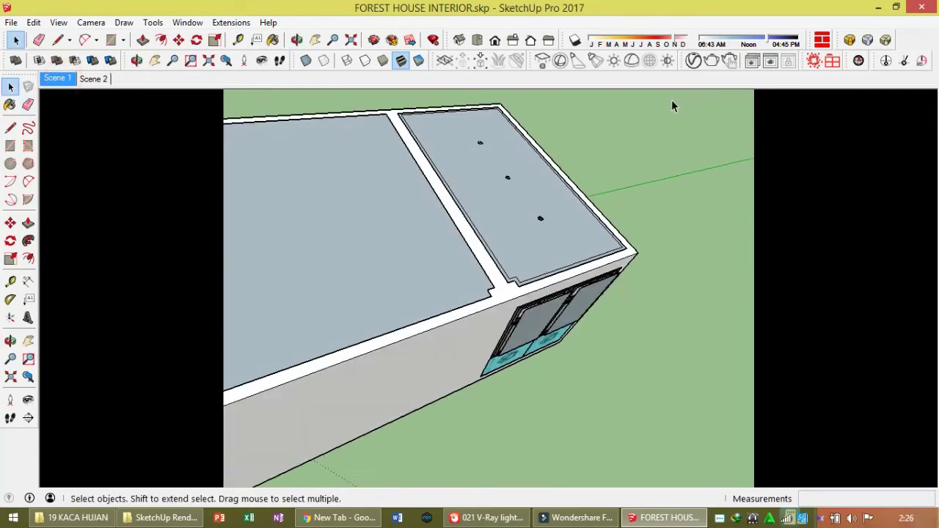
{"action": "left_click", "coordinate": [693, 60]}
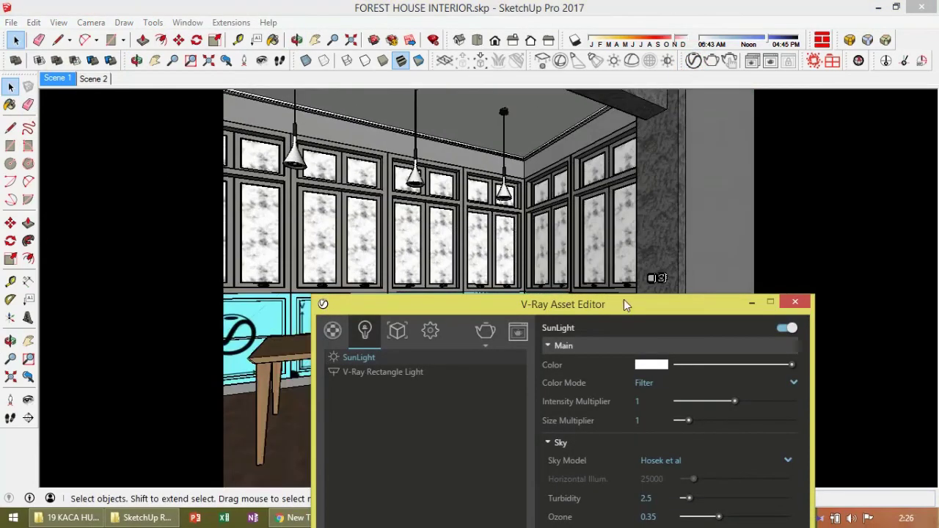
{"action": "left_click_drag", "start_coordinate": [623, 304], "coordinate": [700, 98]}
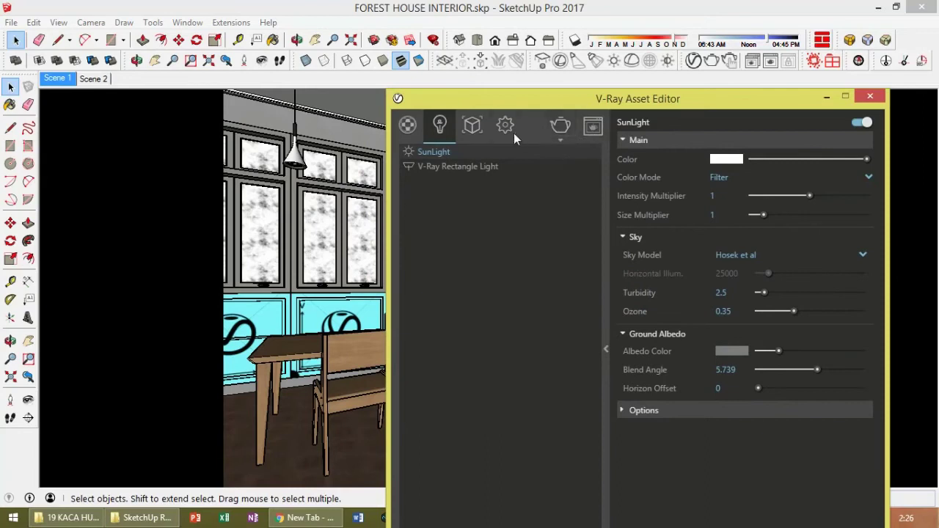
Set the V-Ray camera Exposure Value to 12
{"action": "left_click", "coordinate": [505, 126]}
{"action": "left_click", "coordinate": [450, 250]}
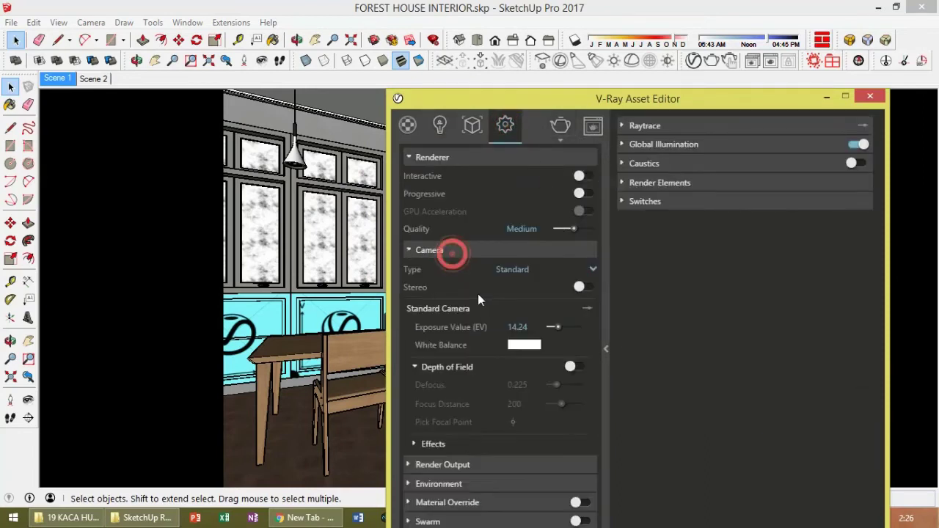
{"action": "double_click", "coordinate": [523, 327]}
{"action": "type", "text": "12"}
{"action": "key", "text": "Return"}
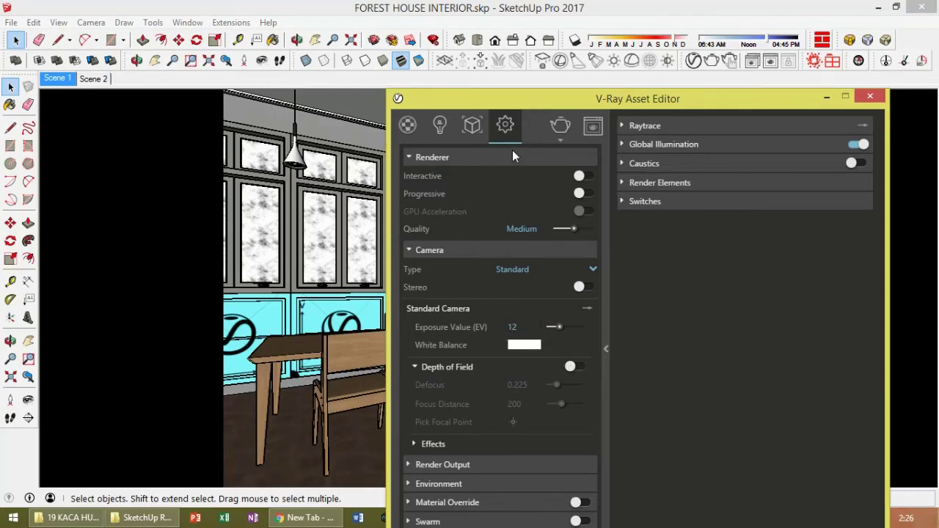
{"action": "mouse_move", "coordinate": [518, 103]}
{"action": "left_mouse_down"}
{"action": "mouse_move", "coordinate": [468, 230]}
{"action": "mouse_move", "coordinate": [516, 84]}
{"action": "left_mouse_up"}
Check the Render Output image width, kept at 600 × 450
{"action": "left_click", "coordinate": [515, 447]}
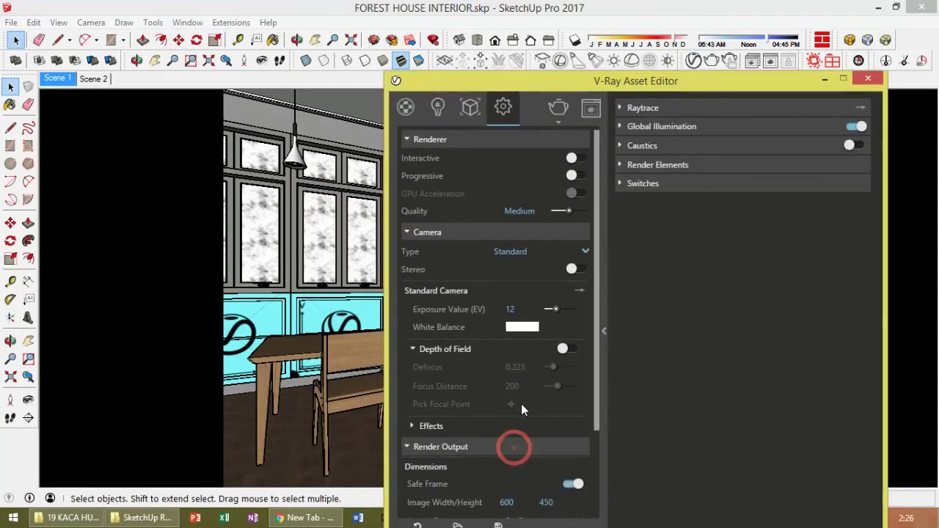
{"action": "left_click", "coordinate": [508, 232]}
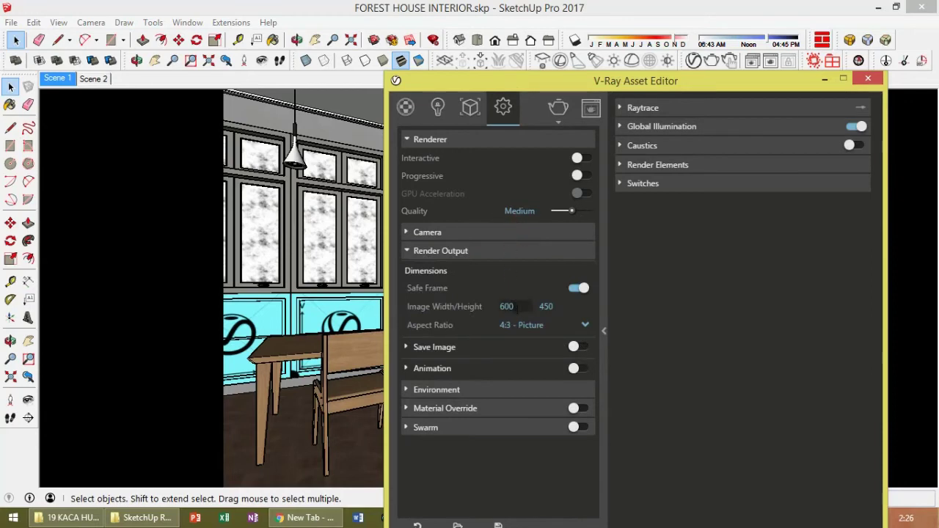
{"action": "double_click", "coordinate": [506, 307]}
{"action": "left_click", "coordinate": [501, 307]}
Add a Denoiser render element and start a V-Ray render
{"action": "left_click", "coordinate": [656, 166]}
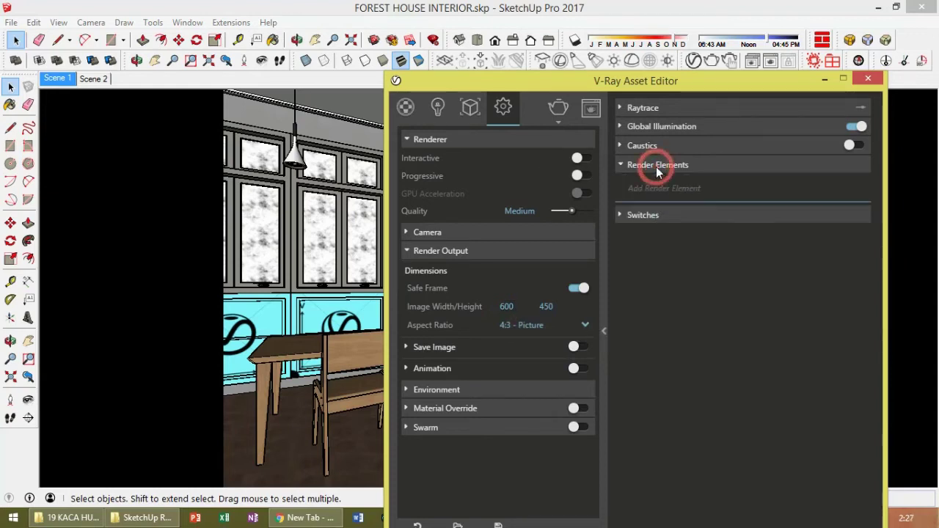
{"action": "left_click", "coordinate": [664, 192]}
{"action": "type", "text": "de"}
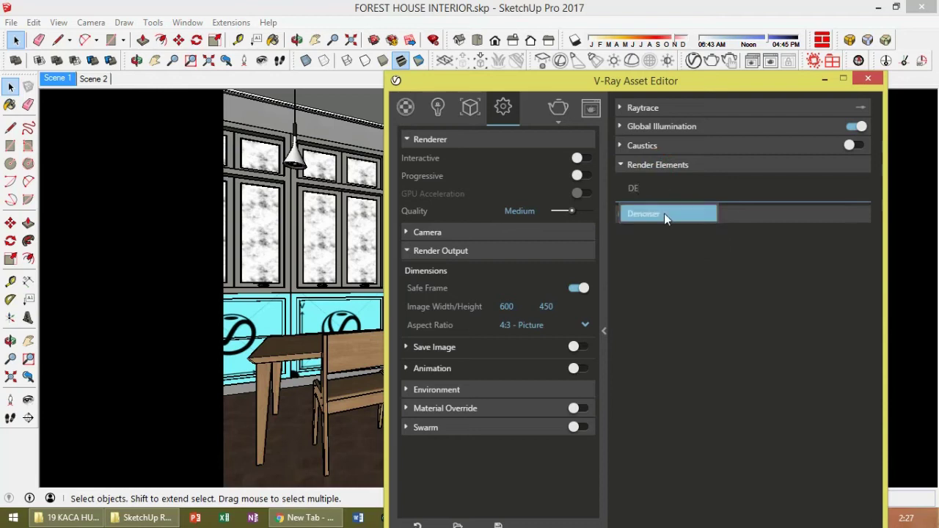
{"action": "left_click", "coordinate": [664, 214]}
{"action": "left_click", "coordinate": [683, 285]}
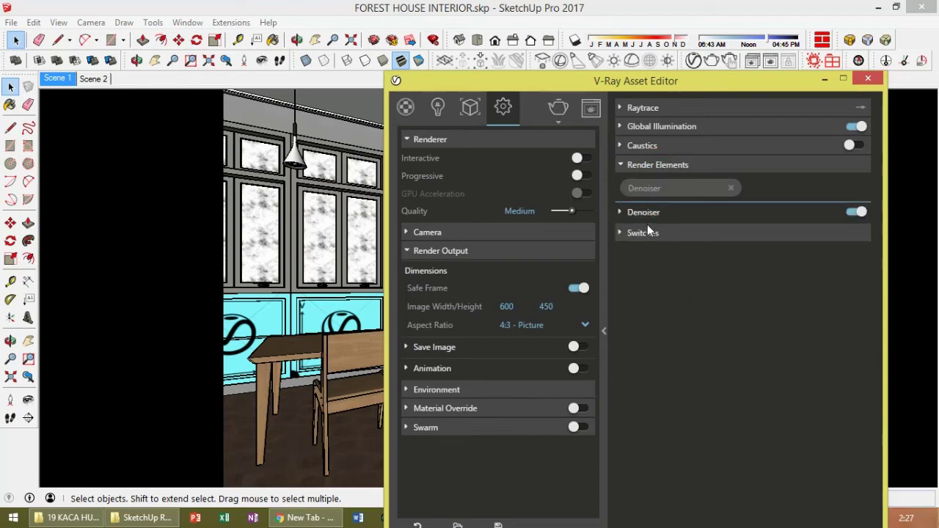
{"action": "left_click", "coordinate": [558, 121]}
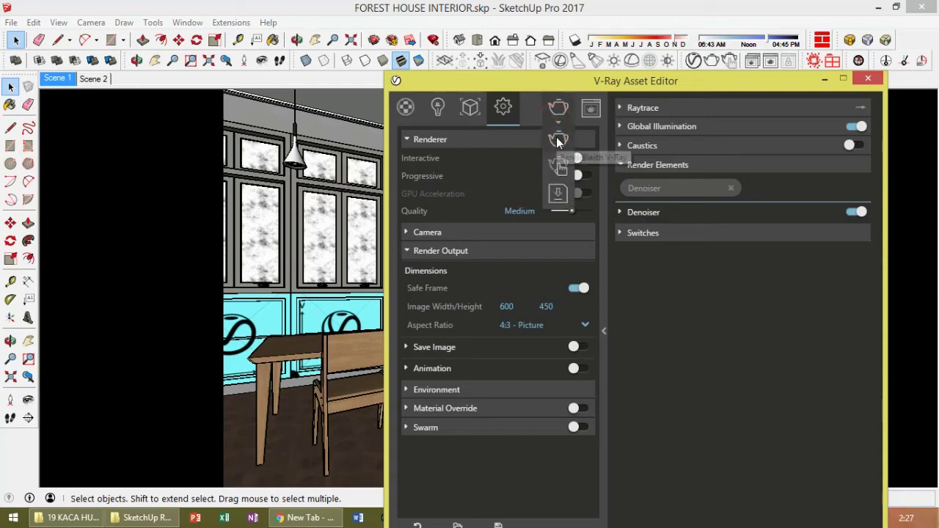
{"action": "left_click", "coordinate": [556, 138]}
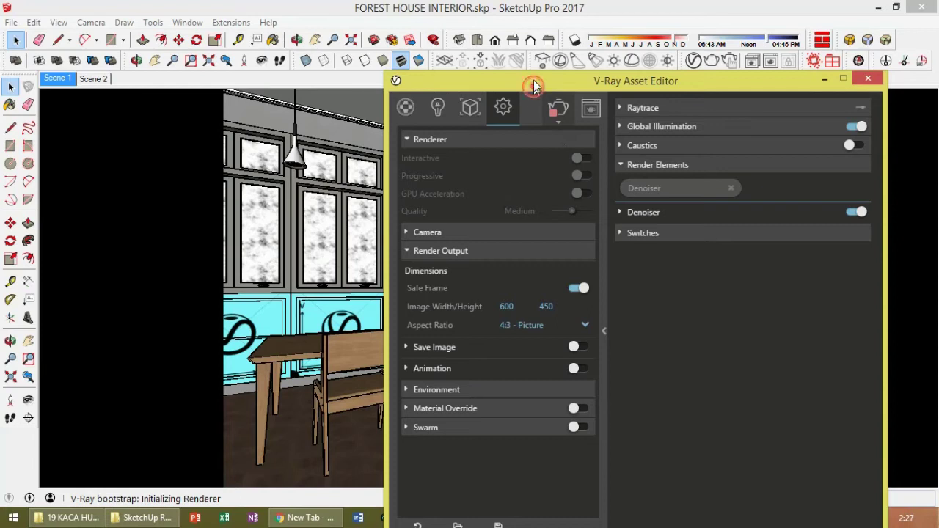
Enable the frame buffer's Exposure correction and raise it to brighten the render
{"action": "left_click_drag", "start_coordinate": [534, 87], "coordinate": [571, 29]}
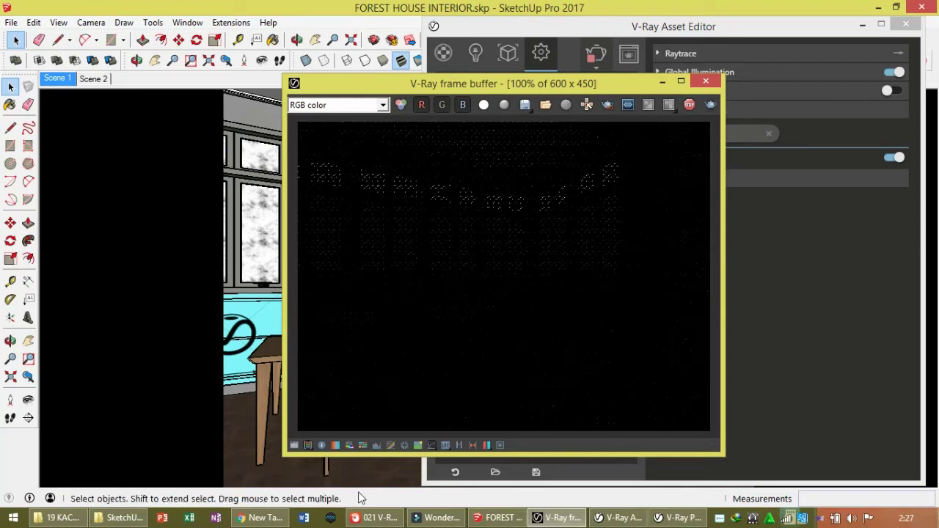
{"action": "left_click", "coordinate": [294, 446]}
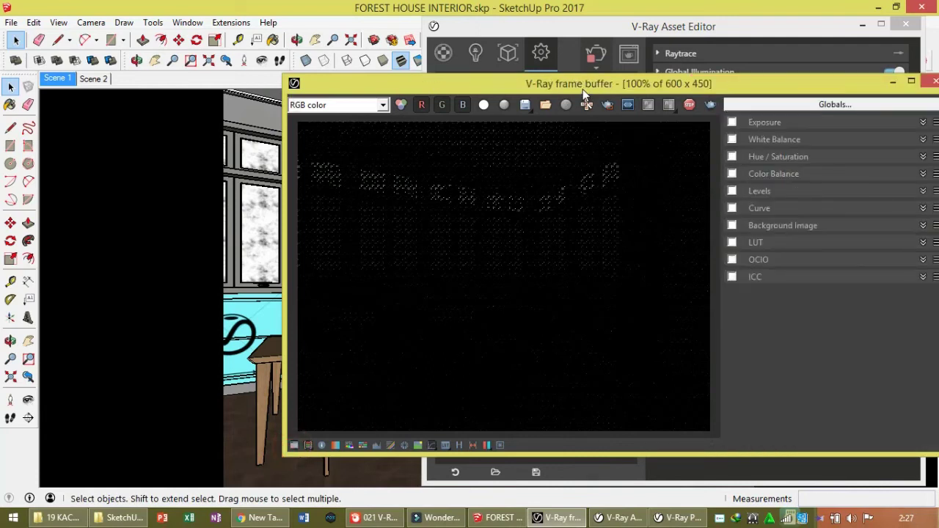
{"action": "left_click_drag", "start_coordinate": [583, 91], "coordinate": [415, 83]}
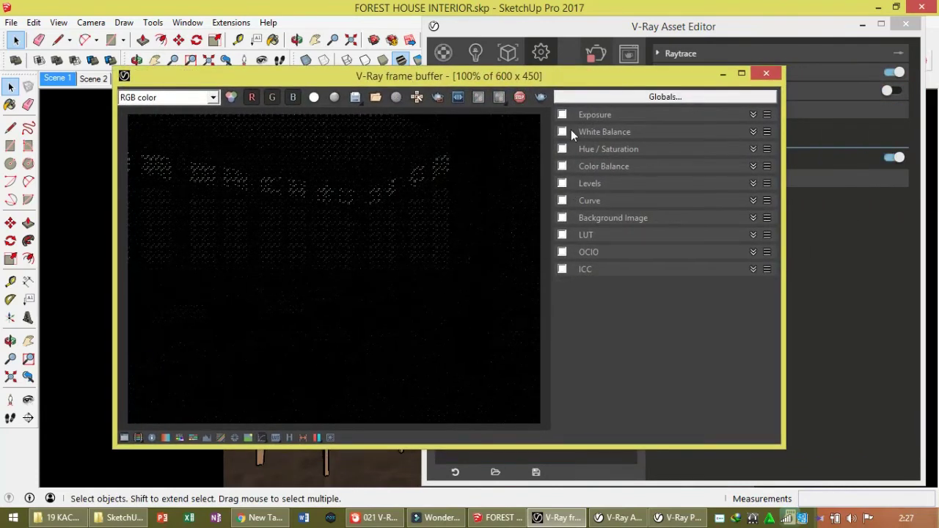
{"action": "left_click", "coordinate": [600, 116]}
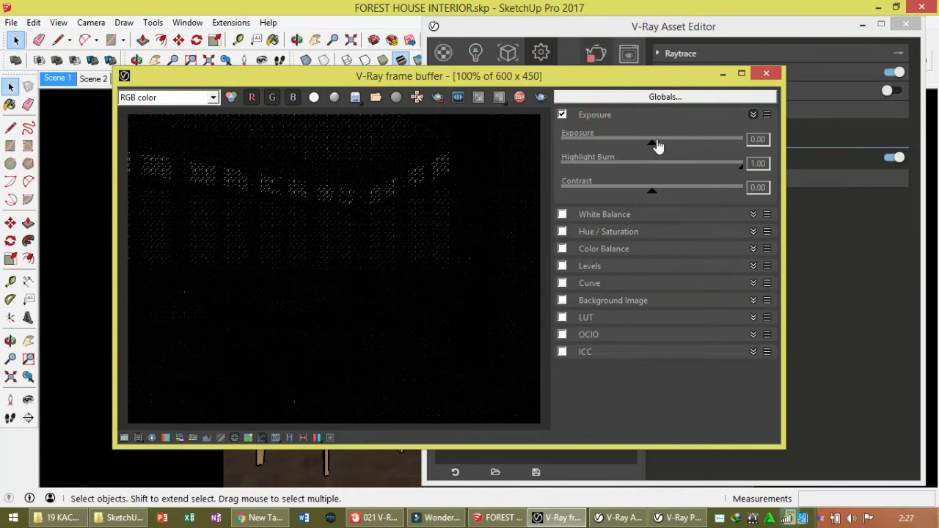
{"action": "left_click", "coordinate": [656, 143]}
{"action": "mouse_move", "coordinate": [659, 146]}
{"action": "left_mouse_down"}
{"action": "mouse_move", "coordinate": [737, 147]}
{"action": "mouse_move", "coordinate": [635, 147]}
{"action": "mouse_move", "coordinate": [662, 148]}
{"action": "left_mouse_up"}
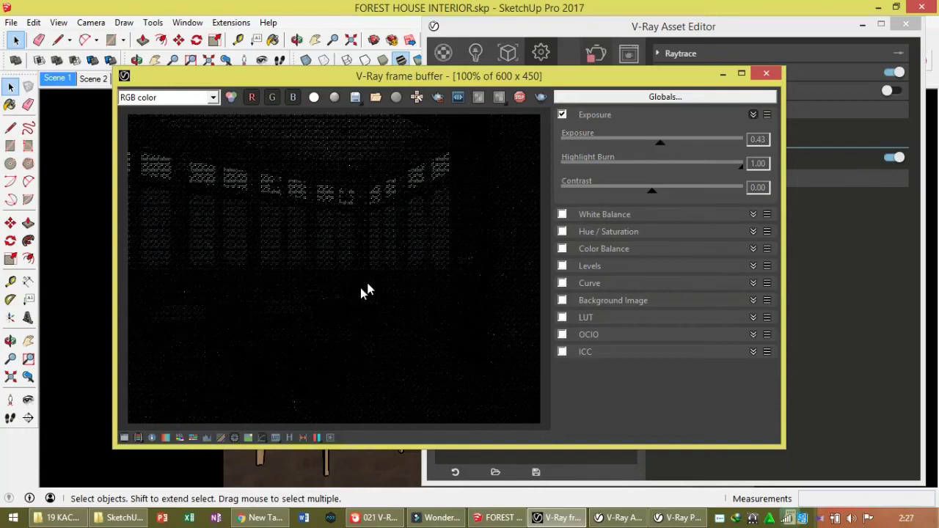
{"action": "mouse_move", "coordinate": [421, 78]}
{"action": "left_mouse_down"}
{"action": "mouse_move", "coordinate": [396, 317]}
{"action": "mouse_move", "coordinate": [438, 188]}
{"action": "left_mouse_up"}
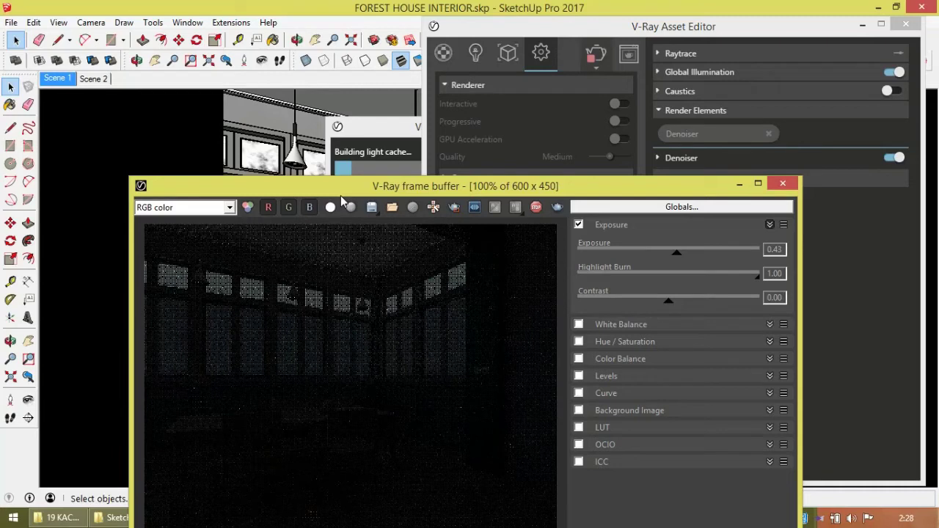
Stop the render, mark a region around the centre window and re-render it
{"action": "left_click", "coordinate": [540, 210]}
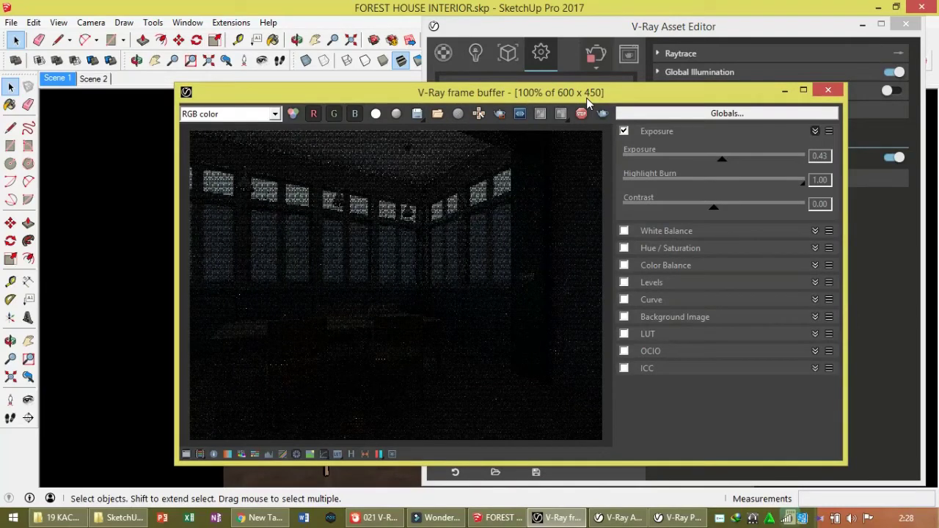
{"action": "left_click", "coordinate": [500, 118]}
{"action": "left_click_drag", "start_coordinate": [378, 199], "coordinate": [422, 287]}
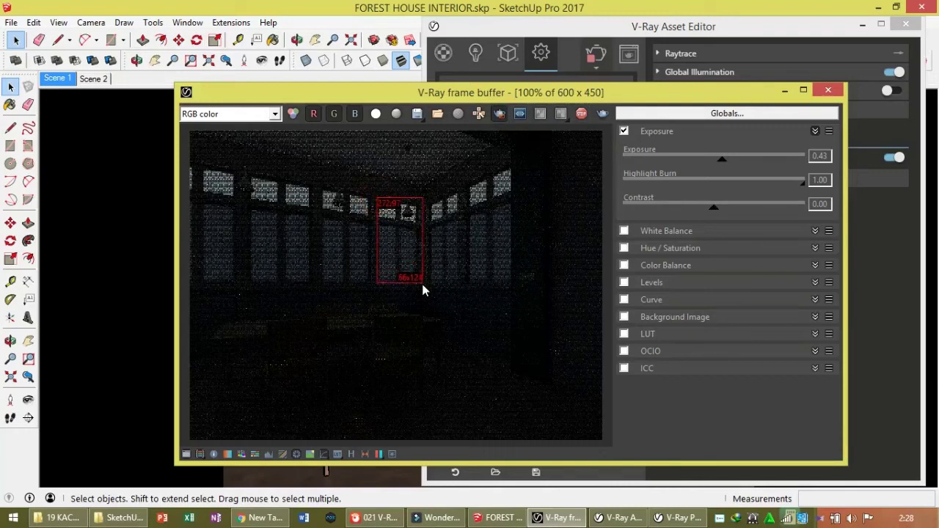
{"action": "left_click", "coordinate": [582, 116]}
{"action": "left_click_drag", "start_coordinate": [582, 93], "coordinate": [542, 94]}
{"action": "left_click", "coordinate": [561, 116]}
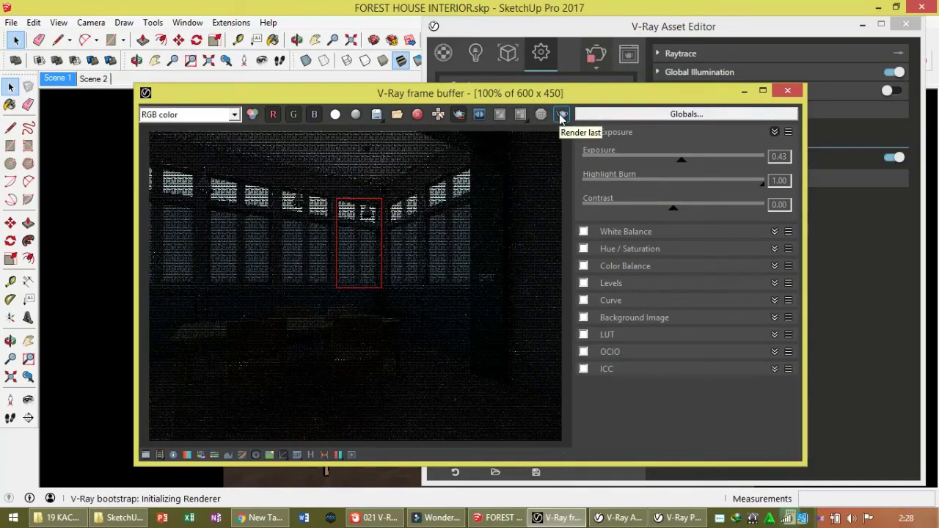
Show the scene's materials in the Asset Editor and move the frame buffer aside
{"action": "left_click", "coordinate": [450, 52]}
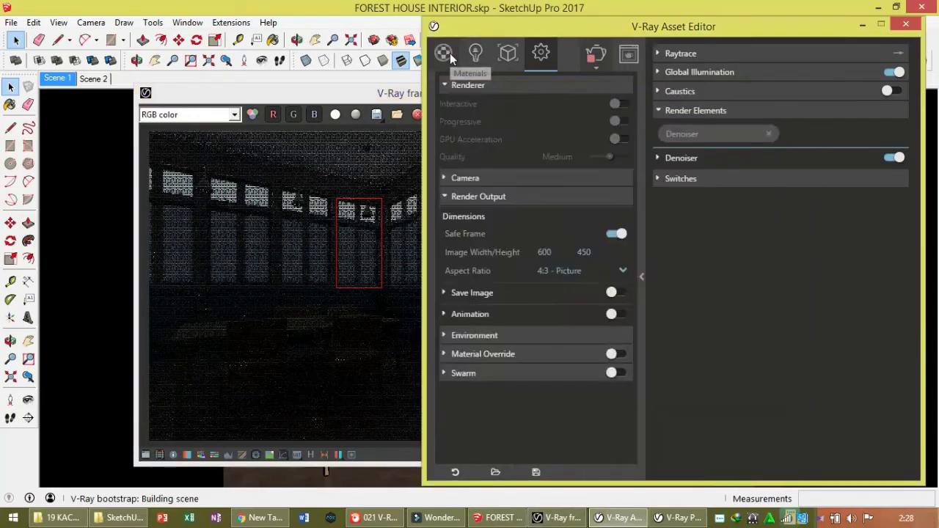
{"action": "left_click", "coordinate": [450, 52]}
{"action": "left_click", "coordinate": [316, 255]}
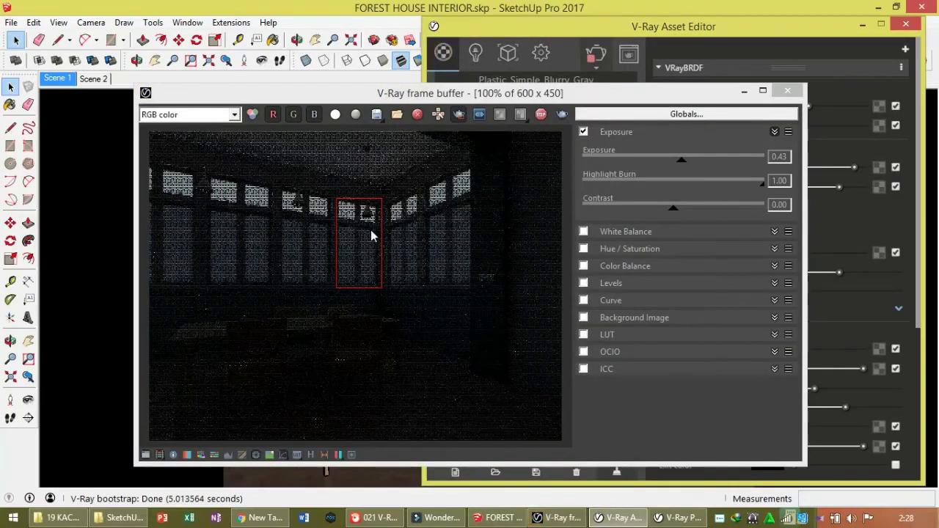
{"action": "mouse_move", "coordinate": [512, 95]}
{"action": "left_mouse_down"}
{"action": "mouse_move", "coordinate": [521, 321]}
{"action": "mouse_move", "coordinate": [448, 166]}
{"action": "left_mouse_up"}
{"action": "left_click", "coordinate": [680, 158]}
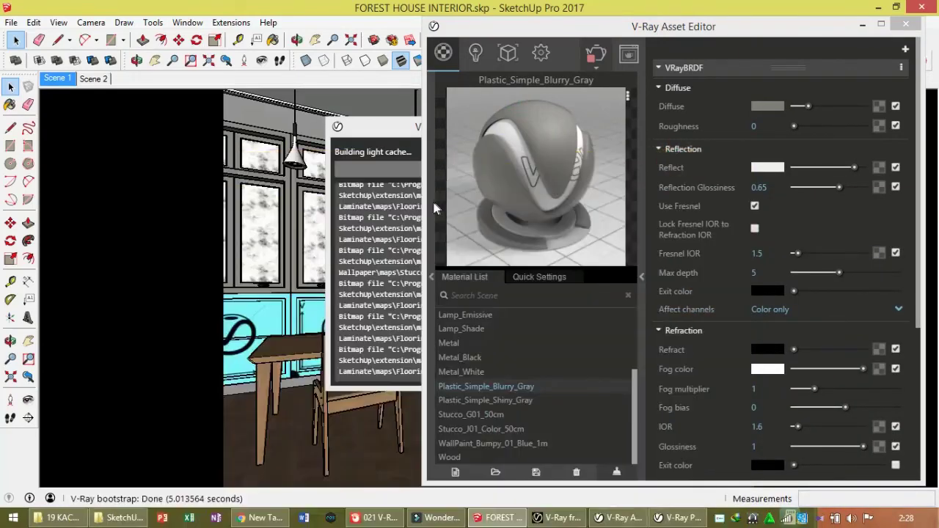
Add the library's Glass material to the scene as Glass#1, then bring the frame buffer forward
{"action": "left_click", "coordinate": [432, 199]}
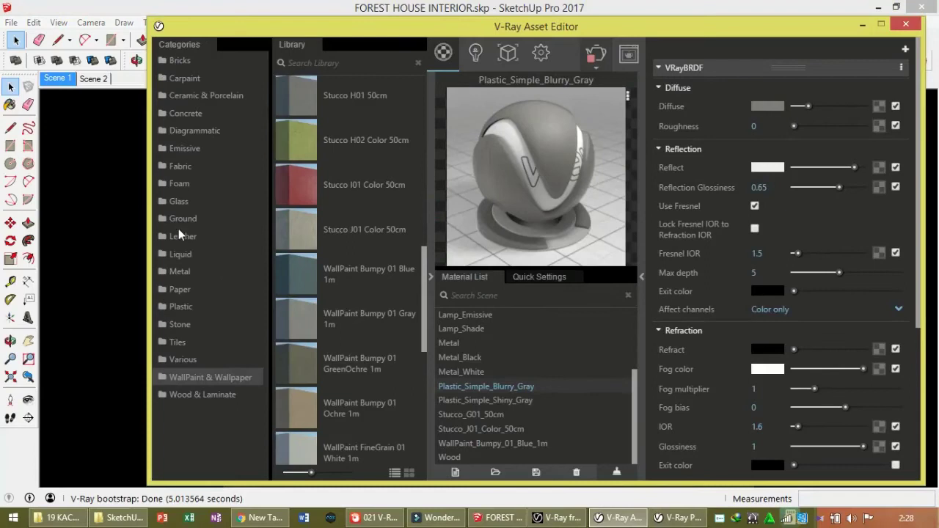
{"action": "left_click", "coordinate": [178, 200]}
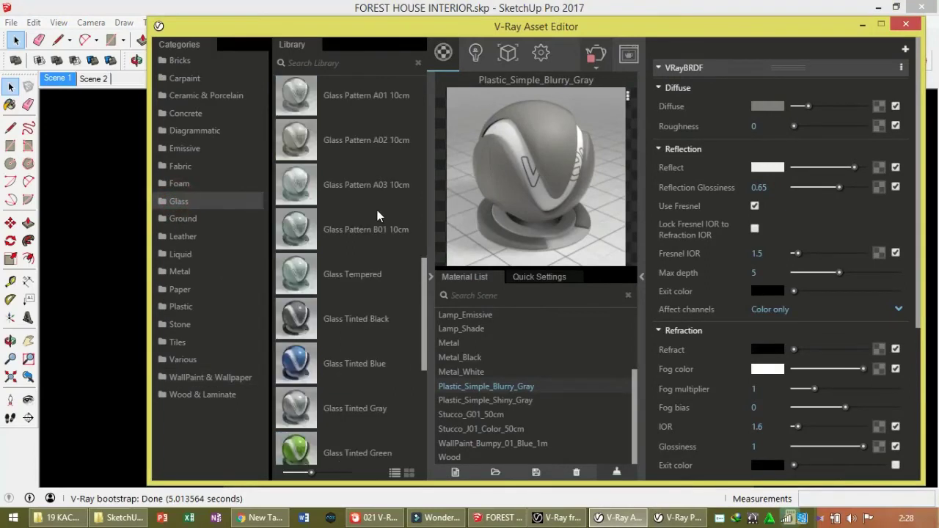
{"action": "scroll", "coordinate": [377, 212], "scroll_direction": "up", "scroll_amount": 5}
{"action": "scroll", "coordinate": [378, 214], "scroll_direction": "up", "scroll_amount": 3}
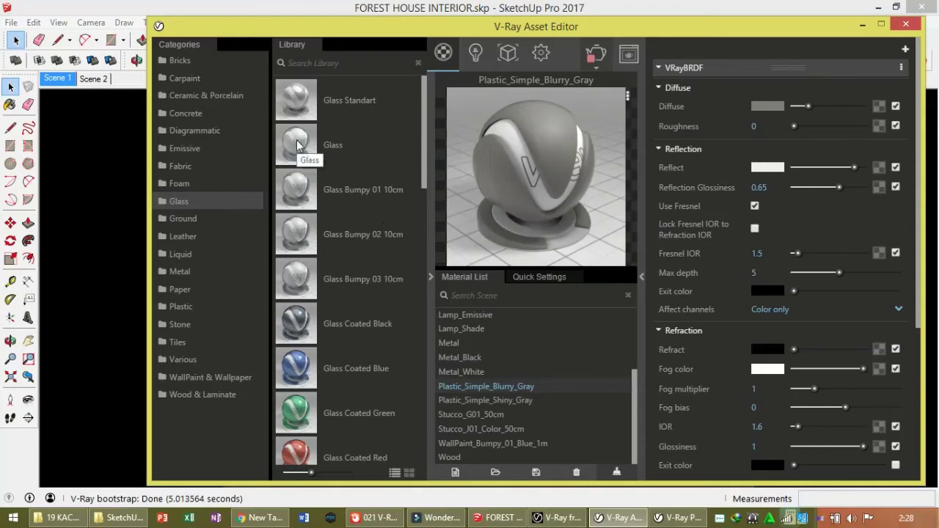
{"action": "left_click_drag", "start_coordinate": [297, 145], "coordinate": [498, 336]}
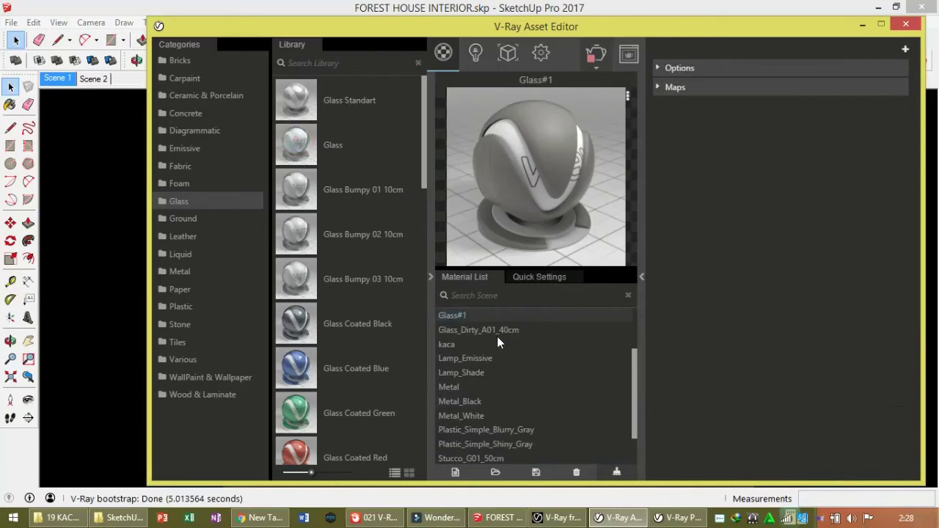
{"action": "left_click", "coordinate": [461, 315]}
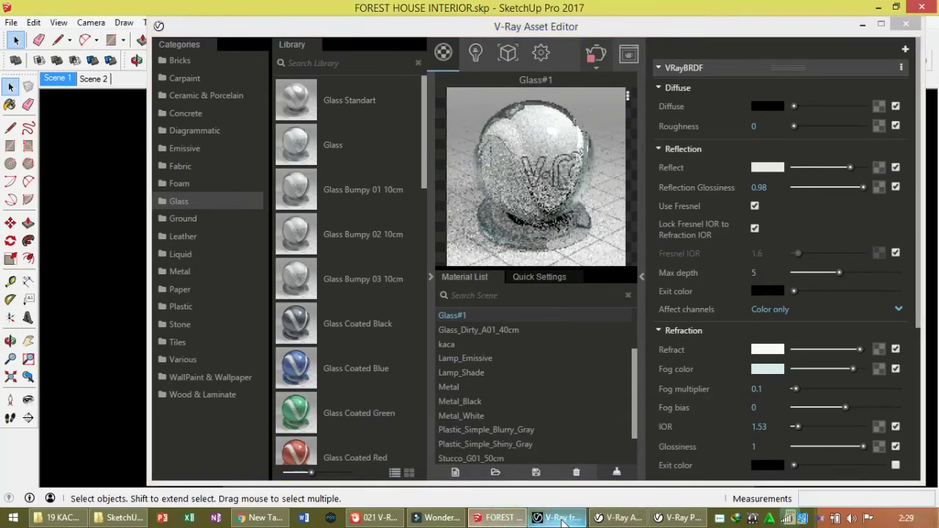
{"action": "left_click", "coordinate": [561, 520]}
{"action": "left_click", "coordinate": [131, 159]}
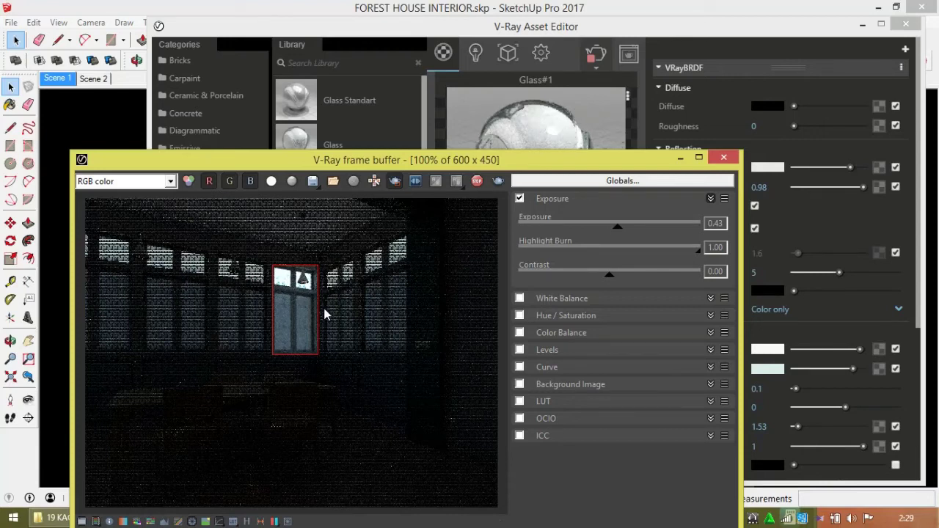
Review the Rectangle Light and SunLight settings in the Lights list
{"action": "left_click", "coordinate": [473, 55]}
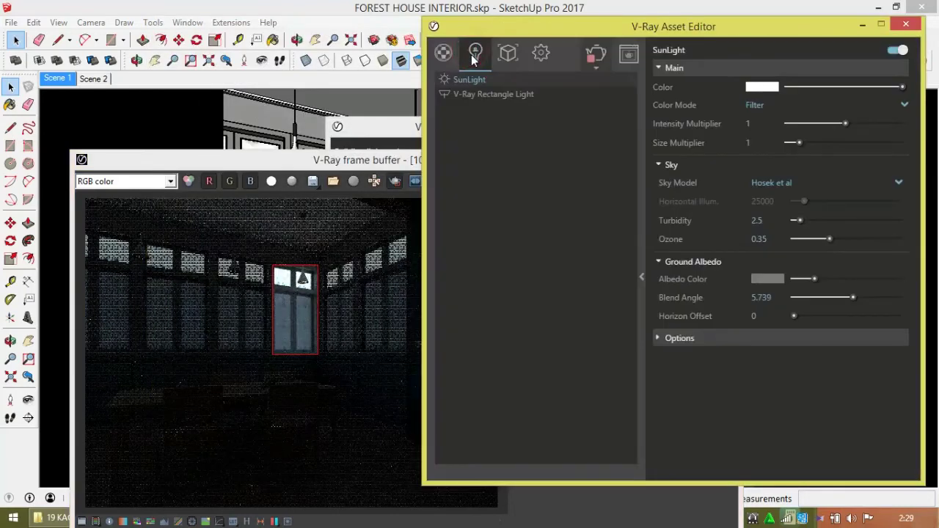
{"action": "left_click", "coordinate": [472, 95]}
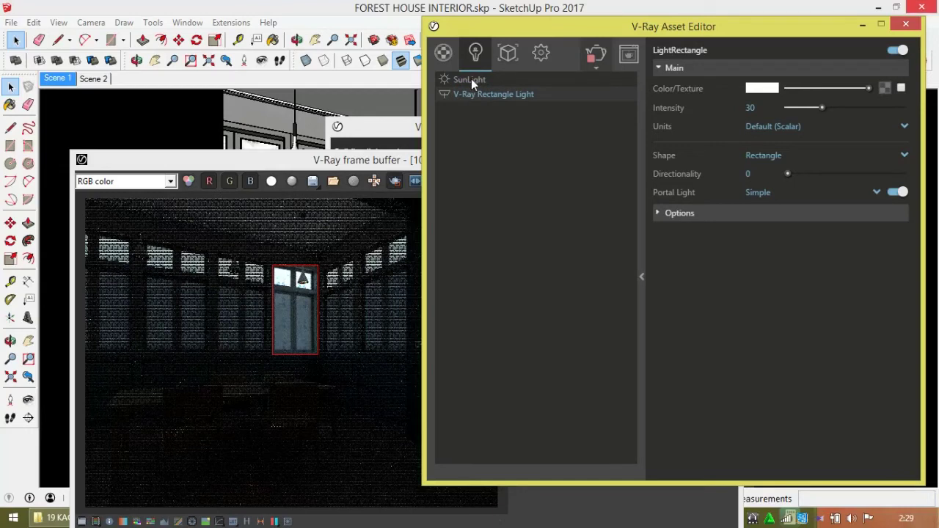
{"action": "left_click", "coordinate": [471, 79]}
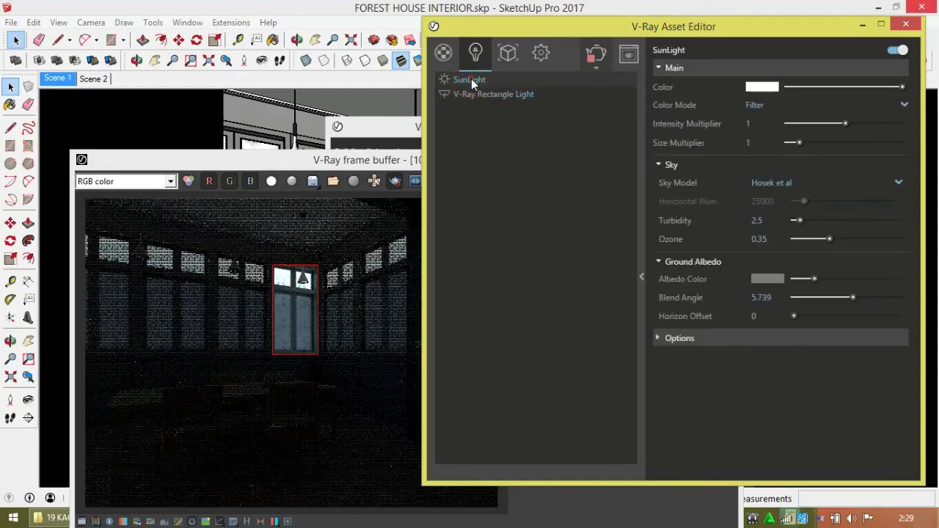
Close the V-Ray frame buffer, the Asset Editor and the progress window
{"action": "left_click", "coordinate": [400, 162]}
{"action": "left_click", "coordinate": [723, 157]}
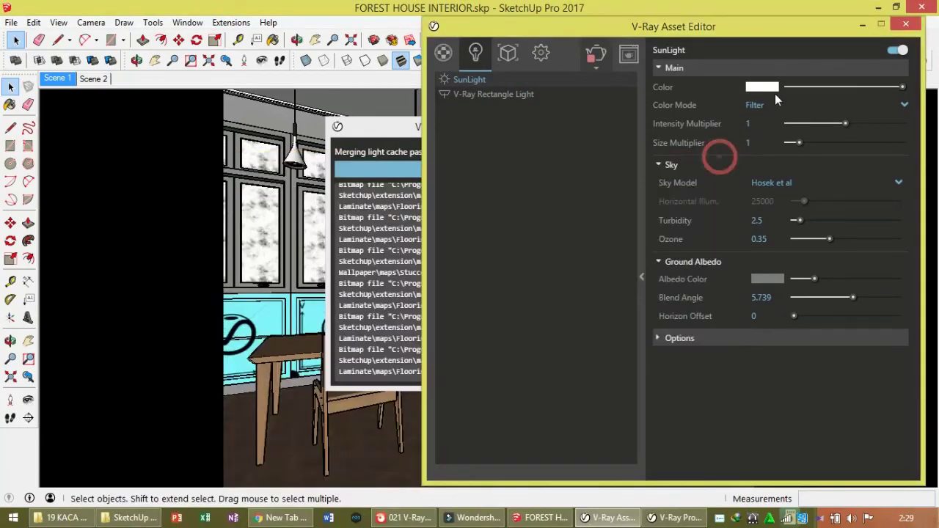
{"action": "left_click", "coordinate": [906, 26]}
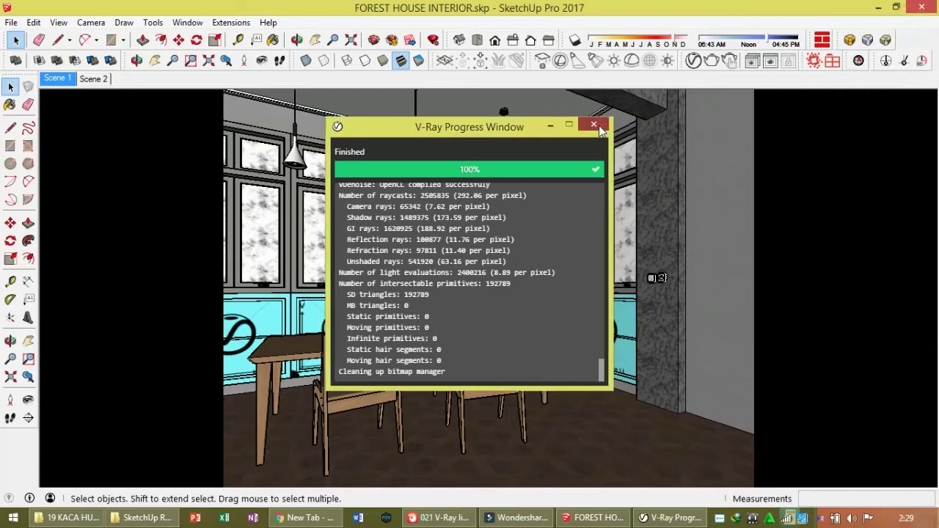
{"action": "left_click", "coordinate": [599, 120]}
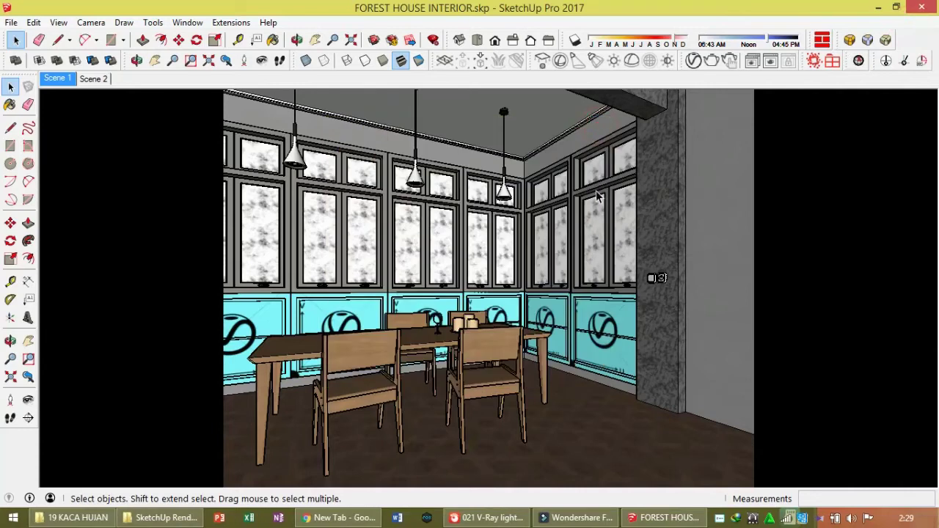
Delete everything in the model except the right-hand four-pane window panel
{"action": "left_click", "coordinate": [596, 237]}
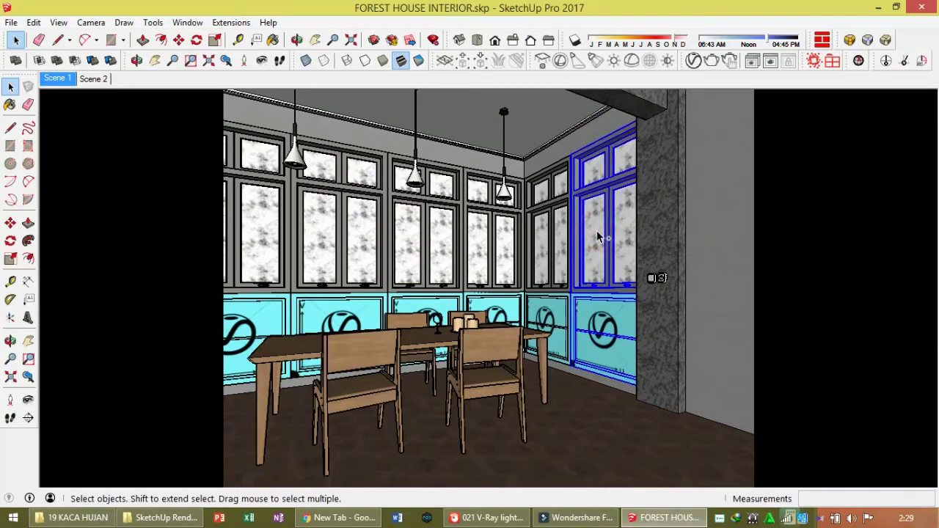
{"action": "key", "text": "ctrl+a"}
{"action": "left_click", "coordinate": [597, 237], "text": "shift"}
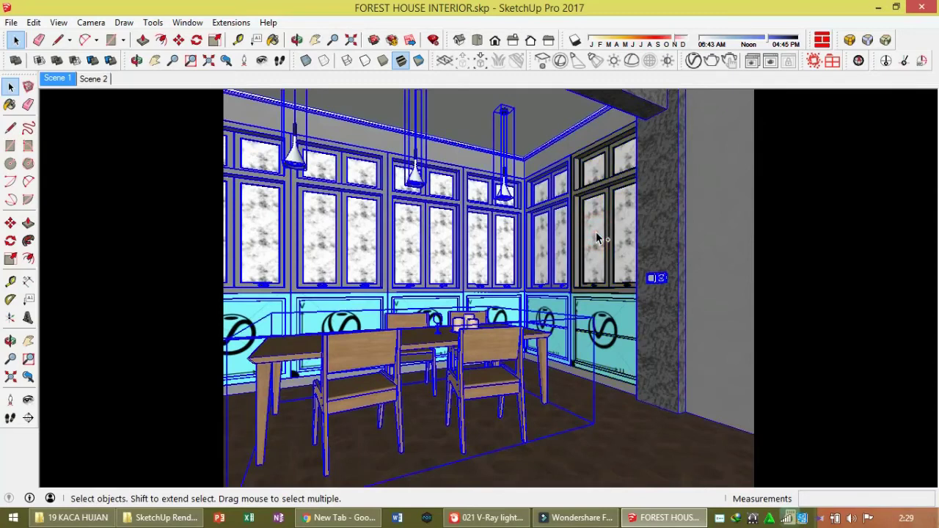
{"action": "key", "text": "Delete"}
Zoom in on the isolated window panel to inspect it
{"action": "mouse_move", "coordinate": [631, 237]}
{"action": "middle_mouse_down"}
{"action": "mouse_move", "coordinate": [314, 314]}
{"action": "mouse_move", "coordinate": [523, 154]}
{"action": "middle_mouse_up"}
{"action": "scroll", "coordinate": [523, 153], "scroll_direction": "up", "scroll_amount": 2}
{"action": "scroll", "coordinate": [523, 154], "scroll_direction": "up", "scroll_amount": 3}
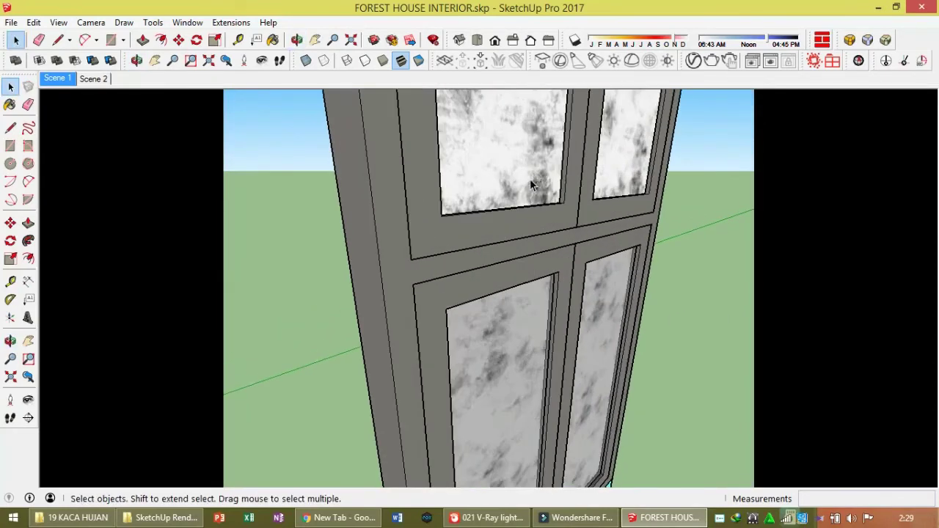
{"action": "scroll", "coordinate": [493, 167], "scroll_direction": "up", "scroll_amount": 2}
{"action": "scroll", "coordinate": [493, 169], "scroll_direction": "up", "scroll_amount": 1}
{"action": "left_click", "coordinate": [493, 174]}
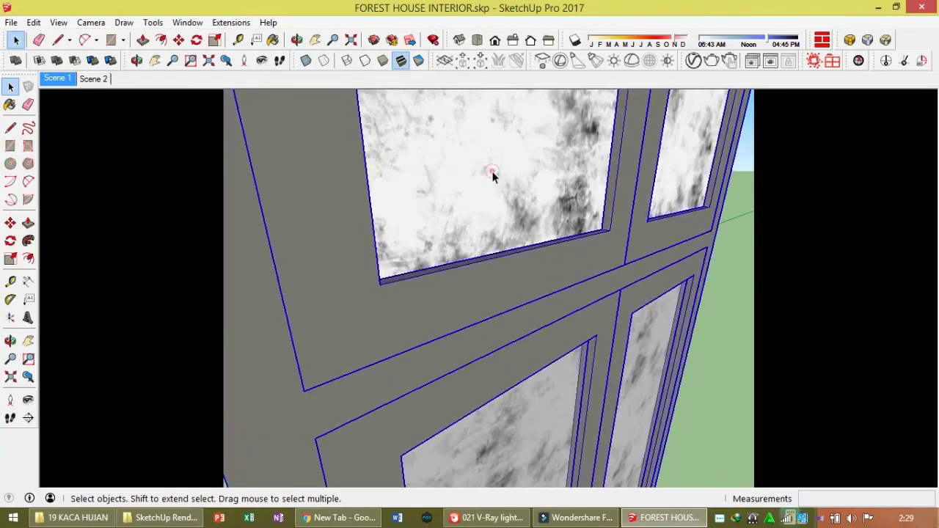
{"action": "scroll", "coordinate": [493, 176], "scroll_direction": "up", "scroll_amount": 2}
{"action": "scroll", "coordinate": [494, 177], "scroll_direction": "up", "scroll_amount": 1}
{"action": "scroll", "coordinate": [493, 179], "scroll_direction": "up", "scroll_amount": 2}
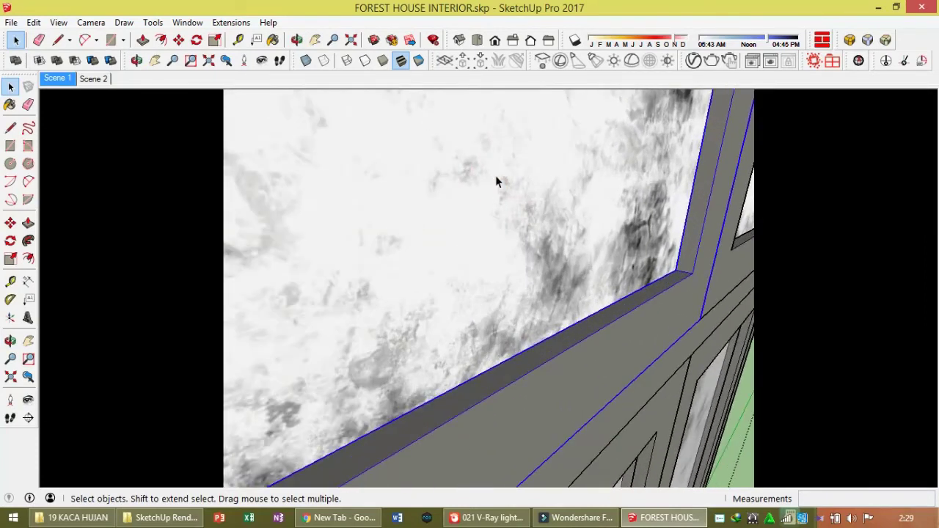
{"action": "left_click", "coordinate": [496, 175]}
{"action": "scroll", "coordinate": [540, 184], "scroll_direction": "up", "scroll_amount": 2}
Orbit to face the window panel straight on and open the V-Ray Asset Editor
{"action": "middle_click_drag", "start_coordinate": [540, 193], "coordinate": [736, 187]}
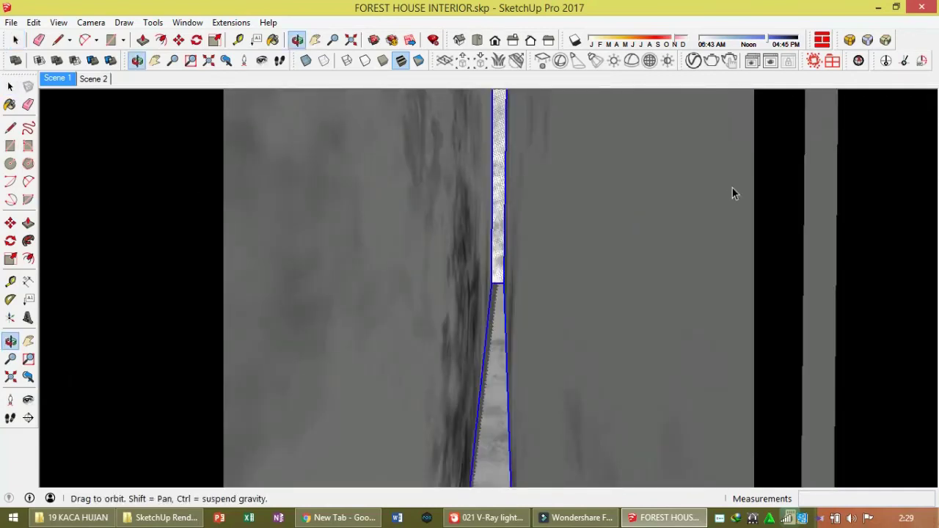
{"action": "mouse_move", "coordinate": [524, 199]}
{"action": "middle_mouse_down"}
{"action": "mouse_move", "coordinate": [565, 199]}
{"action": "mouse_move", "coordinate": [340, 215]}
{"action": "mouse_move", "coordinate": [506, 186]}
{"action": "middle_mouse_up"}
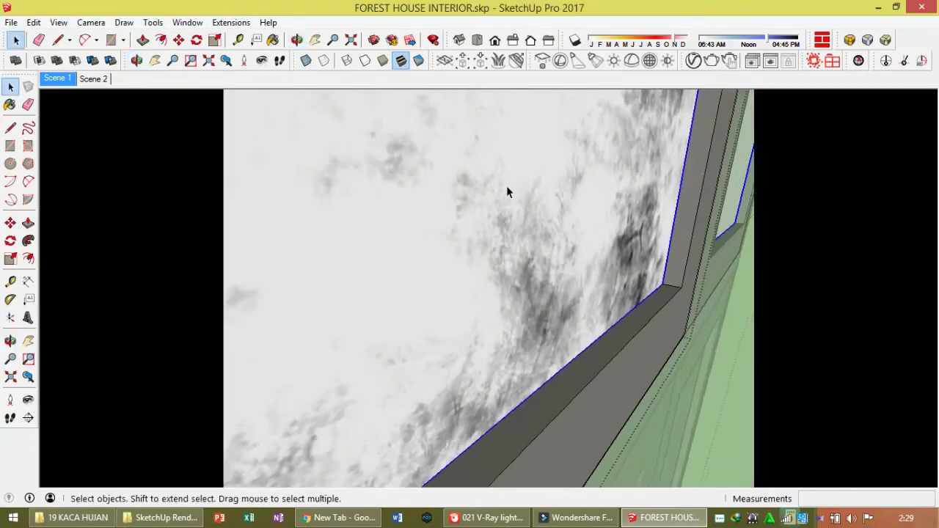
{"action": "scroll", "coordinate": [506, 185], "scroll_direction": "down", "scroll_amount": 3}
{"action": "scroll", "coordinate": [583, 152], "scroll_direction": "down", "scroll_amount": 3}
{"action": "scroll", "coordinate": [457, 216], "scroll_direction": "down", "scroll_amount": 2}
{"action": "mouse_move", "coordinate": [527, 248]}
{"action": "middle_mouse_down"}
{"action": "mouse_move", "coordinate": [654, 270]}
{"action": "mouse_move", "coordinate": [382, 226]}
{"action": "mouse_move", "coordinate": [560, 269]}
{"action": "mouse_move", "coordinate": [504, 418]}
{"action": "middle_mouse_up"}
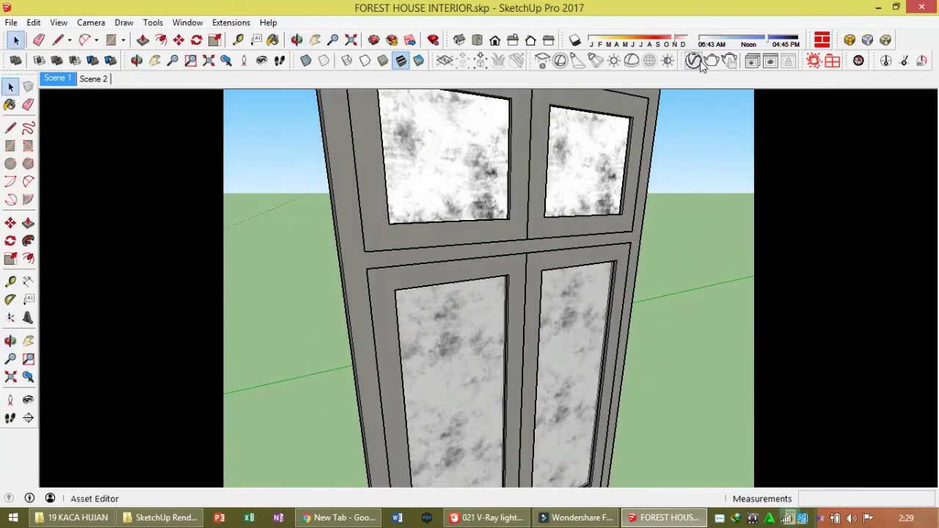
{"action": "left_click", "coordinate": [695, 61]}
Paste the copied glass settings into the Glass_Dirty_A01_40cm scene material
{"action": "left_click", "coordinate": [443, 52]}
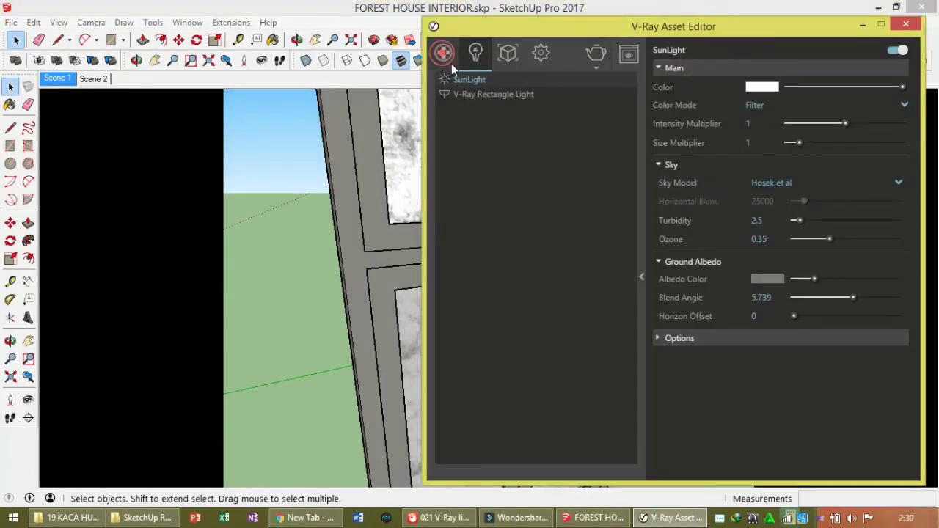
{"action": "right_click", "coordinate": [456, 314]}
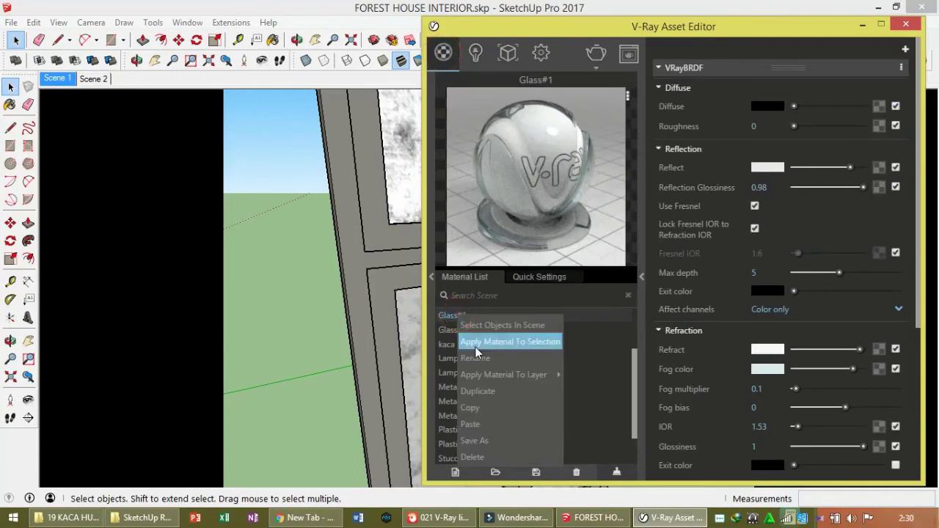
{"action": "left_click", "coordinate": [476, 390]}
{"action": "left_click", "coordinate": [462, 330]}
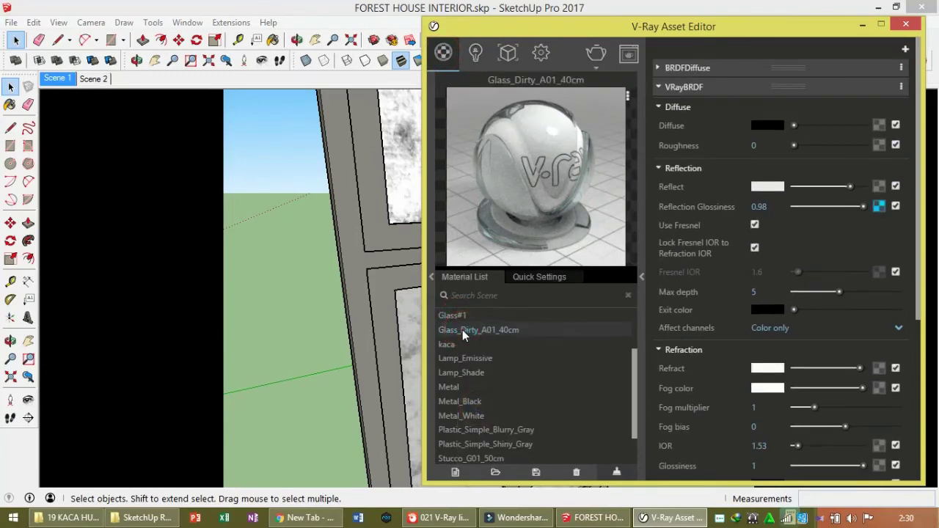
{"action": "right_click", "coordinate": [461, 331]}
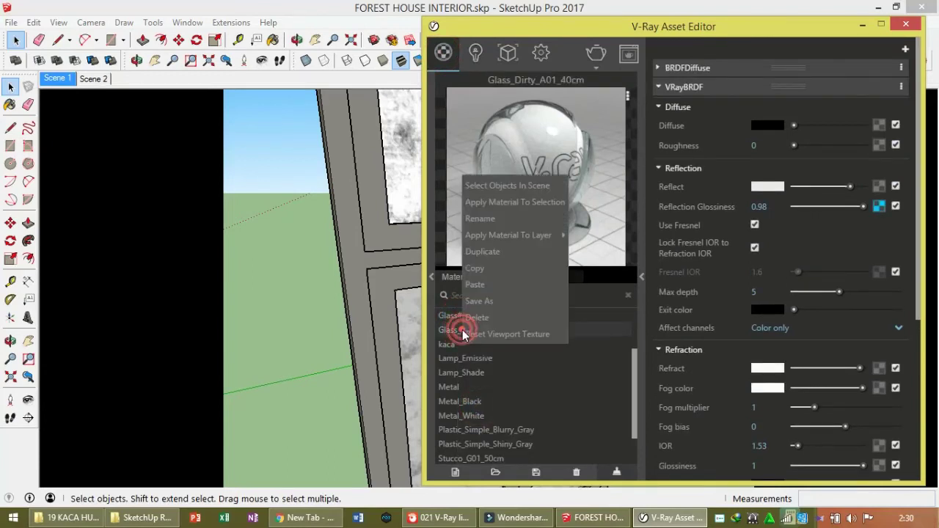
{"action": "left_click", "coordinate": [506, 281]}
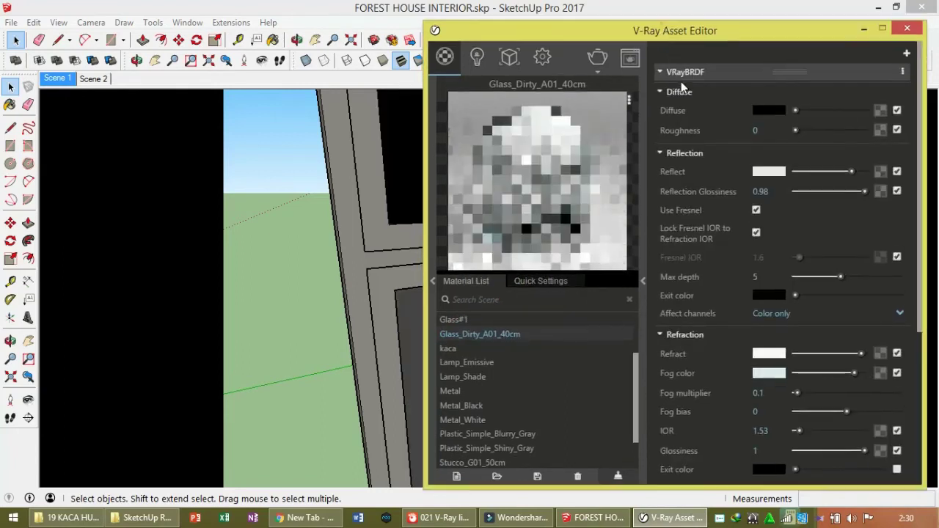
Enter the cabinet and door groups and select the door panel with its frame
{"action": "left_click_drag", "start_coordinate": [664, 41], "coordinate": [823, 273]}
{"action": "middle_click_drag", "start_coordinate": [459, 330], "coordinate": [429, 334]}
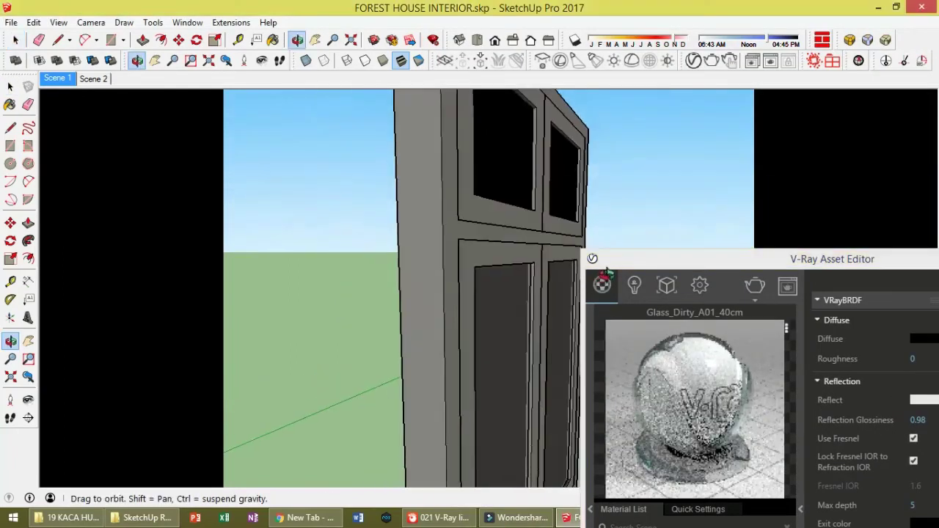
{"action": "left_click", "coordinate": [431, 334]}
{"action": "double_click", "coordinate": [436, 334]}
{"action": "left_click", "coordinate": [437, 333]}
{"action": "double_click", "coordinate": [443, 334]}
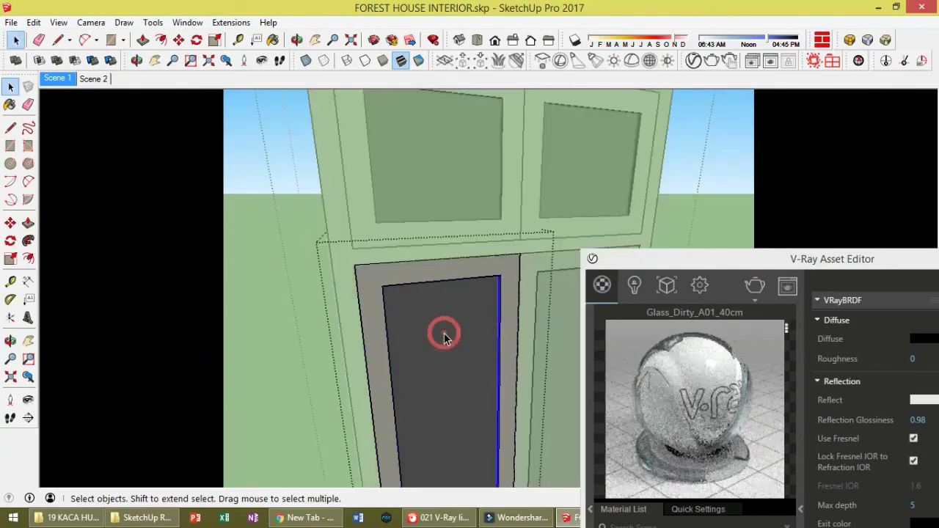
{"action": "scroll", "coordinate": [465, 299], "scroll_direction": "up", "scroll_amount": 3}
{"action": "scroll", "coordinate": [465, 304], "scroll_direction": "up", "scroll_amount": 2}
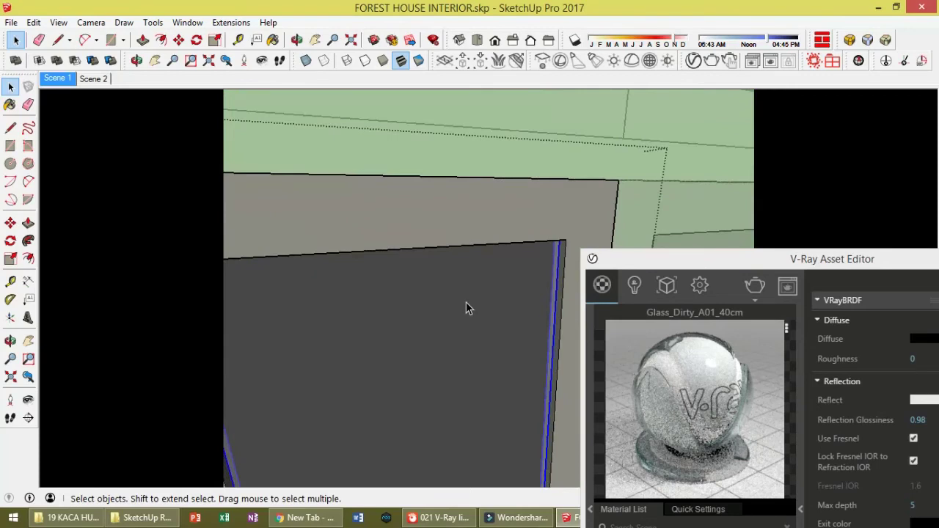
{"action": "scroll", "coordinate": [465, 308], "scroll_direction": "up", "scroll_amount": 1}
{"action": "mouse_move", "coordinate": [518, 296]}
{"action": "middle_mouse_down"}
{"action": "mouse_move", "coordinate": [604, 205]}
{"action": "mouse_move", "coordinate": [683, 186]}
{"action": "middle_mouse_up"}
{"action": "mouse_move", "coordinate": [444, 304]}
{"action": "middle_mouse_down"}
{"action": "mouse_move", "coordinate": [438, 298]}
{"action": "mouse_move", "coordinate": [592, 281]}
{"action": "mouse_move", "coordinate": [599, 286]}
{"action": "mouse_move", "coordinate": [453, 325]}
{"action": "mouse_move", "coordinate": [647, 311]}
{"action": "middle_mouse_up"}
{"action": "triple_click", "coordinate": [444, 298]}
Sample Glass_Dirty_A01_40cm and paint the cabinet door's glass panel with it
{"action": "key", "text": "b"}
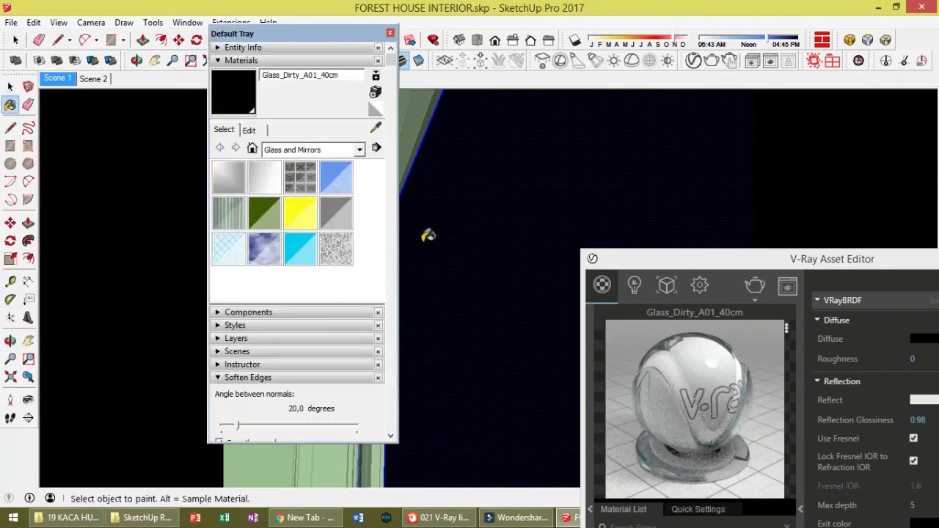
{"action": "left_click", "coordinate": [376, 125]}
{"action": "left_click", "coordinate": [498, 188]}
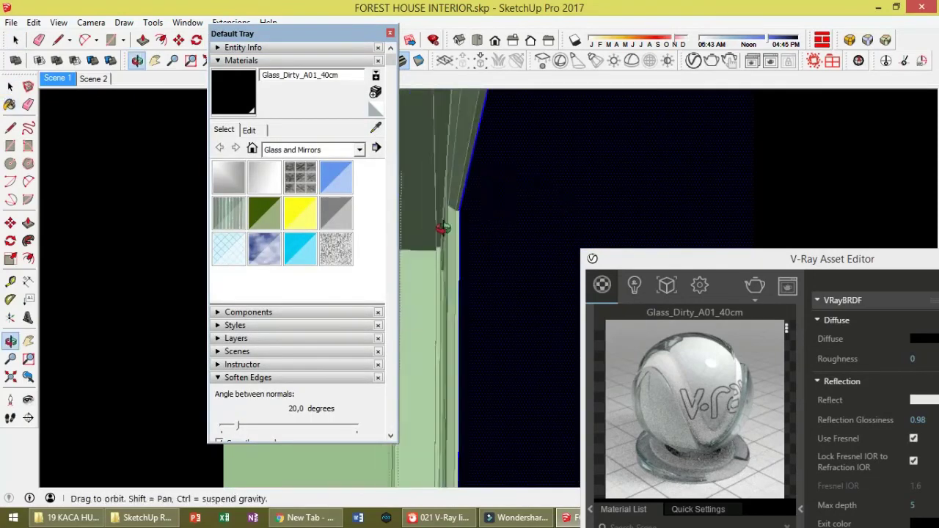
{"action": "middle_click_drag", "start_coordinate": [524, 188], "coordinate": [603, 160]}
{"action": "left_click", "coordinate": [603, 160]}
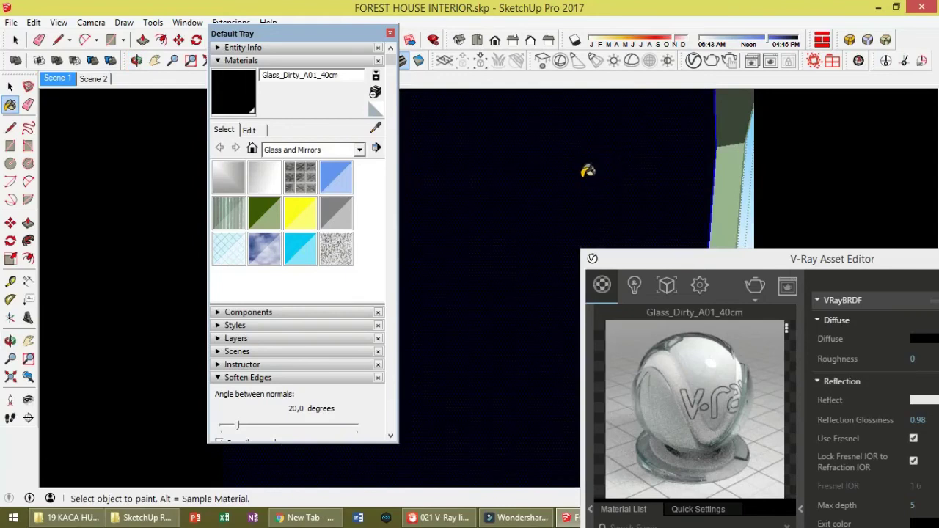
{"action": "key", "text": "space"}
{"action": "mouse_move", "coordinate": [660, 212]}
{"action": "middle_mouse_down"}
{"action": "mouse_move", "coordinate": [493, 218]}
{"action": "mouse_move", "coordinate": [497, 204]}
{"action": "middle_mouse_up"}
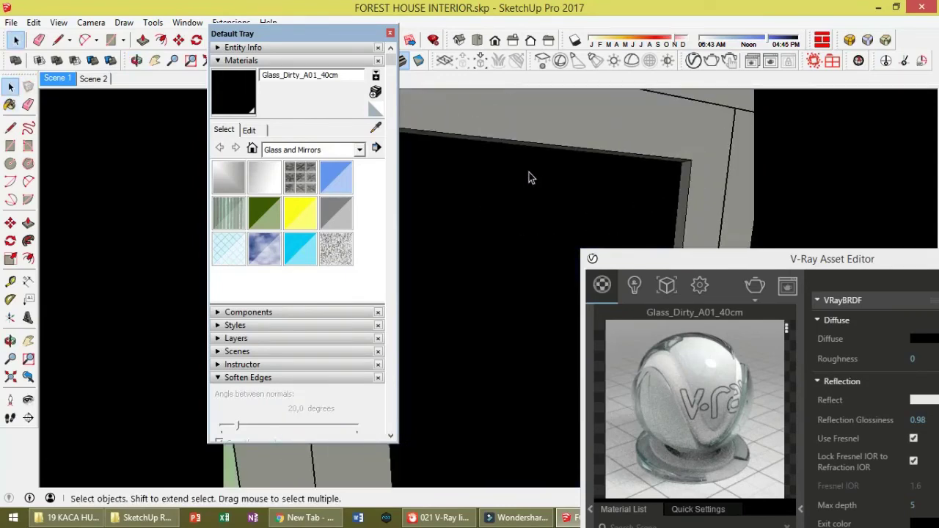
{"action": "scroll", "coordinate": [499, 205], "scroll_direction": "down", "scroll_amount": 5}
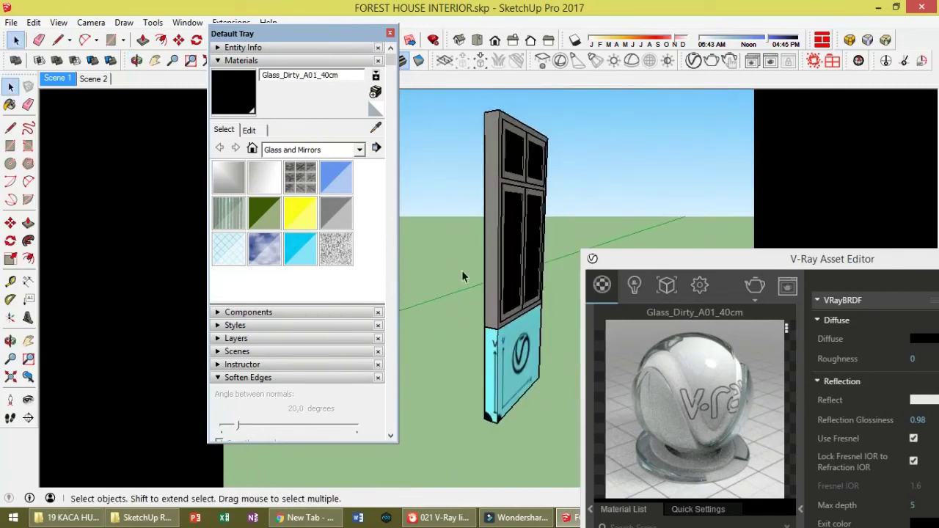
{"action": "middle_click_drag", "start_coordinate": [507, 237], "coordinate": [763, 250]}
{"action": "double_click", "coordinate": [902, 260]}
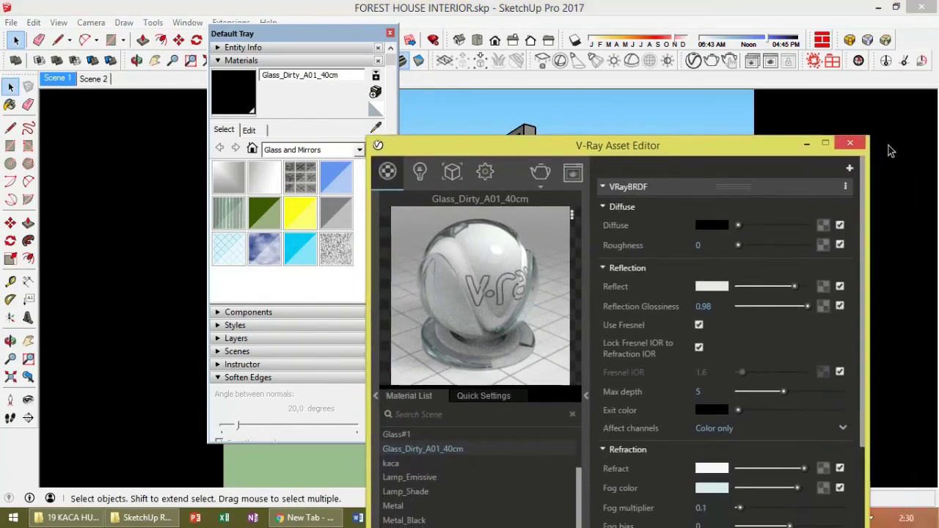
{"action": "left_click", "coordinate": [857, 142]}
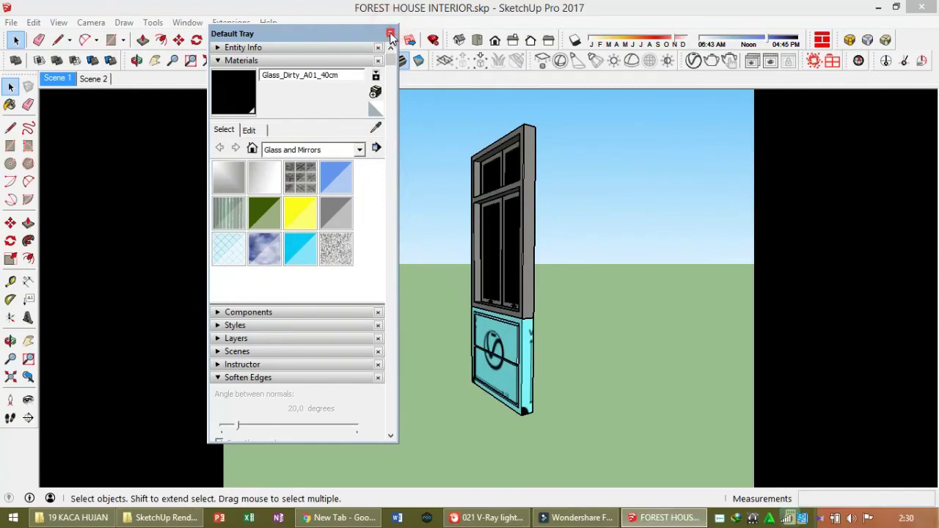
Close the Default Tray, switch to the Scene 1 view and save the FOREST HOUSE INTERIOR model
{"action": "left_click", "coordinate": [389, 33]}
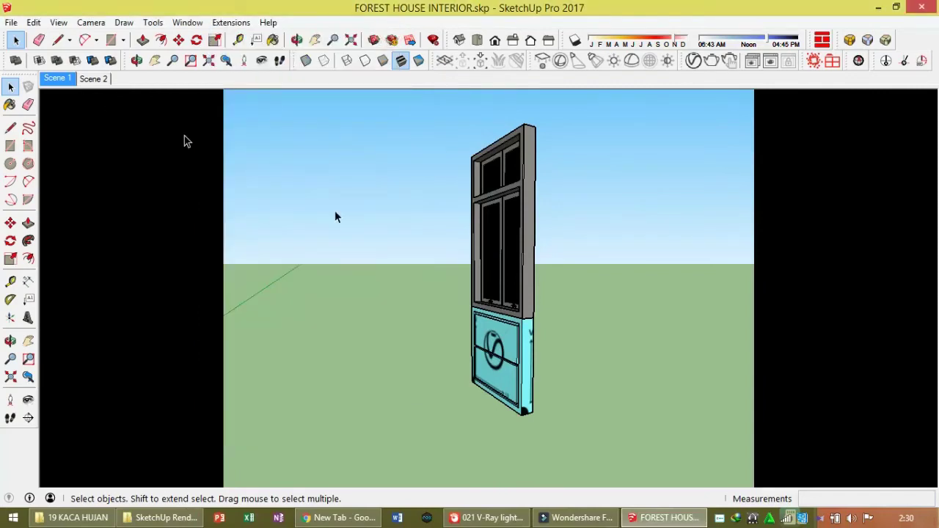
{"action": "left_click", "coordinate": [67, 83]}
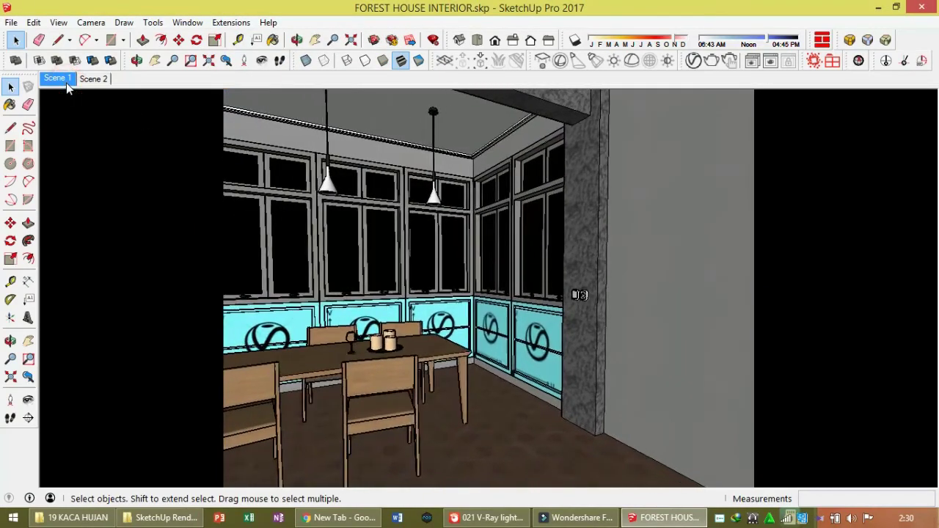
{"action": "left_click", "coordinate": [14, 20]}
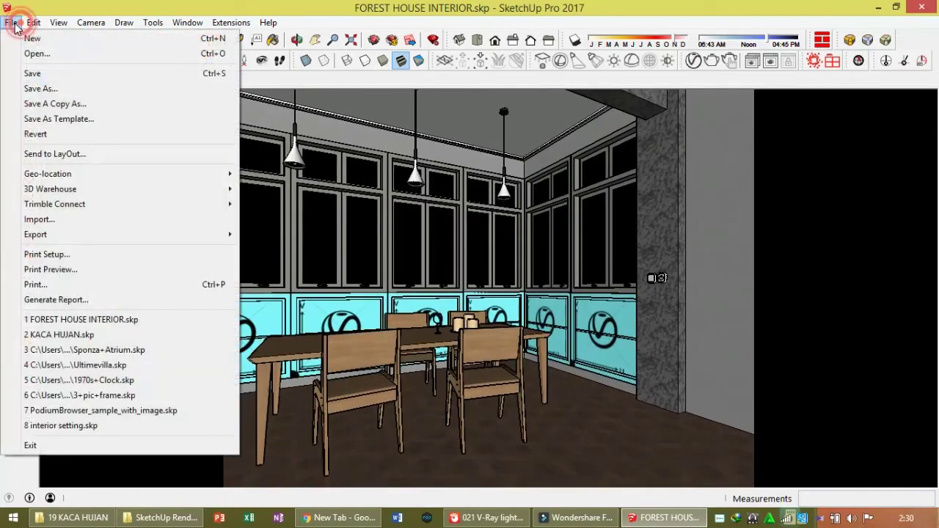
{"action": "left_click", "coordinate": [57, 76]}
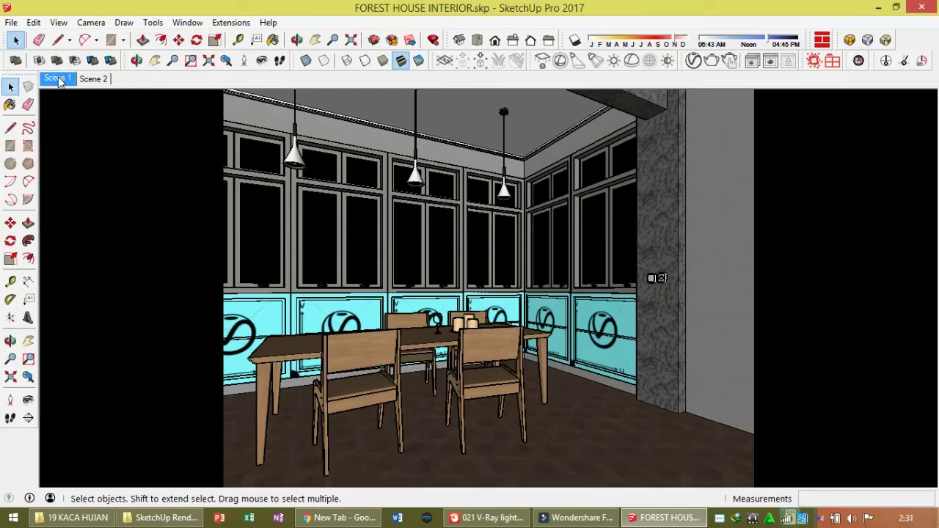
Zoom to the ceiling corner, sample Stucco_G01_50cm from the wall and paint the ceiling
{"action": "left_click", "coordinate": [511, 161]}
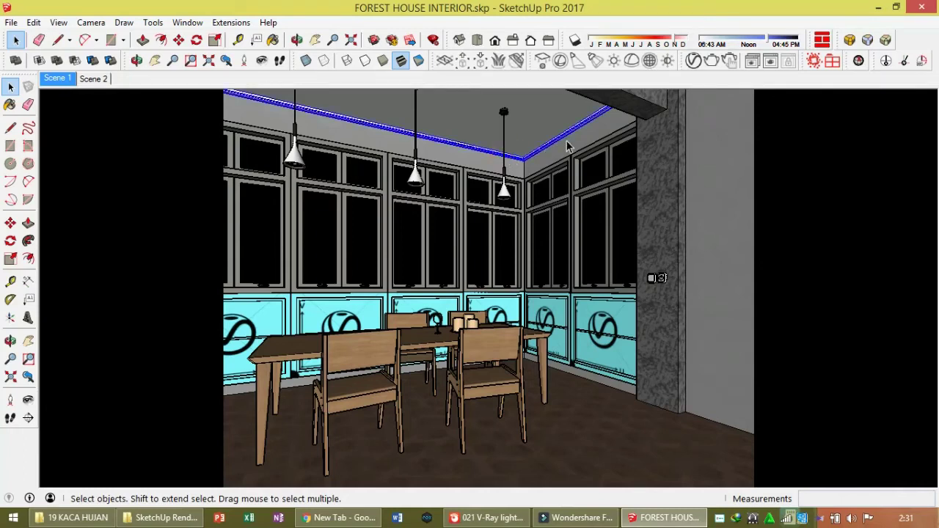
{"action": "scroll", "coordinate": [542, 100], "scroll_direction": "up", "scroll_amount": 1}
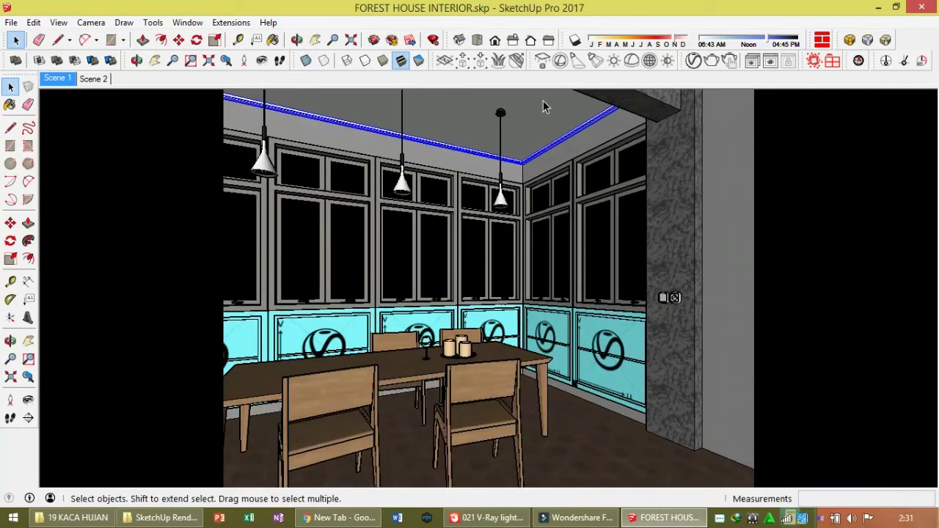
{"action": "scroll", "coordinate": [543, 101], "scroll_direction": "up", "scroll_amount": 2}
{"action": "scroll", "coordinate": [541, 157], "scroll_direction": "up", "scroll_amount": 2}
{"action": "scroll", "coordinate": [536, 178], "scroll_direction": "up", "scroll_amount": 2}
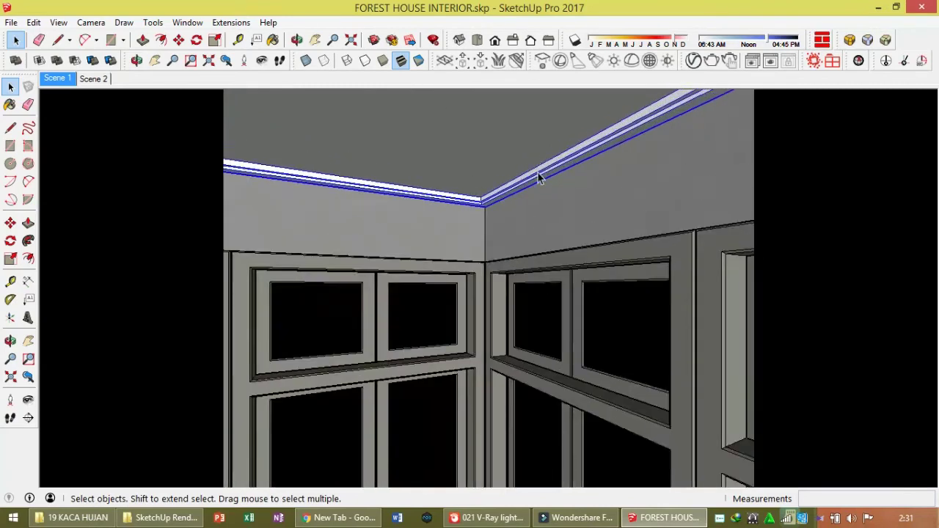
{"action": "scroll", "coordinate": [533, 180], "scroll_direction": "up", "scroll_amount": 2}
{"action": "key", "text": "b"}
{"action": "key", "text": "alt"}
{"action": "left_click", "coordinate": [576, 241], "text": "alt"}
{"action": "left_click", "coordinate": [483, 142]}
{"action": "left_click", "coordinate": [391, 33]}
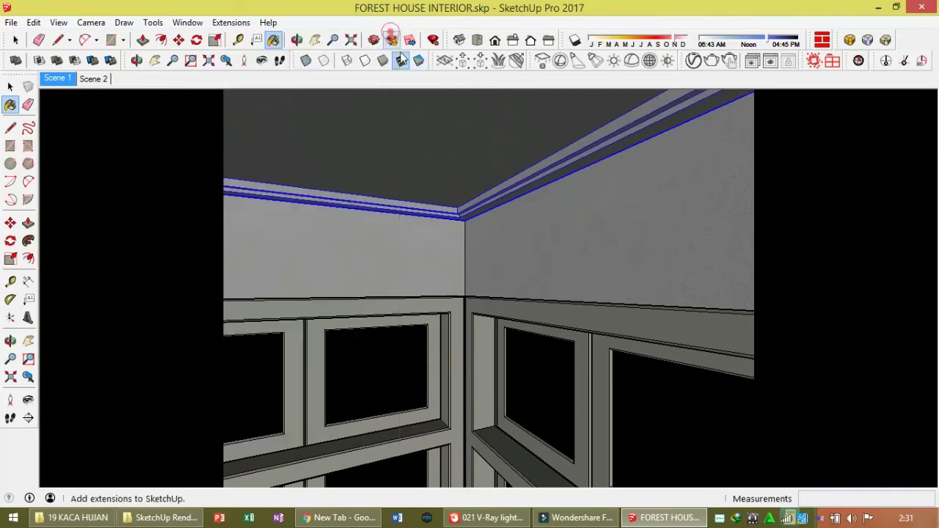
{"action": "key", "text": "space"}
Return to the Scene 1 camera view
{"action": "left_click", "coordinate": [57, 79]}
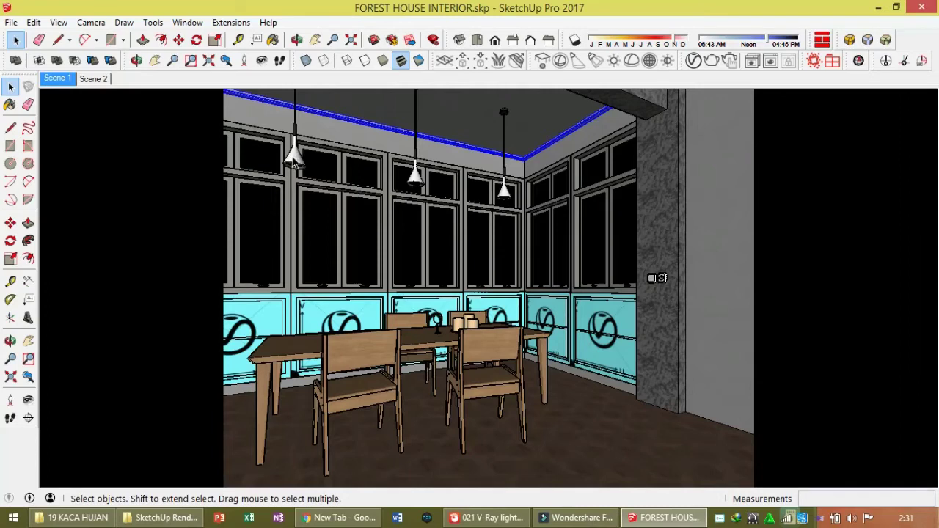
{"action": "middle_click_drag", "start_coordinate": [294, 160], "coordinate": [295, 156]}
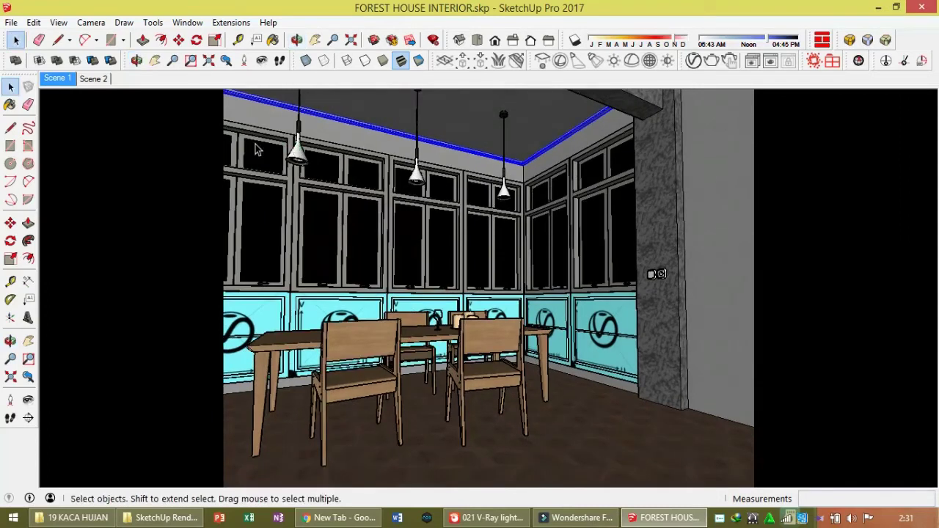
{"action": "left_click", "coordinate": [63, 81]}
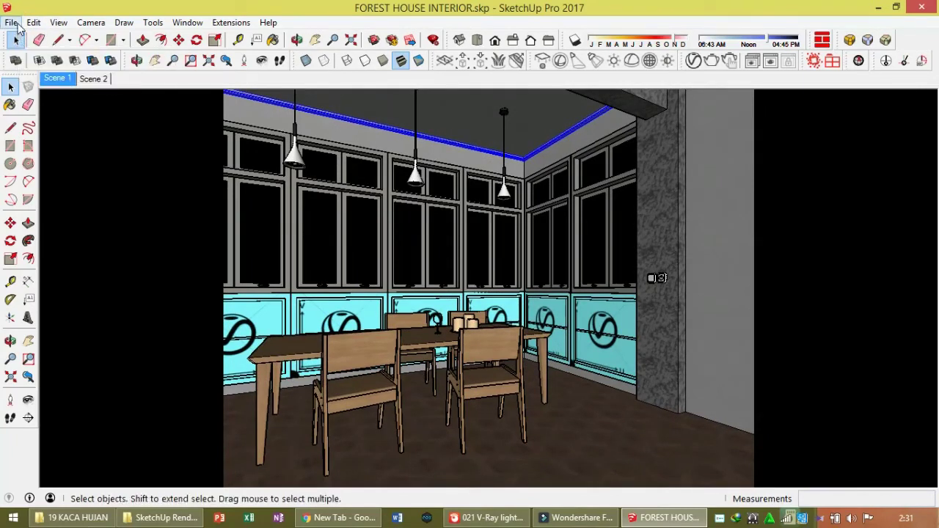
Start a V-Ray render of the dining room from the Asset Editor's Render dropdown
{"action": "left_click", "coordinate": [693, 60]}
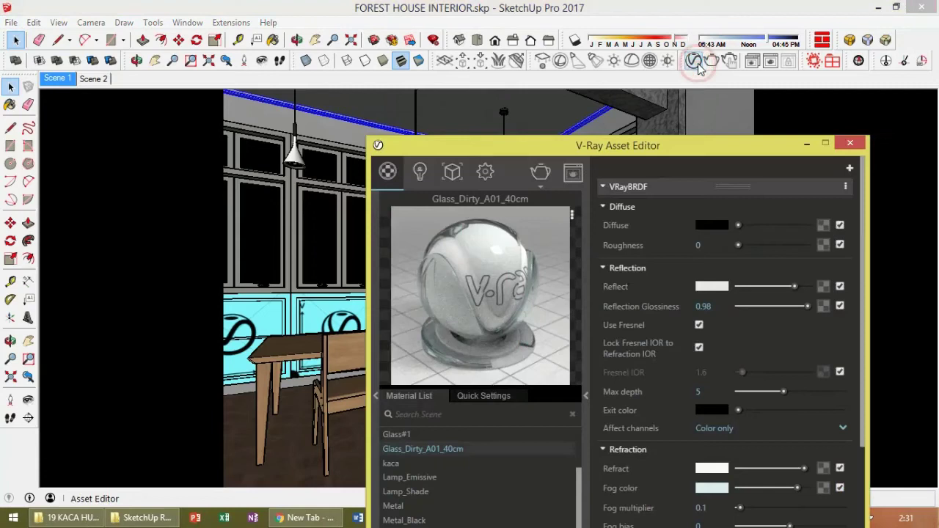
{"action": "left_click", "coordinate": [541, 188]}
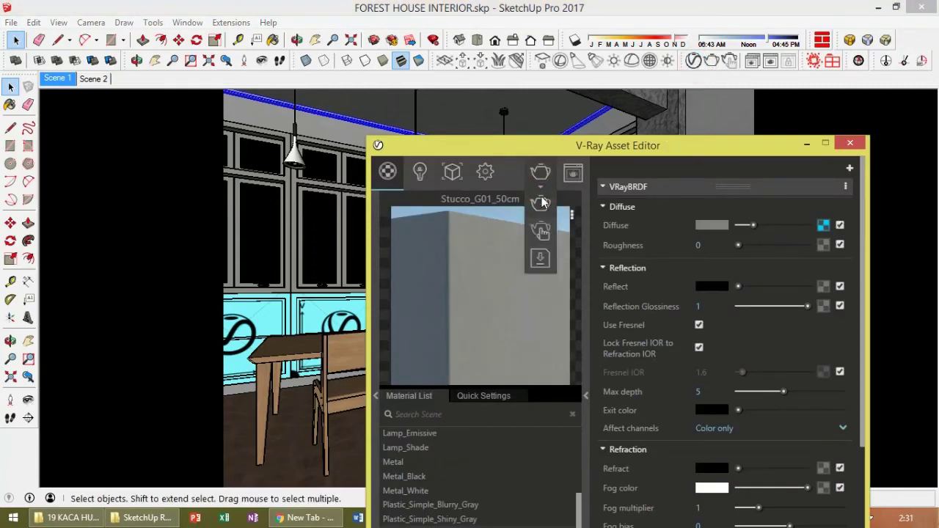
{"action": "left_click", "coordinate": [540, 204]}
{"action": "mouse_move", "coordinate": [559, 147]}
{"action": "left_mouse_down"}
{"action": "mouse_move", "coordinate": [581, 34]}
{"action": "mouse_move", "coordinate": [606, 36]}
{"action": "left_mouse_up"}
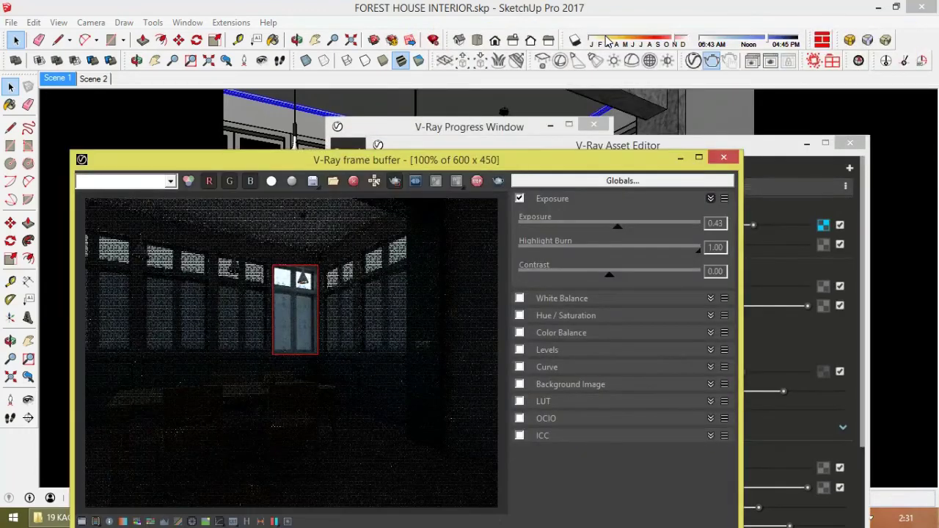
{"action": "mouse_move", "coordinate": [544, 166]}
{"action": "left_mouse_down"}
{"action": "mouse_move", "coordinate": [582, 35]}
{"action": "mouse_move", "coordinate": [581, 69]}
{"action": "left_mouse_up"}
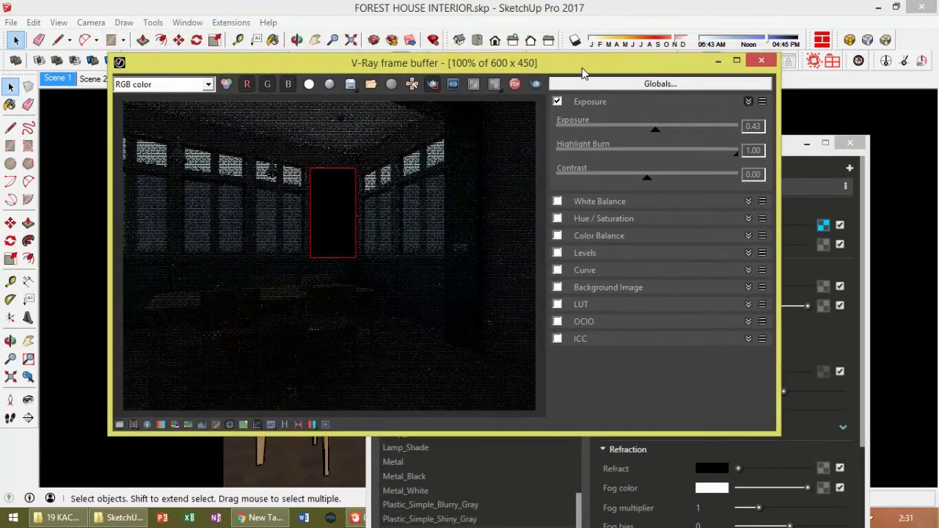
Stop rendering, turn off Region render and re-render the full image
{"action": "left_click", "coordinate": [516, 86]}
{"action": "left_click", "coordinate": [436, 85]}
{"action": "left_click", "coordinate": [537, 85]}
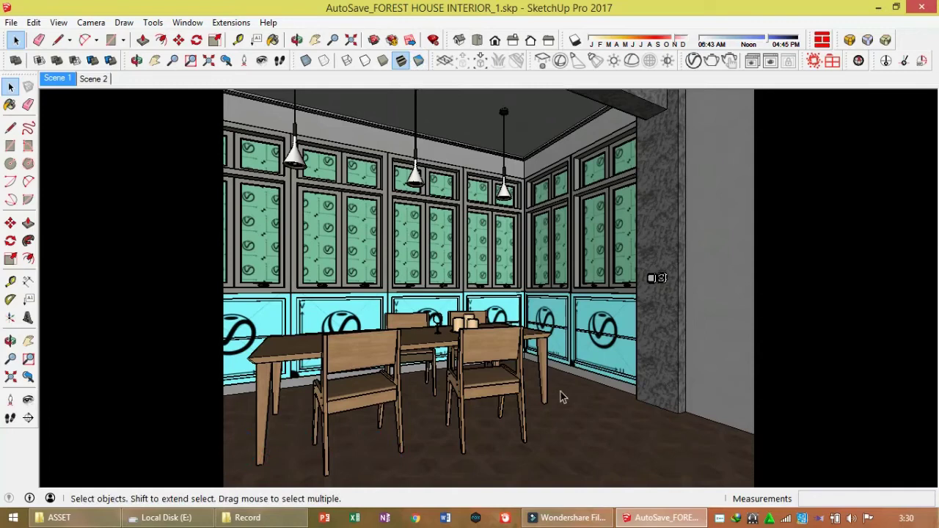
Undo to reveal the rug and framed picture, check each, and open the V-Ray Asset Editor
{"action": "key", "text": "ctrl+z"}
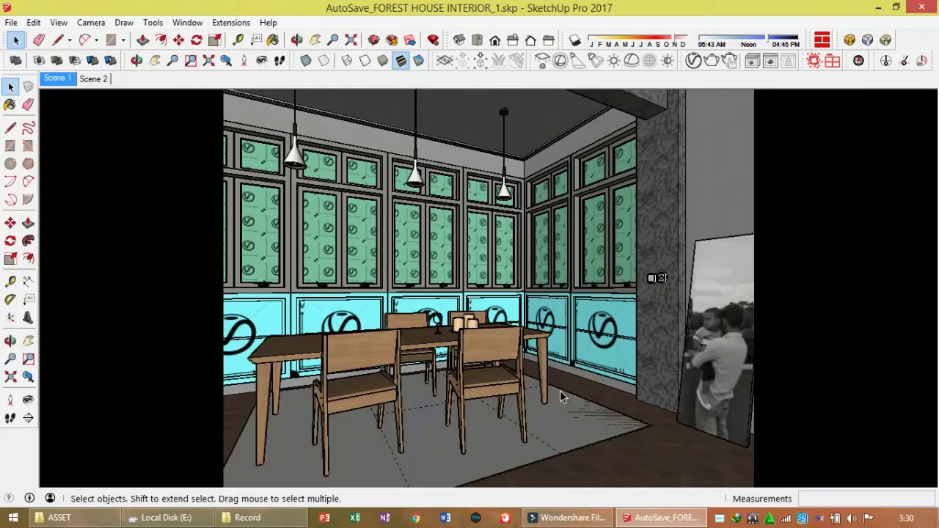
{"action": "left_click", "coordinate": [723, 381]}
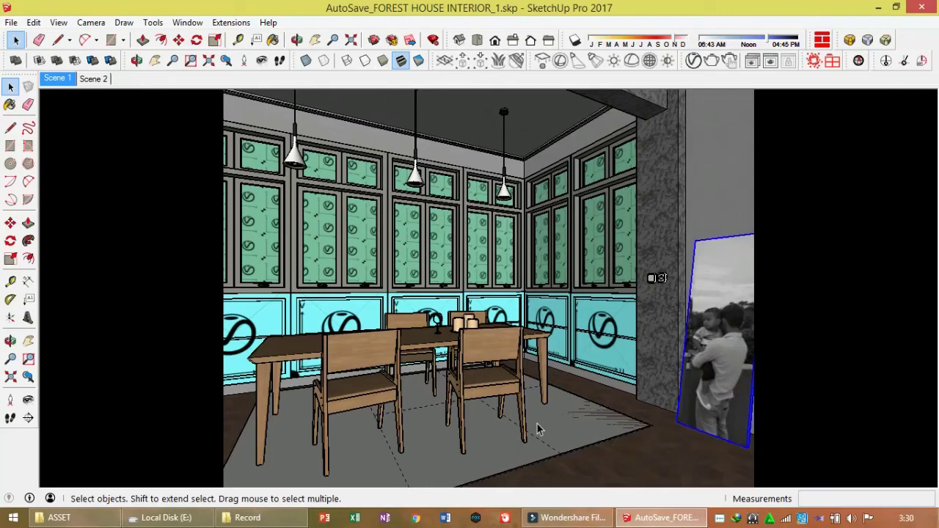
{"action": "left_click", "coordinate": [581, 429]}
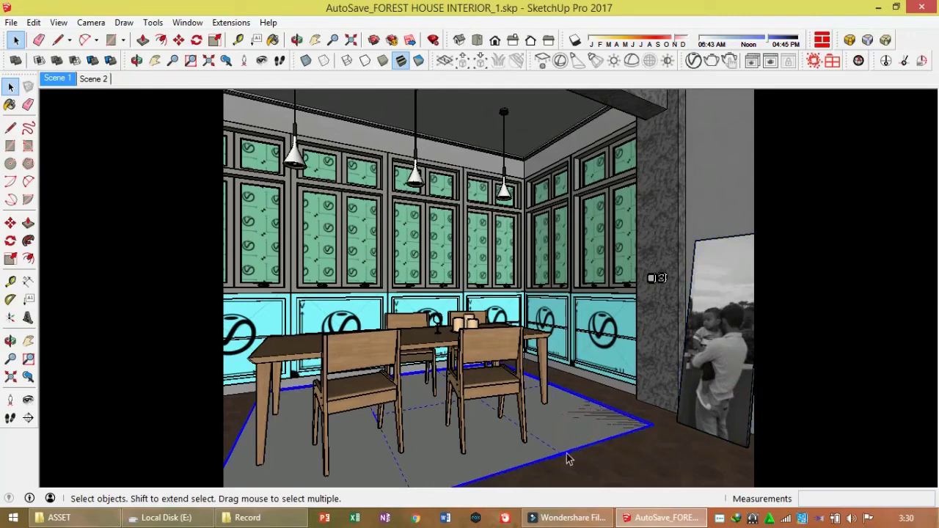
{"action": "left_click", "coordinate": [693, 61]}
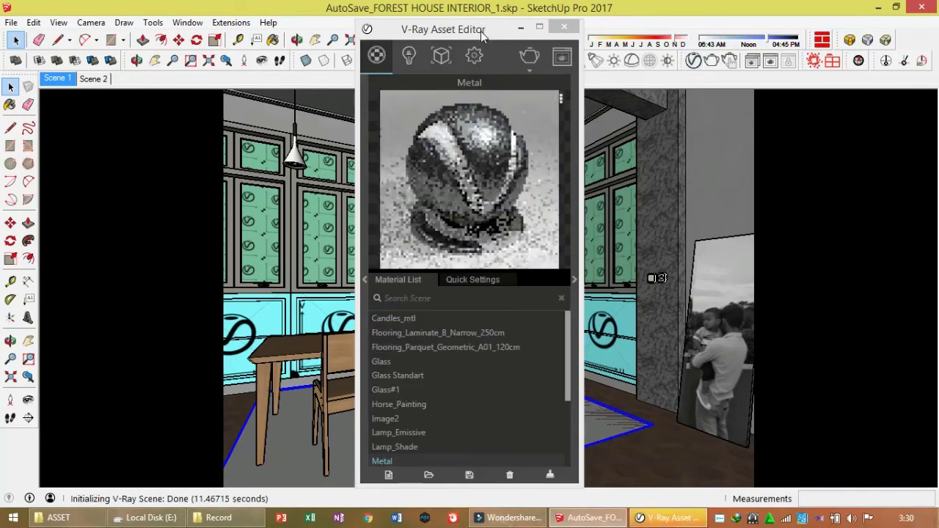
Show the VRayFur parameters in the Asset Editor's geometry section
{"action": "left_click_drag", "start_coordinate": [482, 30], "coordinate": [238, 115]}
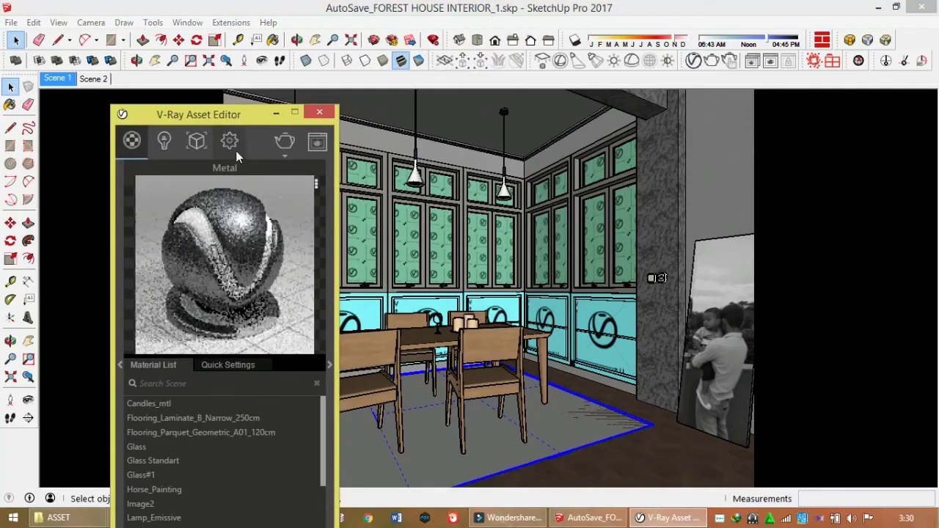
{"action": "left_click", "coordinate": [198, 143]}
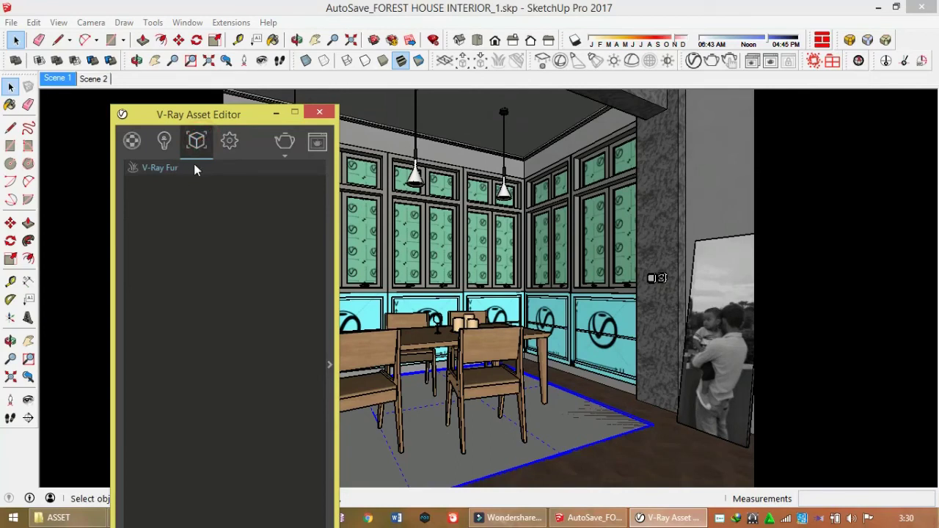
{"action": "left_click", "coordinate": [328, 206]}
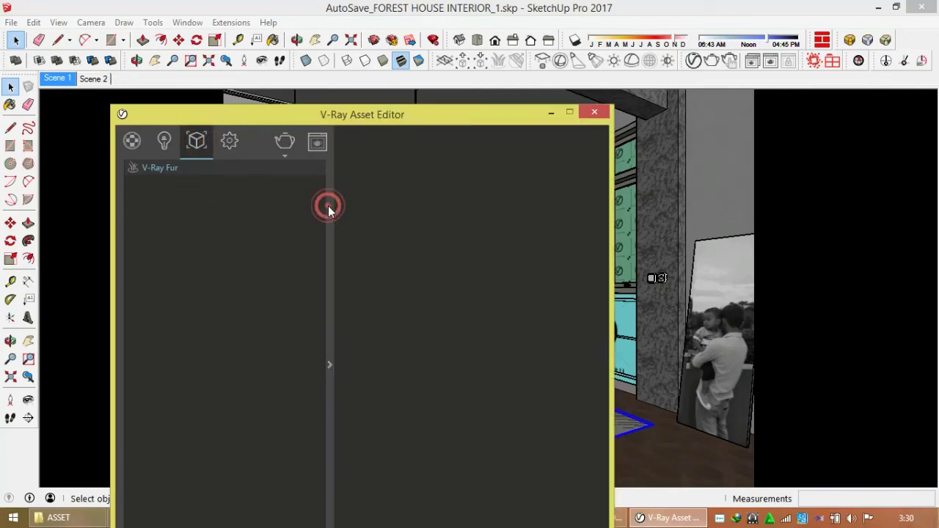
{"action": "left_click_drag", "start_coordinate": [446, 117], "coordinate": [470, 91]}
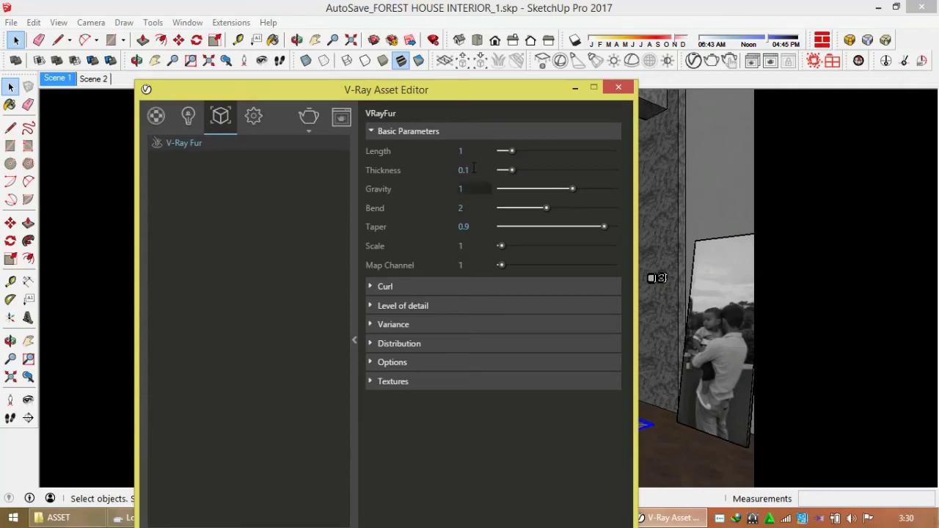
{"action": "mouse_move", "coordinate": [503, 102]}
{"action": "left_mouse_down"}
{"action": "mouse_move", "coordinate": [583, 103]}
{"action": "mouse_move", "coordinate": [403, 329]}
{"action": "mouse_move", "coordinate": [304, 276]}
{"action": "mouse_move", "coordinate": [283, 151]}
{"action": "left_mouse_up"}
{"action": "left_click", "coordinate": [283, 152]}
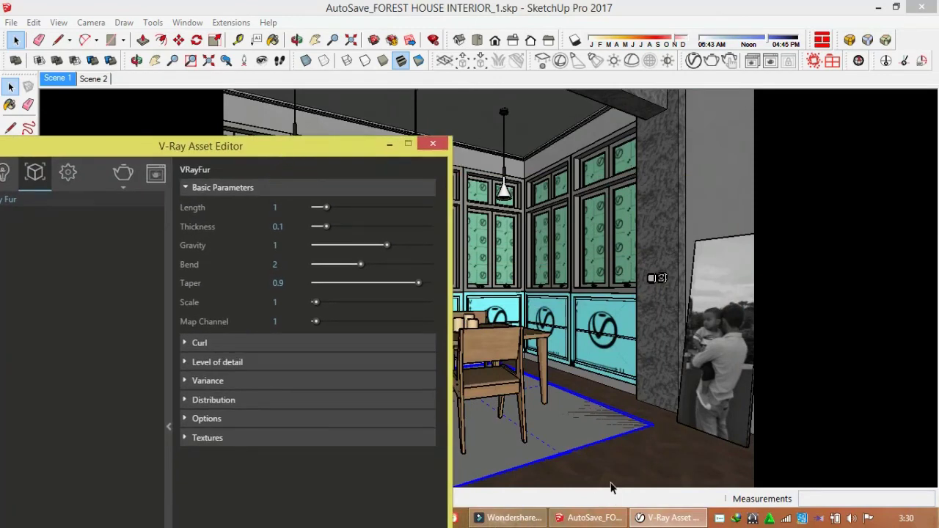
Move the floor panel under the dining table up by 0,005
{"action": "left_click", "coordinate": [607, 427]}
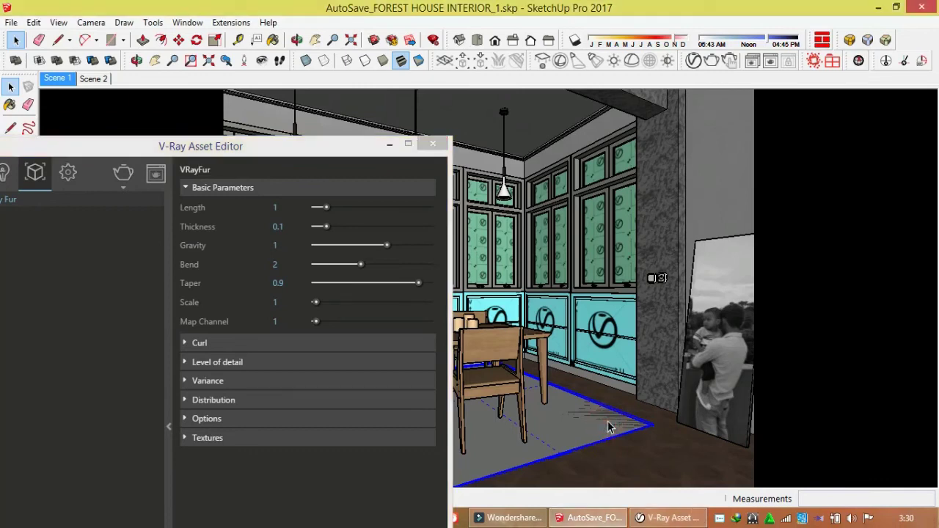
{"action": "key", "text": "b"}
{"action": "key", "text": "space"}
{"action": "key", "text": "m"}
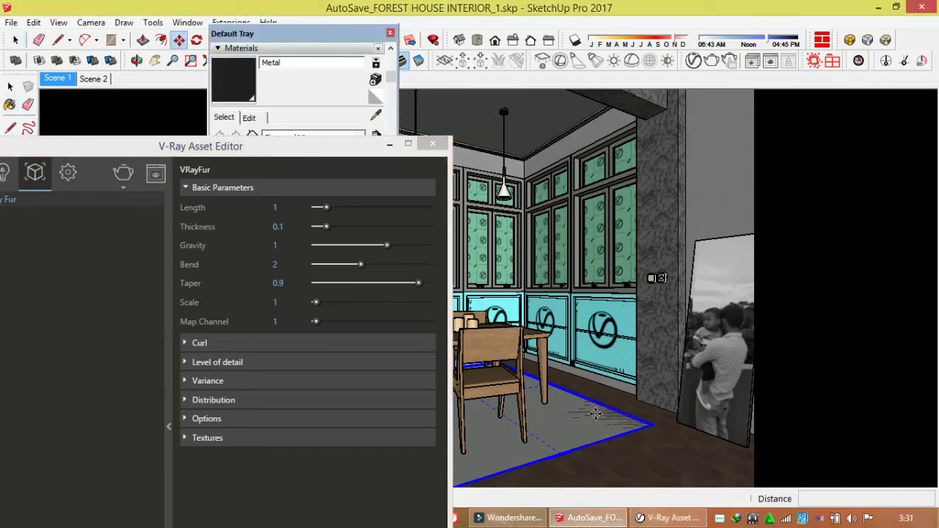
{"action": "left_click", "coordinate": [655, 369]}
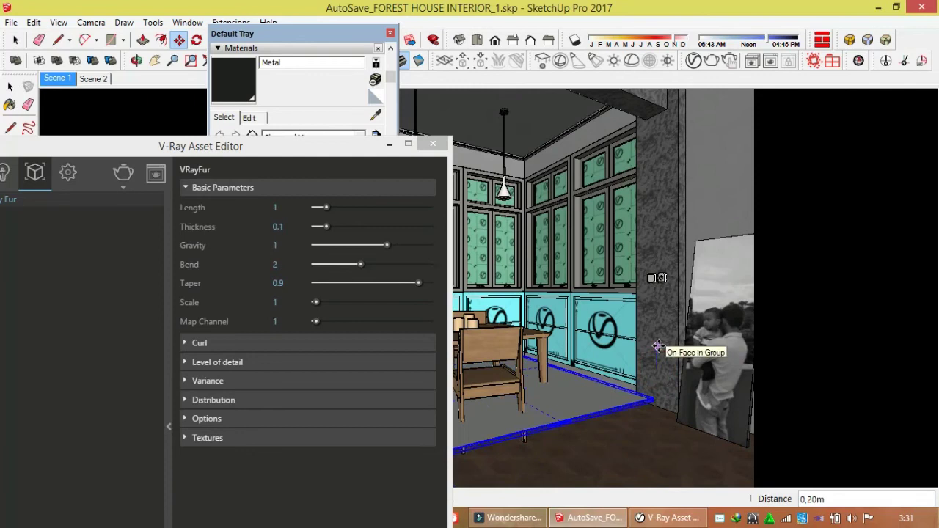
{"action": "key", "text": "Escape"}
{"action": "type", "text": ",005"}
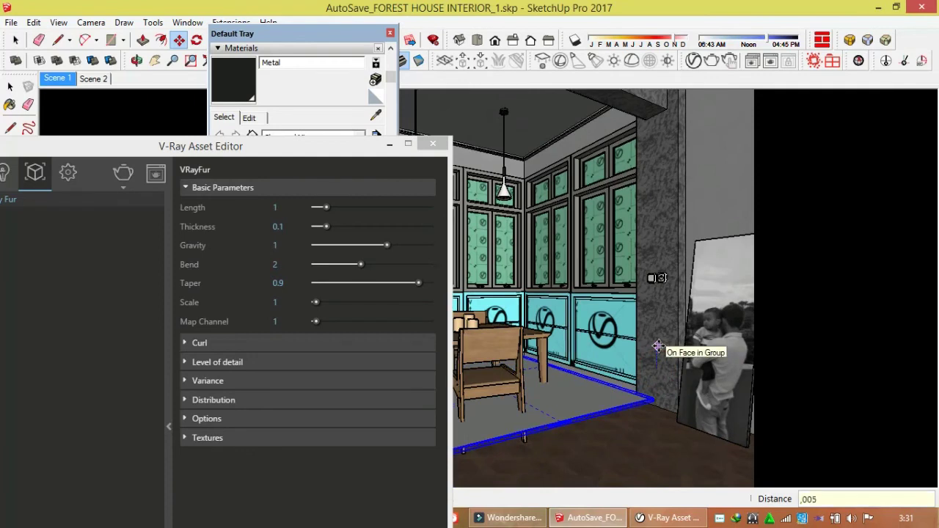
{"action": "key", "text": "Return"}
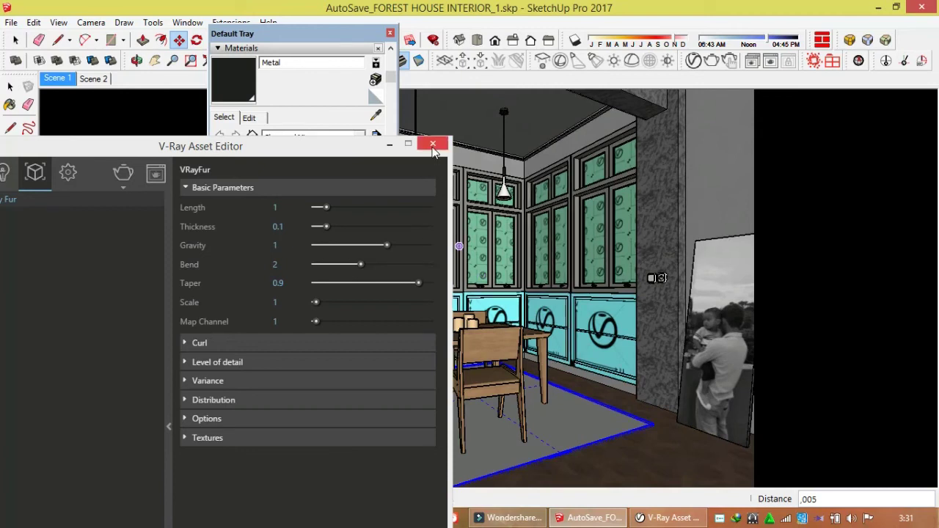
{"action": "left_click", "coordinate": [433, 145]}
Add Carpet D04 Pattern 200cm from the Fabric library to the scene's Material List
{"action": "left_click", "coordinate": [215, 105]}
{"action": "left_click", "coordinate": [204, 160]}
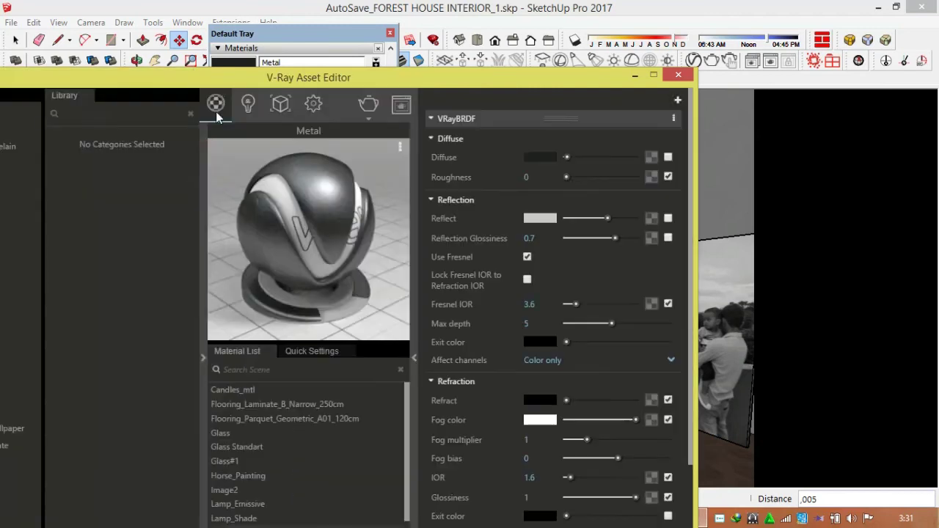
{"action": "left_click_drag", "start_coordinate": [223, 83], "coordinate": [443, 57]}
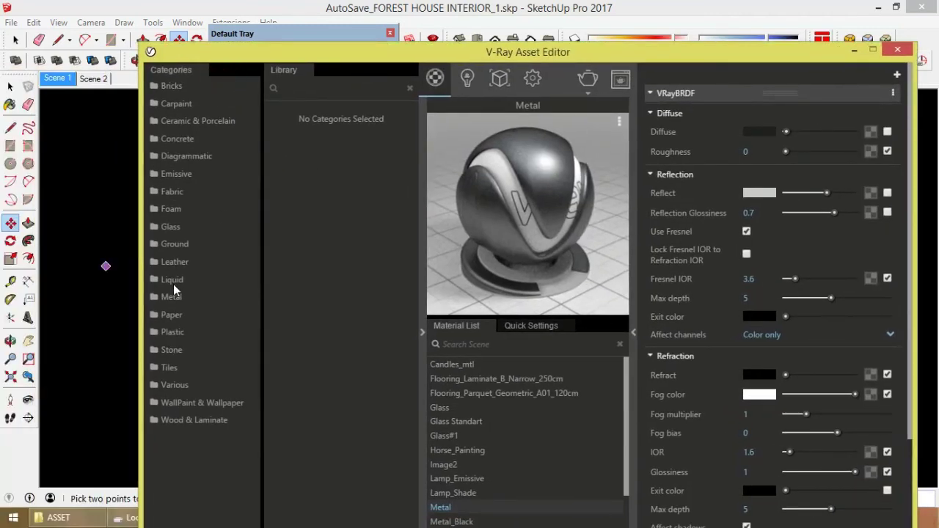
{"action": "left_click", "coordinate": [17, 41]}
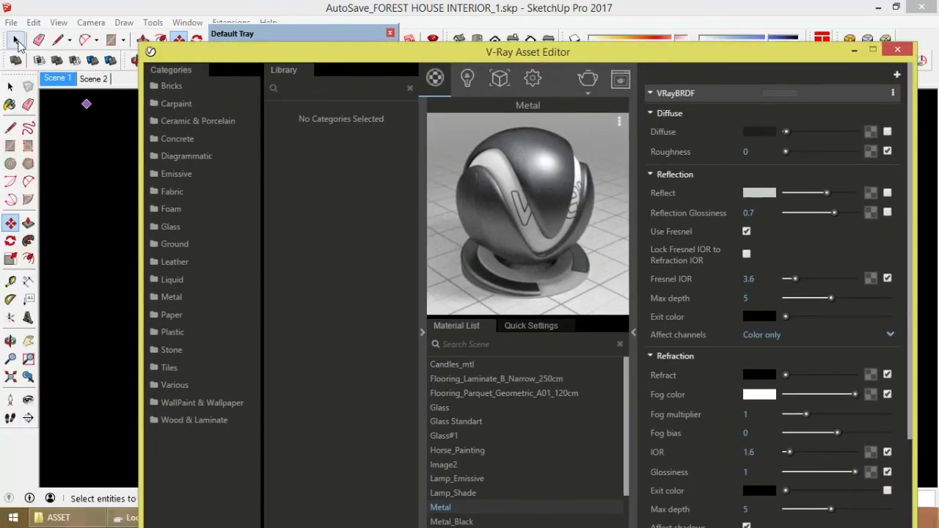
{"action": "left_click", "coordinate": [166, 192]}
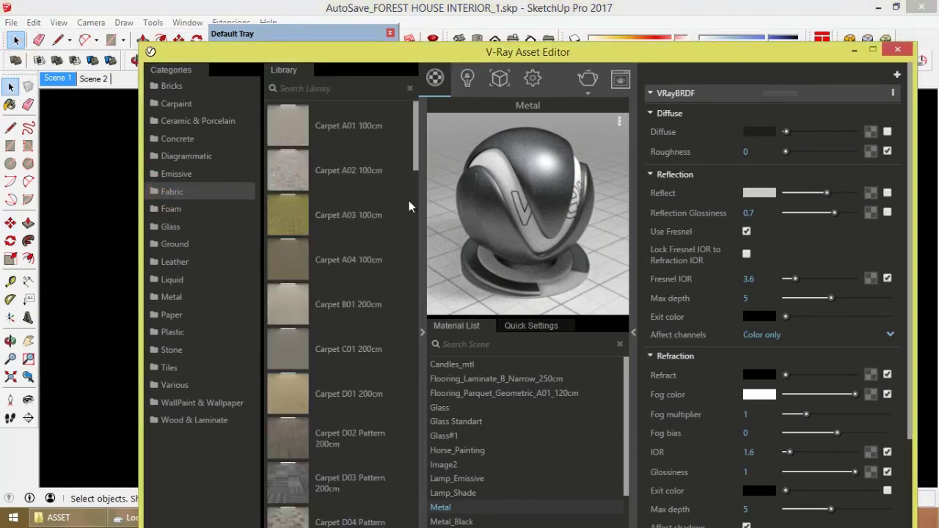
{"action": "left_click_drag", "start_coordinate": [416, 160], "coordinate": [415, 191]}
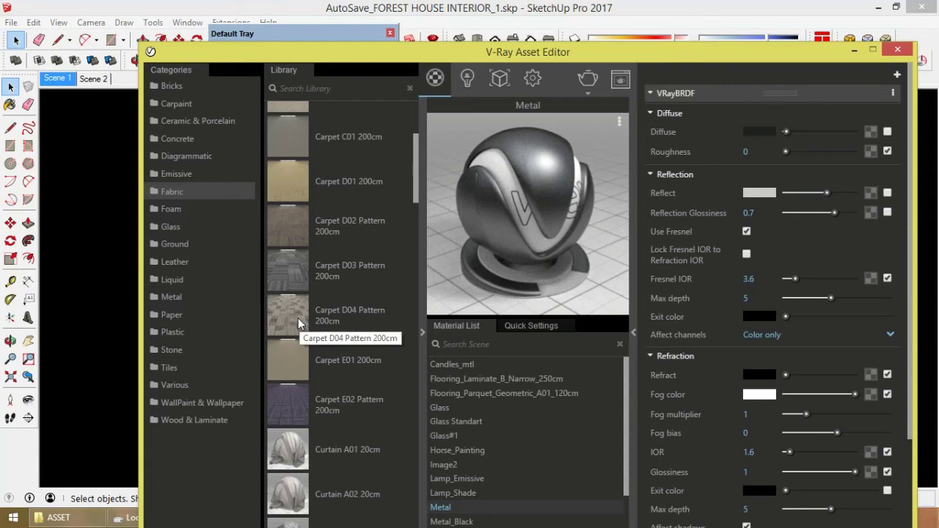
{"action": "left_click_drag", "start_coordinate": [298, 318], "coordinate": [505, 405]}
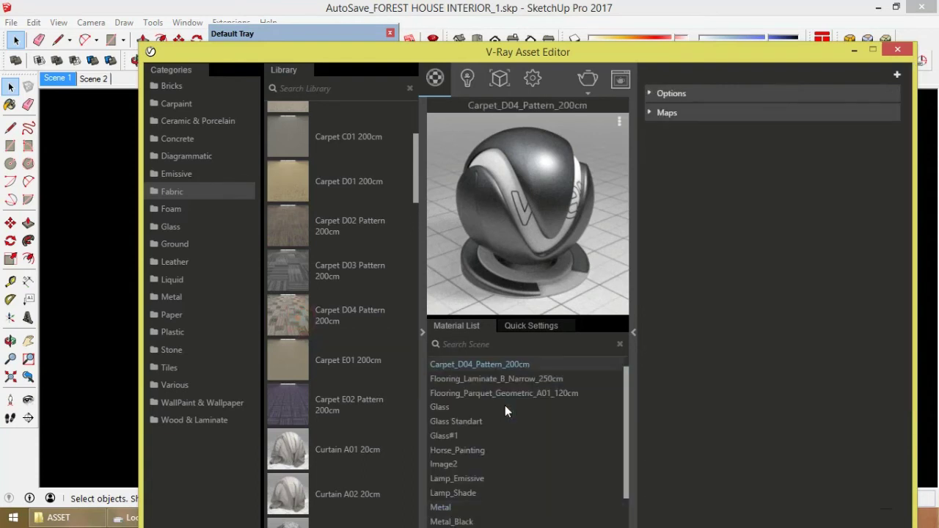
{"action": "left_click_drag", "start_coordinate": [693, 53], "coordinate": [553, 57]}
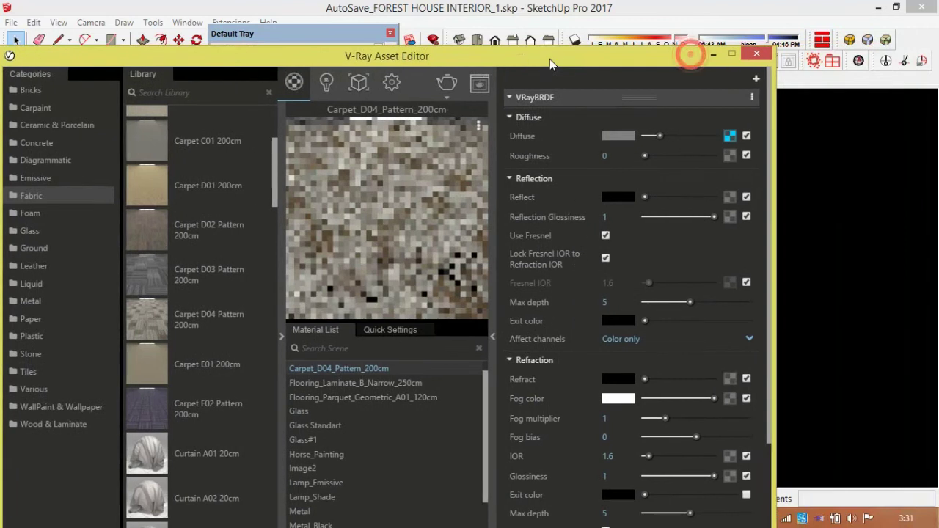
Set the carpet diffuse mix texture's Source A to mid-grey and Source B to teal
{"action": "left_click", "coordinate": [729, 136]}
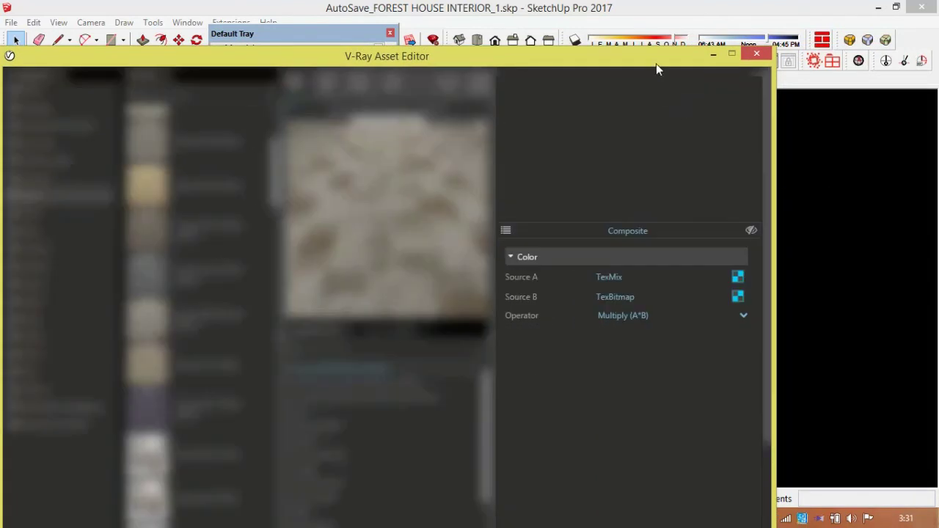
{"action": "left_click", "coordinate": [737, 278]}
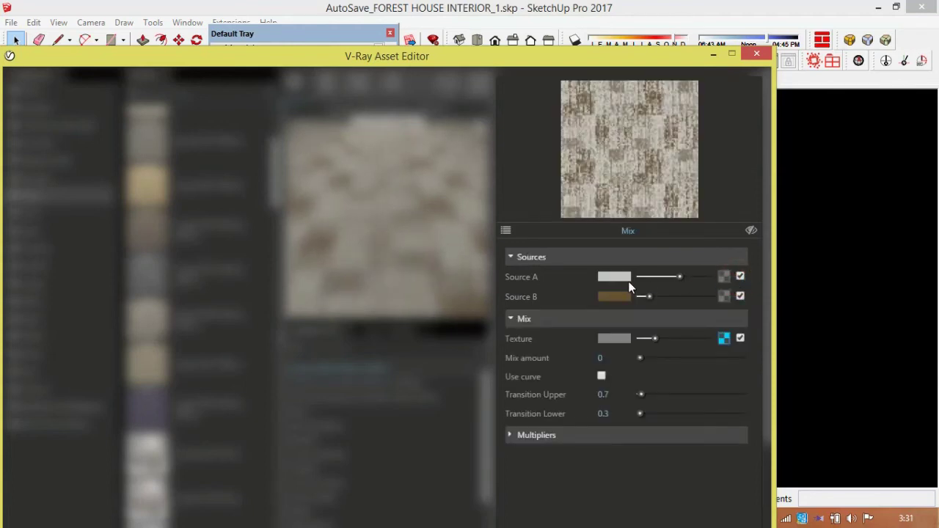
{"action": "left_click", "coordinate": [623, 275]}
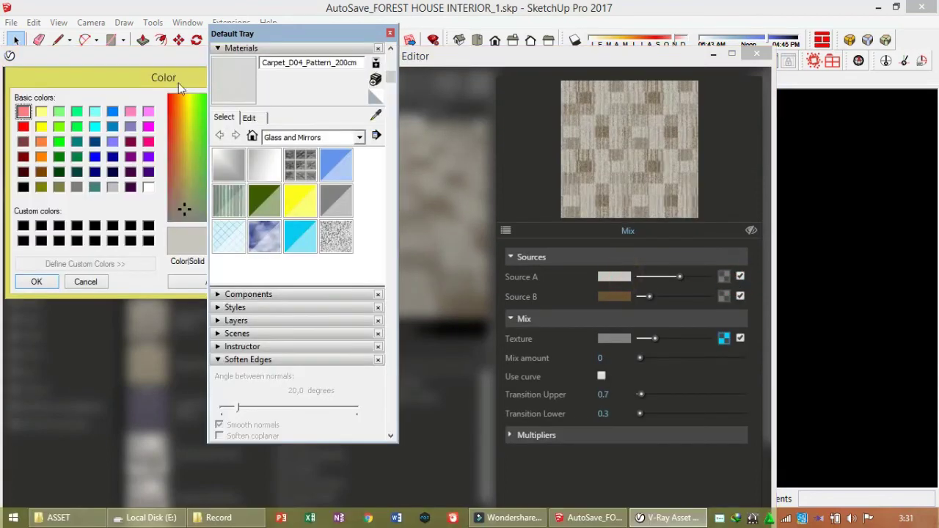
{"action": "left_click", "coordinate": [390, 33]}
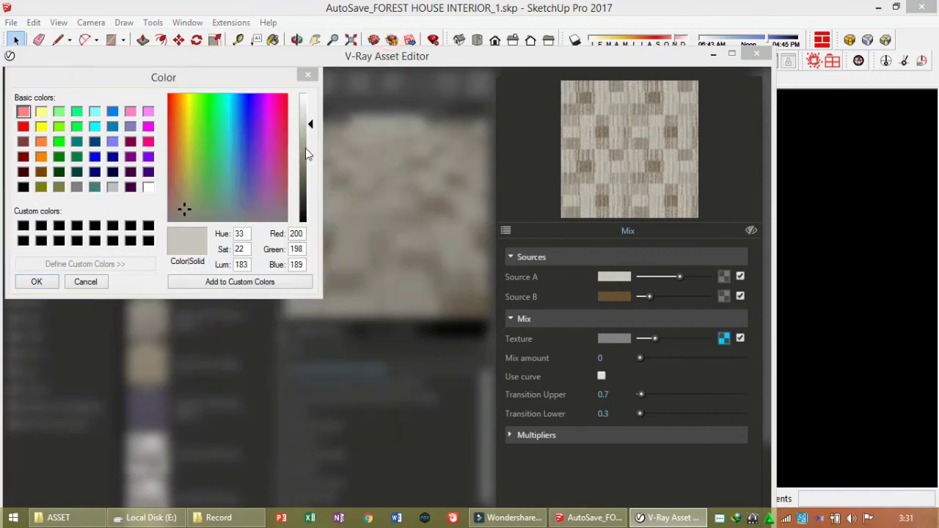
{"action": "left_click", "coordinate": [78, 188]}
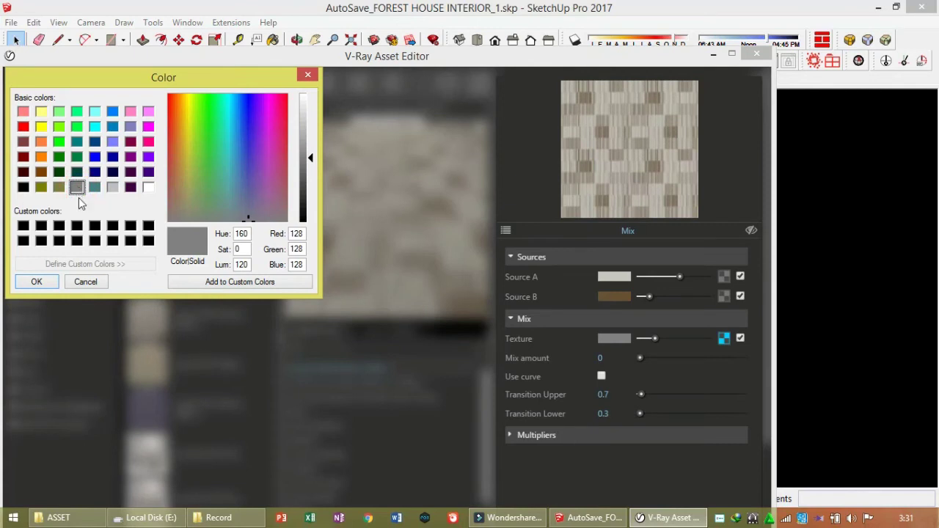
{"action": "left_click", "coordinate": [33, 283]}
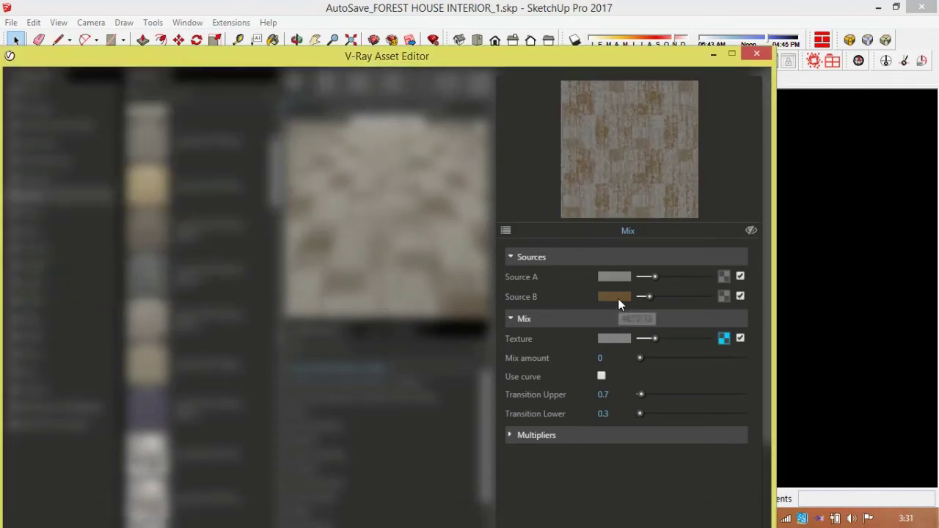
{"action": "left_click", "coordinate": [618, 298]}
{"action": "left_click", "coordinate": [95, 188]}
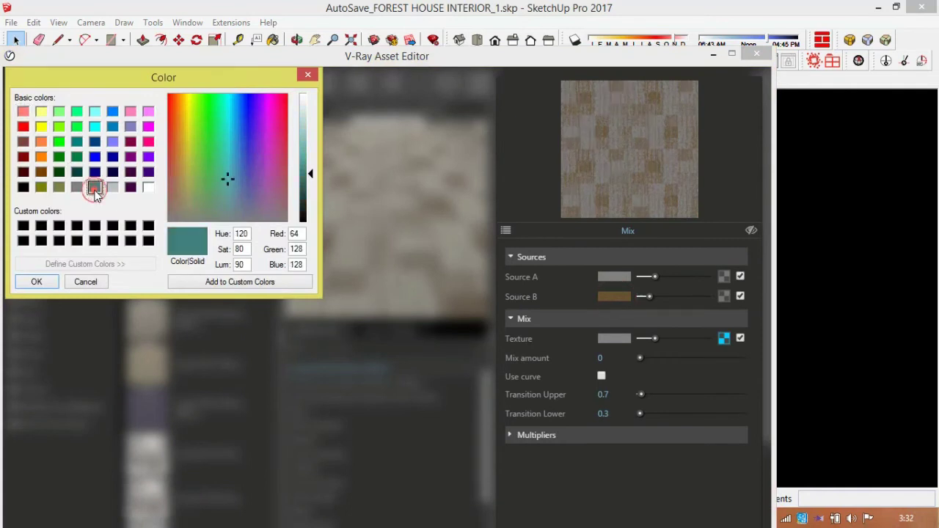
{"action": "left_click", "coordinate": [39, 283]}
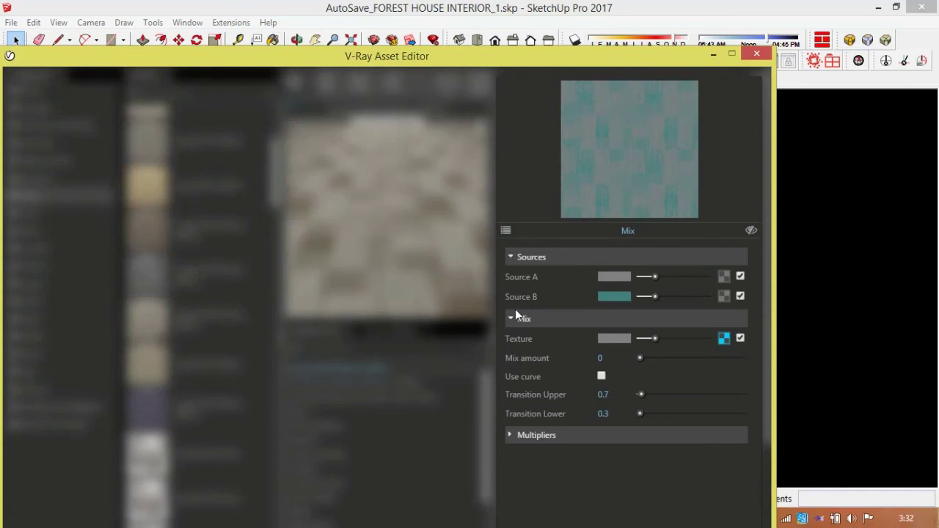
Rework the mix colours between teal and grey, then return to the carpet's top-level settings
{"action": "mouse_move", "coordinate": [614, 296]}
{"action": "left_mouse_down"}
{"action": "mouse_move", "coordinate": [615, 285]}
{"action": "mouse_move", "coordinate": [615, 294]}
{"action": "left_mouse_up"}
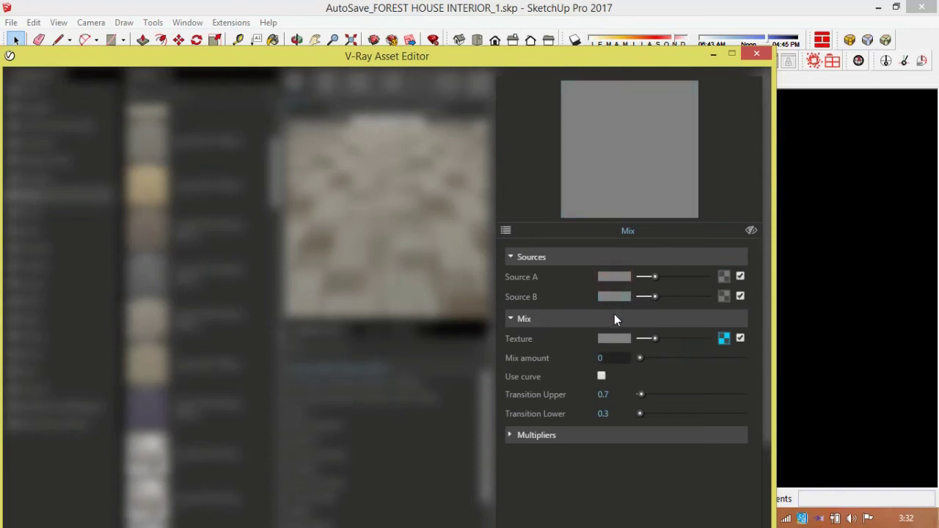
{"action": "left_click", "coordinate": [615, 296]}
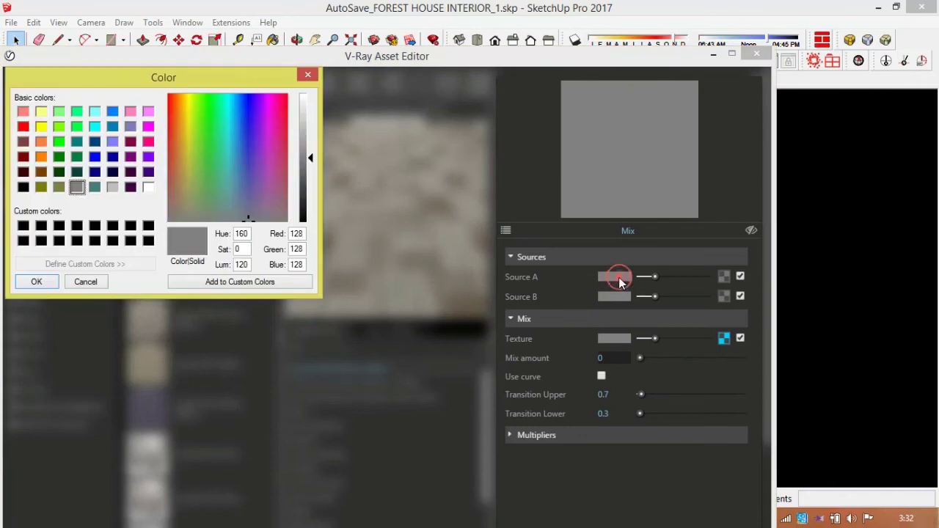
{"action": "left_click", "coordinate": [94, 187]}
{"action": "left_click", "coordinate": [38, 286]}
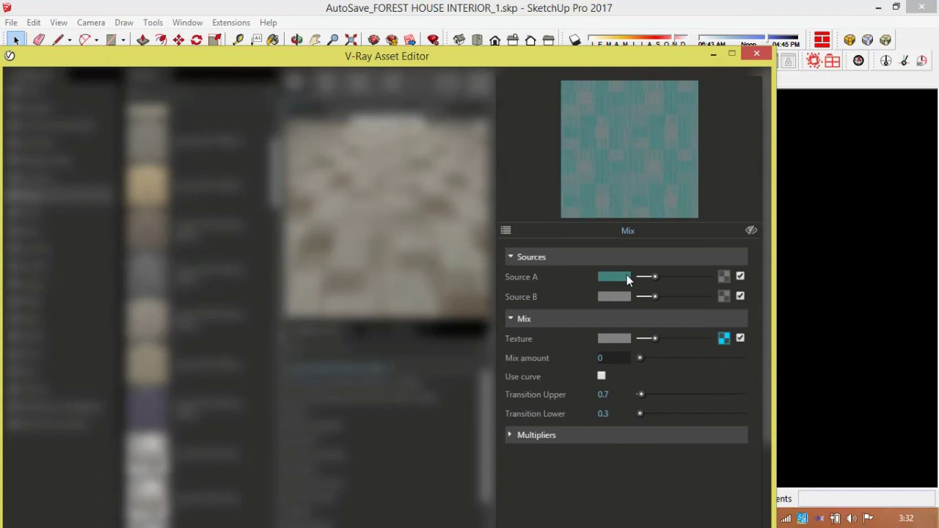
{"action": "left_click_drag", "start_coordinate": [626, 277], "coordinate": [622, 297]}
{"action": "left_click_drag", "start_coordinate": [620, 337], "coordinate": [618, 278]}
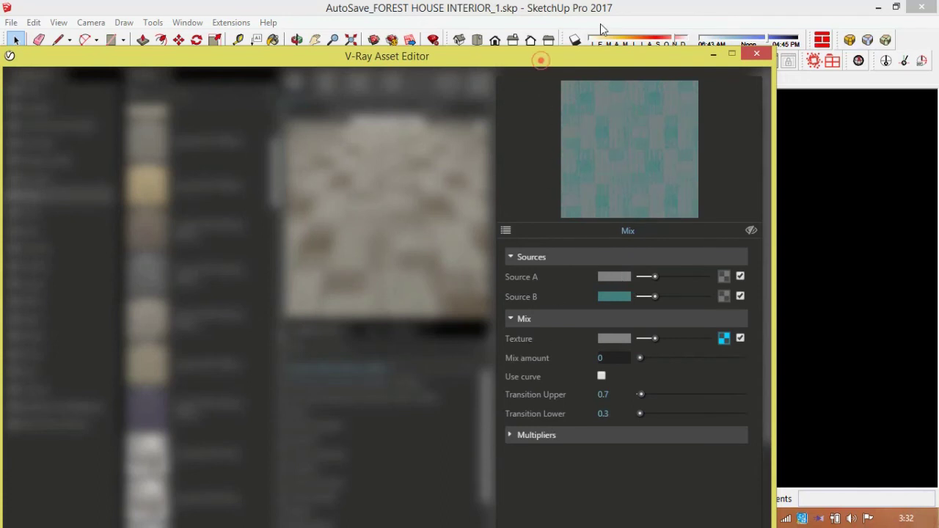
{"action": "left_click_drag", "start_coordinate": [595, 51], "coordinate": [635, 8]}
{"action": "left_click", "coordinate": [559, 509]}
{"action": "left_click", "coordinate": [560, 509]}
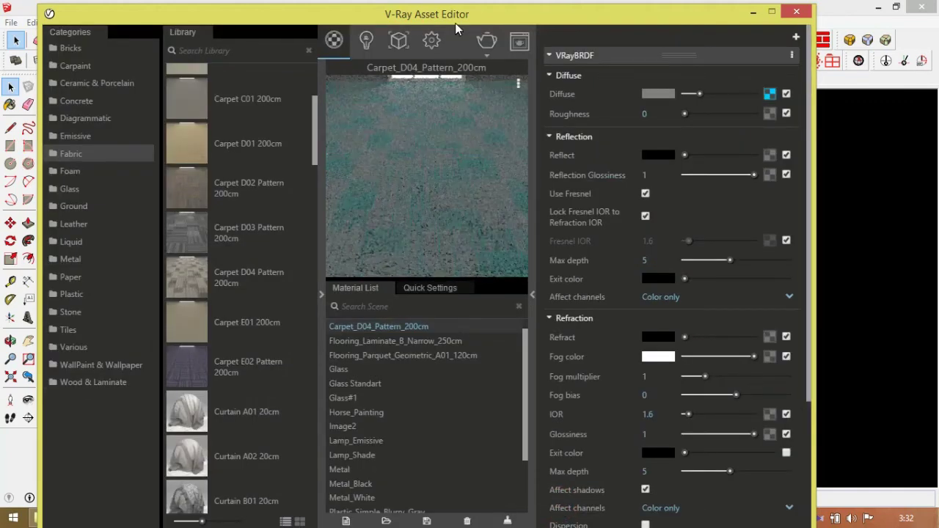
Apply Carpet_D04_Pattern_200cm to the floor face inside the rug group and close the editor
{"action": "left_click_drag", "start_coordinate": [491, 14], "coordinate": [355, 371]}
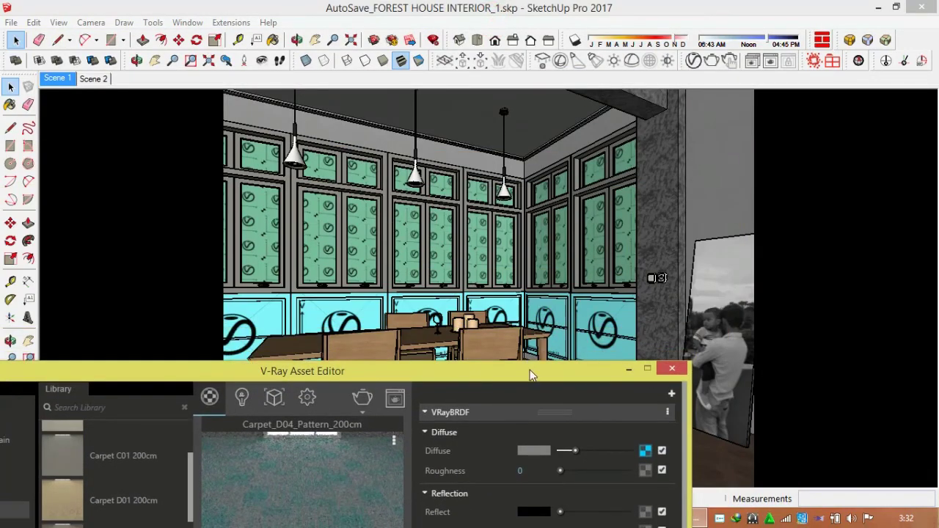
{"action": "left_click_drag", "start_coordinate": [530, 371], "coordinate": [458, 461]}
{"action": "double_click", "coordinate": [570, 415]}
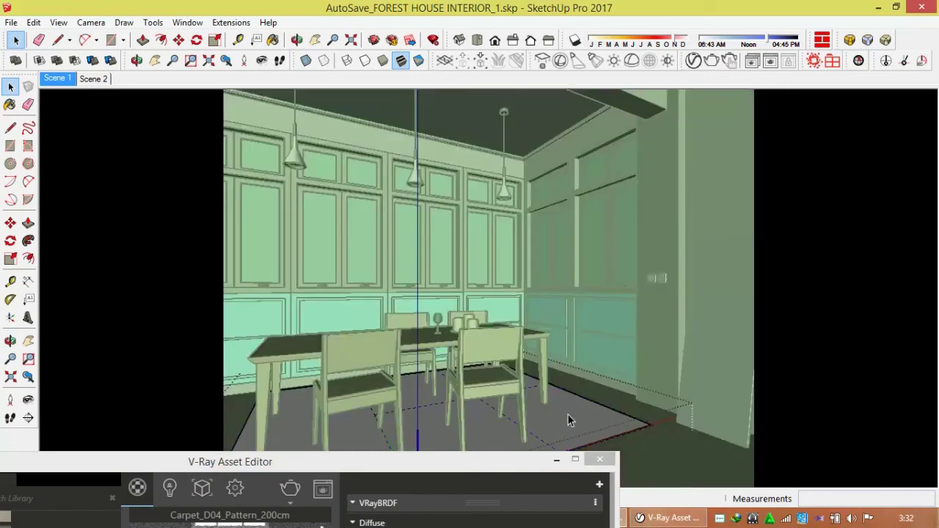
{"action": "left_click", "coordinate": [567, 414]}
{"action": "left_click", "coordinate": [557, 419]}
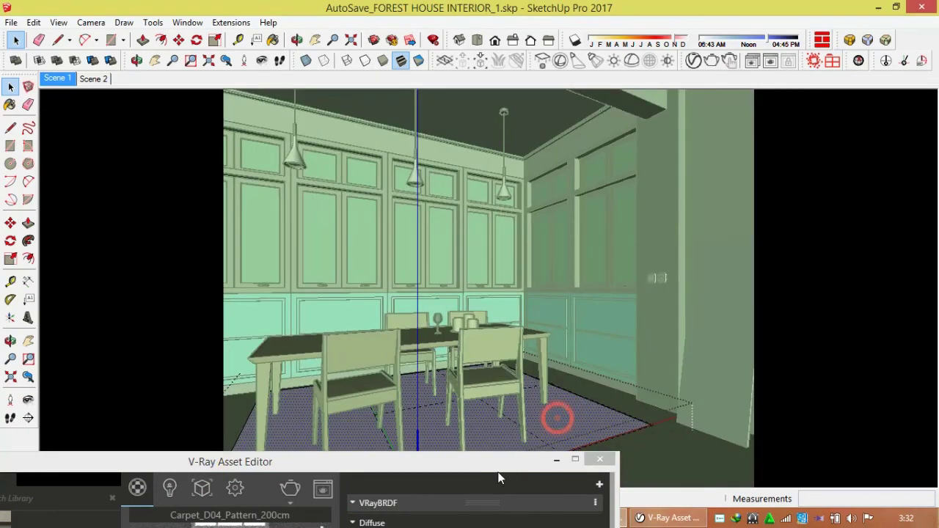
{"action": "double_click", "coordinate": [499, 462]}
{"action": "right_click", "coordinate": [389, 351]}
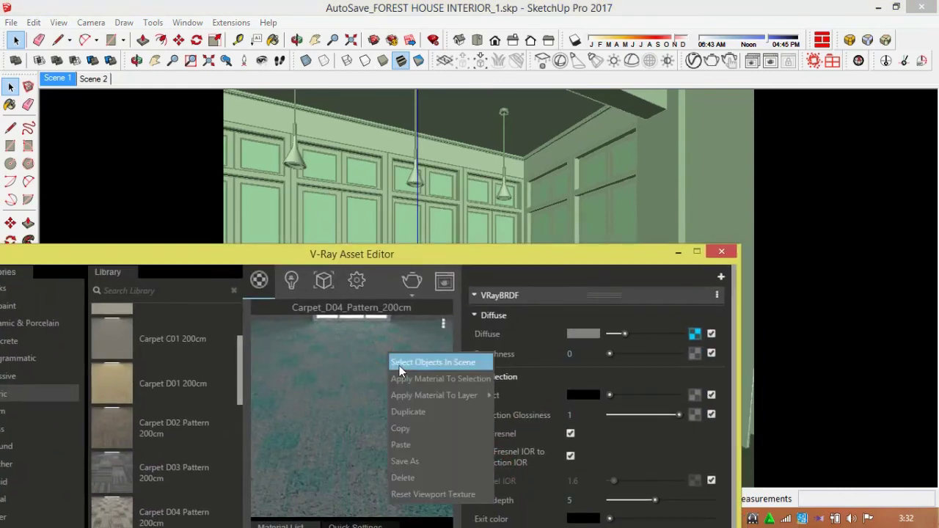
{"action": "left_click", "coordinate": [403, 375]}
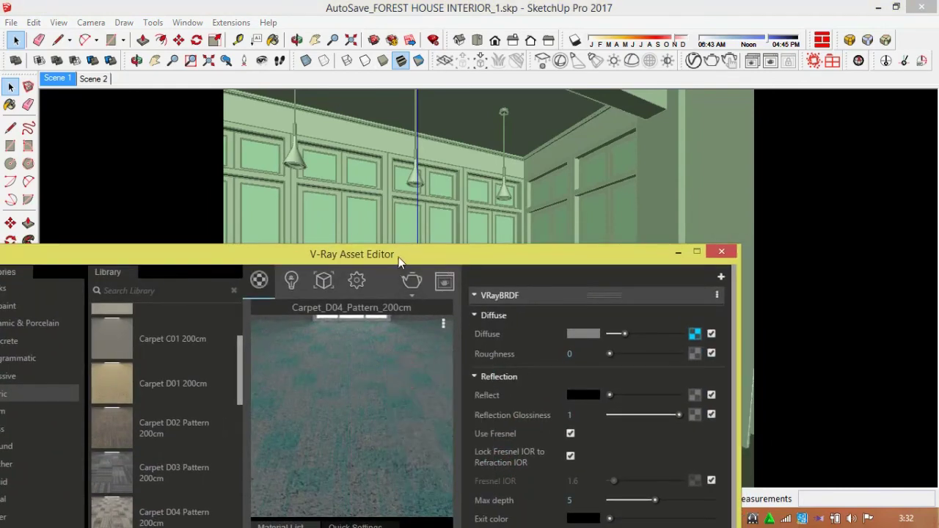
{"action": "left_click", "coordinate": [717, 255]}
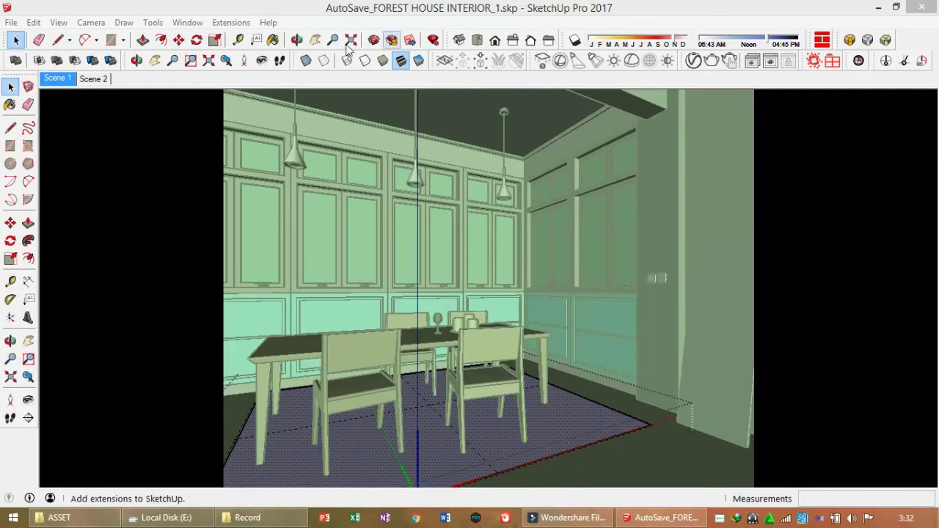
Change the carpet material's texture width from 0,25 m to 2 m in the Materials tray
{"action": "left_click", "coordinate": [273, 41]}
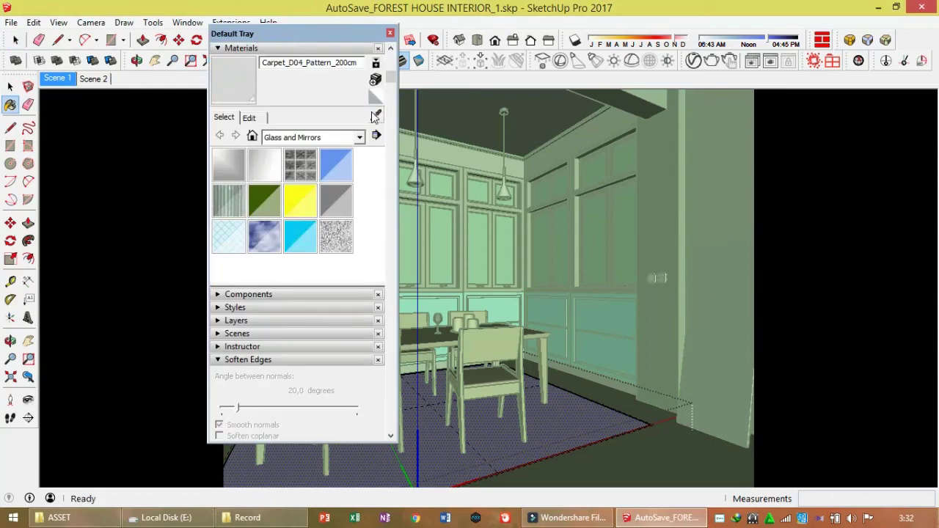
{"action": "left_click", "coordinate": [249, 118]}
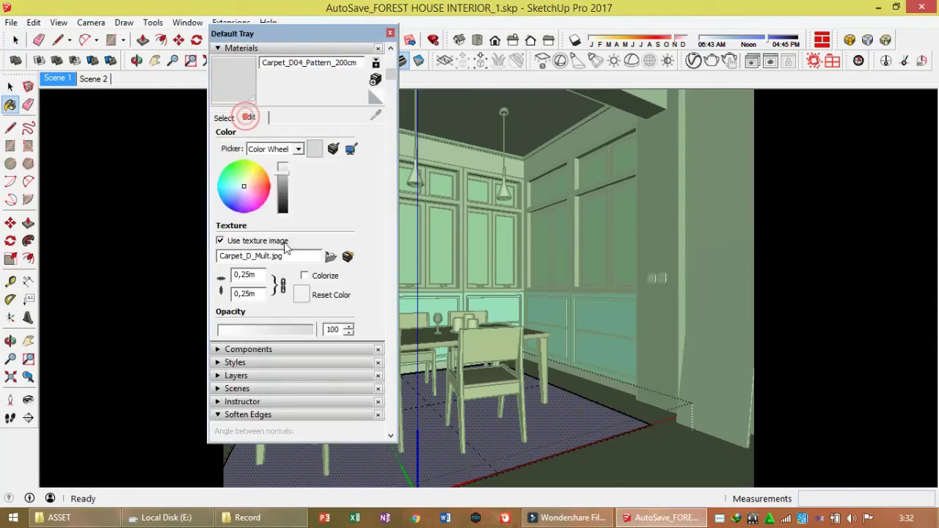
{"action": "left_click", "coordinate": [260, 278]}
{"action": "type", "text": "2"}
{"action": "left_click", "coordinate": [365, 199]}
{"action": "left_click", "coordinate": [224, 118]}
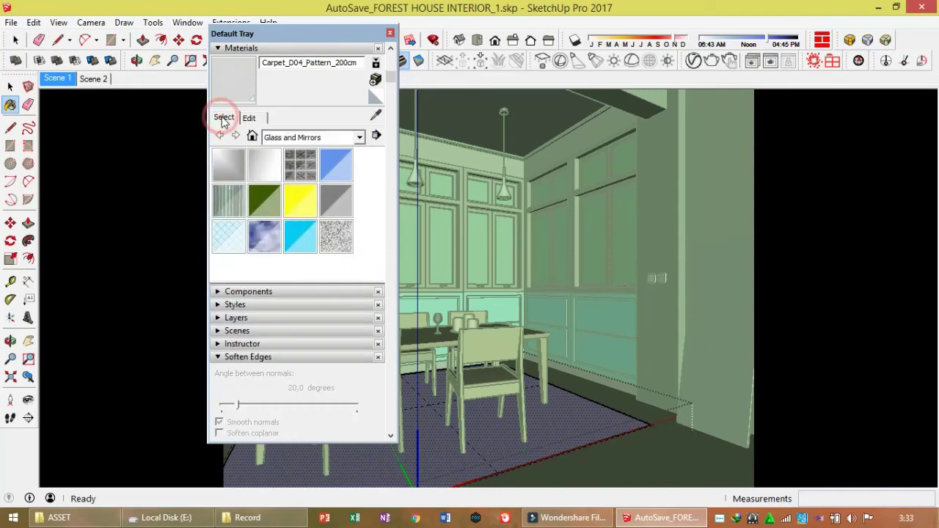
{"action": "left_click", "coordinate": [390, 34]}
{"action": "key", "text": "space"}
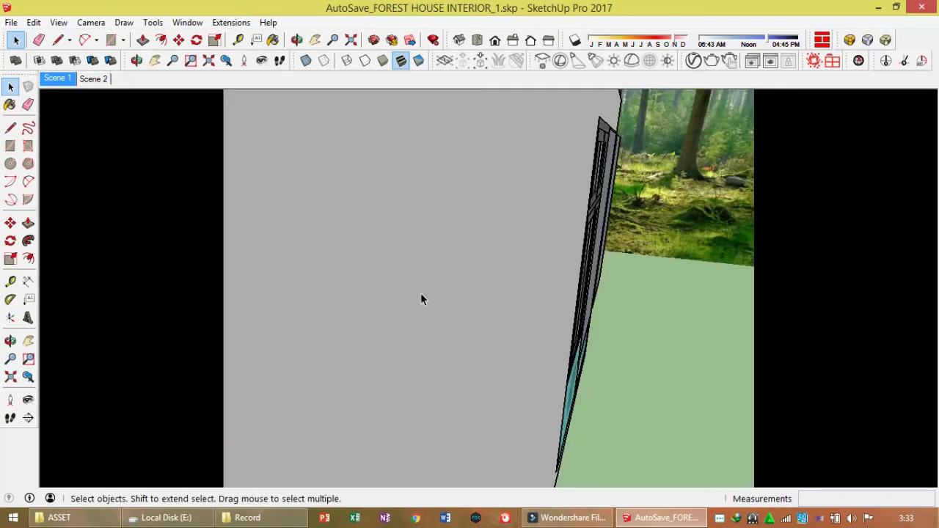
Orbit around the house to inspect the forest backdrop image
{"action": "mouse_move", "coordinate": [496, 247]}
{"action": "middle_mouse_down"}
{"action": "mouse_move", "coordinate": [420, 292]}
{"action": "mouse_move", "coordinate": [624, 256]}
{"action": "mouse_move", "coordinate": [662, 193]}
{"action": "mouse_move", "coordinate": [439, 300]}
{"action": "middle_mouse_up"}
{"action": "left_click", "coordinate": [57, 79]}
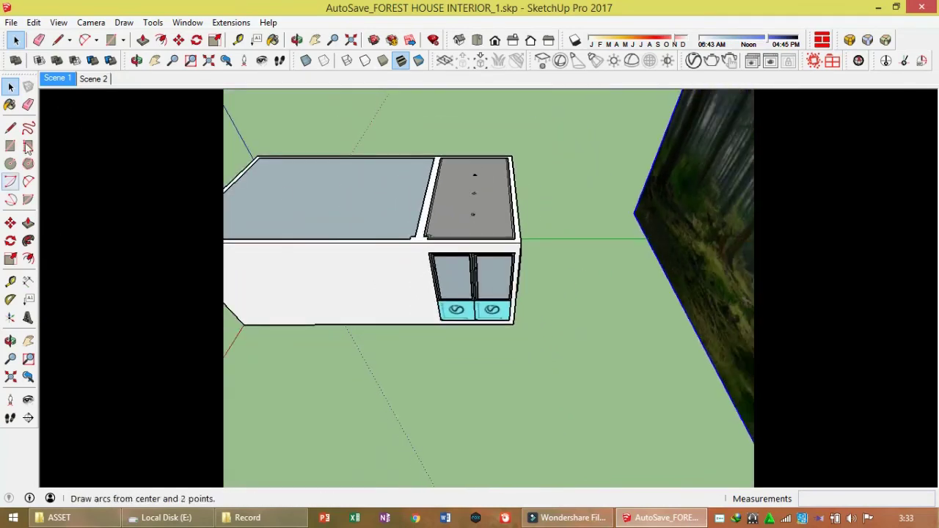
{"action": "mouse_move", "coordinate": [371, 207]}
{"action": "middle_mouse_down"}
{"action": "mouse_move", "coordinate": [457, 216]}
{"action": "mouse_move", "coordinate": [478, 233]}
{"action": "mouse_move", "coordinate": [411, 274]}
{"action": "mouse_move", "coordinate": [706, 216]}
{"action": "mouse_move", "coordinate": [516, 248]}
{"action": "middle_mouse_up"}
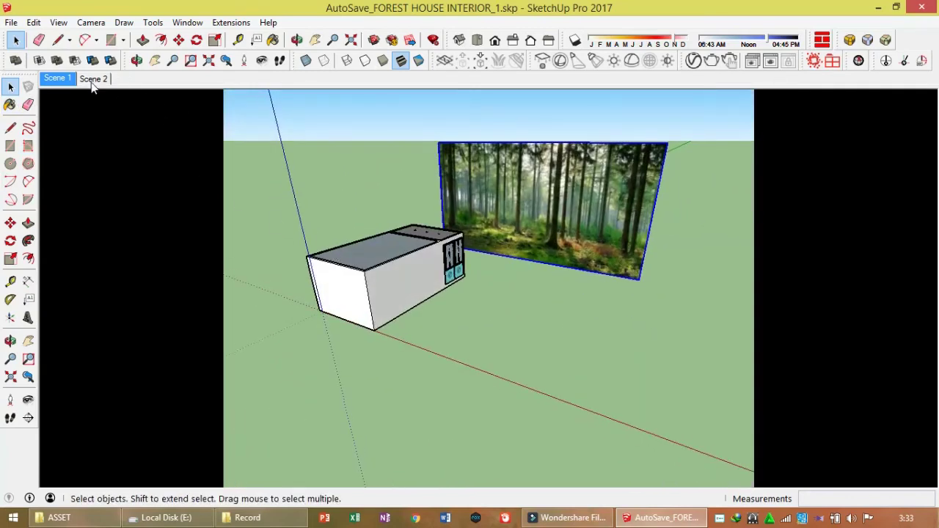
{"action": "middle_click_drag", "start_coordinate": [289, 191], "coordinate": [92, 102]}
In Scene 2, move the forest backdrop image 0,75 m so it fills the glass walls
{"action": "left_click", "coordinate": [93, 78]}
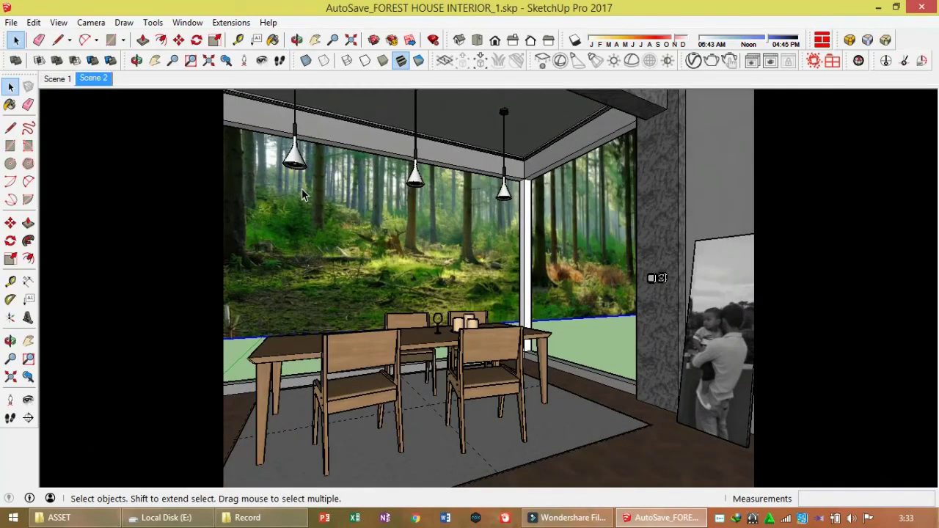
{"action": "key", "text": "m"}
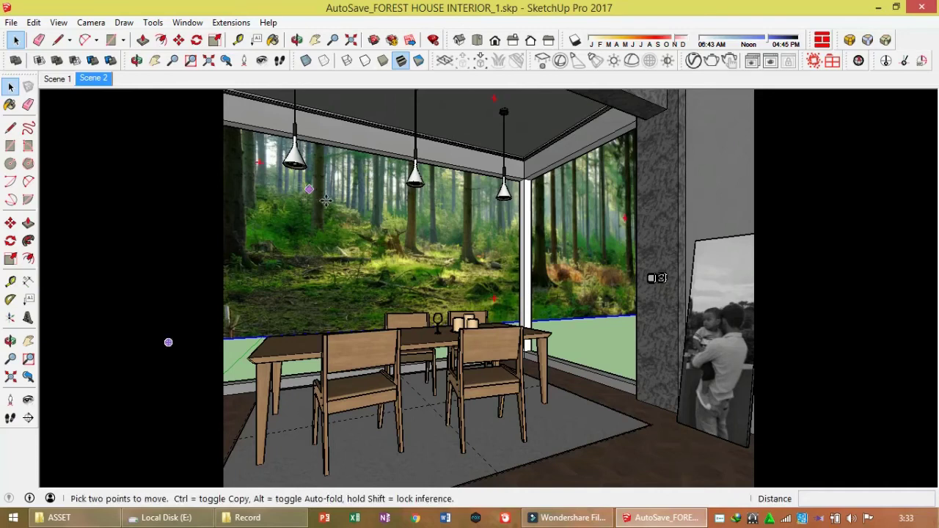
{"action": "left_click", "coordinate": [317, 193]}
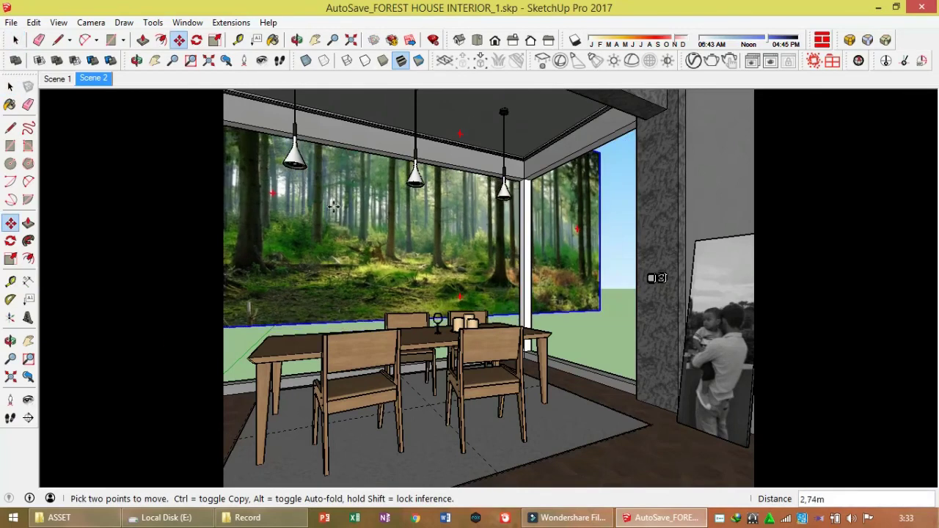
{"action": "key", "text": "Escape"}
{"action": "left_click", "coordinate": [660, 140]}
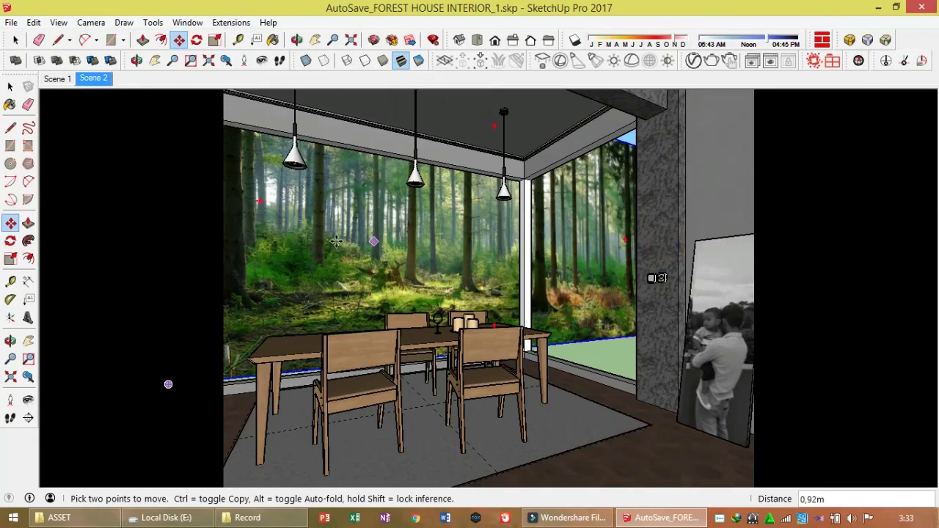
{"action": "left_click", "coordinate": [394, 233]}
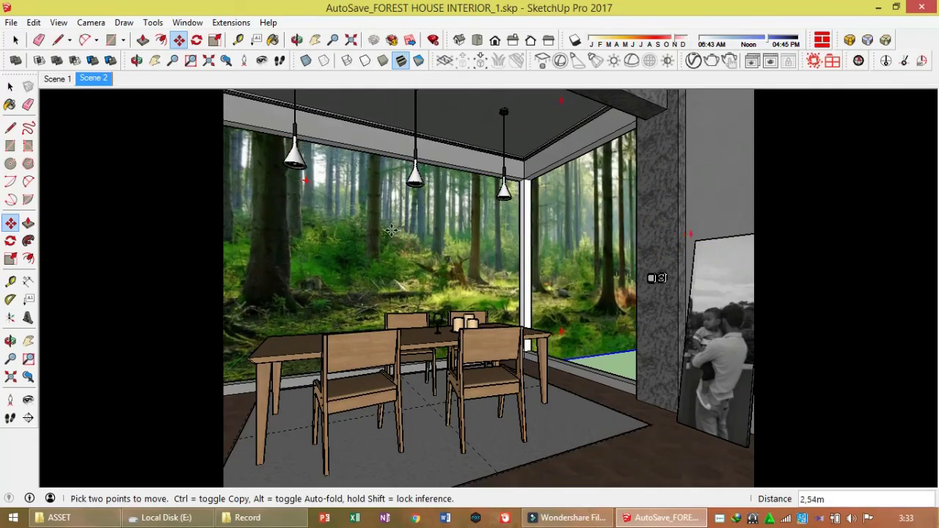
{"action": "key", "text": "Escape"}
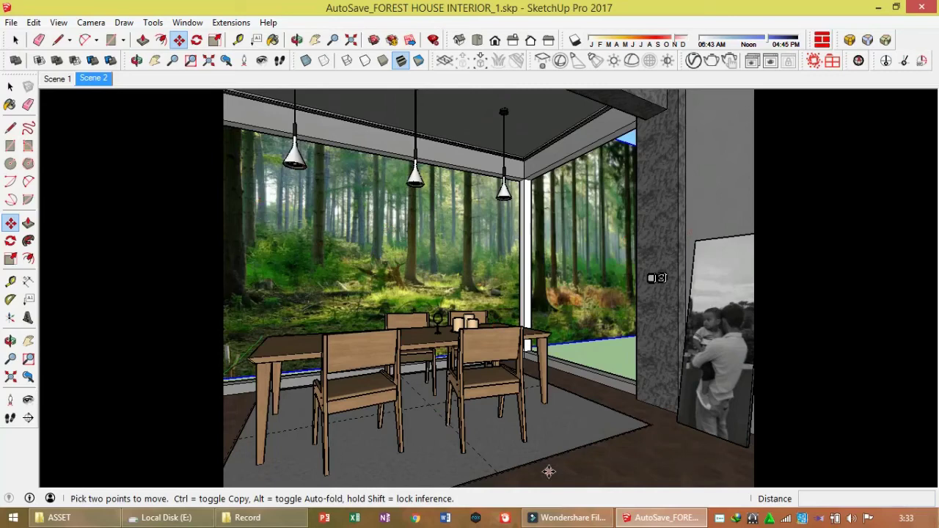
{"action": "left_click", "coordinate": [550, 470]}
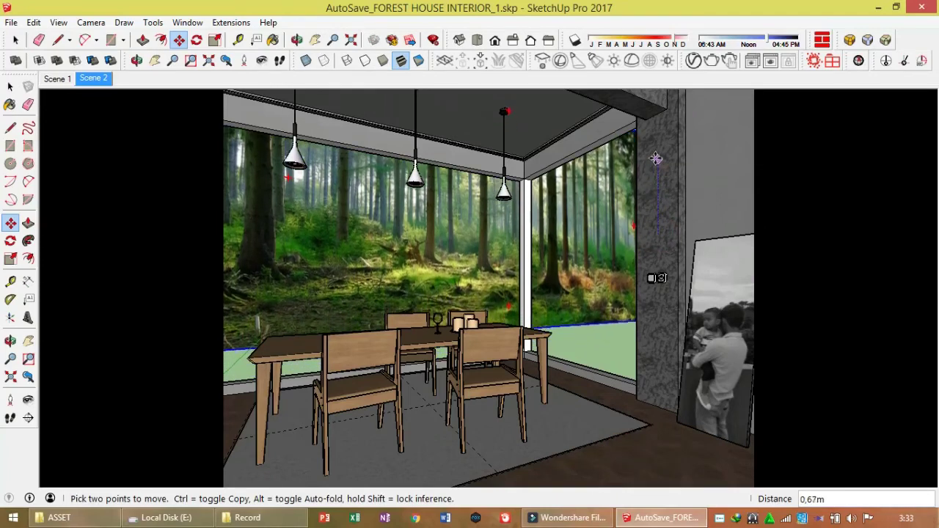
{"action": "type", "text": "0,75m"}
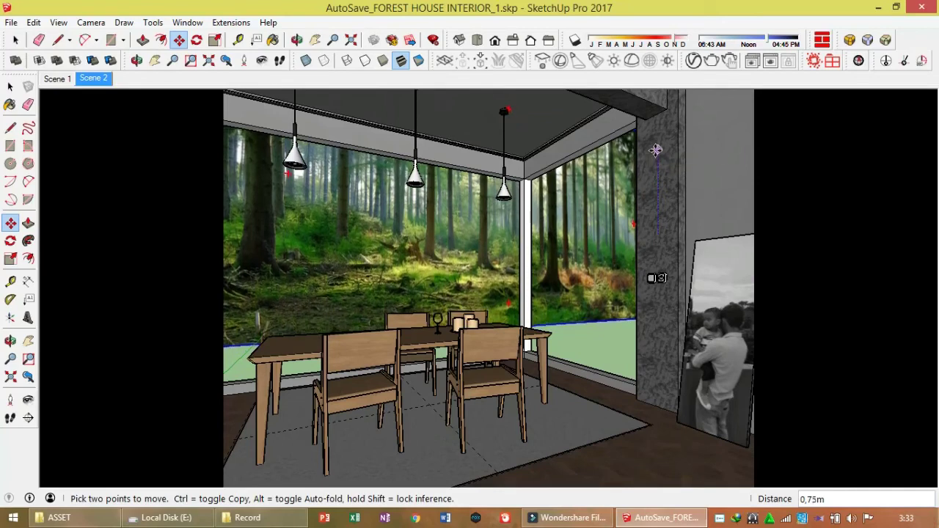
{"action": "left_click", "coordinate": [652, 153]}
{"action": "key", "text": "space"}
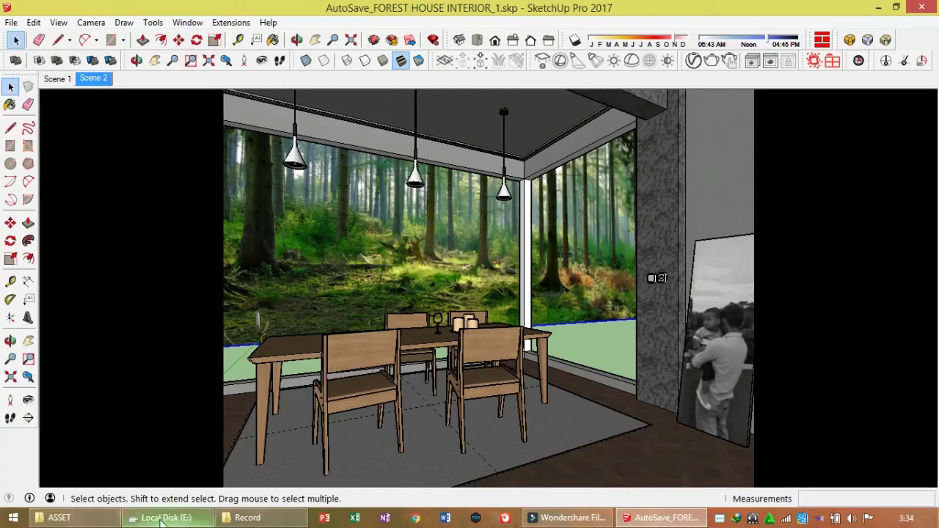
Open File Explorer and browse to E:\YOUTUBE PROJECT\VIDEO DAN THUMBNAIL
{"action": "left_click", "coordinate": [247, 519]}
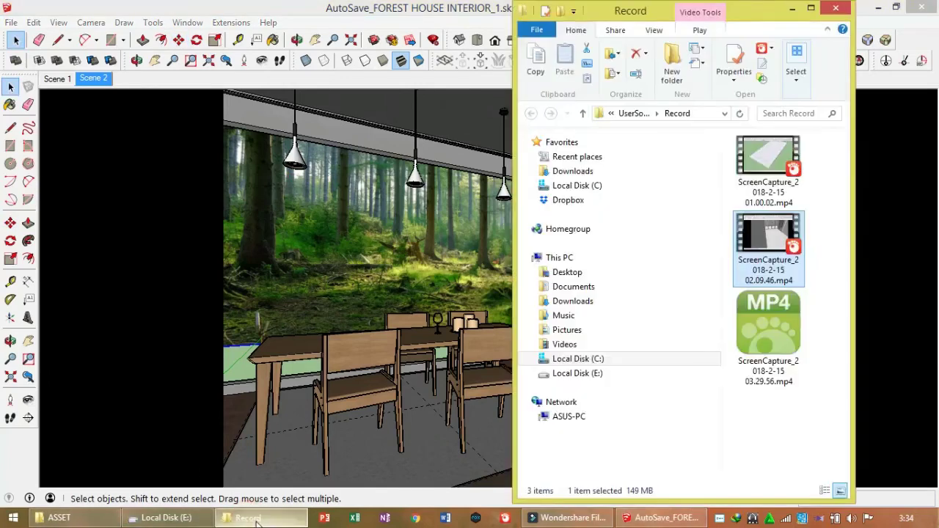
{"action": "left_click", "coordinate": [257, 521]}
{"action": "left_click", "coordinate": [258, 523]}
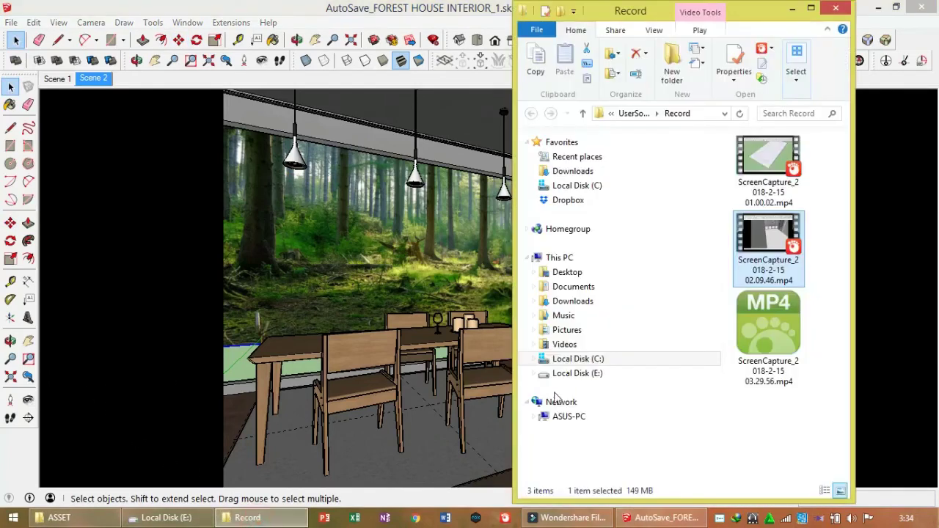
{"action": "left_click", "coordinate": [577, 375]}
{"action": "left_click", "coordinate": [778, 373]}
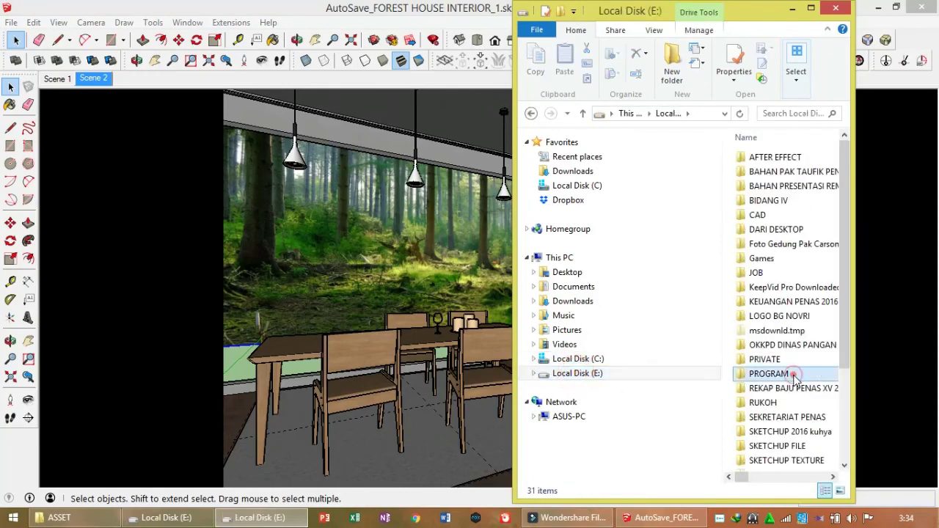
{"action": "scroll", "coordinate": [780, 377], "scroll_direction": "down", "scroll_amount": 3}
{"action": "double_click", "coordinate": [779, 451]}
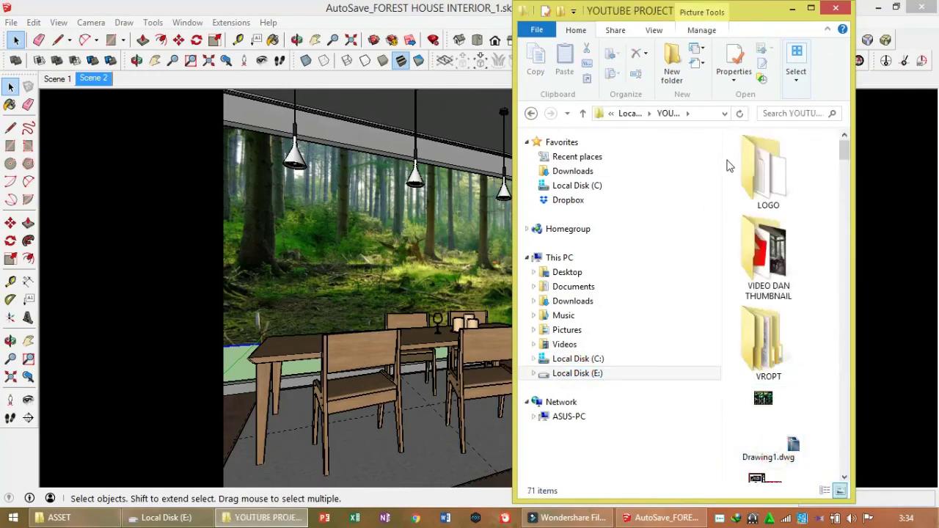
{"action": "left_click", "coordinate": [769, 264]}
{"action": "double_click", "coordinate": [769, 264]}
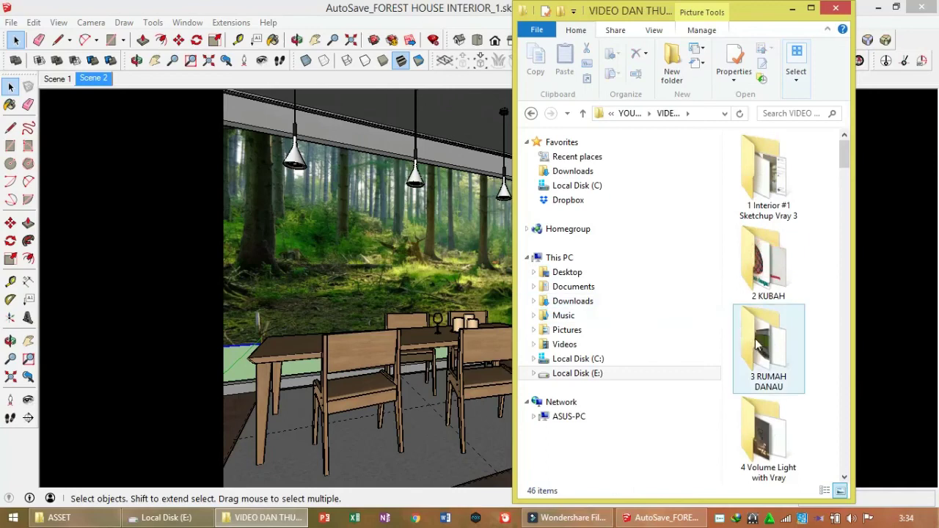
Open the 19 KACA HUJAN folder maximized and drag 5283550-forest.jpg into SketchUp
{"action": "scroll", "coordinate": [774, 352], "scroll_direction": "down", "scroll_amount": 5}
{"action": "scroll", "coordinate": [780, 382], "scroll_direction": "down", "scroll_amount": 5}
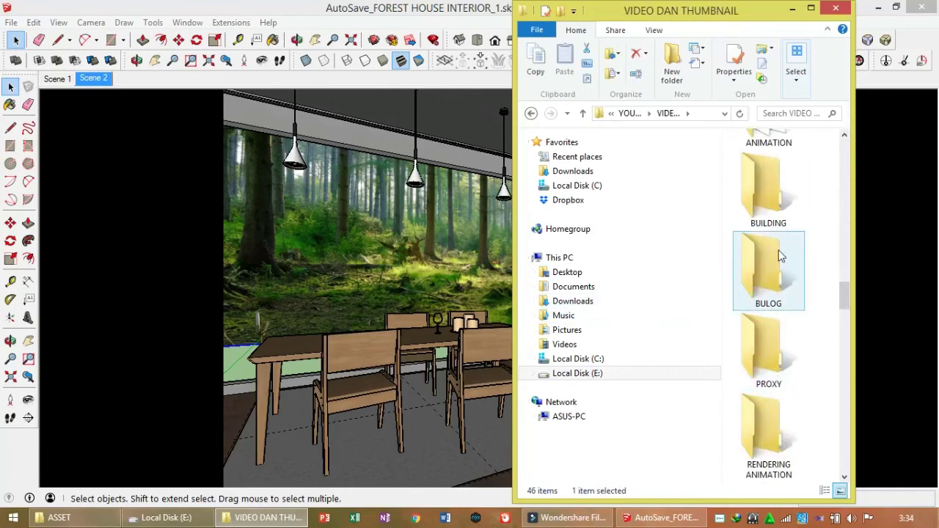
{"action": "left_click", "coordinate": [774, 213]}
{"action": "scroll", "coordinate": [776, 220], "scroll_direction": "up", "scroll_amount": 3}
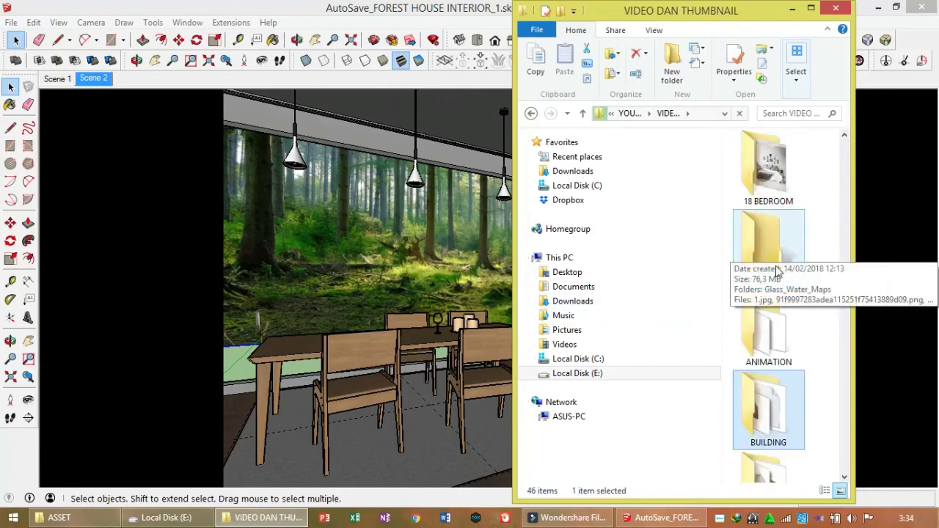
{"action": "double_click", "coordinate": [779, 257]}
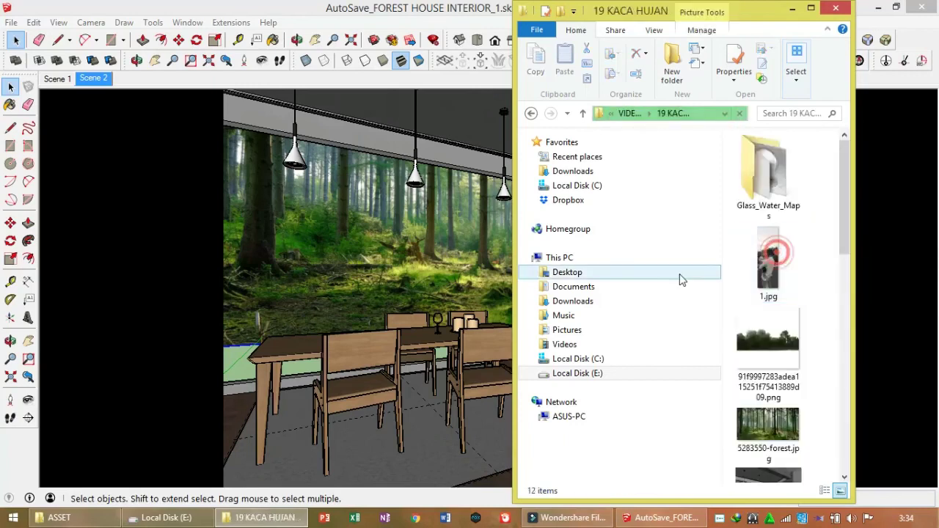
{"action": "double_click", "coordinate": [684, 16]}
{"action": "left_click", "coordinate": [501, 179]}
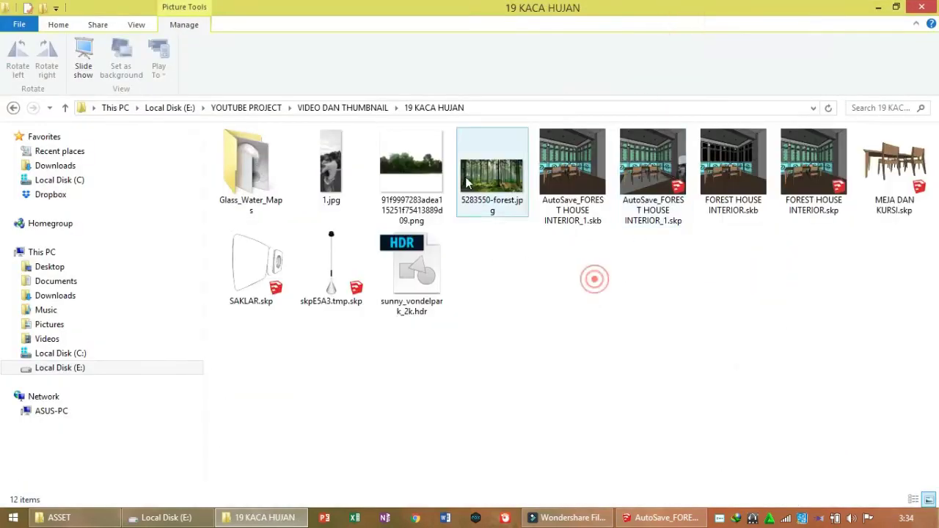
{"action": "left_click_drag", "start_coordinate": [491, 172], "coordinate": [616, 361]}
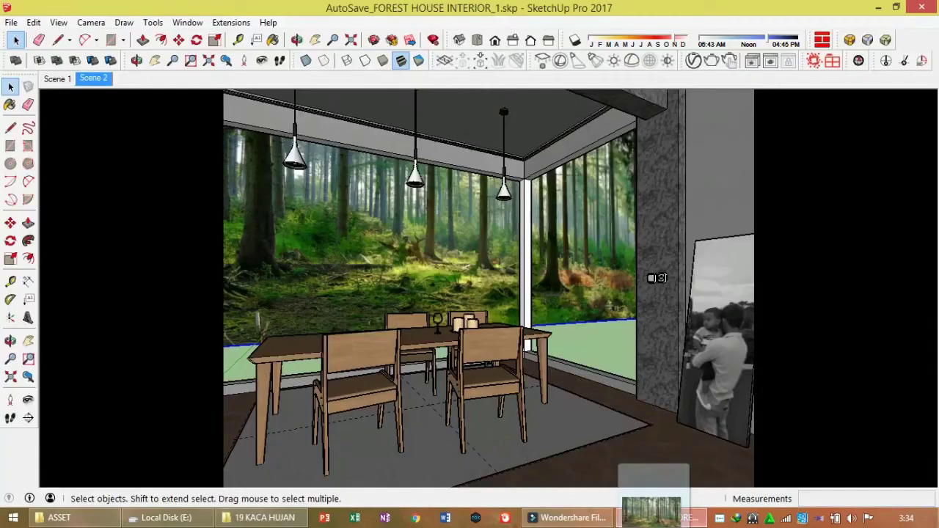
Place the dropped forest image and orbit out to locate it
{"action": "left_click", "coordinate": [617, 355]}
{"action": "key", "text": "s"}
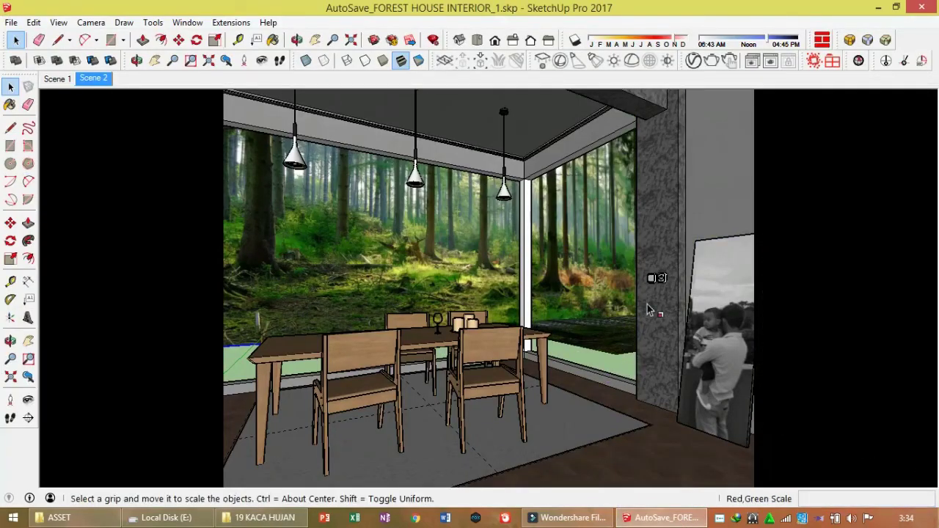
{"action": "mouse_move", "coordinate": [616, 355]}
{"action": "middle_mouse_down"}
{"action": "mouse_move", "coordinate": [319, 386]}
{"action": "mouse_move", "coordinate": [348, 325]}
{"action": "mouse_move", "coordinate": [557, 345]}
{"action": "middle_mouse_up"}
{"action": "scroll", "coordinate": [269, 314], "scroll_direction": "down", "scroll_amount": 2}
{"action": "scroll", "coordinate": [444, 339], "scroll_direction": "down", "scroll_amount": 2}
{"action": "scroll", "coordinate": [343, 352], "scroll_direction": "down", "scroll_amount": 2}
Delete the forest image, then return to Scene 1 with the V-Ray Asset Editor open
{"action": "key", "text": "space"}
{"action": "left_click", "coordinate": [615, 403]}
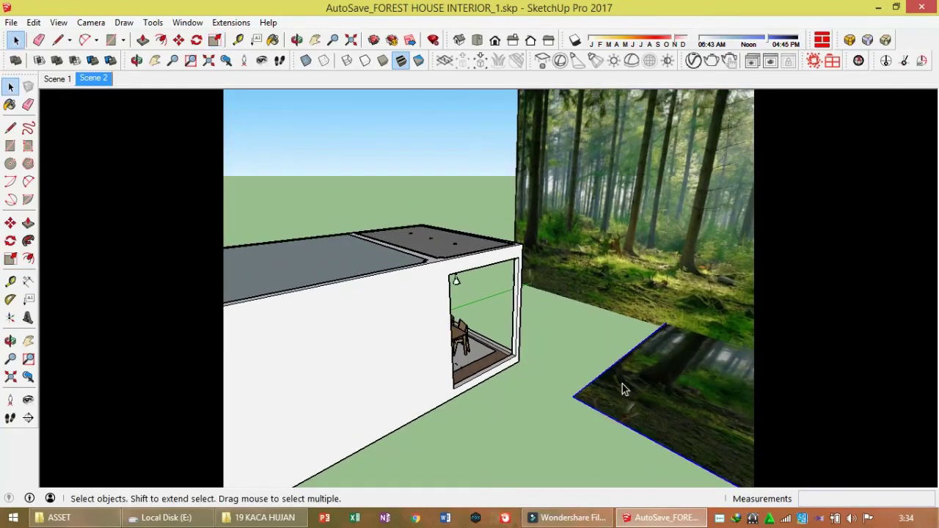
{"action": "key", "text": "Delete"}
{"action": "left_click", "coordinate": [59, 79]}
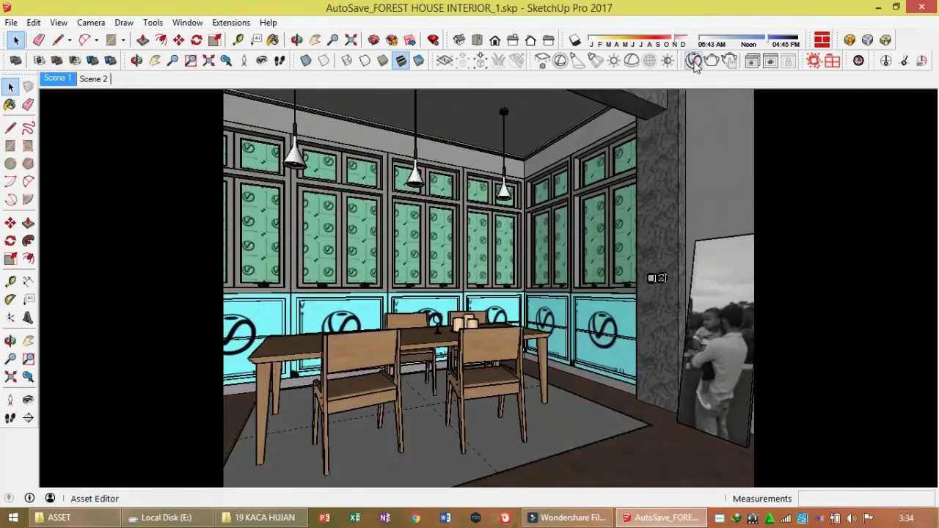
{"action": "left_click", "coordinate": [693, 61]}
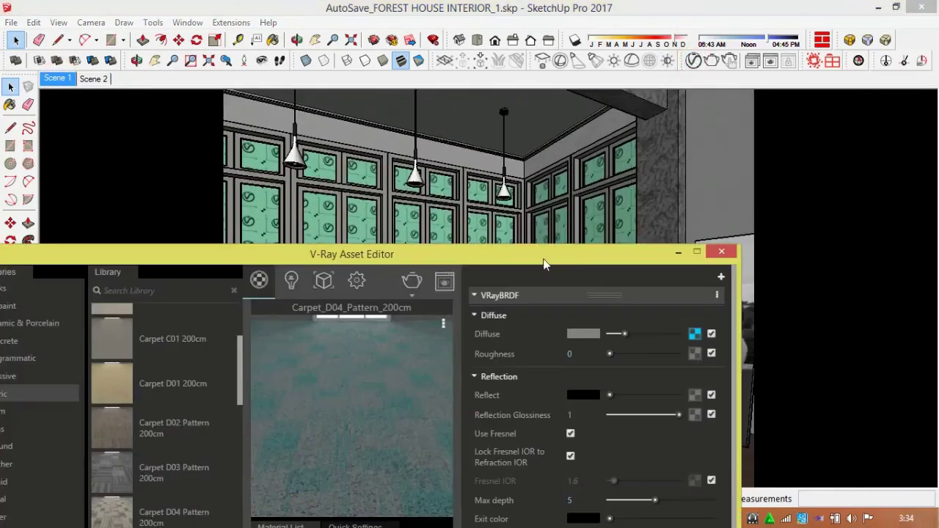
Give the SunLight a Size Multiplier of 5 in the Asset Editor's Lights
{"action": "left_click", "coordinate": [357, 280]}
{"action": "left_click_drag", "start_coordinate": [467, 172], "coordinate": [488, 118]}
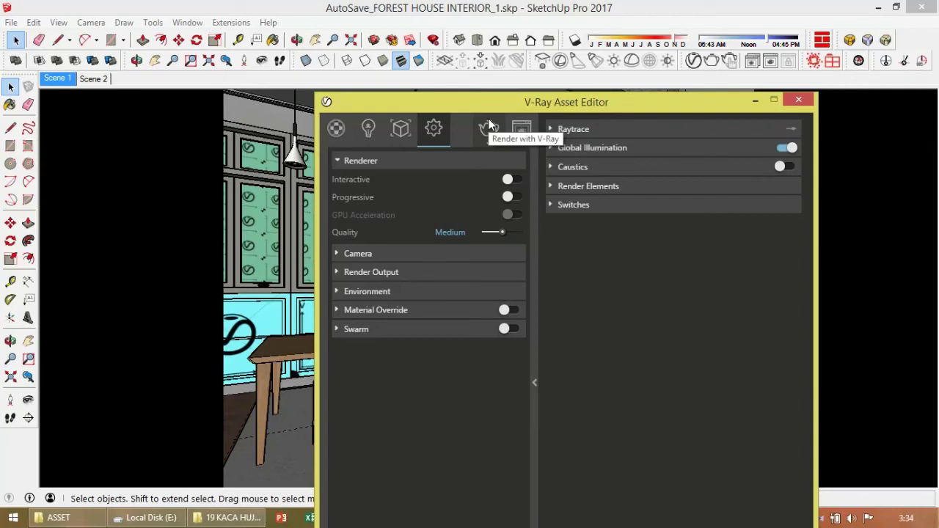
{"action": "left_click", "coordinate": [368, 129]}
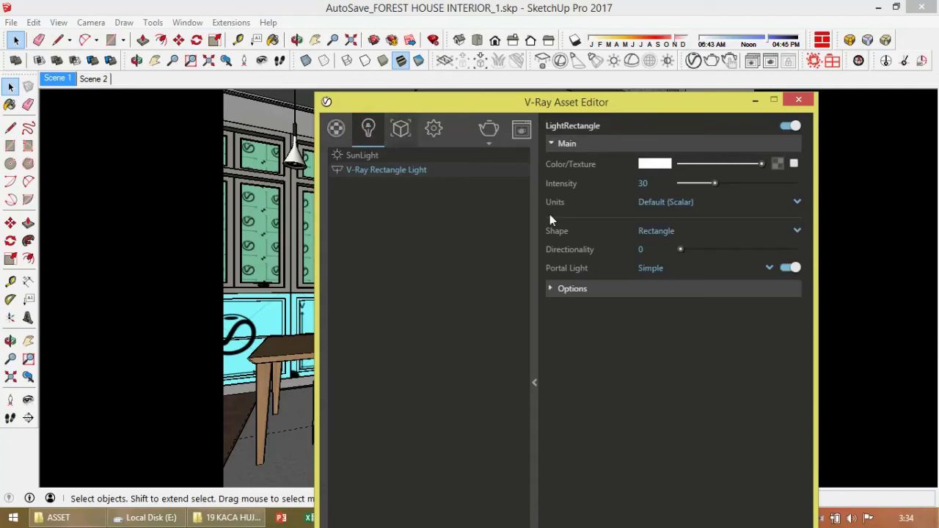
{"action": "left_click", "coordinate": [386, 155]}
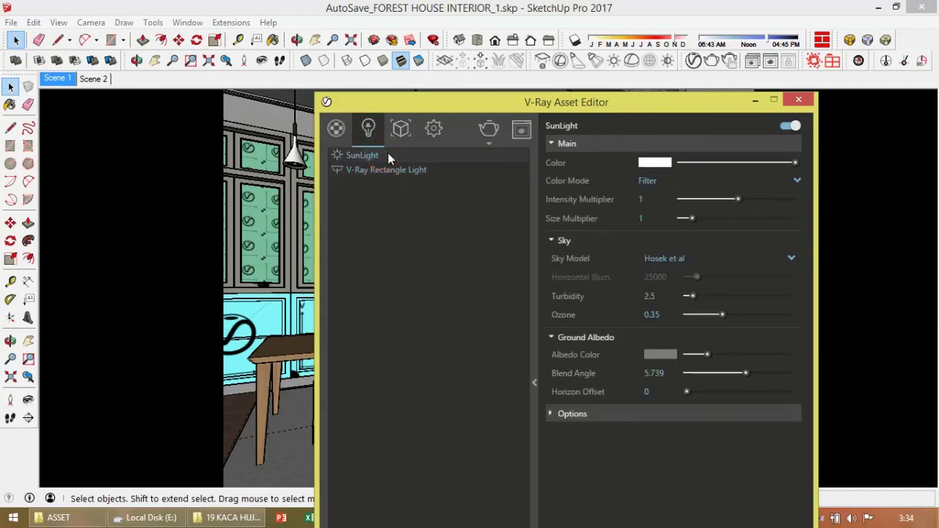
{"action": "left_click_drag", "start_coordinate": [691, 218], "coordinate": [728, 218]}
{"action": "double_click", "coordinate": [660, 218]}
{"action": "type", "text": "5"}
{"action": "left_click", "coordinate": [639, 438]}
{"action": "left_click", "coordinate": [433, 129]}
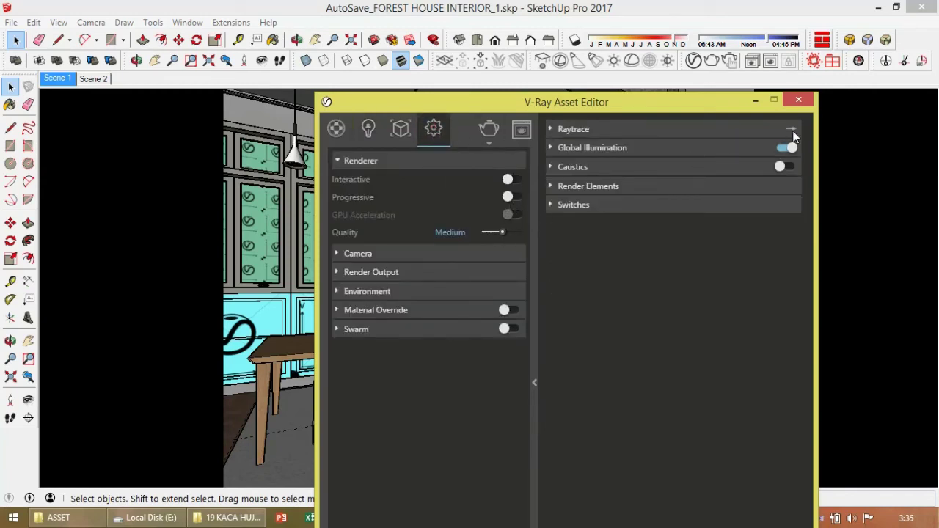
Set the Raytrace Noise Limit to 0.01 and Max Subdivs to 24
{"action": "left_click", "coordinate": [748, 134]}
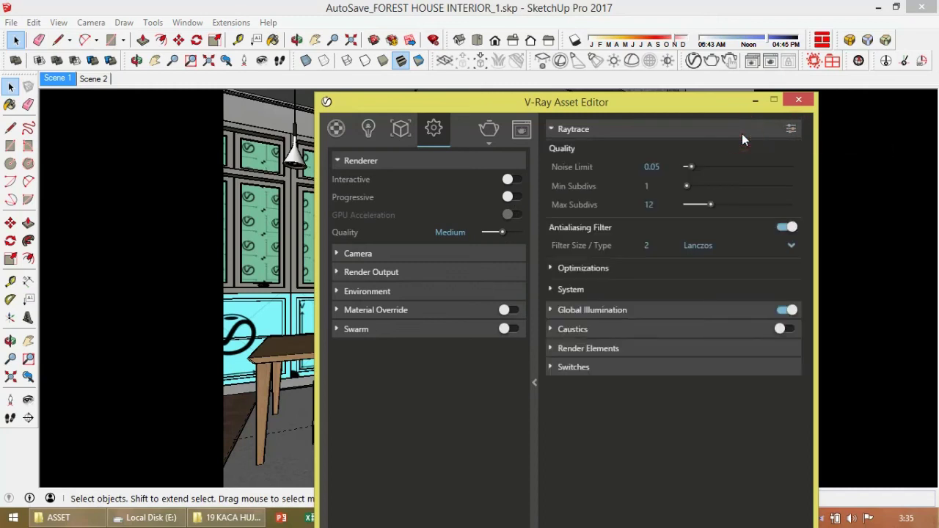
{"action": "left_click", "coordinate": [655, 167]}
{"action": "left_click", "coordinate": [652, 167]}
{"action": "mouse_move", "coordinate": [679, 186]}
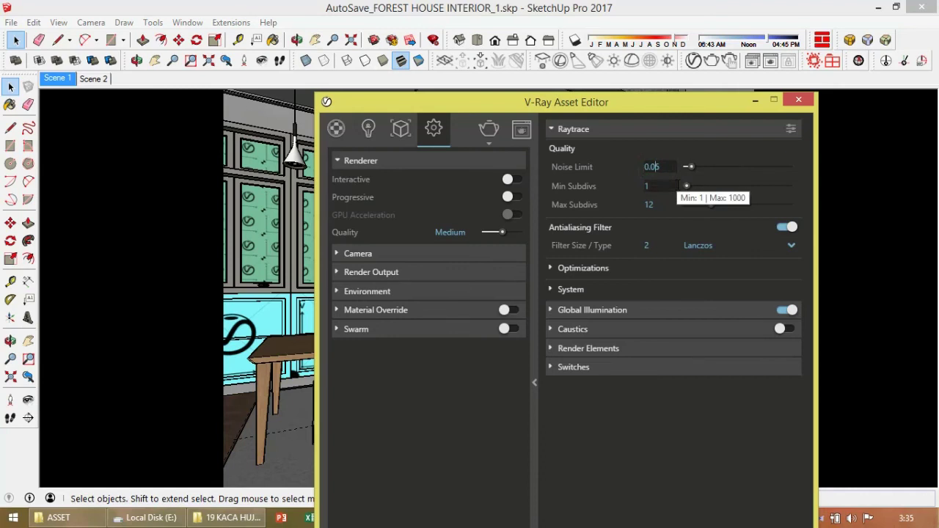
{"action": "key", "text": "BackSpace"}
{"action": "type", "text": "1"}
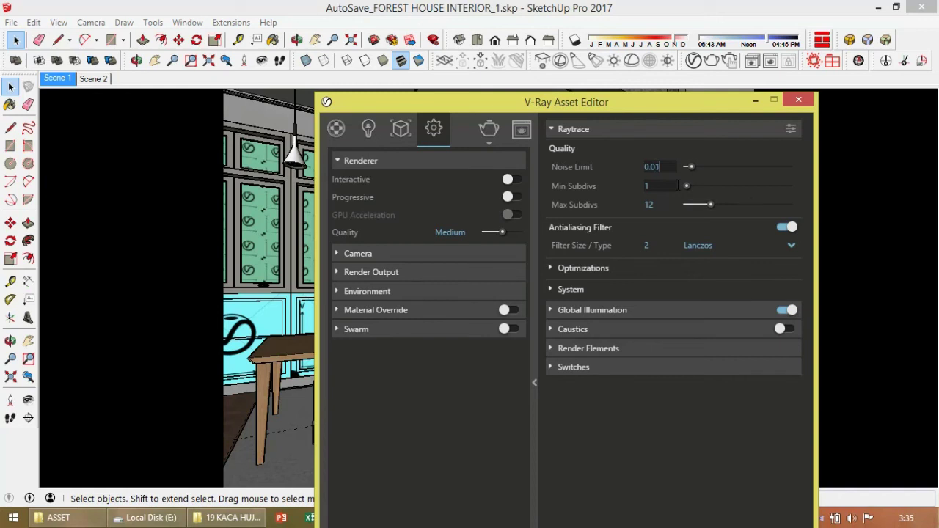
{"action": "double_click", "coordinate": [641, 204]}
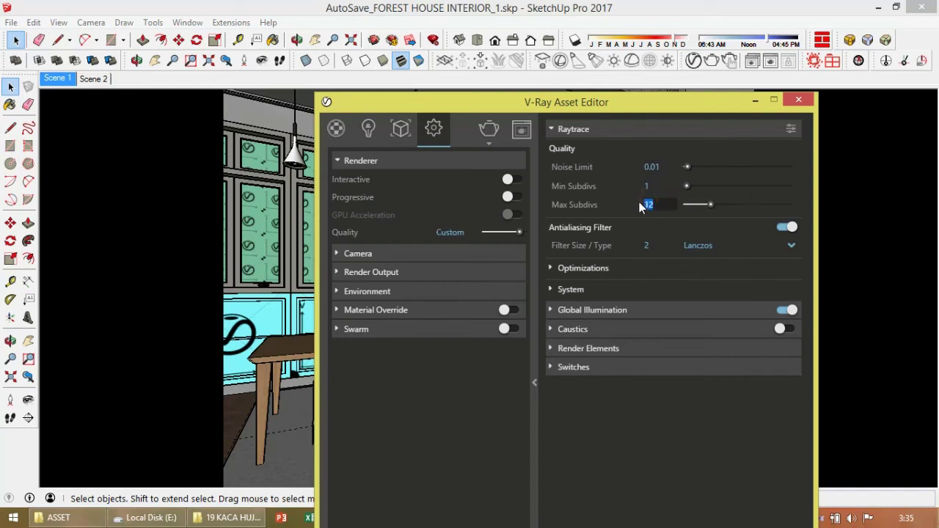
{"action": "type", "text": "24"}
Set the render output width to 1000 and camera exposure value to 12, and check Render Elements
{"action": "left_click", "coordinate": [459, 272]}
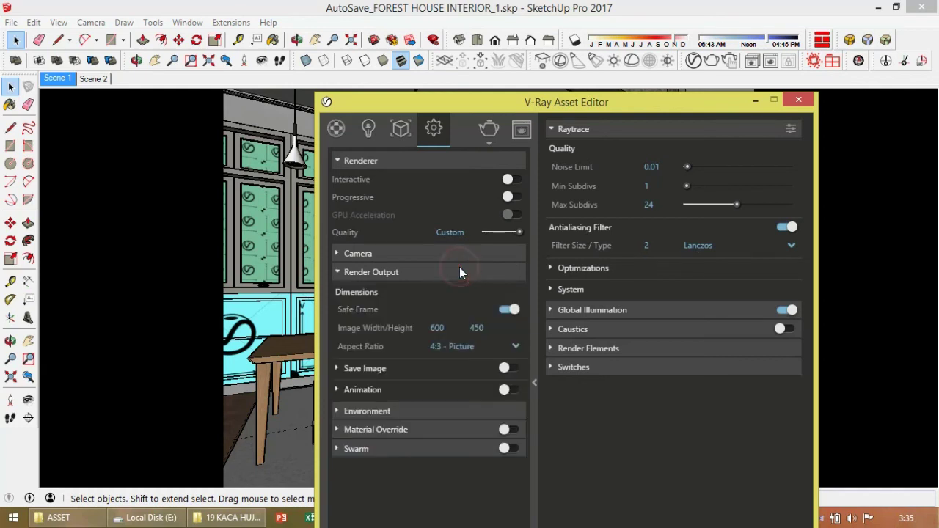
{"action": "left_click", "coordinate": [461, 328]}
{"action": "type", "text": "1000"}
{"action": "key", "text": "Return"}
{"action": "left_click", "coordinate": [385, 273]}
{"action": "left_click", "coordinate": [384, 254]}
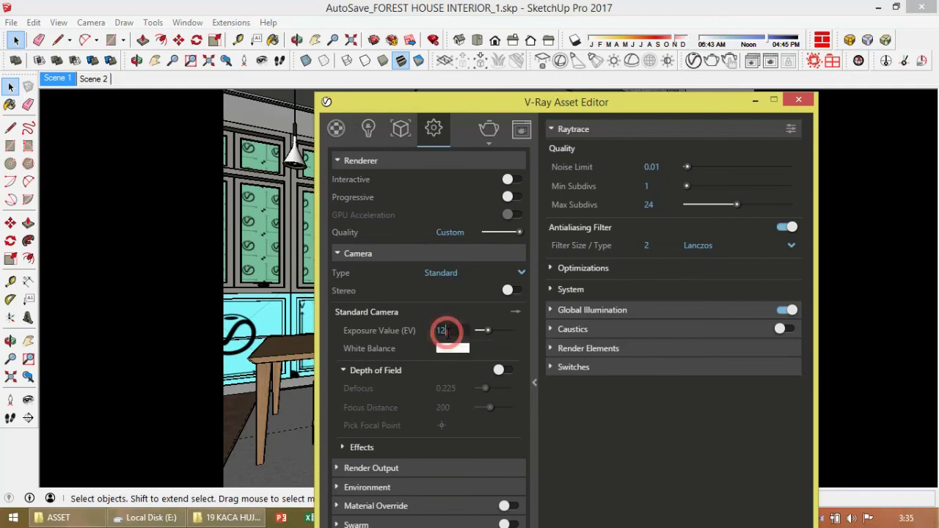
{"action": "left_click", "coordinate": [615, 407]}
{"action": "left_click", "coordinate": [447, 253]}
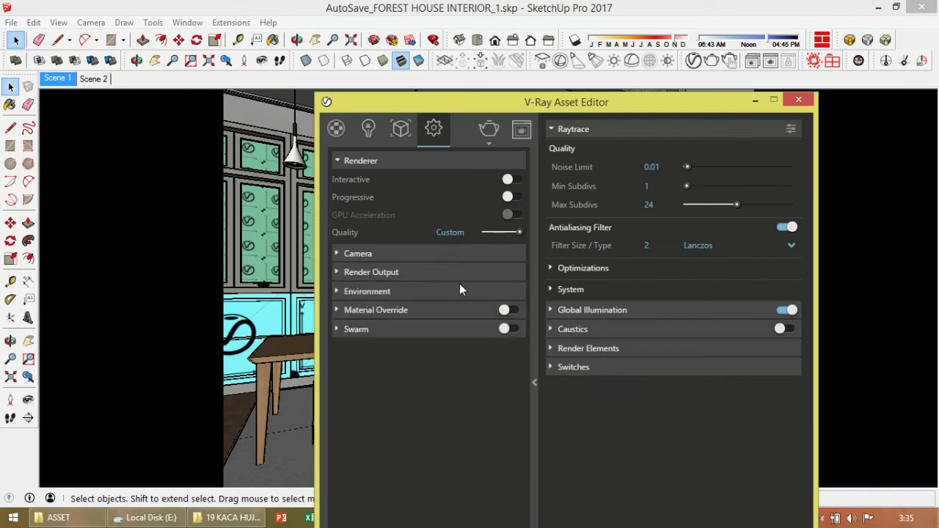
{"action": "left_click", "coordinate": [611, 350]}
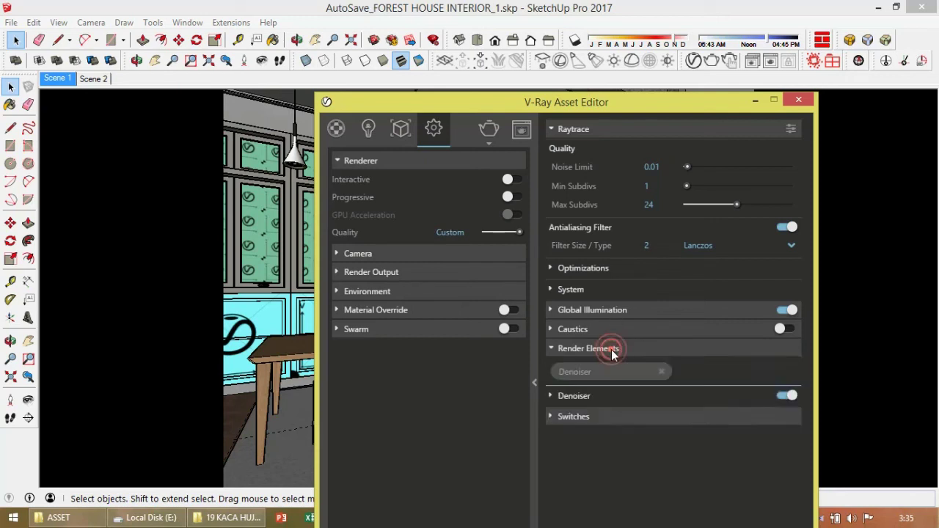
{"action": "left_click", "coordinate": [684, 371]}
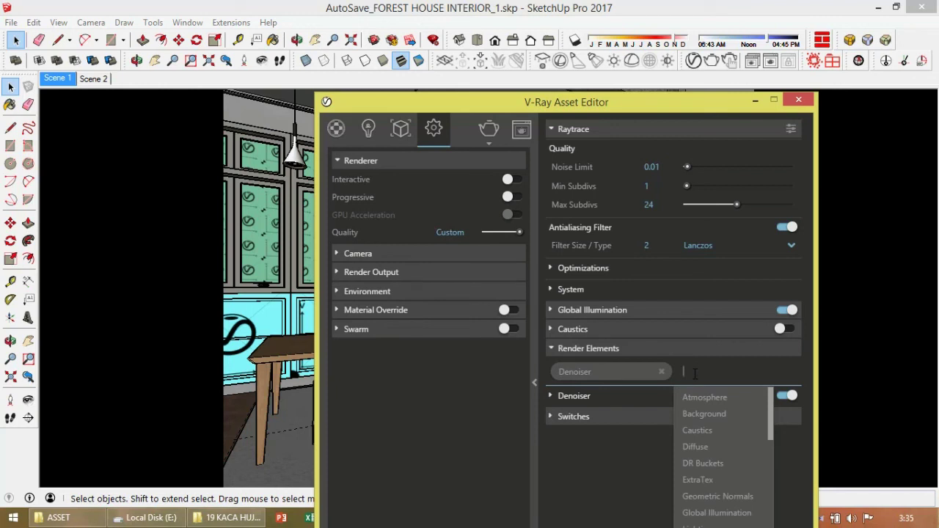
{"action": "left_click", "coordinate": [607, 455]}
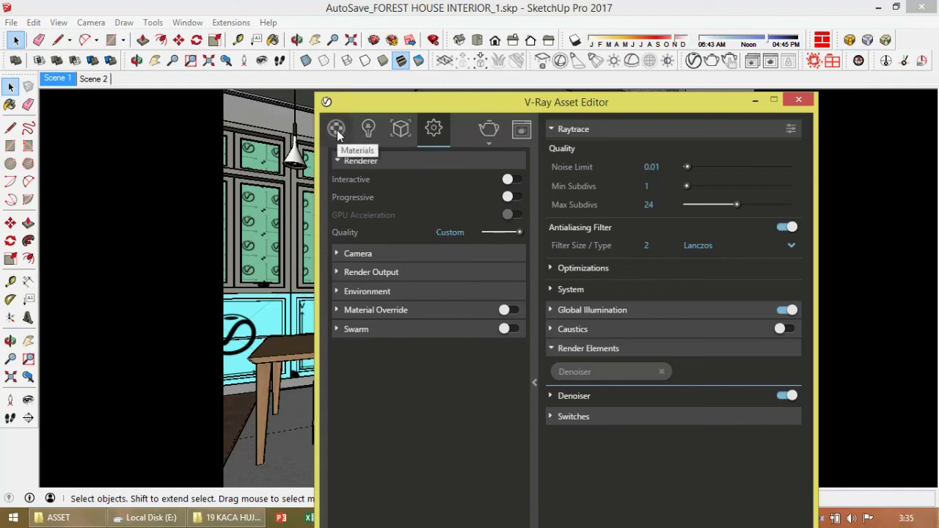
Move the Asset Editor to the top, collapse its right panel, and start a full Render
{"action": "left_click", "coordinate": [400, 105]}
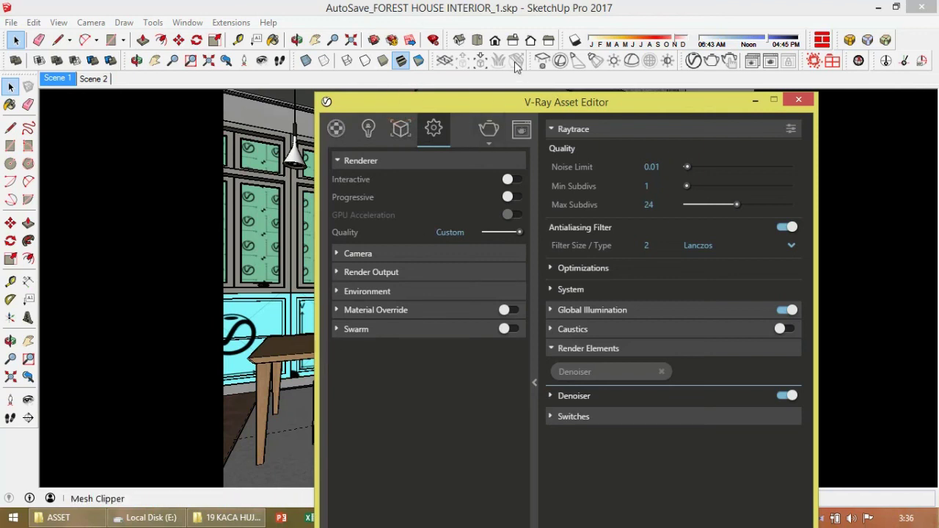
{"action": "left_click_drag", "start_coordinate": [474, 100], "coordinate": [458, 24]}
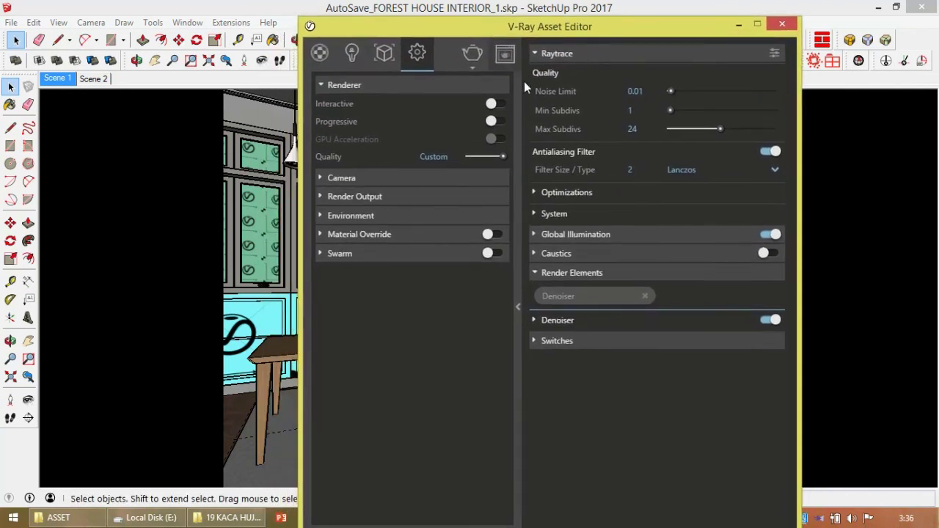
{"action": "left_click", "coordinate": [519, 105]}
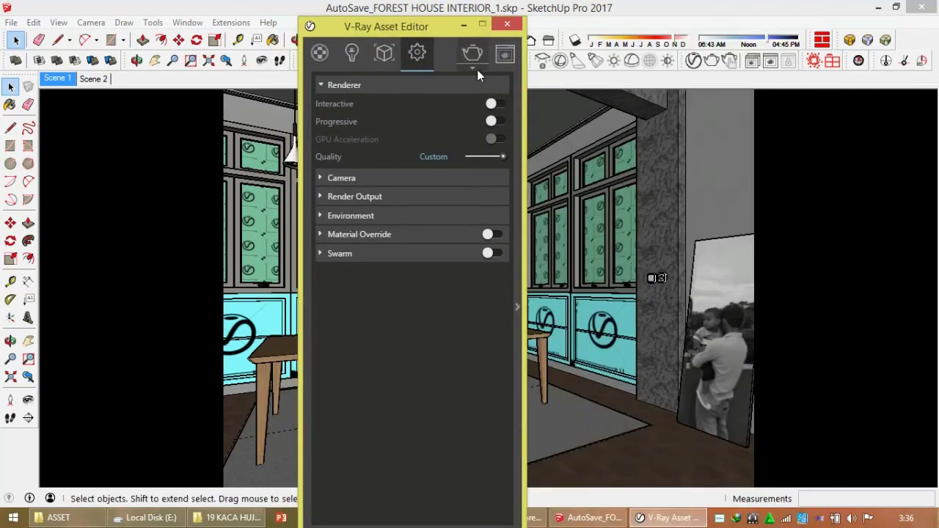
{"action": "left_click", "coordinate": [477, 70]}
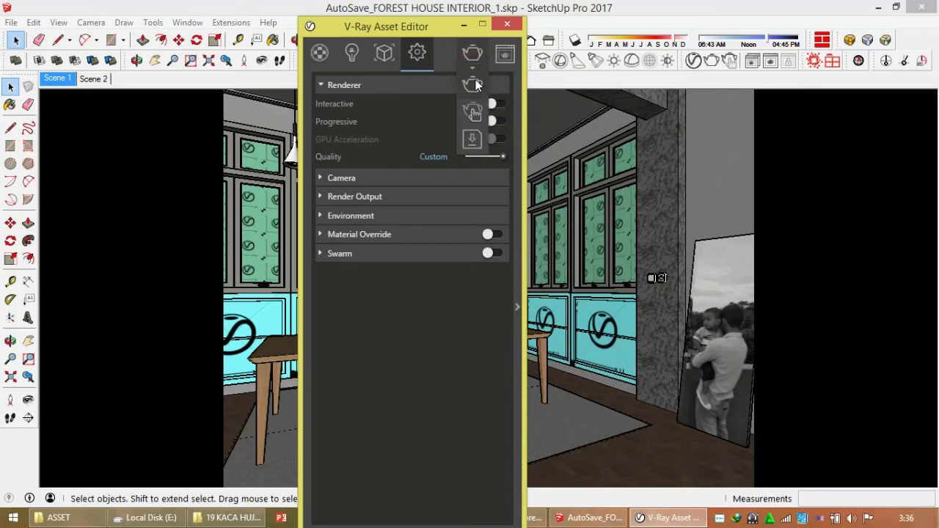
{"action": "left_click", "coordinate": [476, 85]}
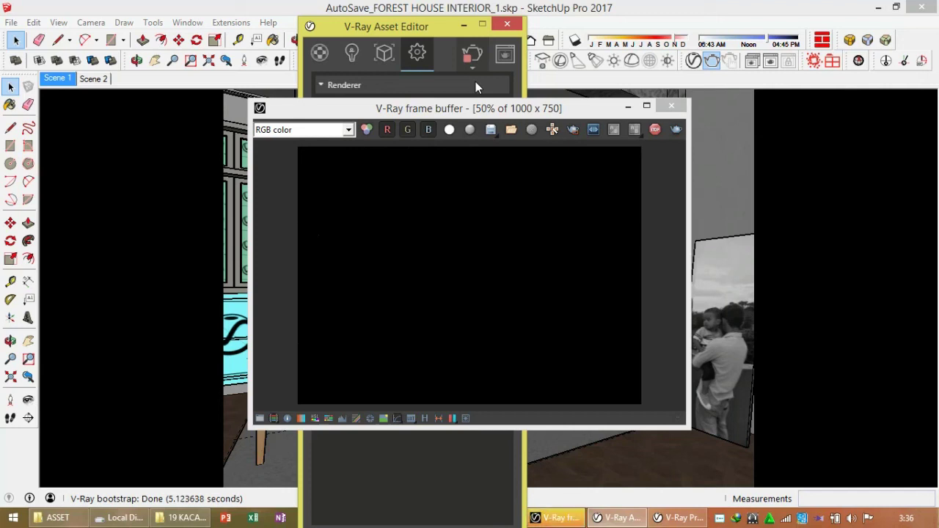
Maximize the V-Ray frame buffer and view the in-progress render at 100%
{"action": "left_click", "coordinate": [645, 106]}
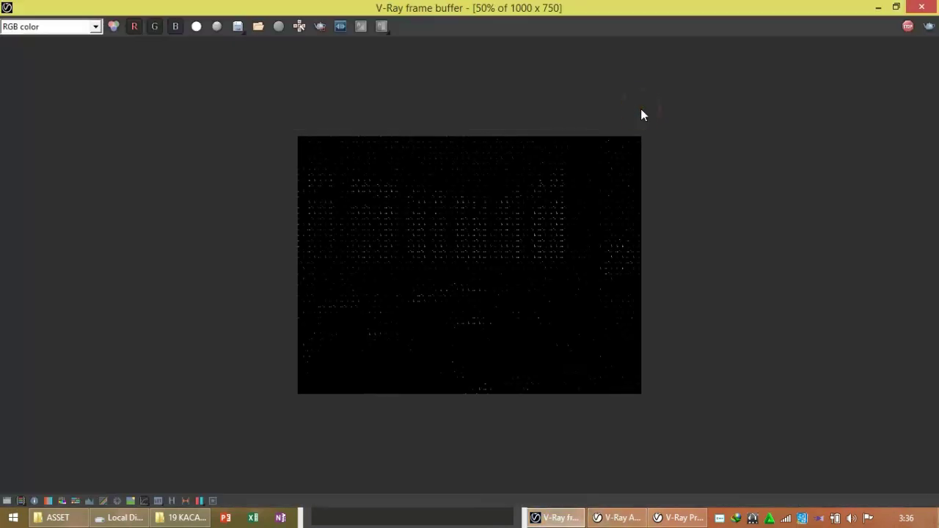
{"action": "double_click", "coordinate": [484, 225]}
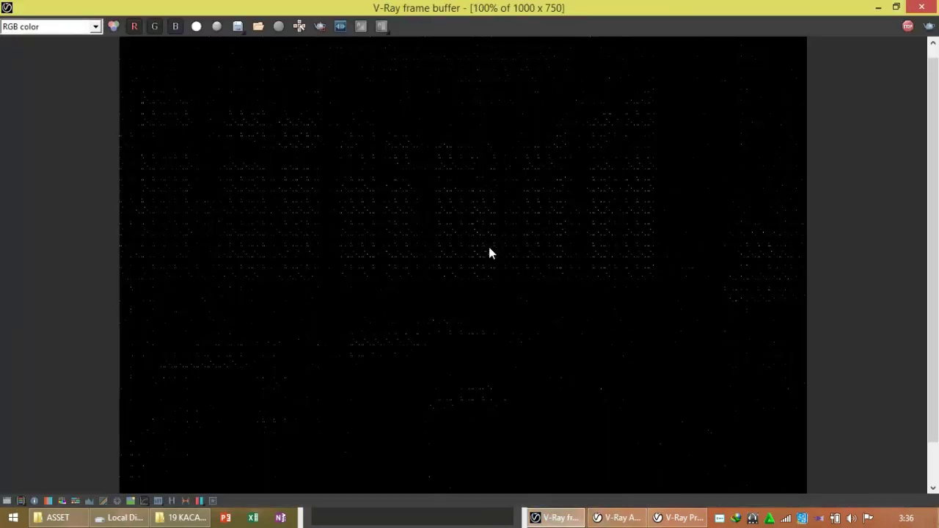
{"action": "double_click", "coordinate": [488, 243]}
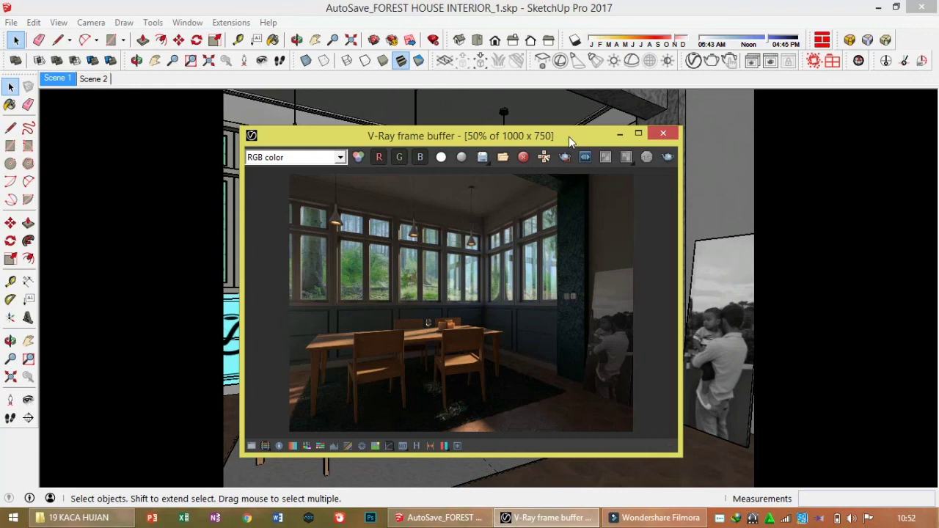
Maximize the frame buffer, view the finished render at 100%, and check the channel list
{"action": "left_click", "coordinate": [639, 134]}
{"action": "double_click", "coordinate": [595, 184]}
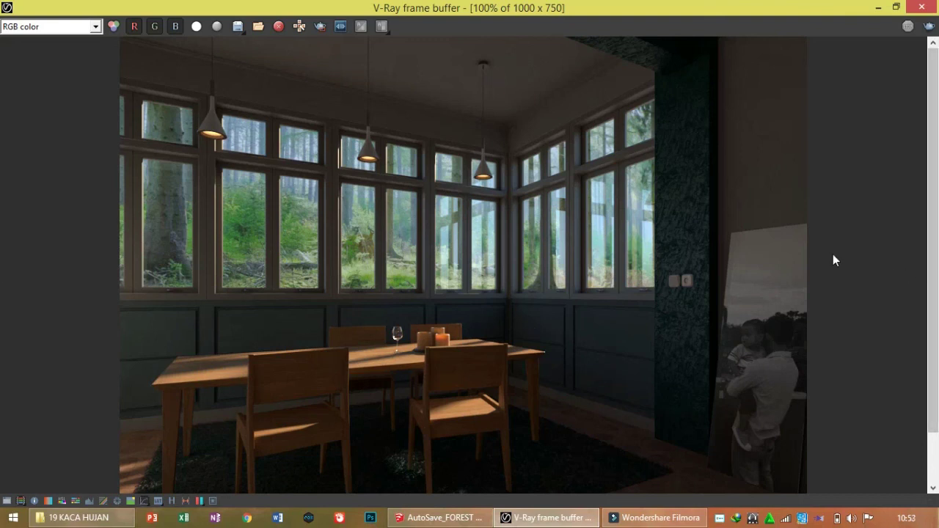
{"action": "scroll", "coordinate": [755, 256], "scroll_direction": "down", "scroll_amount": 1}
{"action": "scroll", "coordinate": [741, 257], "scroll_direction": "up", "scroll_amount": 1}
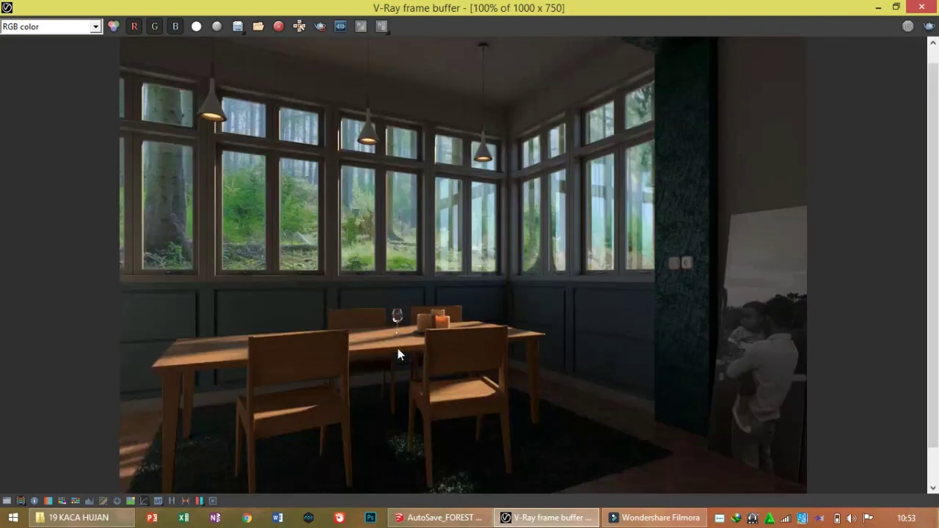
{"action": "left_click", "coordinate": [743, 117]}
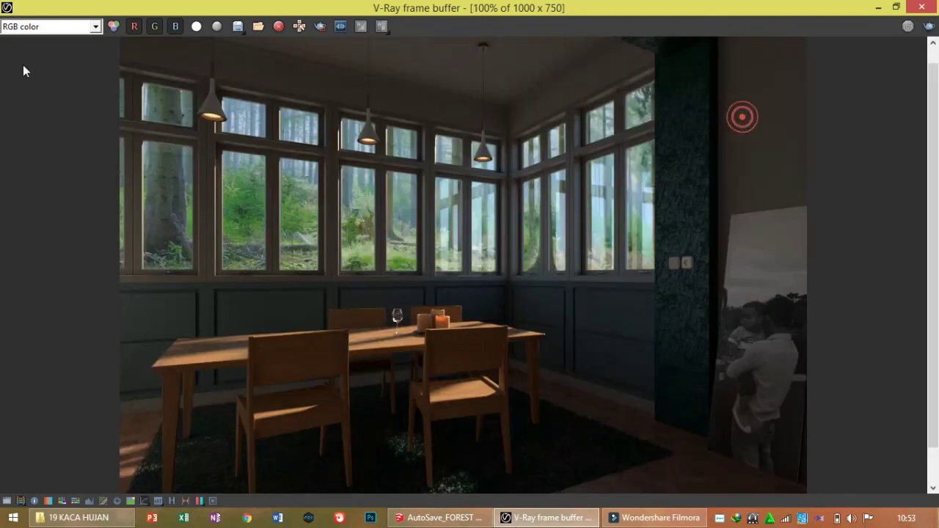
{"action": "left_click", "coordinate": [58, 26]}
{"action": "left_click", "coordinate": [738, 86]}
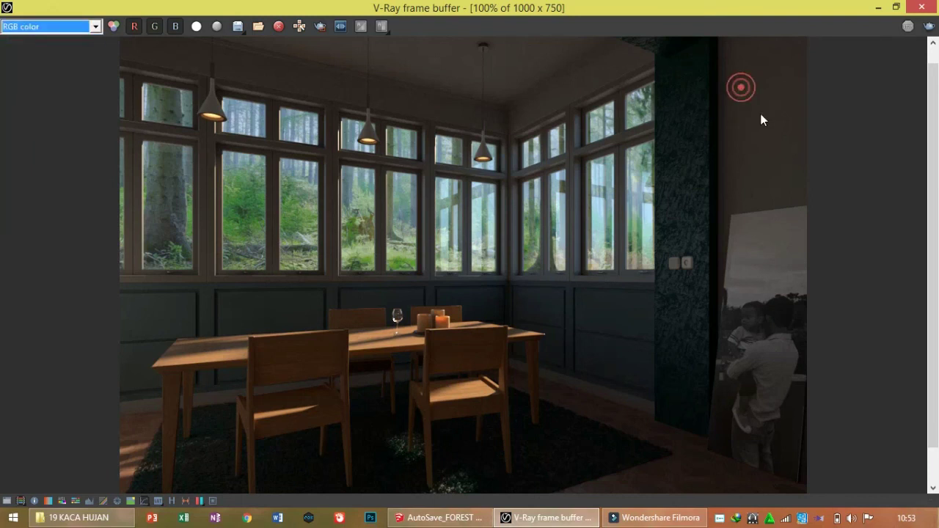
Zoom and pan around the render to inspect the pillar, windows, ceiling lamps, table and rug
{"action": "left_click", "coordinate": [756, 115]}
{"action": "scroll", "coordinate": [679, 189], "scroll_direction": "up", "scroll_amount": 3}
{"action": "scroll", "coordinate": [677, 190], "scroll_direction": "down", "scroll_amount": 2}
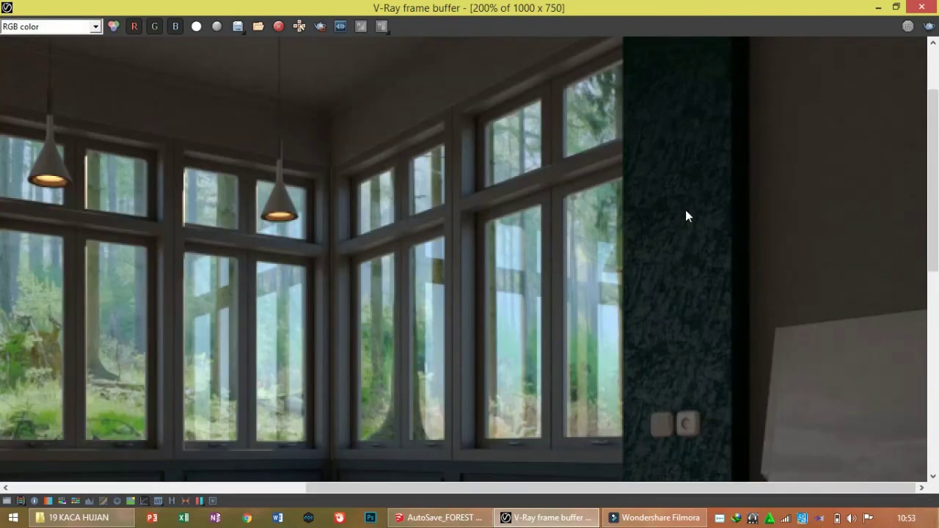
{"action": "middle_click_drag", "start_coordinate": [620, 252], "coordinate": [590, 310]}
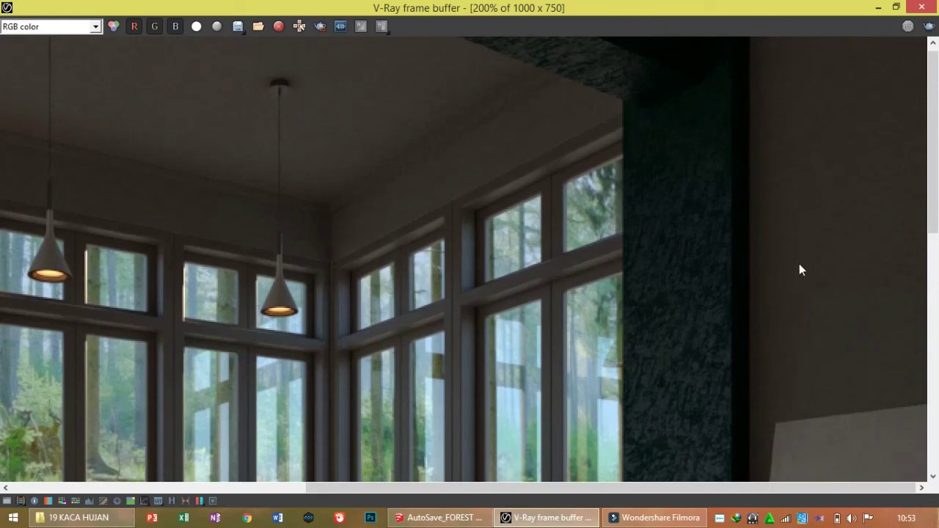
{"action": "scroll", "coordinate": [798, 269], "scroll_direction": "down", "scroll_amount": 1}
{"action": "scroll", "coordinate": [797, 275], "scroll_direction": "down", "scroll_amount": 1}
{"action": "scroll", "coordinate": [773, 241], "scroll_direction": "down", "scroll_amount": 2}
{"action": "scroll", "coordinate": [814, 374], "scroll_direction": "down", "scroll_amount": 3}
{"action": "scroll", "coordinate": [727, 184], "scroll_direction": "down", "scroll_amount": 3}
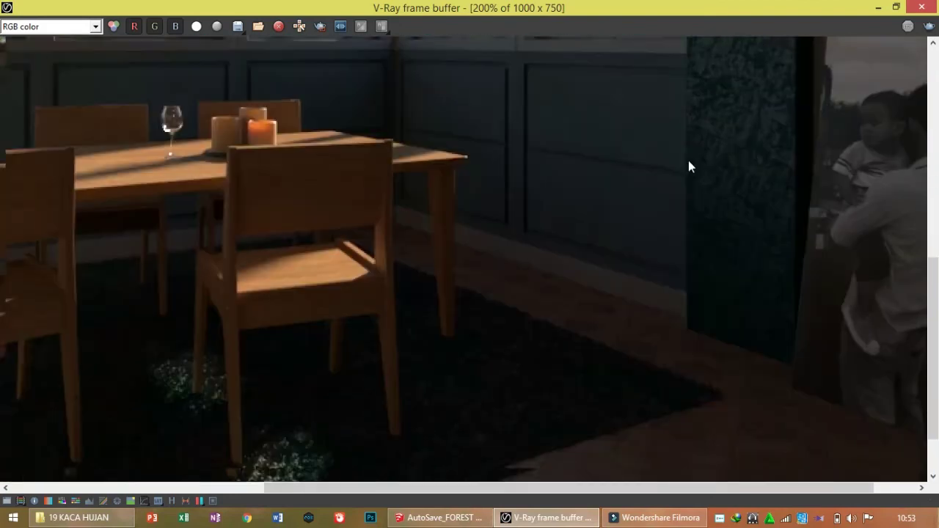
{"action": "scroll", "coordinate": [694, 367], "scroll_direction": "down", "scroll_amount": 2}
{"action": "mouse_move", "coordinate": [543, 428]}
{"action": "middle_mouse_down"}
{"action": "mouse_move", "coordinate": [438, 445]}
{"action": "mouse_move", "coordinate": [557, 333]}
{"action": "mouse_move", "coordinate": [699, 293]}
{"action": "middle_mouse_up"}
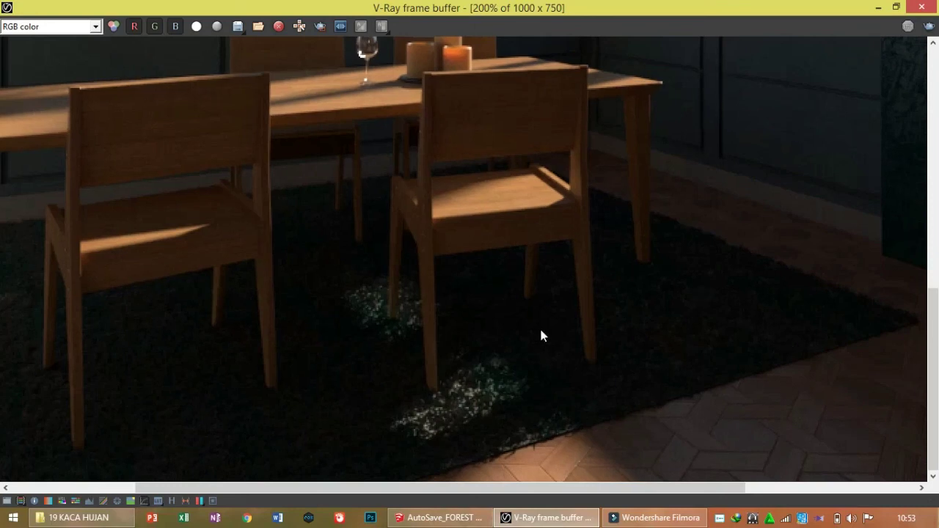
{"action": "scroll", "coordinate": [541, 335], "scroll_direction": "down", "scroll_amount": 1}
{"action": "scroll", "coordinate": [697, 359], "scroll_direction": "down", "scroll_amount": 1}
{"action": "scroll", "coordinate": [473, 389], "scroll_direction": "up", "scroll_amount": 3}
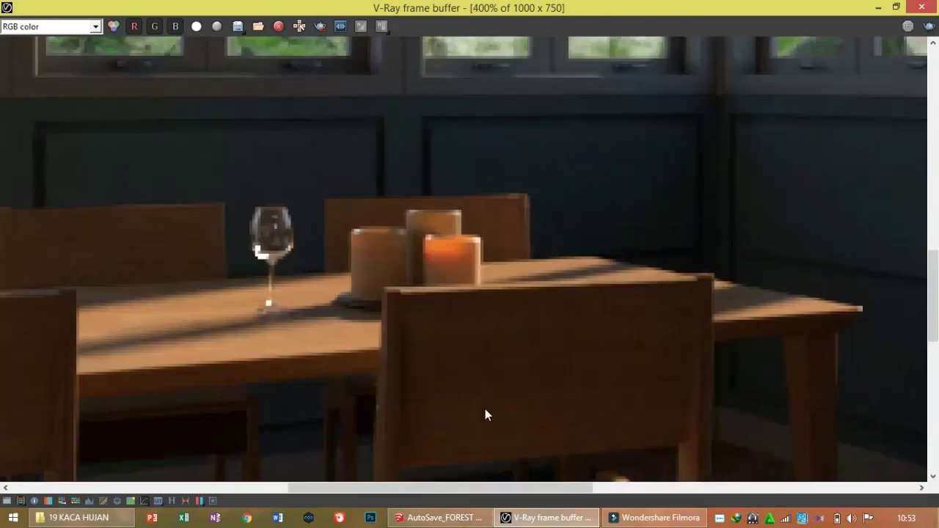
{"action": "scroll", "coordinate": [491, 360], "scroll_direction": "down", "scroll_amount": 2}
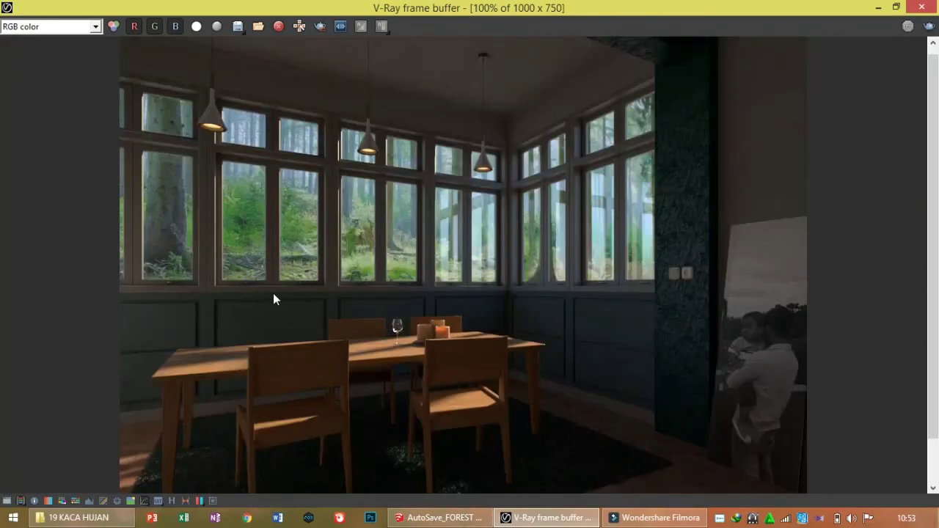
{"action": "middle_click_drag", "start_coordinate": [277, 334], "coordinate": [281, 345]}
Show the Denoiser channel and pan up to the ceiling lamps and upper windows
{"action": "left_click", "coordinate": [70, 27]}
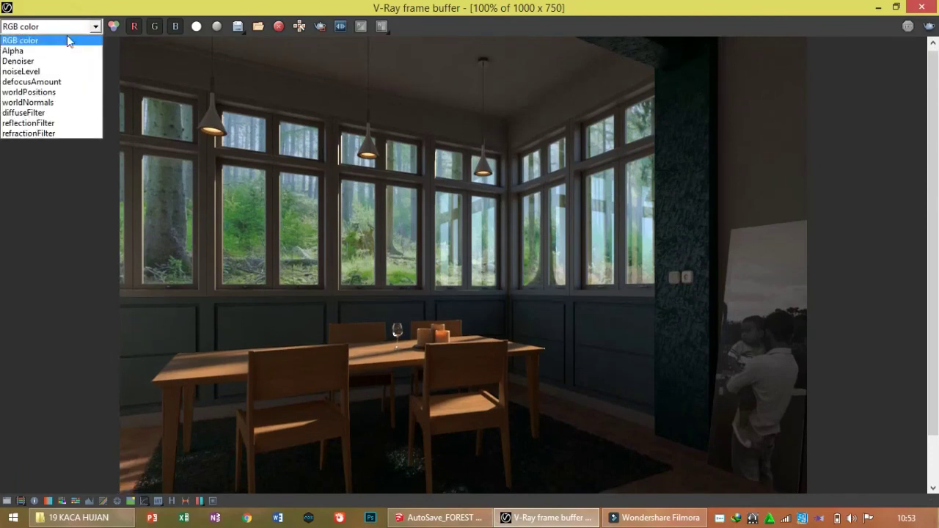
{"action": "left_click", "coordinate": [66, 61]}
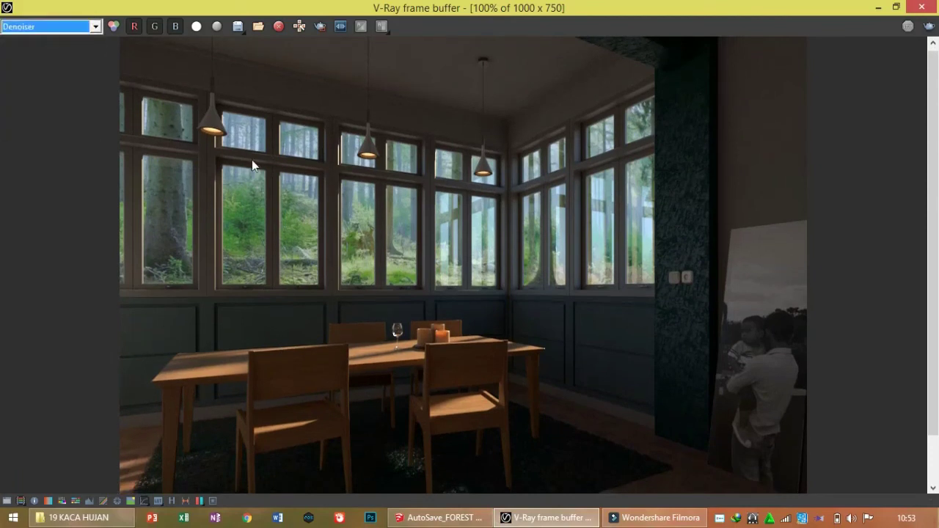
{"action": "scroll", "coordinate": [501, 297], "scroll_direction": "up", "scroll_amount": 1}
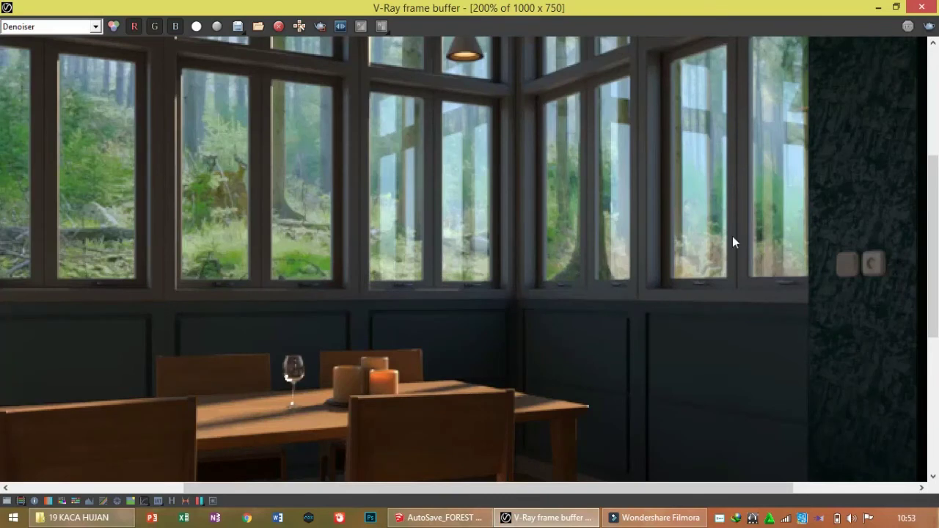
{"action": "middle_click_drag", "start_coordinate": [732, 241], "coordinate": [354, 321]}
{"action": "middle_click_drag", "start_coordinate": [809, 157], "coordinate": [721, 221]}
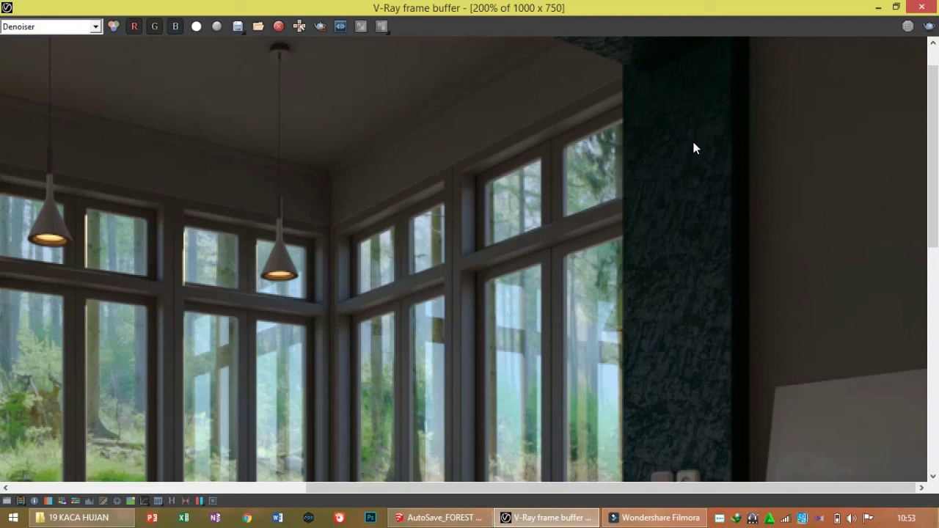
Switch the frame buffer to the RGB color channel and bring the SketchUp model forward
{"action": "left_click", "coordinate": [68, 31]}
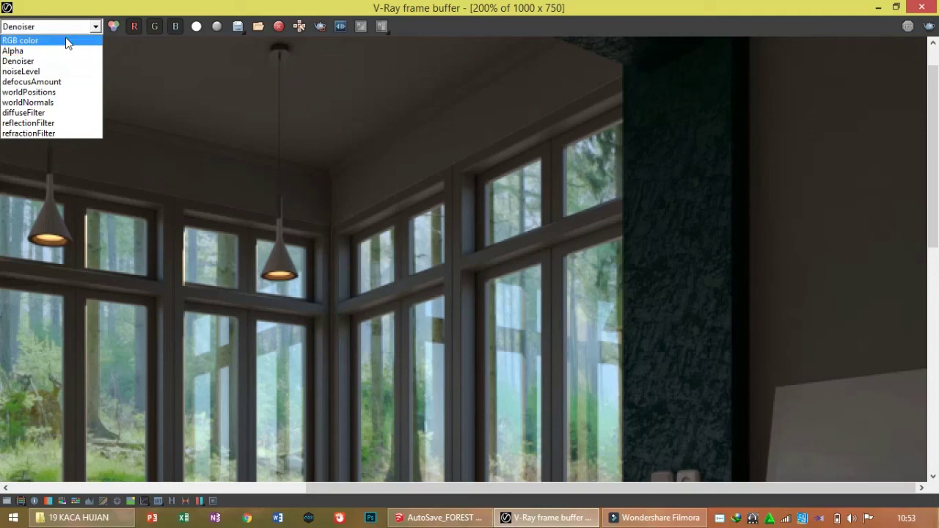
{"action": "left_click", "coordinate": [22, 41]}
{"action": "middle_click_drag", "start_coordinate": [832, 184], "coordinate": [796, 279]}
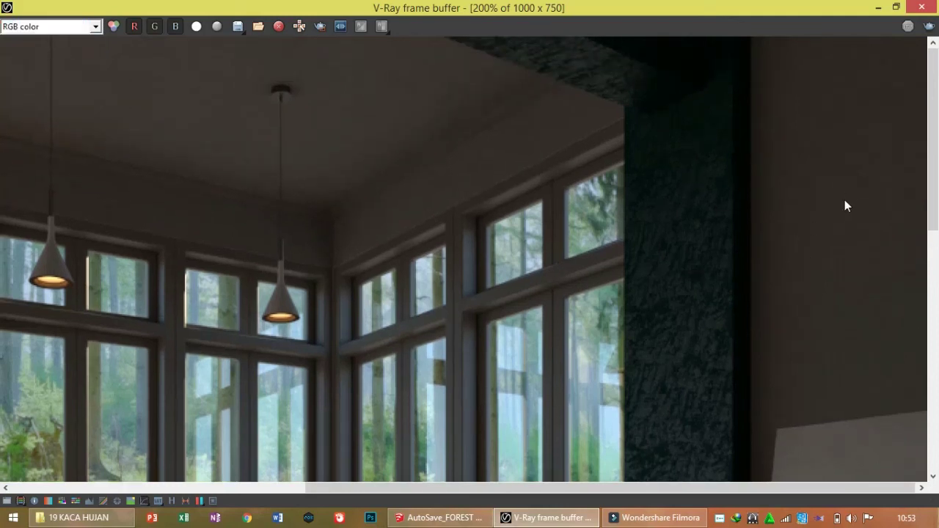
{"action": "middle_click_drag", "start_coordinate": [779, 188], "coordinate": [784, 237]}
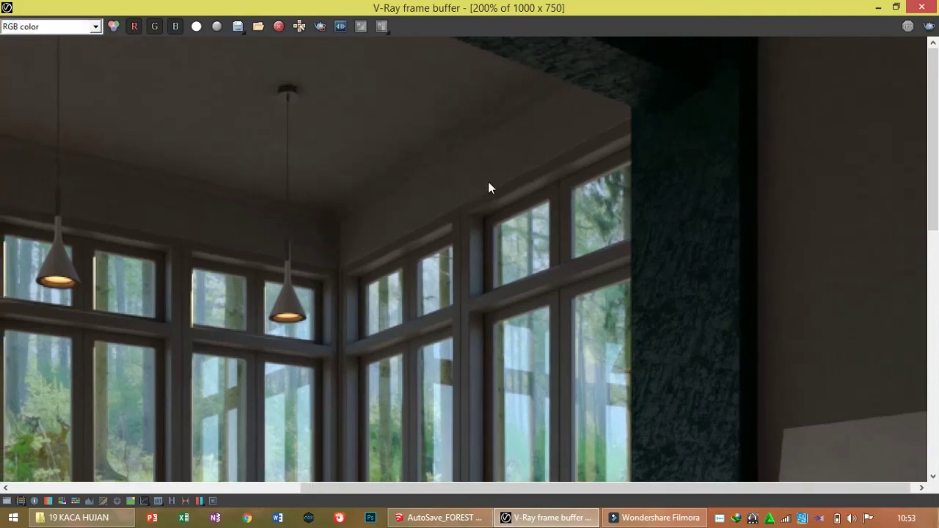
{"action": "left_click", "coordinate": [458, 520]}
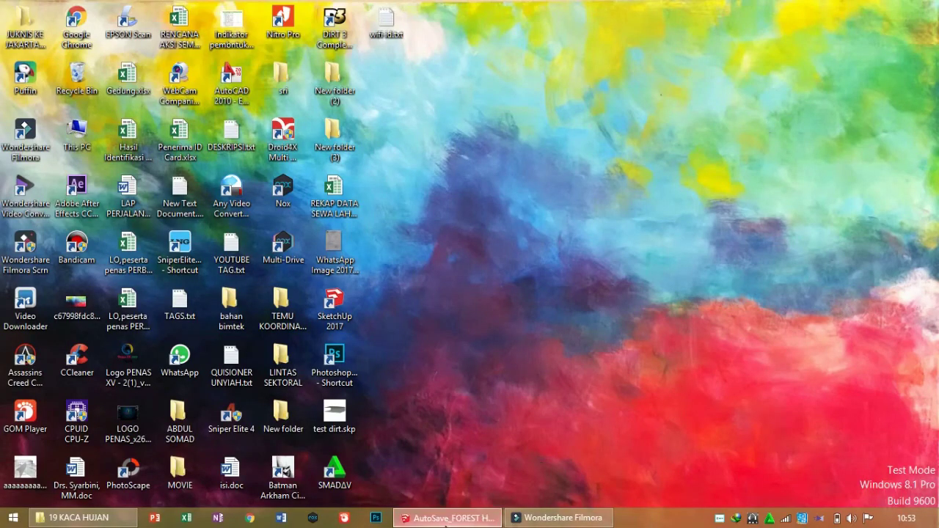
Bring SketchUp to the front and reposition the frame buffer window up and left
{"action": "left_click", "coordinate": [448, 518]}
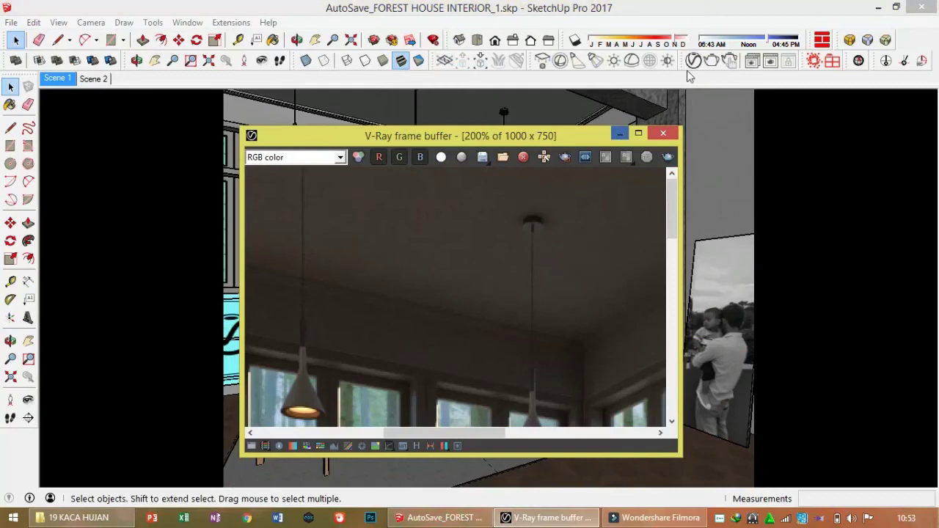
{"action": "left_click_drag", "start_coordinate": [567, 138], "coordinate": [380, 135]}
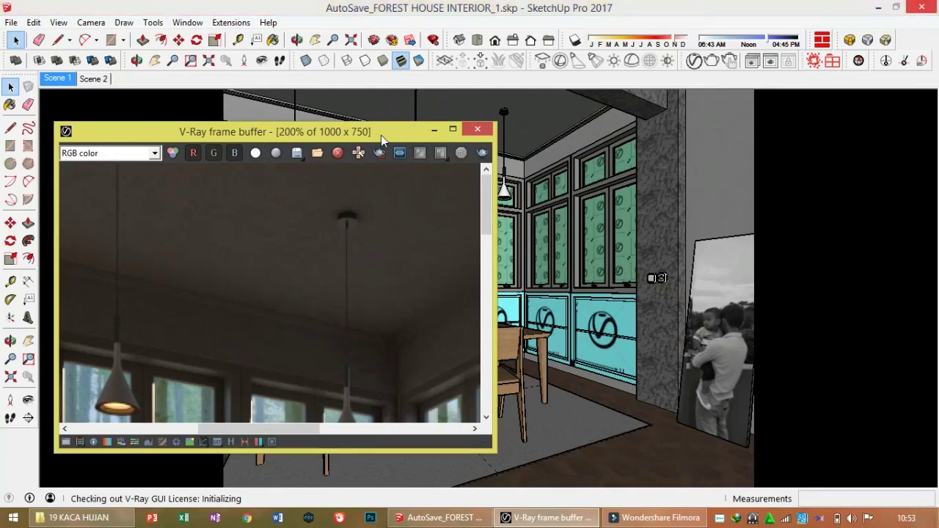
{"action": "left_click_drag", "start_coordinate": [381, 135], "coordinate": [401, 94]}
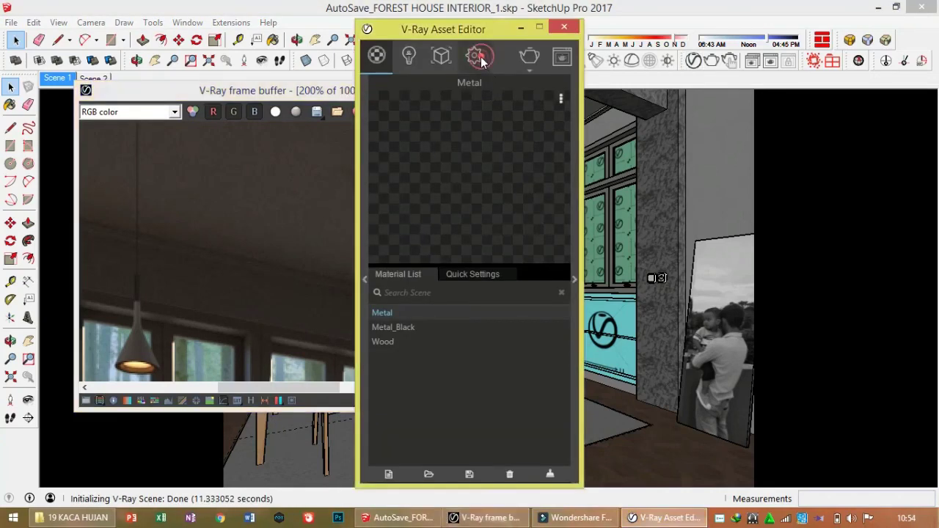
Check the Raytrace Noise Limit of 0.01 in V-Ray settings, then maximize the frame buffer
{"action": "left_click", "coordinate": [481, 57]}
{"action": "left_click", "coordinate": [572, 192]}
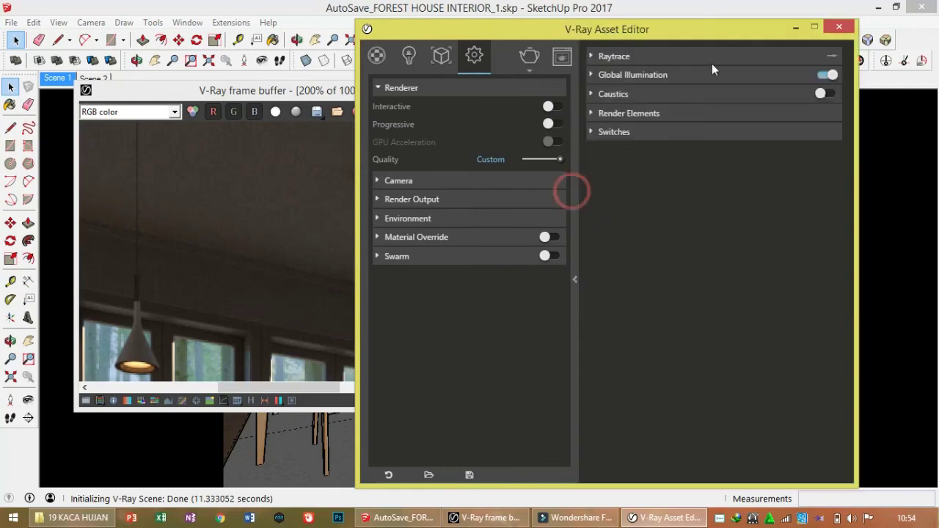
{"action": "left_click", "coordinate": [677, 58]}
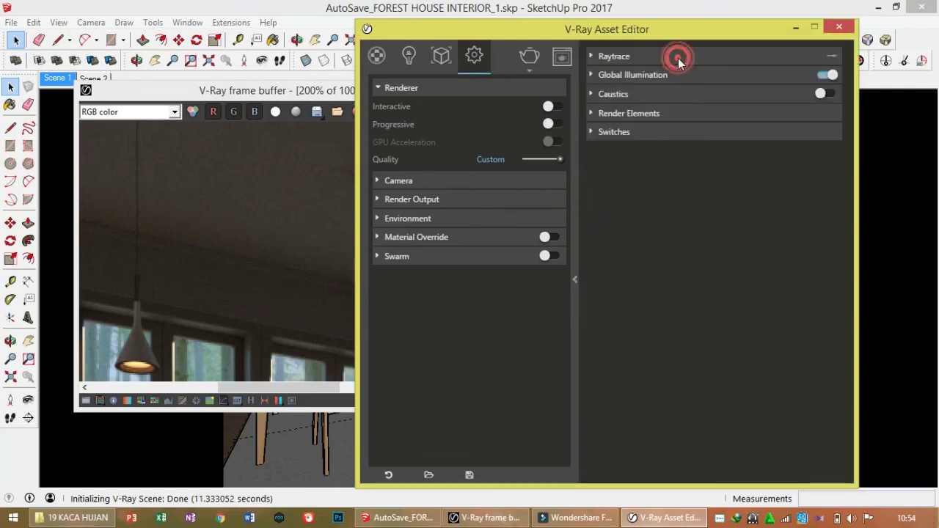
{"action": "left_click", "coordinate": [830, 58]}
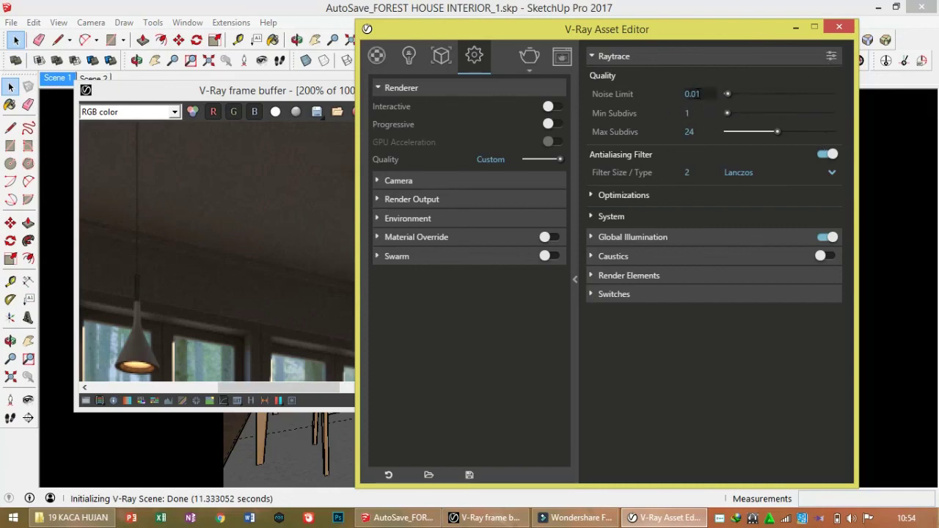
{"action": "left_click", "coordinate": [705, 94]}
{"action": "left_click", "coordinate": [841, 27]}
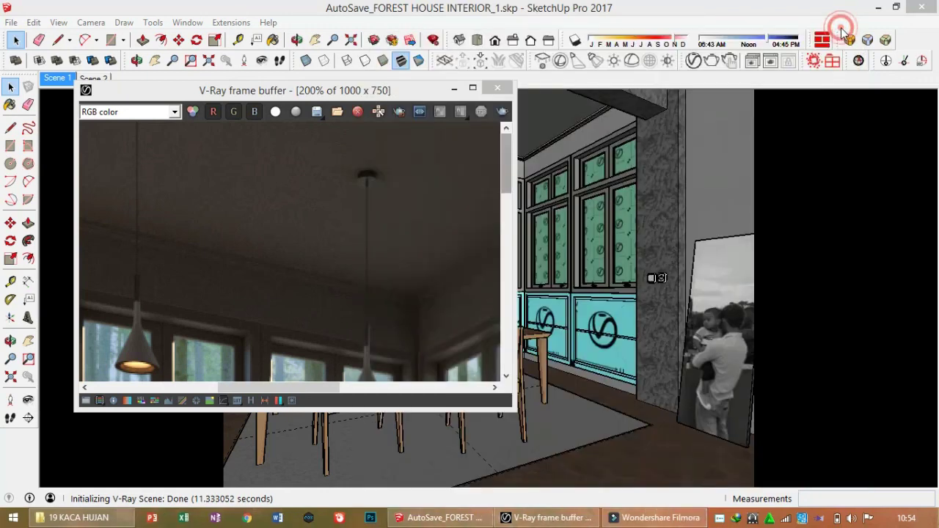
{"action": "left_click", "coordinate": [472, 88]}
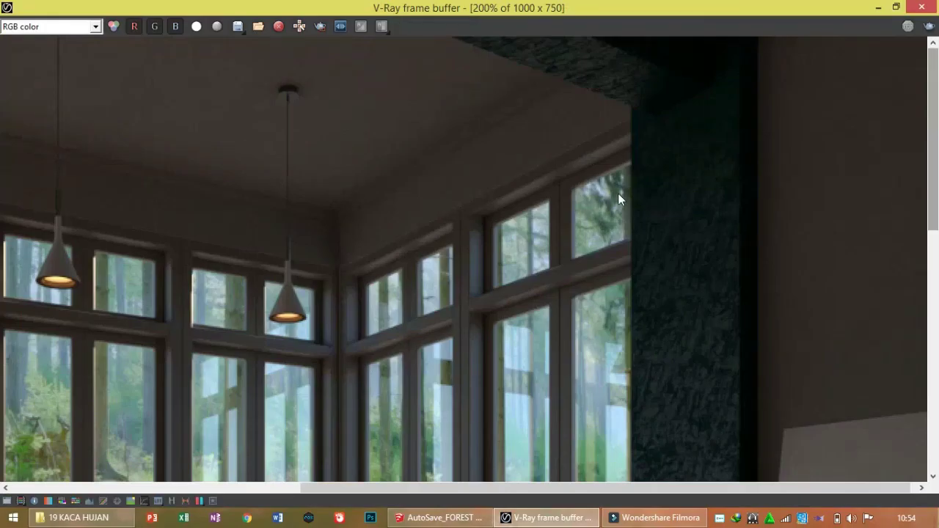
{"action": "scroll", "coordinate": [618, 196], "scroll_direction": "down", "scroll_amount": 1}
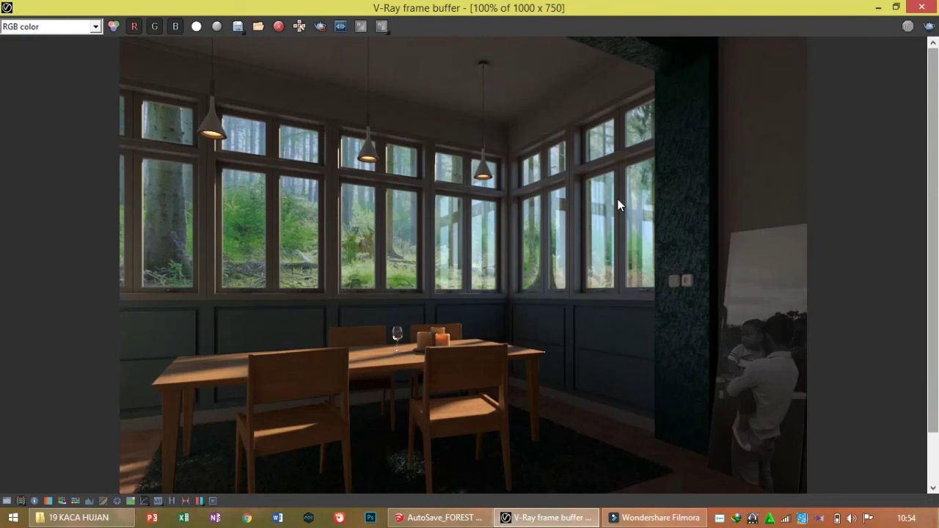
Enable the Exposure color correction and raise exposure to 1.68
{"action": "left_click", "coordinate": [7, 501]}
{"action": "left_click", "coordinate": [722, 43]}
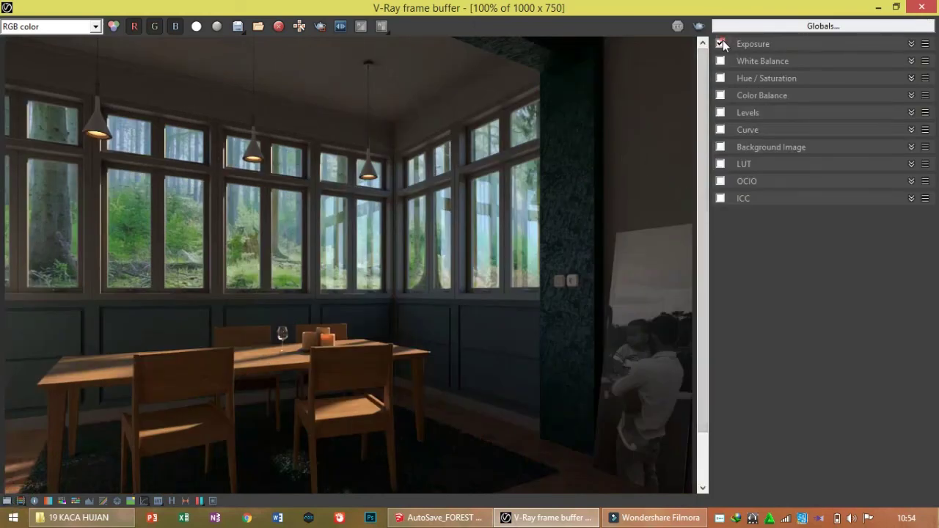
{"action": "left_click", "coordinate": [747, 44]}
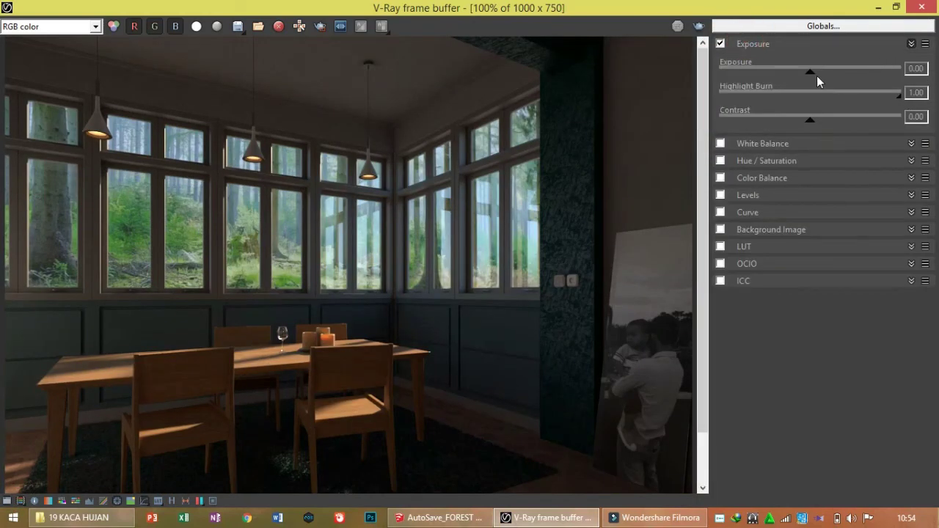
{"action": "left_click_drag", "start_coordinate": [810, 74], "coordinate": [842, 74]}
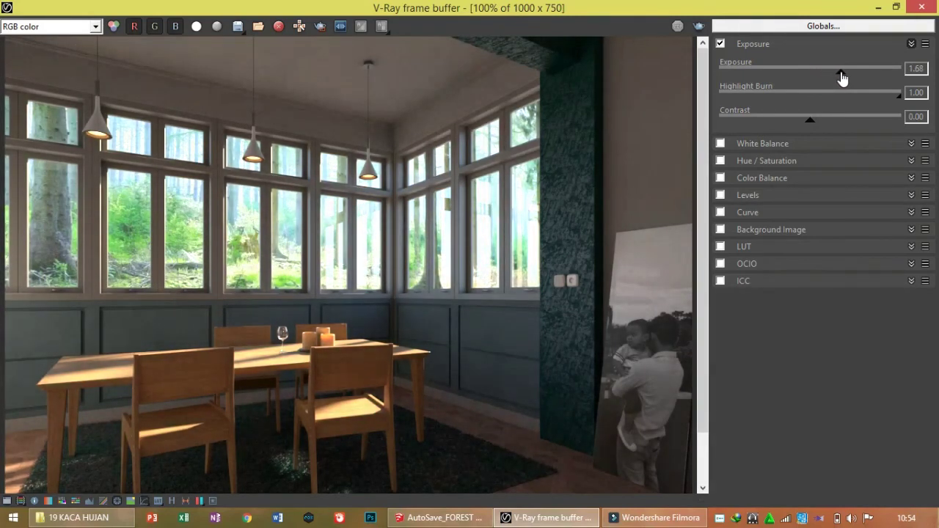
{"action": "left_click", "coordinate": [756, 43]}
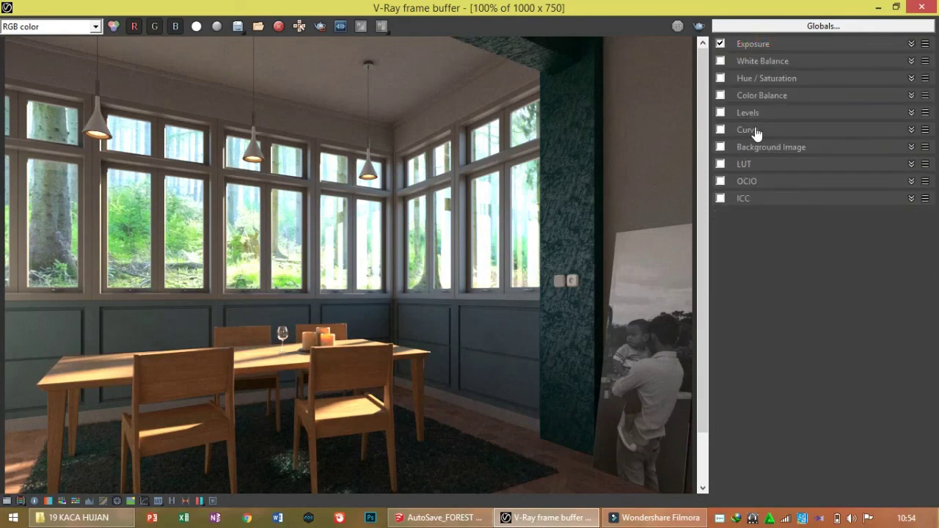
Enable the Curve correction and bend the tone curve to deepen shadows
{"action": "left_click", "coordinate": [720, 129]}
{"action": "left_click", "coordinate": [759, 130]}
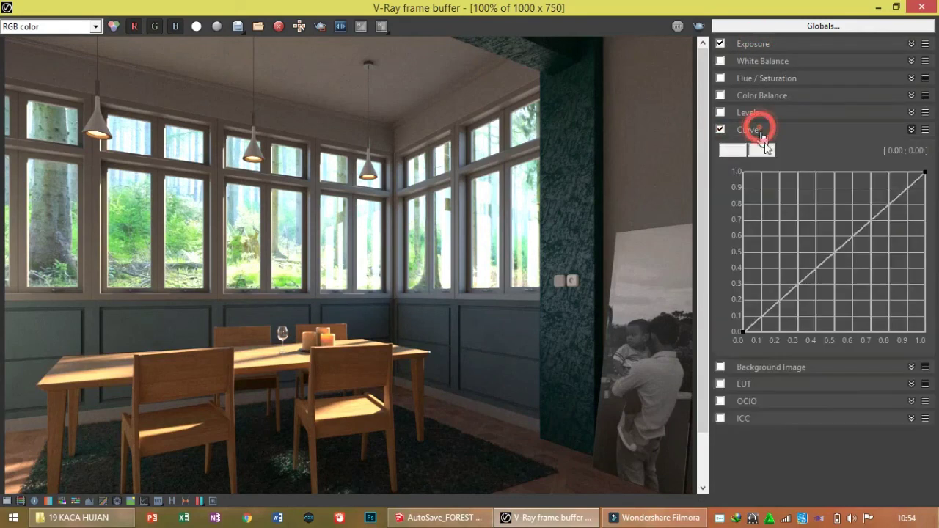
{"action": "left_click_drag", "start_coordinate": [916, 195], "coordinate": [867, 203]}
{"action": "left_click", "coordinate": [744, 331]}
{"action": "left_click_drag", "start_coordinate": [796, 289], "coordinate": [800, 292]}
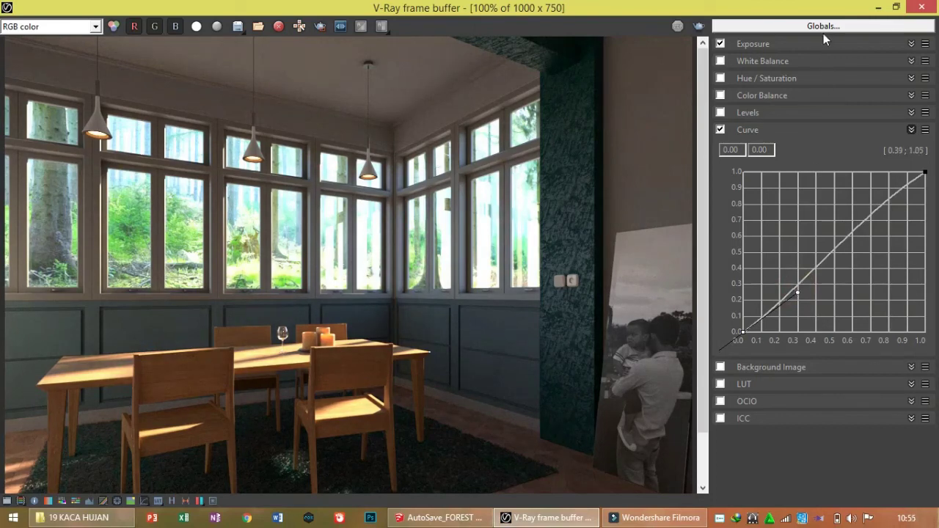
Lower Highlight Burn to 0.77, raise Contrast to 0.04, and collapse both rollouts
{"action": "left_click", "coordinate": [854, 44]}
{"action": "left_click_drag", "start_coordinate": [886, 97], "coordinate": [851, 99]}
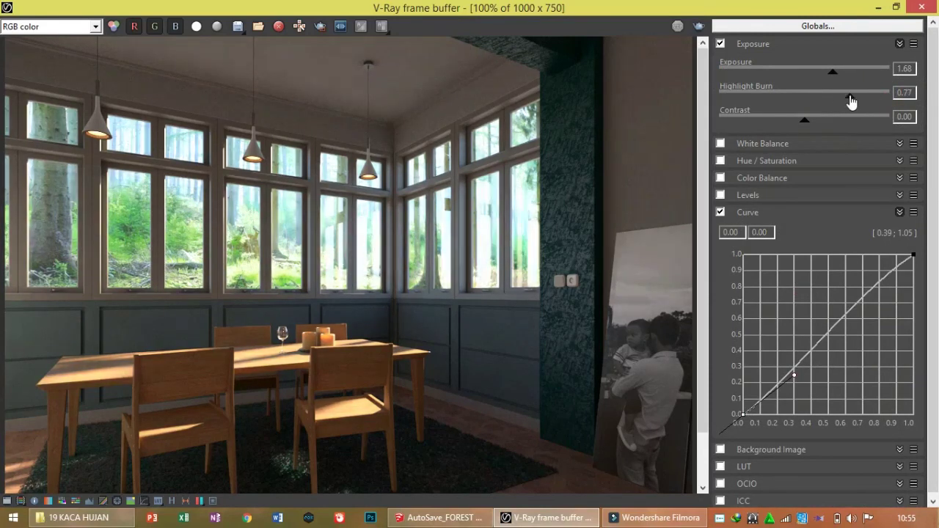
{"action": "left_click", "coordinate": [806, 120]}
{"action": "mouse_move", "coordinate": [806, 119]}
{"action": "left_mouse_down"}
{"action": "mouse_move", "coordinate": [816, 125]}
{"action": "mouse_move", "coordinate": [797, 125]}
{"action": "mouse_move", "coordinate": [823, 125]}
{"action": "mouse_move", "coordinate": [808, 121]}
{"action": "left_mouse_up"}
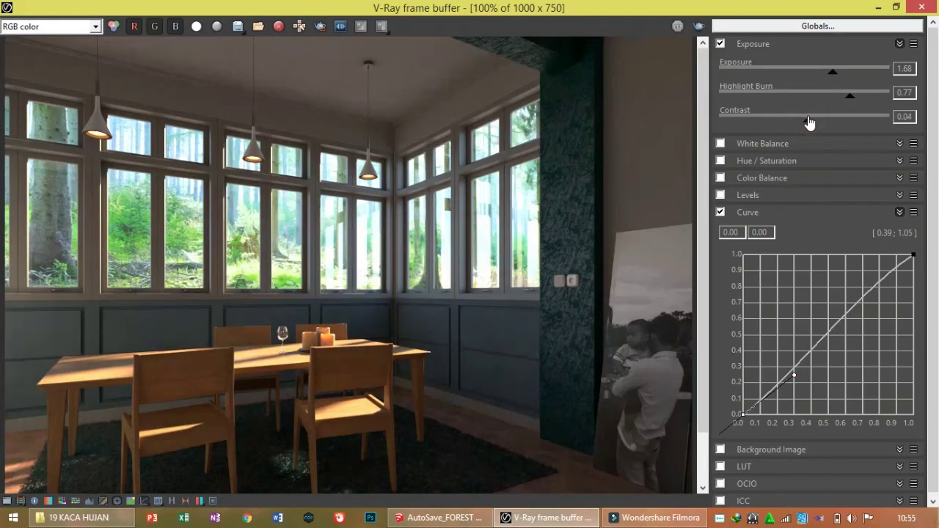
{"action": "left_click", "coordinate": [768, 43]}
{"action": "left_click", "coordinate": [769, 130]}
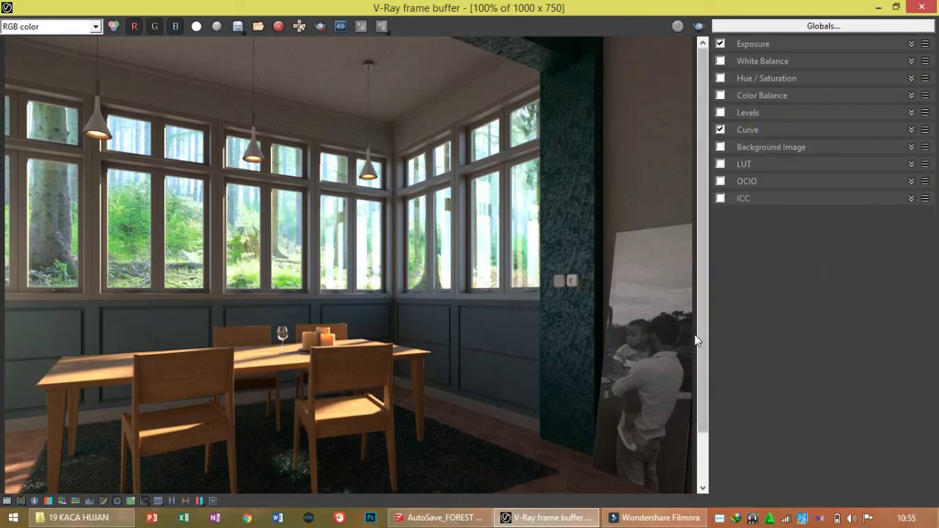
{"action": "left_click_drag", "start_coordinate": [705, 318], "coordinate": [698, 339]}
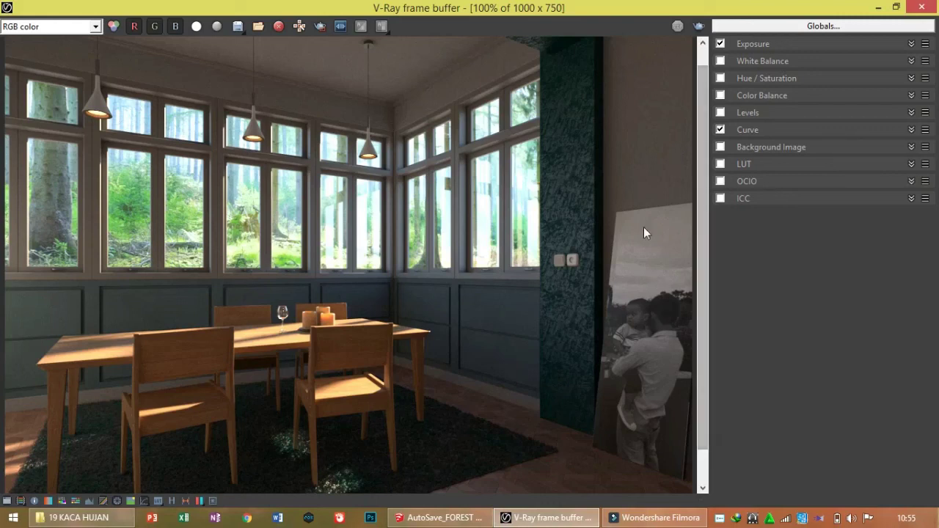
{"action": "left_click_drag", "start_coordinate": [521, 20], "coordinate": [473, 112]}
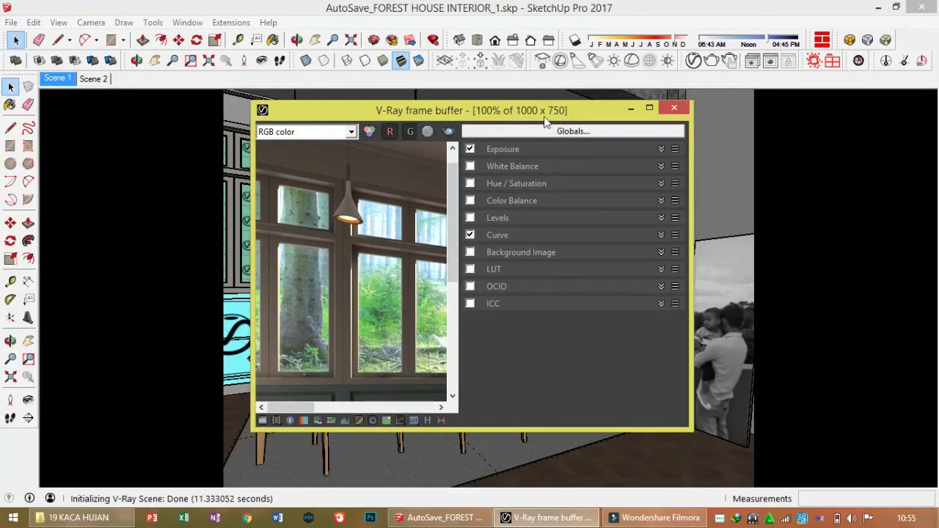
{"action": "left_click", "coordinate": [649, 108]}
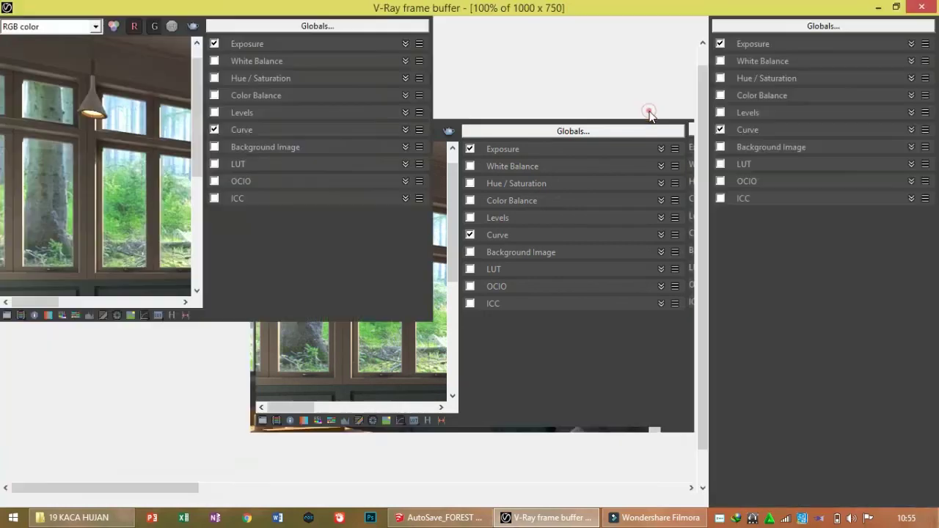